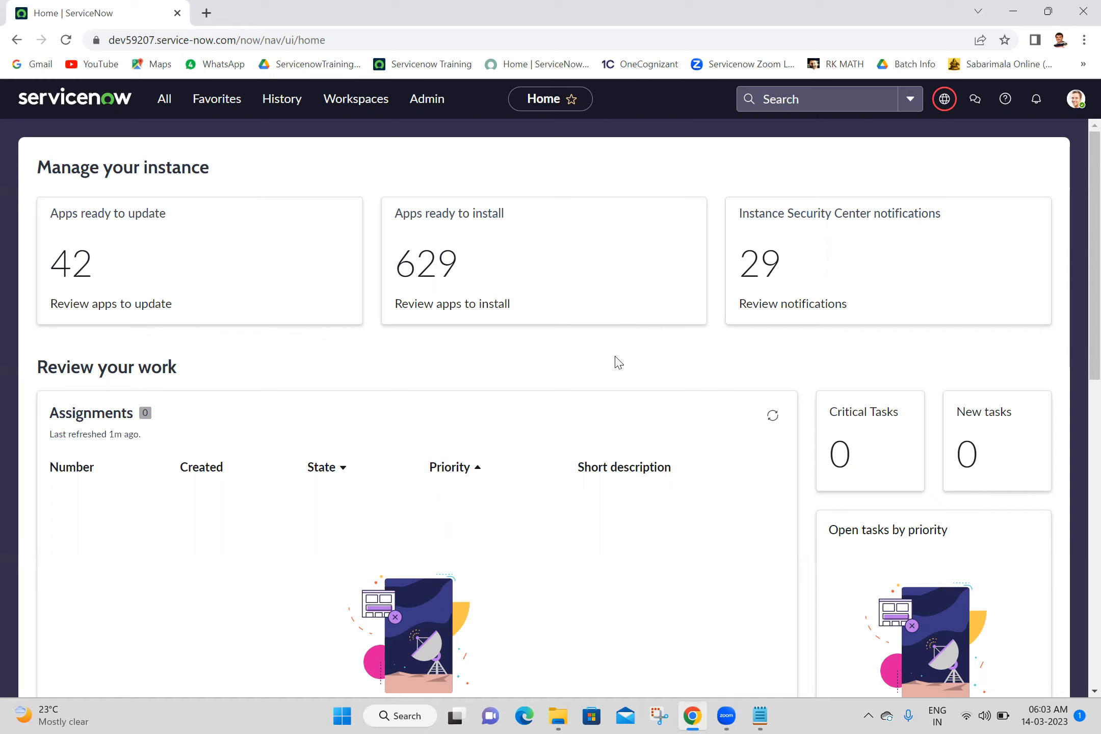
Switch to the my parent_demo_data workbook in Excel and maximize its window
{"action": "left_click", "coordinate": [1080, 715]}
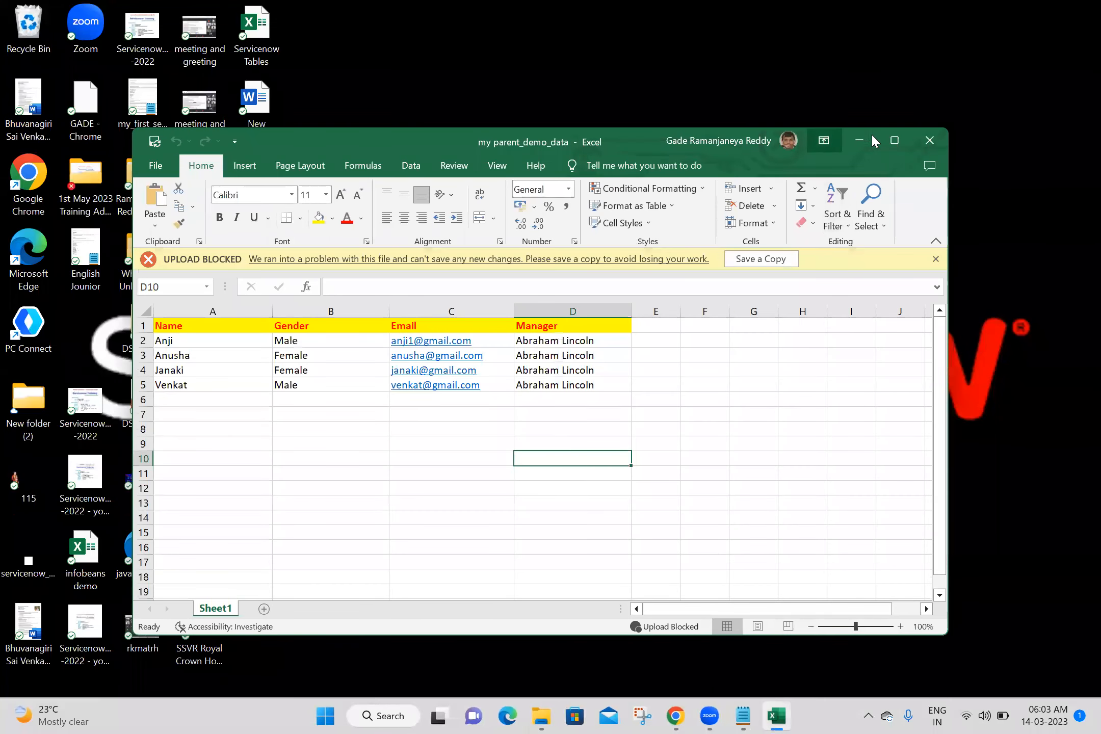
{"action": "left_click", "coordinate": [894, 140]}
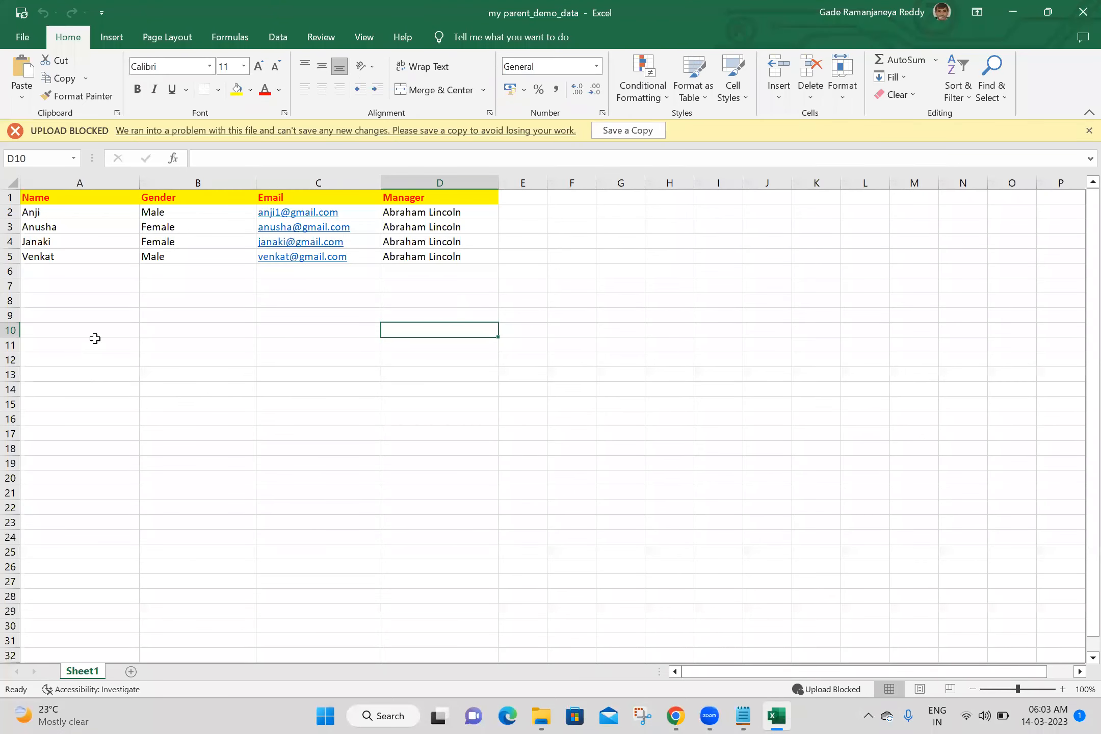
{"action": "left_click", "coordinate": [107, 332]}
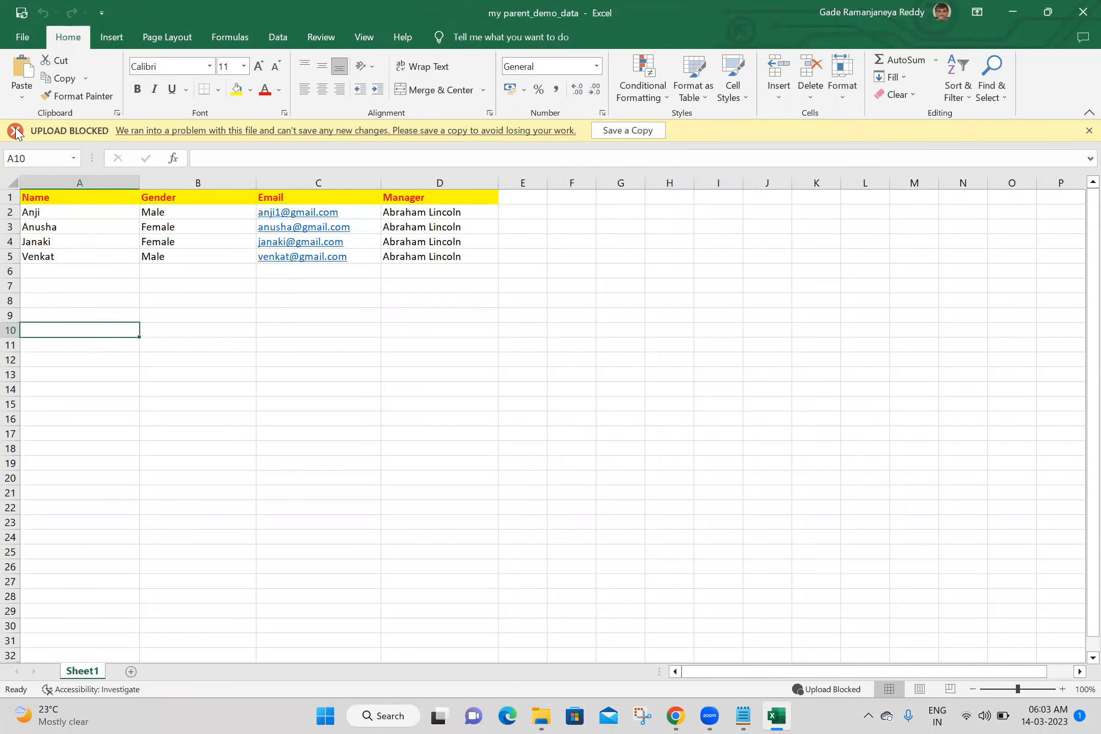
{"action": "left_click", "coordinate": [183, 302]}
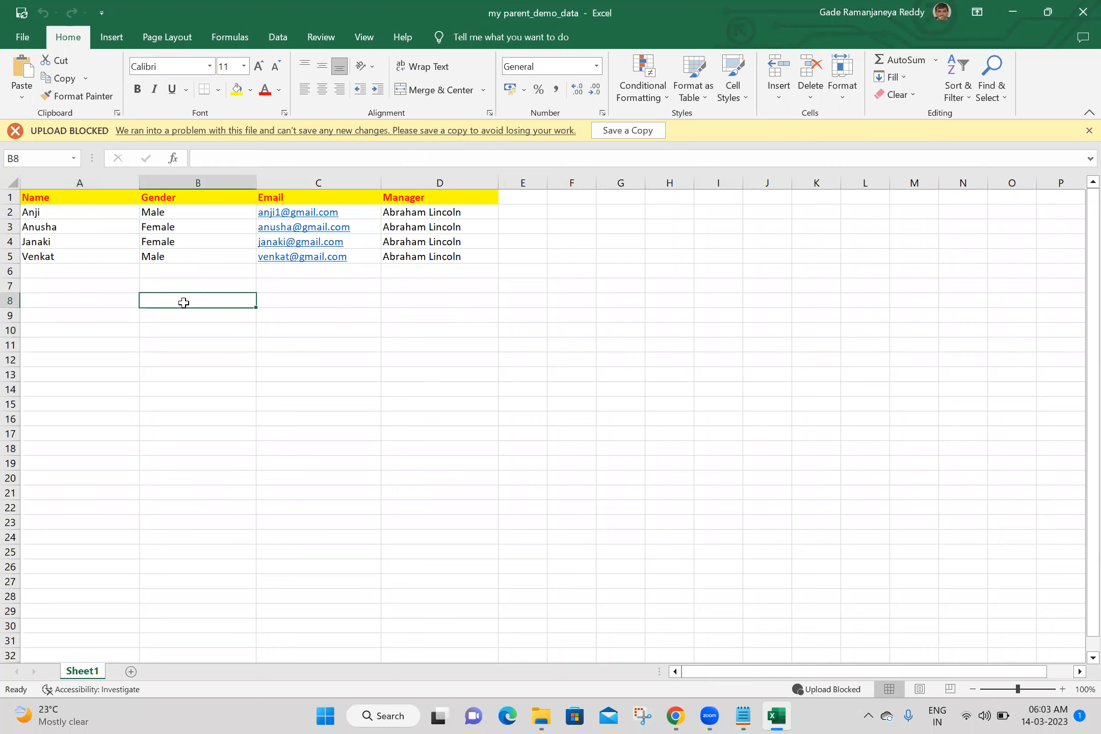
{"action": "left_click", "coordinate": [631, 710]}
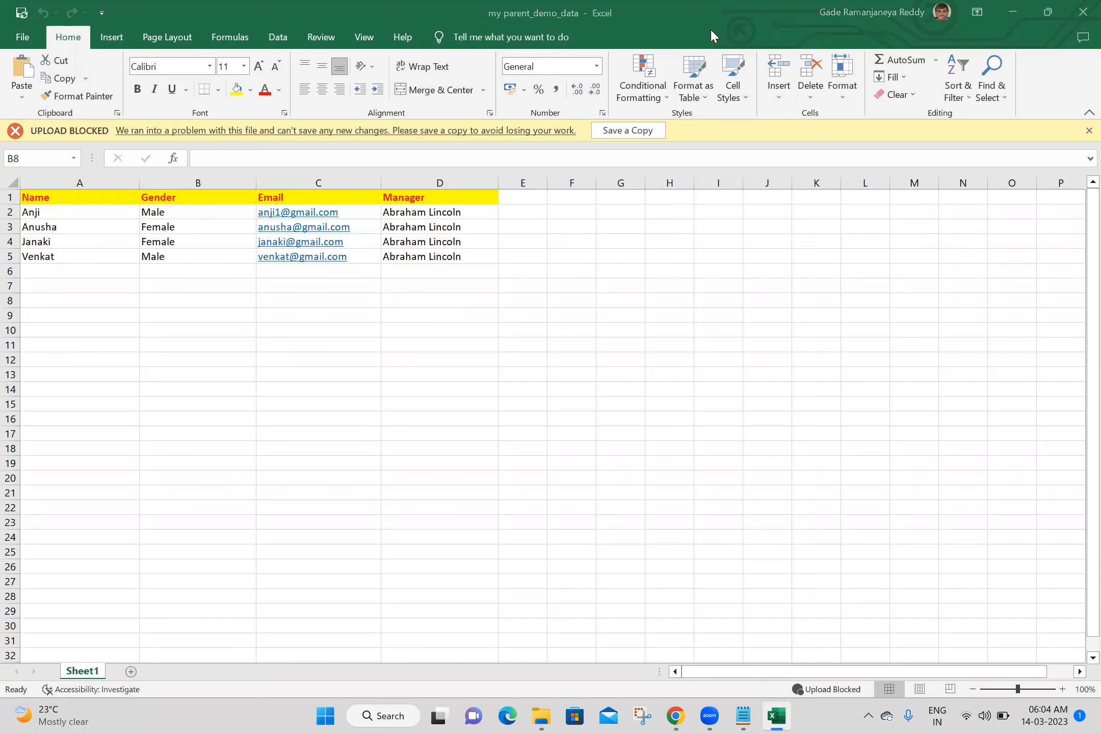
{"action": "left_click", "coordinate": [280, 318]}
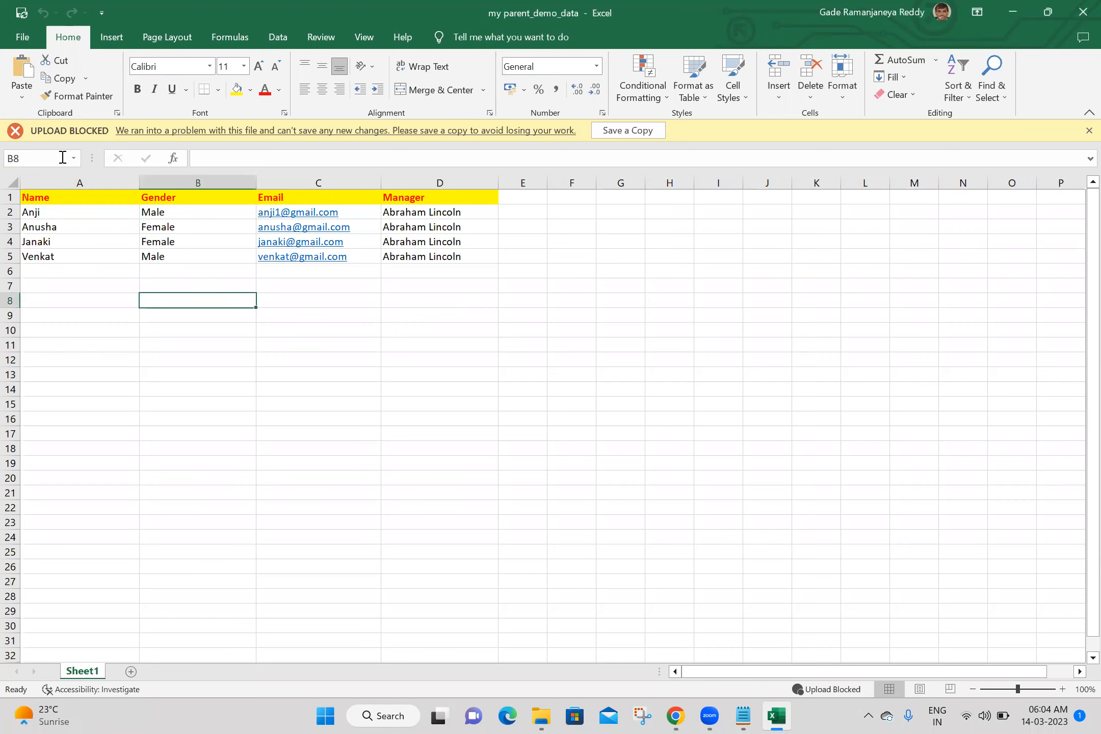
Rename the column headers in cells A1 and B1 to Employee and Identification
{"action": "double_click", "coordinate": [55, 203]}
{"action": "double_click", "coordinate": [57, 201]}
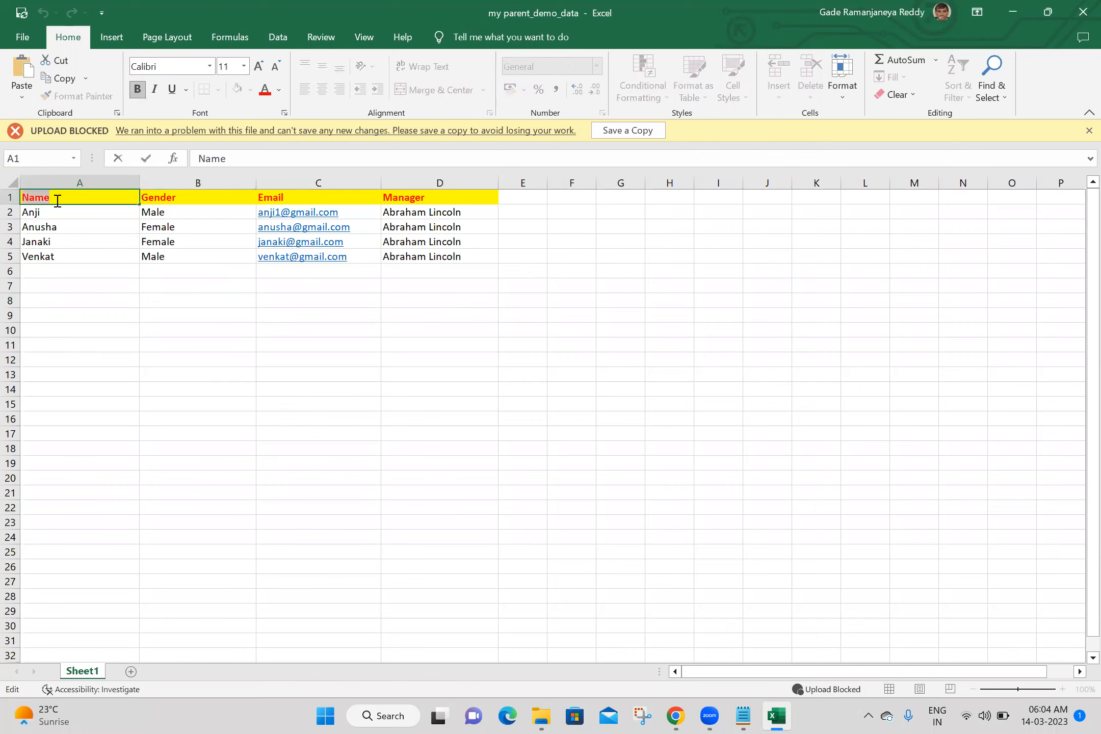
{"action": "type", "text": "Employee"}
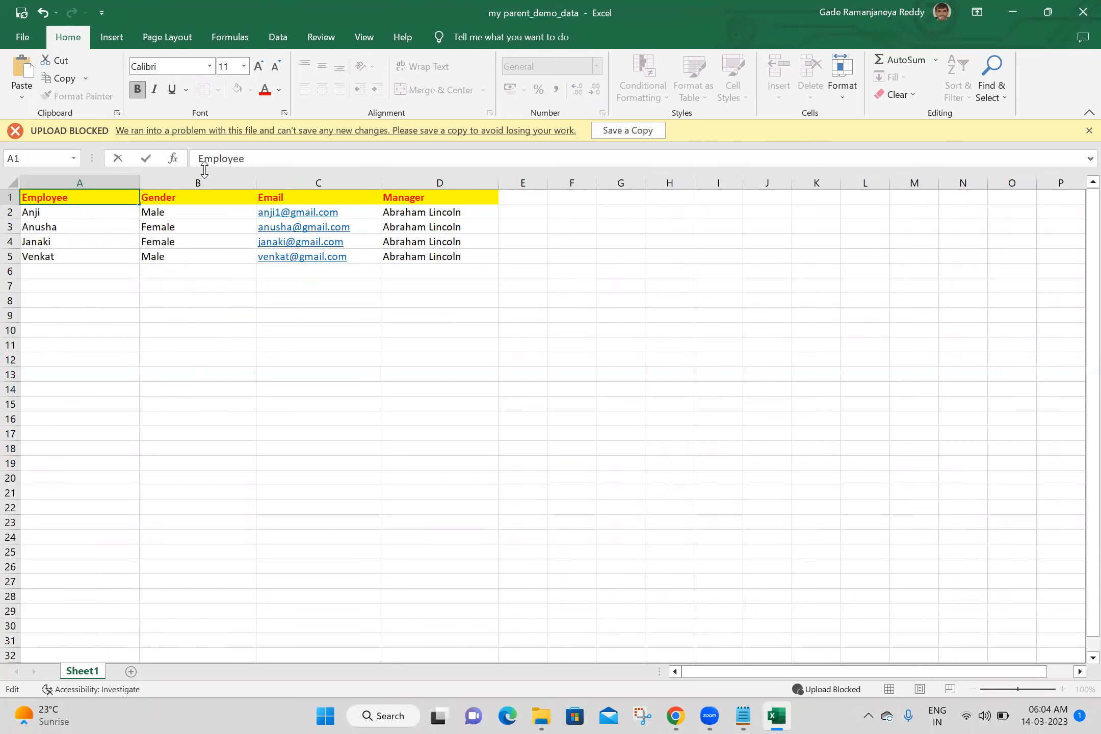
{"action": "left_click", "coordinate": [226, 199]}
{"action": "double_click", "coordinate": [227, 199]}
{"action": "type", "text": "Identif"}
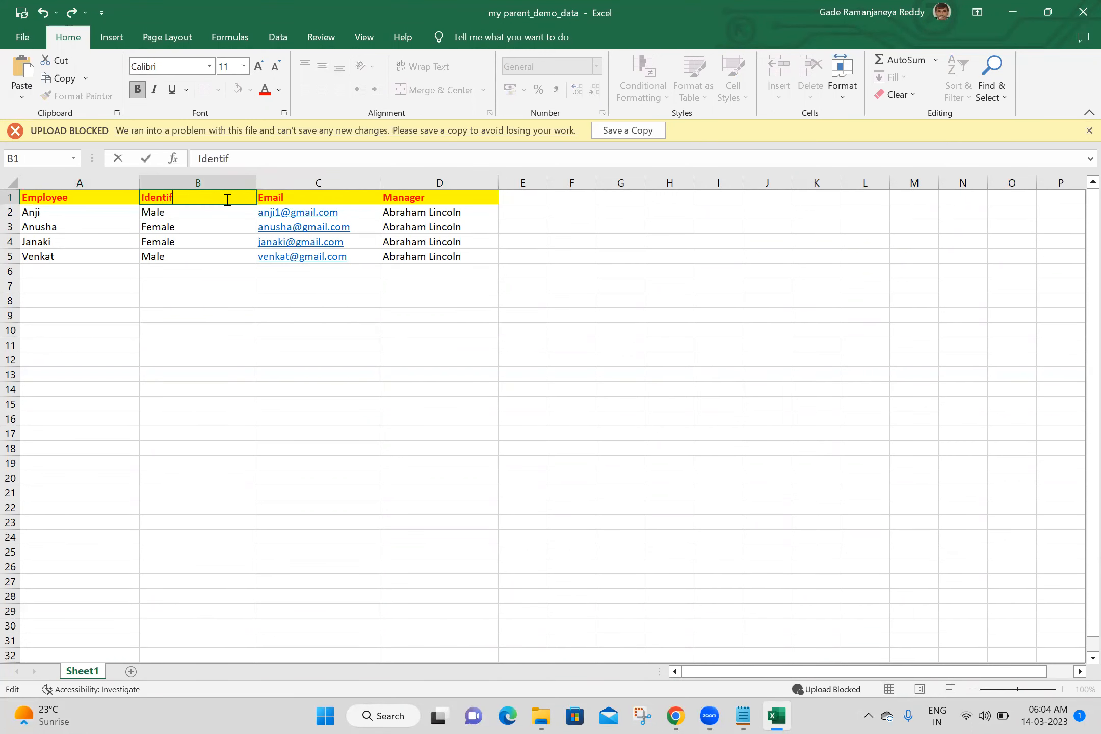
{"action": "type", "text": "ication"}
Rename the column headers in cells C1 and D1 to Gmail and Supervisor
{"action": "left_click", "coordinate": [316, 195]}
{"action": "double_click", "coordinate": [317, 195]}
{"action": "type", "text": "Gmail"}
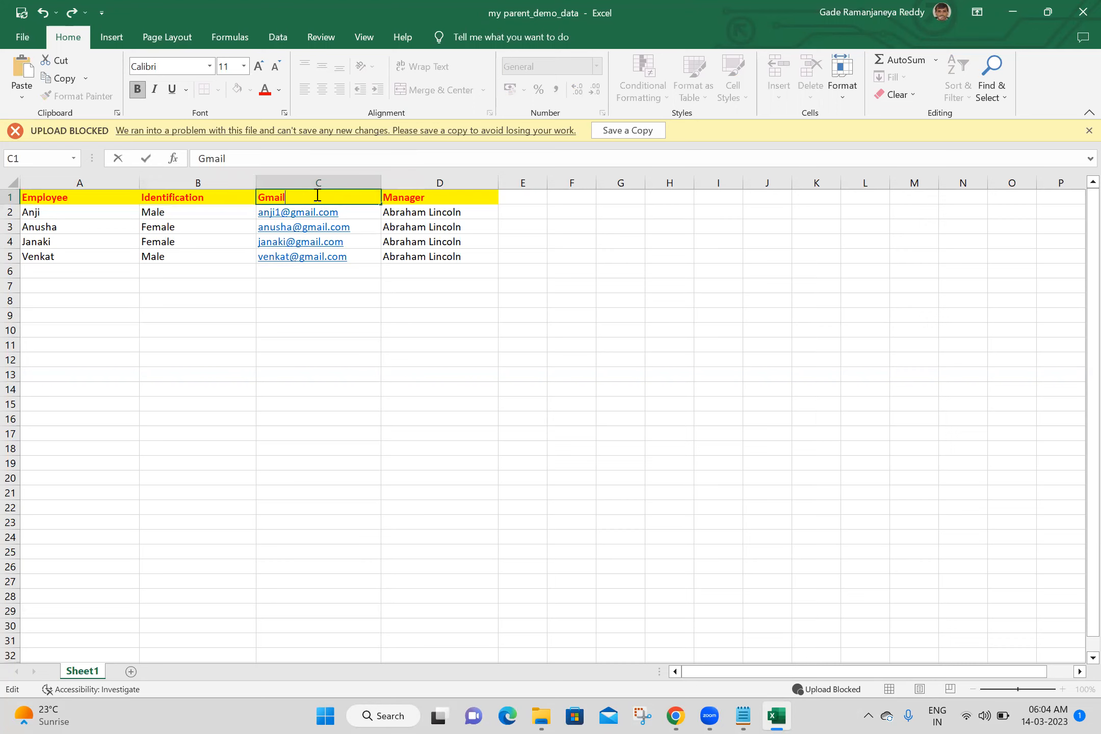
{"action": "double_click", "coordinate": [446, 197]}
{"action": "double_click", "coordinate": [446, 197]}
{"action": "type", "text": "Supervisor"}
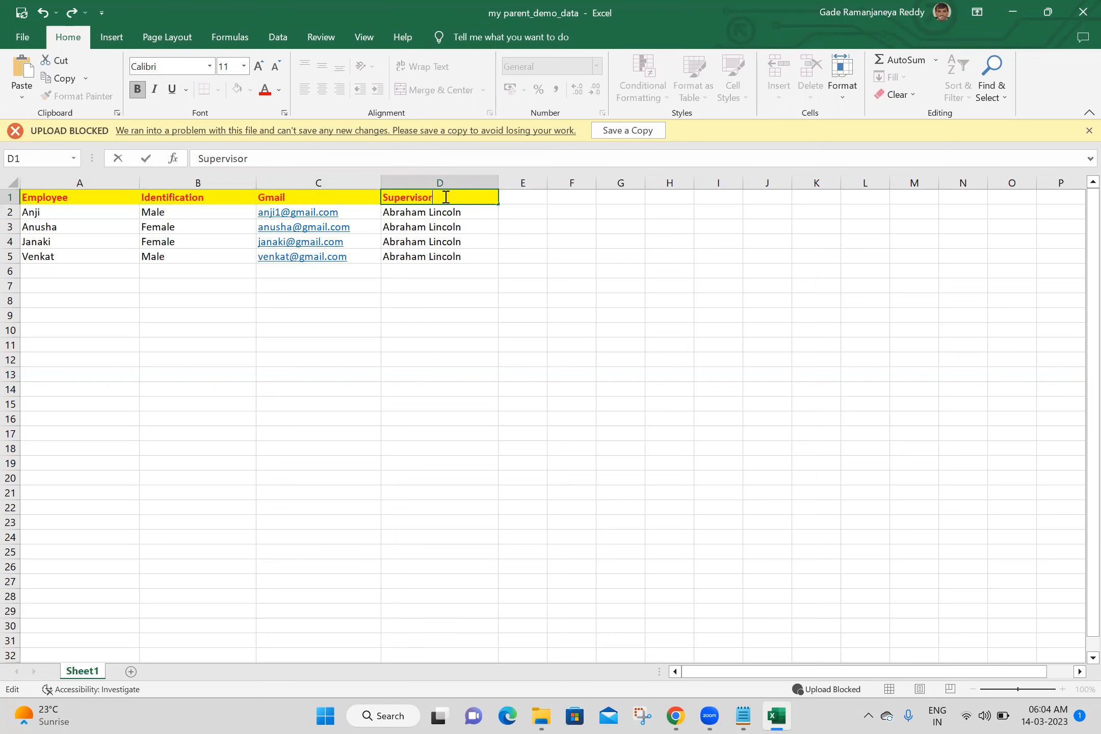
{"action": "left_click", "coordinate": [660, 312]}
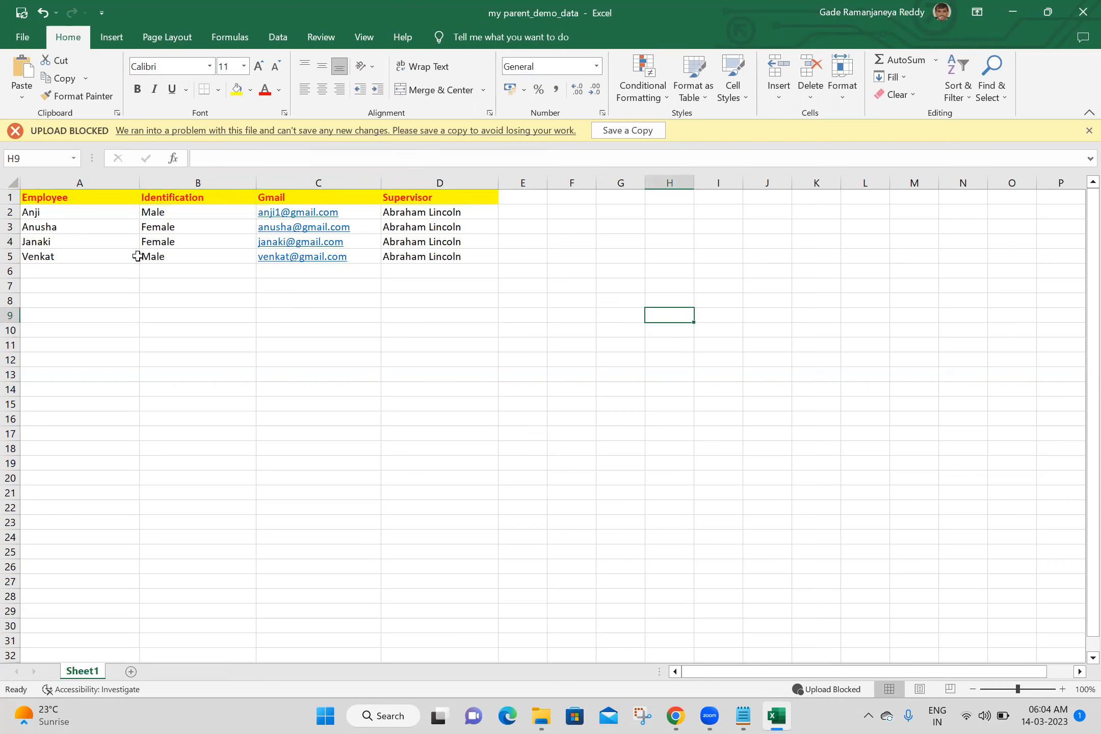
{"action": "left_click", "coordinate": [793, 358]}
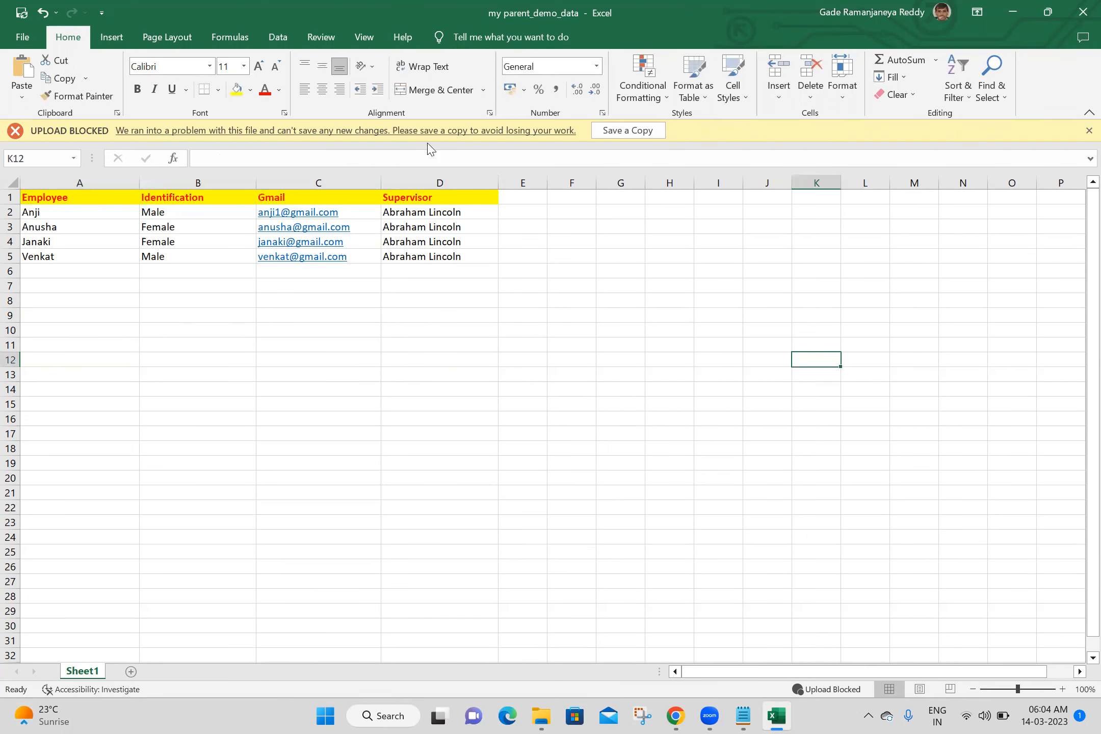
Switch to ServiceNow in Chrome, find "my parent" in the navigator and open the My Parents list in a new tab
{"action": "key", "text": "alt+Tab"}
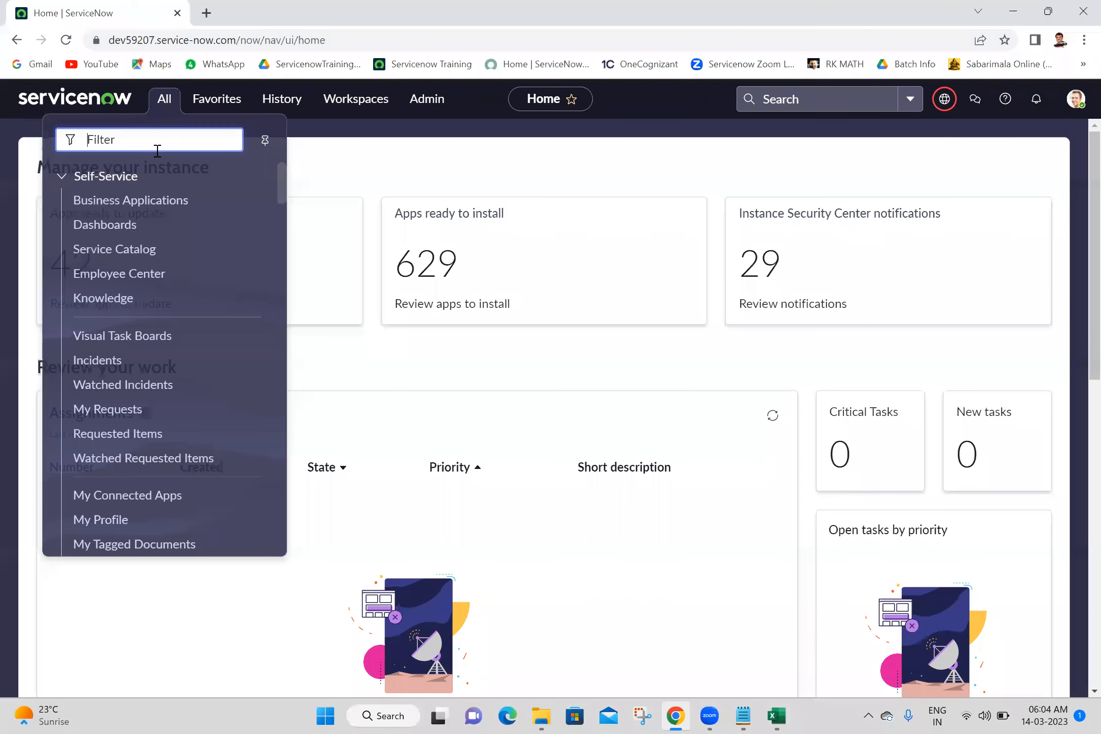
{"action": "type", "text": "my parent"}
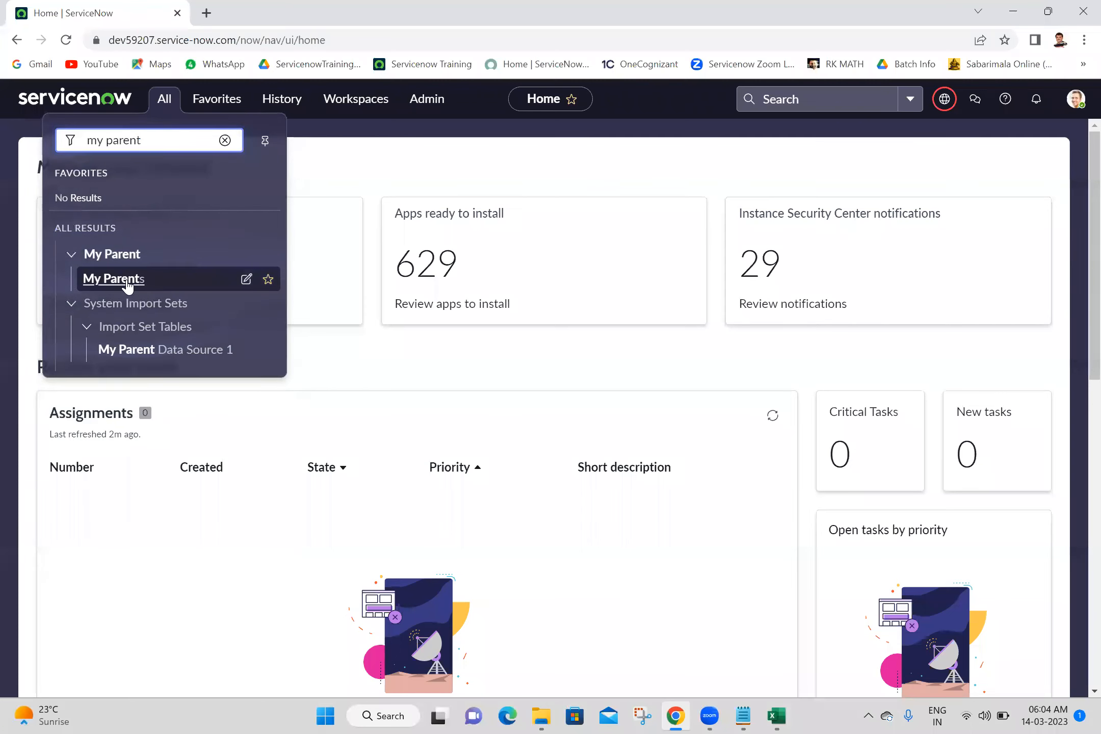
{"action": "middle_click", "coordinate": [110, 280]}
{"action": "left_click", "coordinate": [294, 6]}
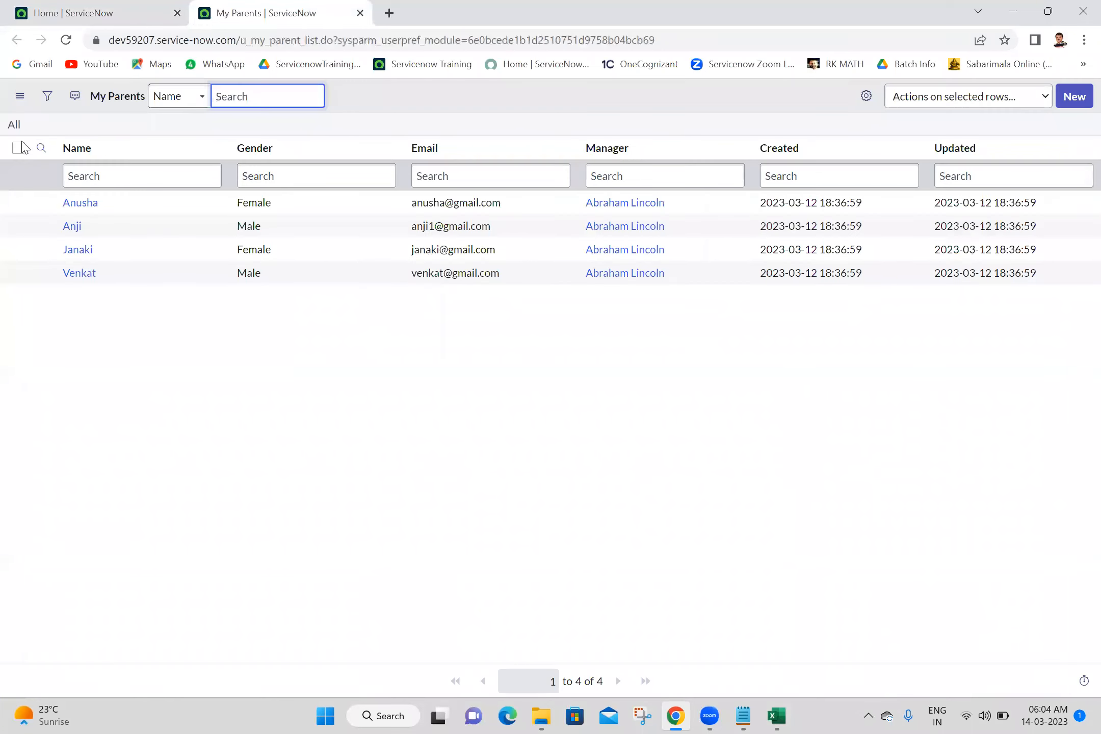
Delete all records from the My Parents list
{"action": "left_click", "coordinate": [15, 150]}
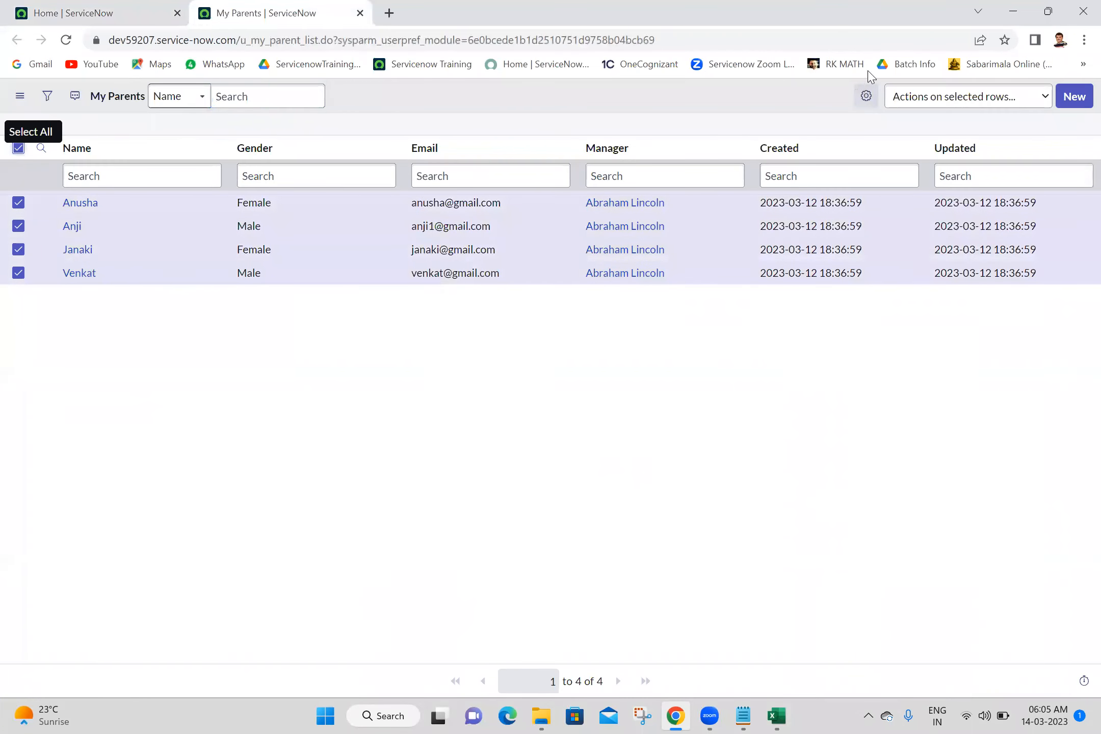
{"action": "left_click", "coordinate": [924, 102]}
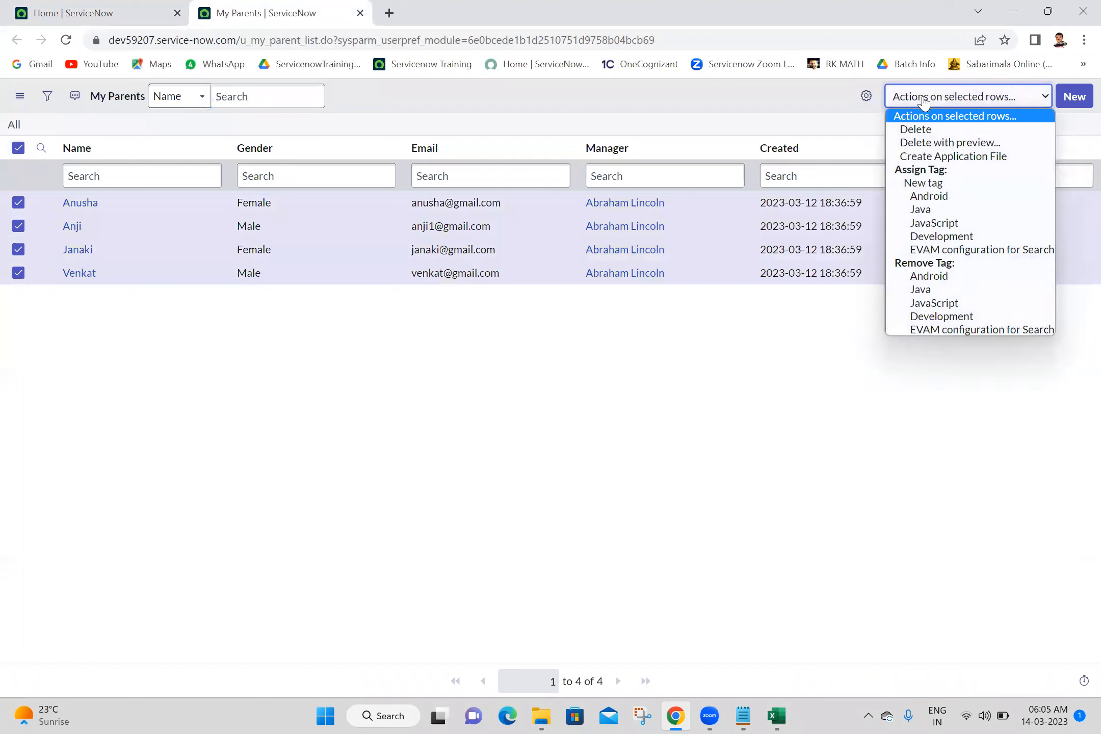
{"action": "left_click", "coordinate": [916, 130]}
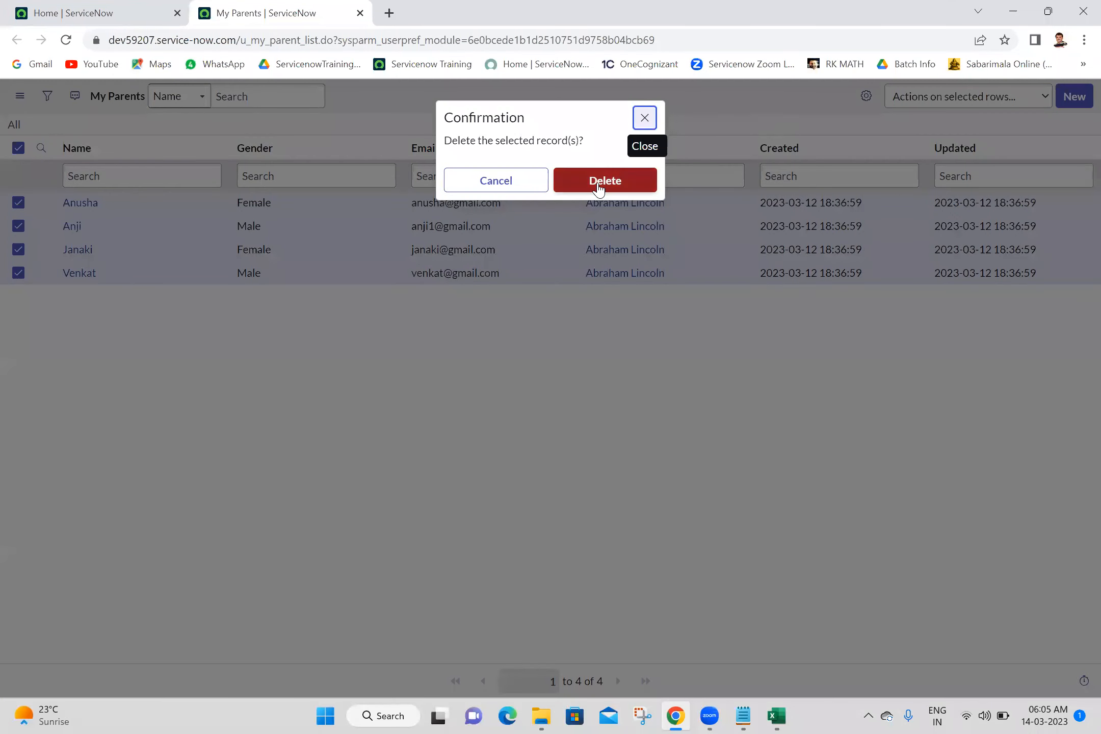
{"action": "left_click", "coordinate": [597, 188]}
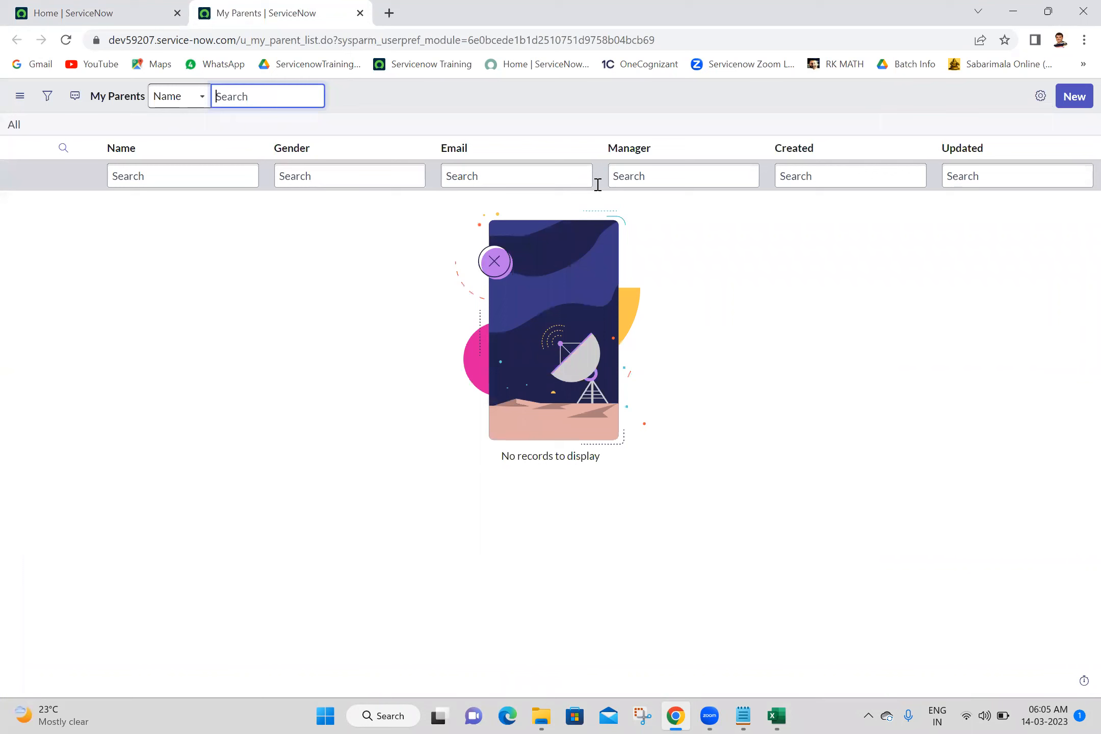
Find "data source" in the application navigator and open Data Sources from System Import Sets in a new tab
{"action": "left_click", "coordinate": [161, 7]}
{"action": "left_click", "coordinate": [164, 98]}
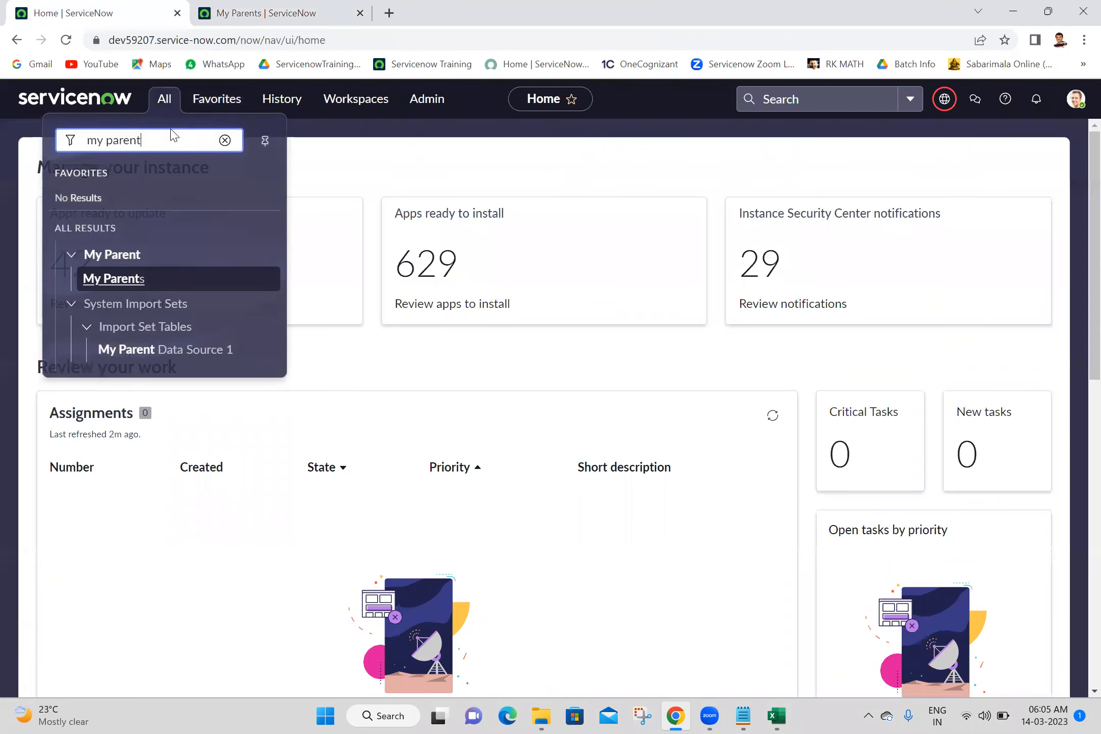
{"action": "triple_click", "coordinate": [172, 146]}
{"action": "type", "text": "data"}
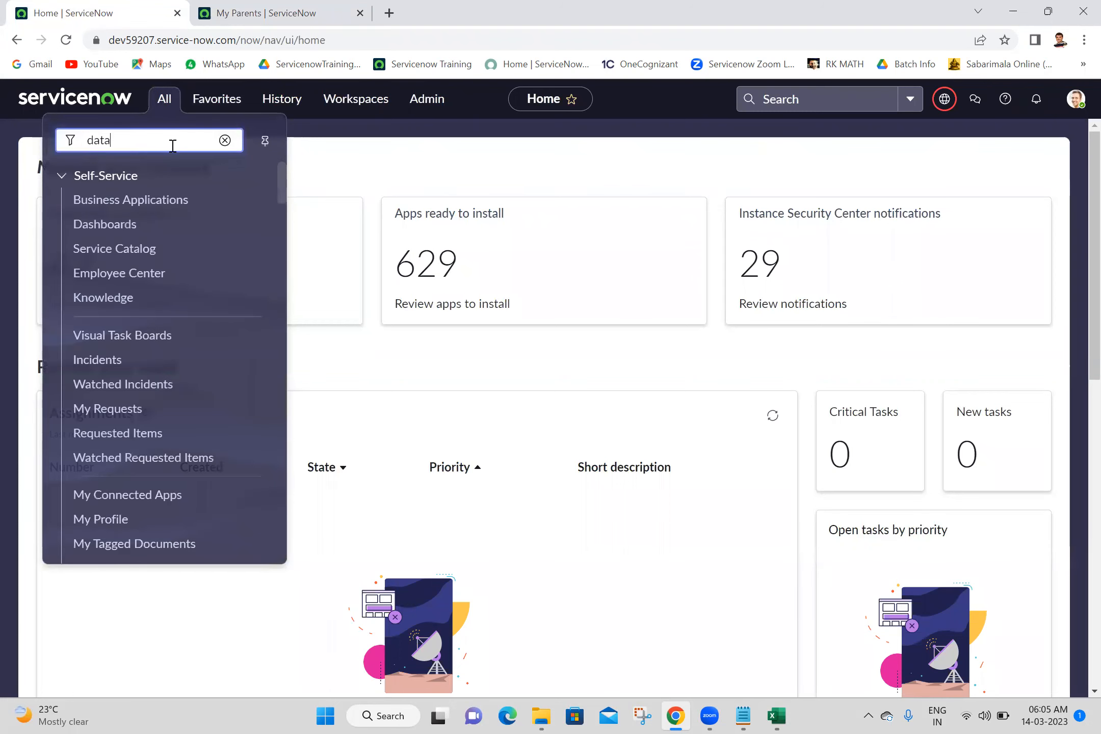
{"action": "type", "text": " source"}
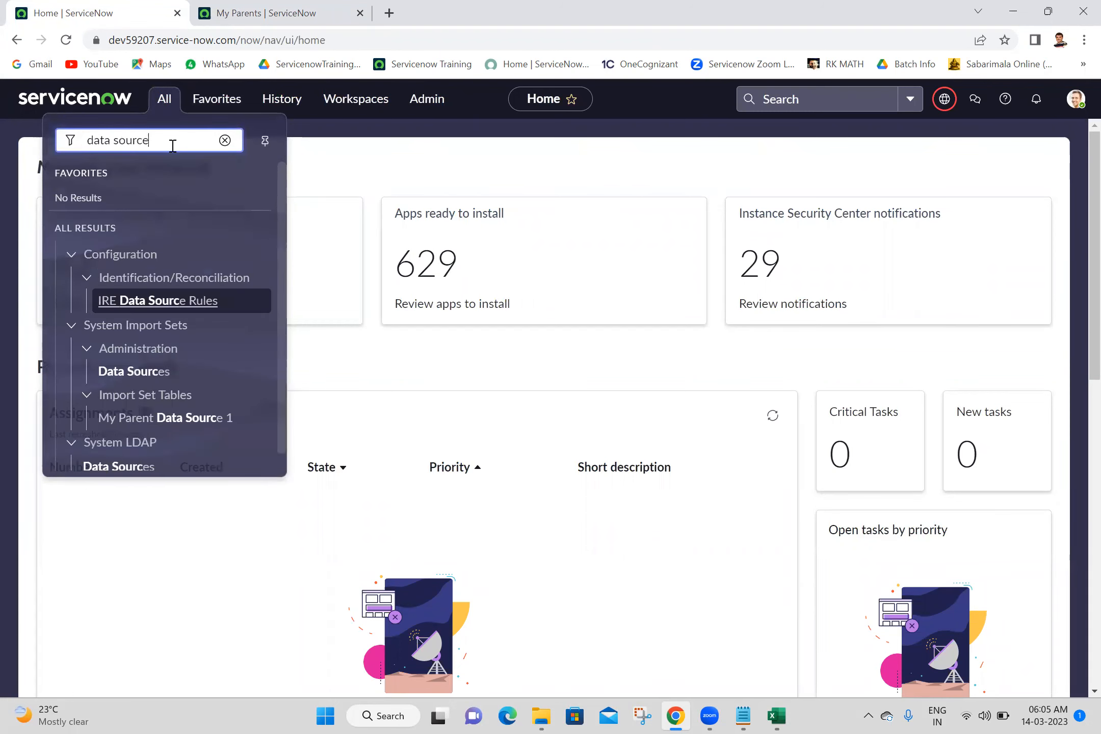
{"action": "middle_click", "coordinate": [131, 372]}
{"action": "left_click", "coordinate": [442, 11]}
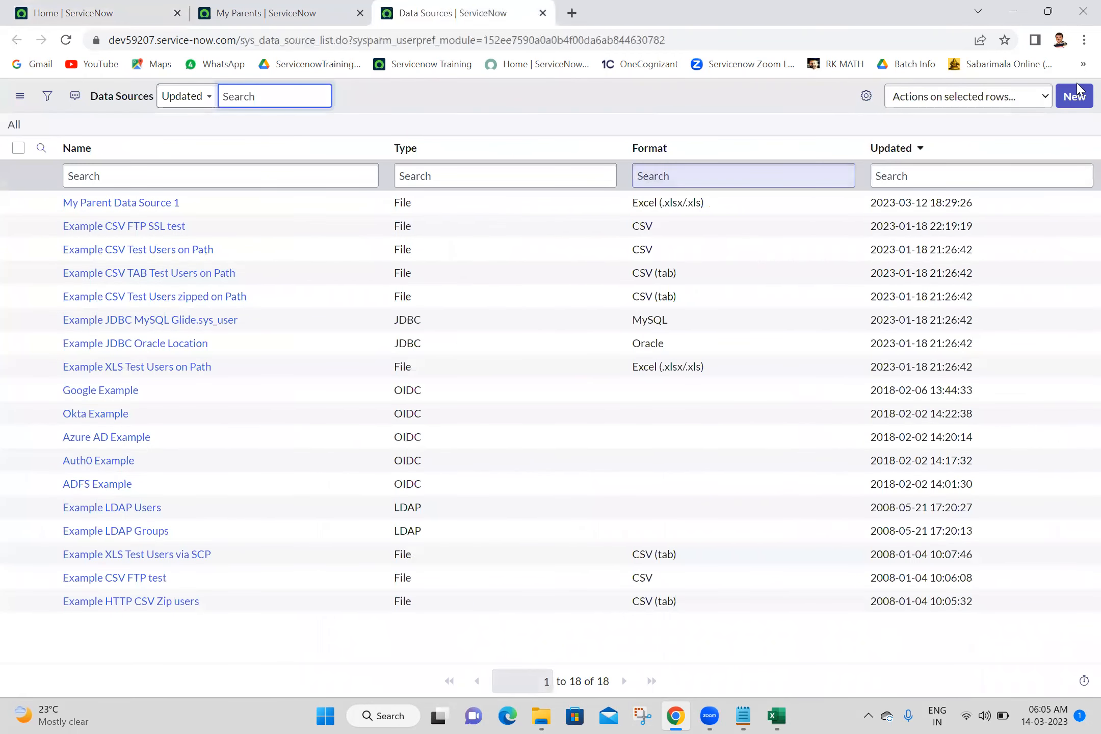
Start a new data source named My Parent Data Source 2 with the import set table name u_my_parent_data_source_2
{"action": "left_click", "coordinate": [1078, 102]}
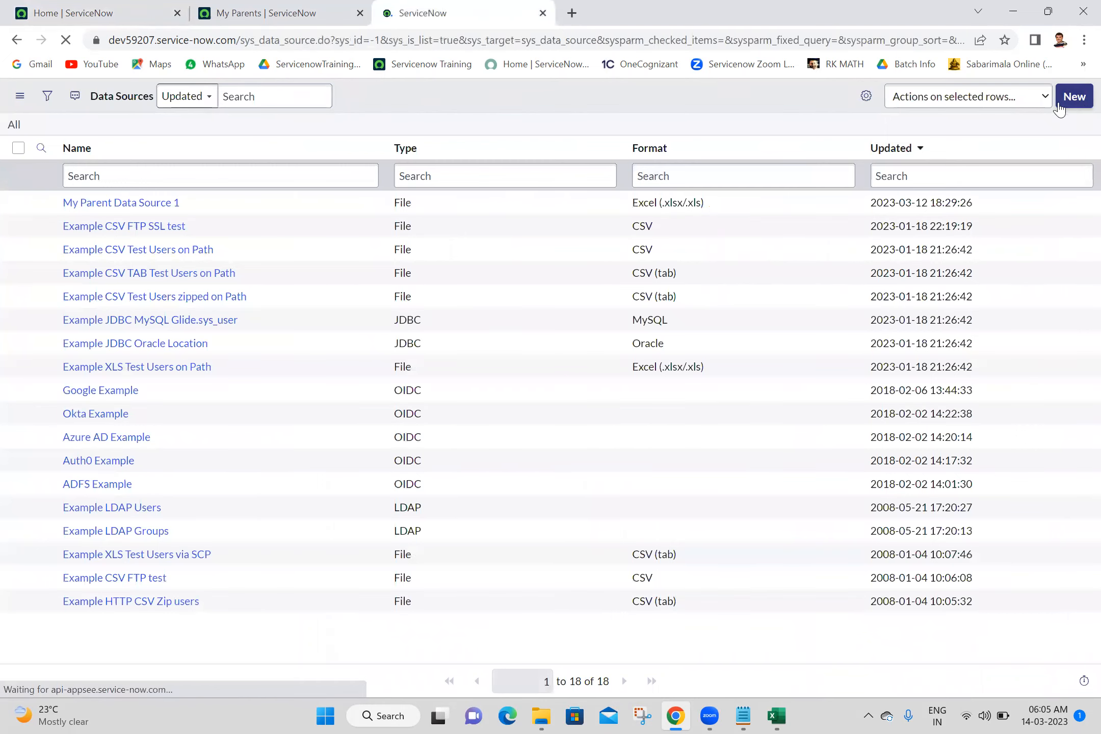
{"action": "type", "text": "My Pa"}
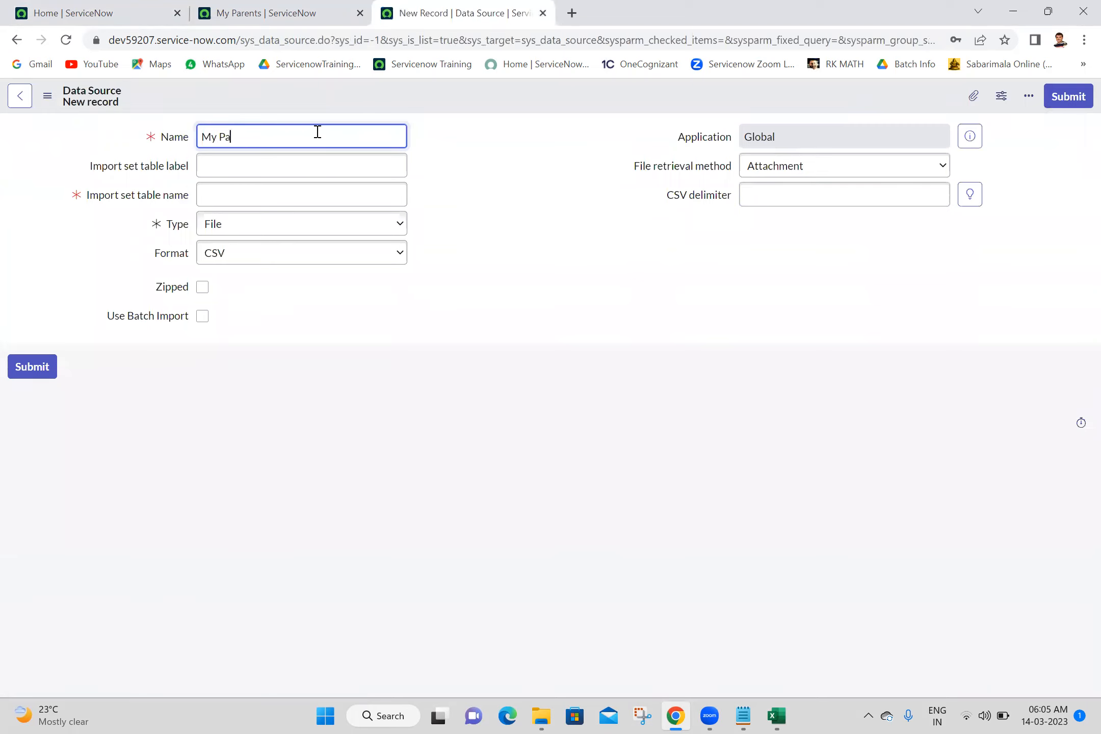
{"action": "type", "text": "rent Data Sou"}
{"action": "type", "text": "rce 2"}
{"action": "triple_click", "coordinate": [369, 141]}
{"action": "key", "text": "ctrl+c"}
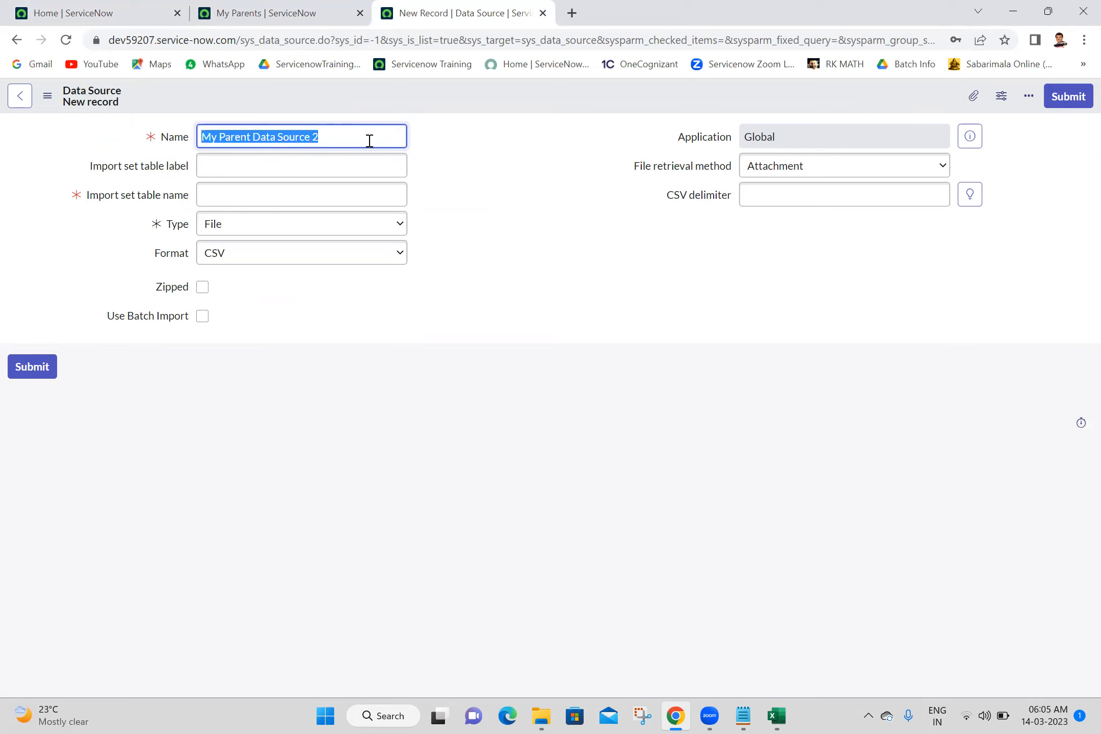
{"action": "left_click", "coordinate": [262, 186]}
{"action": "key", "text": "ctrl+v"}
{"action": "left_click", "coordinate": [514, 182]}
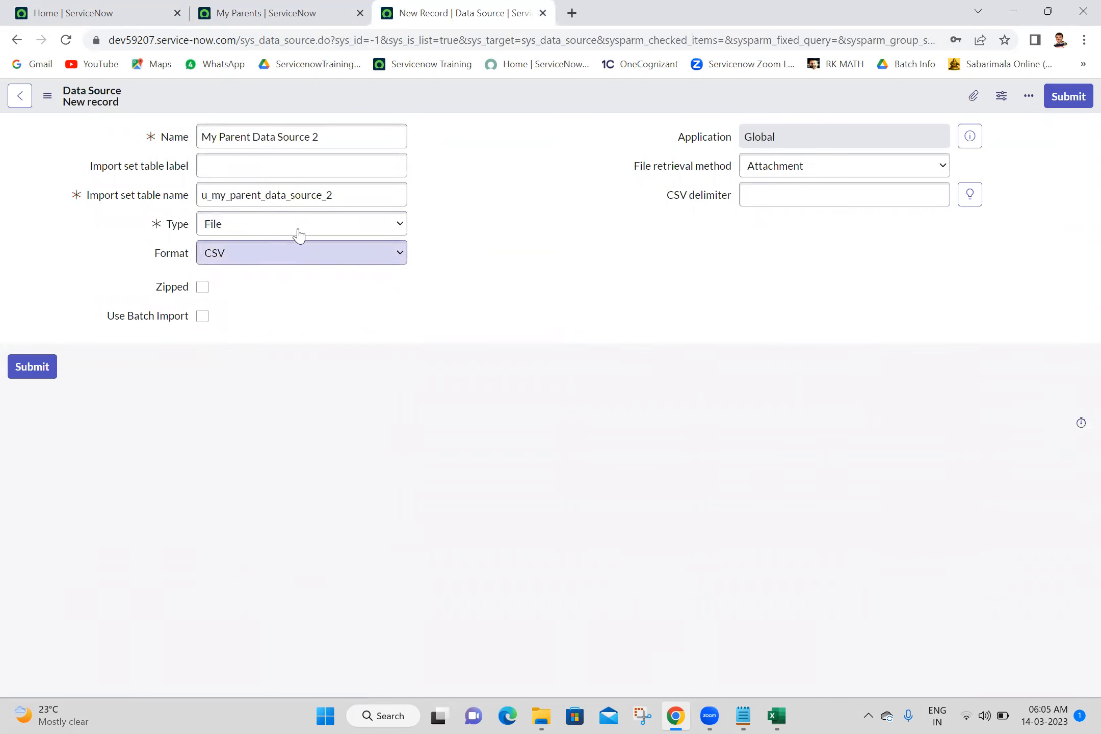
Set the data source's format to Excel (.xlsx/.xls)
{"action": "left_click", "coordinate": [309, 255]}
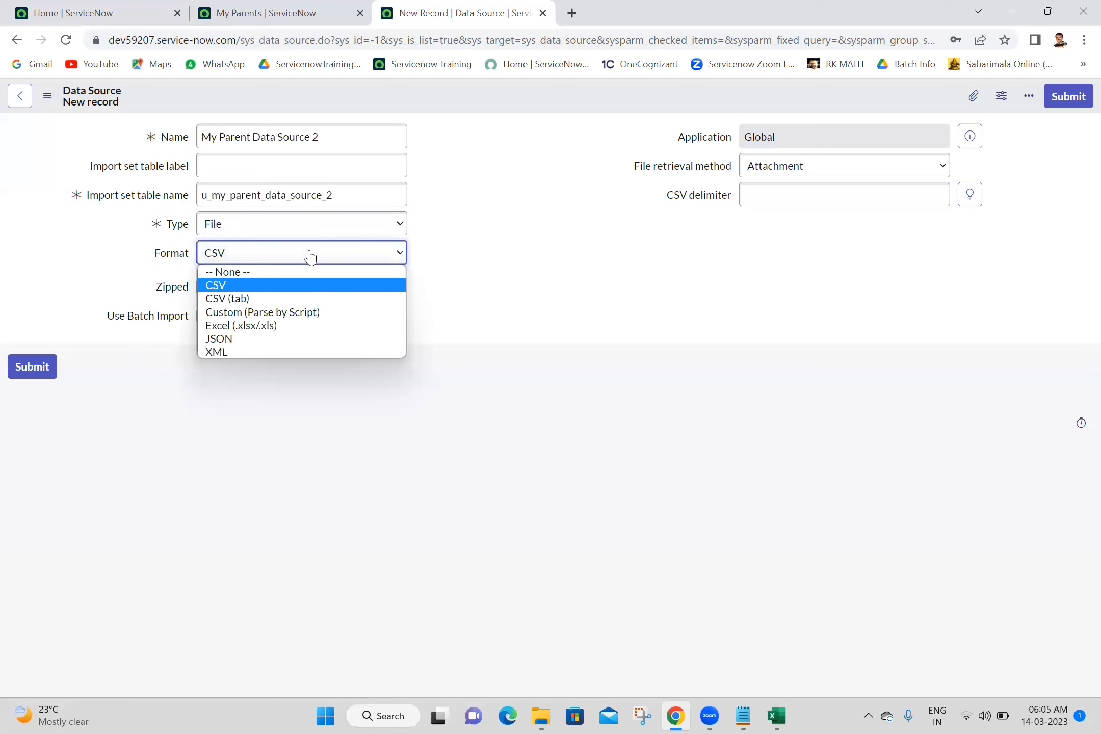
{"action": "left_click", "coordinate": [264, 326]}
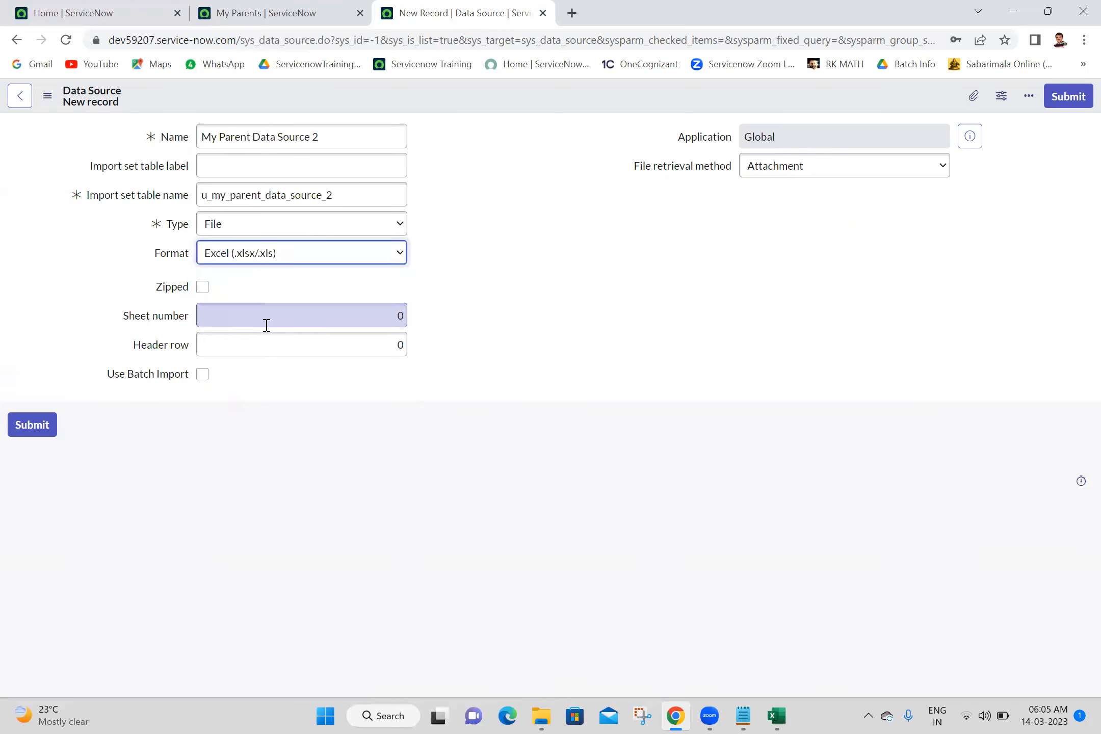
{"action": "left_click", "coordinate": [583, 295]}
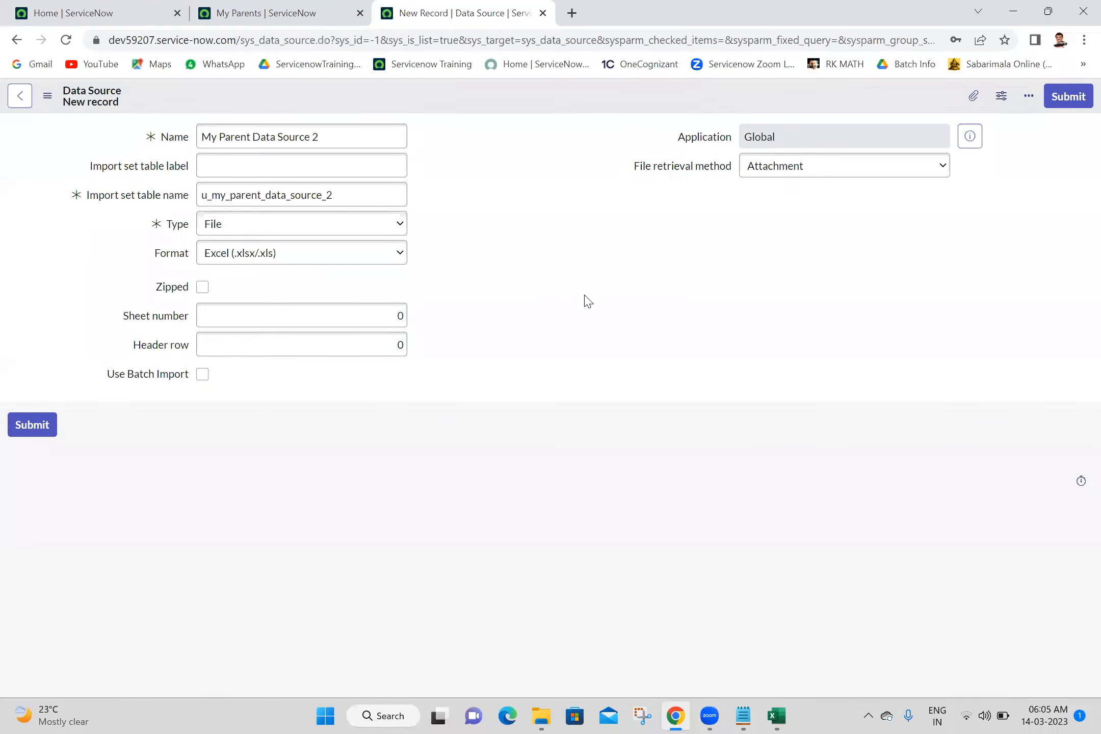
Try to attach the my parent_demo_data Excel file from the Desktop to the new data source
{"action": "left_click", "coordinate": [973, 97]}
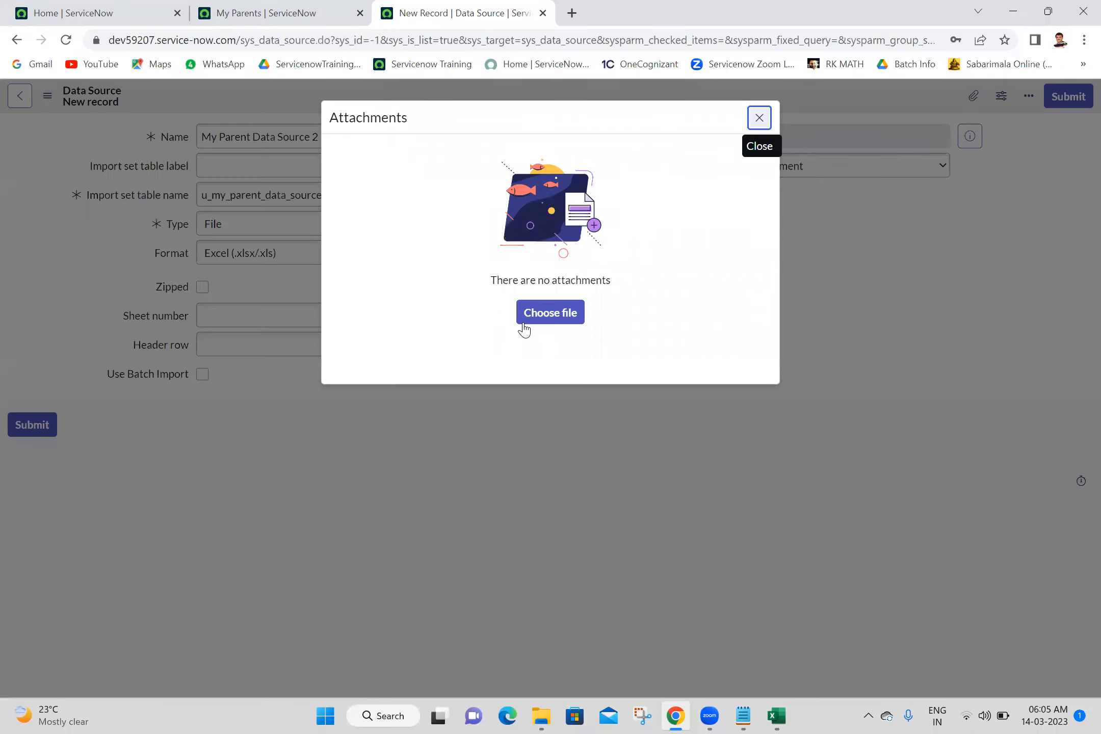
{"action": "left_click", "coordinate": [538, 314]}
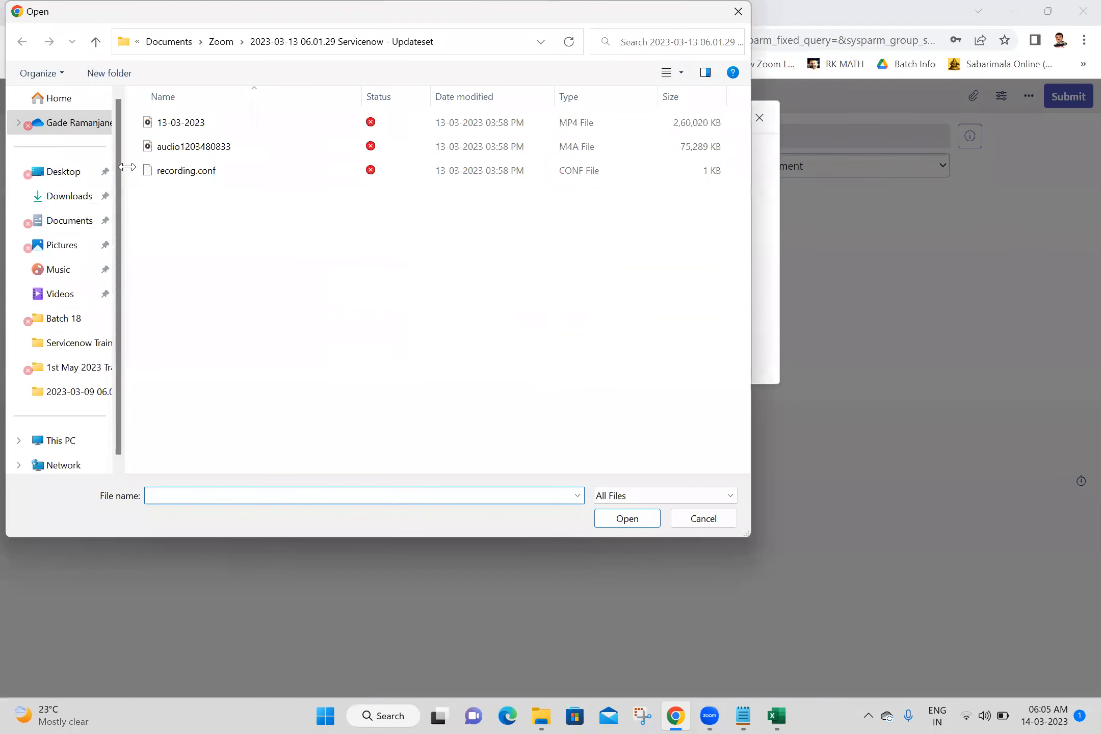
{"action": "left_click", "coordinate": [57, 173]}
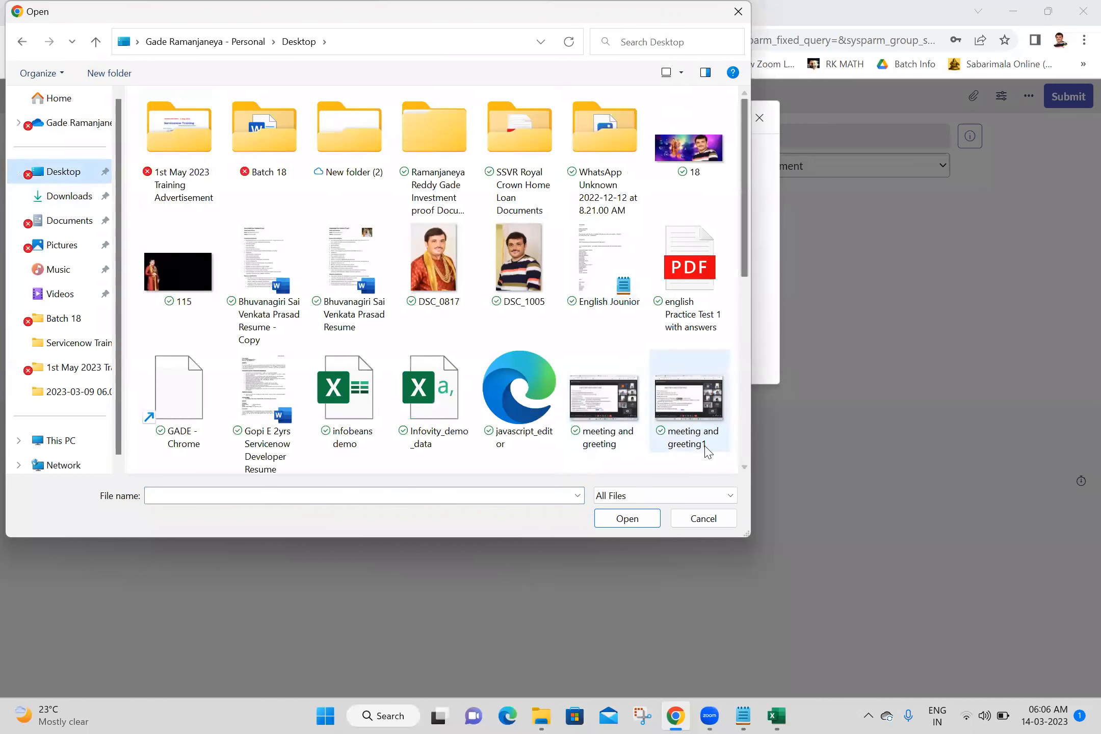
{"action": "left_click", "coordinate": [745, 400]}
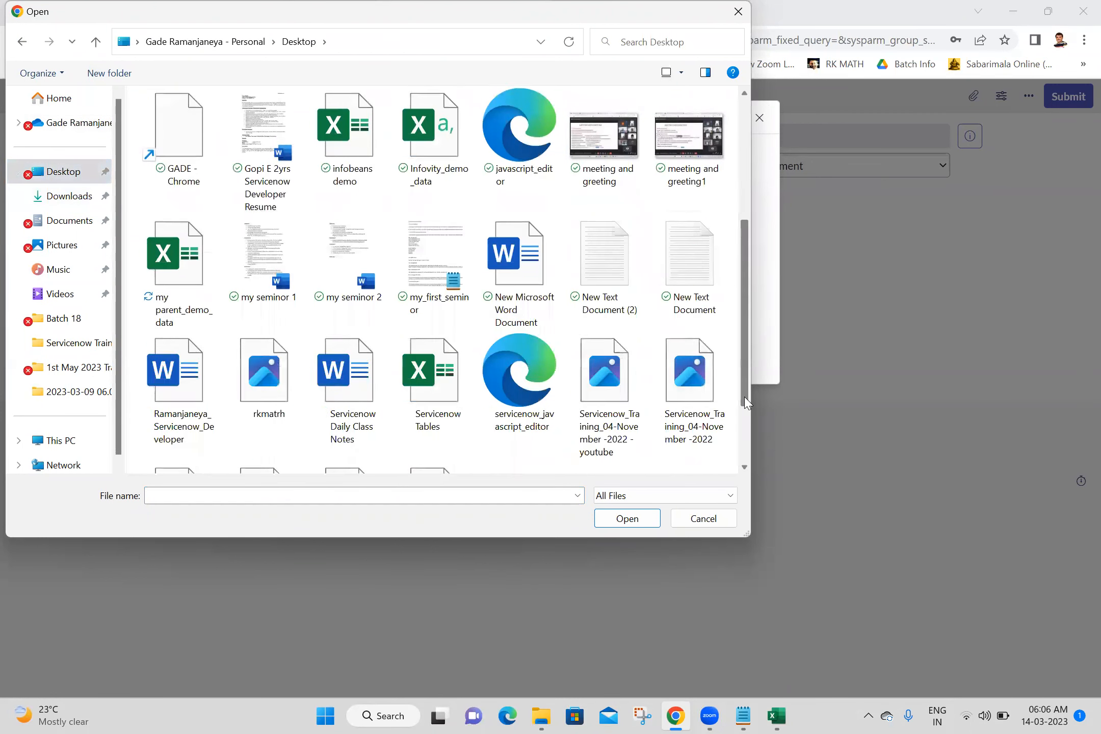
{"action": "left_click", "coordinate": [182, 305]}
{"action": "double_click", "coordinate": [181, 305]}
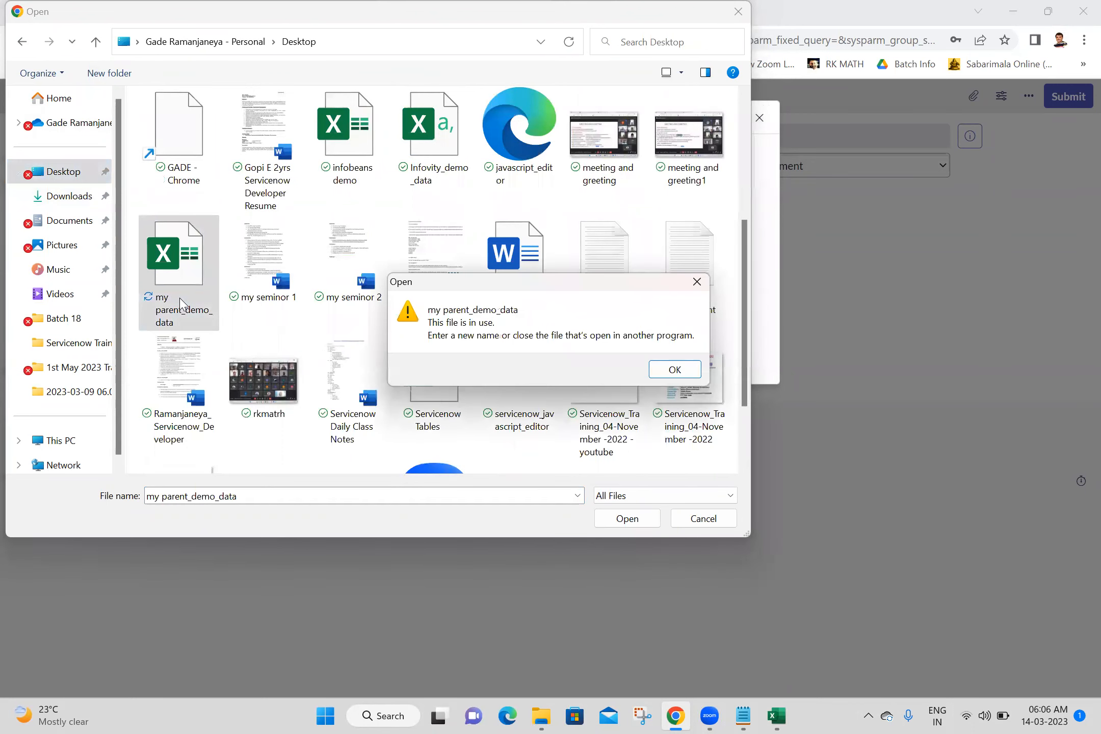
Close the my parent_demo_data workbook in Excel and attach that file to the data source
{"action": "left_click", "coordinate": [787, 712]}
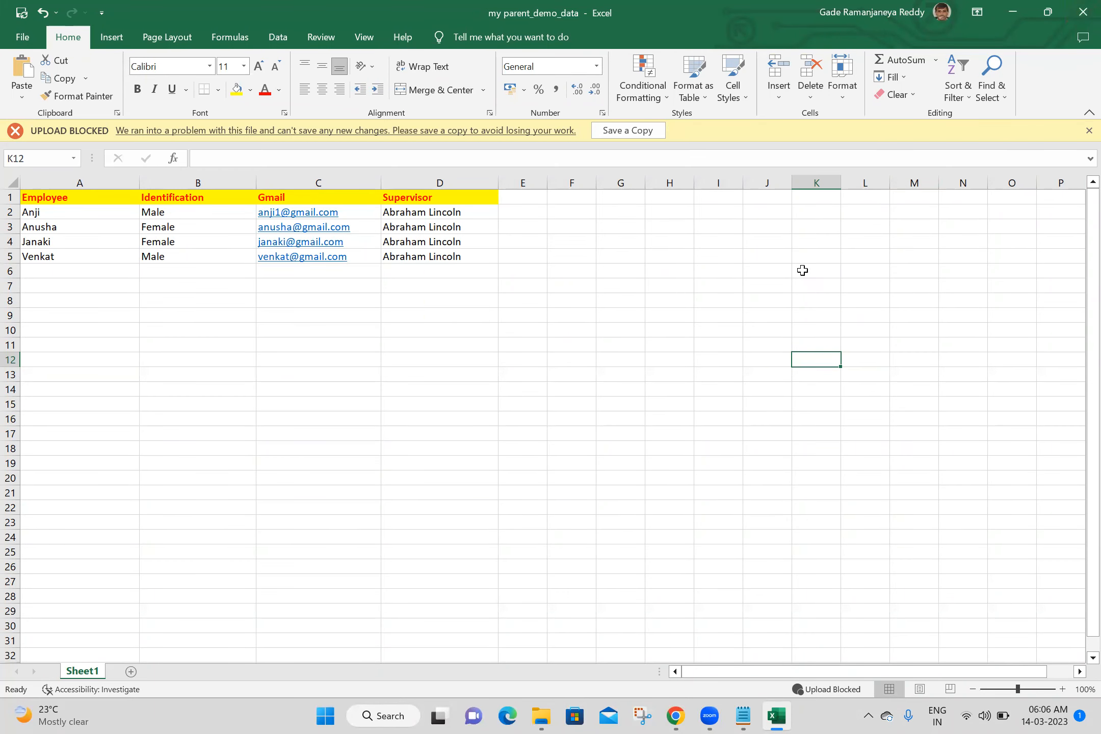
{"action": "left_click", "coordinate": [1079, 16]}
{"action": "left_click", "coordinate": [675, 368]}
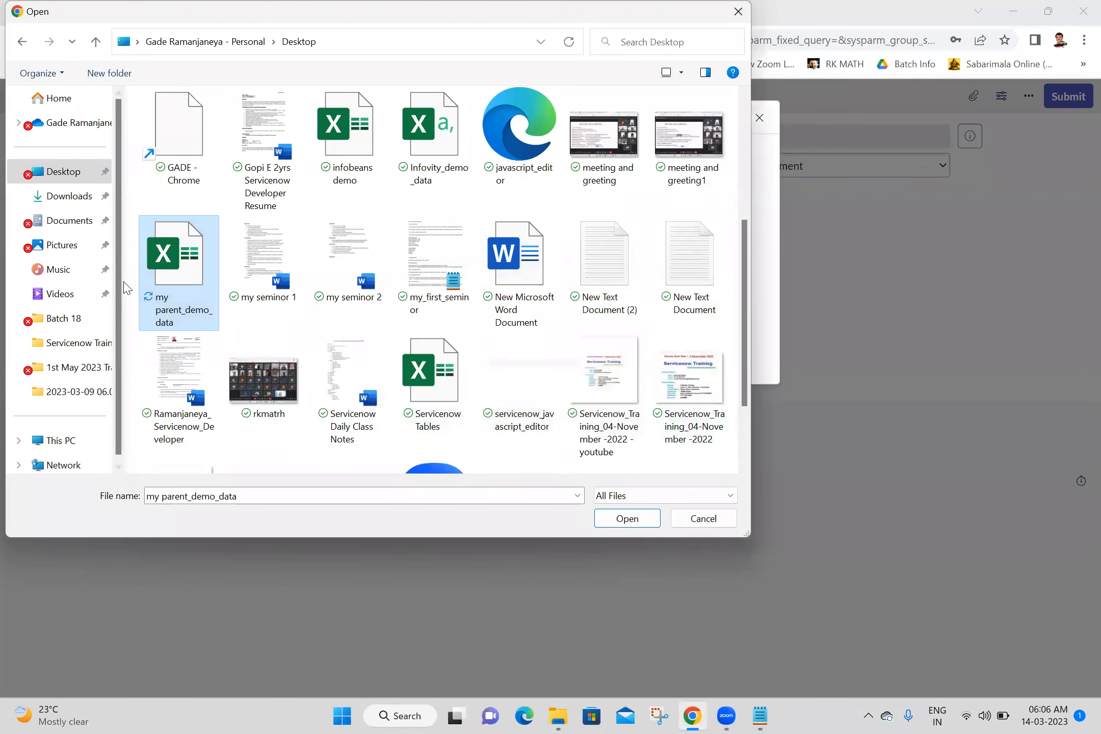
{"action": "double_click", "coordinate": [173, 279]}
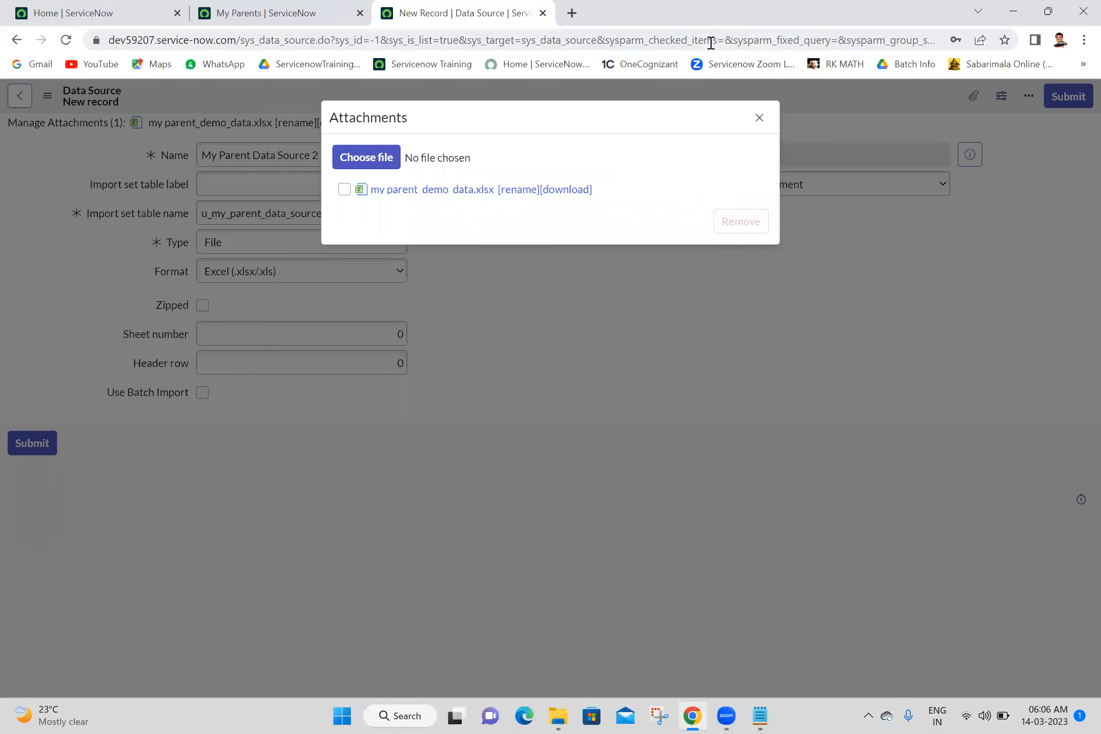
{"action": "left_click", "coordinate": [760, 120]}
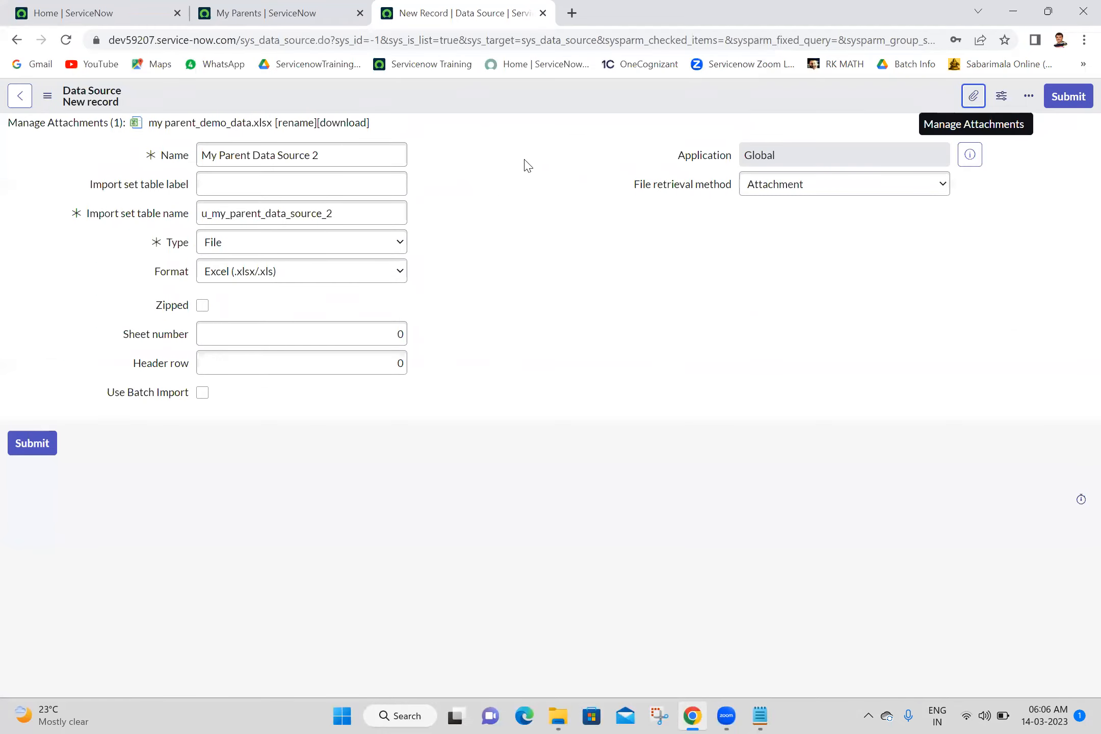
Save the data source without leaving its form and load all records from the attached file
{"action": "right_click", "coordinate": [517, 96]}
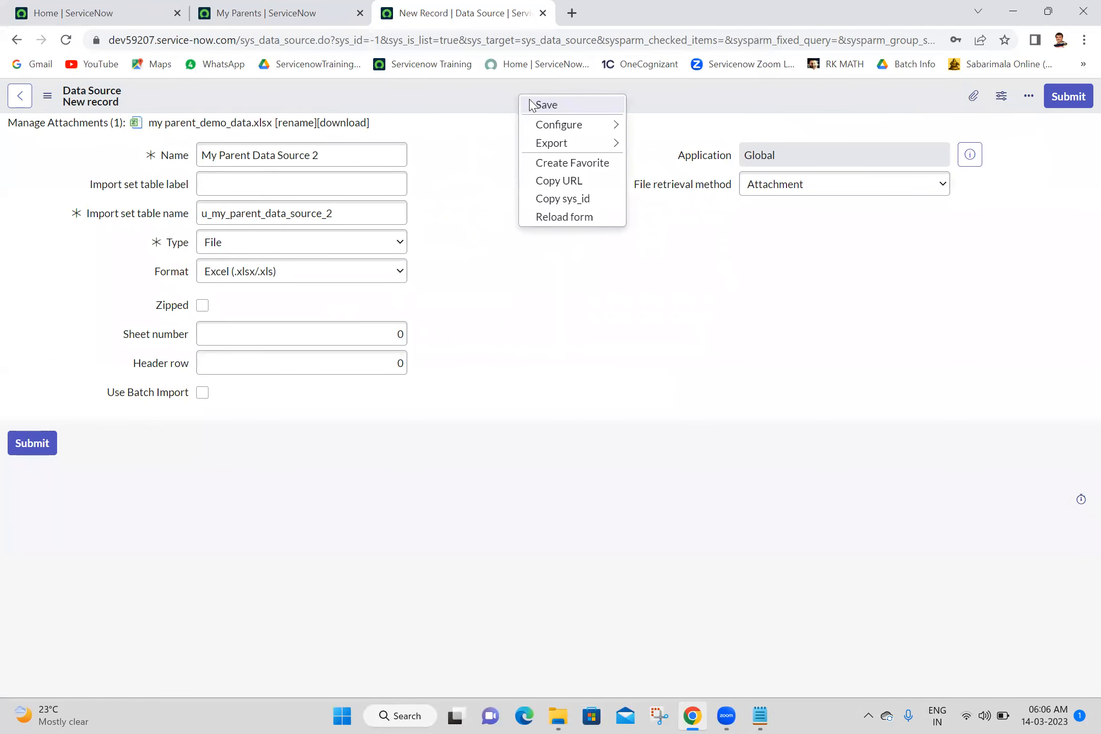
{"action": "left_click", "coordinate": [532, 105]}
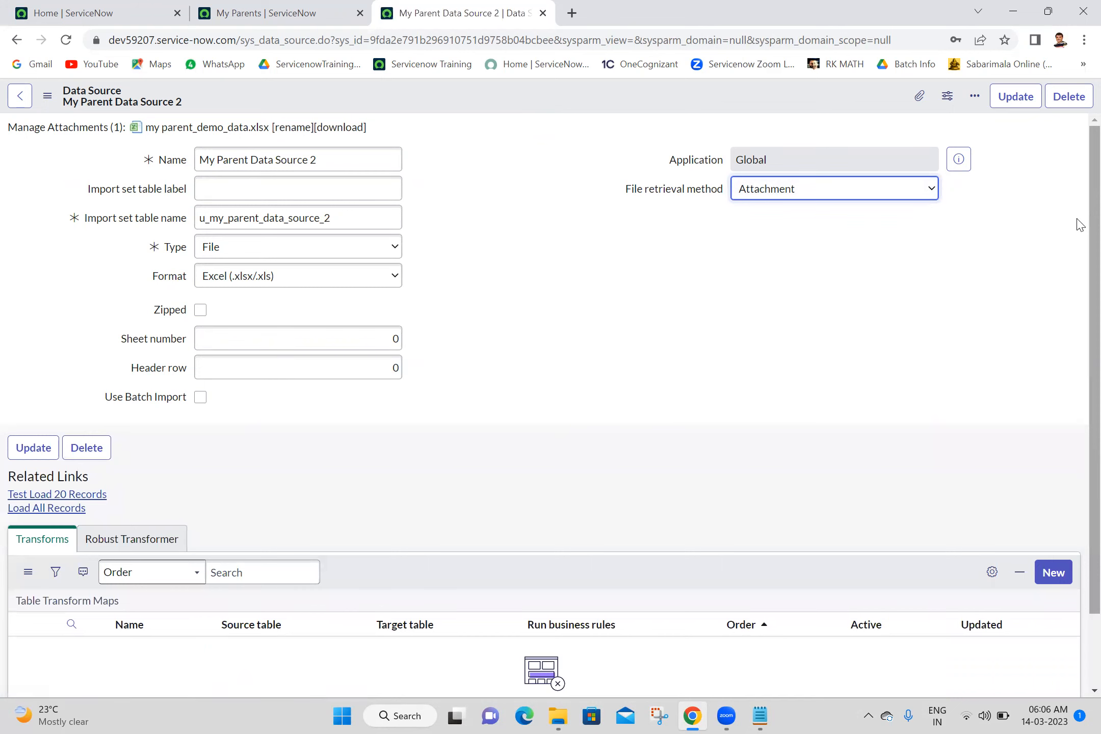
{"action": "left_click", "coordinate": [55, 508]}
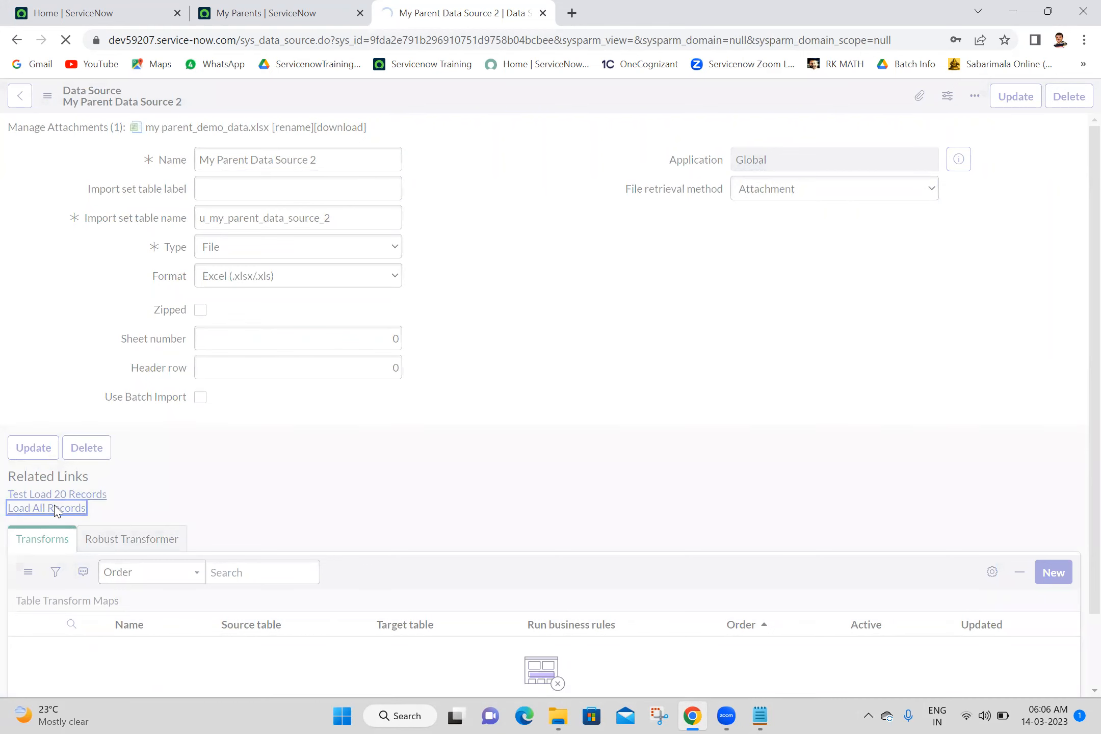
{"action": "left_click", "coordinate": [981, 298]}
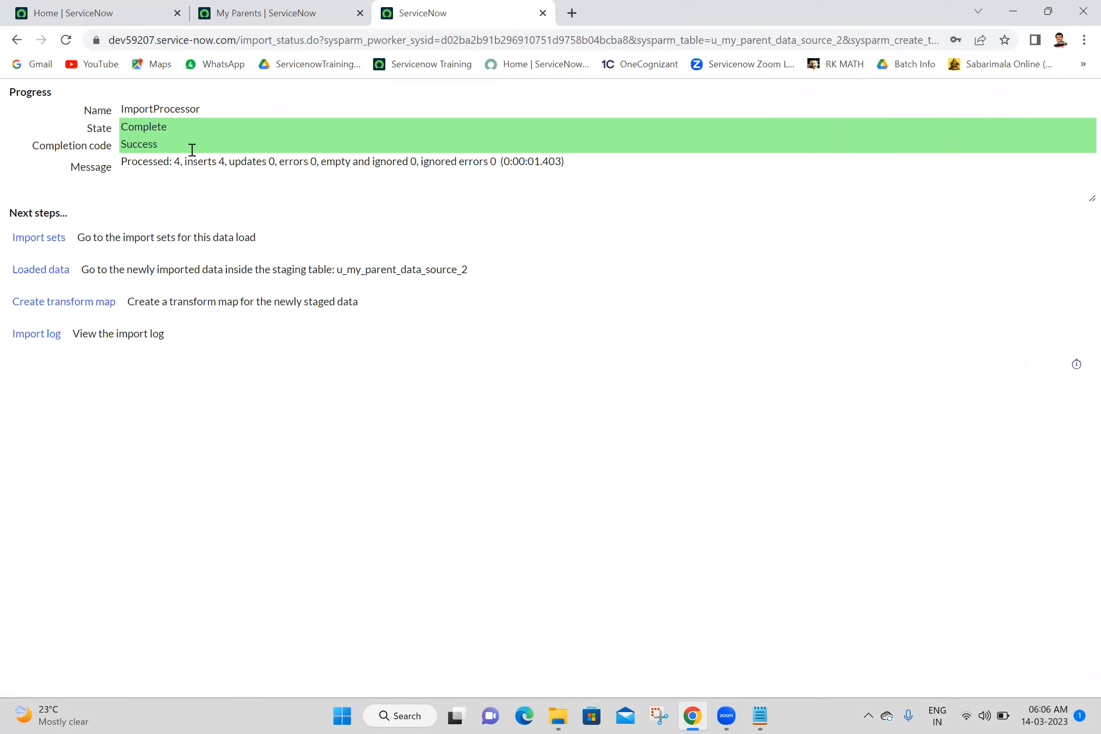
Open the loaded data in the staging table, preview each imported row, and return to the import progress page
{"action": "left_click", "coordinate": [56, 275]}
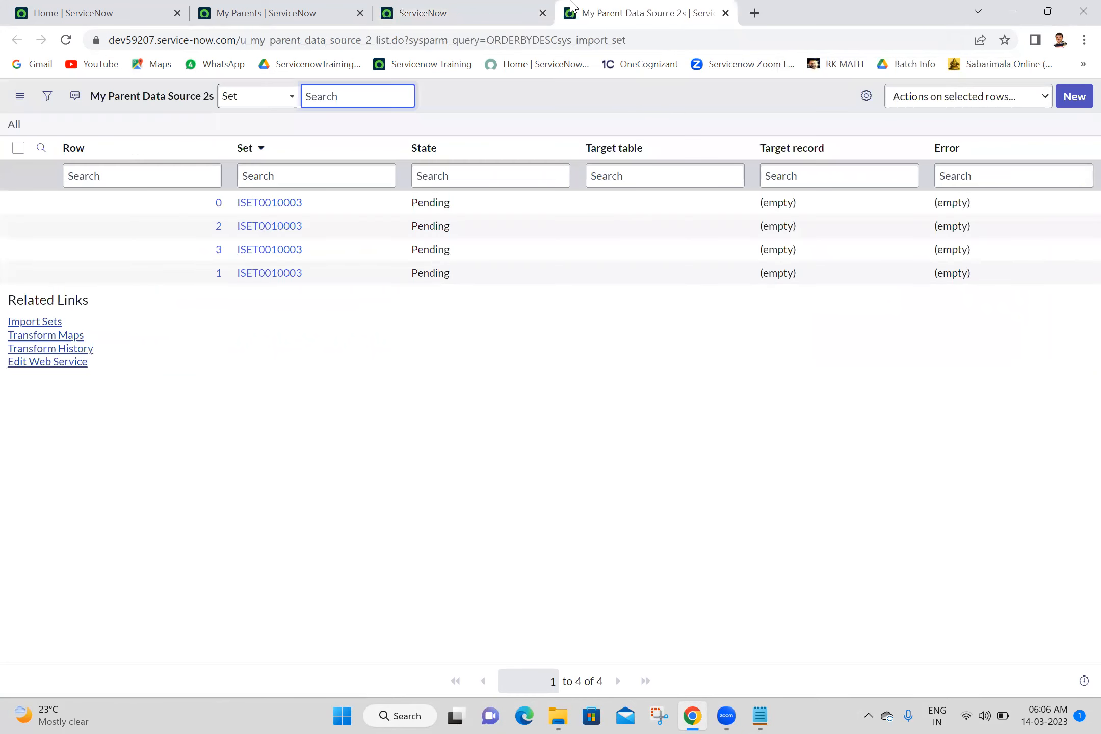
{"action": "left_click", "coordinate": [41, 204]}
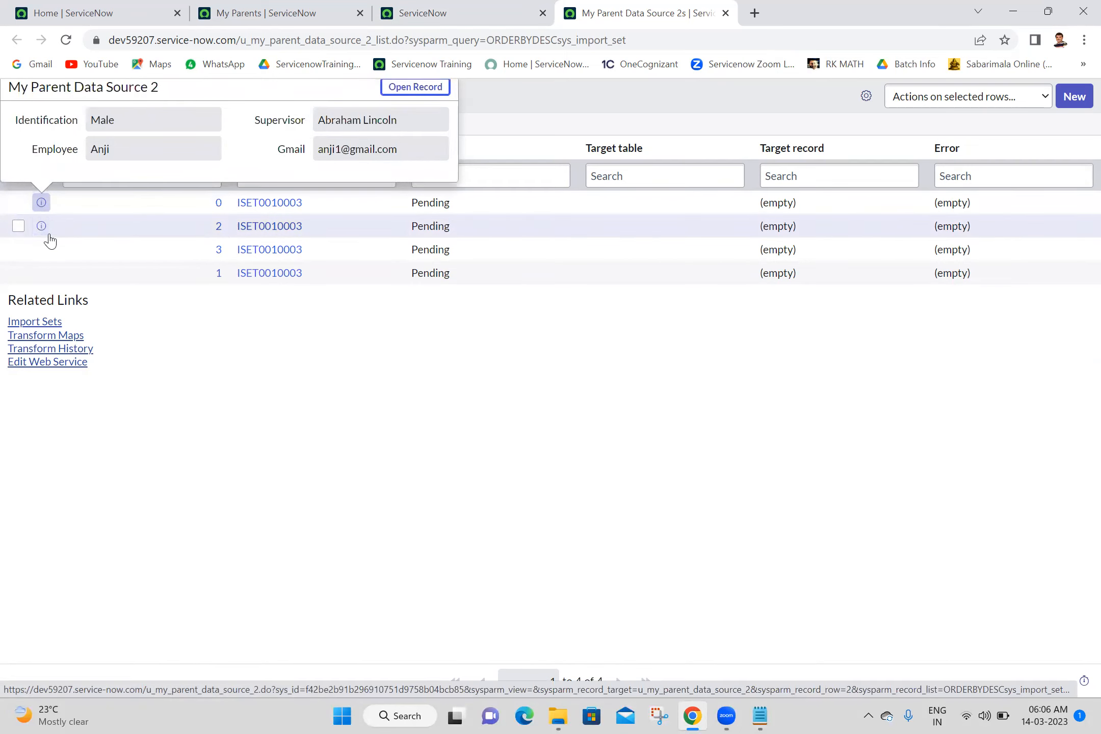
{"action": "left_click", "coordinate": [44, 230]}
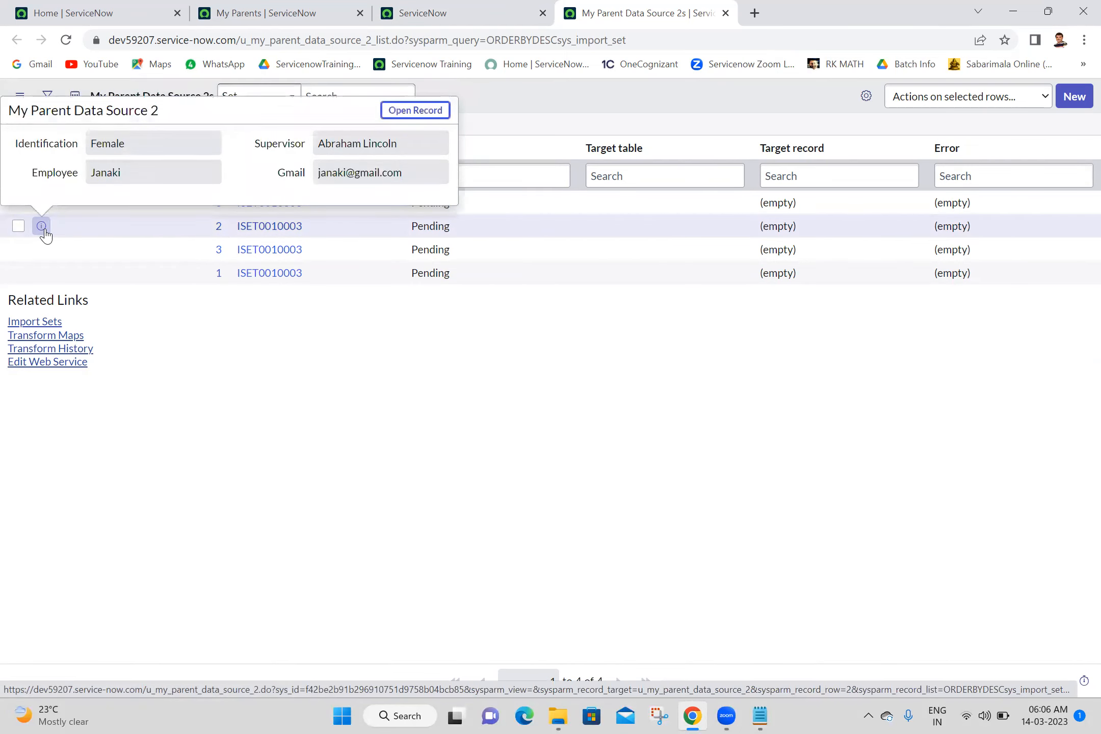
{"action": "left_click", "coordinate": [48, 258]}
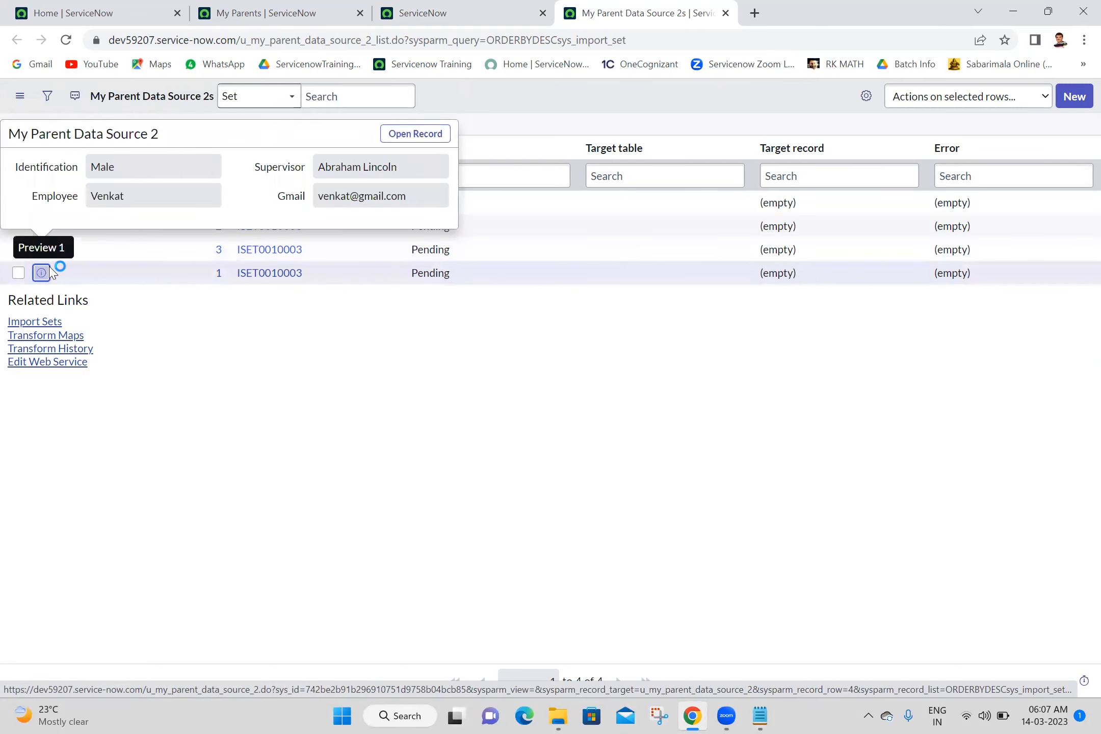
{"action": "left_click", "coordinate": [48, 273]}
{"action": "left_click", "coordinate": [501, 592]}
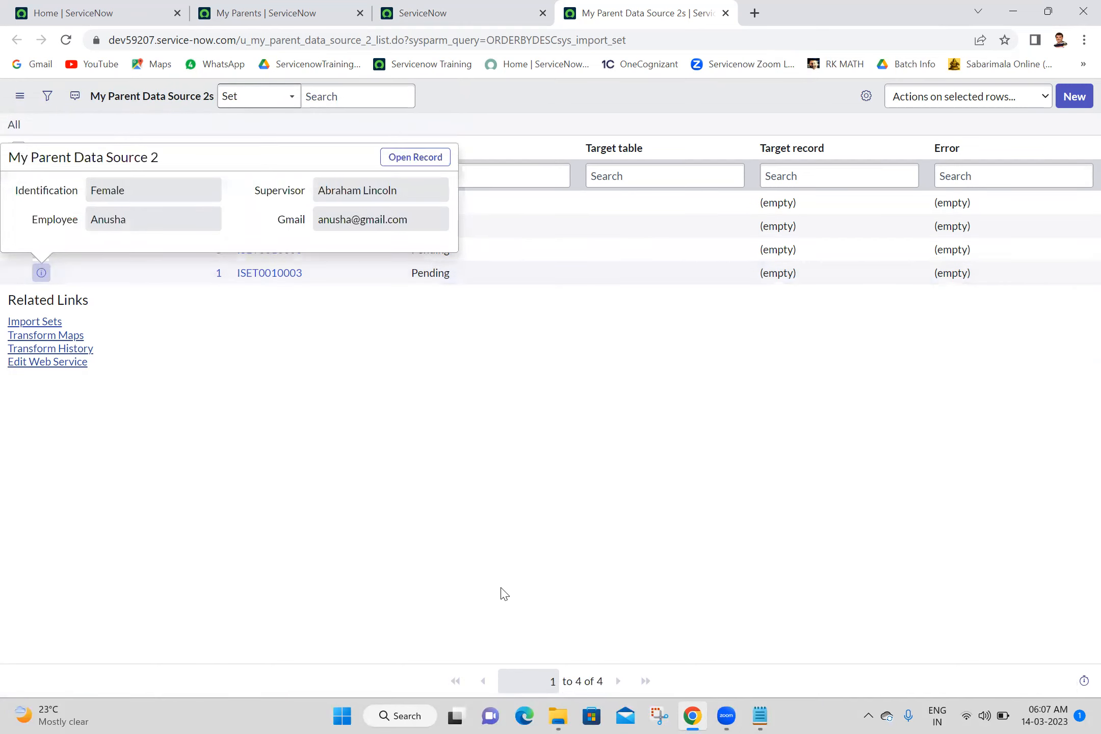
{"action": "left_click", "coordinate": [483, 7]}
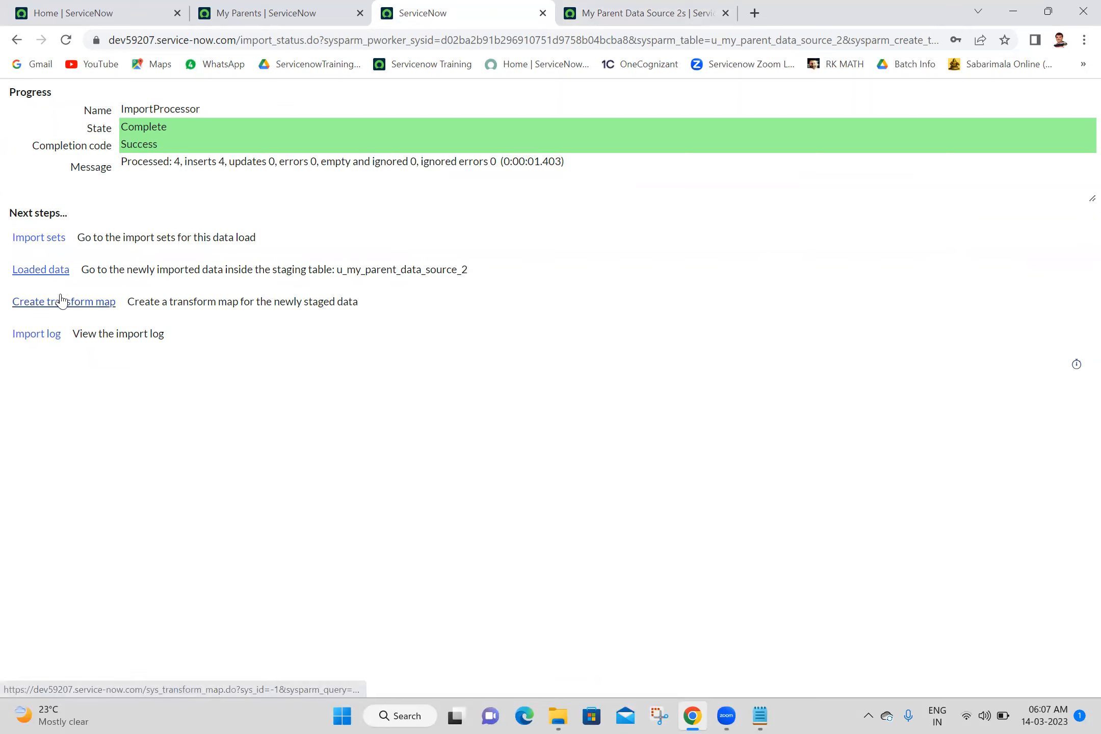
{"action": "left_click", "coordinate": [495, 349]}
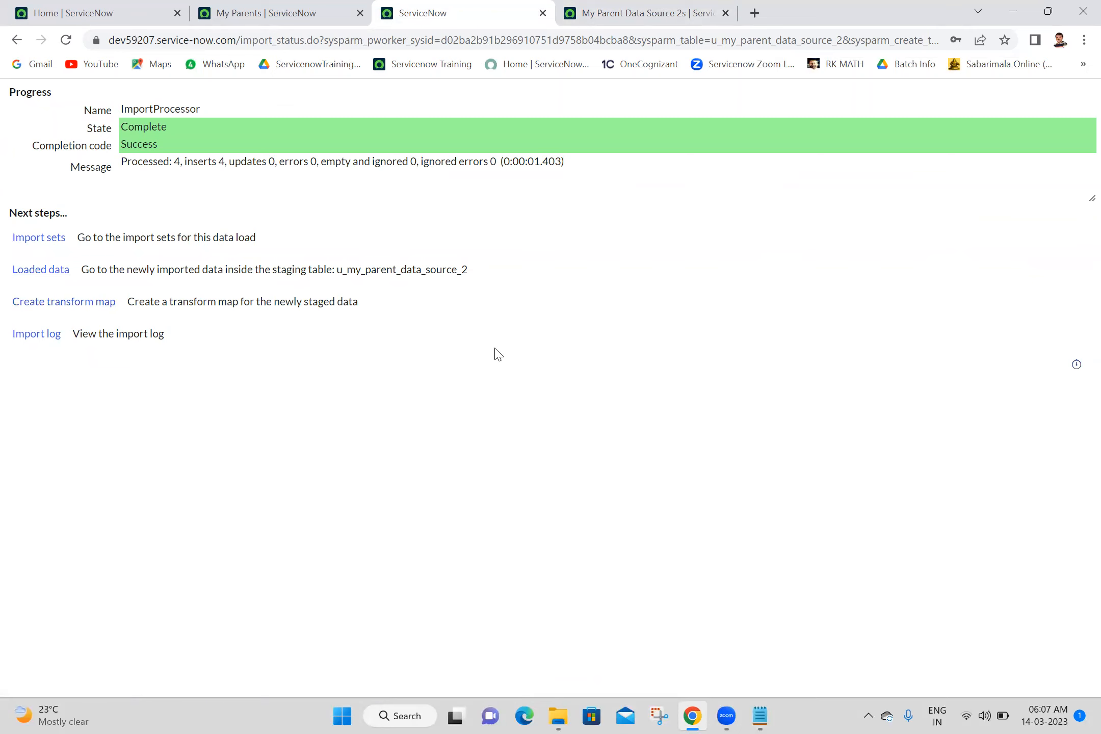
Find "transform" in the application navigator and open Create Transform Map from System Import Sets in a new tab
{"action": "left_click", "coordinate": [184, 7]}
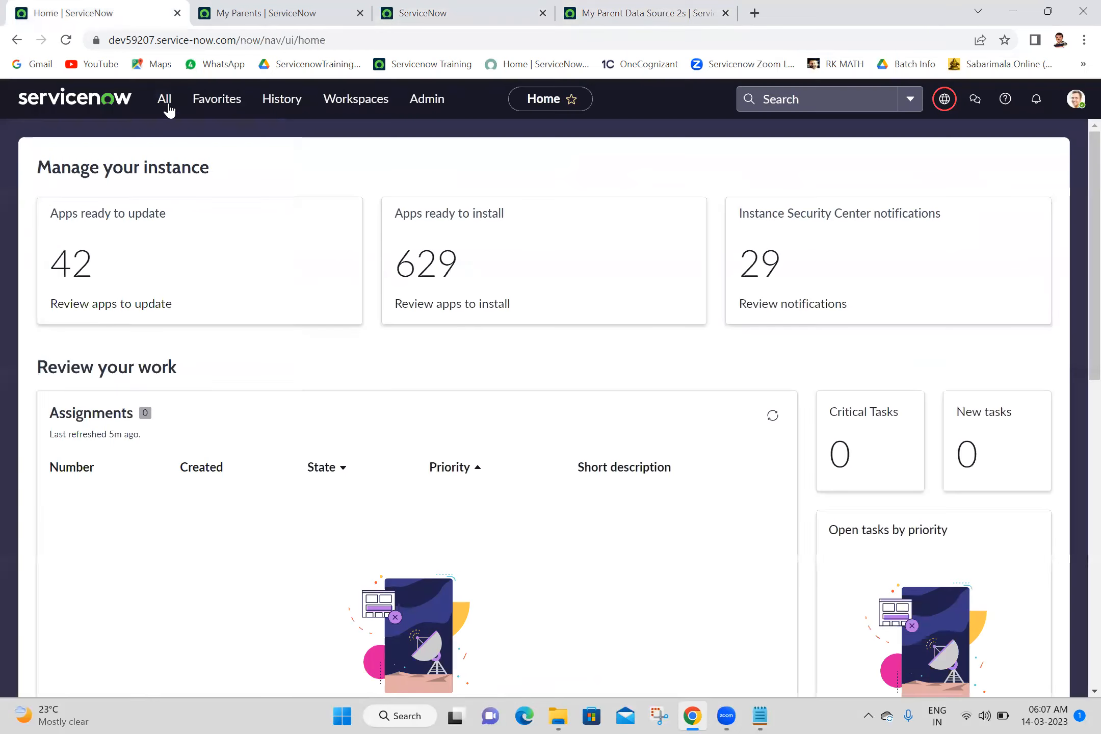
{"action": "left_click", "coordinate": [168, 107]}
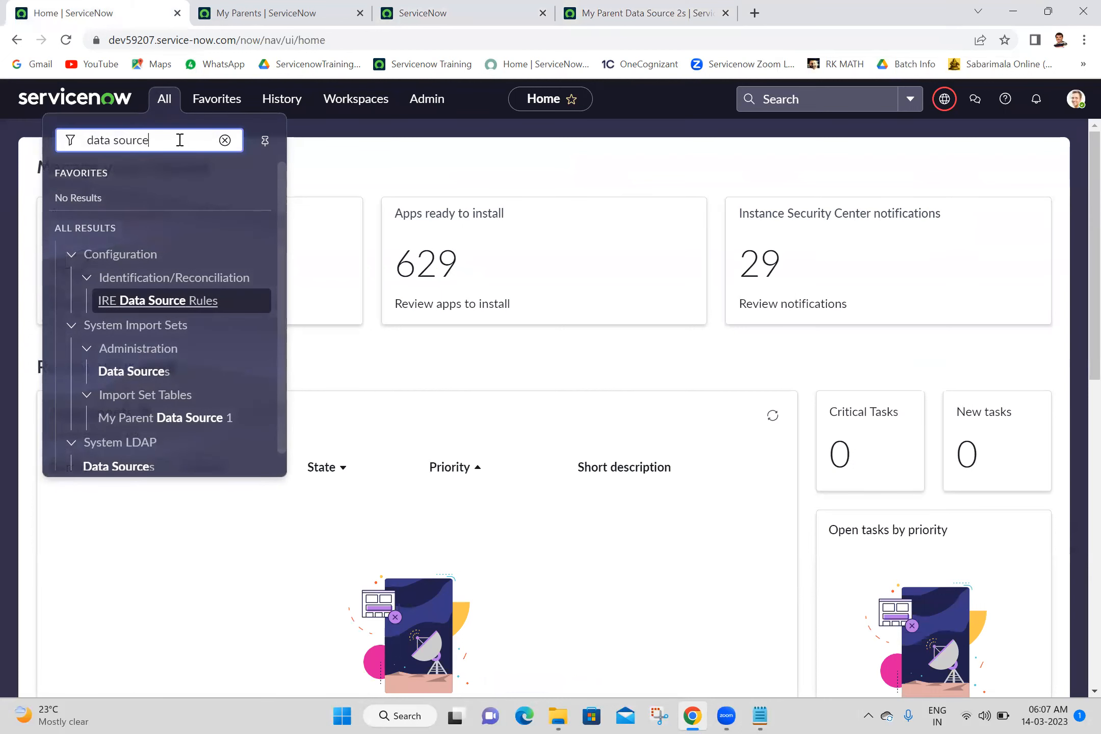
{"action": "triple_click", "coordinate": [174, 146]}
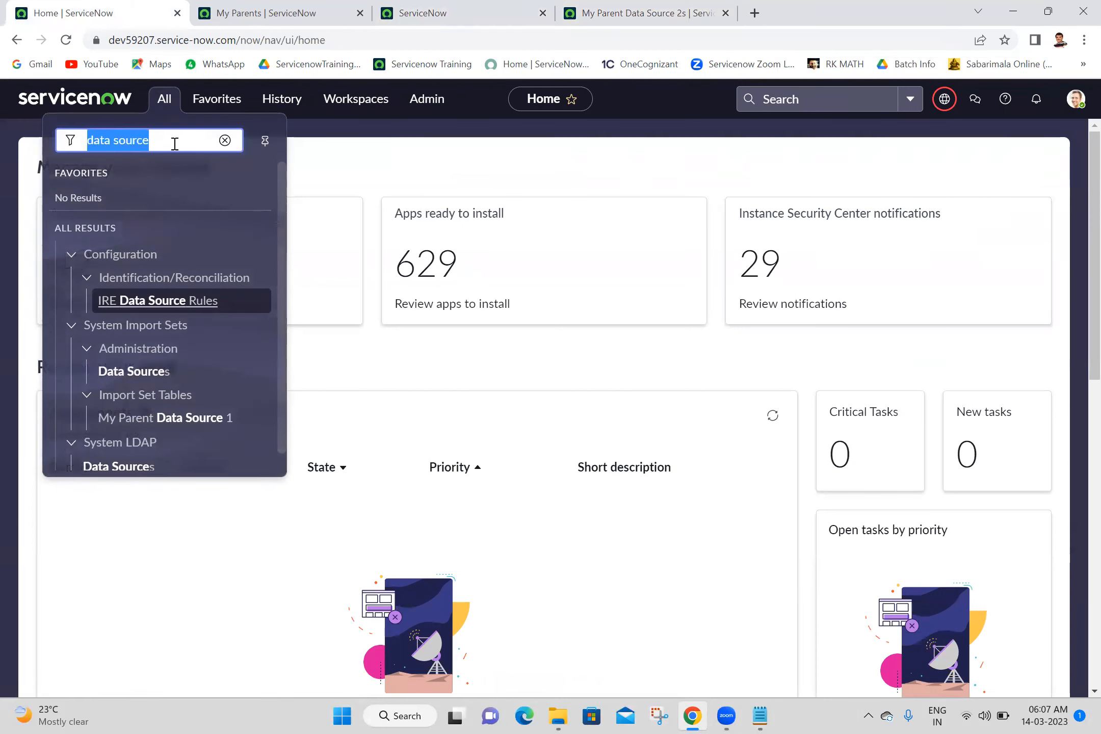
{"action": "type", "text": "transform"}
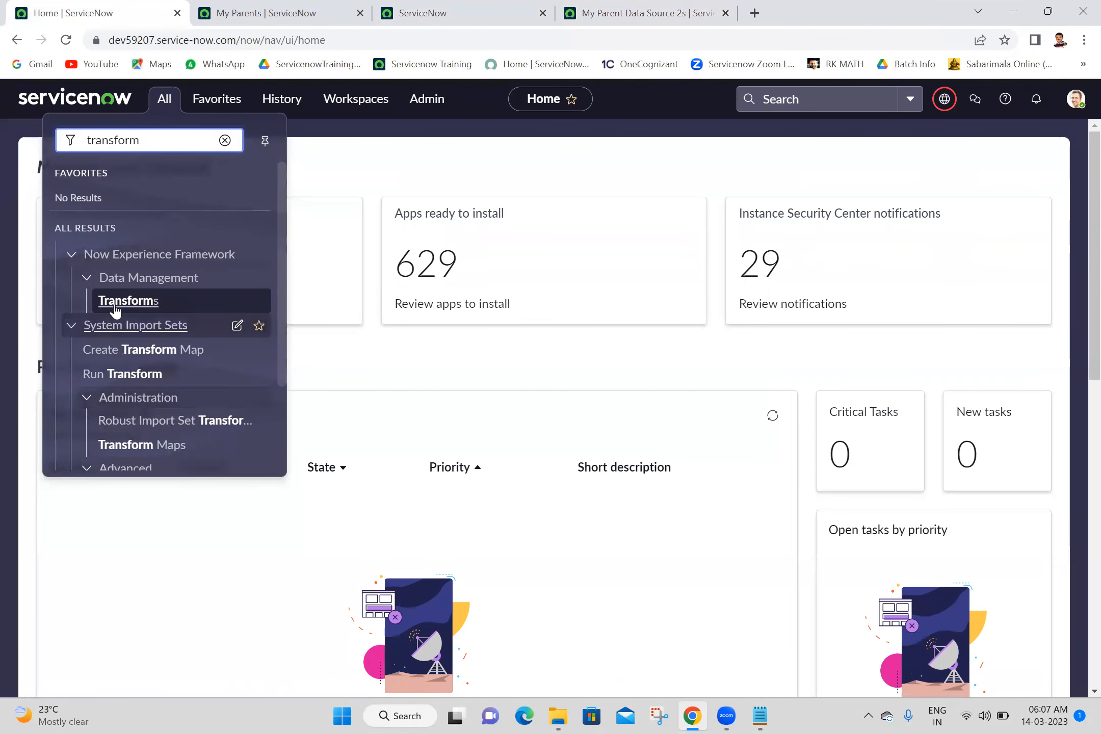
{"action": "left_click", "coordinate": [132, 351], "text": "ctrl"}
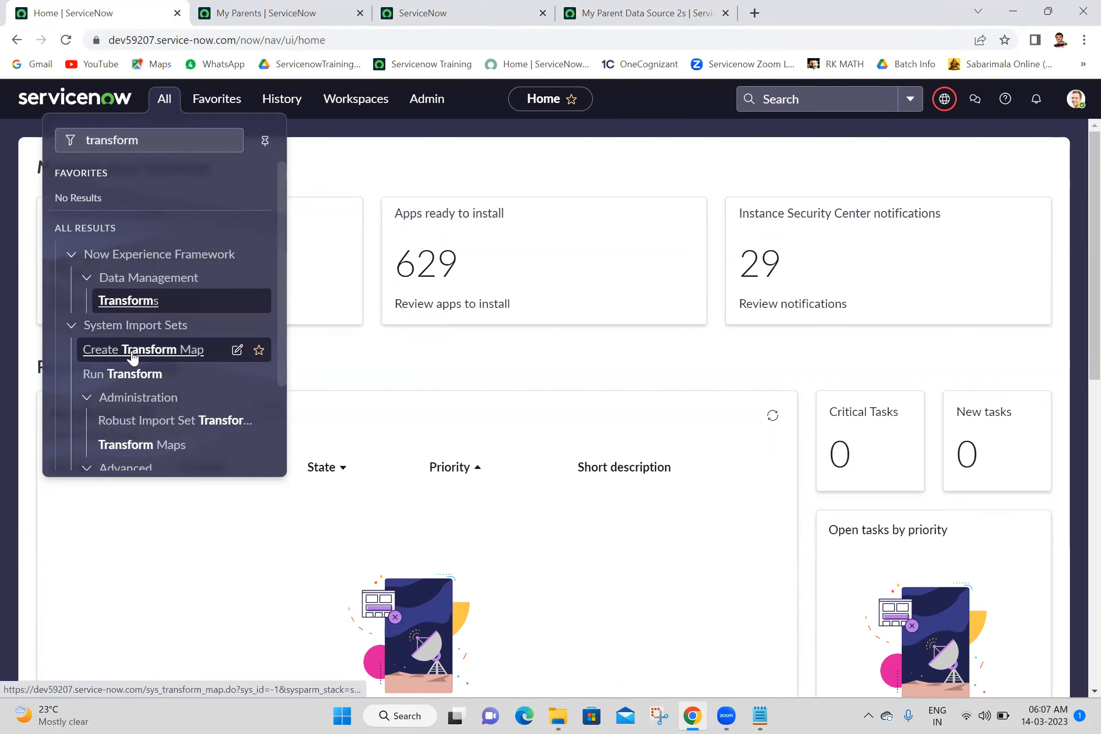
{"action": "left_click", "coordinate": [812, 6]}
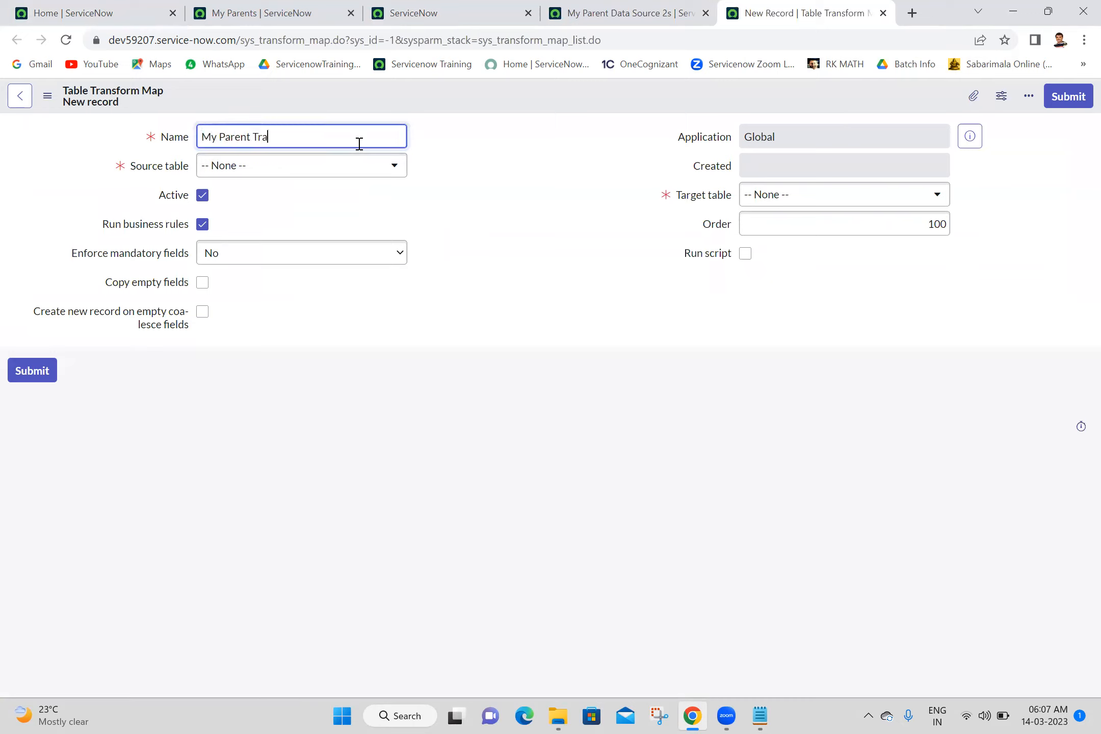
Name the transform map My Parent Transform Map 2 and set its source table to My Parent Data Source 2 [u_my_parent_data_source_2]
{"action": "type", "text": "rm Map 2"}
{"action": "left_click", "coordinate": [477, 176]}
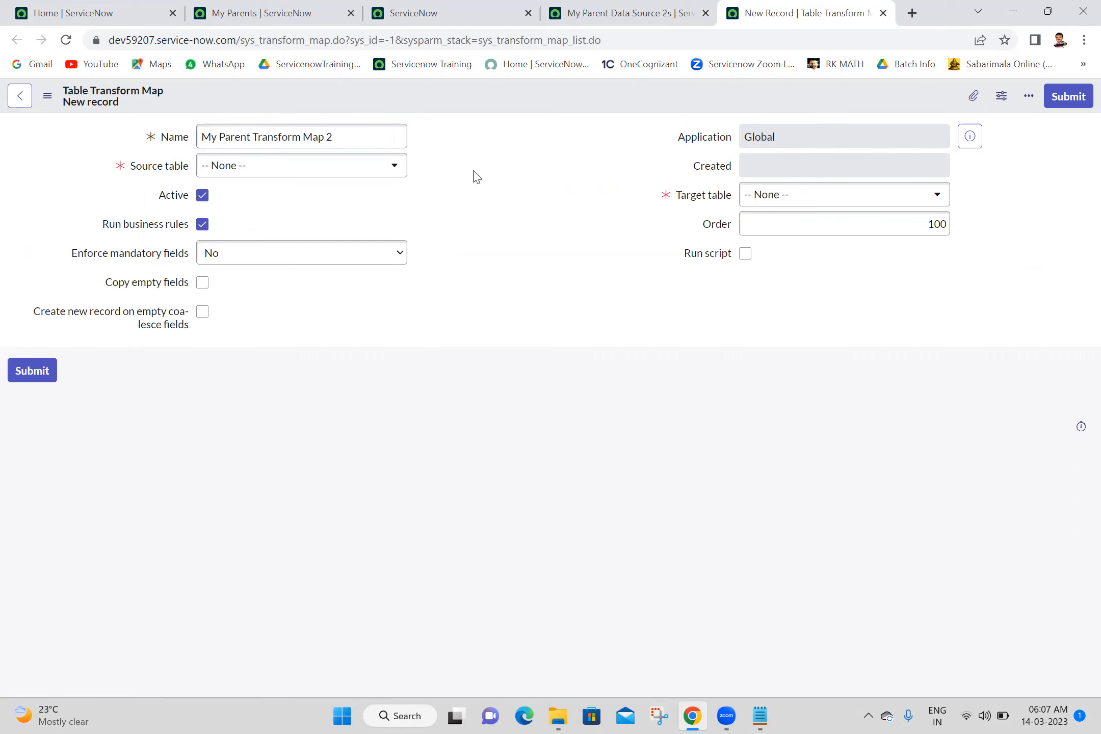
{"action": "left_click", "coordinate": [308, 168]}
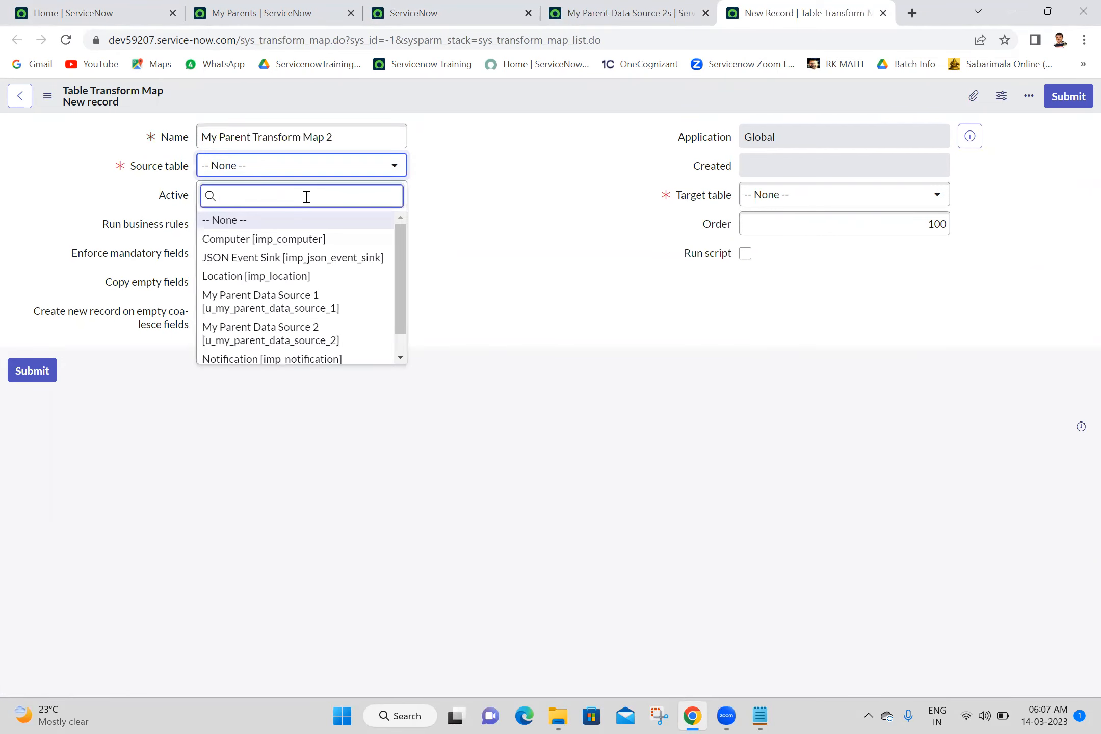
{"action": "type", "text": "my"}
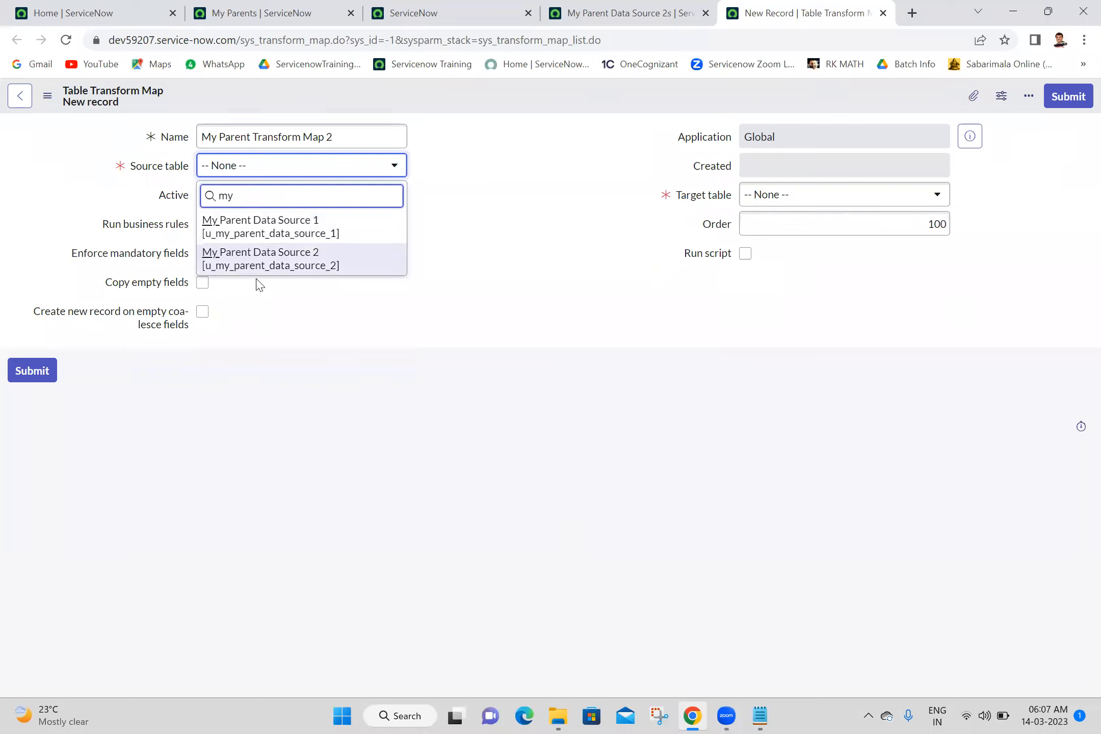
{"action": "left_click", "coordinate": [296, 263]}
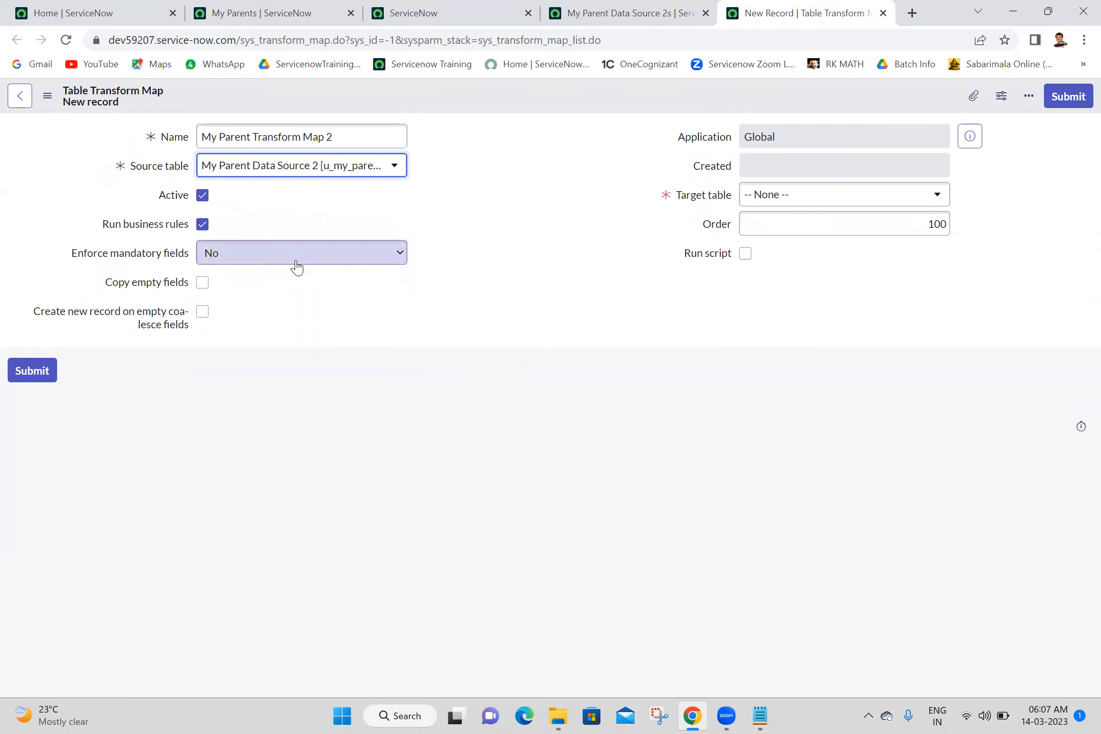
{"action": "left_click", "coordinate": [481, 282]}
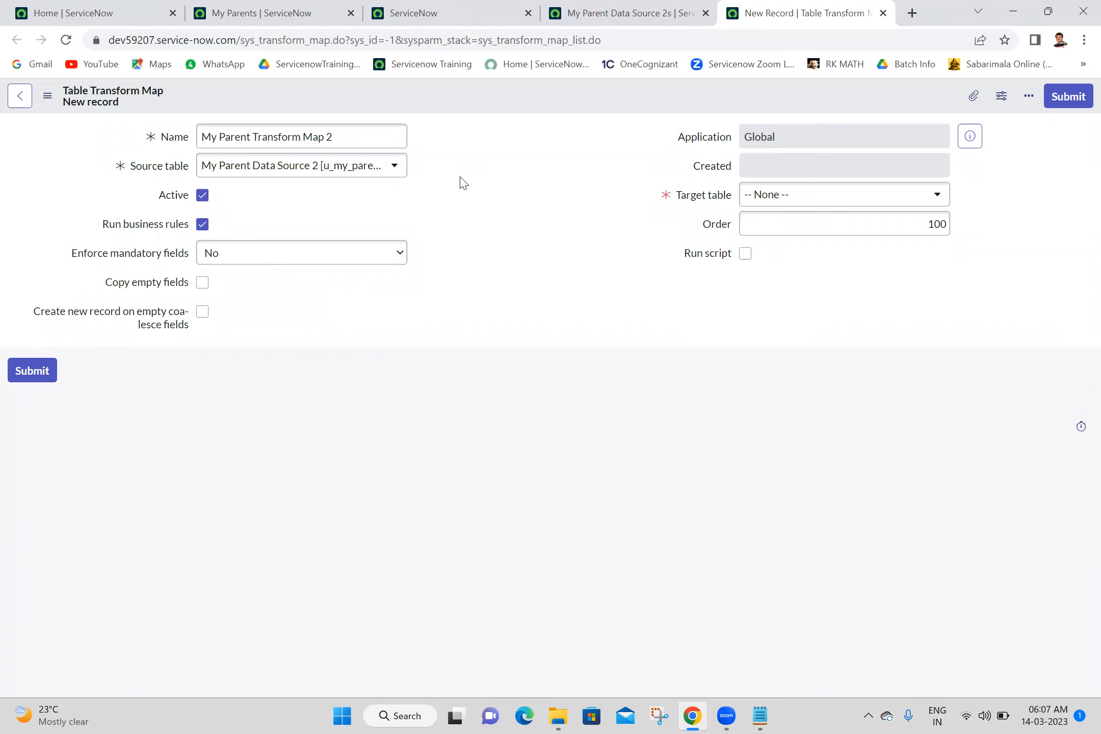
Set the transform map's target table to My Parent [u_my_parent] and save the record without leaving its form
{"action": "left_click", "coordinate": [778, 202]}
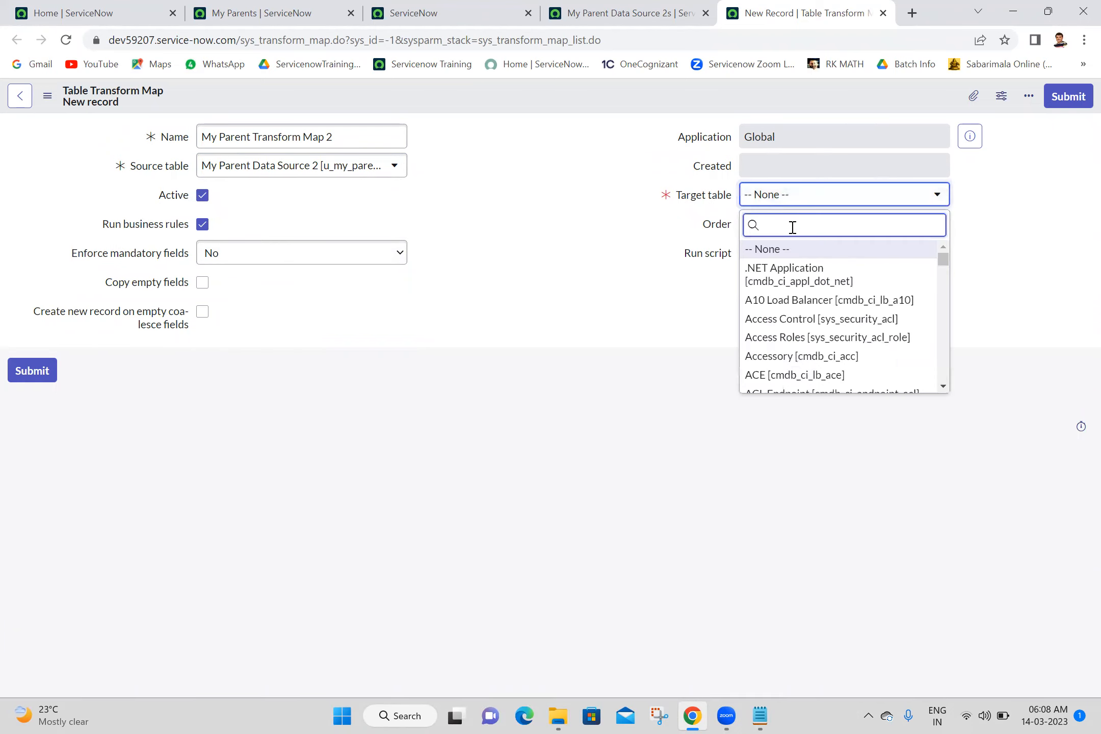
{"action": "type", "text": "u_my_p"}
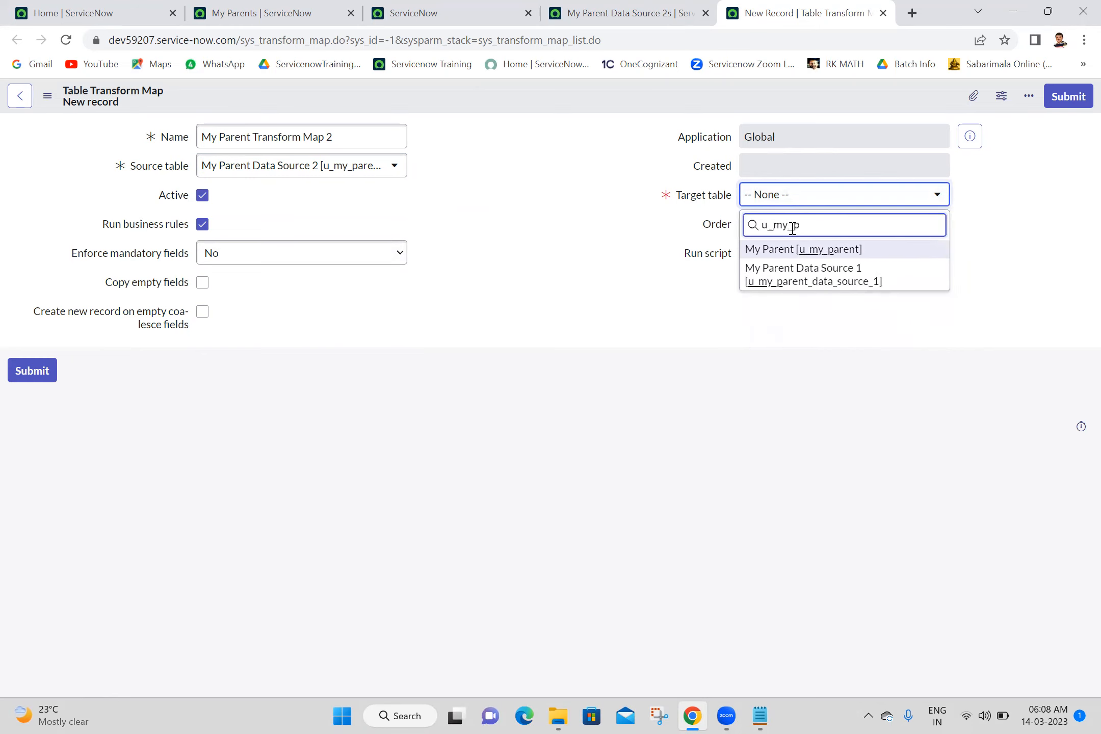
{"action": "left_click", "coordinate": [813, 255]}
{"action": "left_click", "coordinate": [593, 250]}
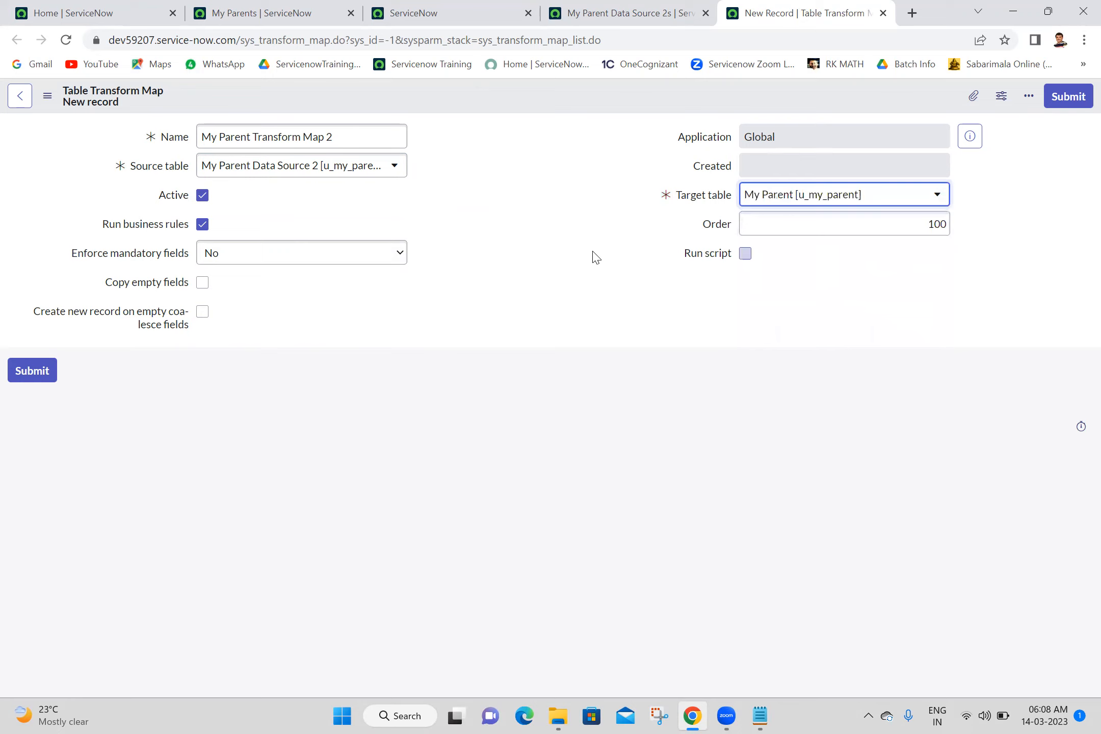
{"action": "right_click", "coordinate": [535, 95]}
{"action": "left_click", "coordinate": [552, 106]}
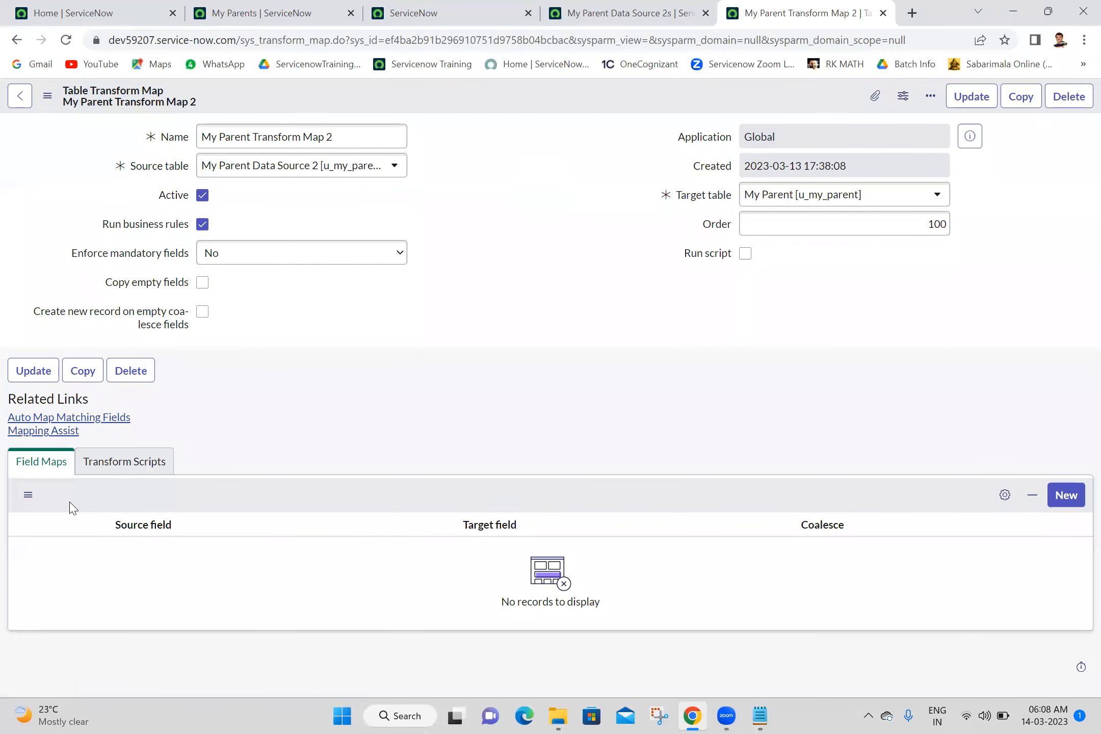
Run Auto Map Matching Fields on the transform map, and pair source field Employee with target field Name in Mapping Assist
{"action": "left_click", "coordinate": [74, 420]}
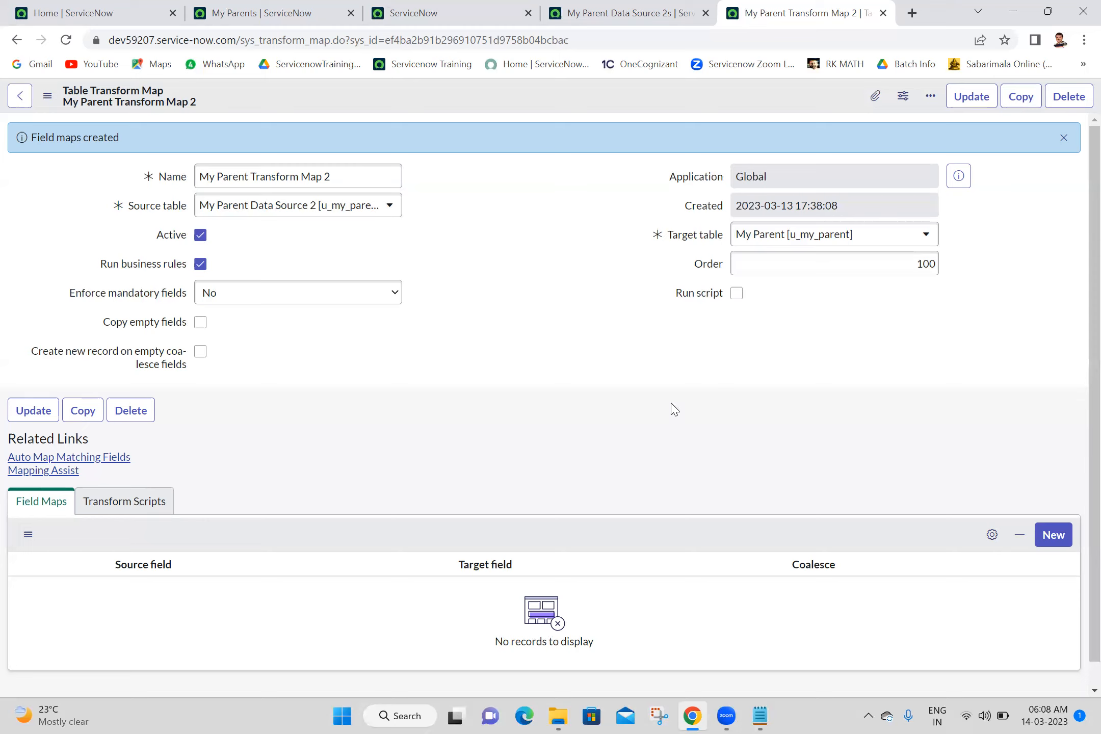
{"action": "left_click", "coordinate": [33, 474]}
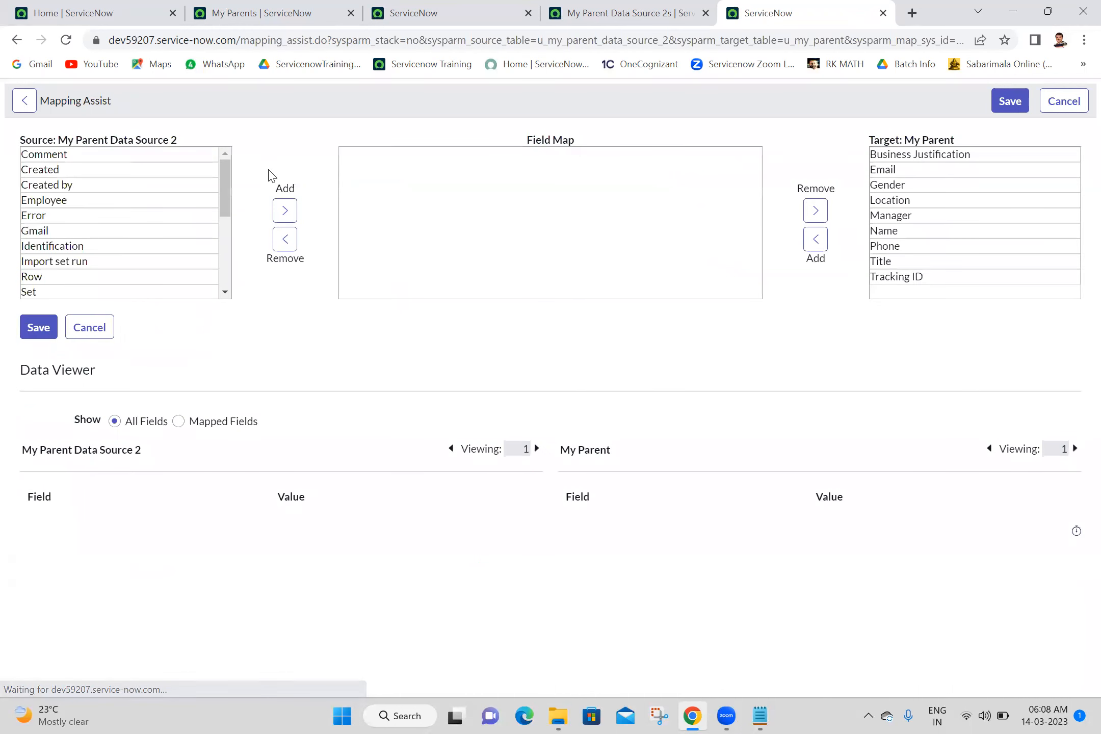
{"action": "left_click", "coordinate": [68, 203]}
{"action": "left_click", "coordinate": [281, 211]}
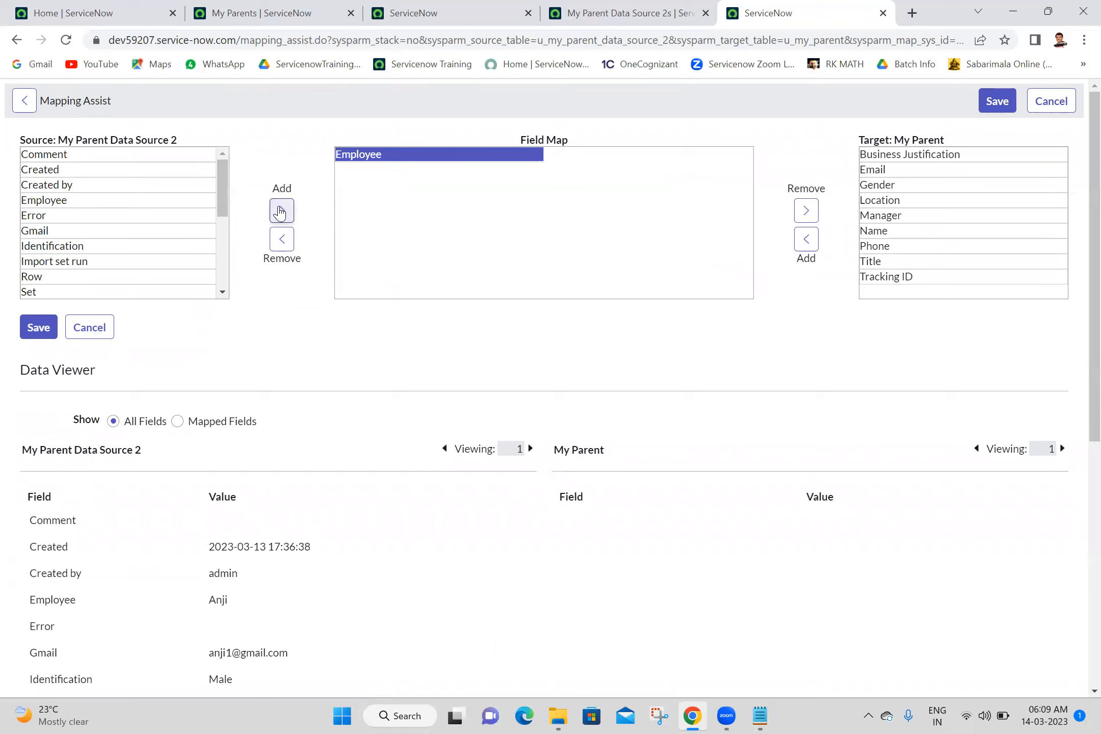
{"action": "left_click", "coordinate": [861, 230]}
{"action": "left_click", "coordinate": [799, 247]}
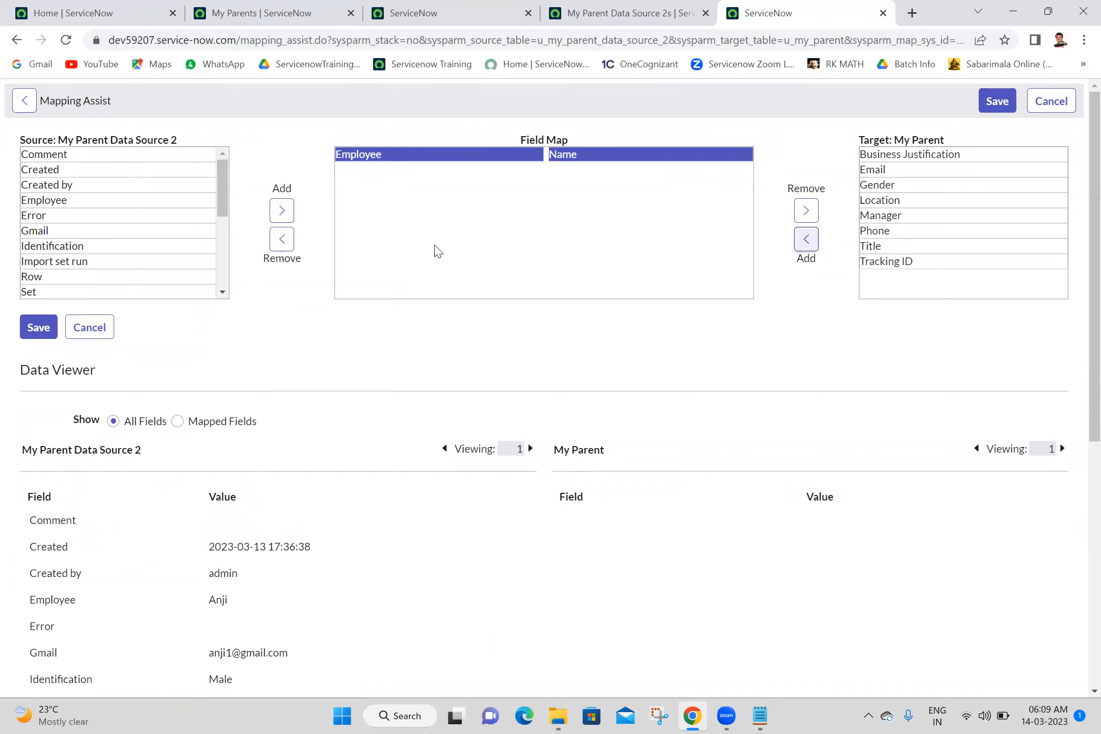
Map source field Gmail to target field Email, and source field Identification to target field Gender
{"action": "left_click", "coordinate": [93, 231]}
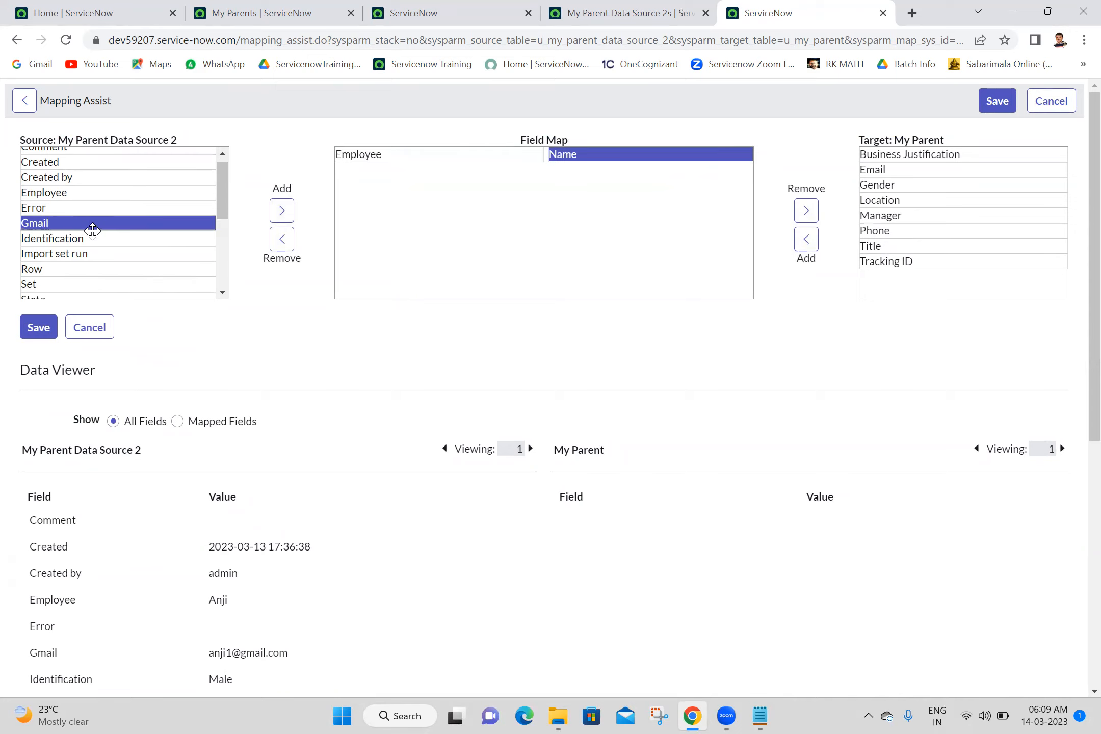
{"action": "left_click", "coordinate": [281, 210]}
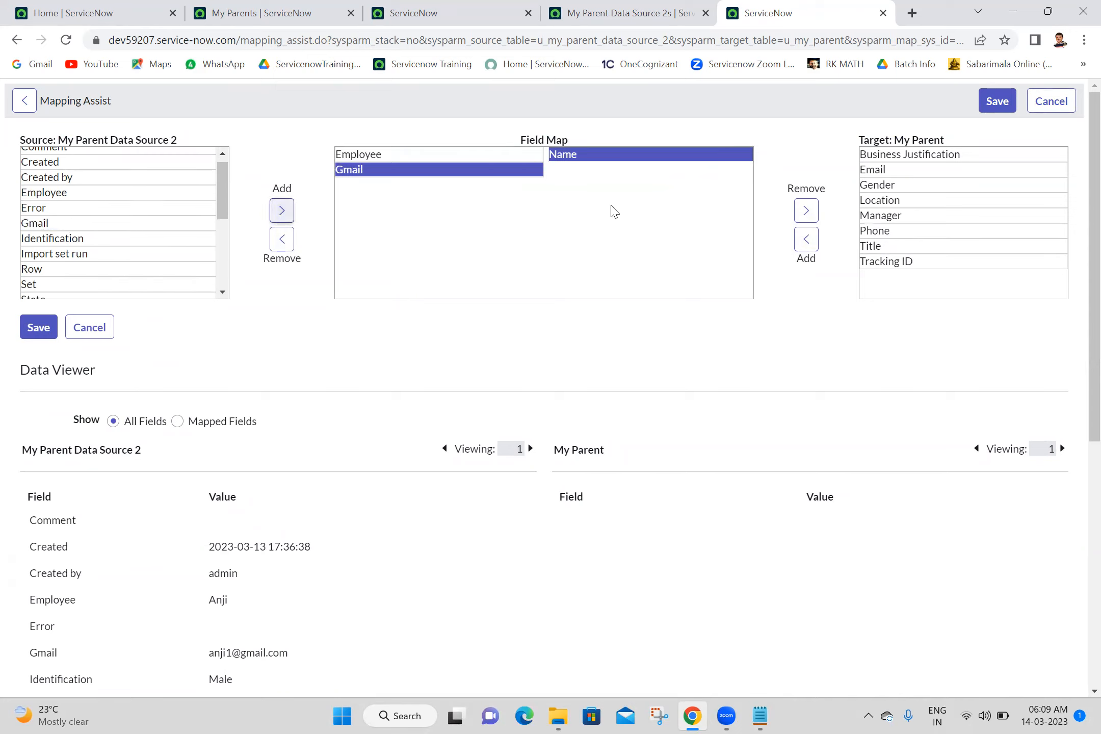
{"action": "left_click", "coordinate": [900, 168]}
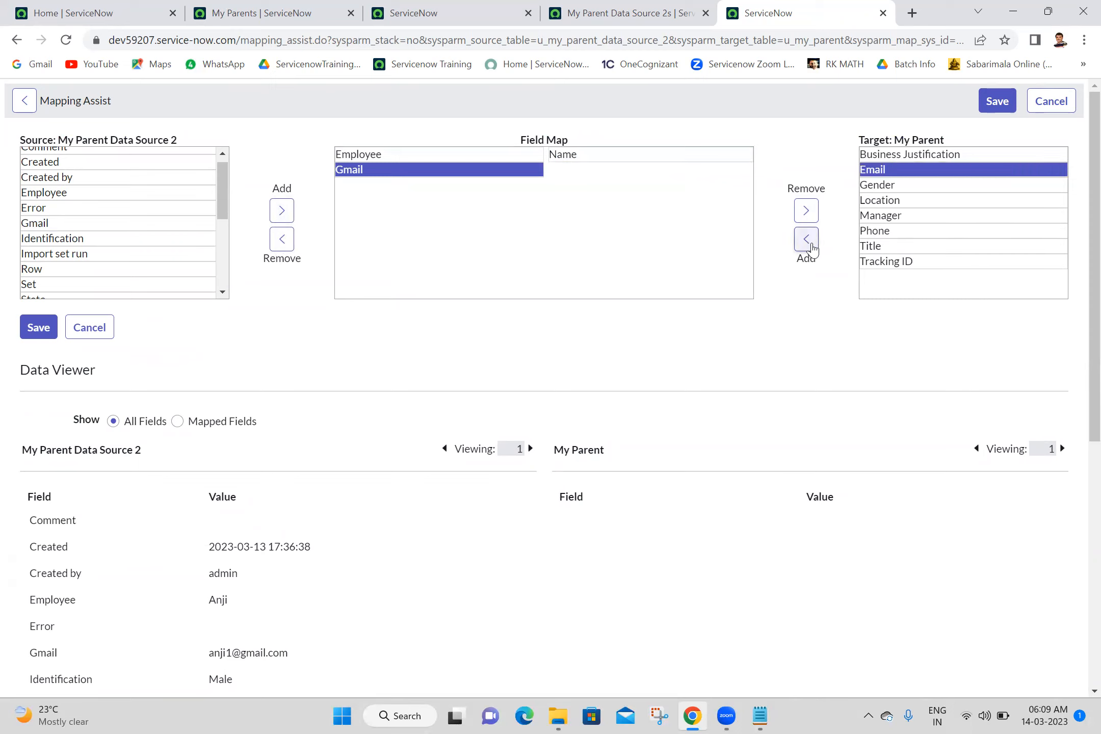
{"action": "left_click", "coordinate": [806, 238]}
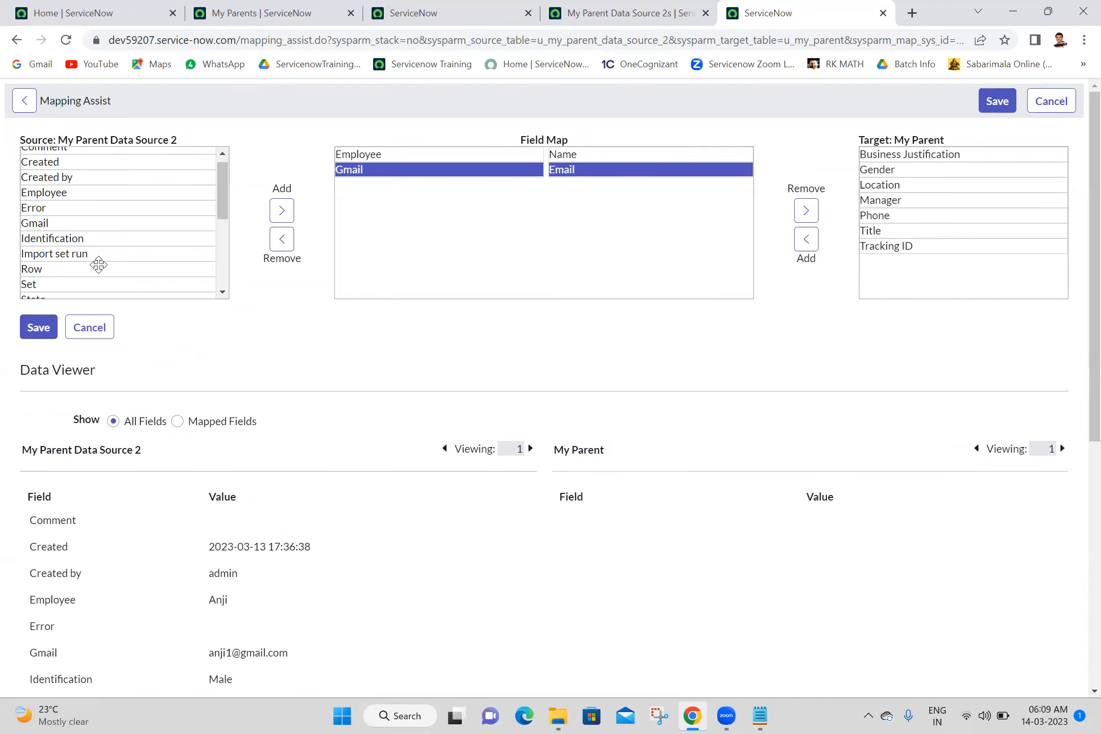
{"action": "left_click", "coordinate": [89, 239]}
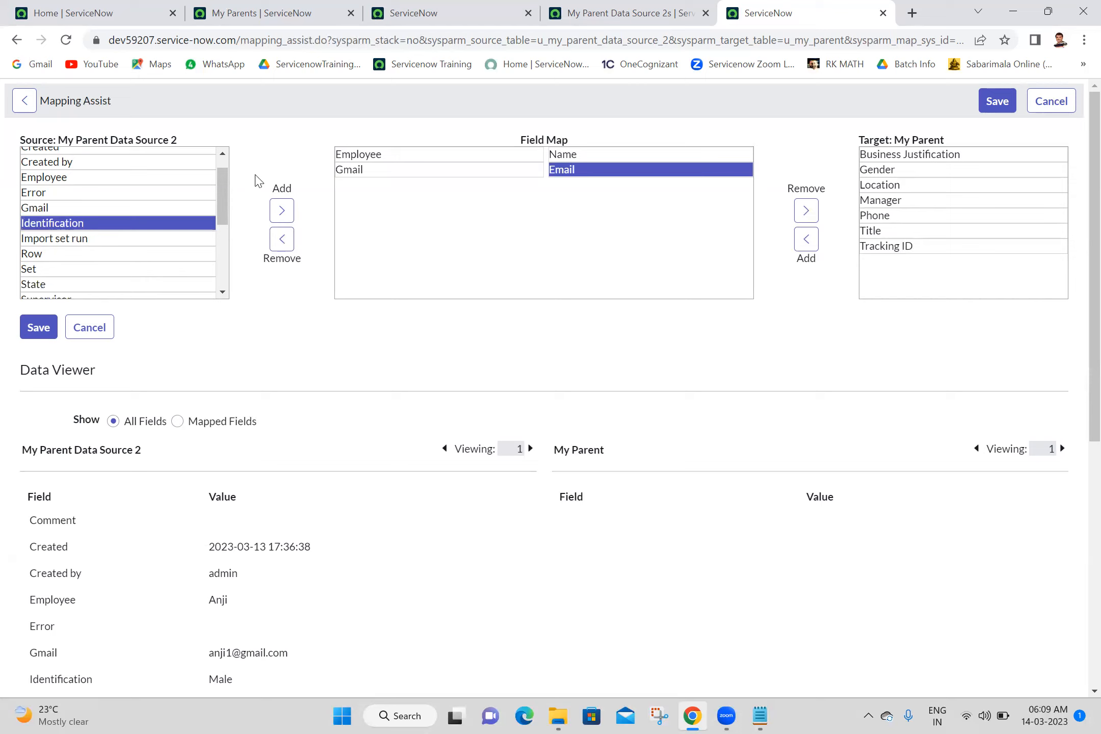
{"action": "left_click", "coordinate": [282, 213]}
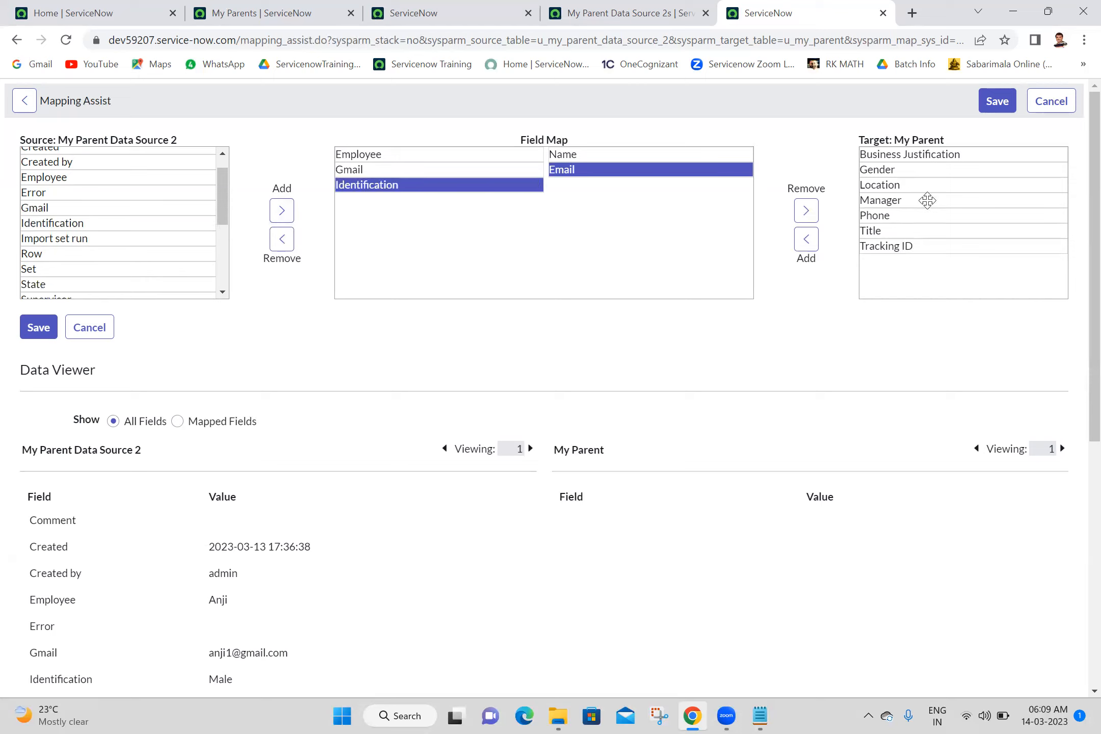
{"action": "left_click", "coordinate": [894, 171]}
{"action": "left_click", "coordinate": [806, 240]}
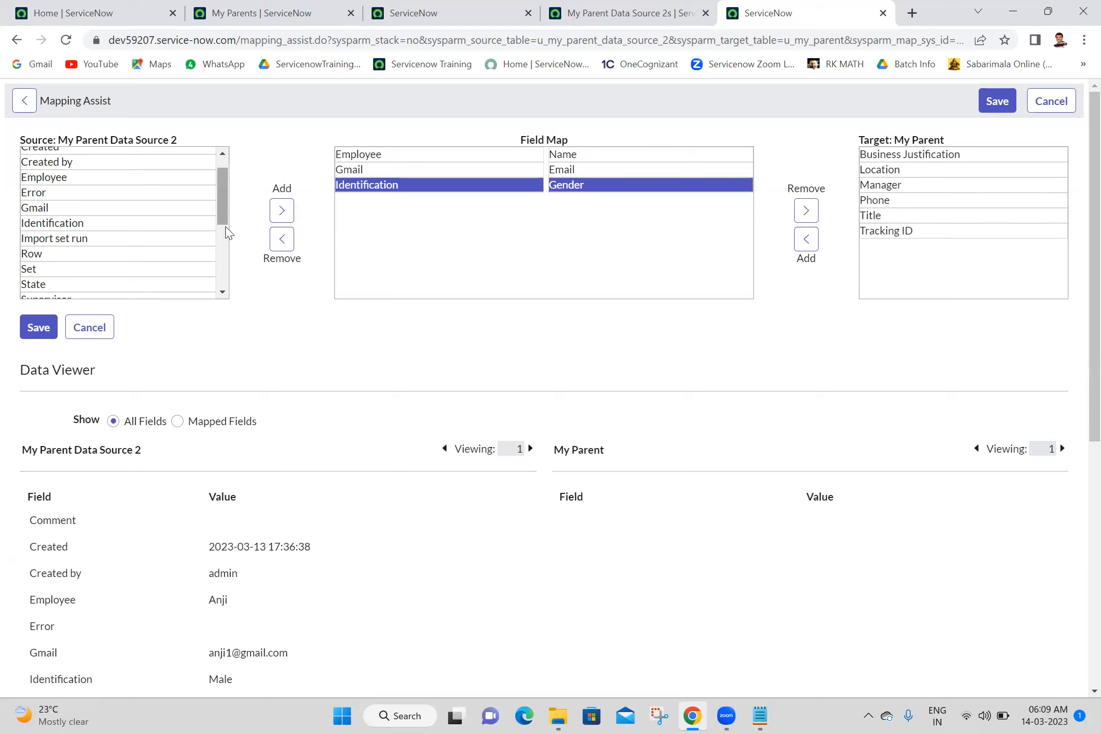
Map source field Supervisor to target field Manager and save the field mappings
{"action": "left_click", "coordinate": [224, 294]}
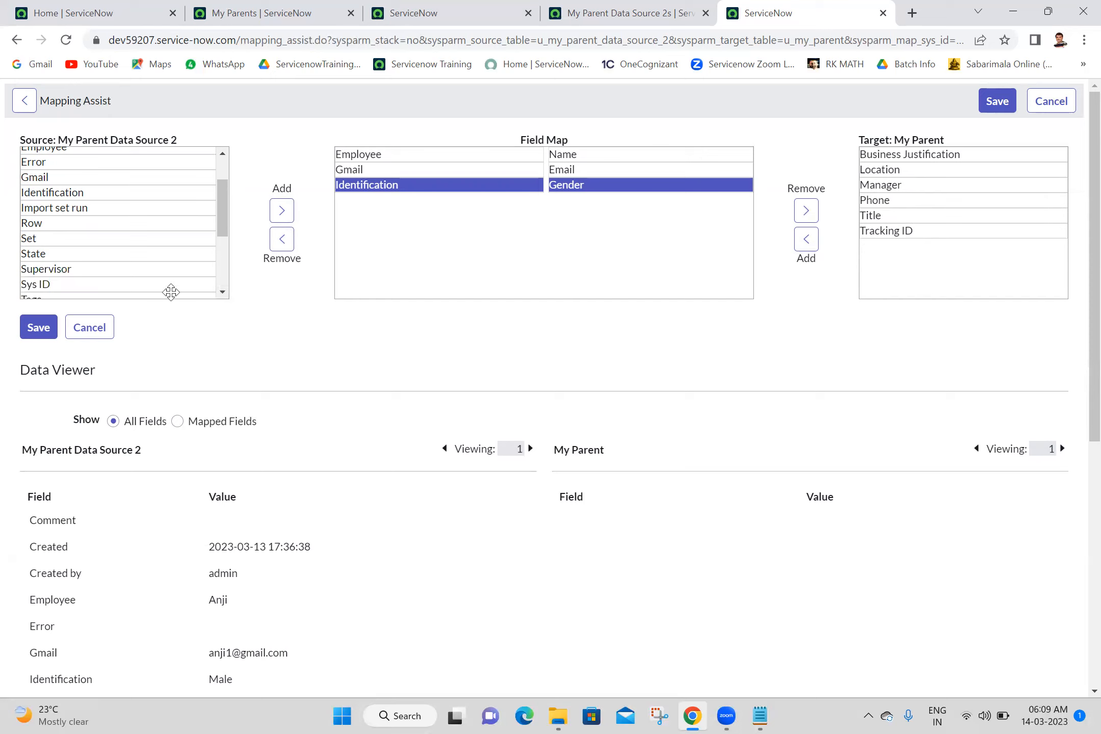
{"action": "left_click", "coordinate": [99, 271]}
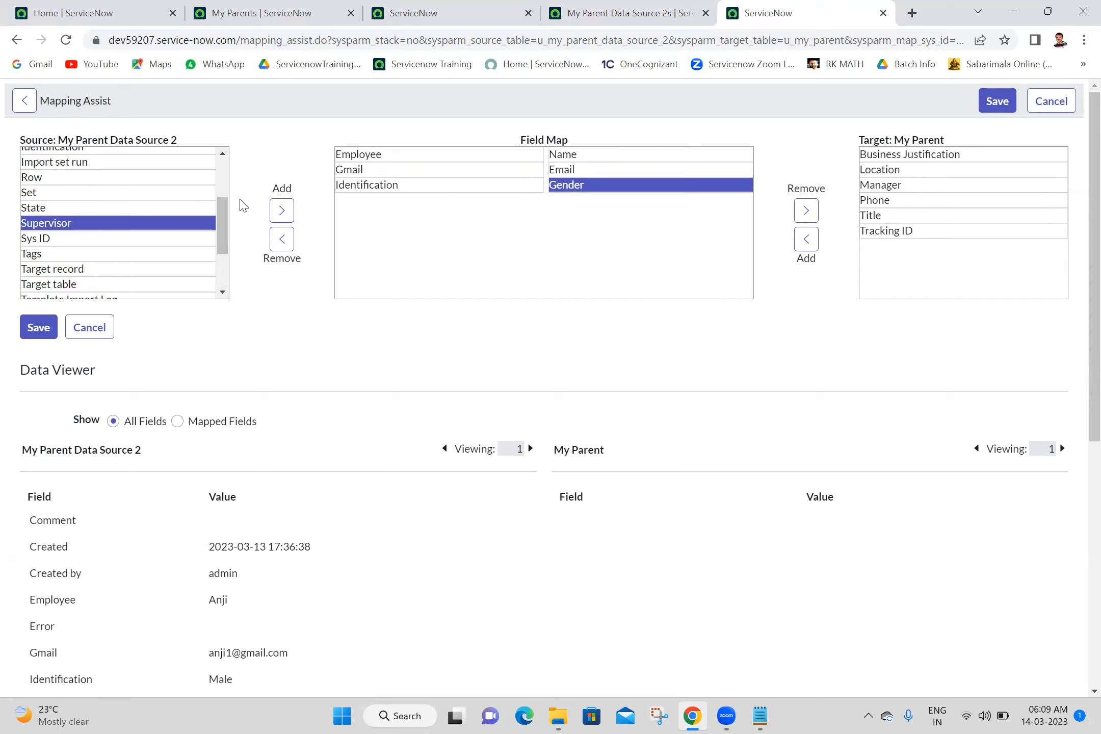
{"action": "left_click", "coordinate": [282, 210]}
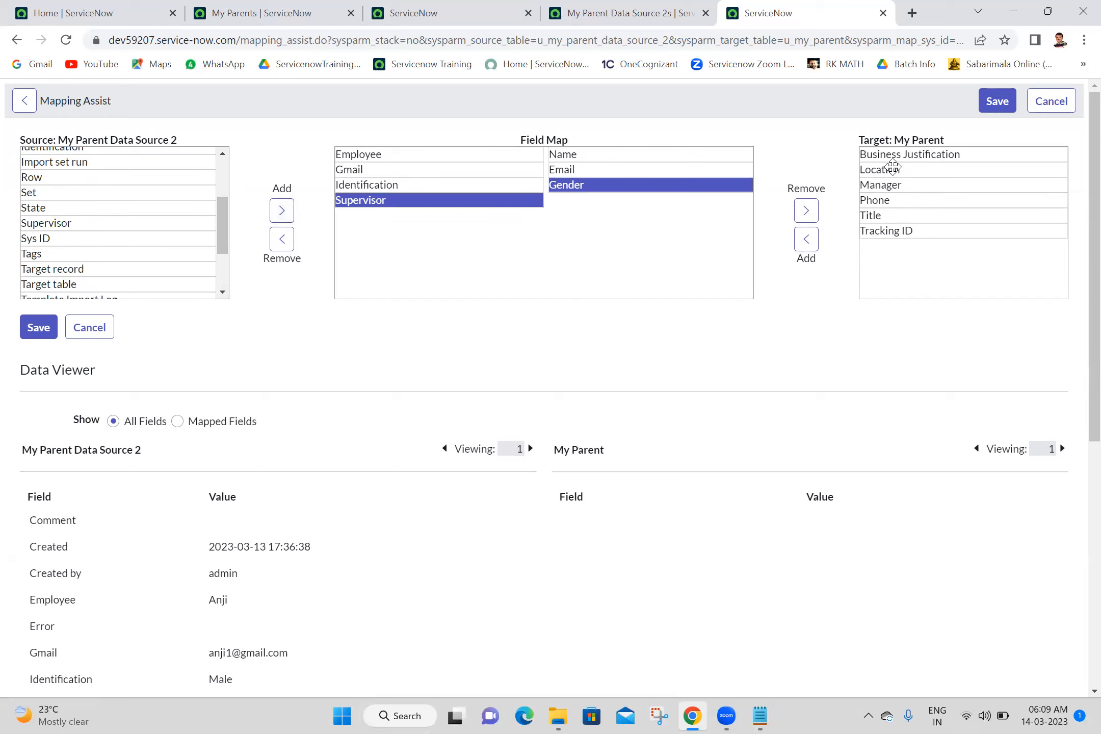
{"action": "left_click", "coordinate": [892, 184]}
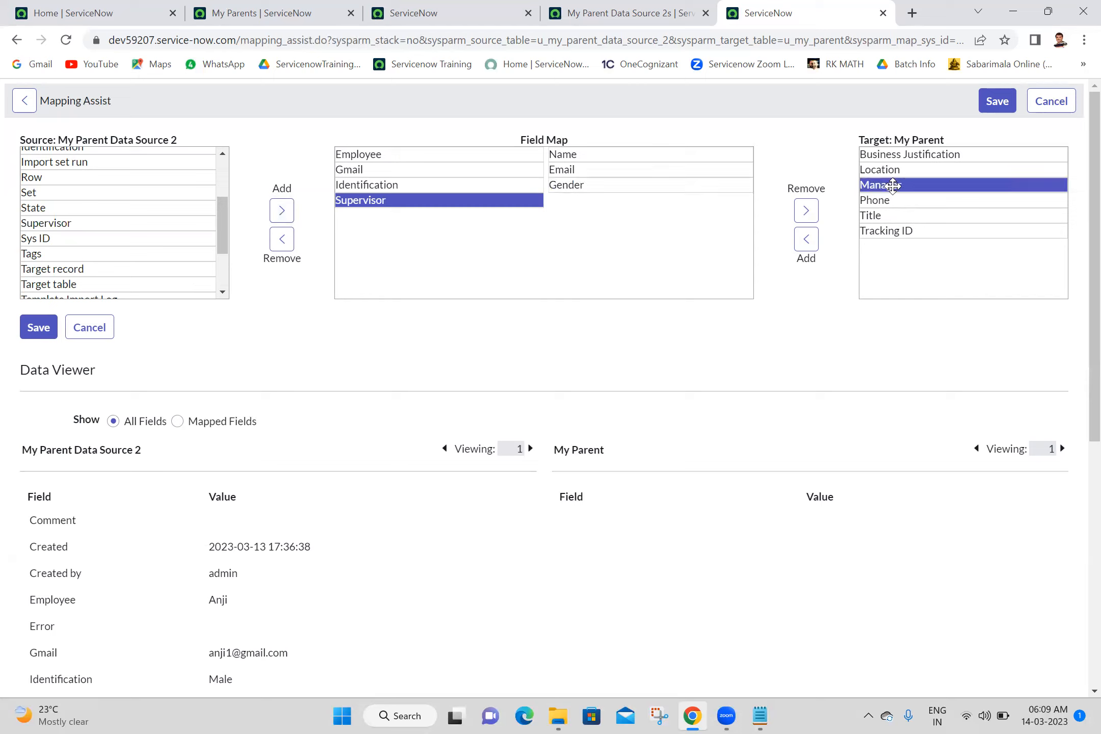
{"action": "left_click", "coordinate": [806, 245]}
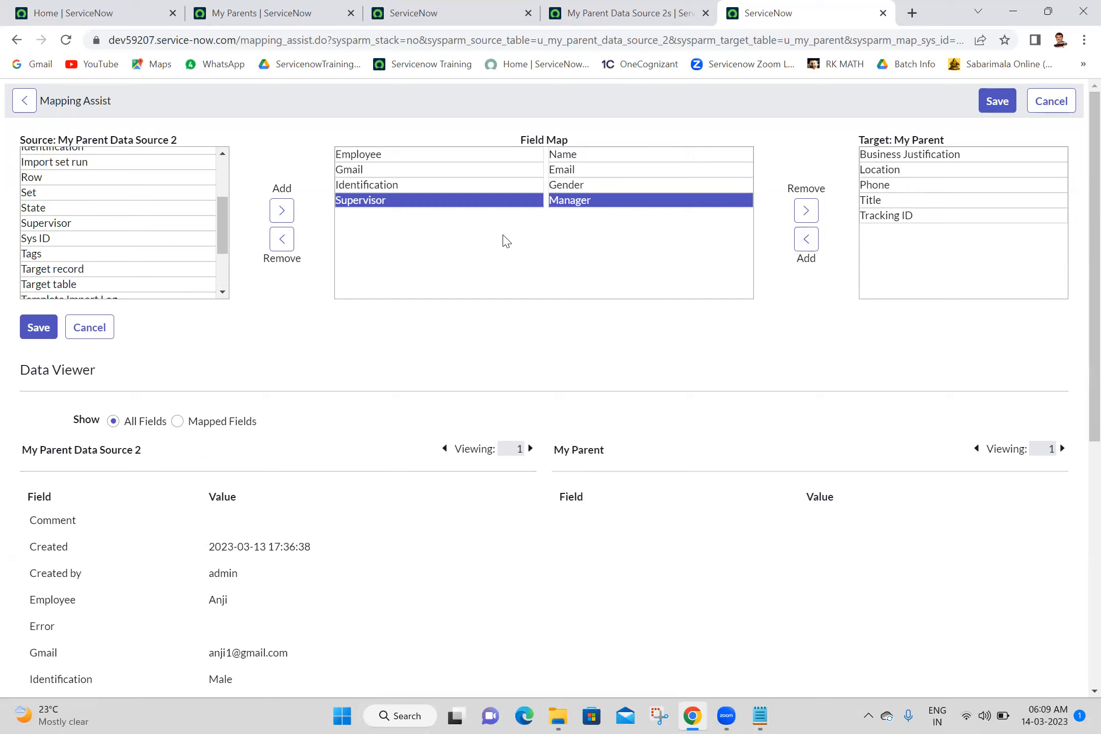
{"action": "left_click", "coordinate": [494, 201]}
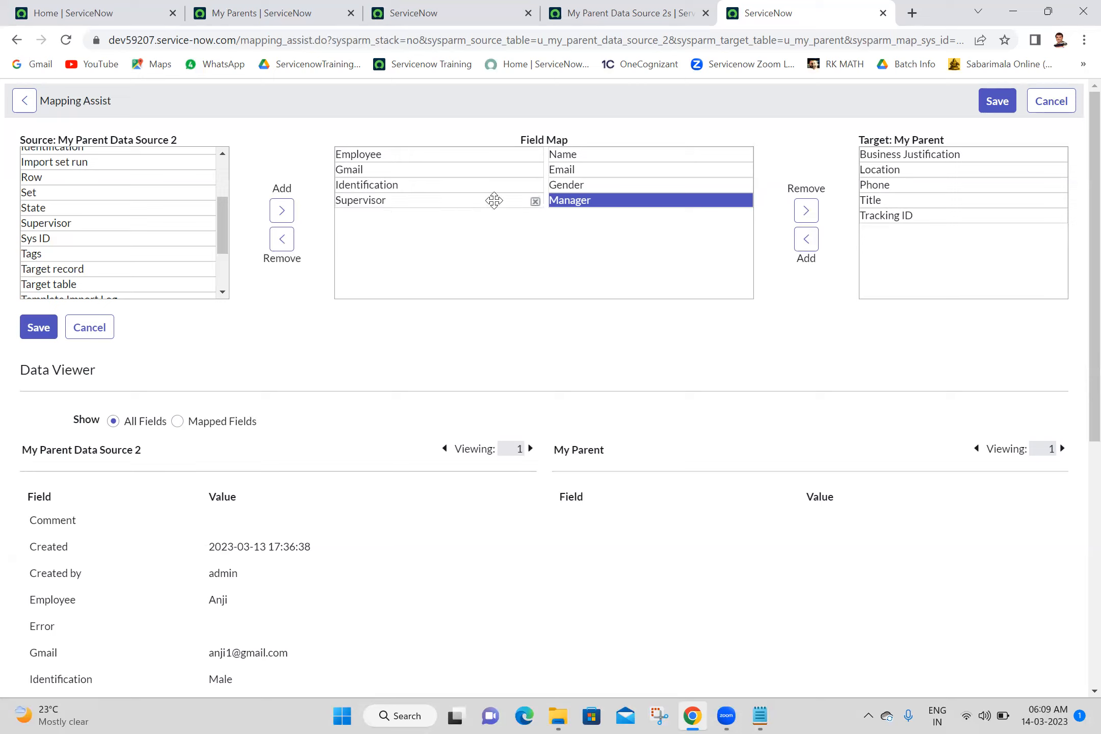
{"action": "left_click", "coordinate": [494, 200]}
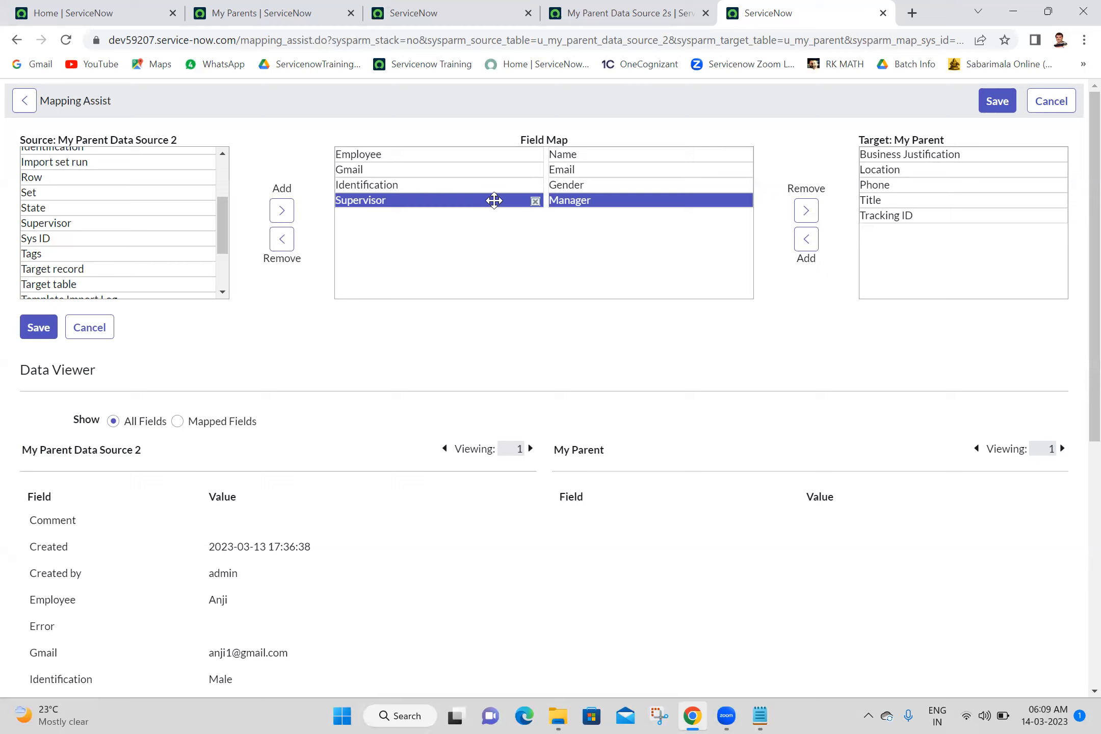
{"action": "mouse_move", "coordinate": [494, 200]}
{"action": "left_mouse_down"}
{"action": "mouse_move", "coordinate": [514, 152]}
{"action": "mouse_move", "coordinate": [499, 189]}
{"action": "left_mouse_up"}
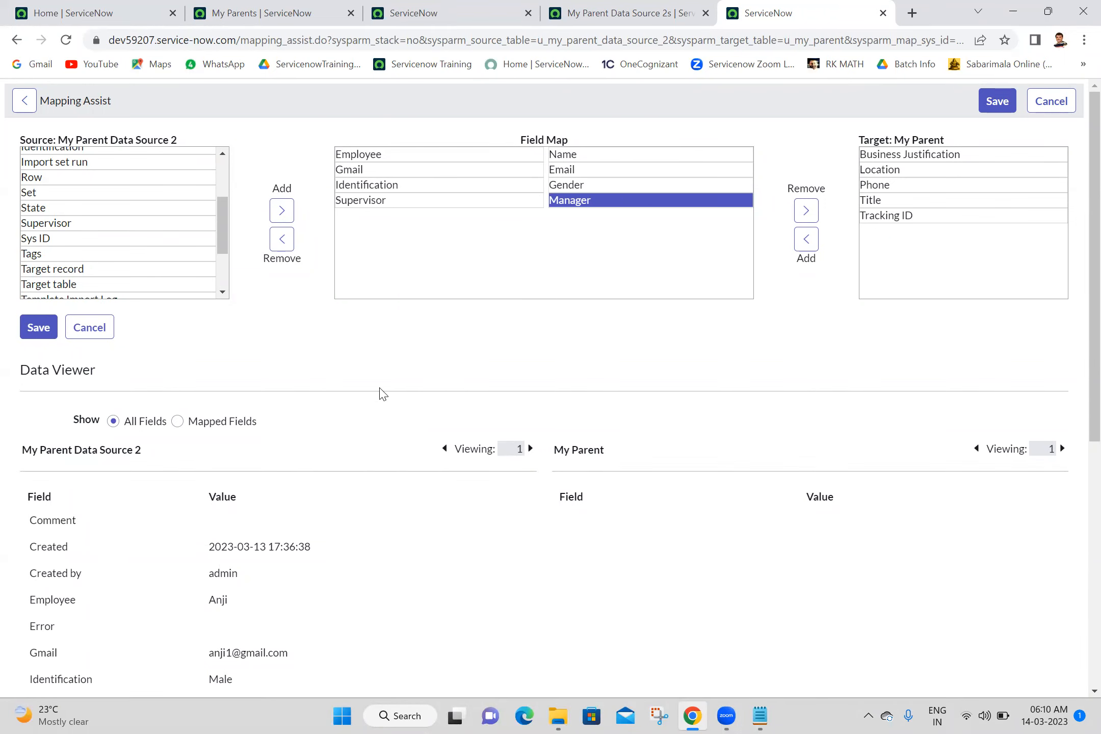
{"action": "left_click", "coordinate": [41, 328]}
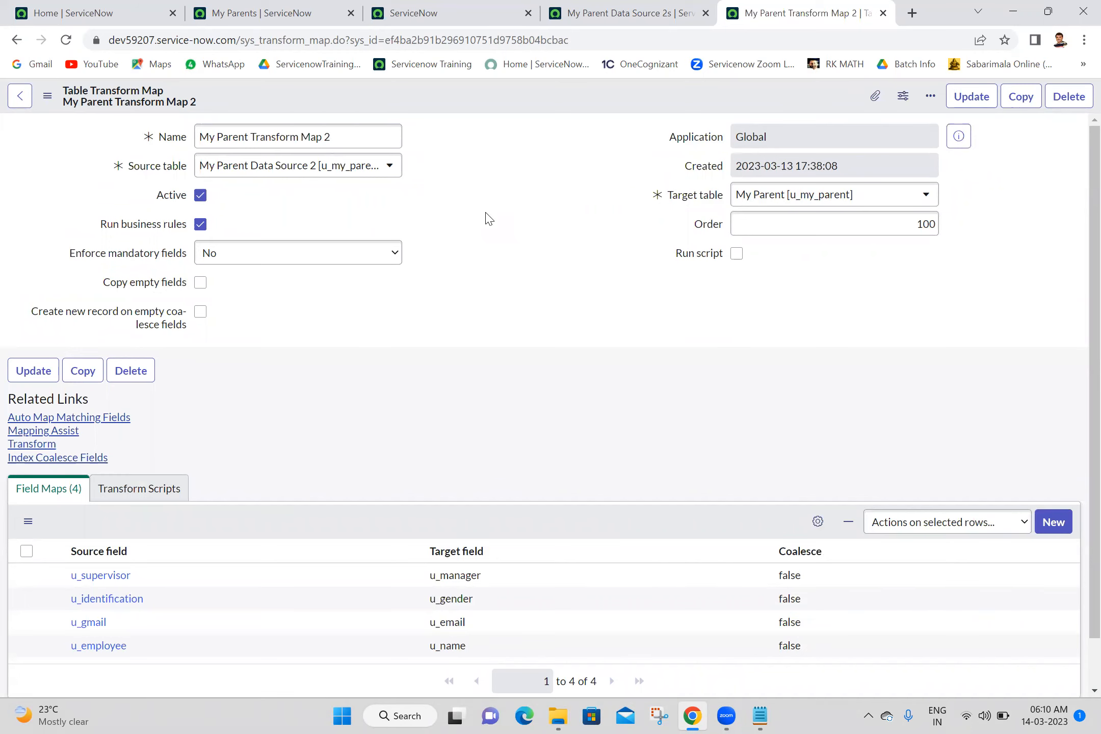
Check the My Parents list and the staging rows, and run My Parent Transform Map 2 on import set ISET0010003
{"action": "left_click", "coordinate": [45, 447]}
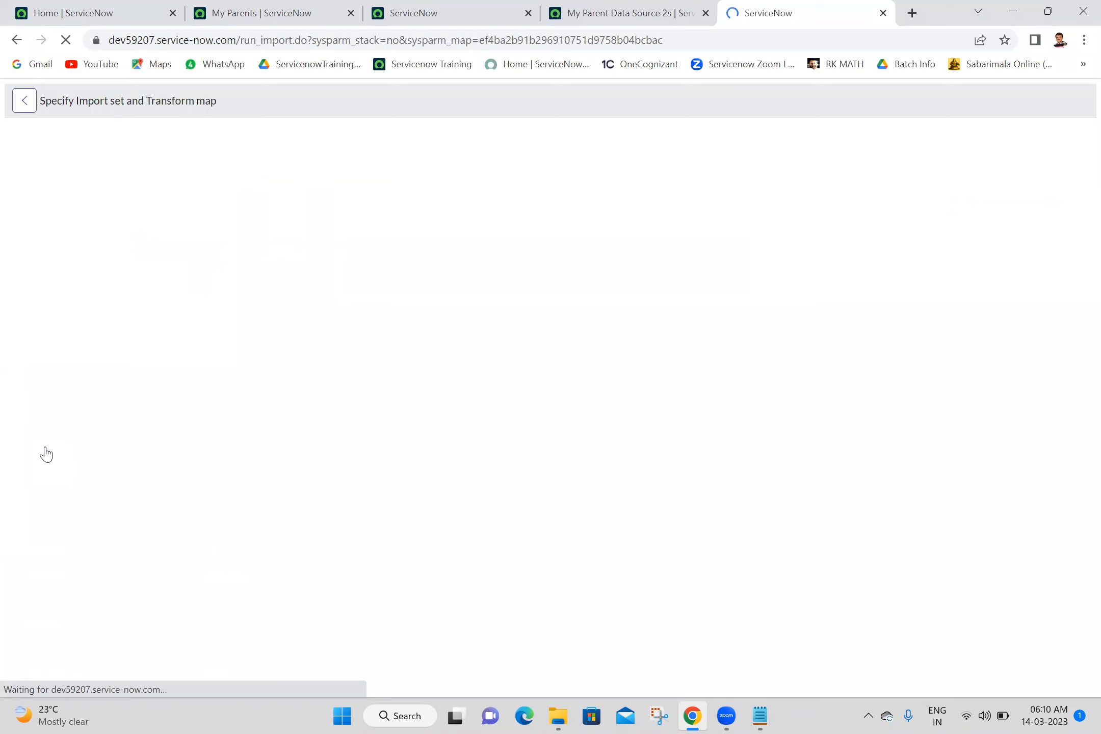
{"action": "left_click", "coordinate": [316, 13]}
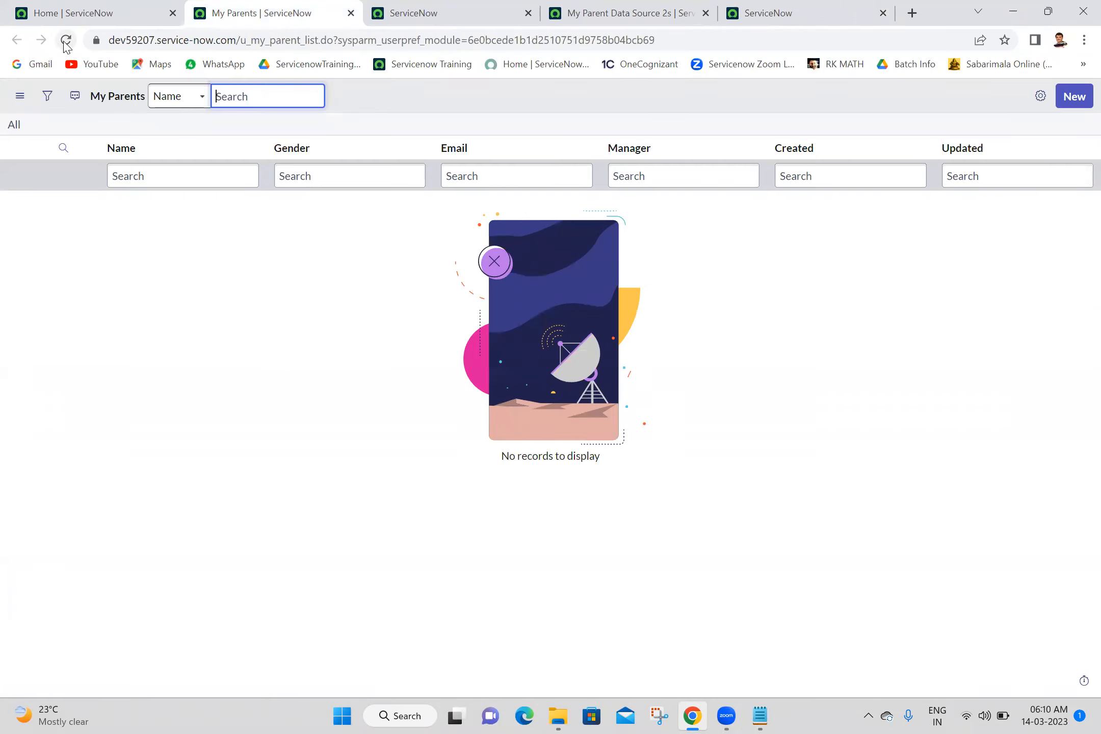
{"action": "left_click", "coordinate": [66, 41]}
{"action": "left_click", "coordinate": [611, 9]}
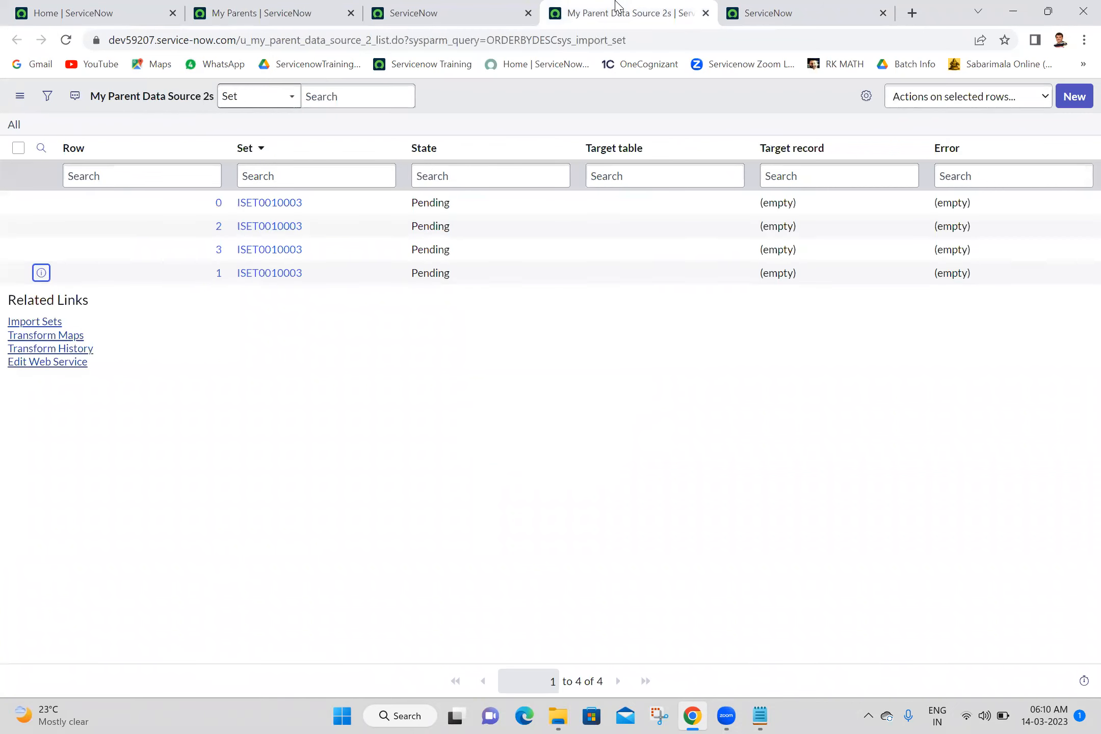
{"action": "left_click", "coordinate": [747, 7]}
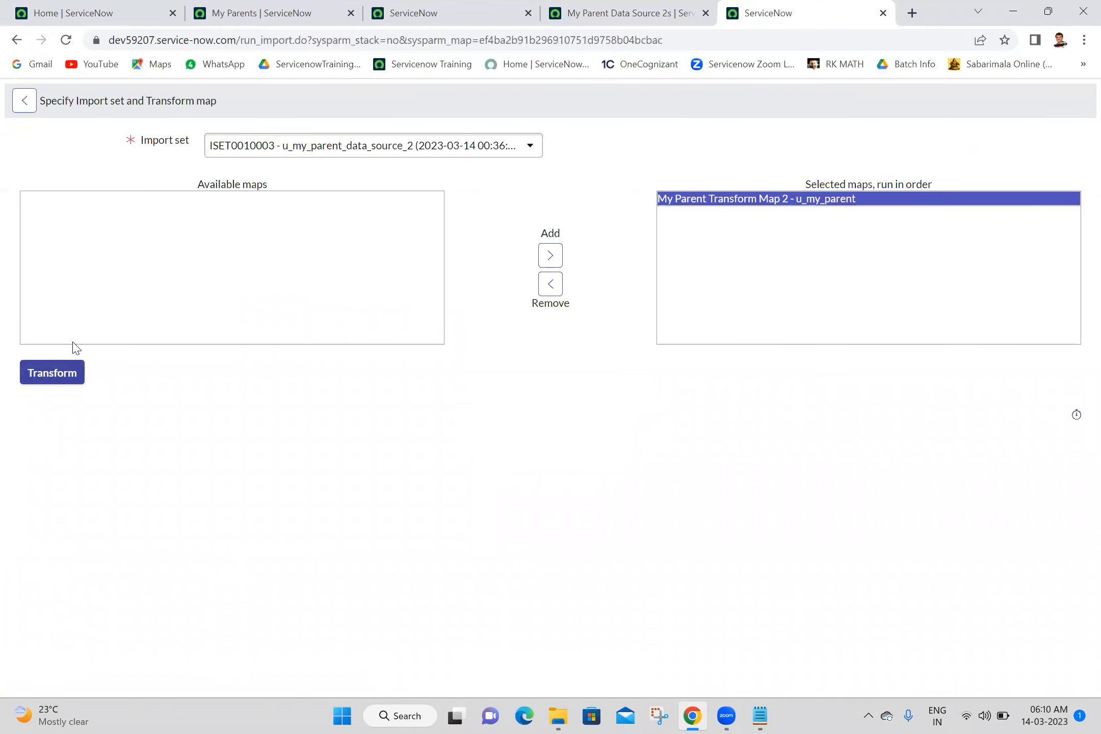
{"action": "left_click", "coordinate": [59, 380]}
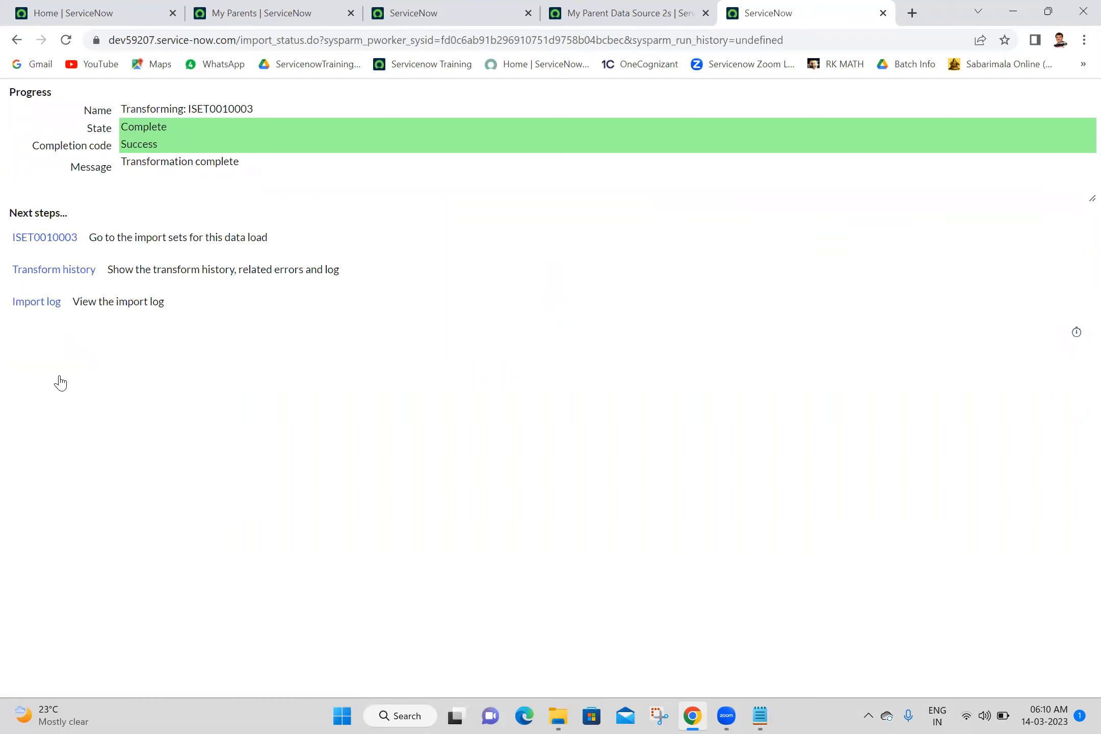
Review the transform history of import set ISET0010003 in a new tab and return to the progress page
{"action": "middle_click", "coordinate": [76, 274]}
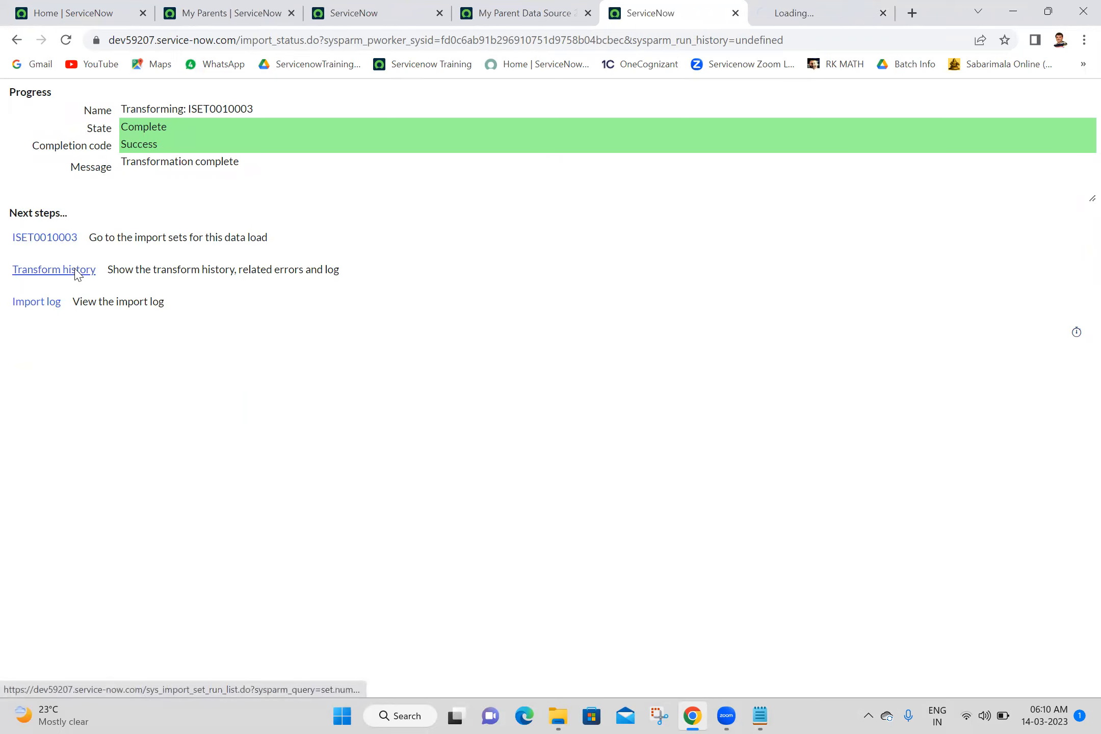
{"action": "left_click", "coordinate": [807, 7]}
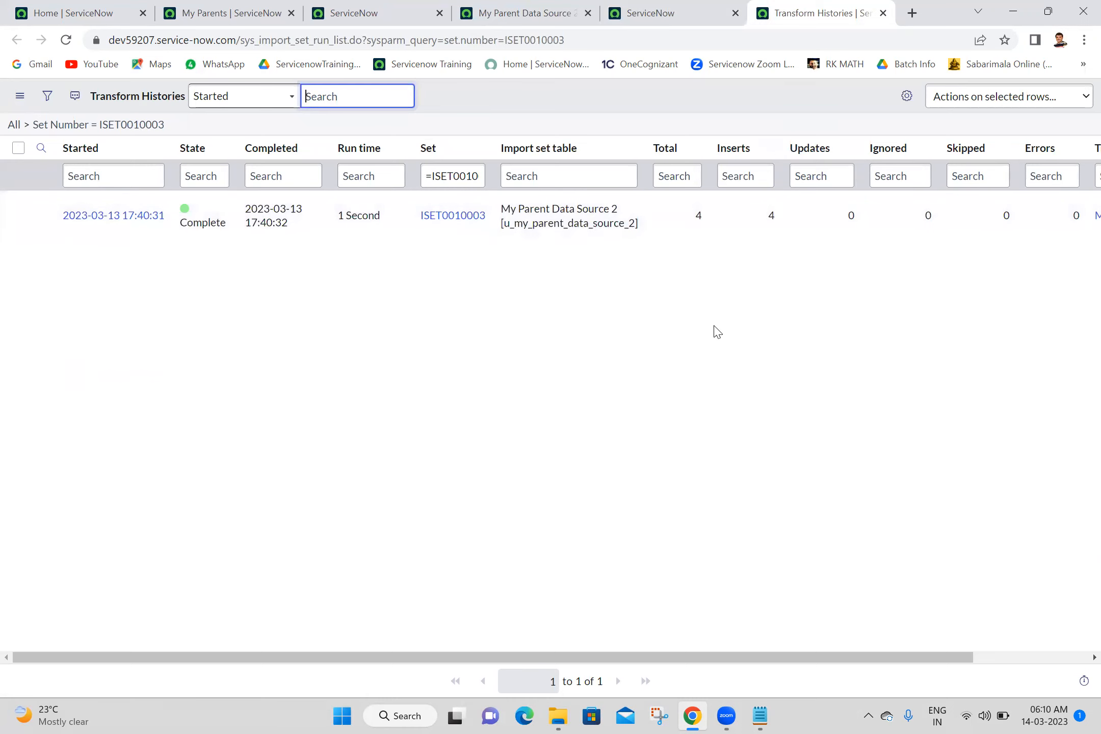
{"action": "left_click", "coordinate": [615, 10]}
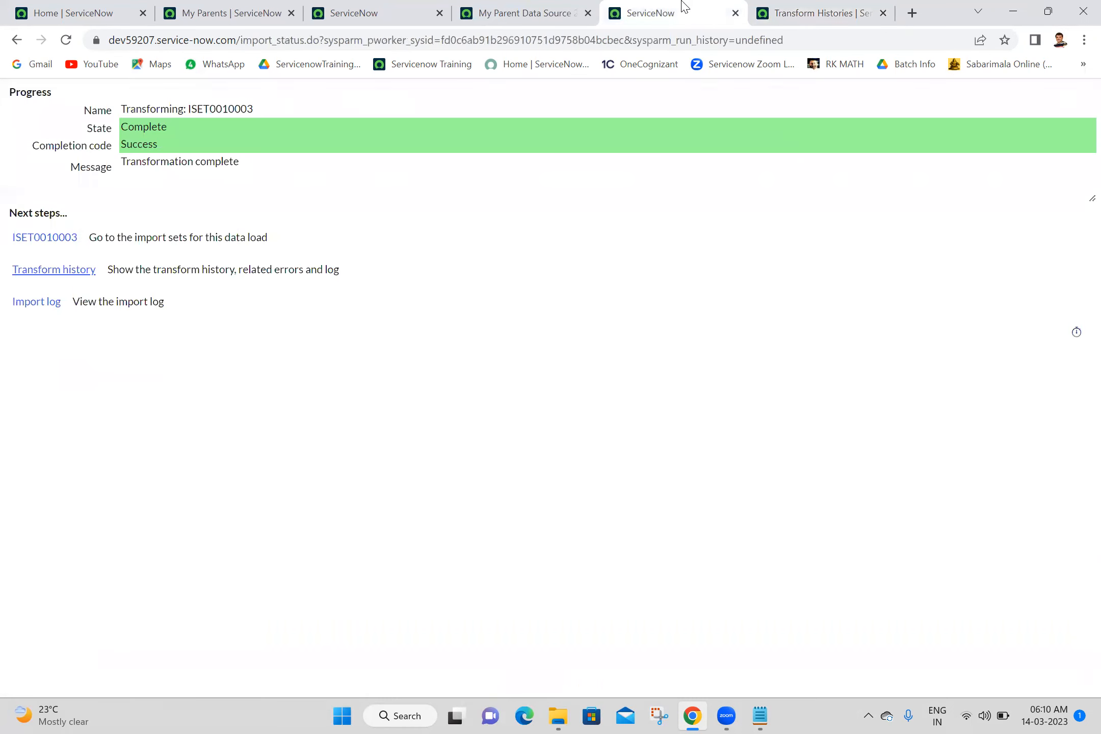
Close the import progress, staging table and transform history tabs, and reload the My Parents list to examine its records
{"action": "left_click", "coordinate": [737, 13]}
{"action": "left_click", "coordinate": [553, 18]}
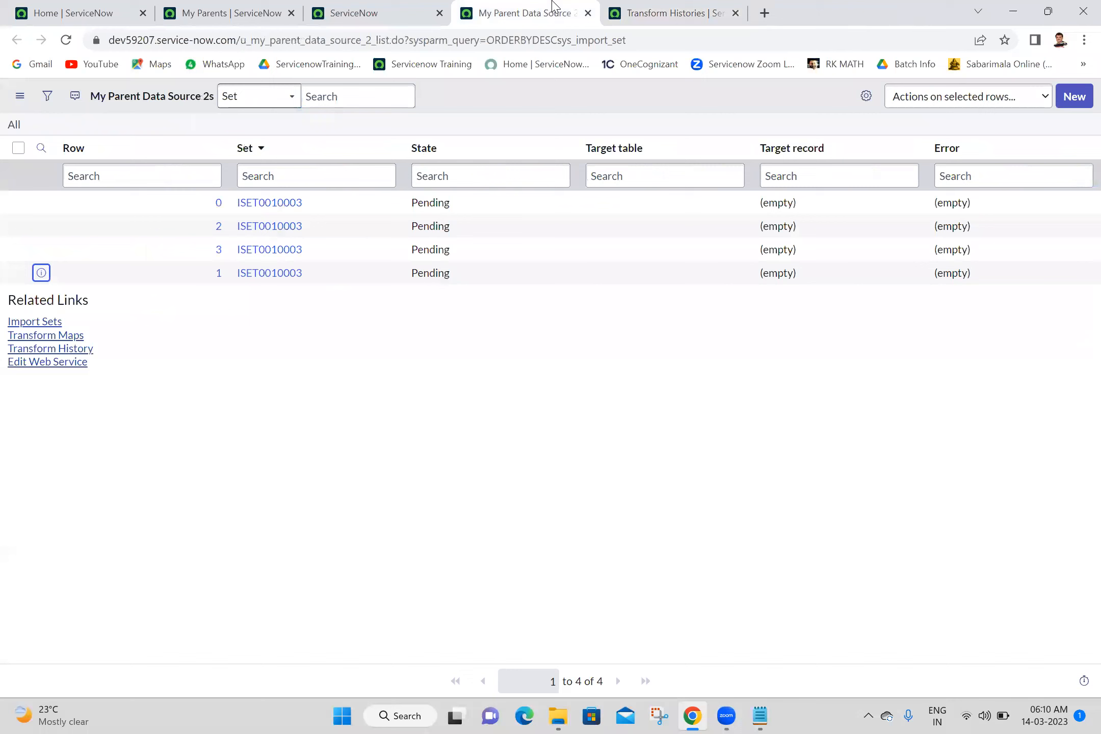
{"action": "left_click", "coordinate": [589, 13]}
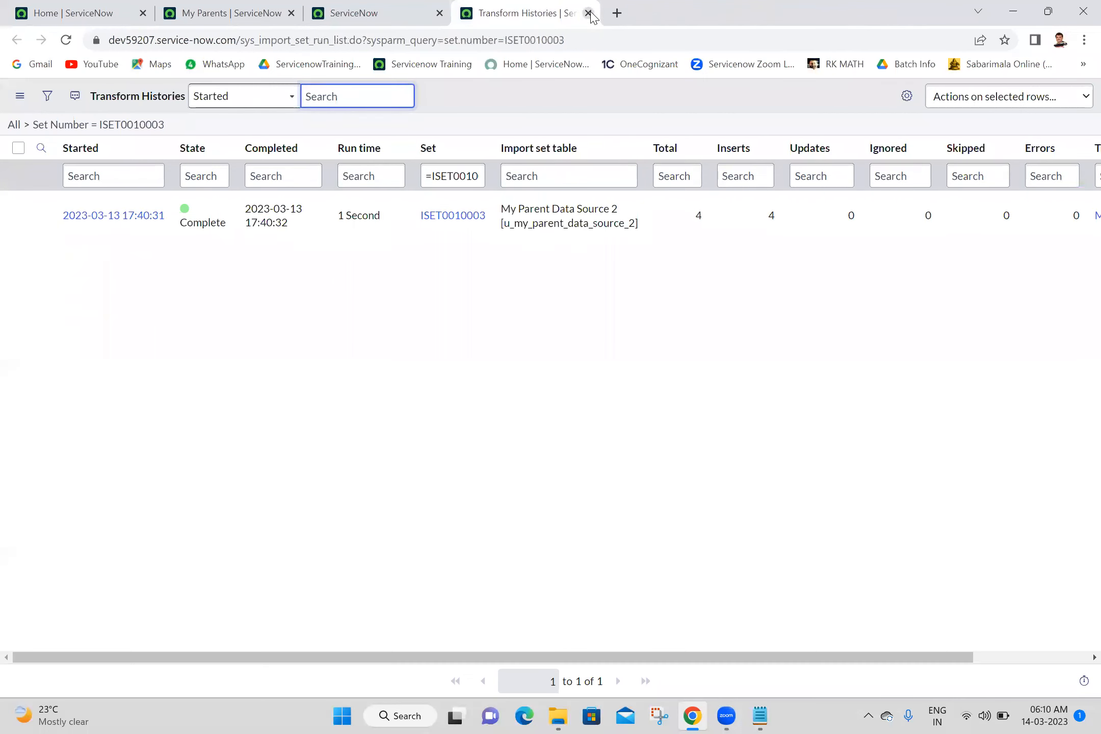
{"action": "left_click", "coordinate": [588, 14]}
{"action": "left_click", "coordinate": [543, 13]}
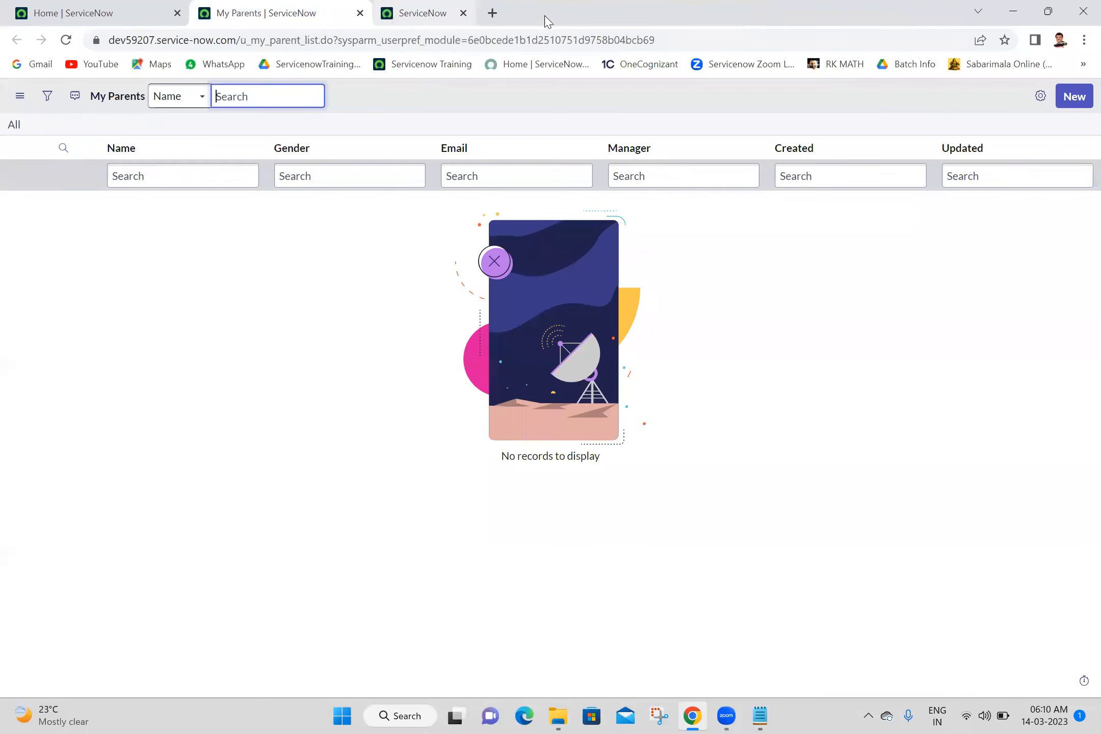
{"action": "left_click", "coordinate": [66, 40]}
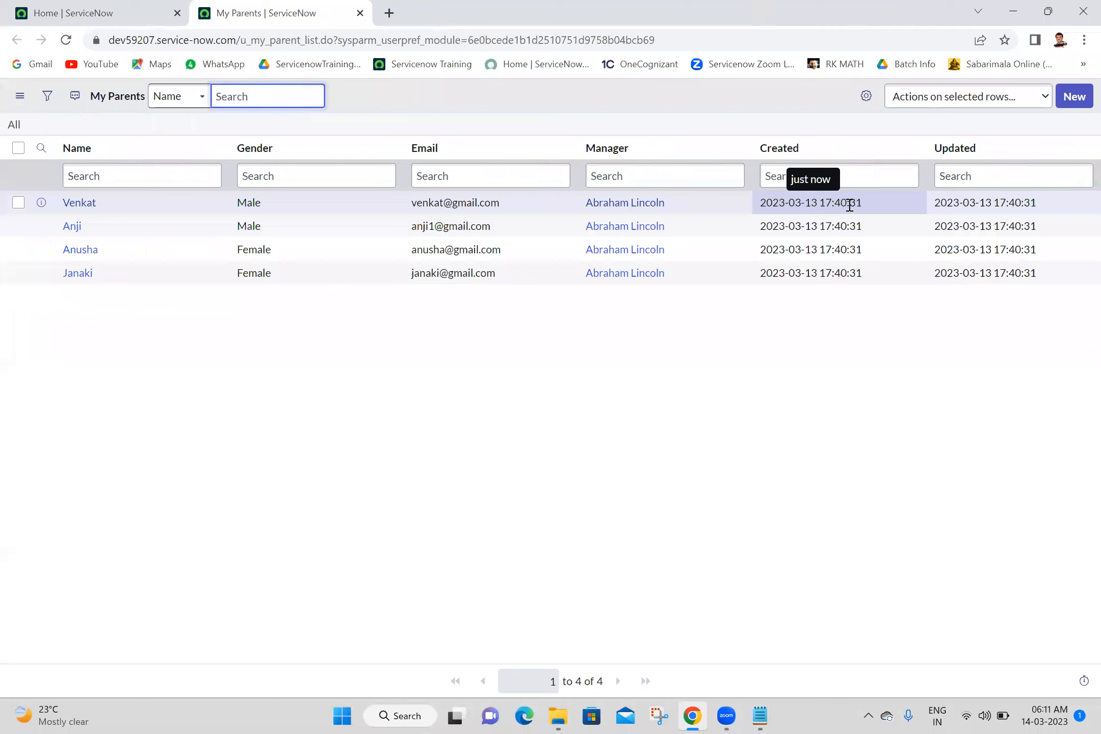
{"action": "left_click", "coordinate": [668, 381]}
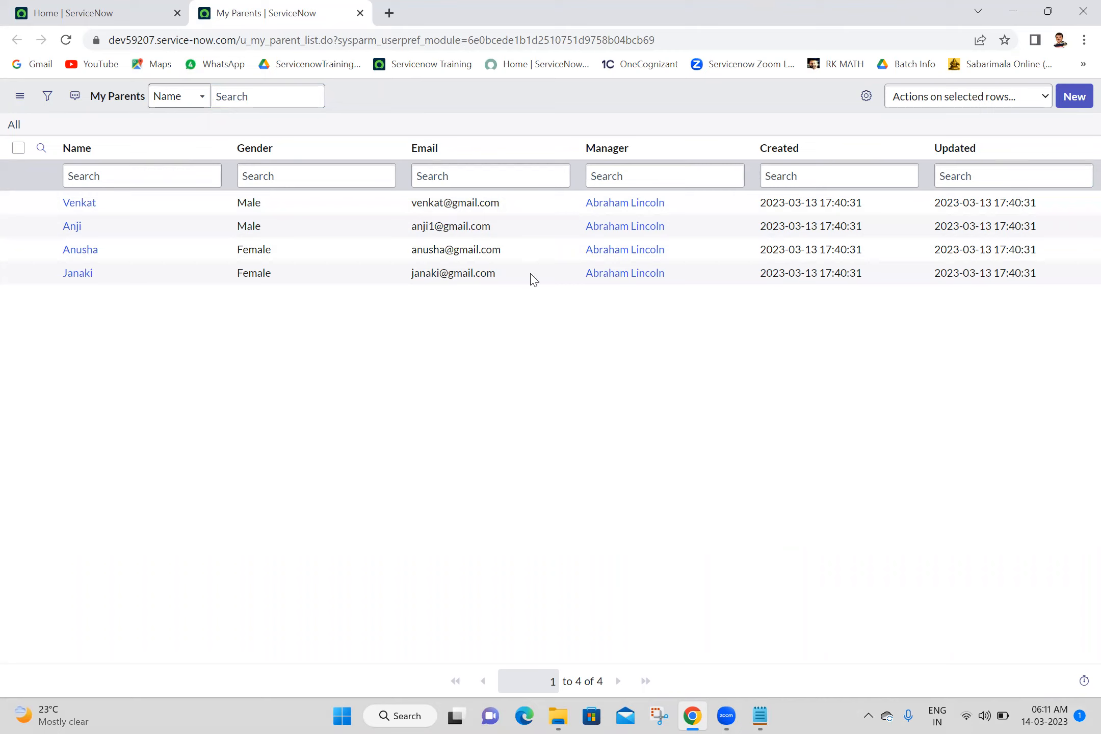
Search the navigator for data source, open the Data Sources list in a new tab and open My Parent Data Source 2
{"action": "left_click", "coordinate": [125, 12]}
{"action": "left_click", "coordinate": [163, 98]}
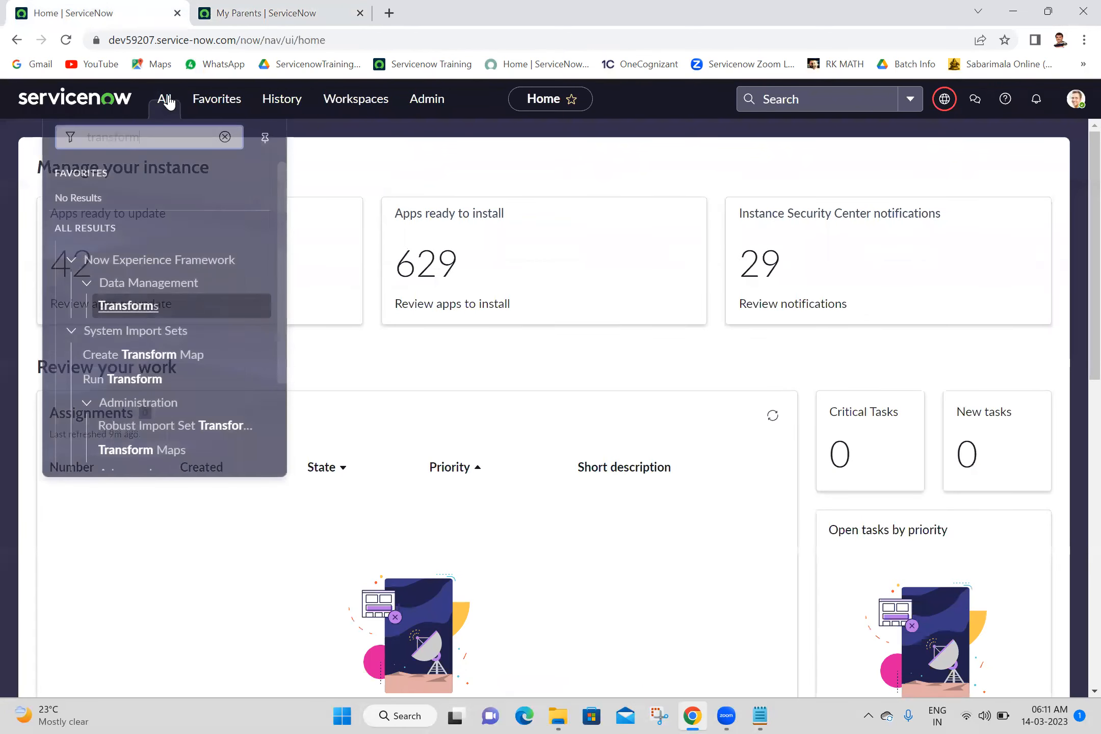
{"action": "double_click", "coordinate": [169, 146]}
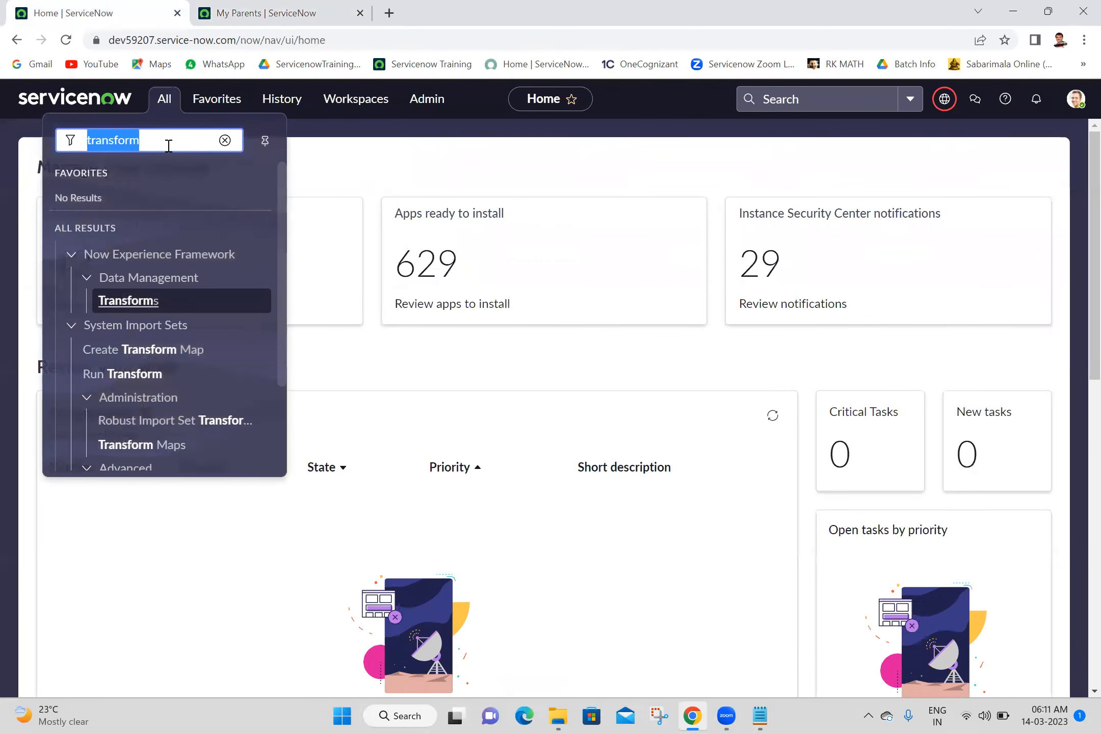
{"action": "type", "text": "data source"}
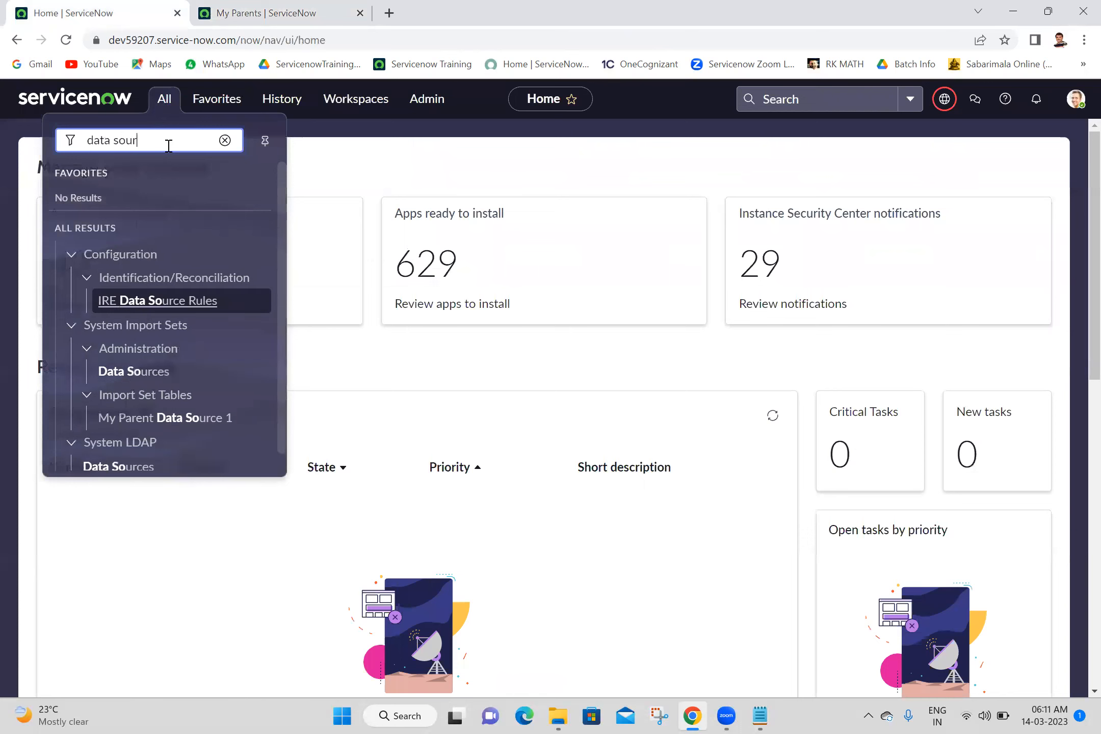
{"action": "middle_click", "coordinate": [128, 375]}
{"action": "left_click", "coordinate": [345, 4]}
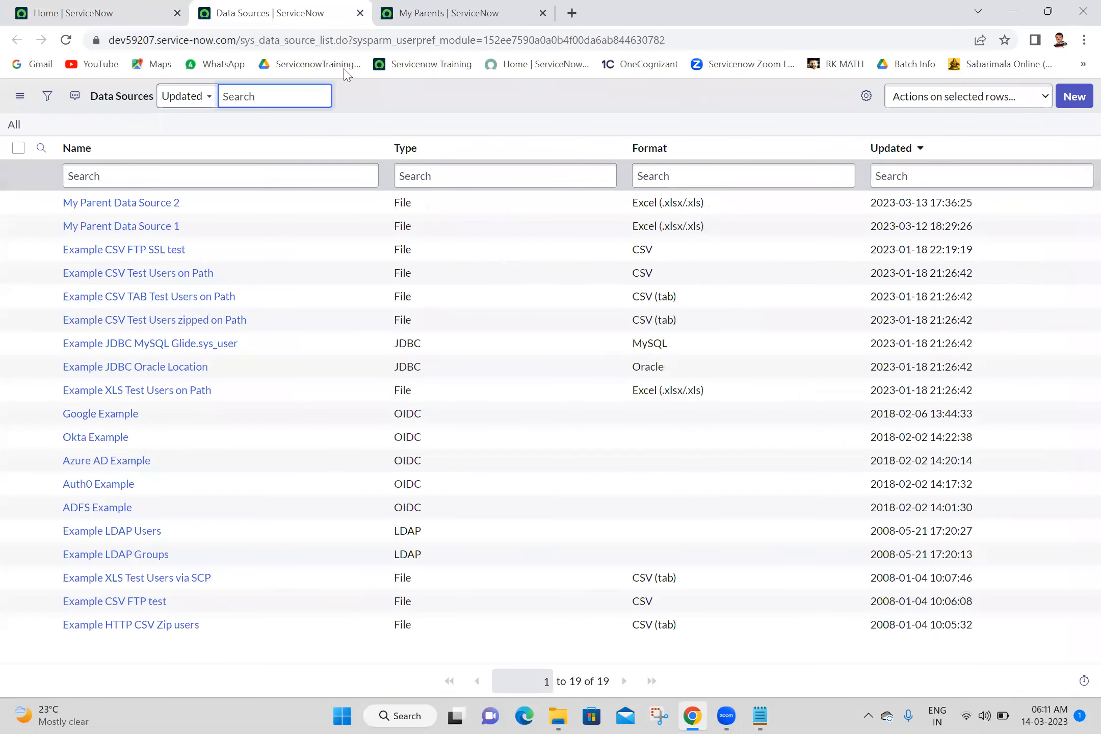
{"action": "left_click", "coordinate": [175, 207]}
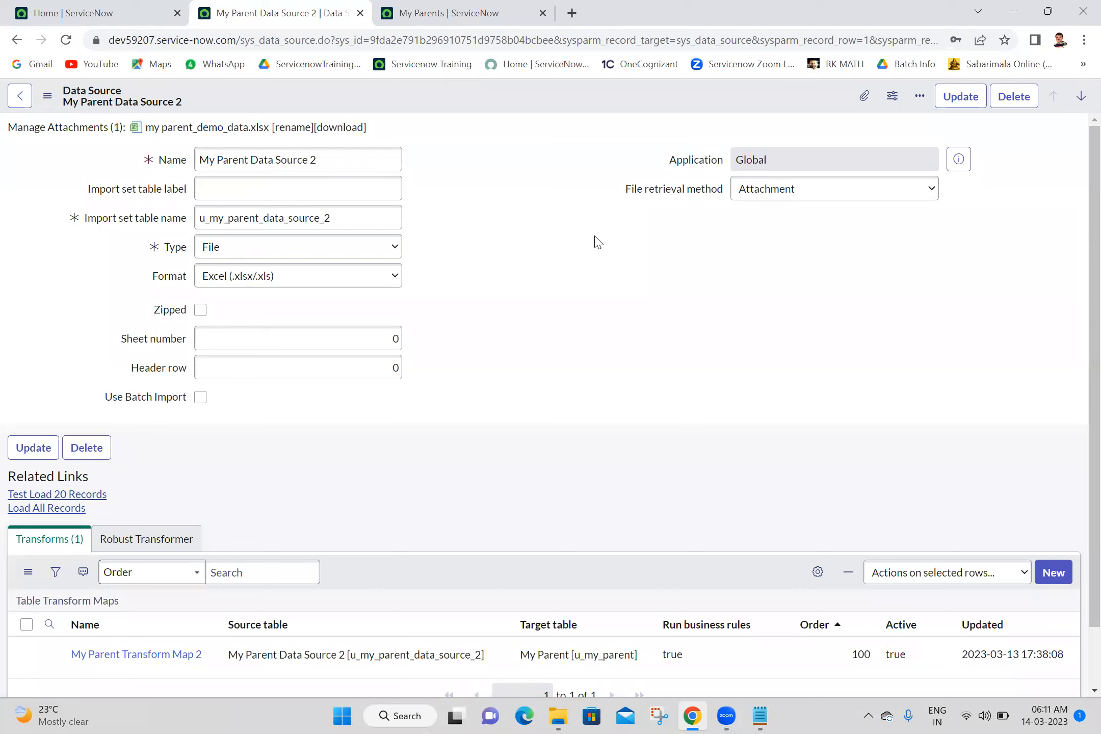
Load all records from My Parent Data Source 2 and run My Parent Transform Map 2 on the new import set
{"action": "left_click", "coordinate": [76, 509]}
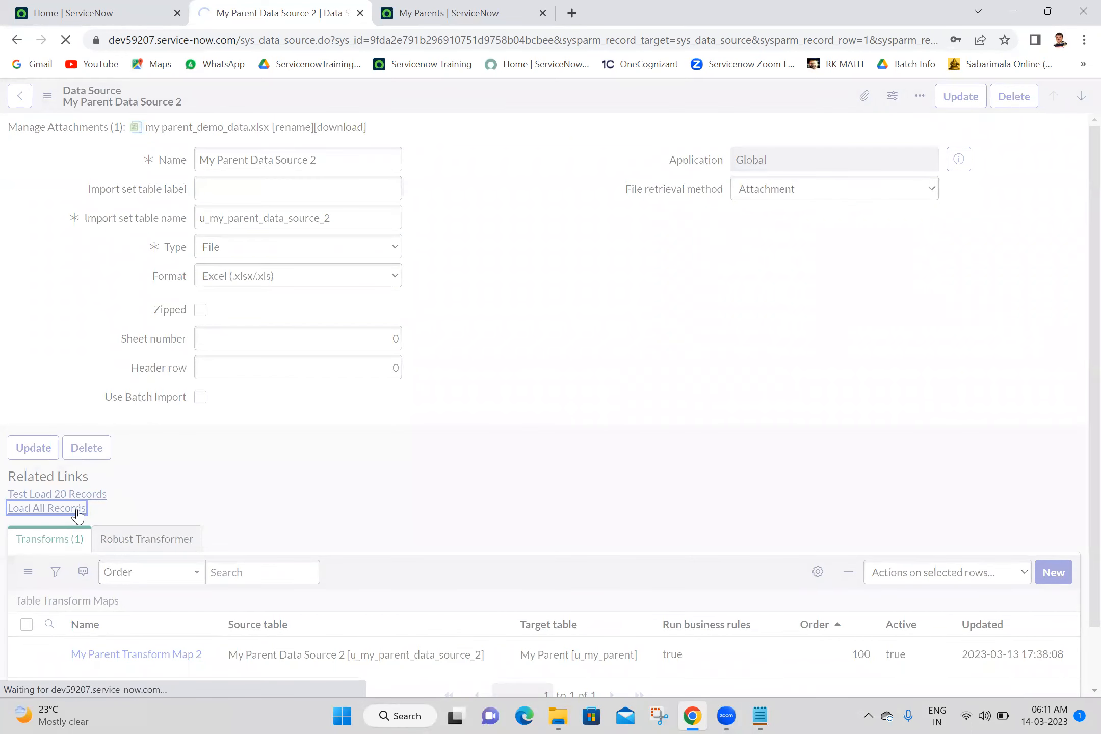
{"action": "left_click", "coordinate": [32, 336]}
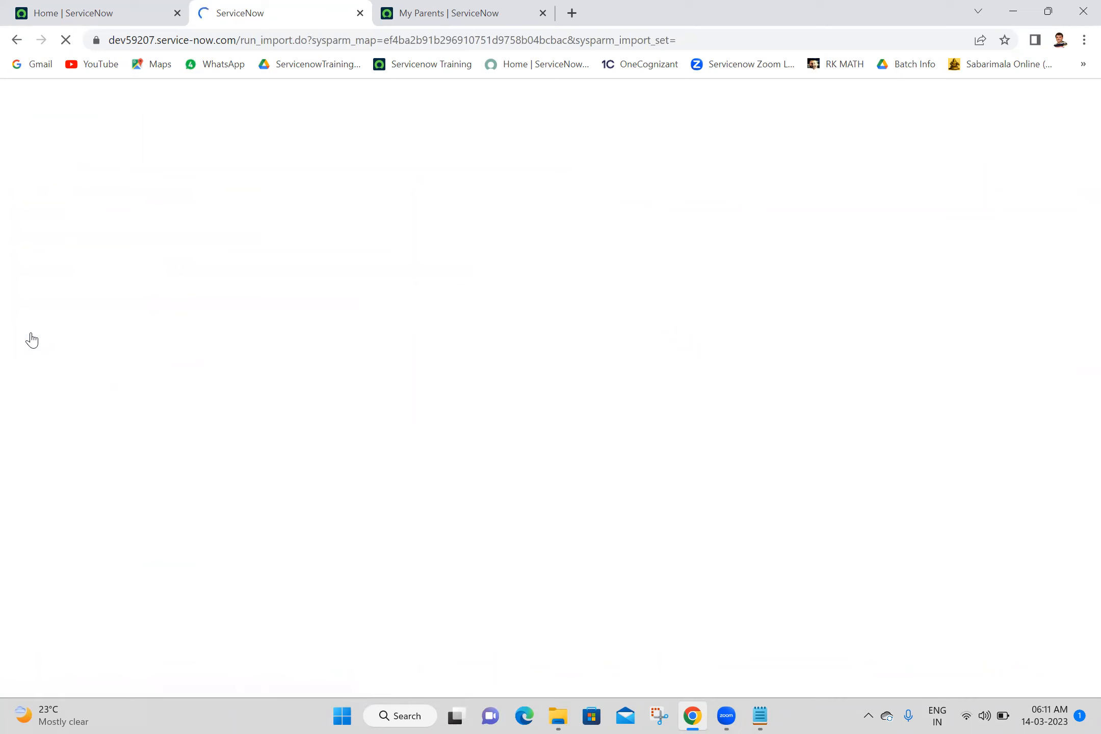
{"action": "left_click", "coordinate": [54, 381]}
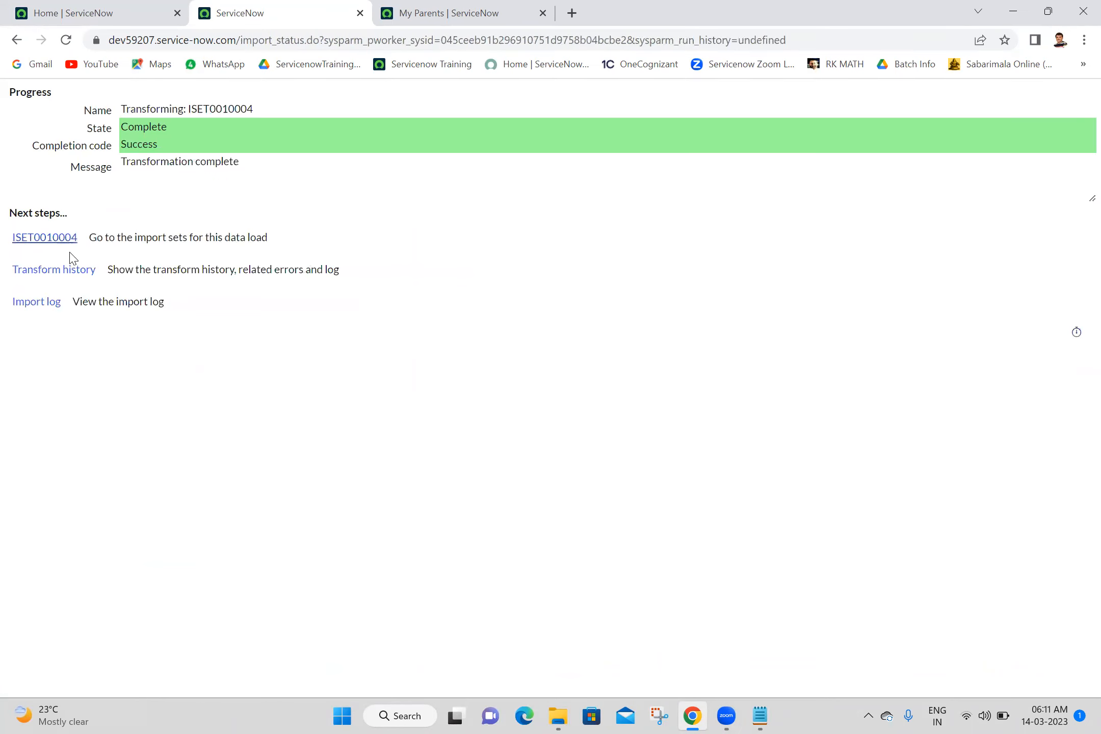
Review the transform history of import set ISET0010004 in a new tab and reload the My Parents list to check for duplicate records
{"action": "middle_click", "coordinate": [72, 270]}
{"action": "left_click", "coordinate": [428, 13]}
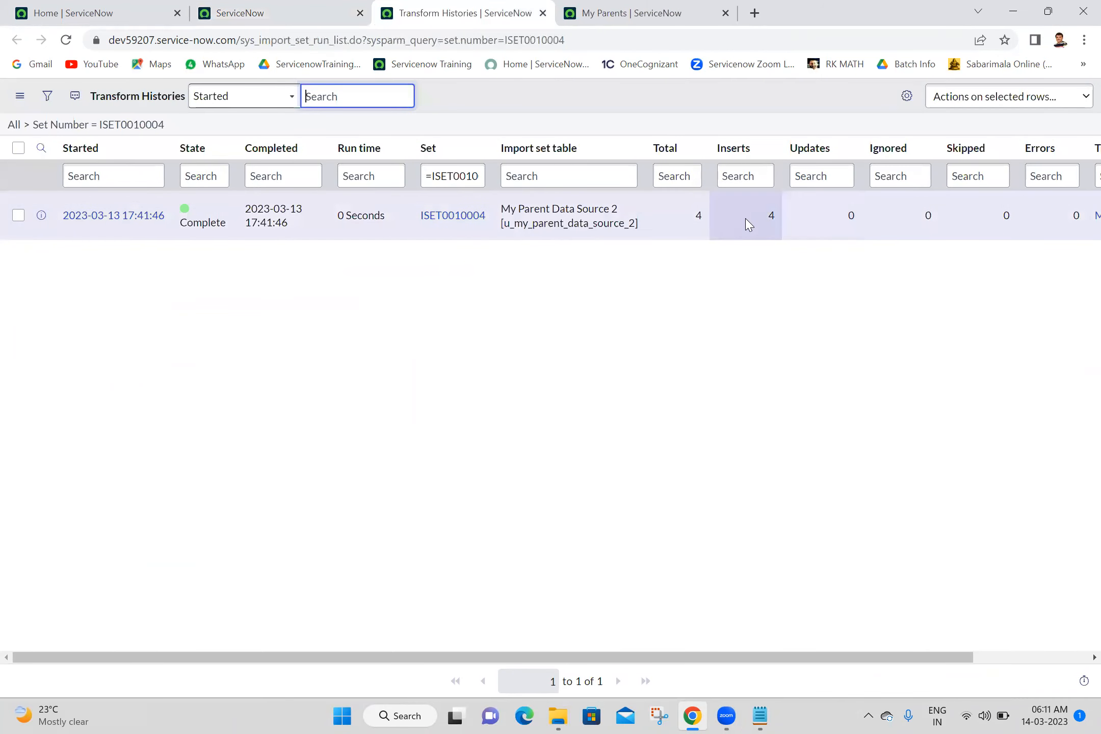
{"action": "left_click", "coordinate": [622, 10]}
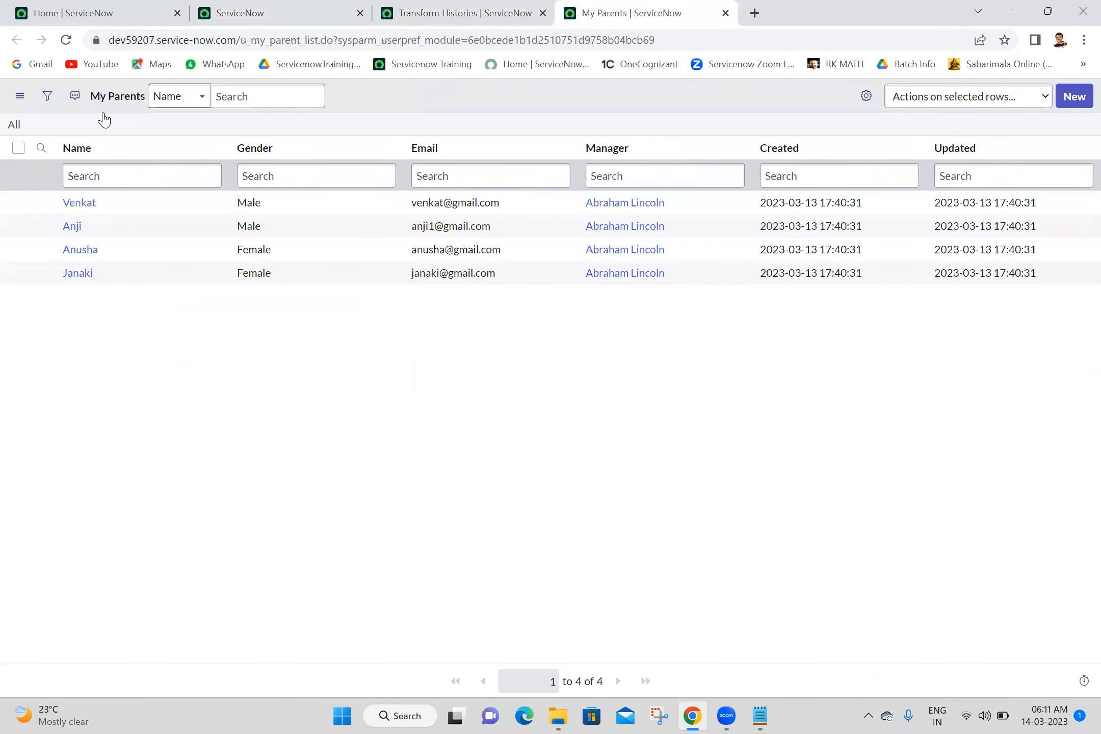
{"action": "left_click", "coordinate": [66, 40]}
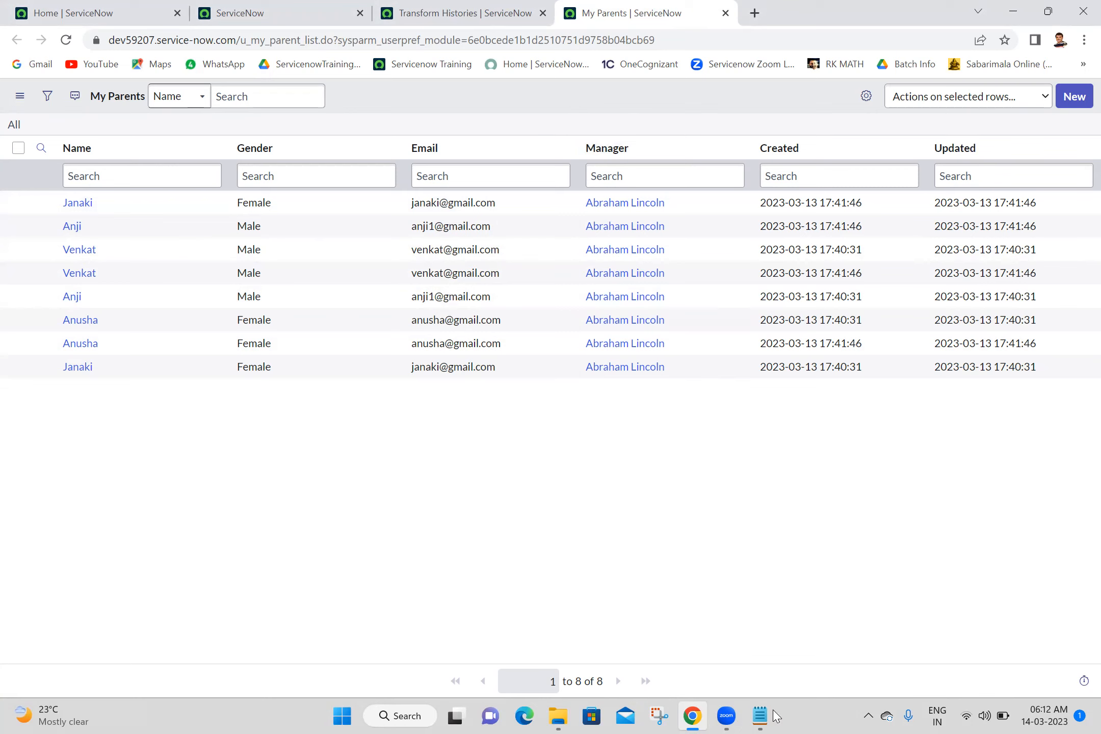
{"action": "mouse_move", "coordinate": [774, 710]}
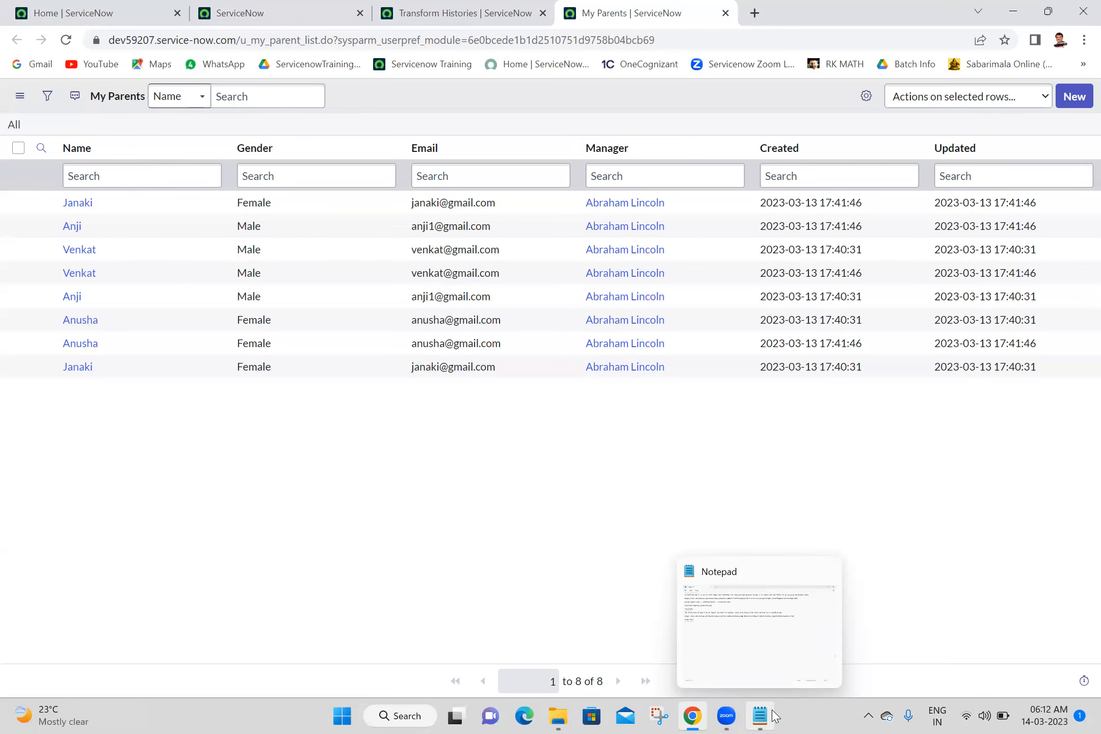
{"action": "left_click", "coordinate": [774, 716]}
{"action": "left_click", "coordinate": [774, 717]}
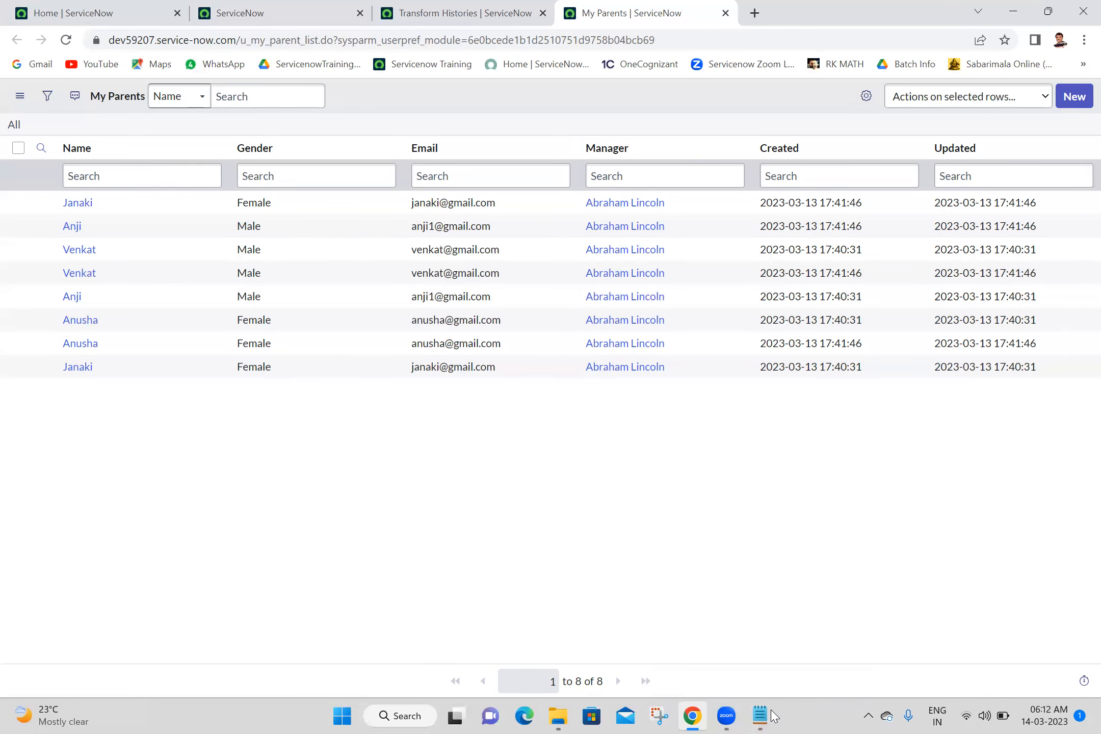
Close the import progress and transform history tabs
{"action": "left_click", "coordinate": [483, 3]}
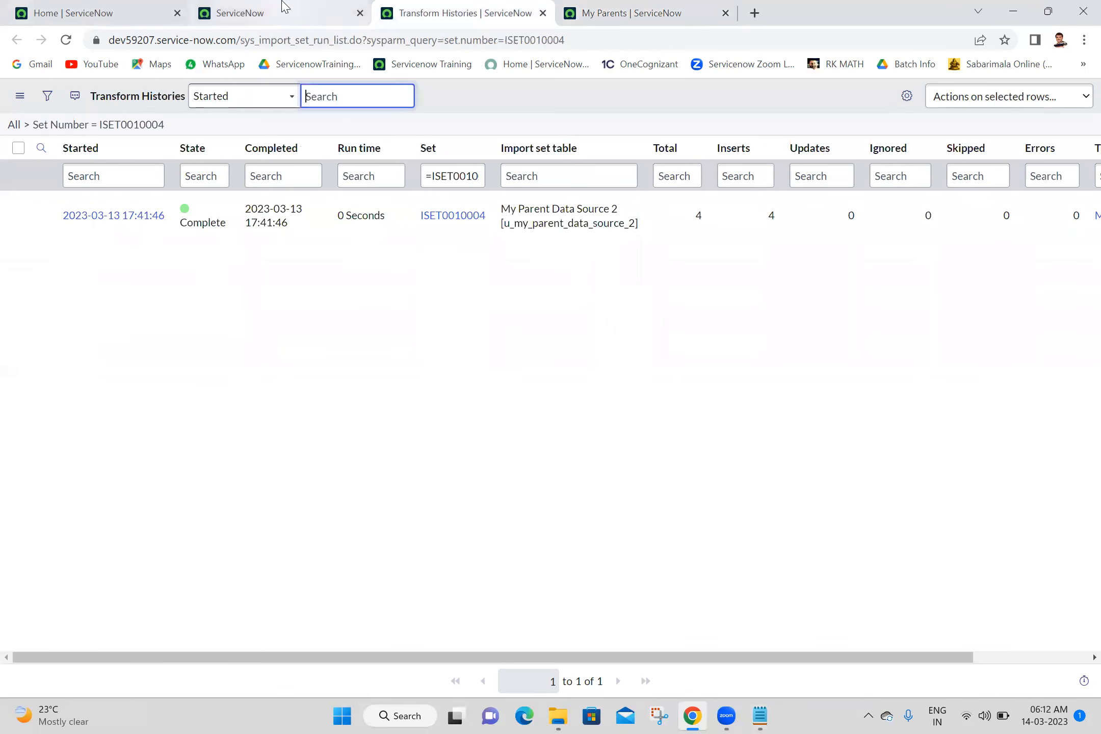
{"action": "left_click", "coordinate": [282, 3]}
{"action": "left_click", "coordinate": [359, 13]}
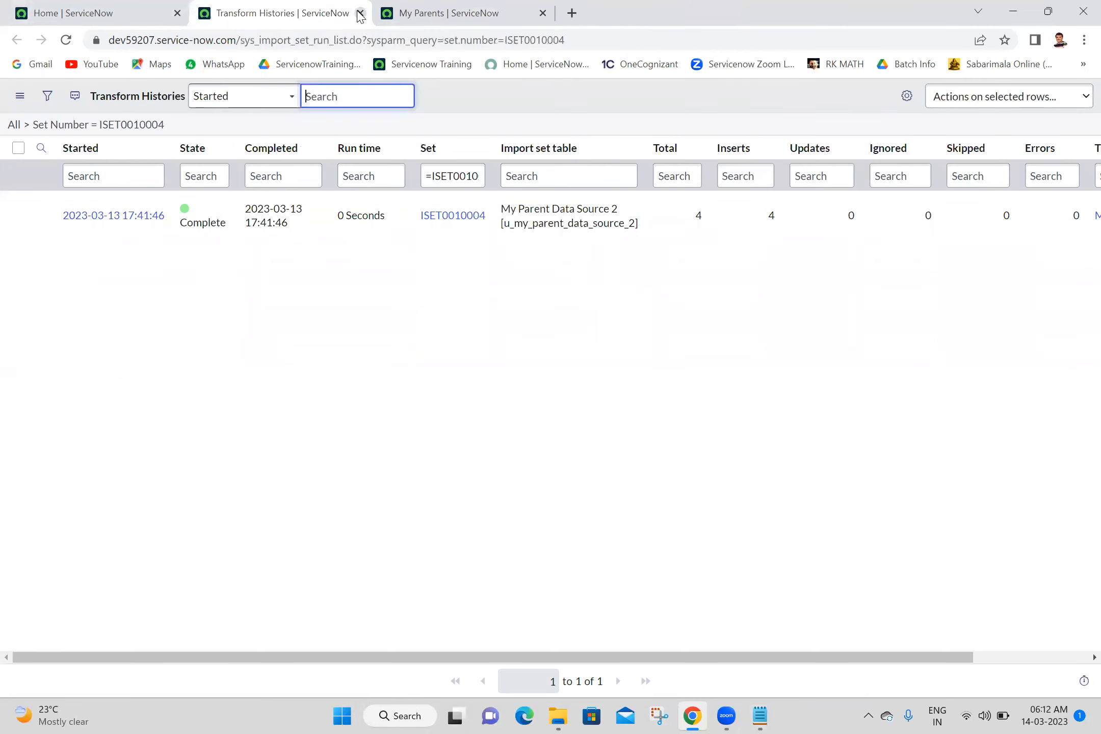
{"action": "left_click", "coordinate": [359, 13]}
Open the Transform Maps list in a new tab, sort it by Updated and open My Parent Transform Map 2 in its own tab
{"action": "left_click", "coordinate": [86, 8]}
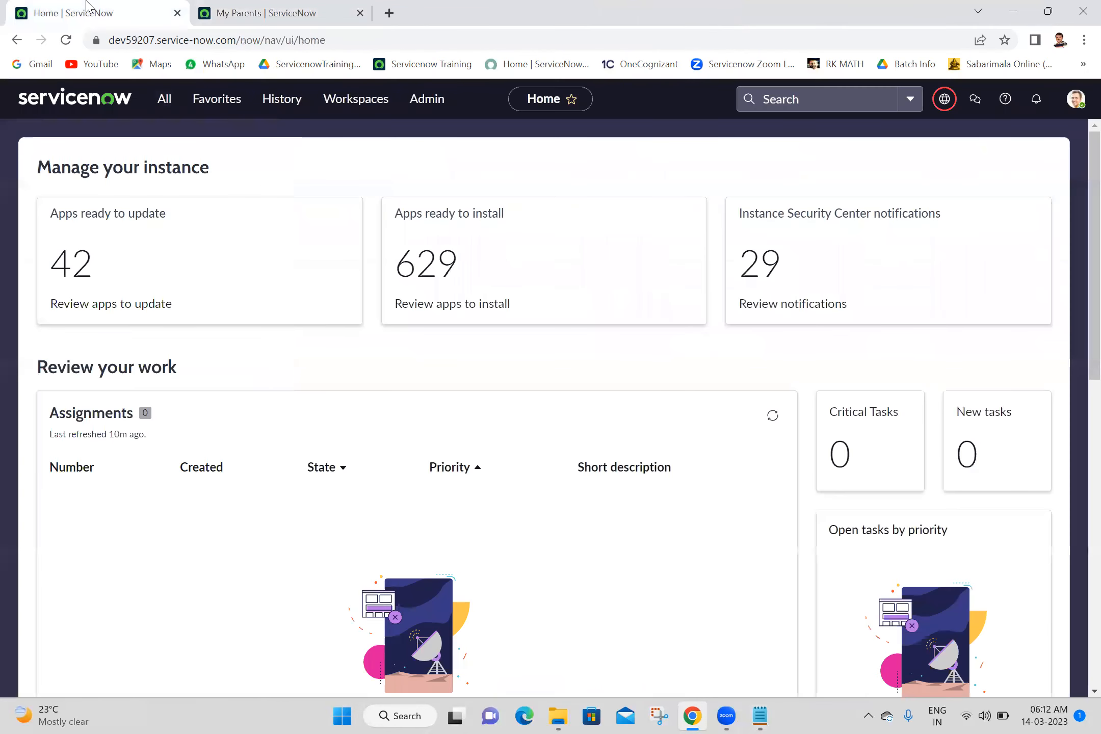
{"action": "left_click", "coordinate": [163, 98]}
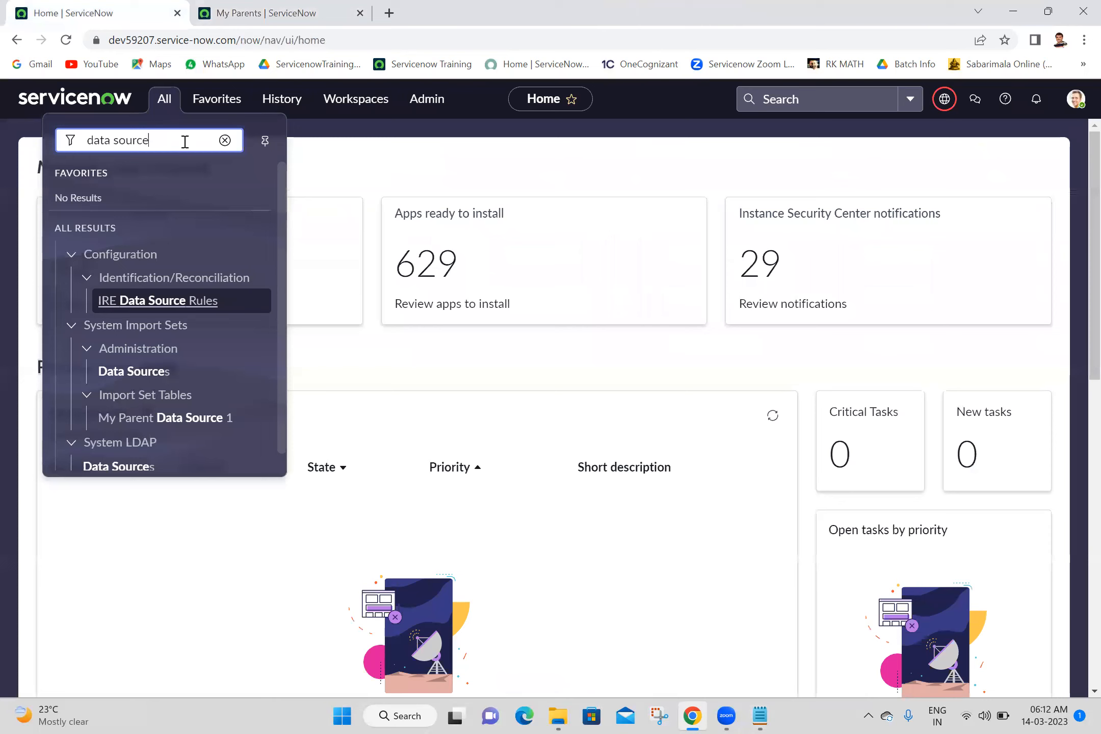
{"action": "triple_click", "coordinate": [185, 142]}
{"action": "type", "text": "transfo"}
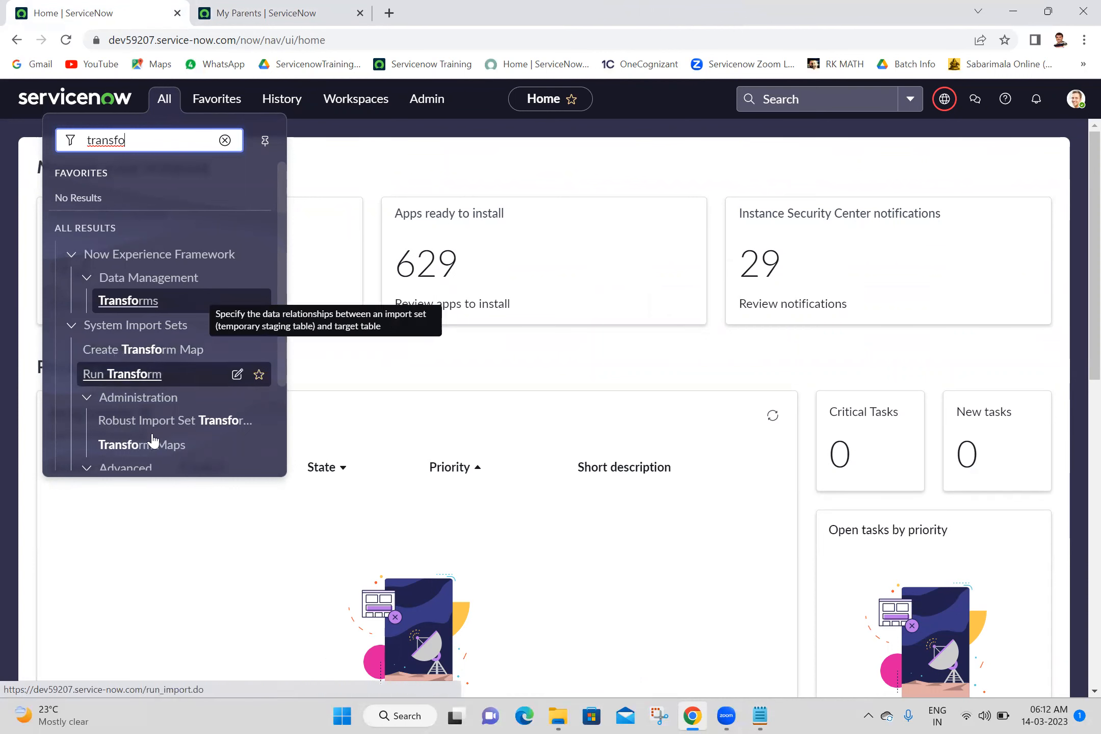
{"action": "middle_click", "coordinate": [153, 454]}
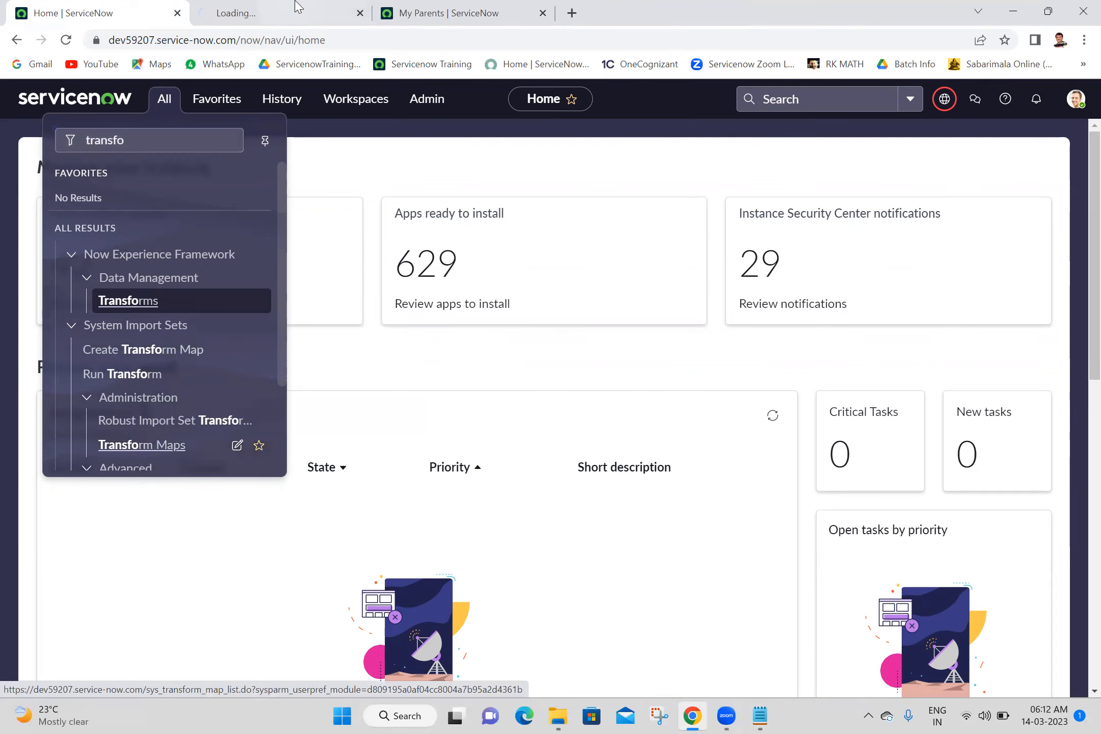
{"action": "left_click", "coordinate": [297, 8]}
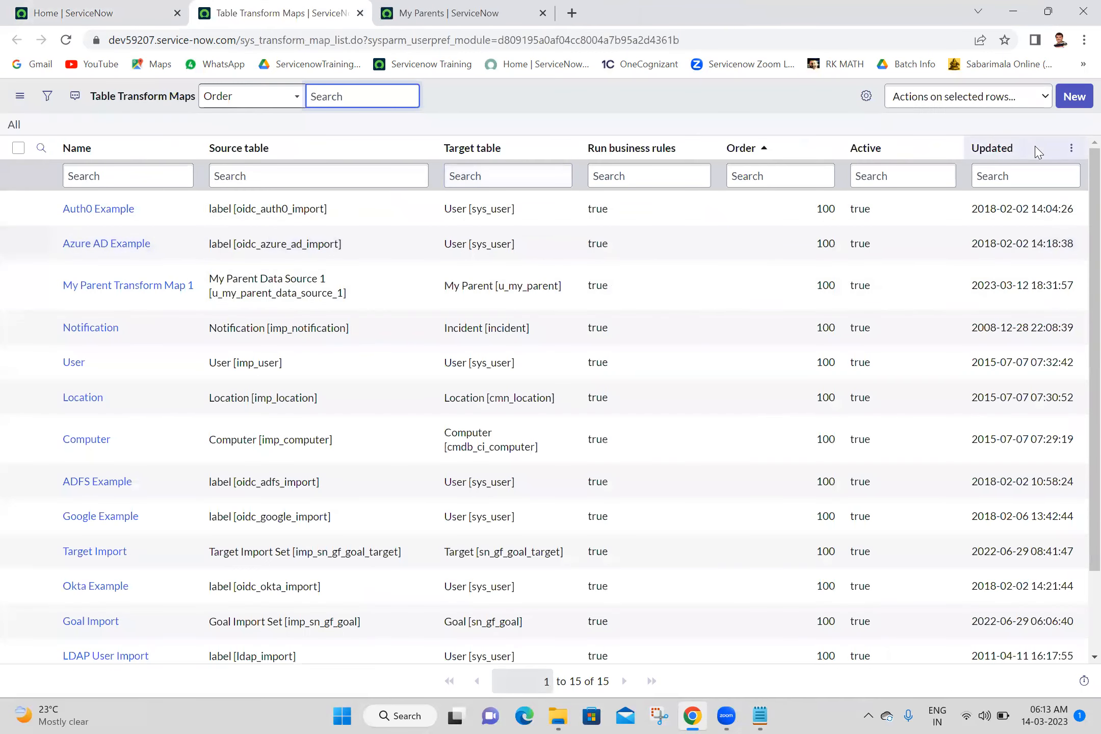
{"action": "left_click", "coordinate": [993, 148]}
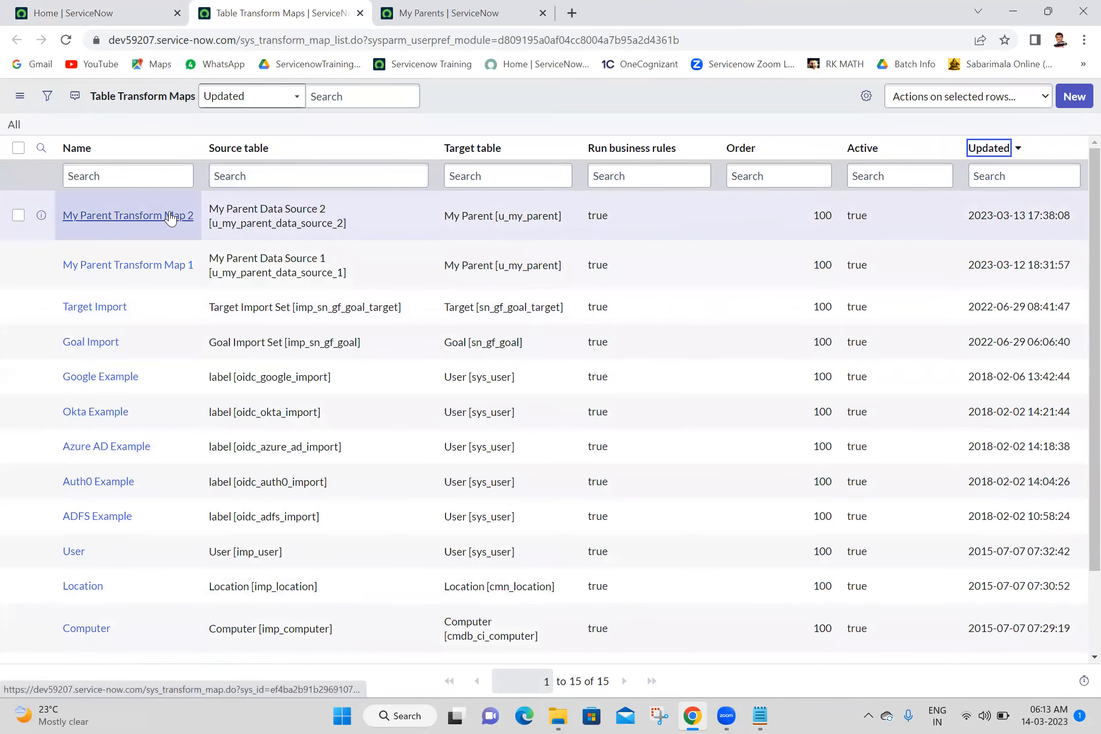
{"action": "middle_click", "coordinate": [171, 217]}
{"action": "left_click", "coordinate": [459, 7]}
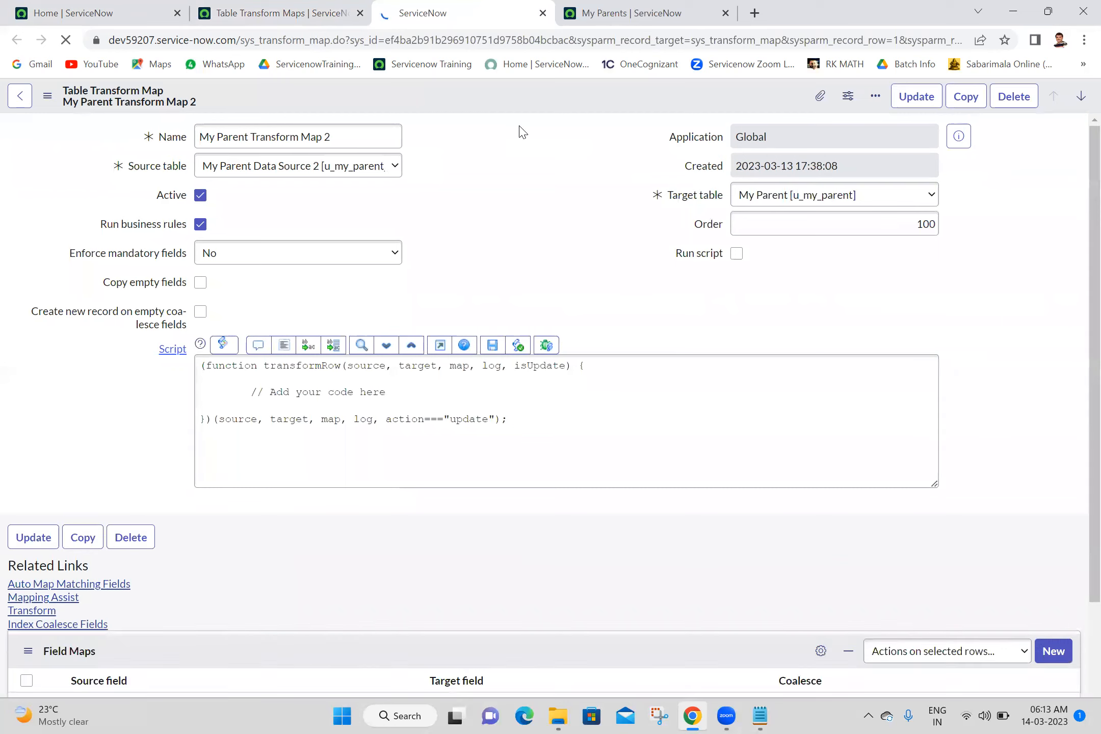
Set Coalesce to true on the u_employee to u_name field map of My Parent Transform Map 2
{"action": "scroll", "coordinate": [523, 131], "scroll_direction": "down", "scroll_amount": 1}
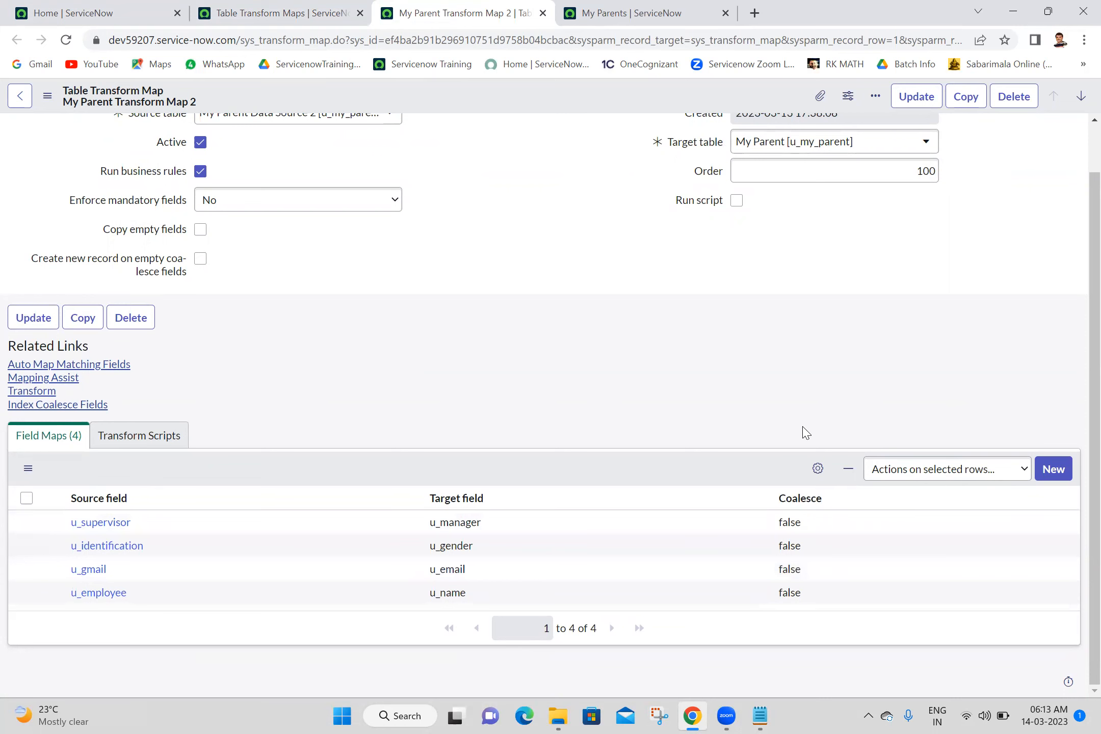
{"action": "left_click", "coordinate": [819, 598]}
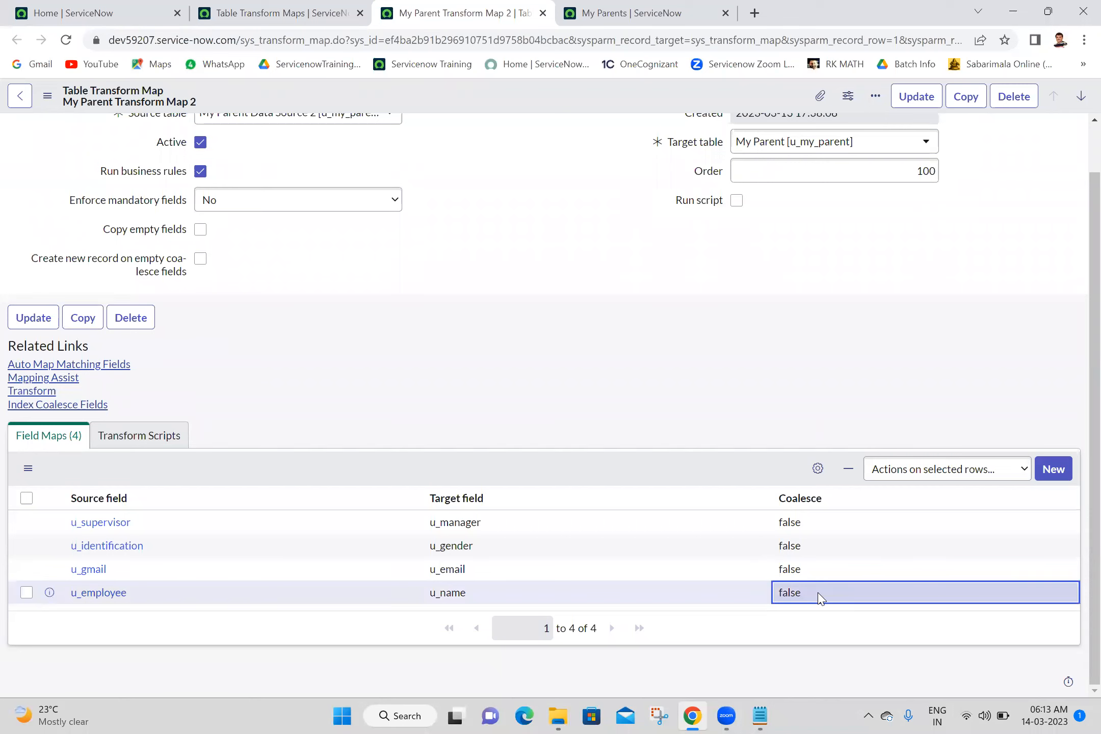
{"action": "left_click", "coordinate": [819, 598]}
{"action": "left_click", "coordinate": [817, 599]}
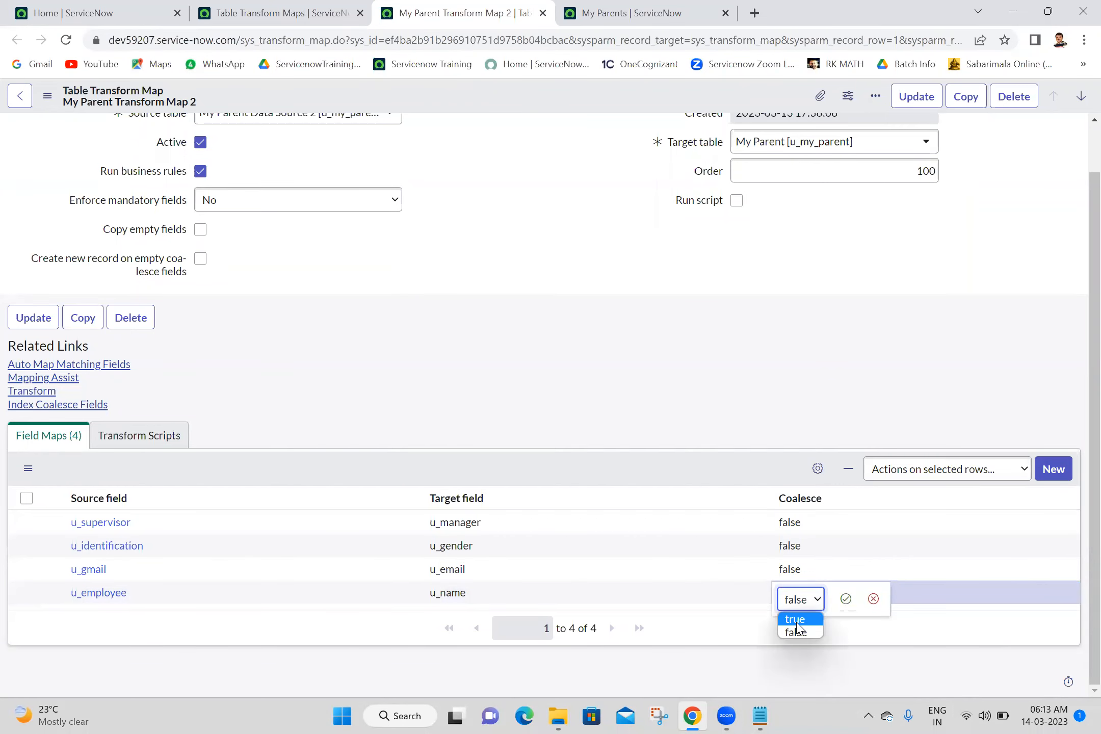
{"action": "left_click", "coordinate": [796, 620]}
{"action": "left_click", "coordinate": [842, 607]}
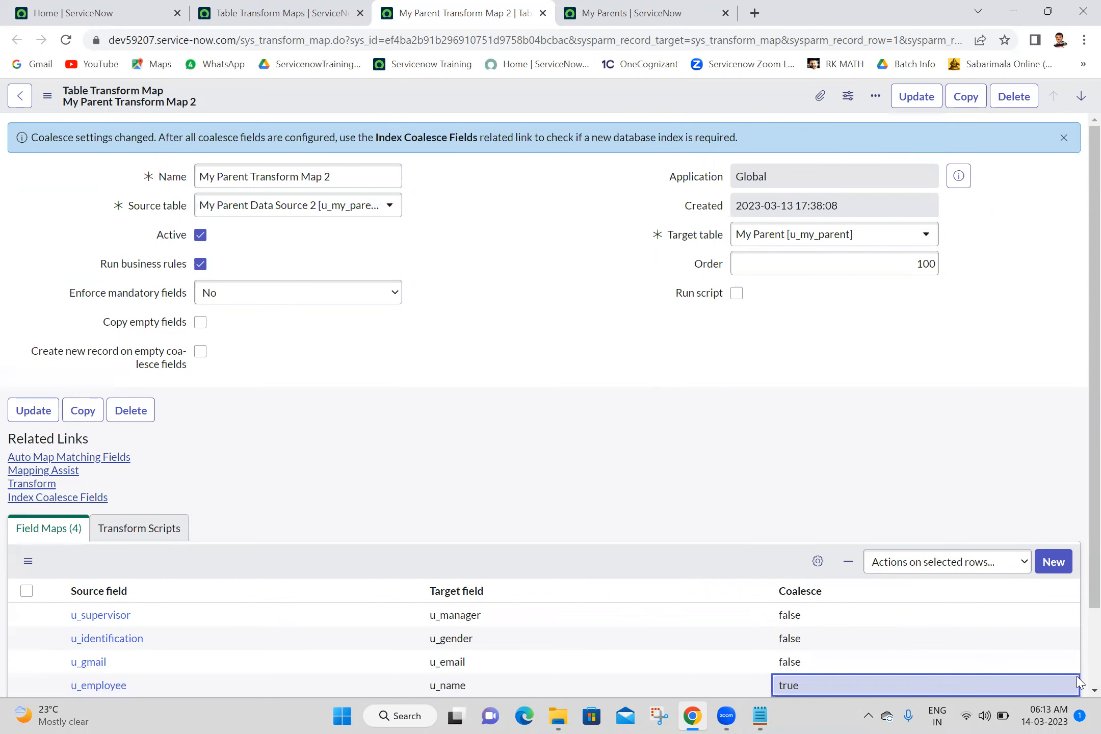
{"action": "scroll", "coordinate": [1078, 679], "scroll_direction": "down", "scroll_amount": 2}
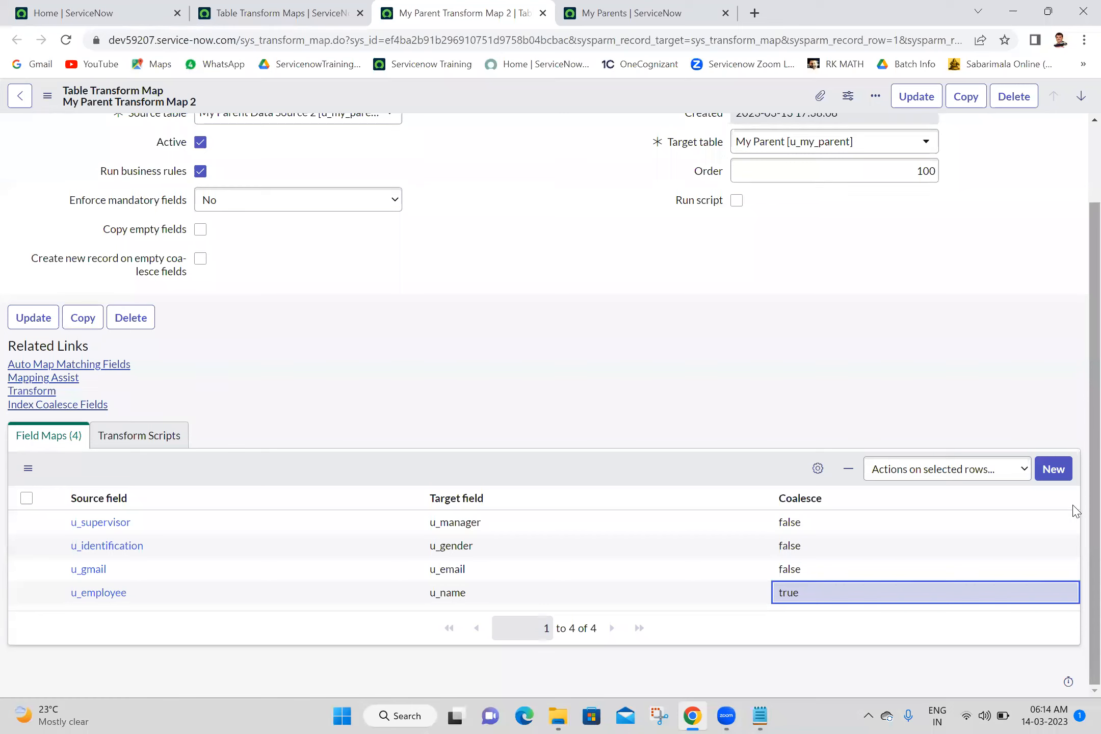
{"action": "left_click", "coordinate": [937, 399]}
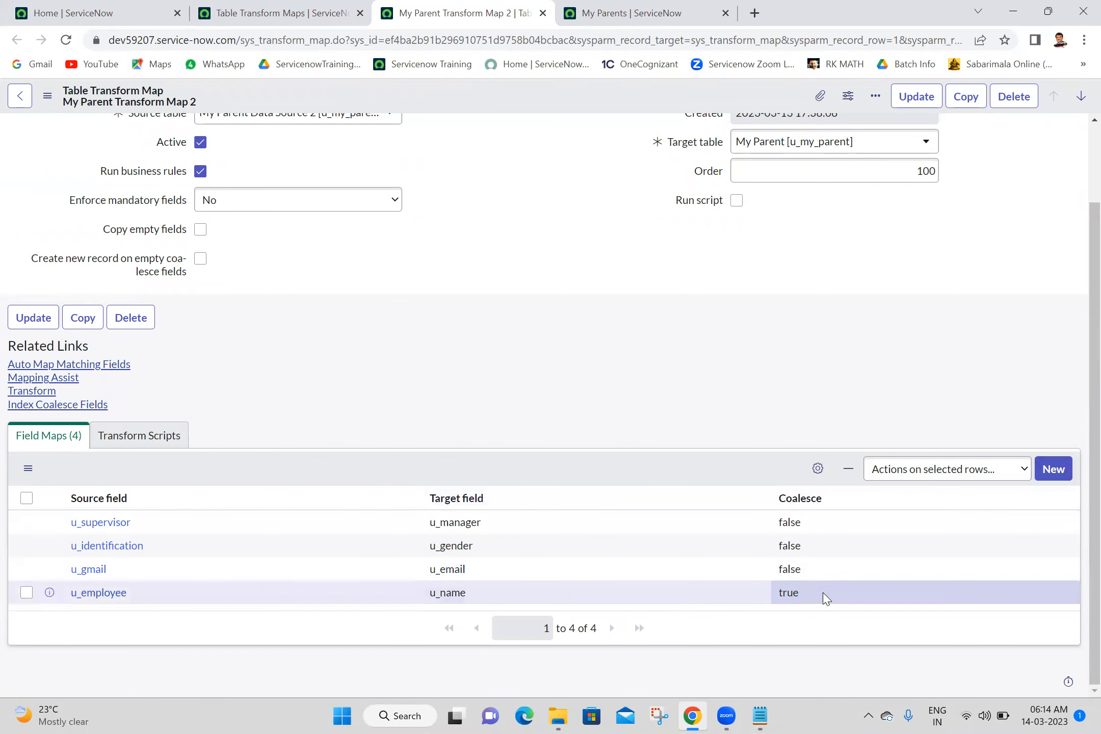
{"action": "left_click", "coordinate": [636, 7]}
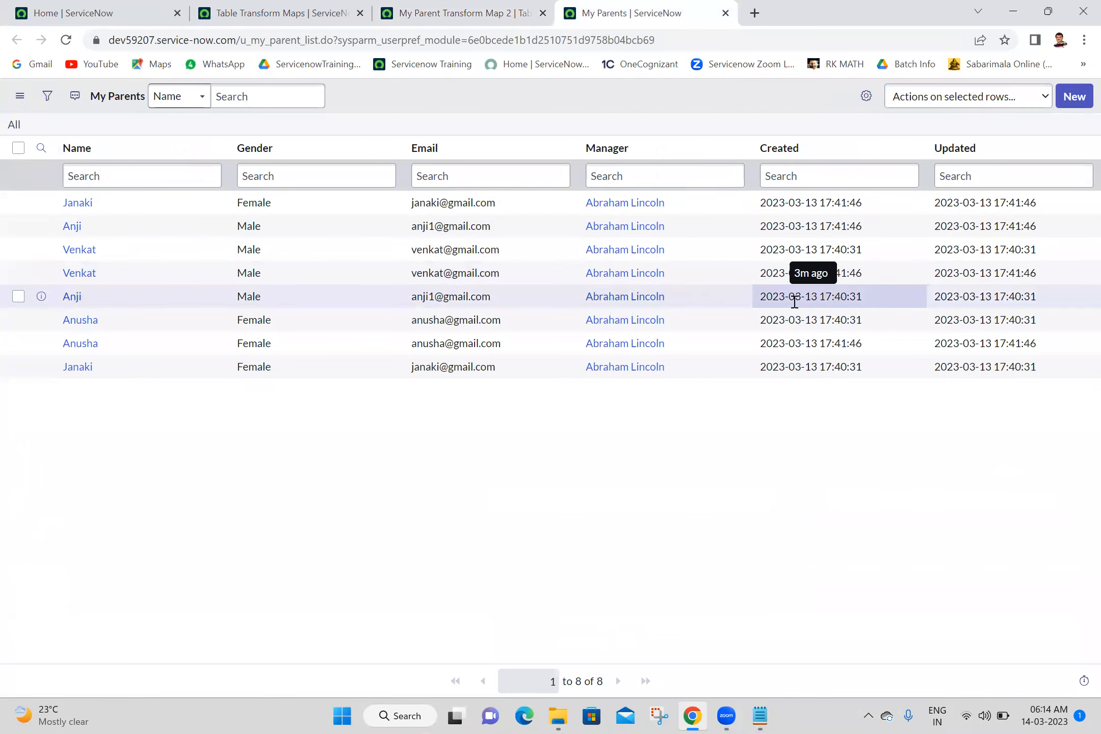
{"action": "right_click", "coordinate": [798, 271]}
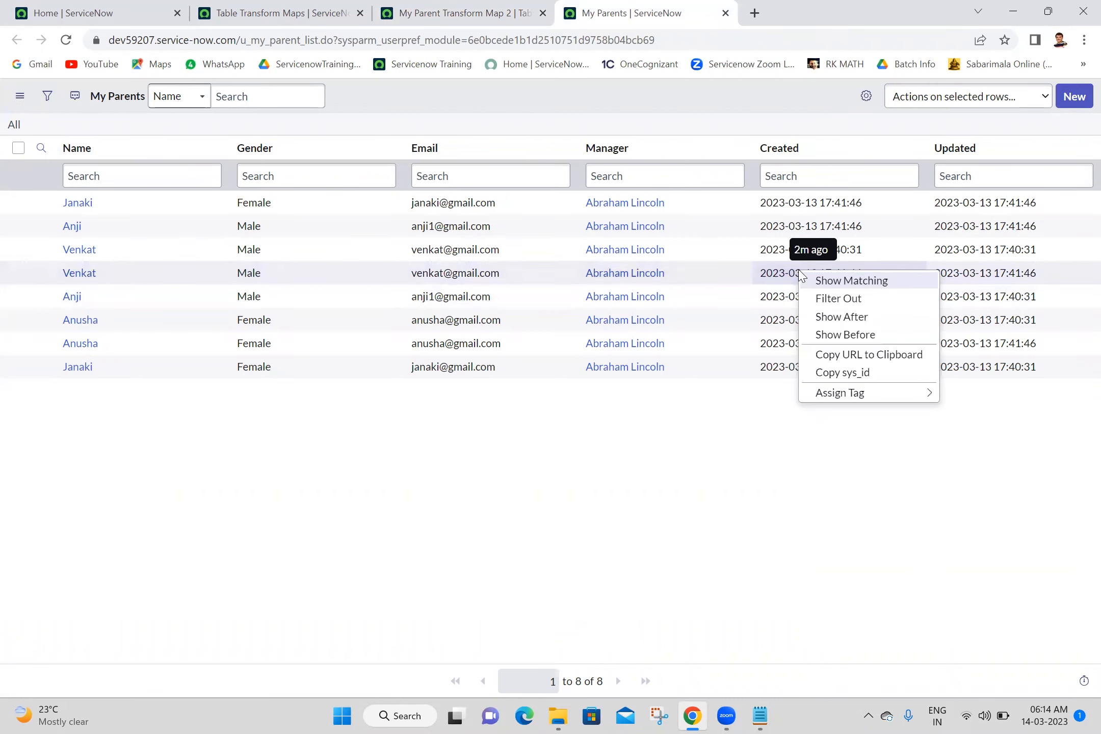
{"action": "left_click", "coordinate": [833, 317]}
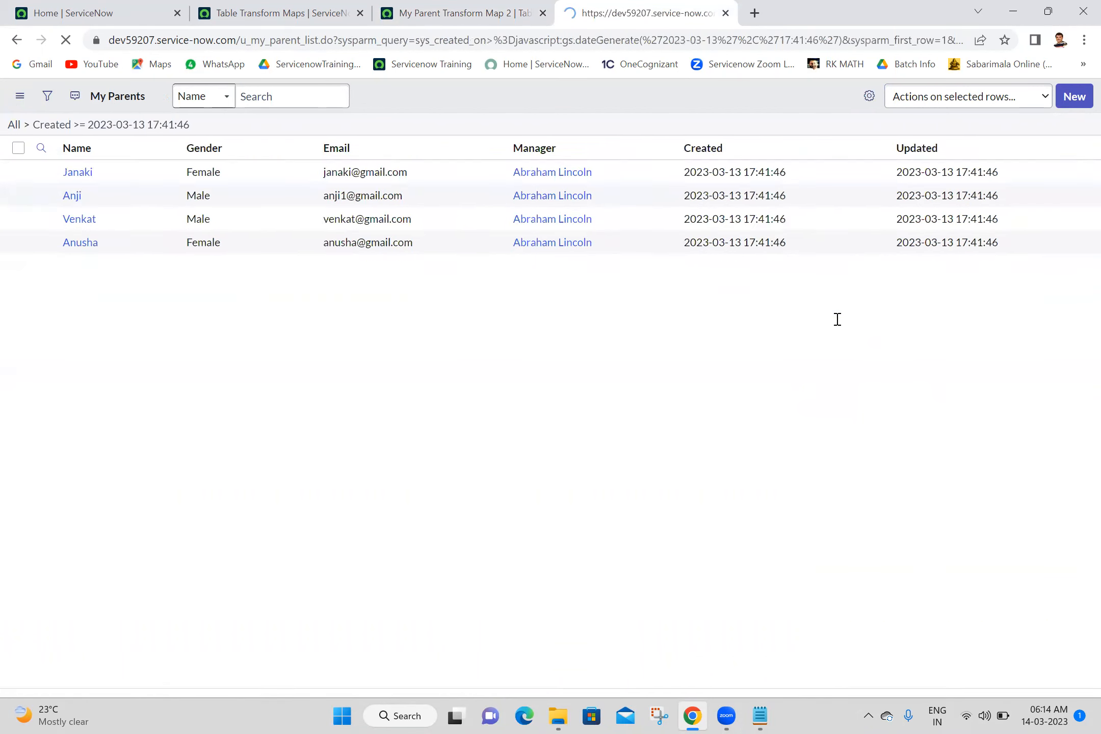
{"action": "left_click", "coordinate": [19, 148]}
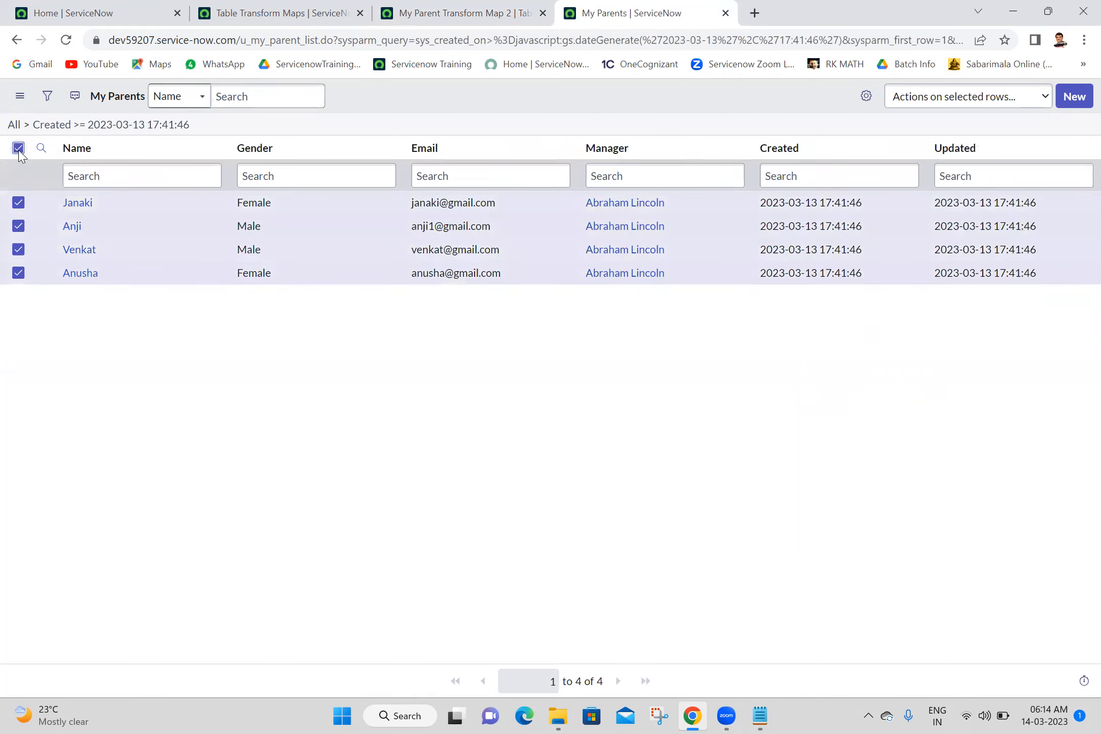
{"action": "left_click", "coordinate": [976, 104]}
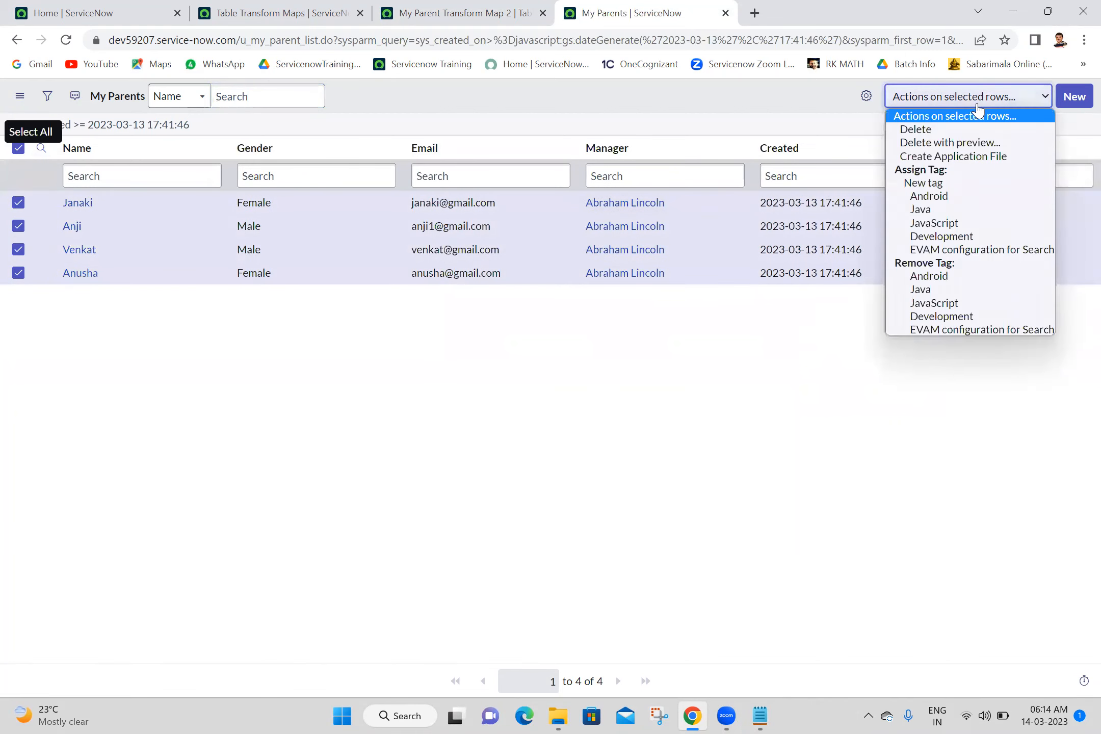
{"action": "left_click", "coordinate": [932, 131]}
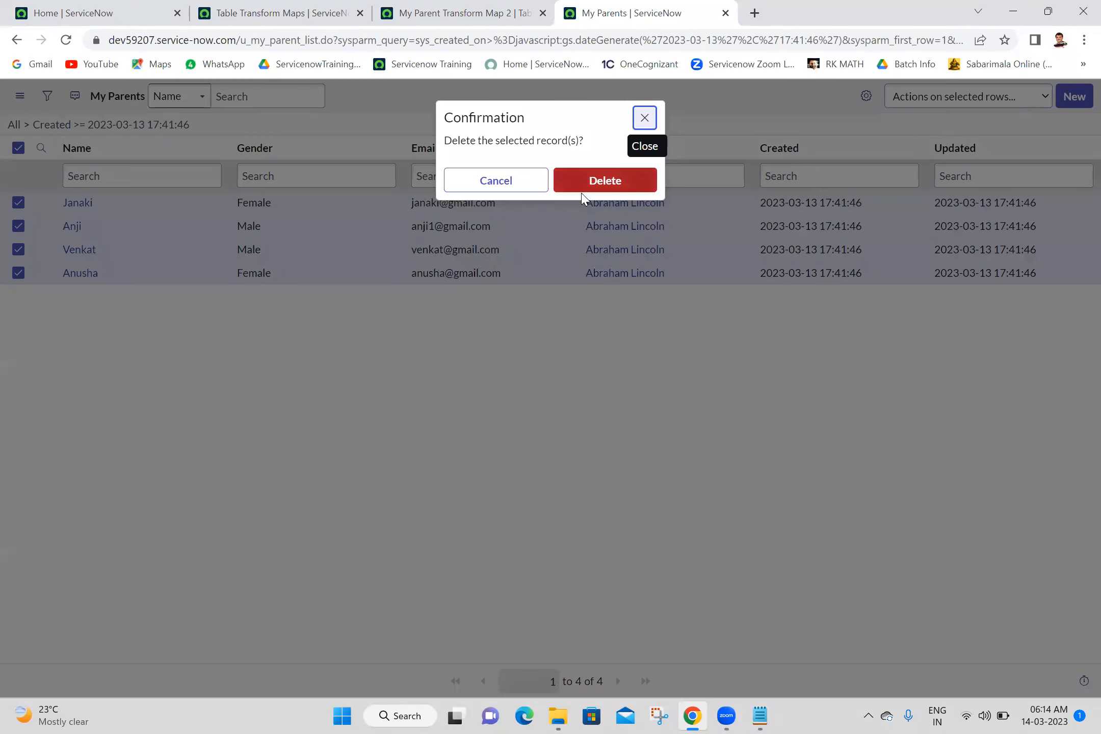
{"action": "left_click", "coordinate": [605, 191]}
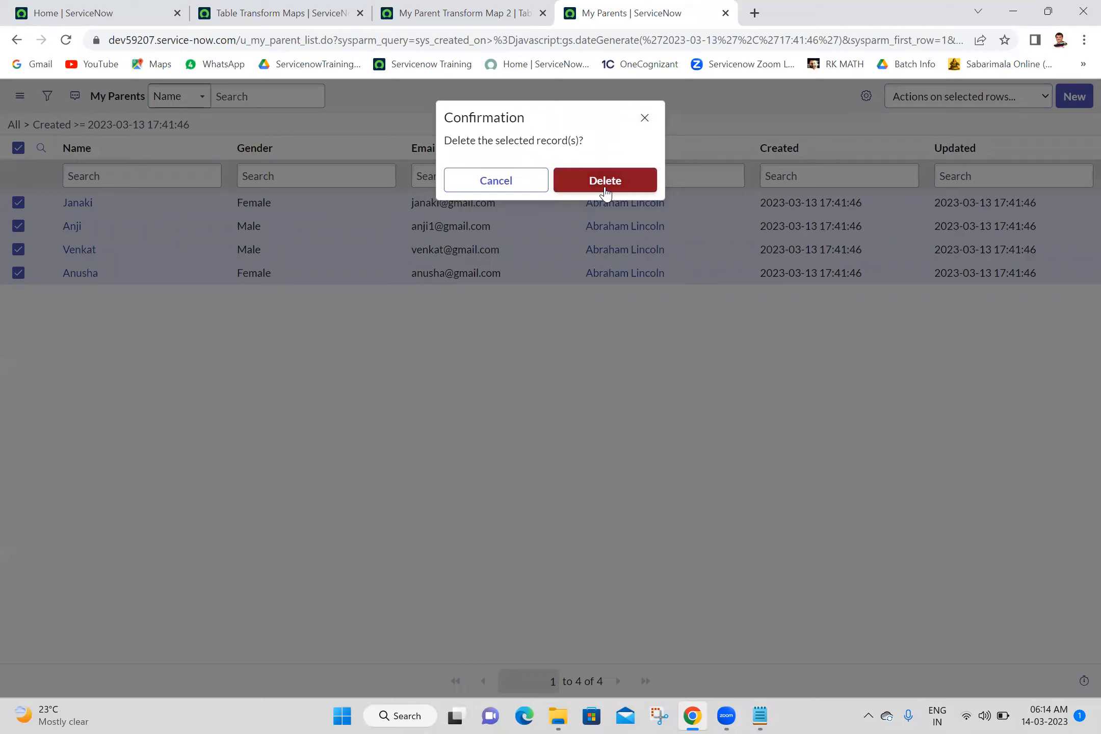
Confirm the deletion of the selected My Parents records and remove the Created filter from the list
{"action": "left_click", "coordinate": [605, 185]}
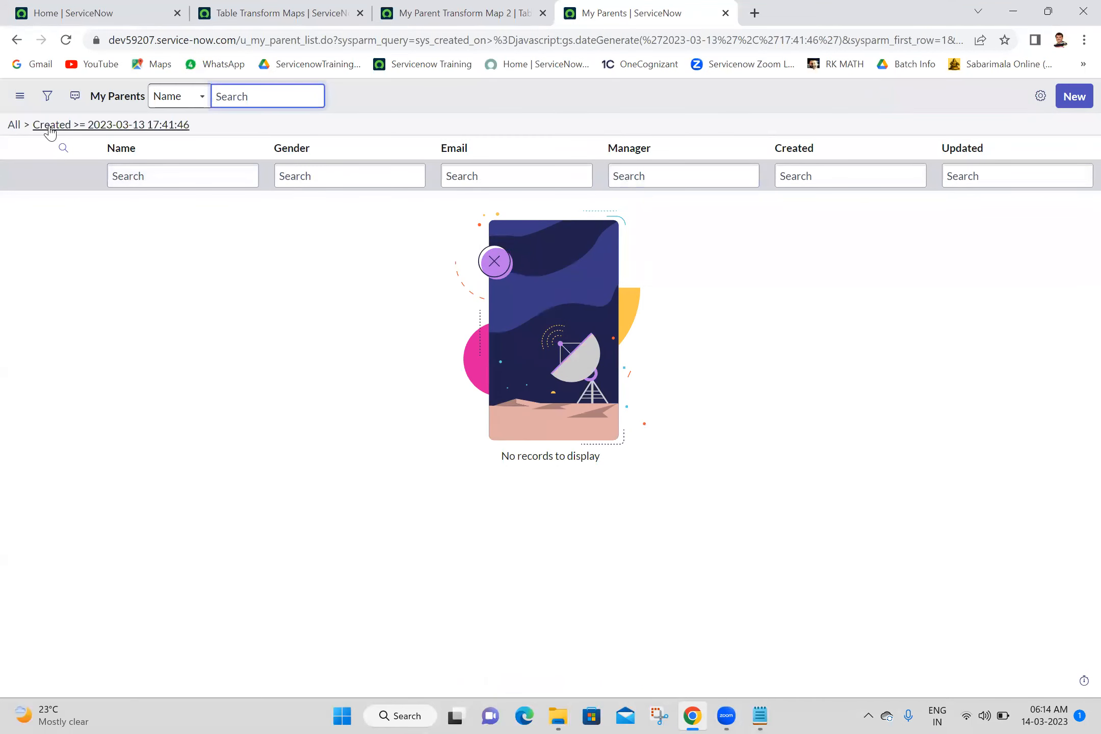
{"action": "left_click", "coordinate": [14, 127]}
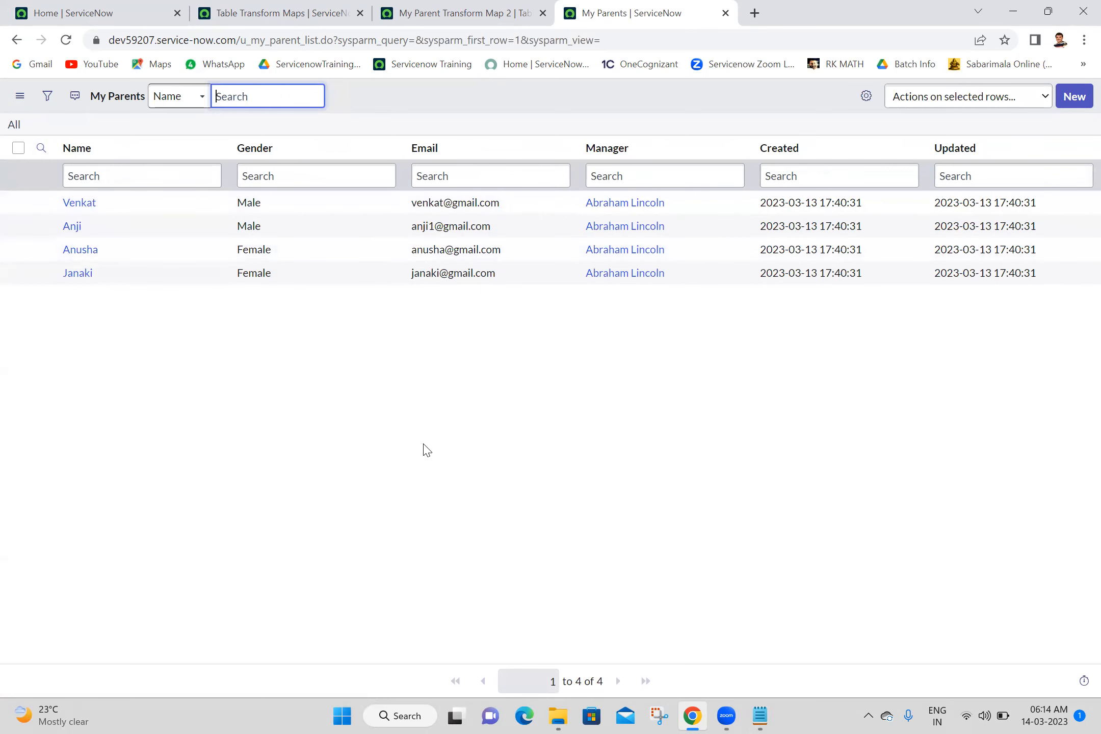
Close the My Parent Transform Map 2 and Table Transform Maps tabs
{"action": "left_click", "coordinate": [456, 11]}
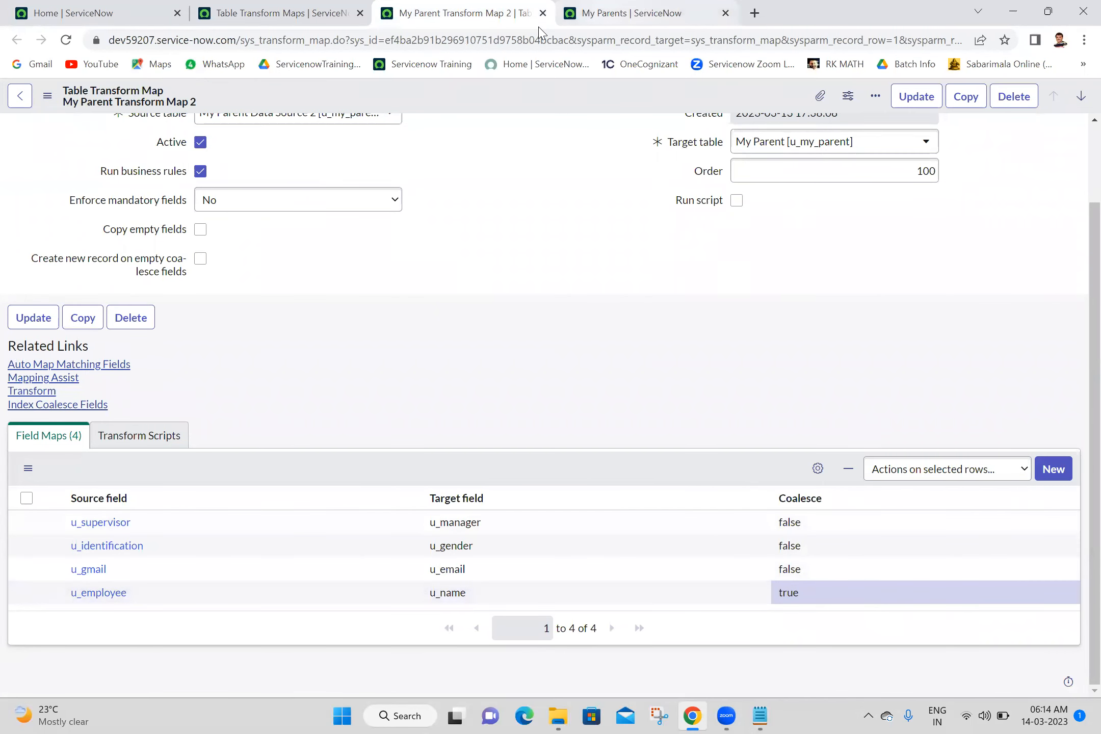
{"action": "left_click", "coordinate": [543, 15]}
{"action": "left_click", "coordinate": [346, 7]}
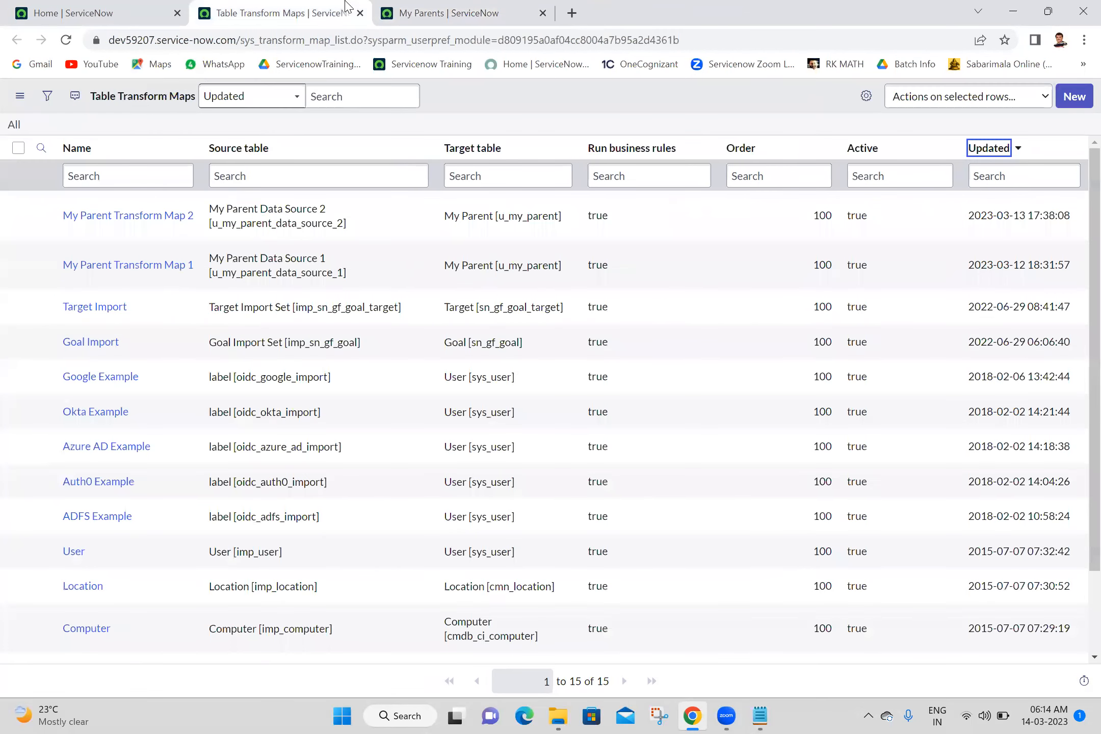
{"action": "left_click", "coordinate": [360, 14]}
{"action": "left_click", "coordinate": [97, 10]}
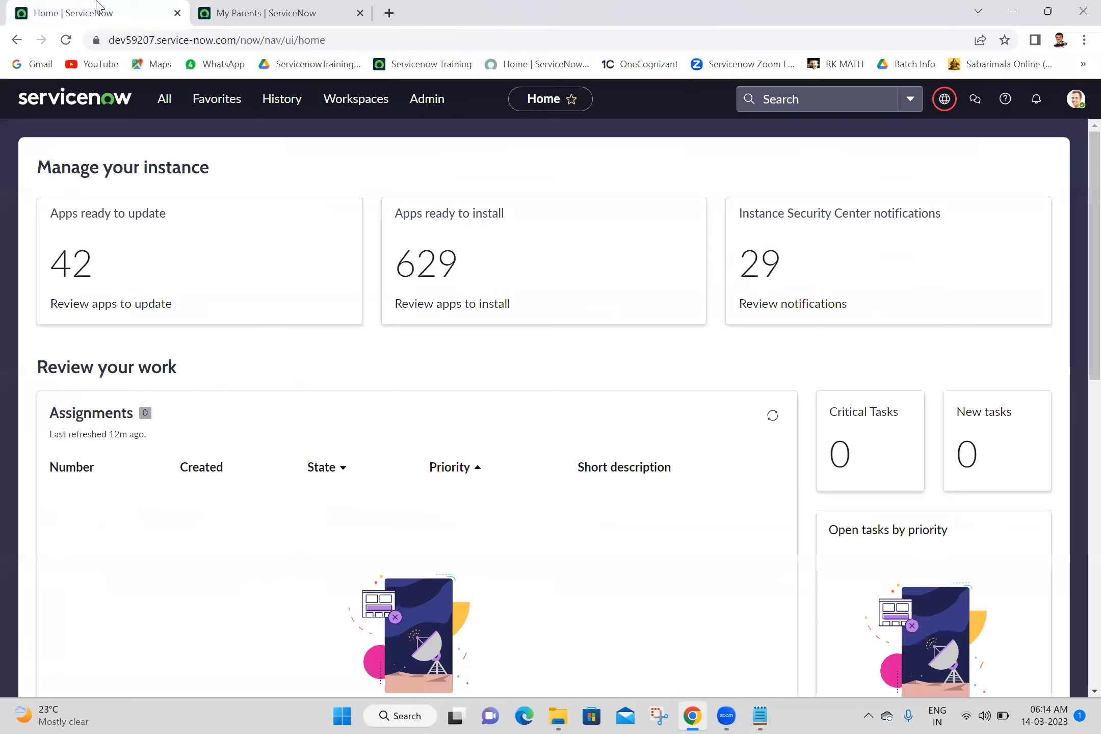
{"action": "left_click", "coordinate": [169, 108]}
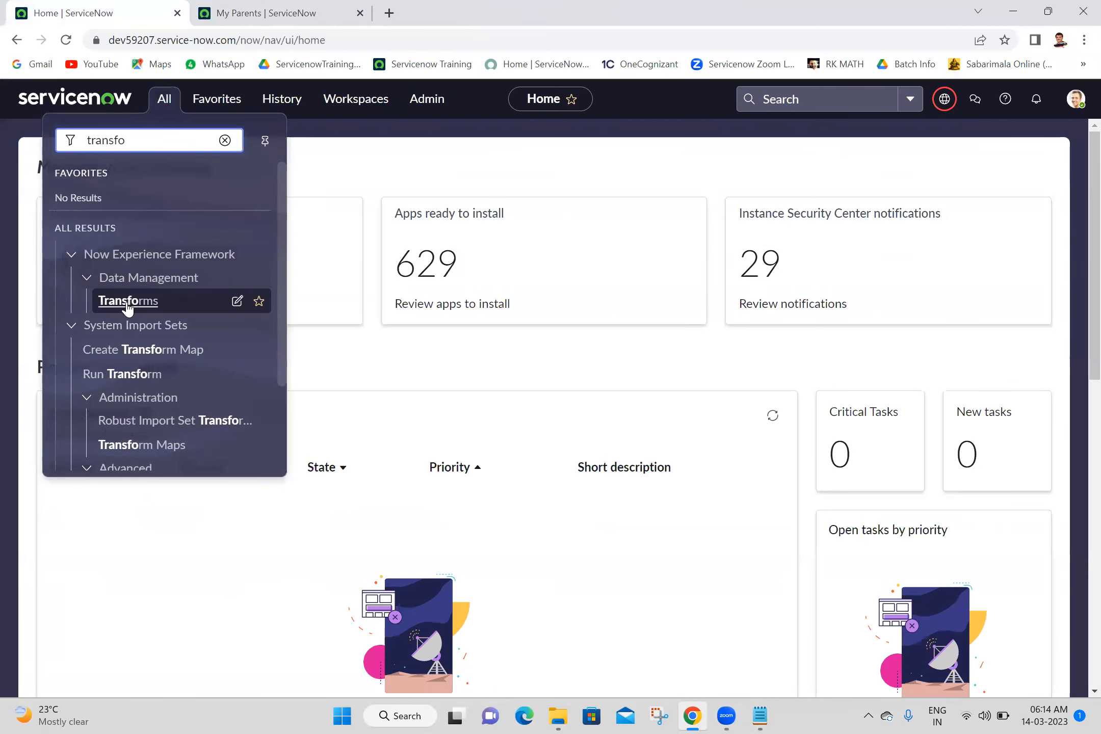
{"action": "middle_click", "coordinate": [143, 447]}
{"action": "left_click", "coordinate": [279, 10]}
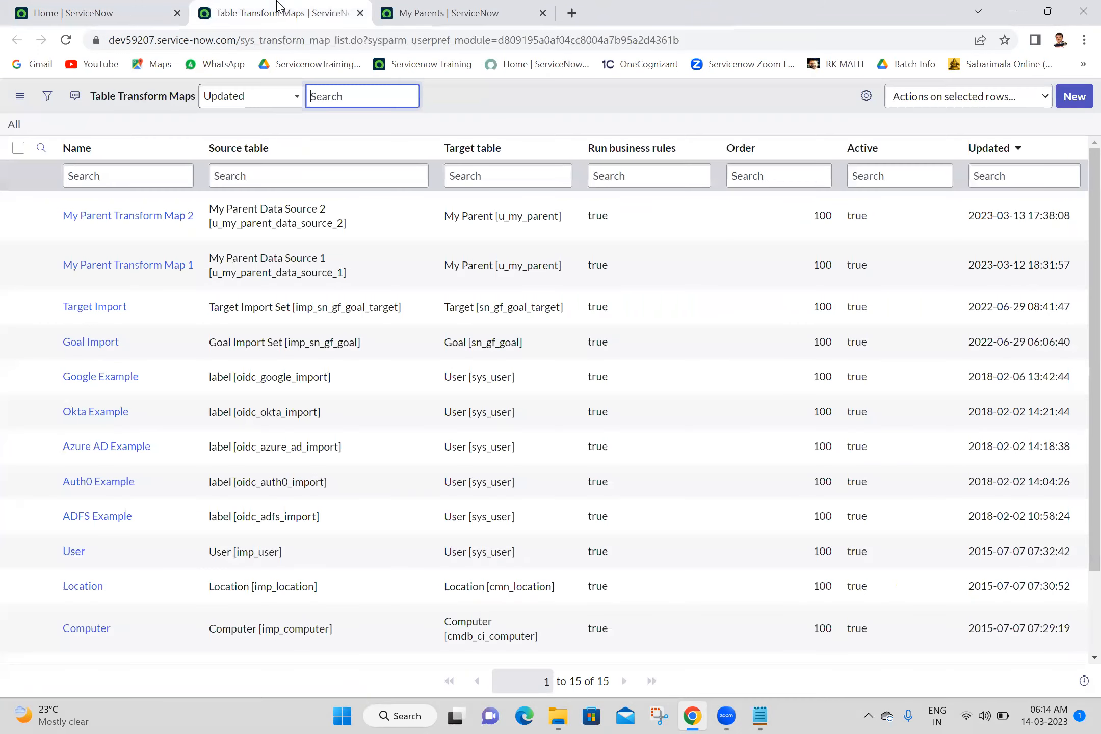
{"action": "left_click", "coordinate": [118, 221]}
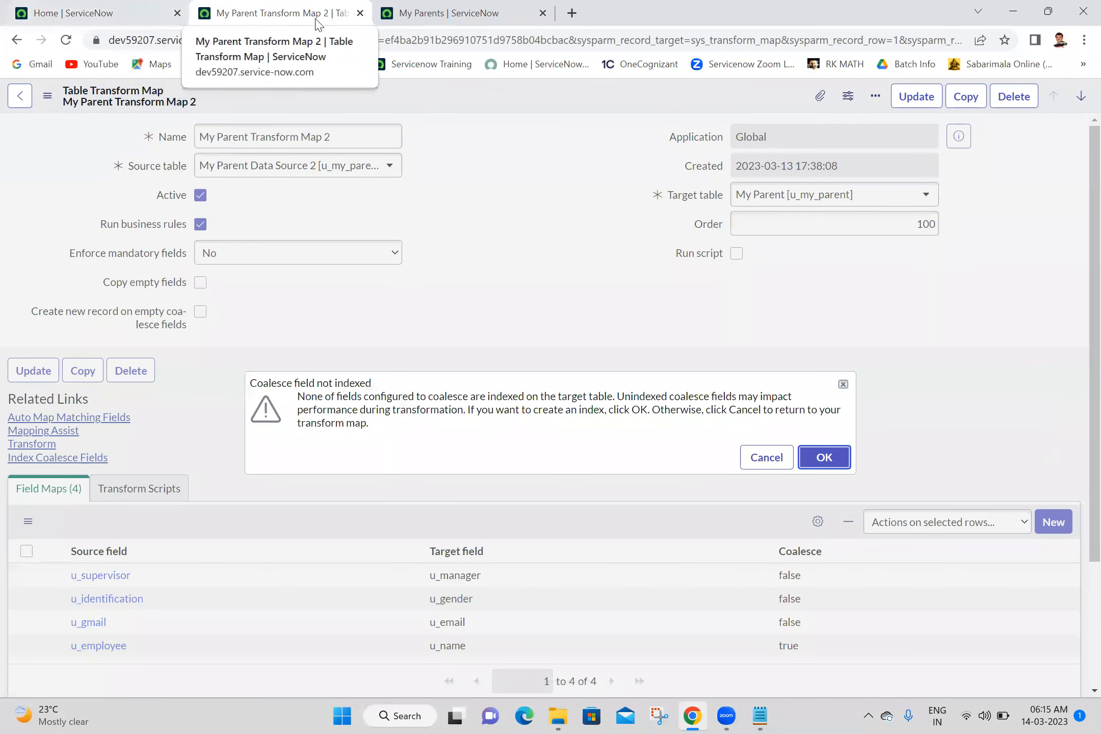
{"action": "left_click", "coordinate": [360, 12]}
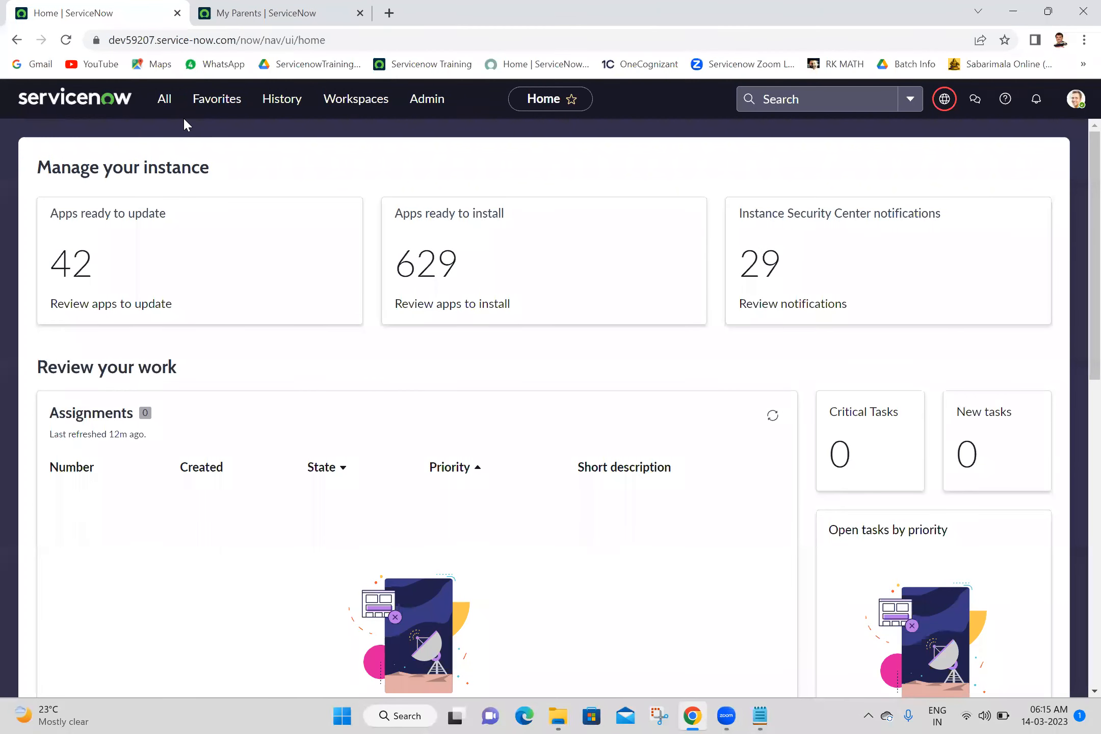
Find Data Sources in the navigator, open the list in a new tab and open My Parent Data Source 2
{"action": "left_click", "coordinate": [165, 108]}
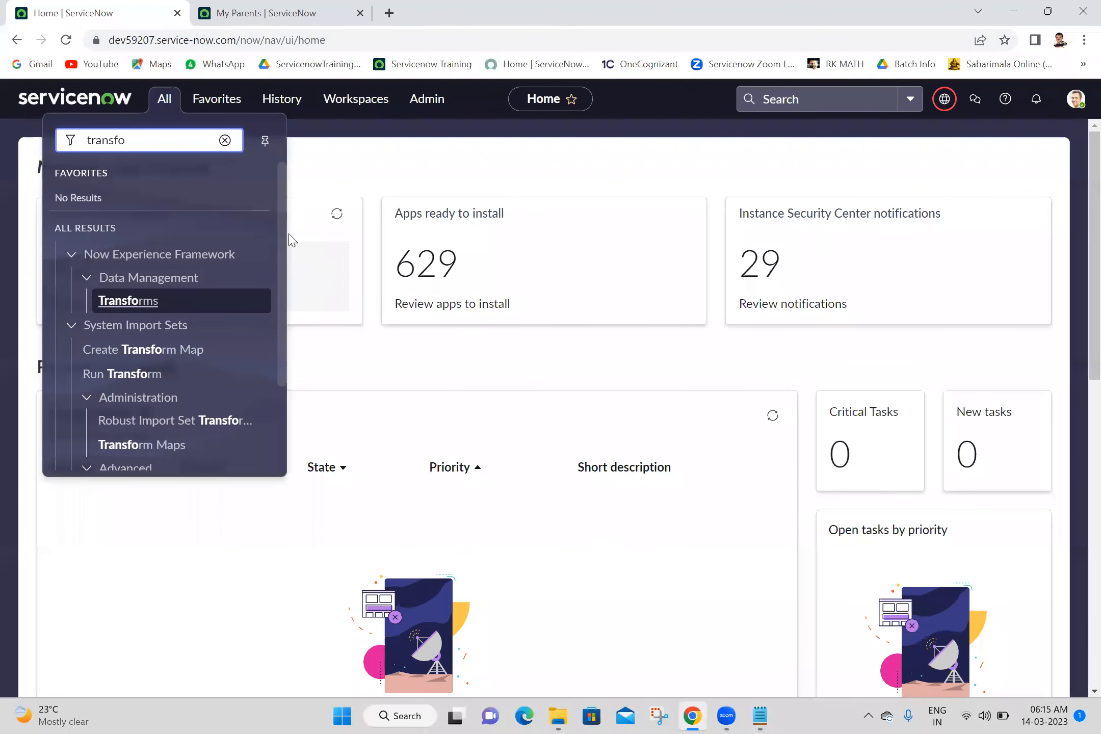
{"action": "double_click", "coordinate": [165, 134]}
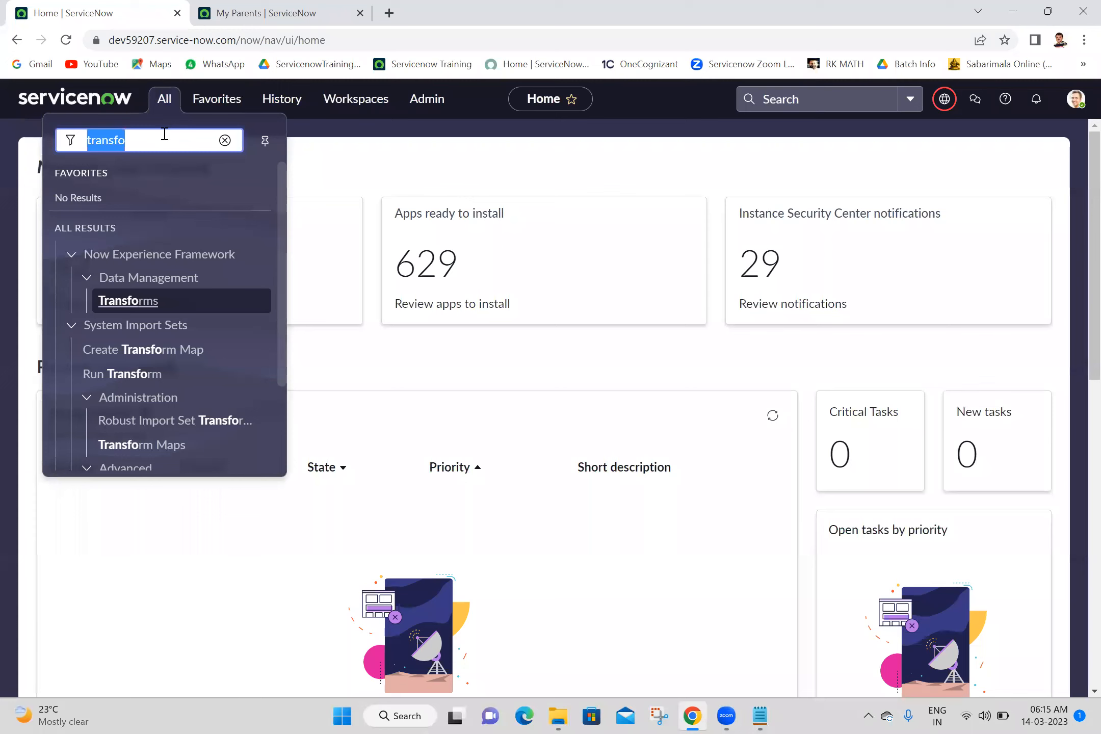
{"action": "type", "text": "data "}
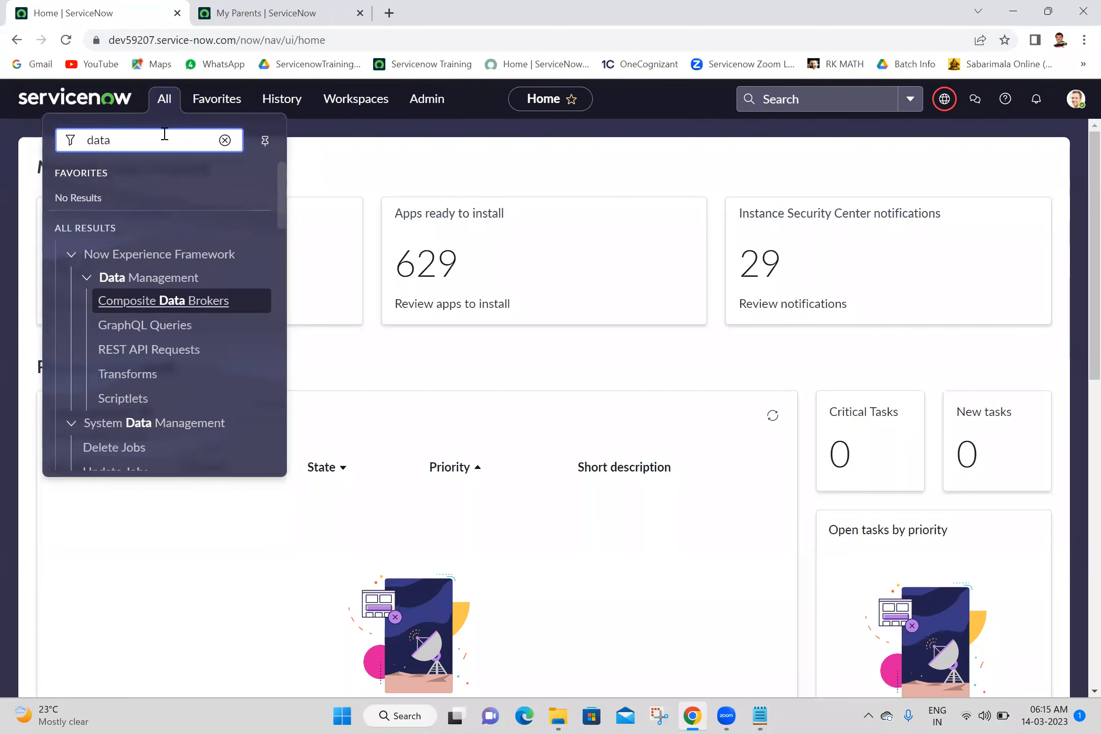
{"action": "type", "text": "wsour"}
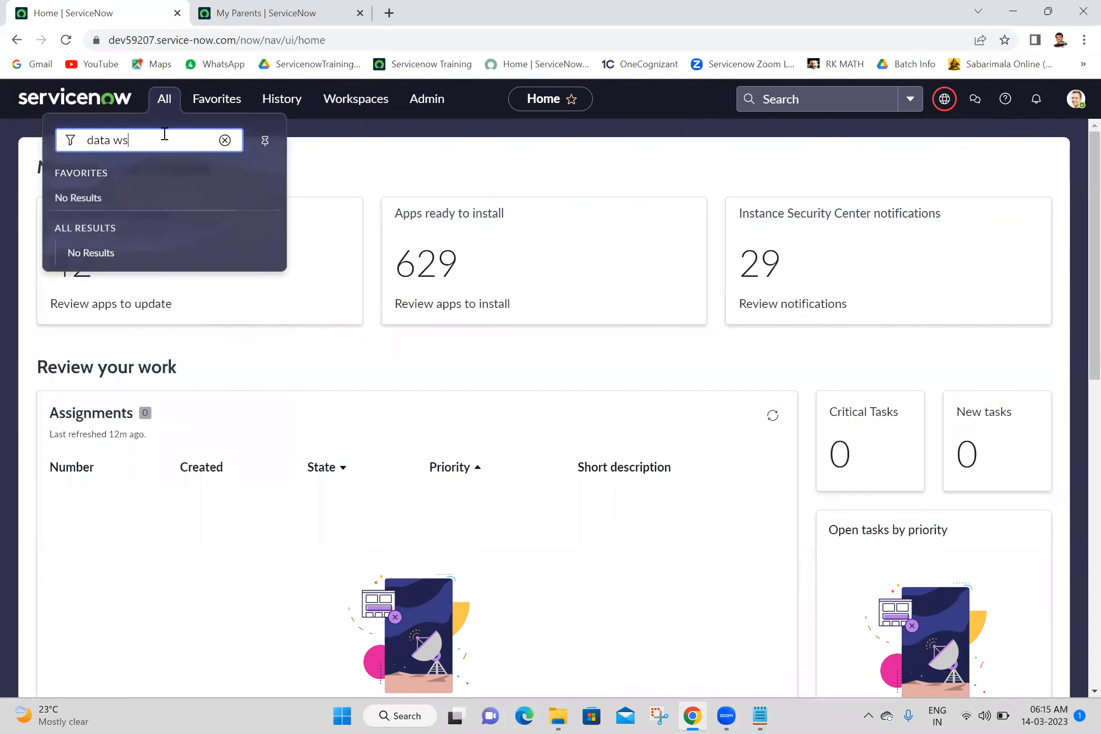
{"action": "key", "text": "BackSpace"}
{"action": "key", "text": "BackSpace"}
{"action": "key", "text": "BackSpace"}
{"action": "key", "text": "BackSpace"}
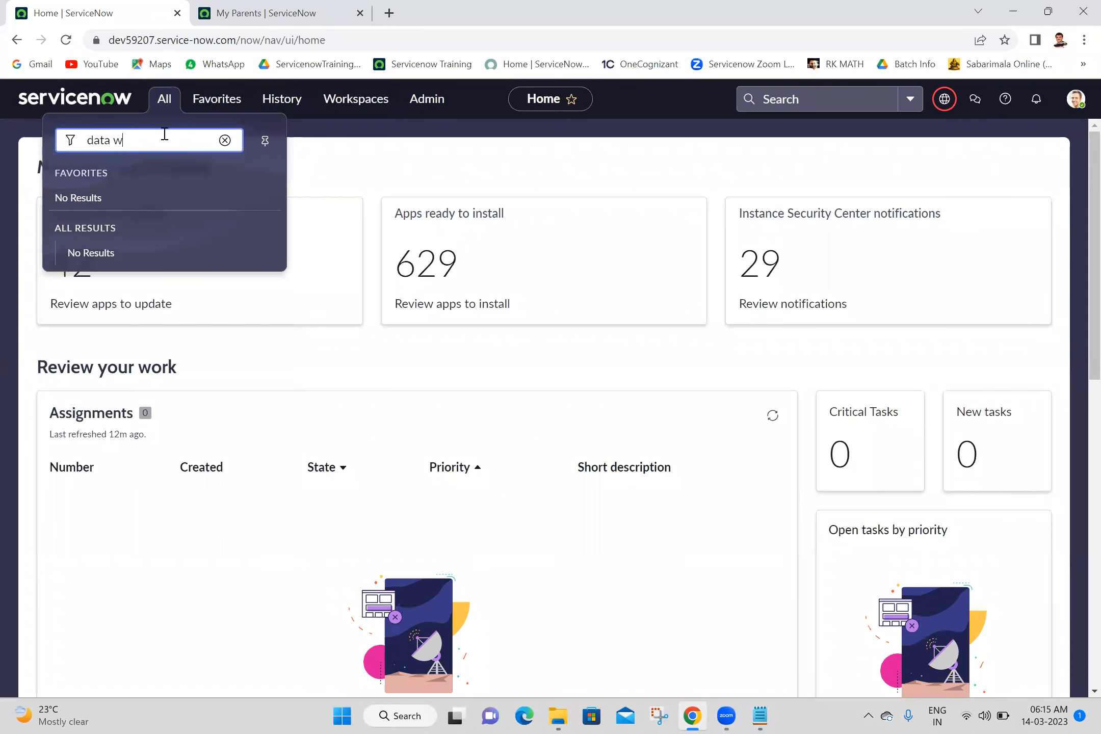
{"action": "type", "text": "source"}
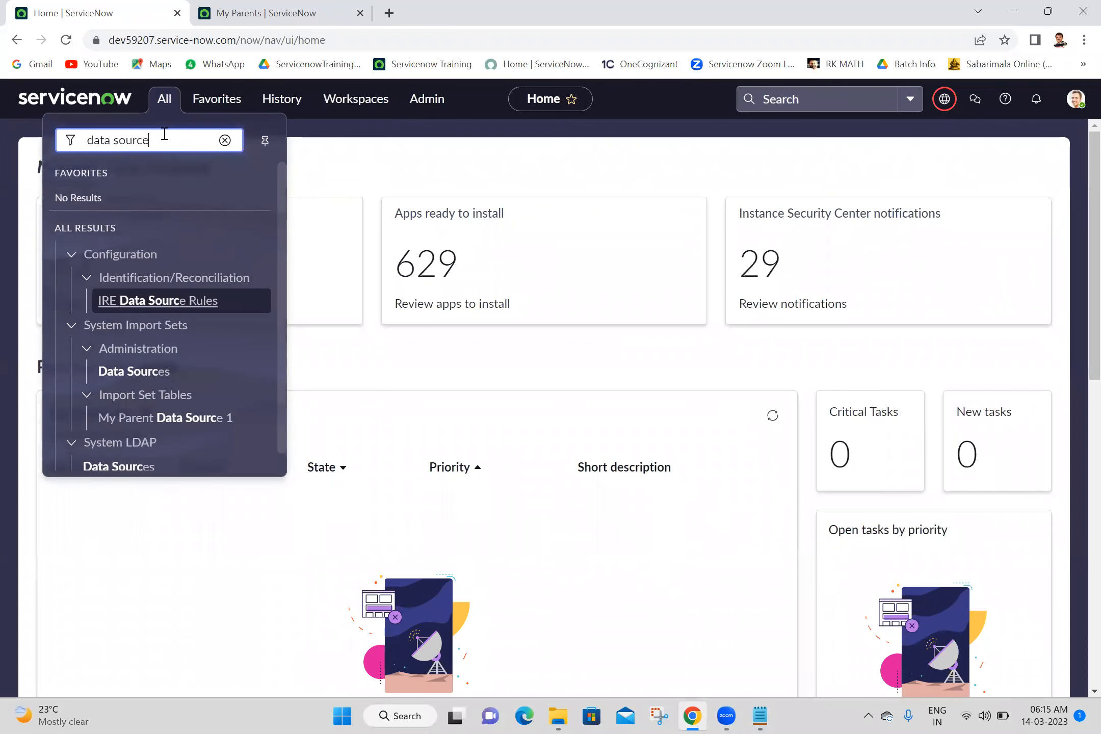
{"action": "middle_click", "coordinate": [151, 373]}
{"action": "left_click", "coordinate": [305, 6]}
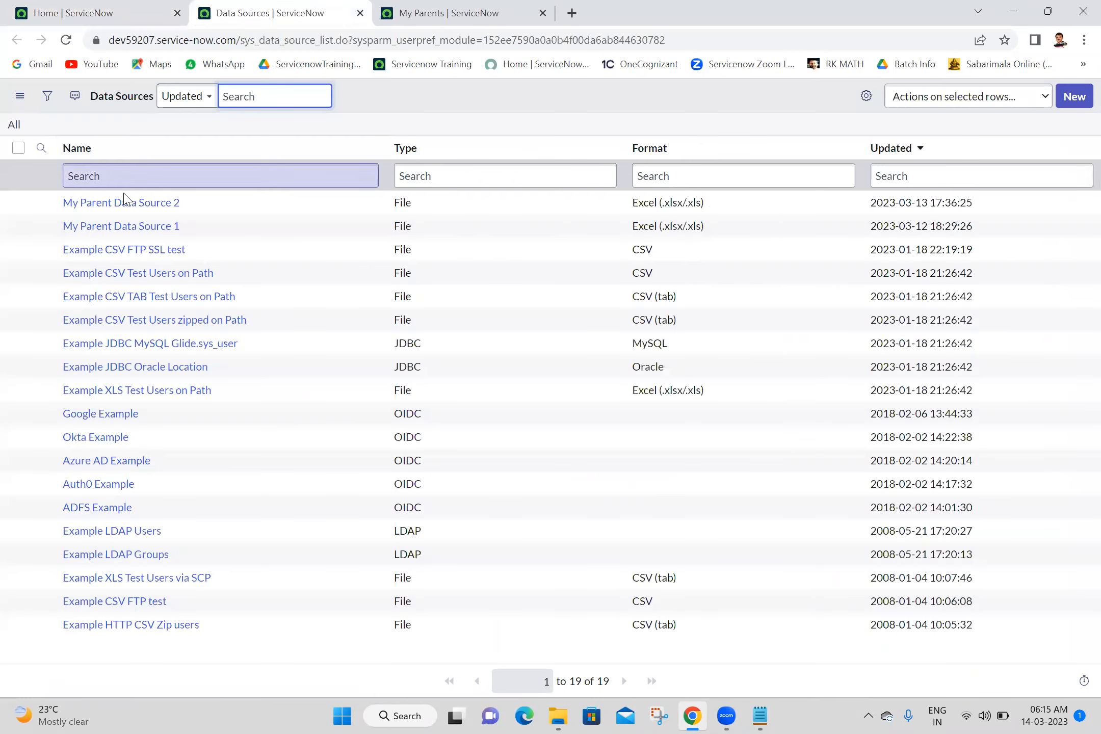
{"action": "left_click", "coordinate": [133, 204]}
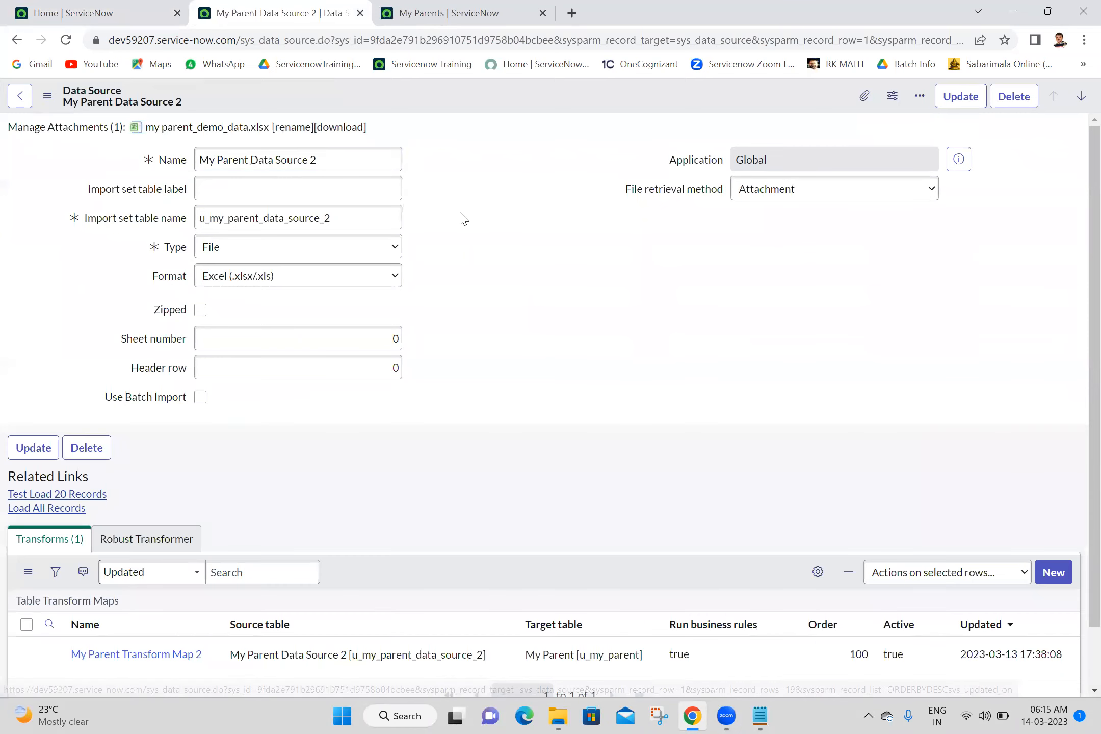
Load all records of My Parent Data Source 2 and run the transform on the loaded import set
{"action": "left_click", "coordinate": [60, 509]}
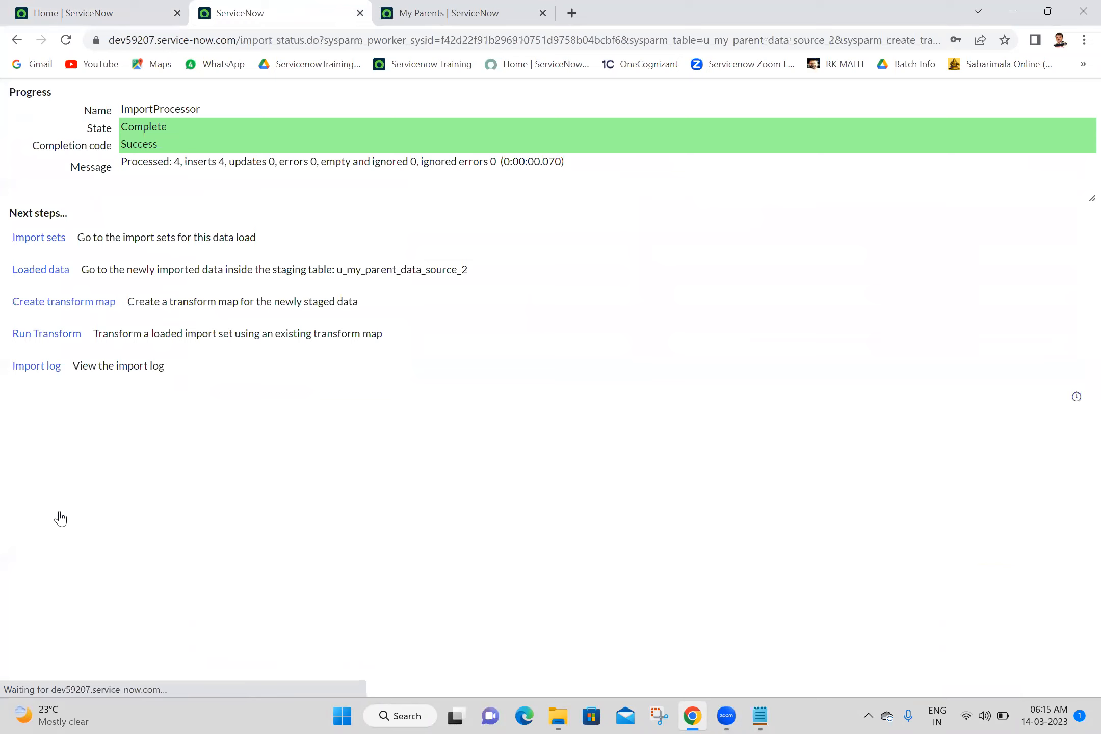
{"action": "left_click", "coordinate": [56, 336]}
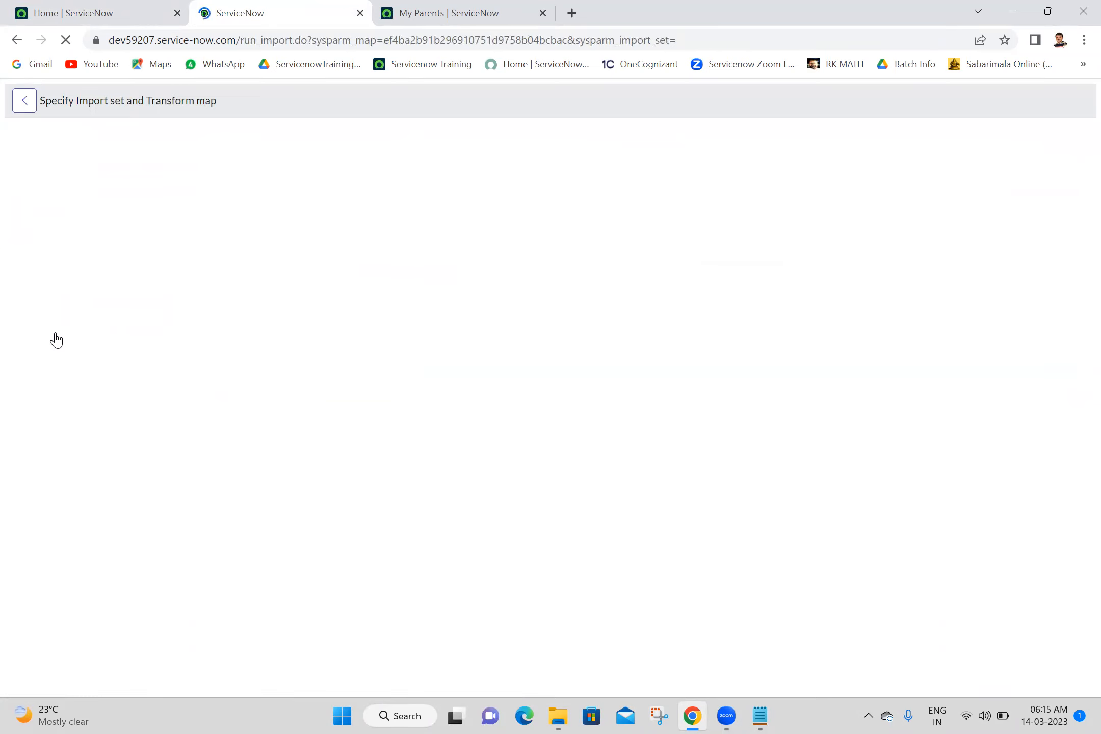
{"action": "left_click", "coordinate": [69, 377]}
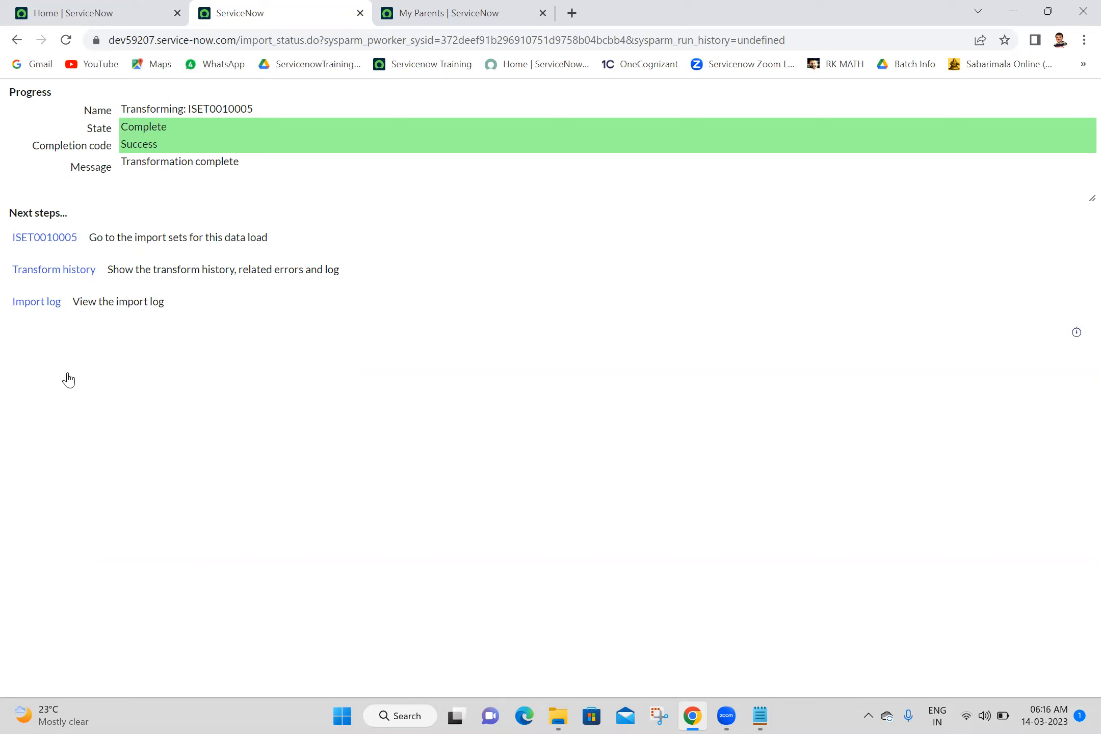
Open the transform history of import set ISET0010005 in a new tab, examine its run record's insert, update and ignored counts, and close it
{"action": "middle_click", "coordinate": [54, 274]}
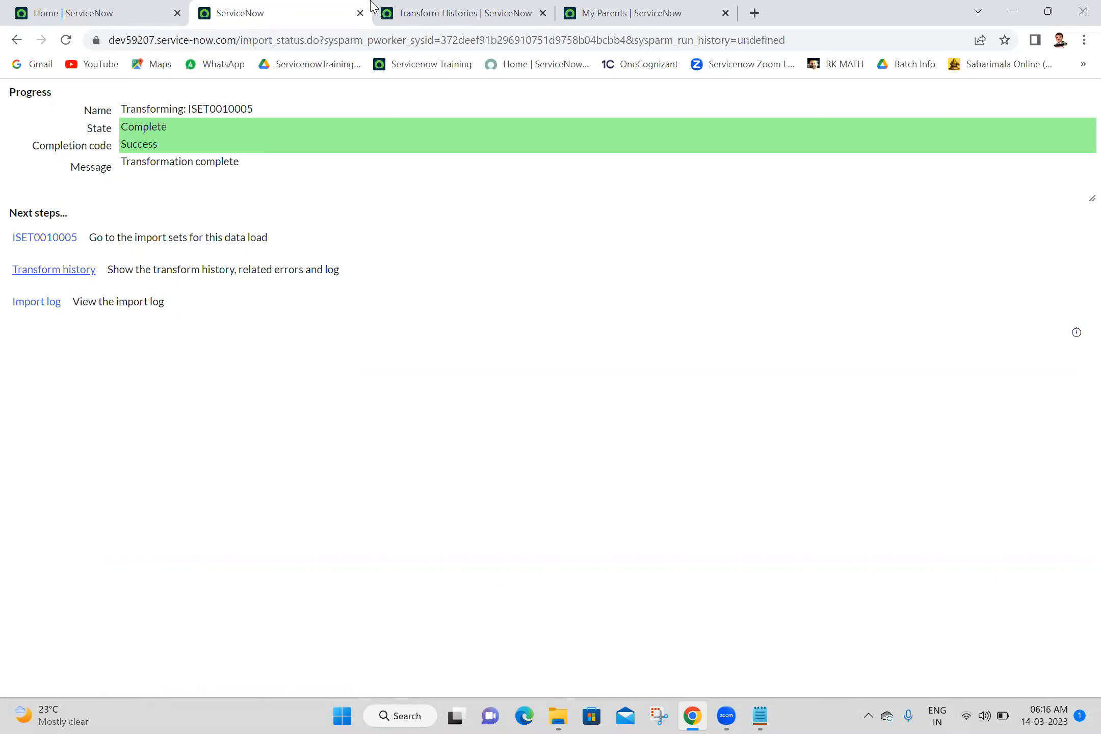
{"action": "left_click", "coordinate": [442, 11]}
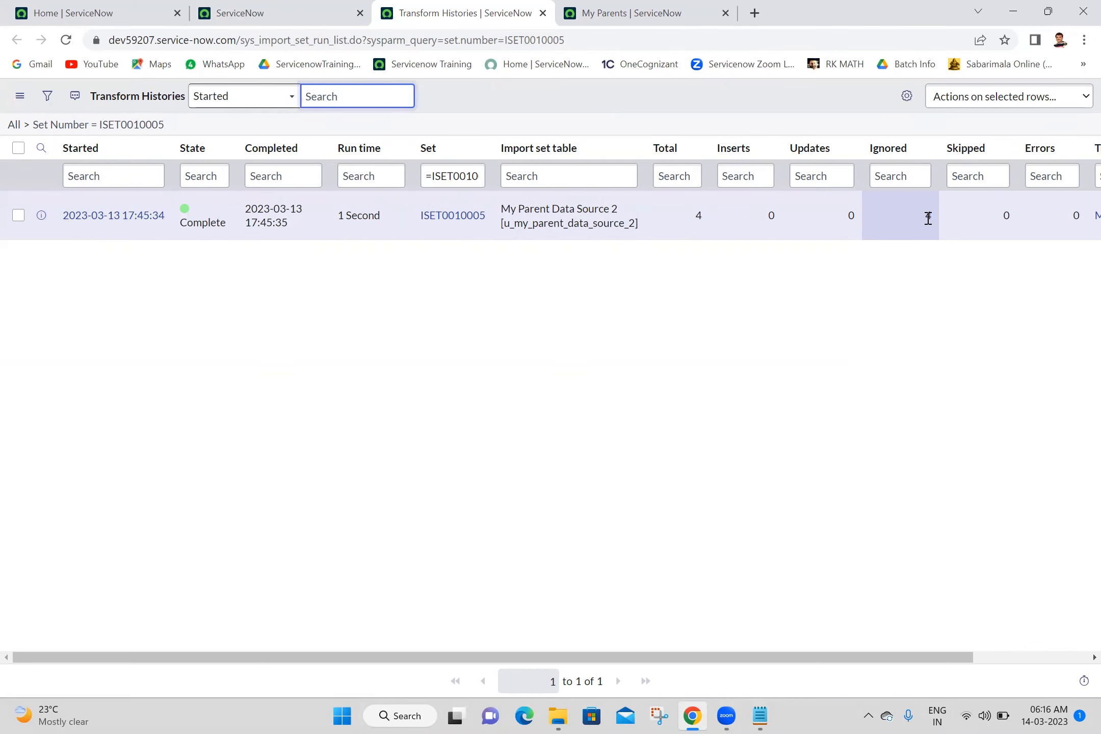
{"action": "left_click", "coordinate": [130, 219]}
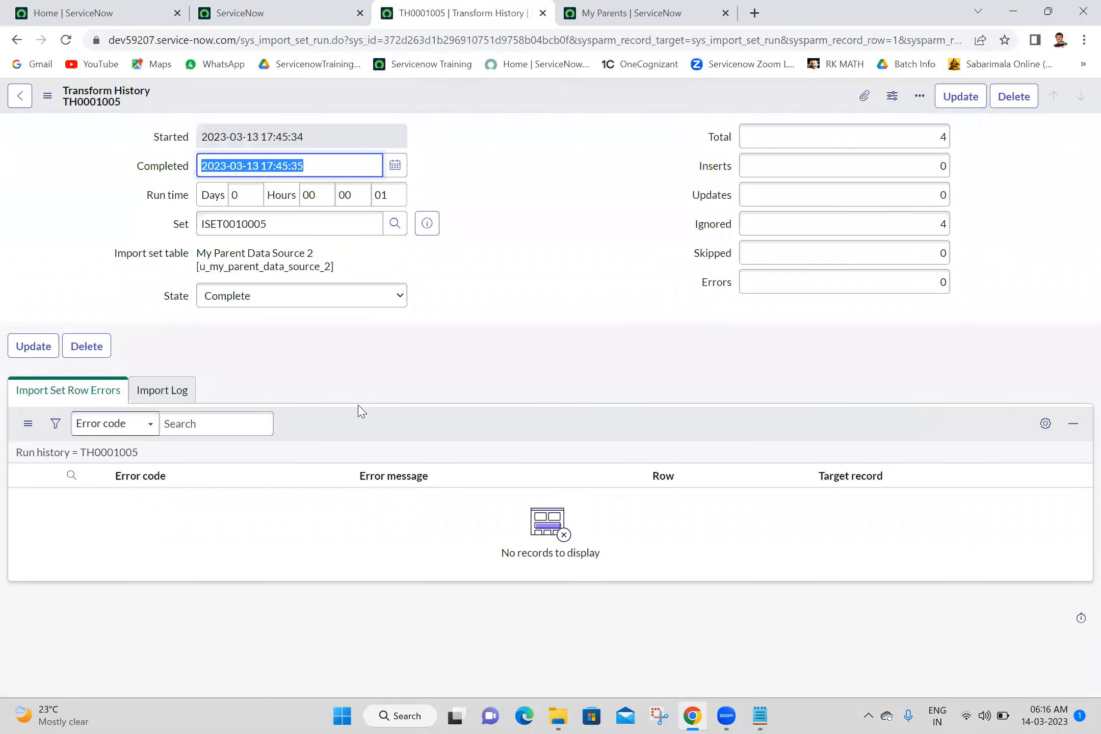
{"action": "left_click", "coordinate": [543, 13]}
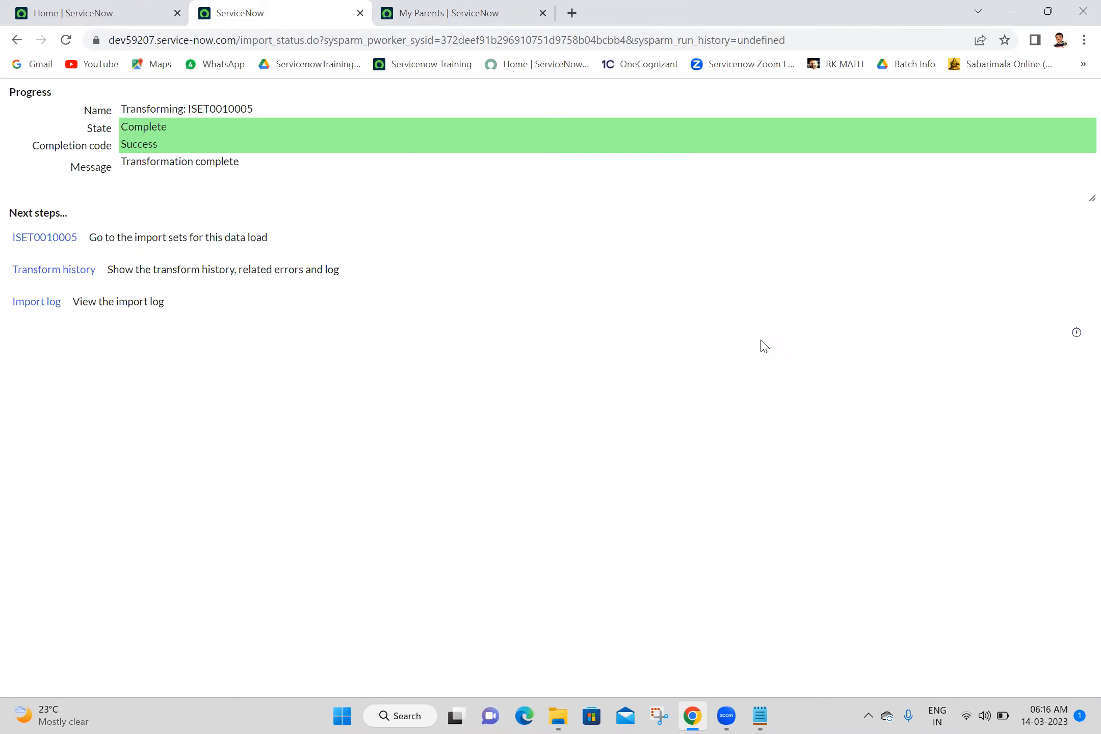
Open the my parent_demo_data workbook from the desktop and change the Identification in cell B2 to Female
{"action": "left_click", "coordinate": [1081, 716]}
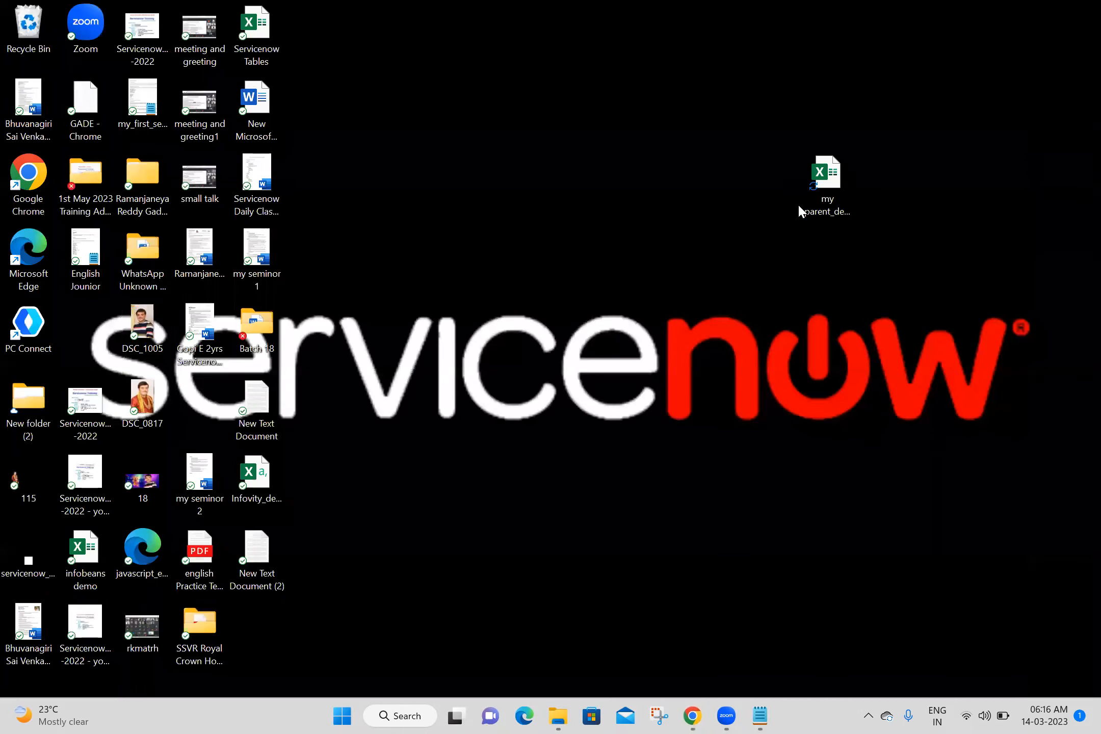
{"action": "double_click", "coordinate": [817, 201]}
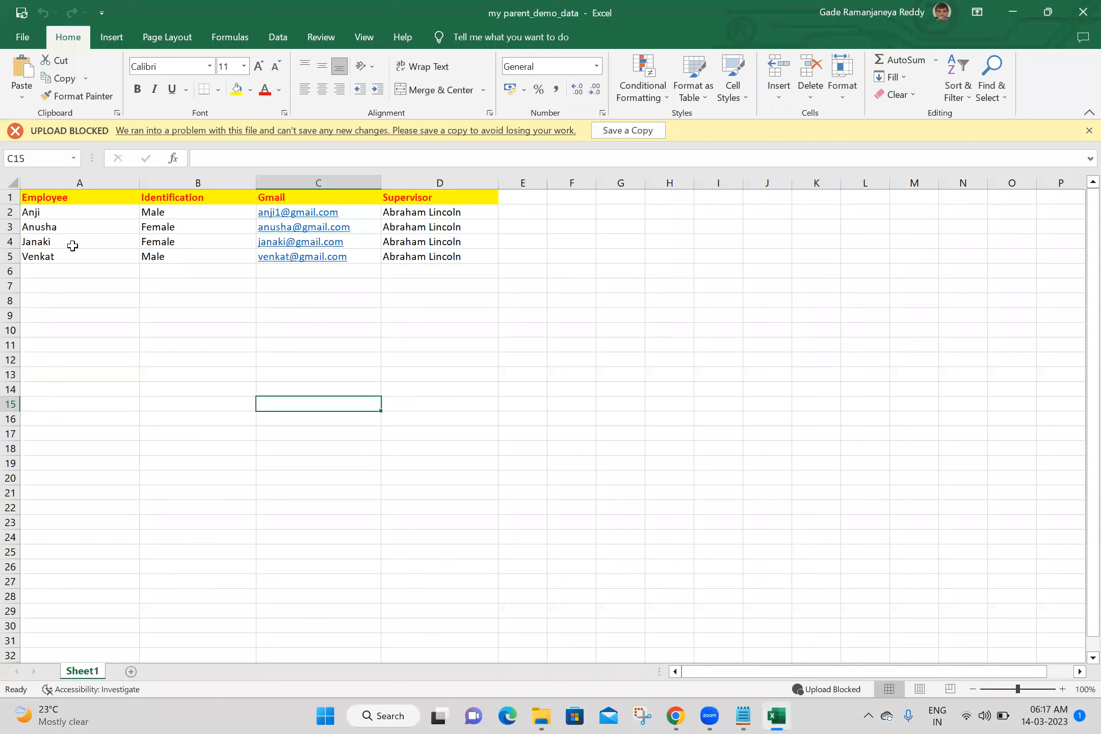
{"action": "left_click", "coordinate": [187, 213]}
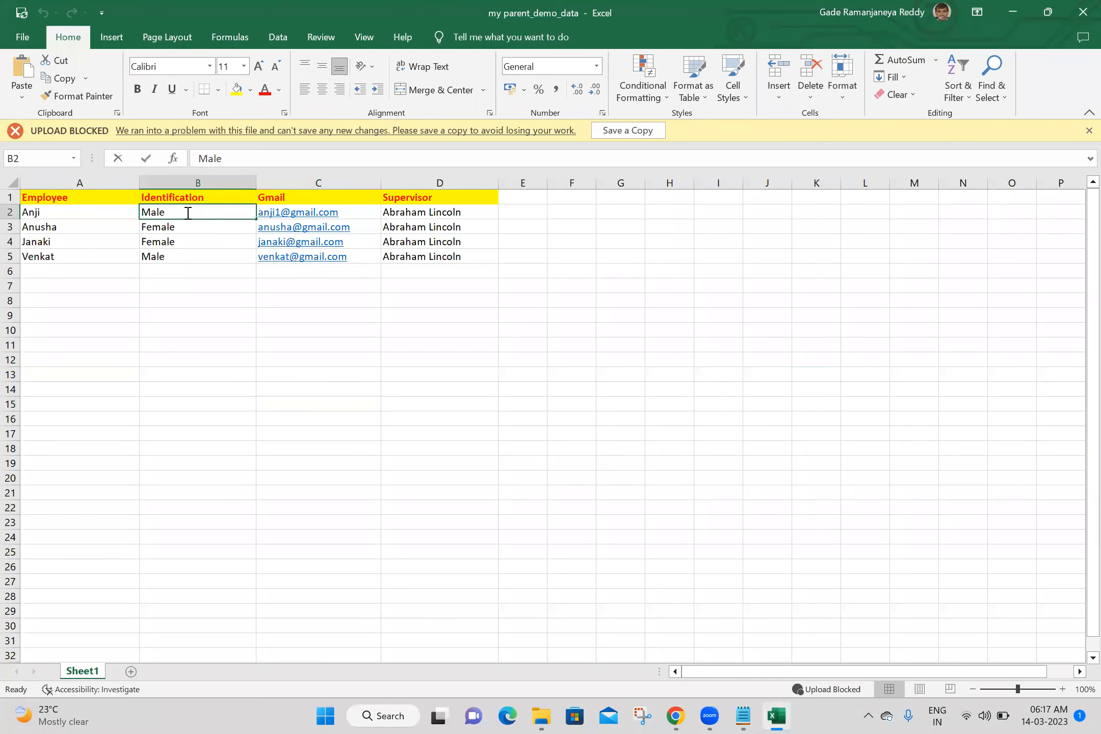
{"action": "double_click", "coordinate": [187, 213]}
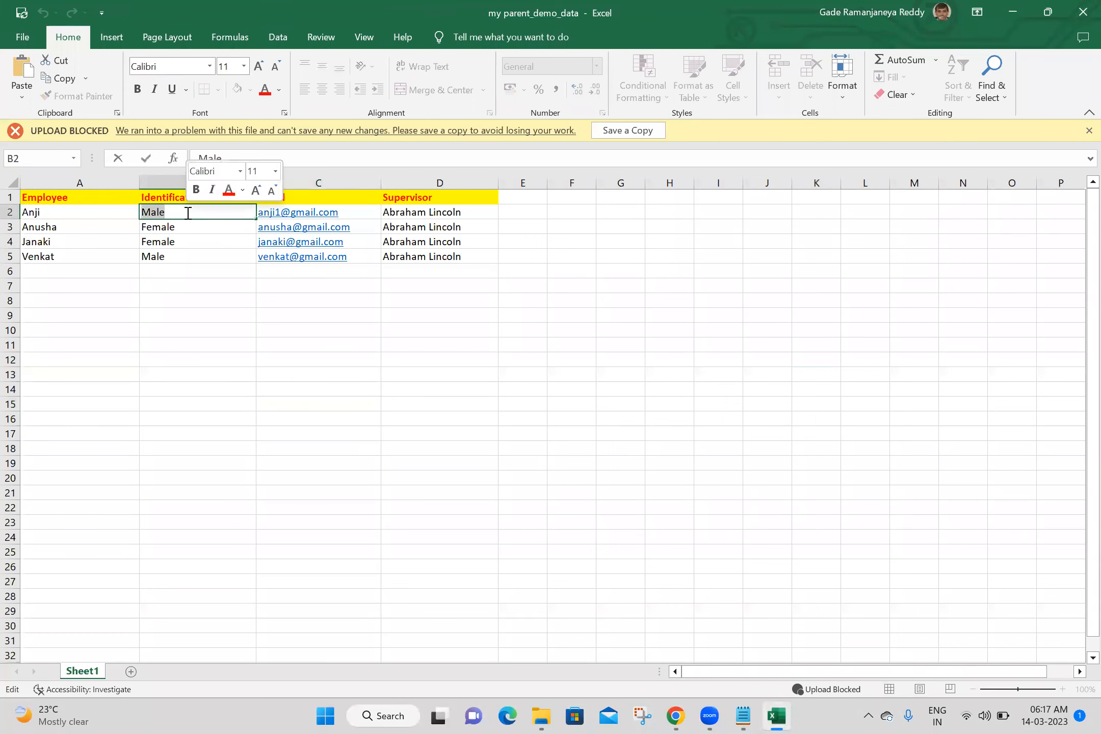
{"action": "type", "text": "Femal"}
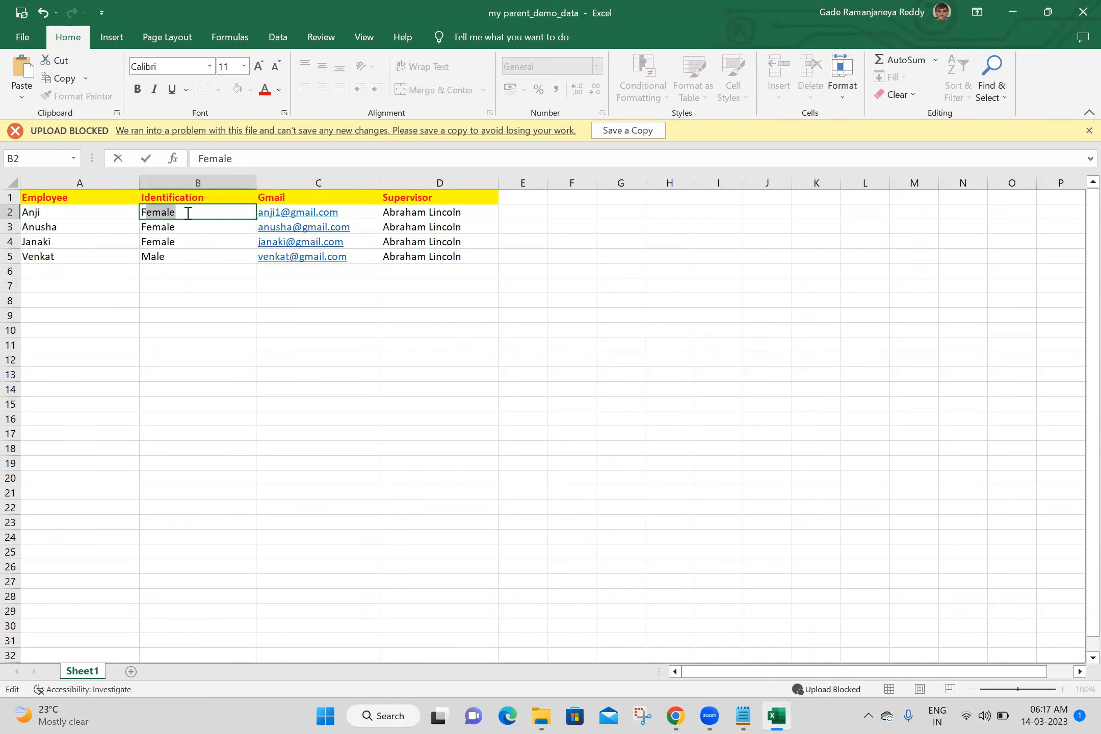
{"action": "left_click", "coordinate": [528, 376]}
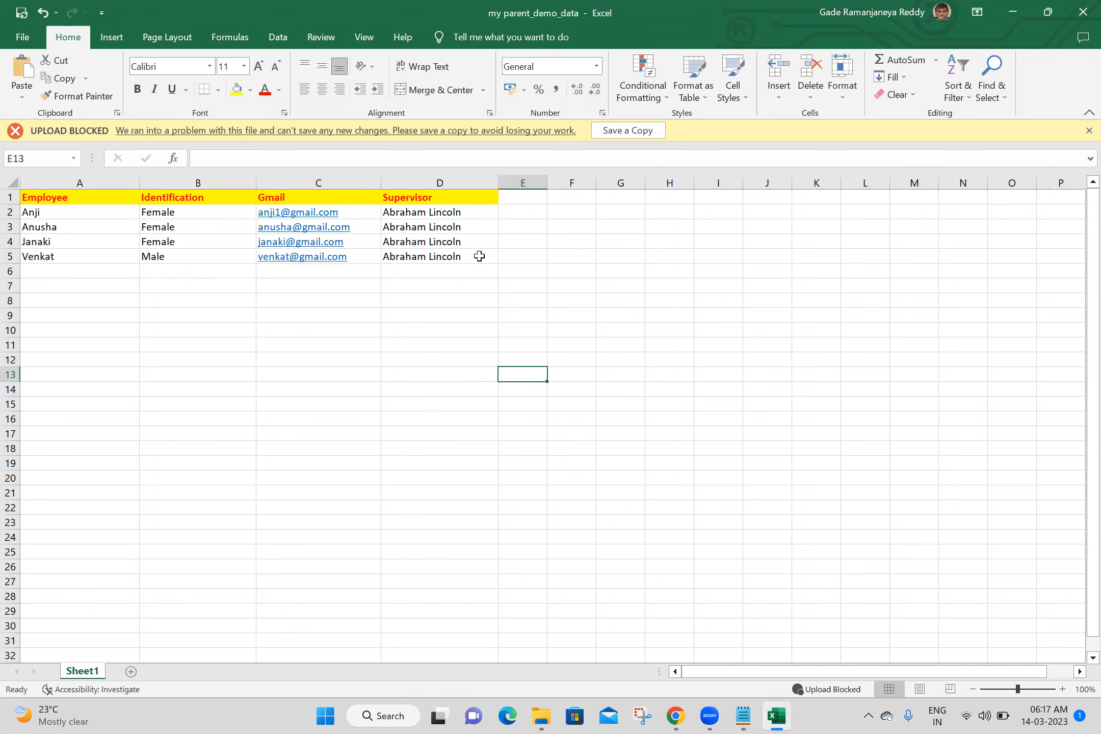
Insert a 1 just before the @ sign of the Gmail address in cell C5
{"action": "left_click", "coordinate": [362, 256]}
{"action": "key", "text": "F2"}
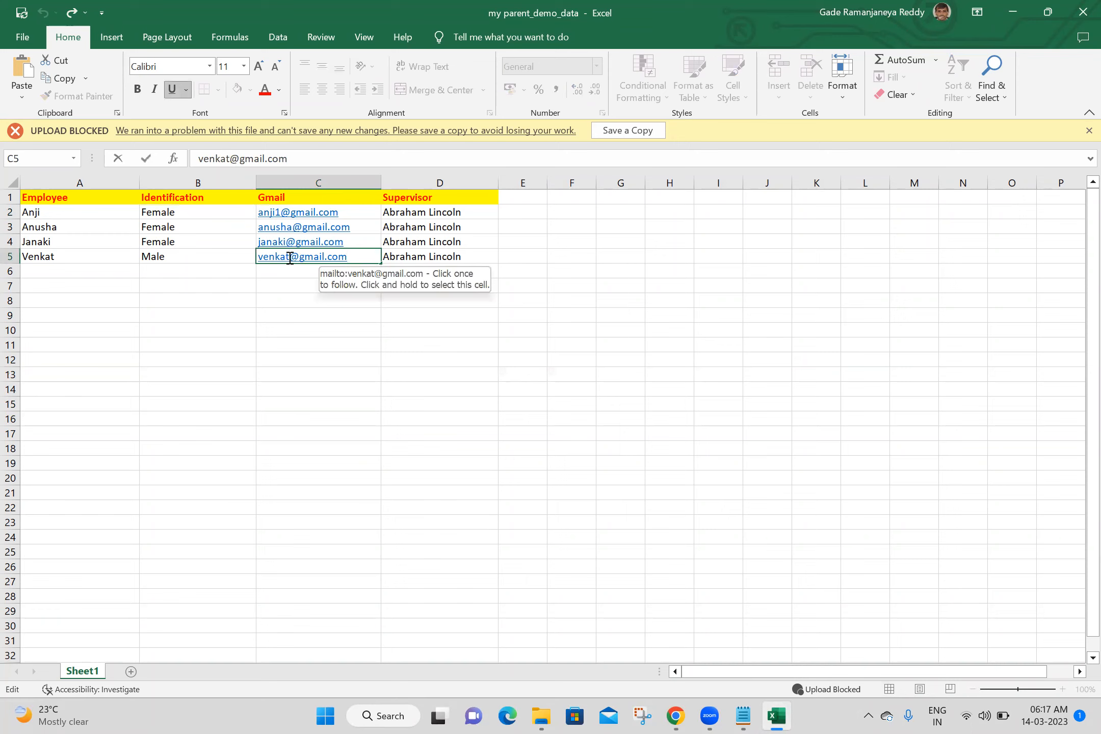
{"action": "left_click", "coordinate": [289, 258]}
{"action": "type", "text": "1"}
{"action": "left_click", "coordinate": [418, 350]}
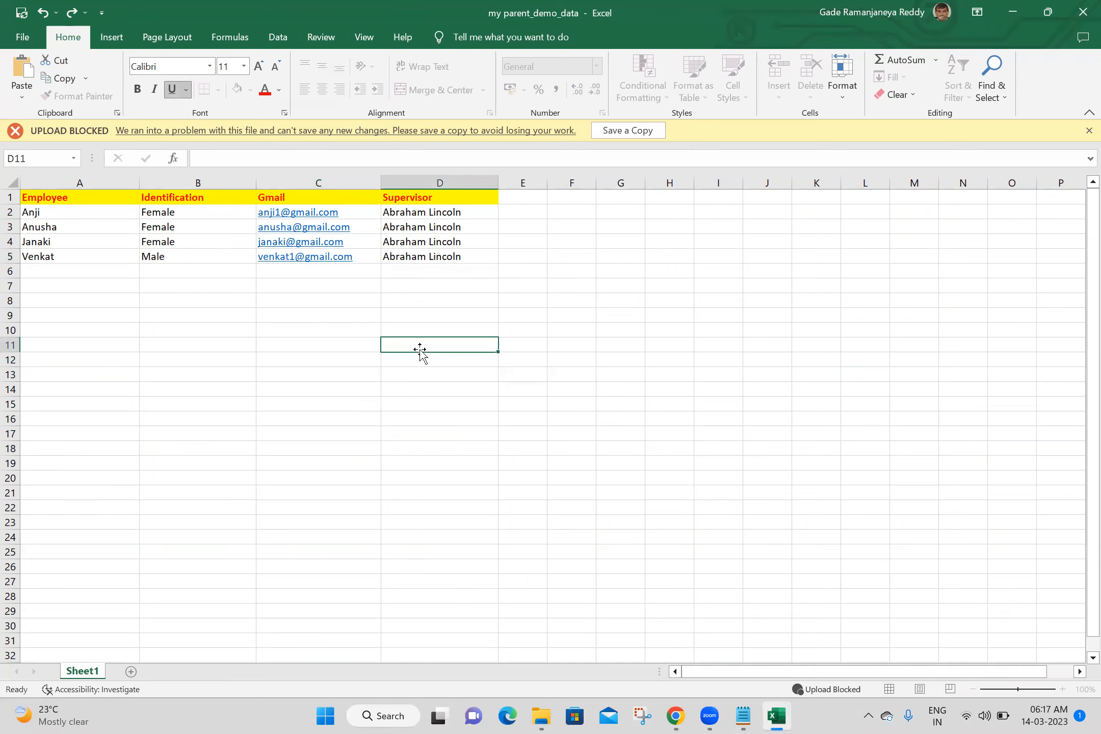
{"action": "left_click", "coordinate": [478, 232]}
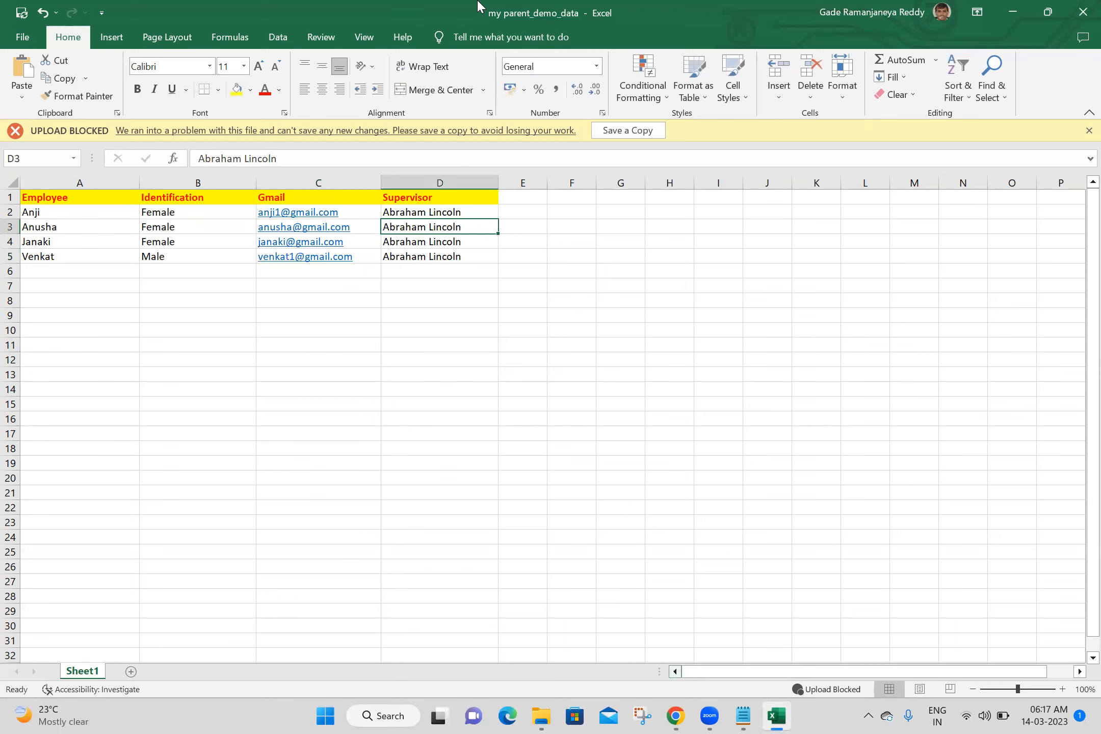
Switch to ServiceNow in the browser and open the Users list in a new tab with the navigator entry sys_user.LIST
{"action": "key", "text": "alt+Tab"}
{"action": "left_click", "coordinate": [166, 102]}
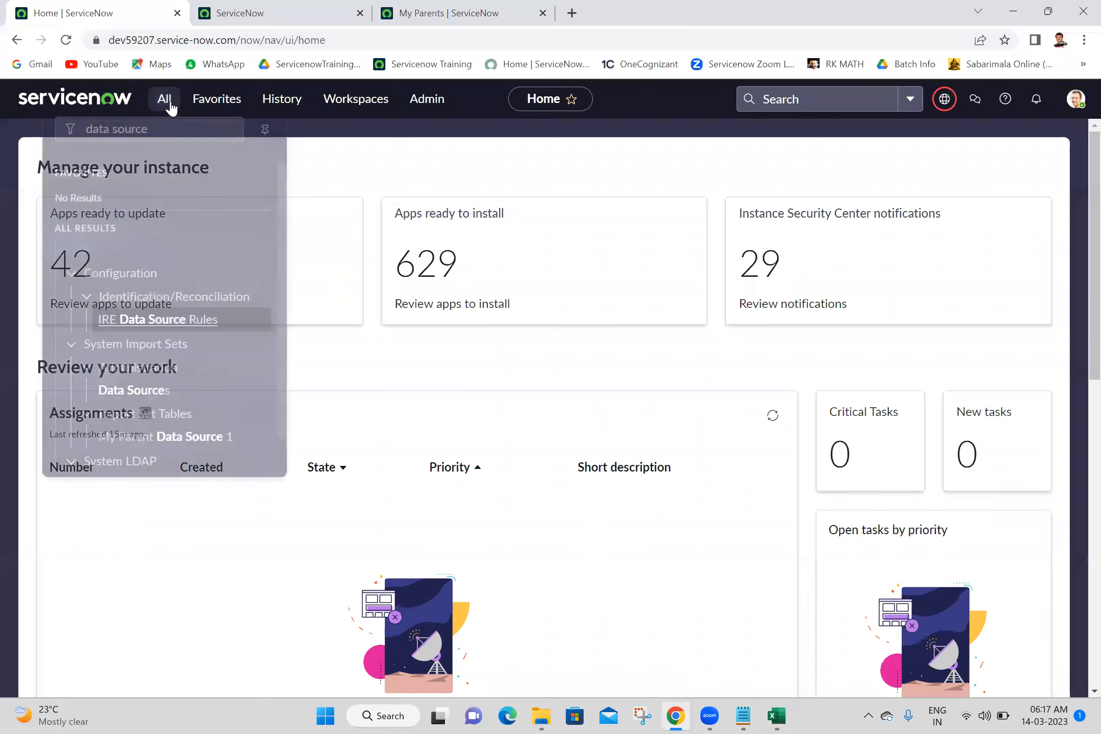
{"action": "triple_click", "coordinate": [168, 138]}
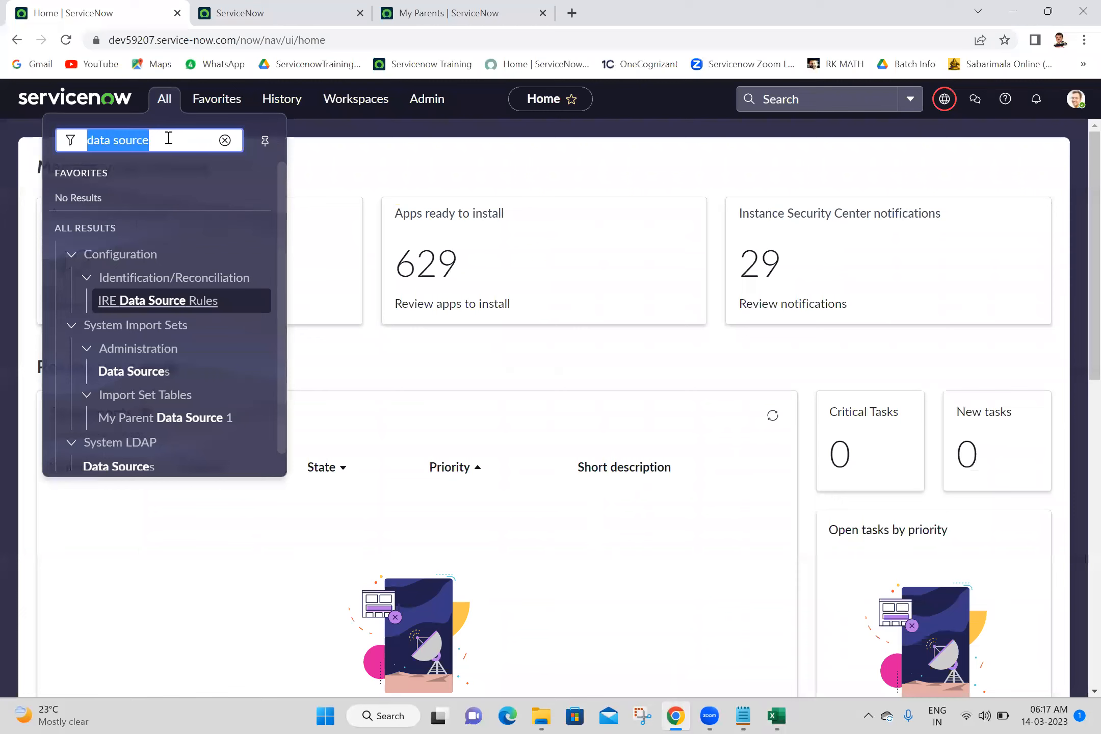
{"action": "type", "text": "sys_u7ser"}
{"action": "key", "text": "BackSpace"}
{"action": "key", "text": "BackSpace"}
{"action": "key", "text": "BackSpace"}
{"action": "key", "text": "BackSpace"}
{"action": "type", "text": "ser.LIST"}
{"action": "key", "text": "Return"}
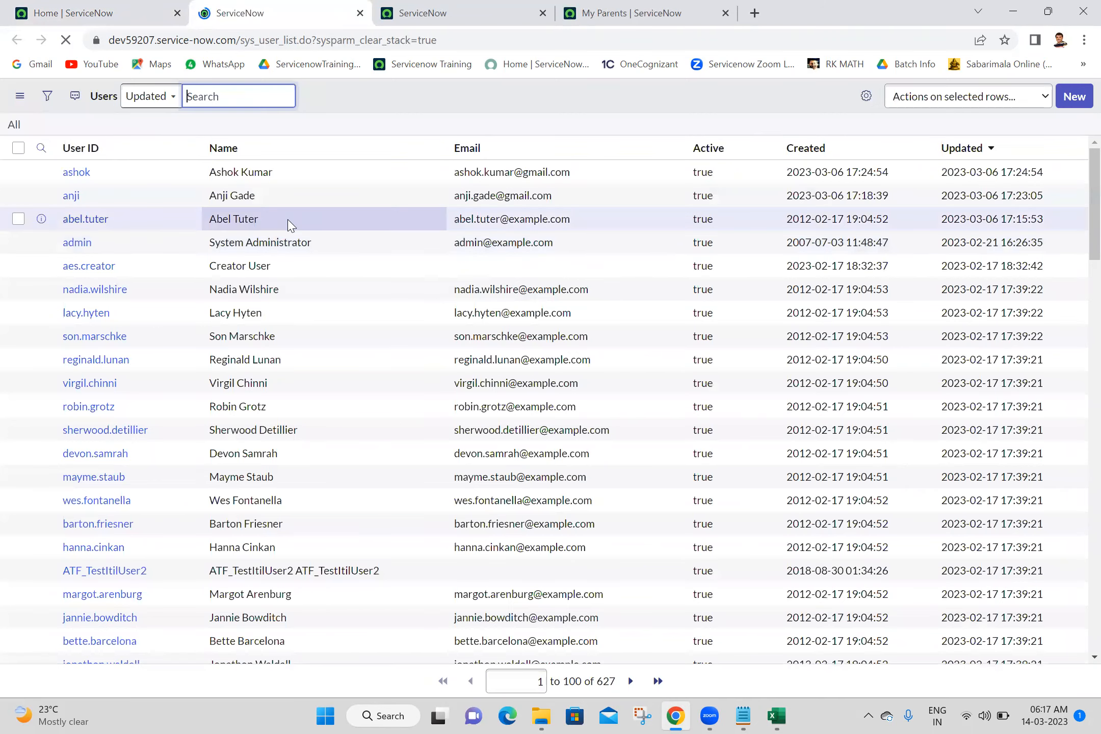
Copy the third listed user's full name and paste it over the Supervisor in cell D3 of the Excel workbook, without leading spaces
{"action": "left_click_drag", "start_coordinate": [288, 249], "coordinate": [199, 257]}
{"action": "key", "text": "ctrl+c"}
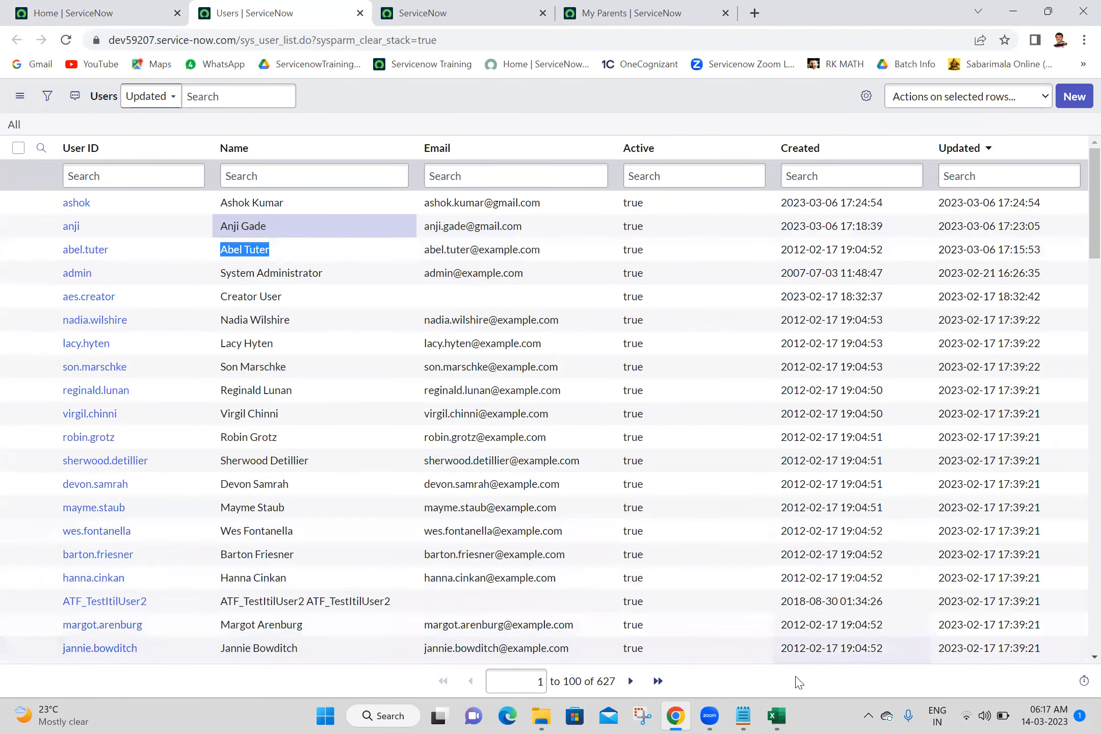
{"action": "left_click", "coordinate": [777, 716]}
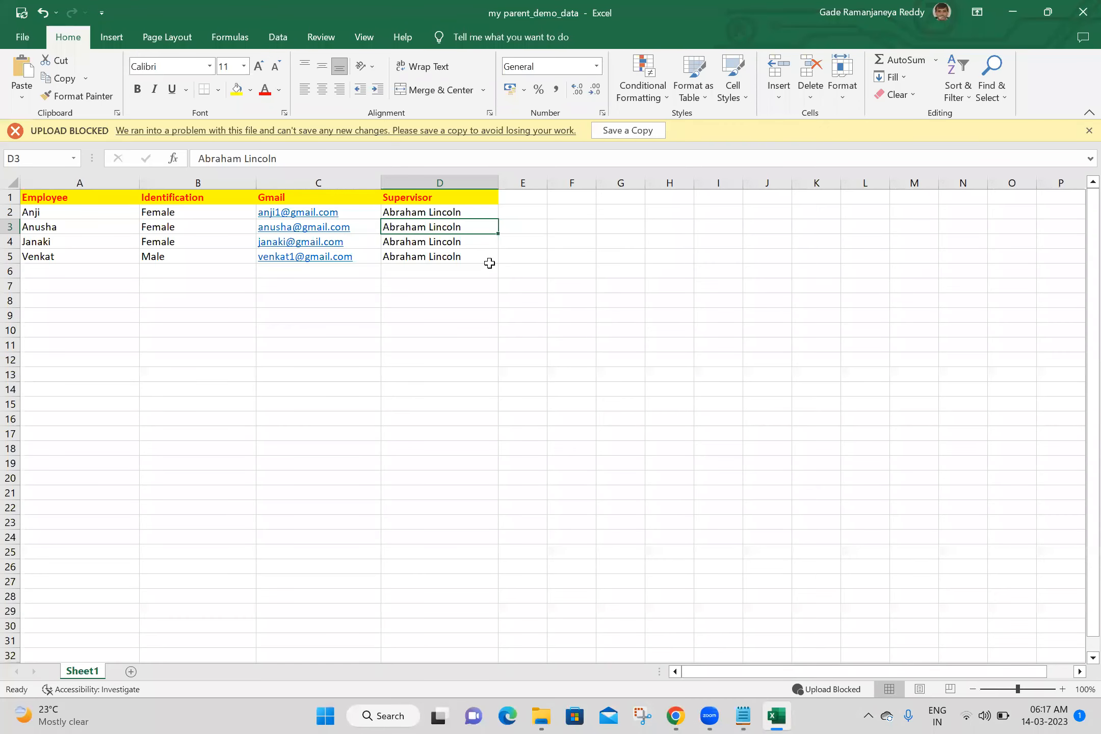
{"action": "double_click", "coordinate": [474, 227]}
{"action": "key", "text": "ctrl+shift+Left"}
{"action": "key", "text": "ctrl+shift+Left"}
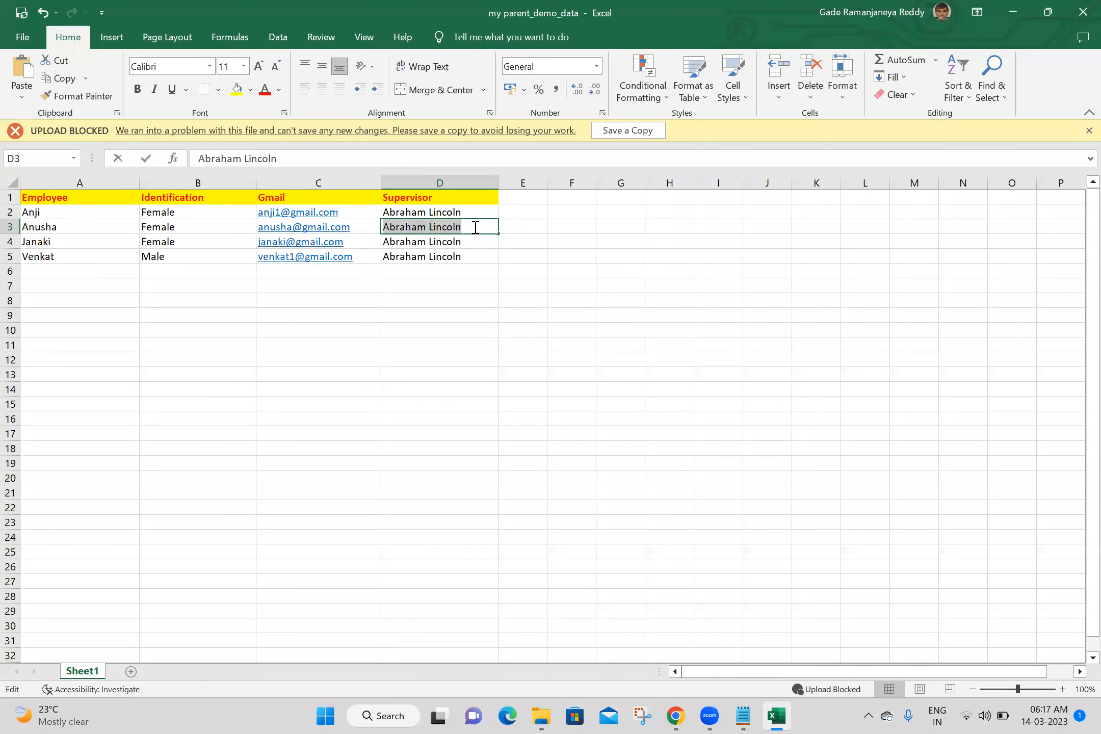
{"action": "key", "text": "ctrl+v"}
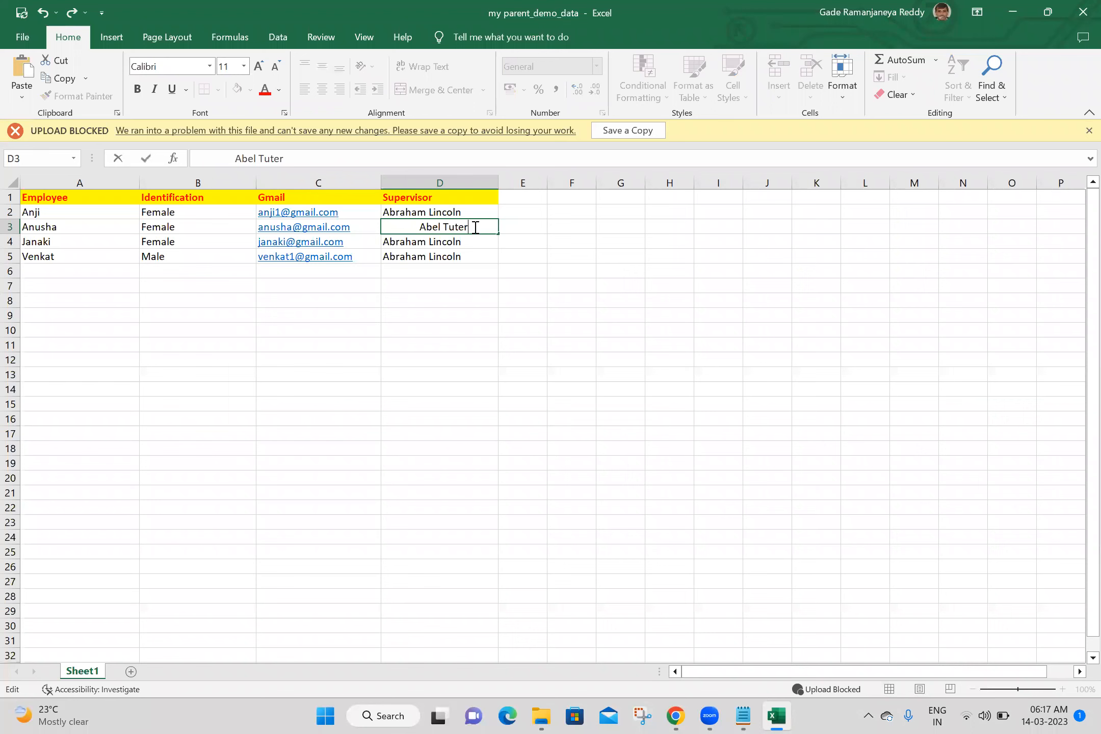
{"action": "left_click", "coordinate": [421, 225]}
{"action": "key", "text": "BackSpace"}
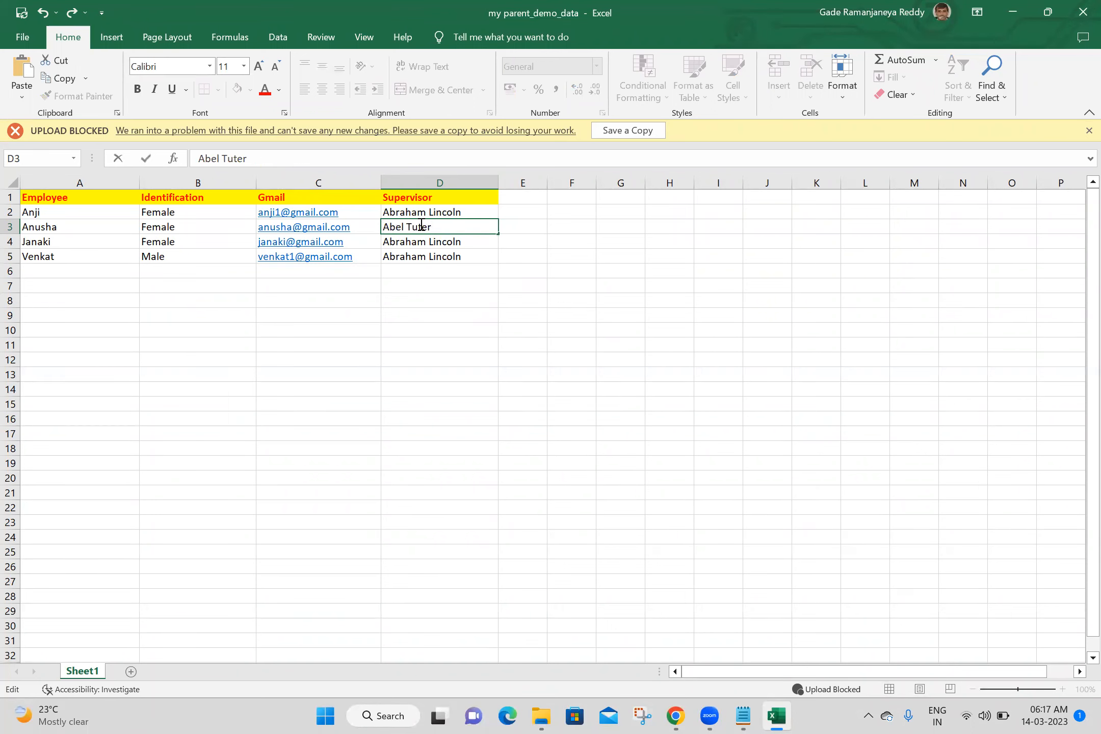
{"action": "left_click", "coordinate": [672, 363]}
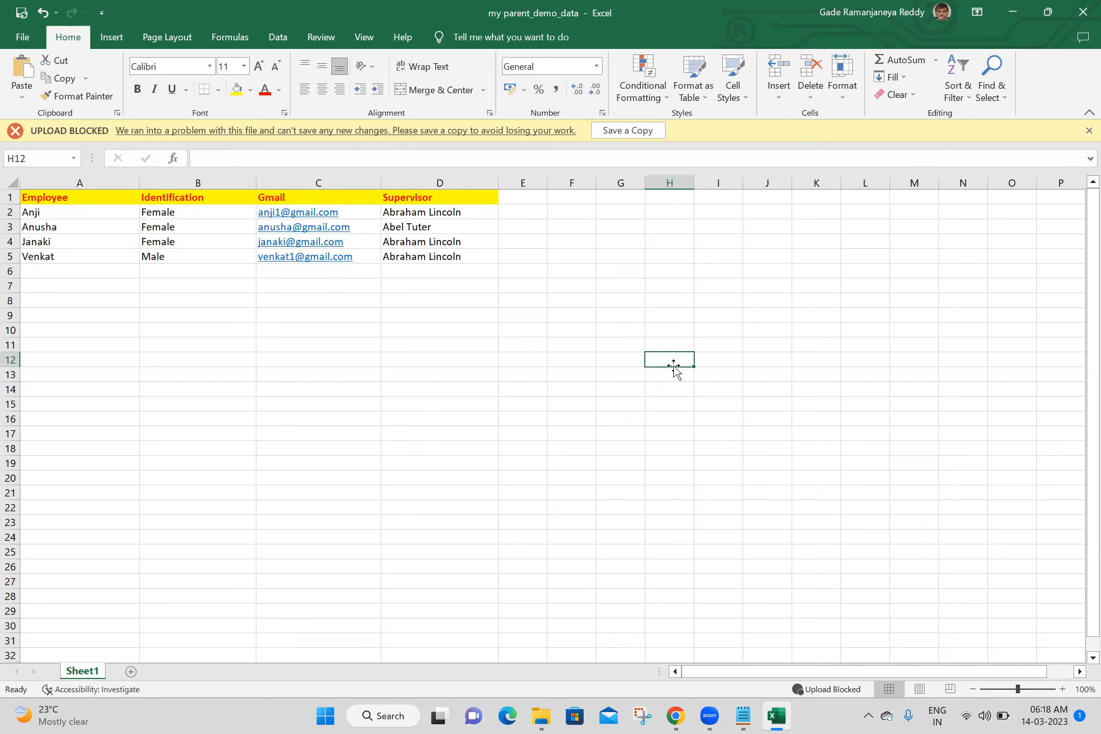
Append 1 to the Employee name in cell A4 and close the my parent_demo_data workbook
{"action": "left_click", "coordinate": [69, 240]}
{"action": "double_click", "coordinate": [68, 240]}
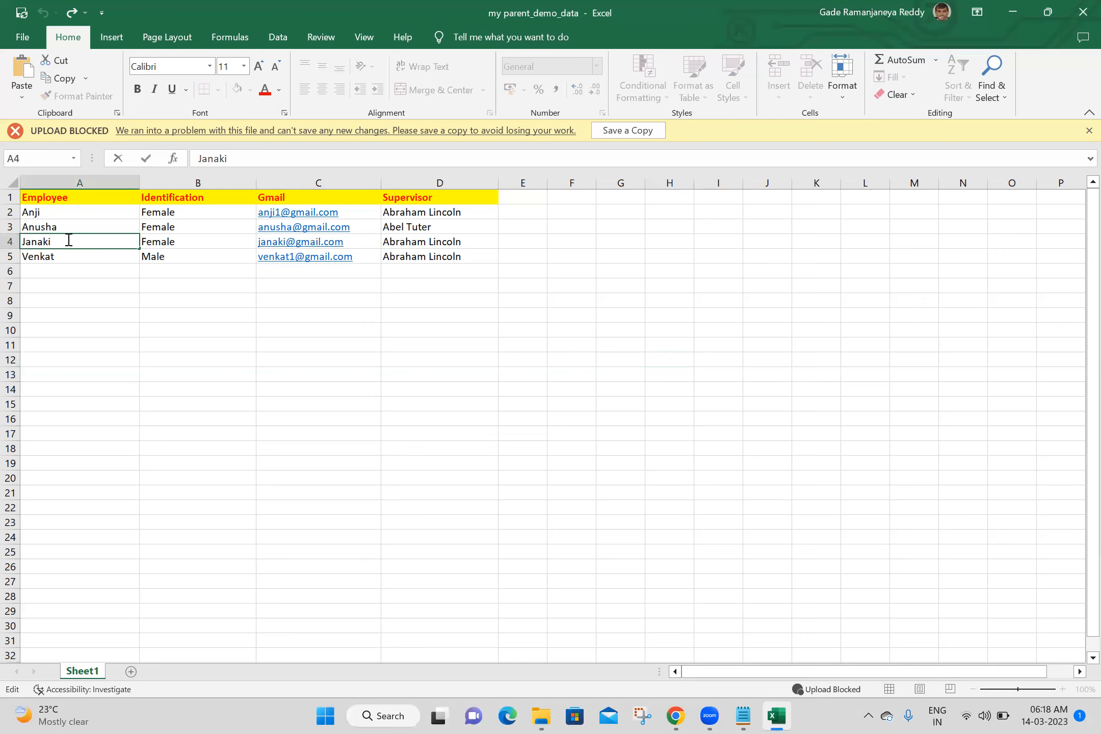
{"action": "type", "text": "1"}
{"action": "left_click", "coordinate": [388, 461]}
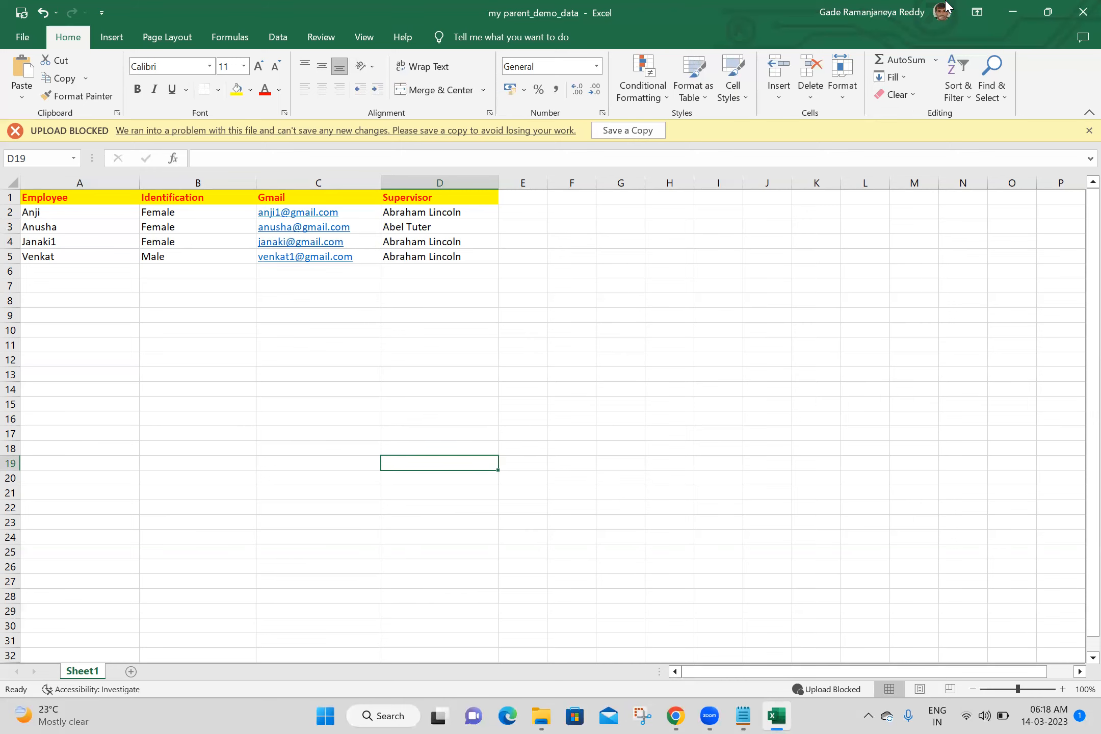
{"action": "left_click", "coordinate": [1082, 9]}
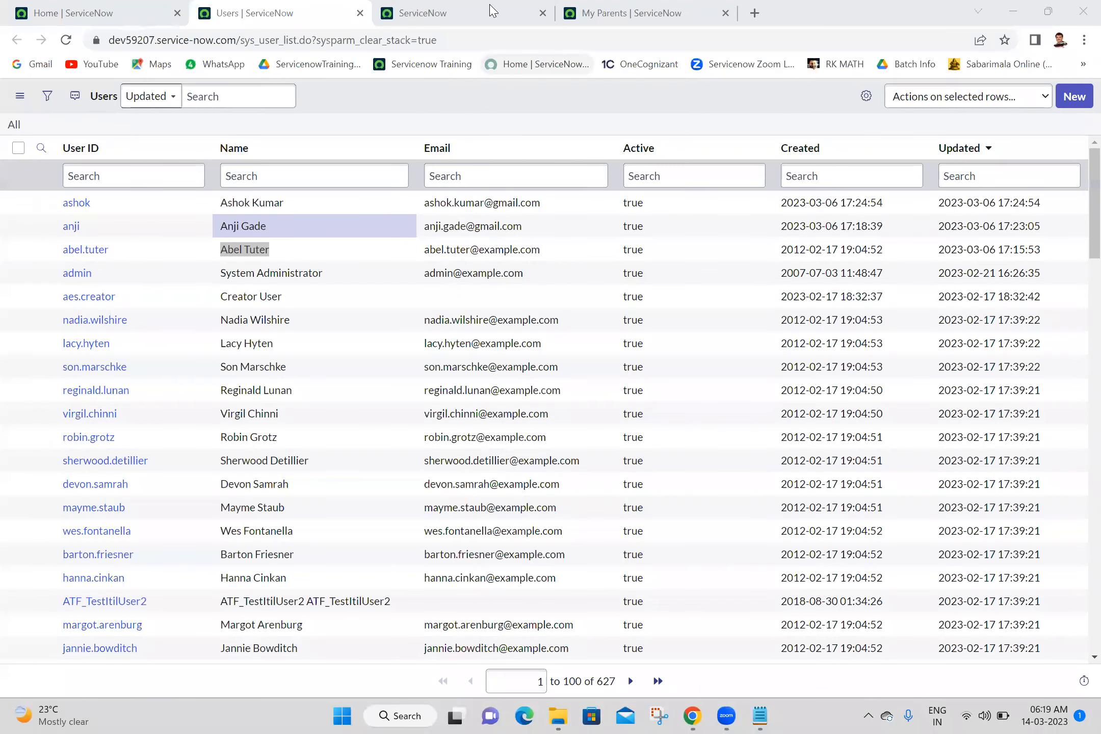
Close the Users list tab and the adjacent ServiceNow tab, and reload the My Parents list
{"action": "left_click", "coordinate": [172, 7]}
{"action": "left_click", "coordinate": [339, 7]}
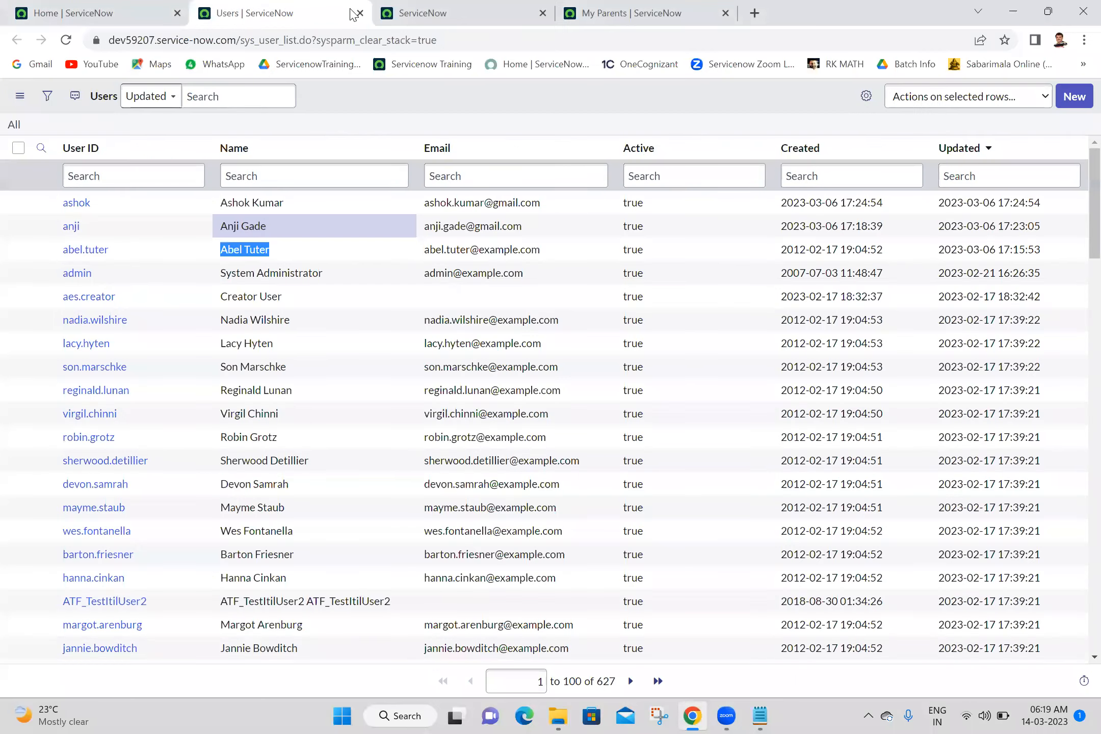
{"action": "left_click", "coordinate": [360, 12]}
{"action": "left_click", "coordinate": [360, 13]}
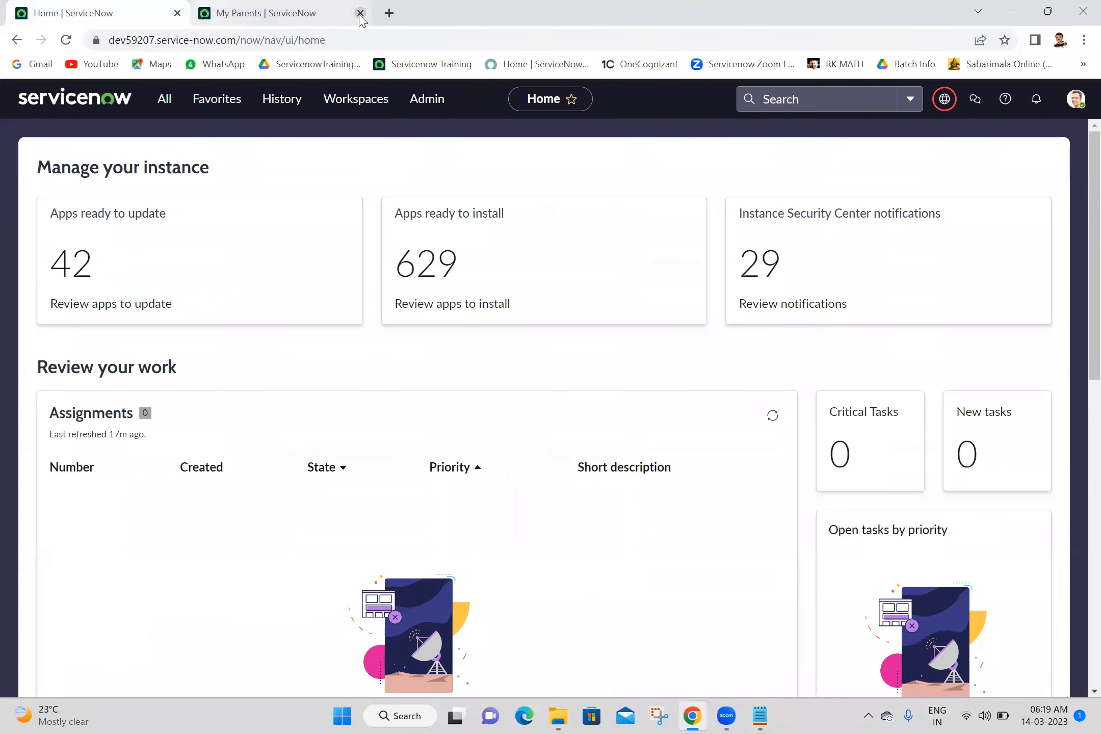
{"action": "left_click", "coordinate": [255, 11]}
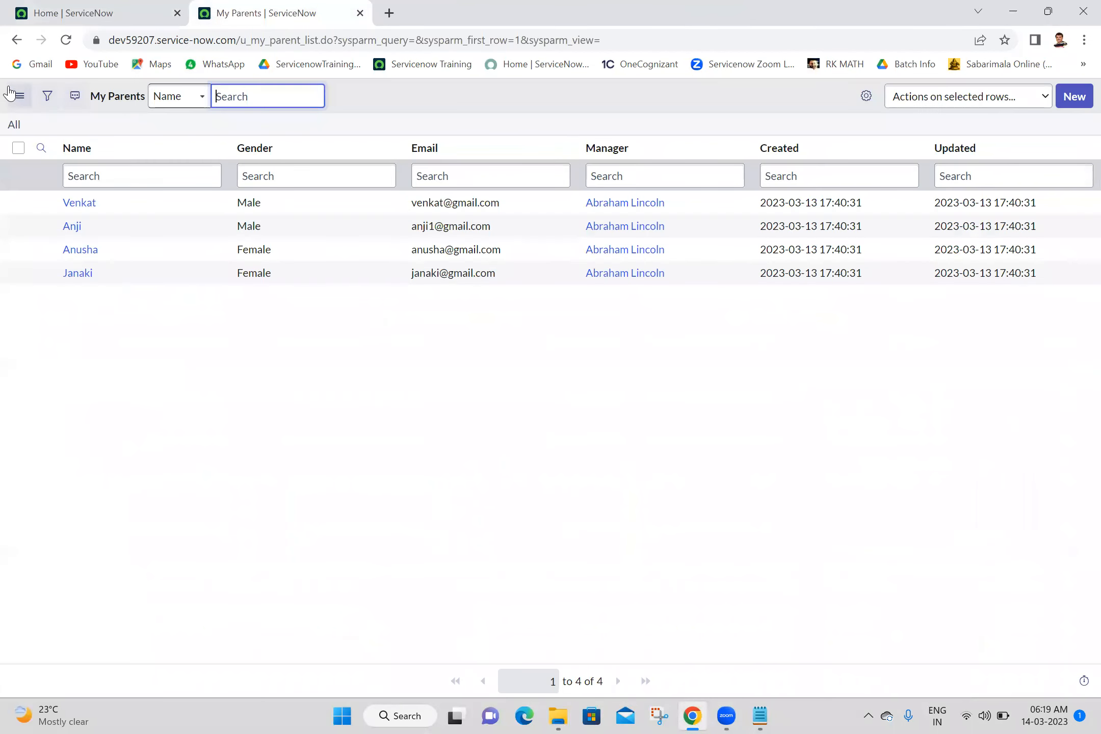
{"action": "left_click", "coordinate": [65, 40]}
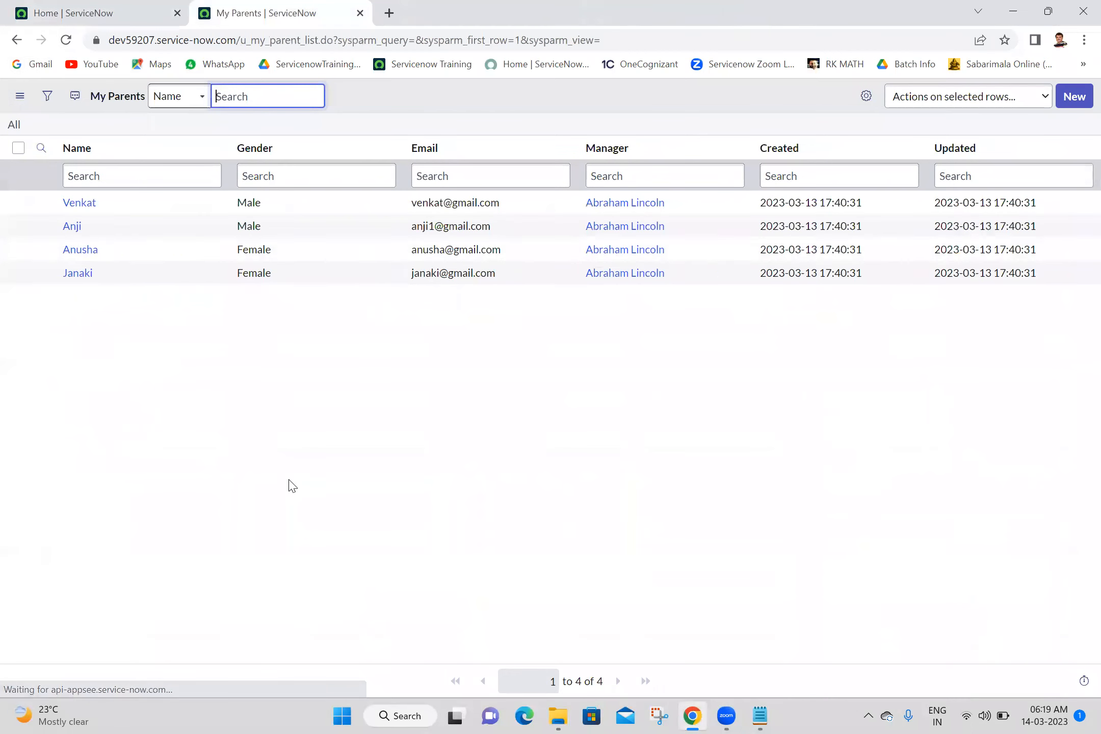
Find Data Sources under System Import Sets from the home page, open it in a new tab, and open My Parent Data Source 2
{"action": "left_click", "coordinate": [162, 8]}
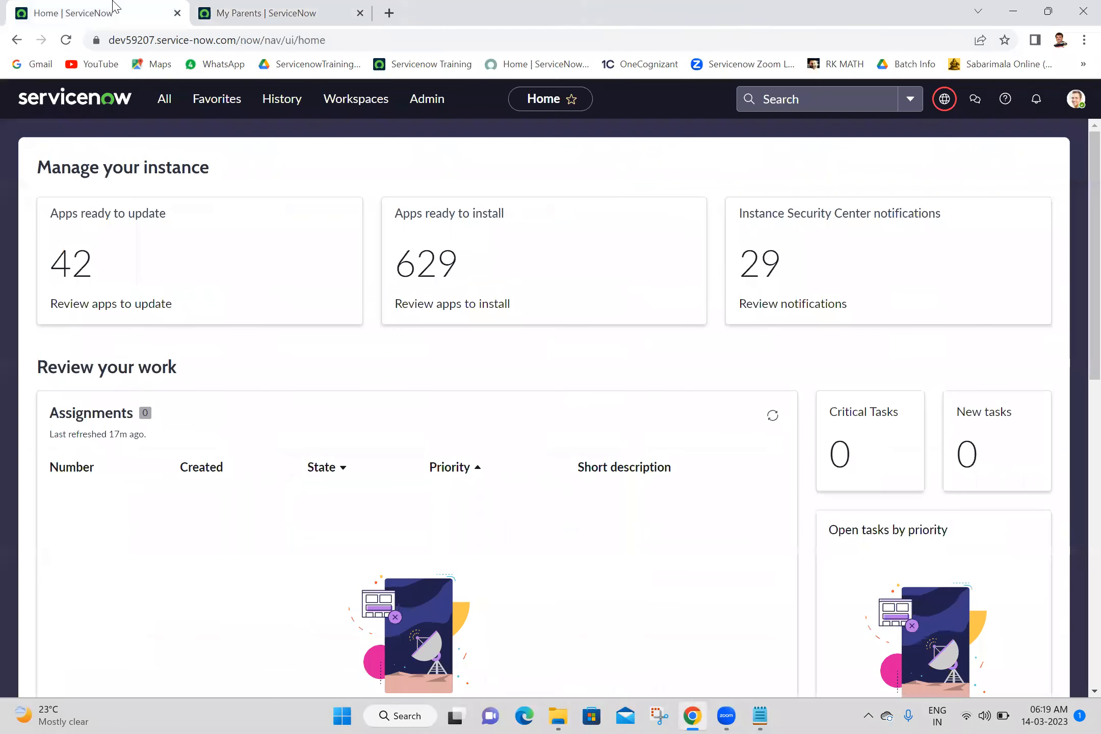
{"action": "left_click", "coordinate": [165, 102]}
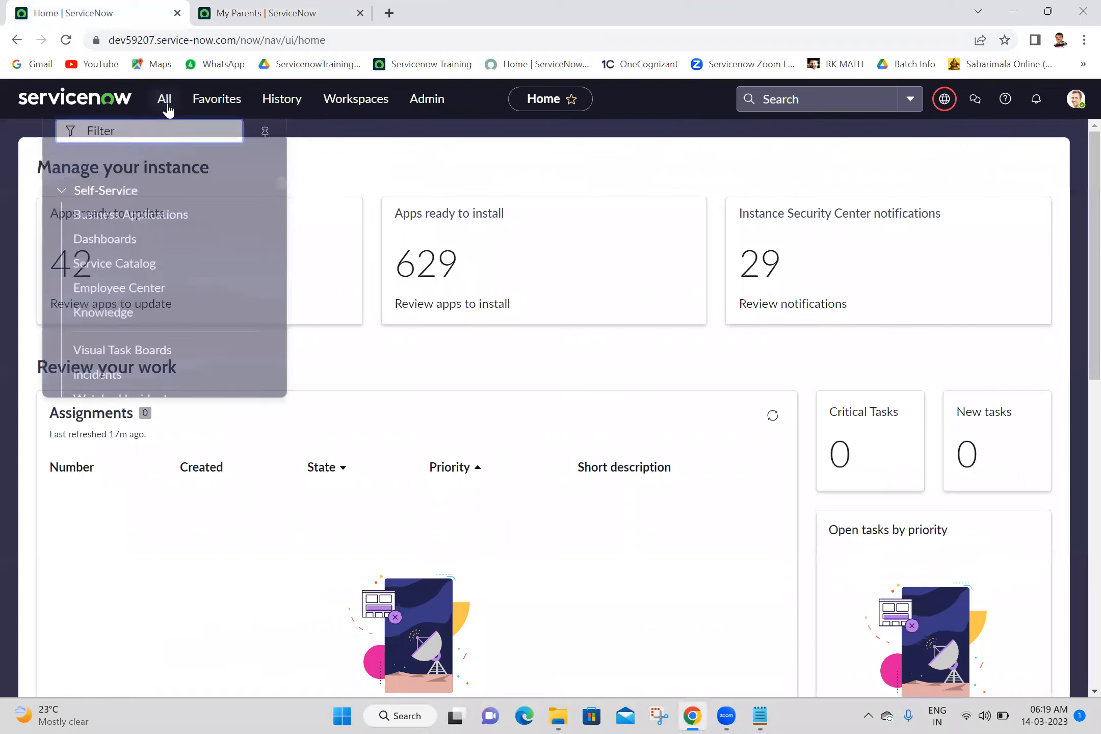
{"action": "type", "text": "data sio"}
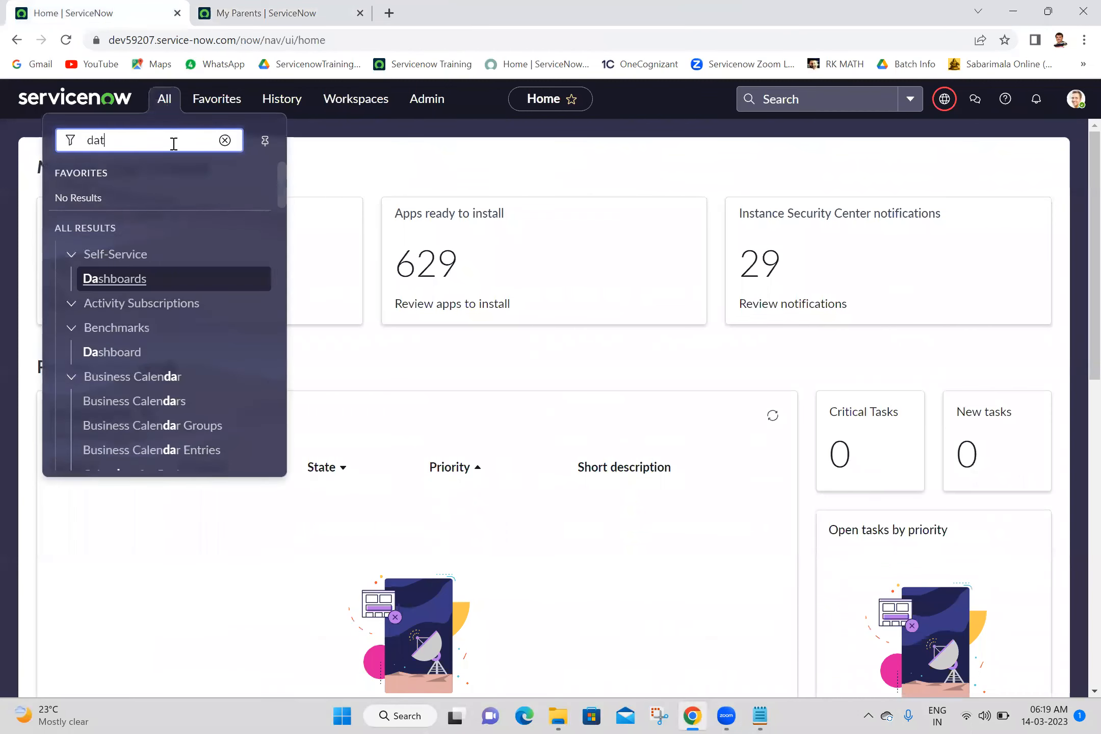
{"action": "key", "text": "BackSpace"}
{"action": "key", "text": "BackSpace"}
{"action": "type", "text": "ource"}
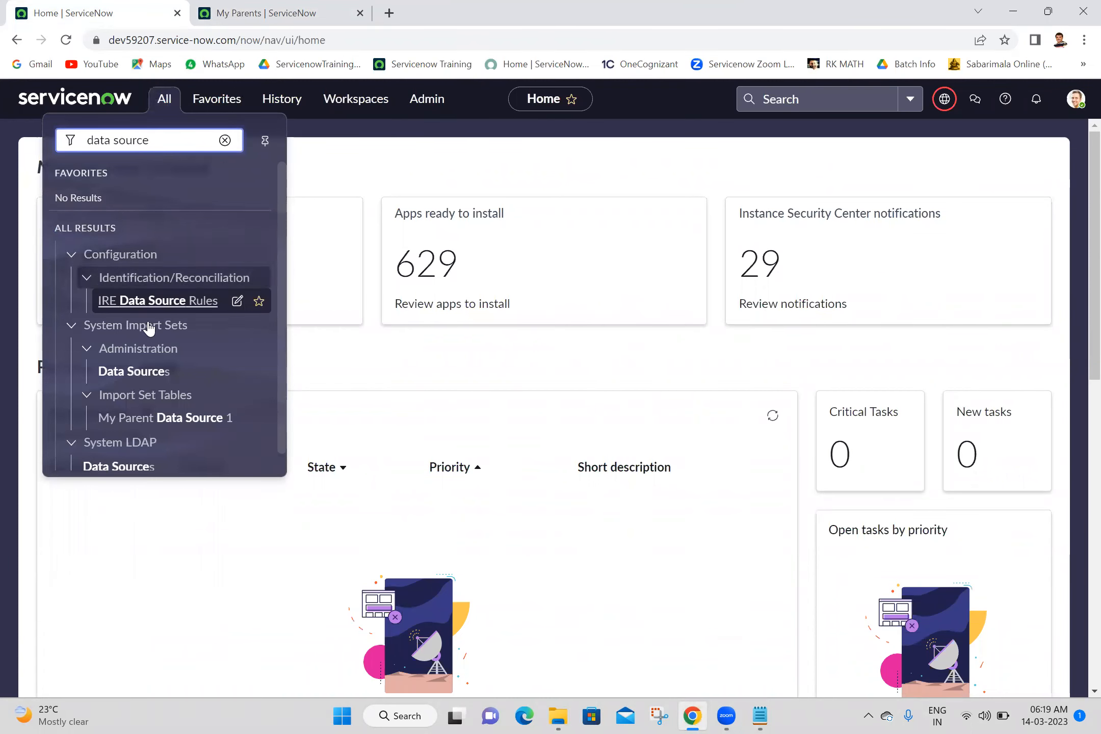
{"action": "middle_click", "coordinate": [135, 375]}
{"action": "left_click", "coordinate": [304, 10]}
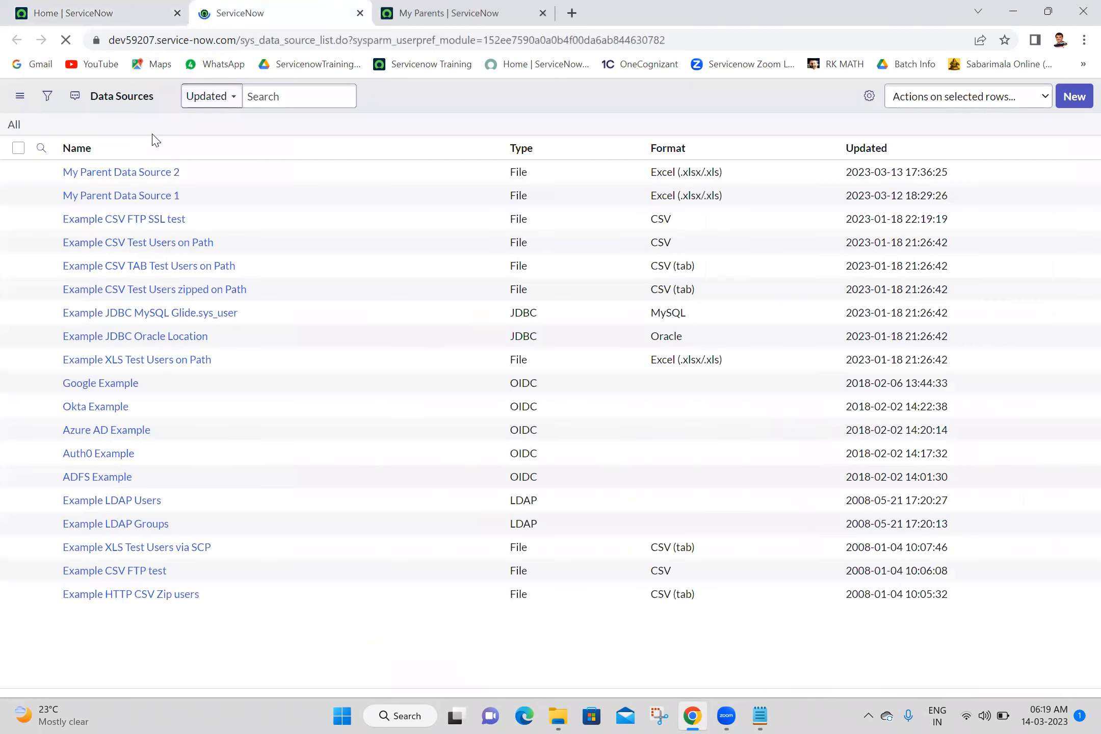
{"action": "left_click", "coordinate": [147, 202]}
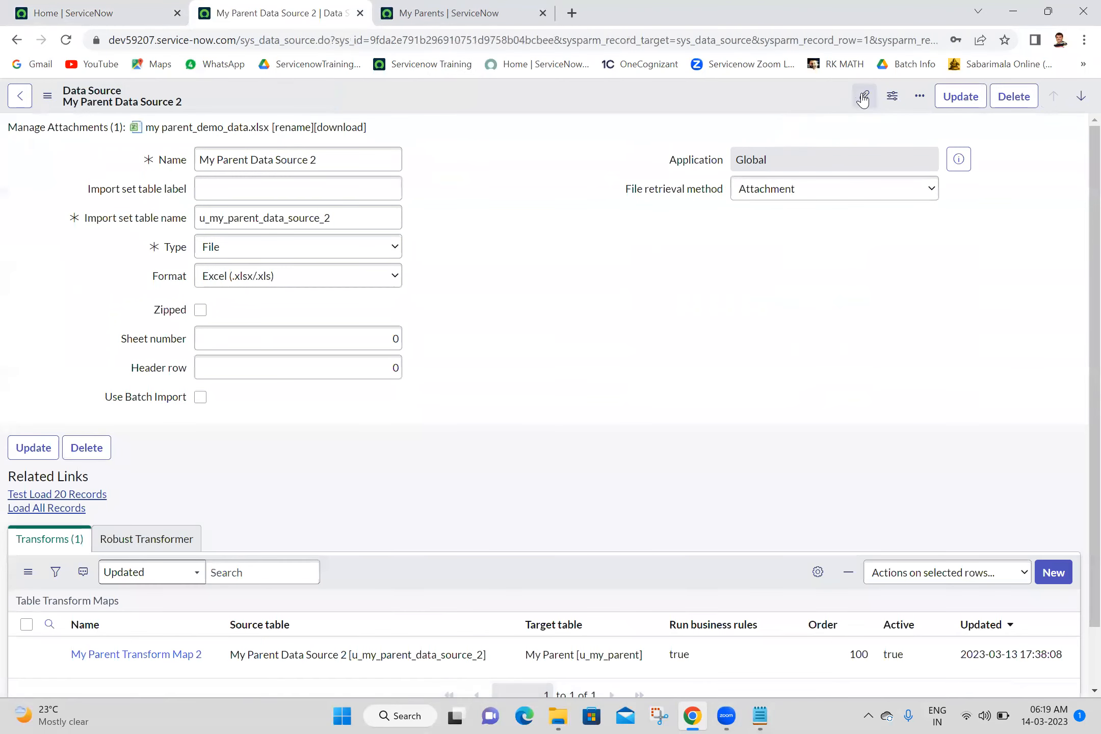
Remove the existing my parent_demo_data.xlsx attachment from My Parent Data Source 2
{"action": "left_click", "coordinate": [864, 96]}
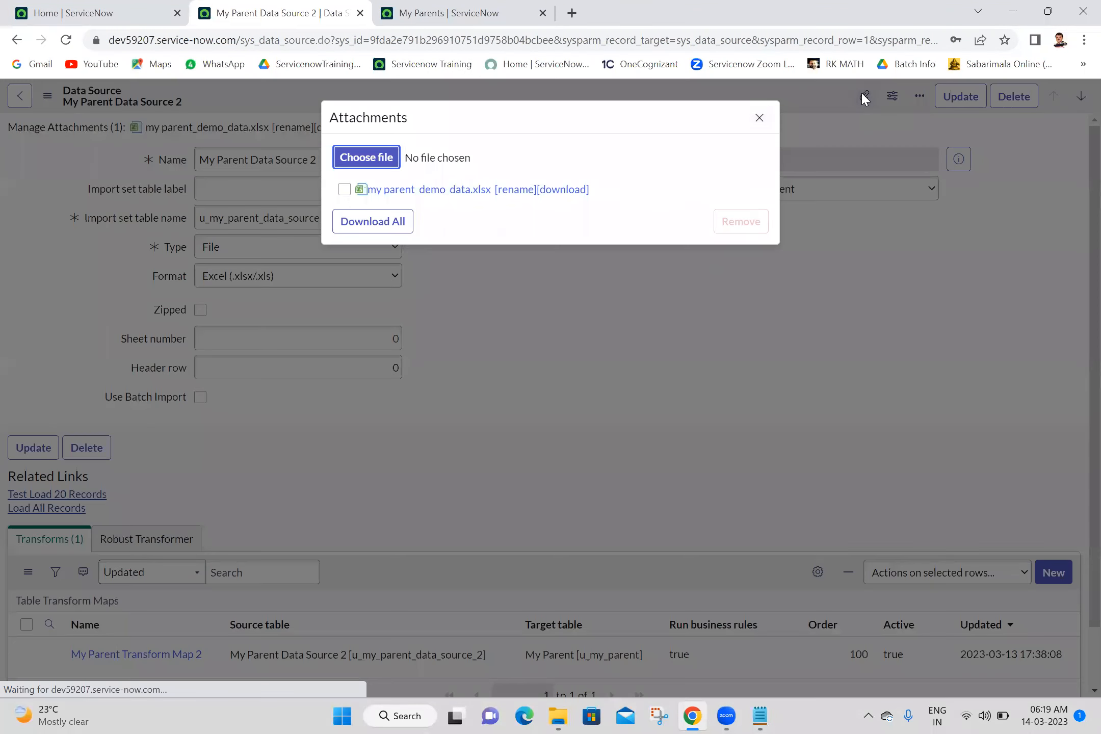
{"action": "left_click", "coordinate": [345, 190]}
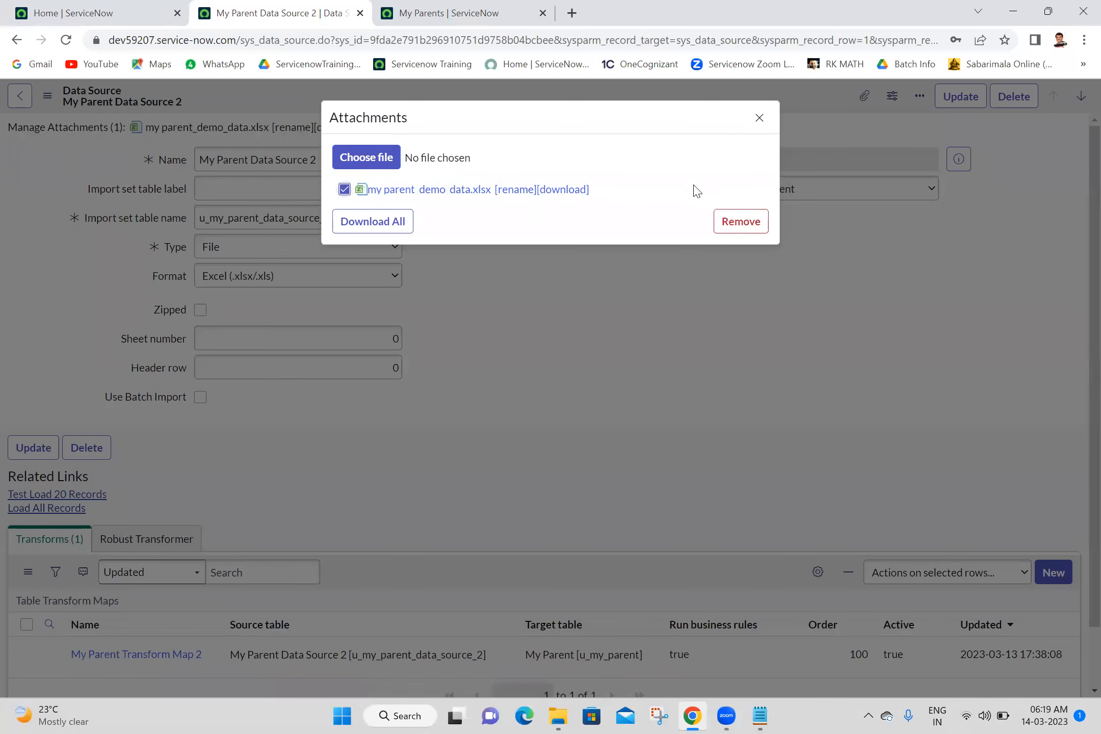
{"action": "left_click", "coordinate": [736, 228]}
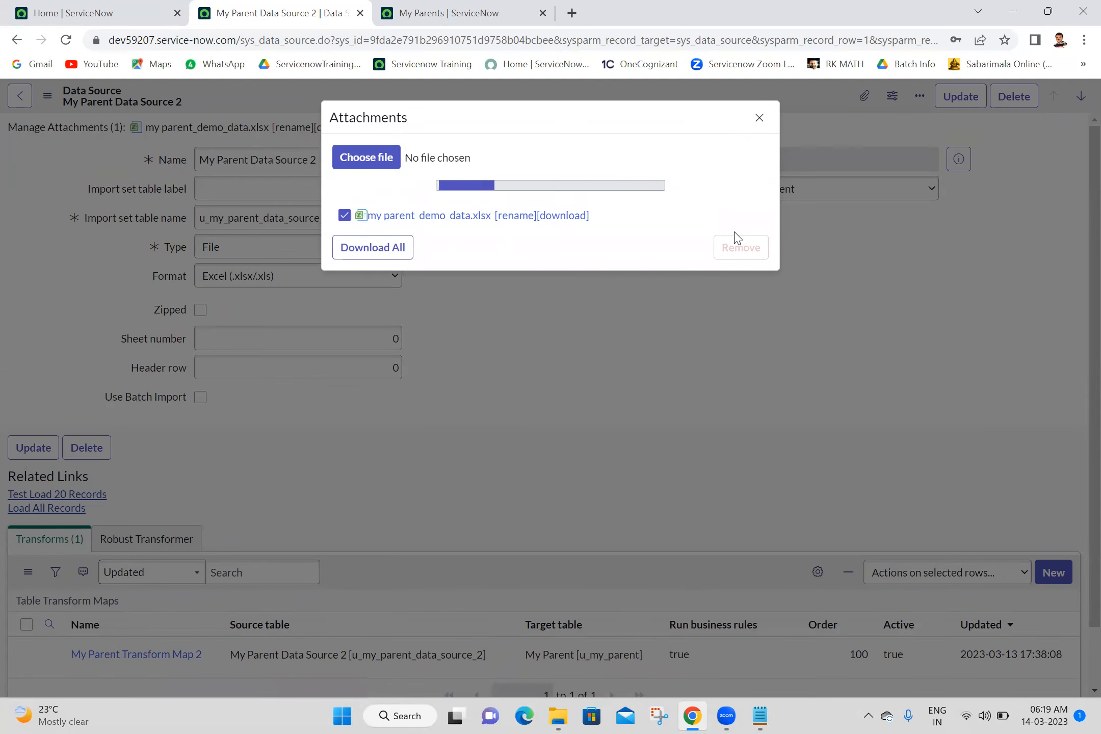
Attach the edited my parent_demo_data workbook from the Desktop folder to the data source
{"action": "left_click", "coordinate": [548, 325]}
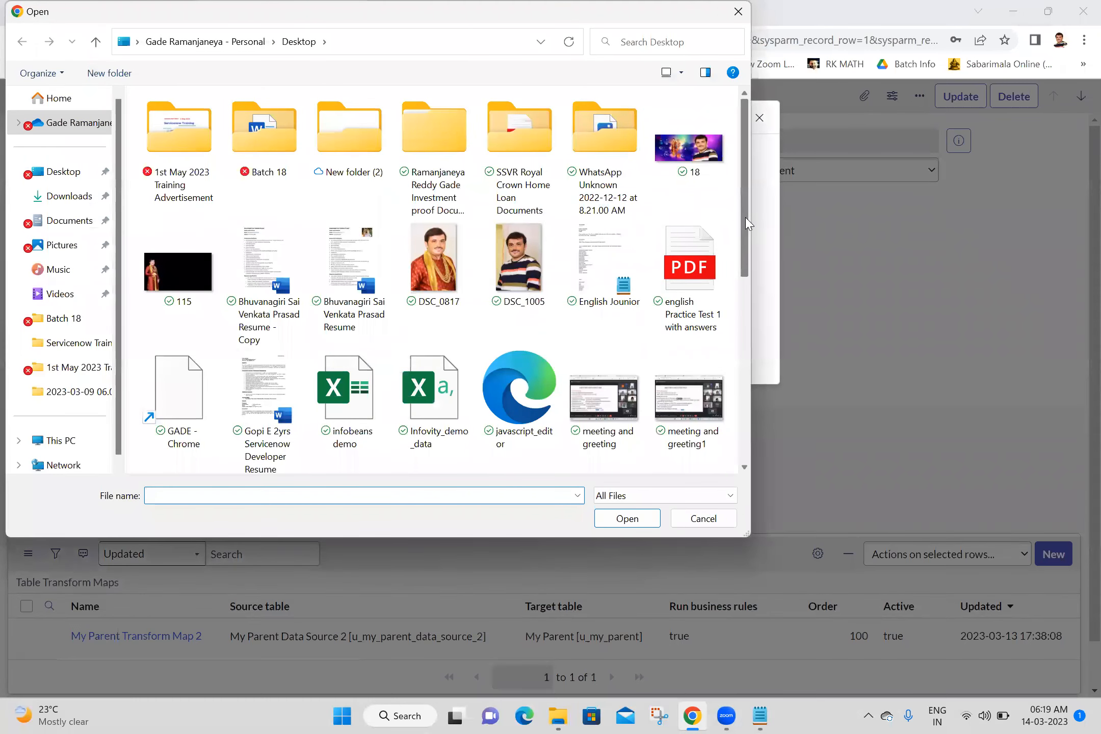
{"action": "scroll", "coordinate": [753, 323], "scroll_direction": "down", "scroll_amount": 5}
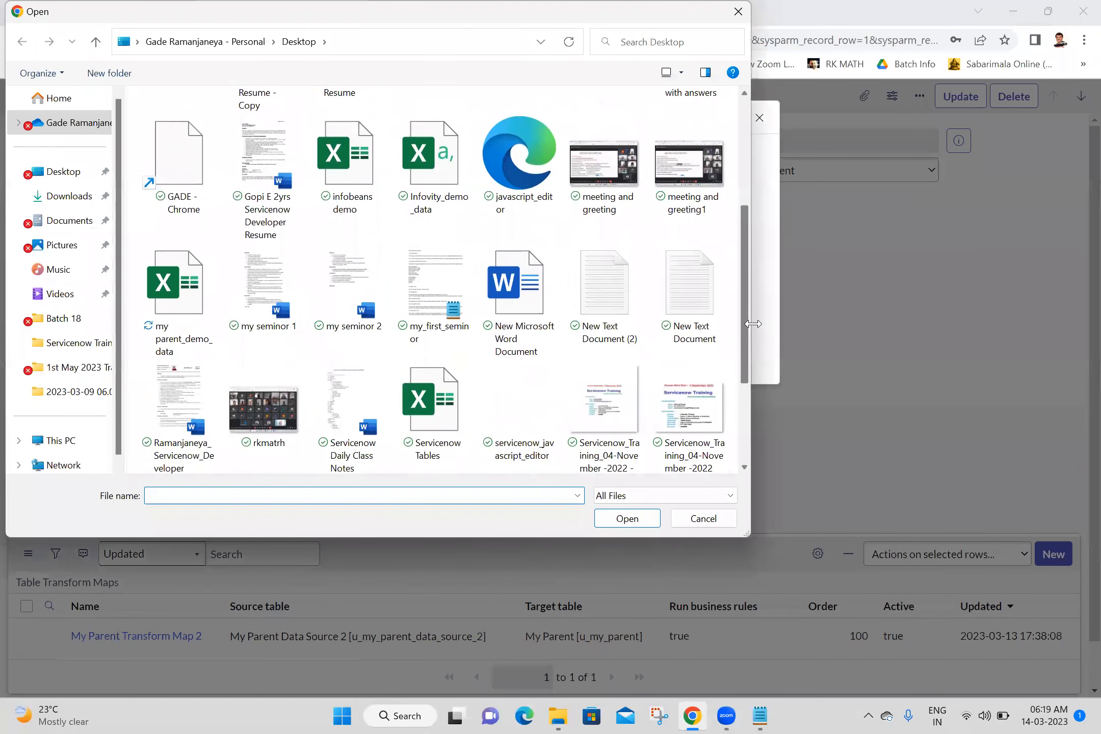
{"action": "double_click", "coordinate": [168, 324]}
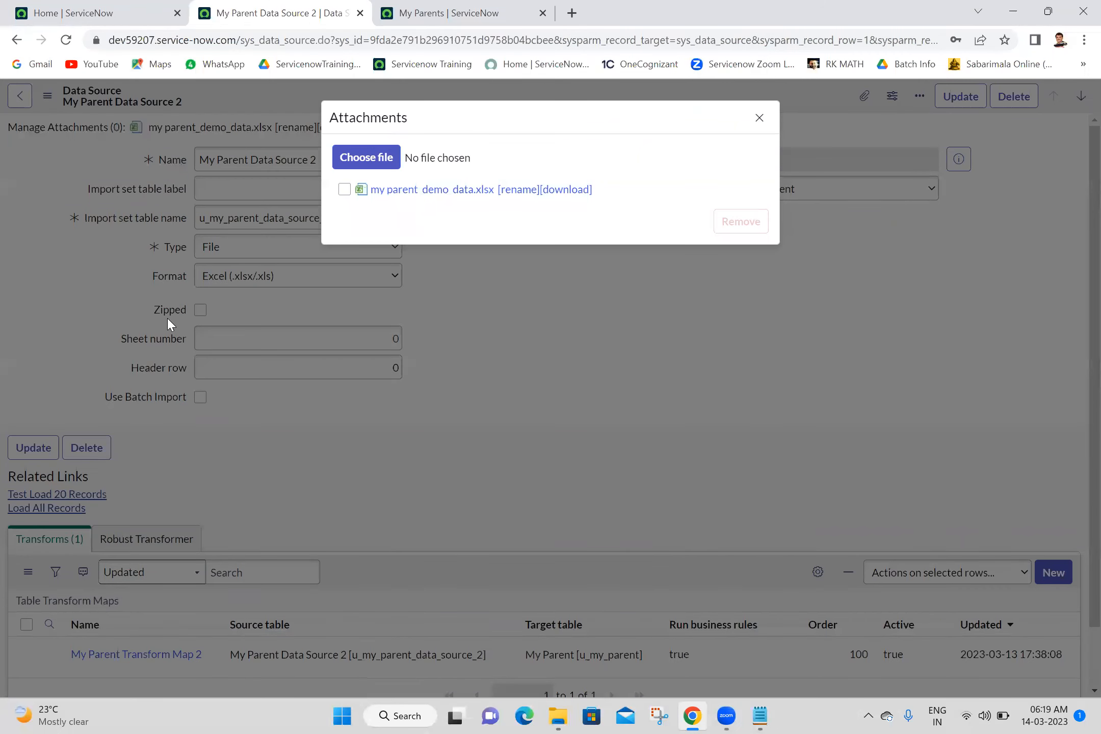
{"action": "left_click", "coordinate": [759, 118]}
Load all records from the newly attached workbook and run the transform on the resulting import set
{"action": "left_click", "coordinate": [45, 511]}
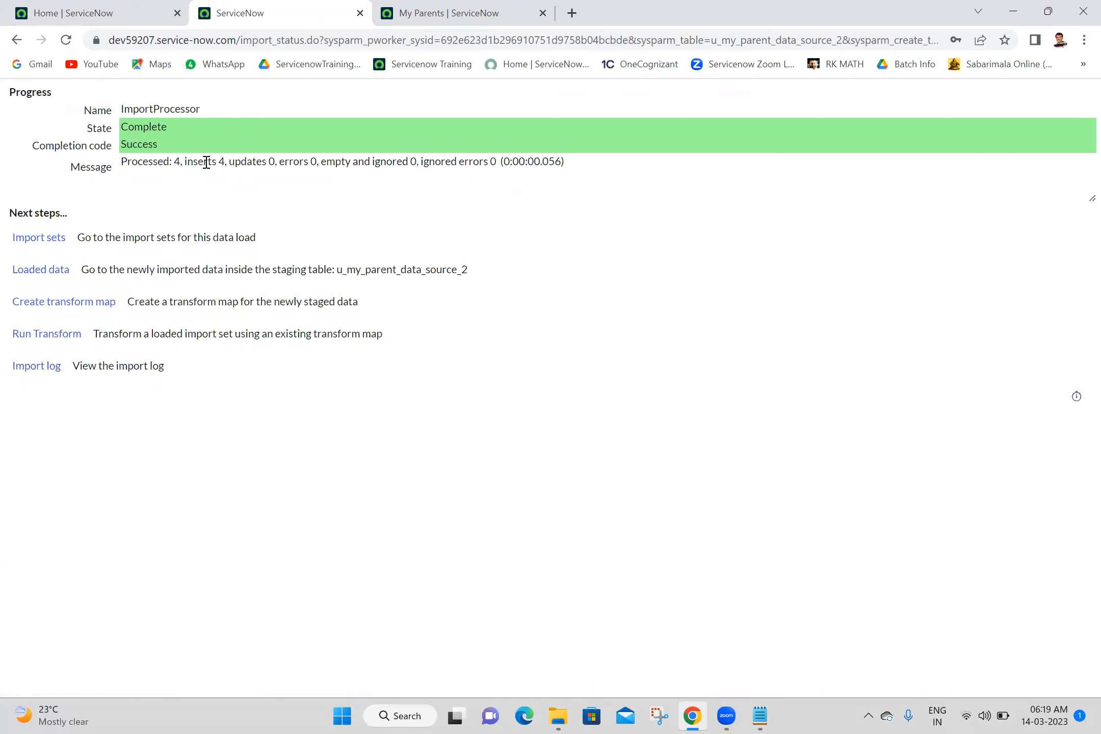
{"action": "left_click", "coordinate": [61, 345]}
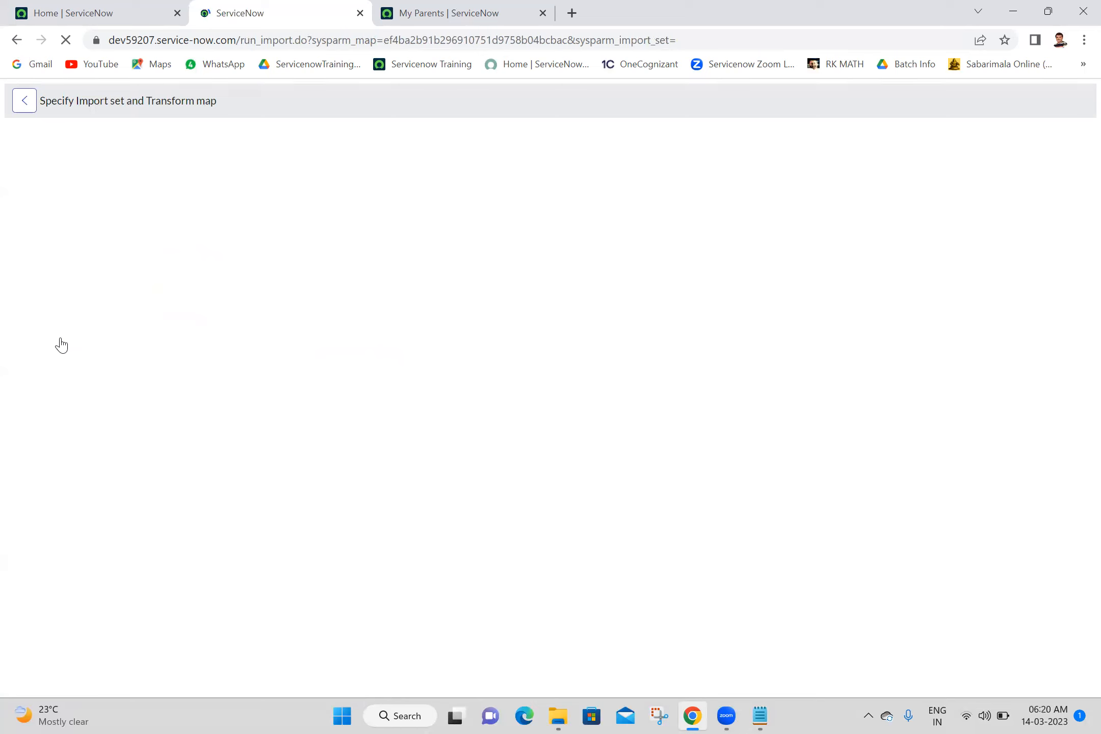
{"action": "left_click", "coordinate": [66, 375]}
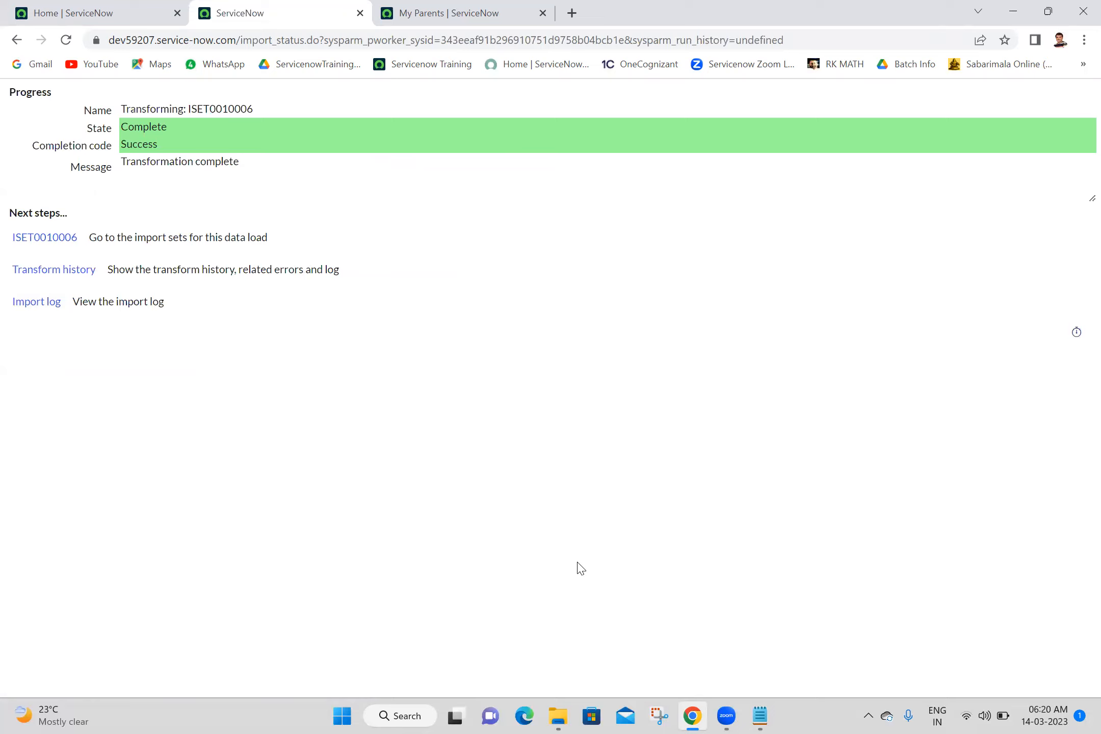
Reopen the my parent_demo_data workbook from the desktop and examine the edited records in rows 4, 2 and 3
{"action": "left_click", "coordinate": [1099, 724]}
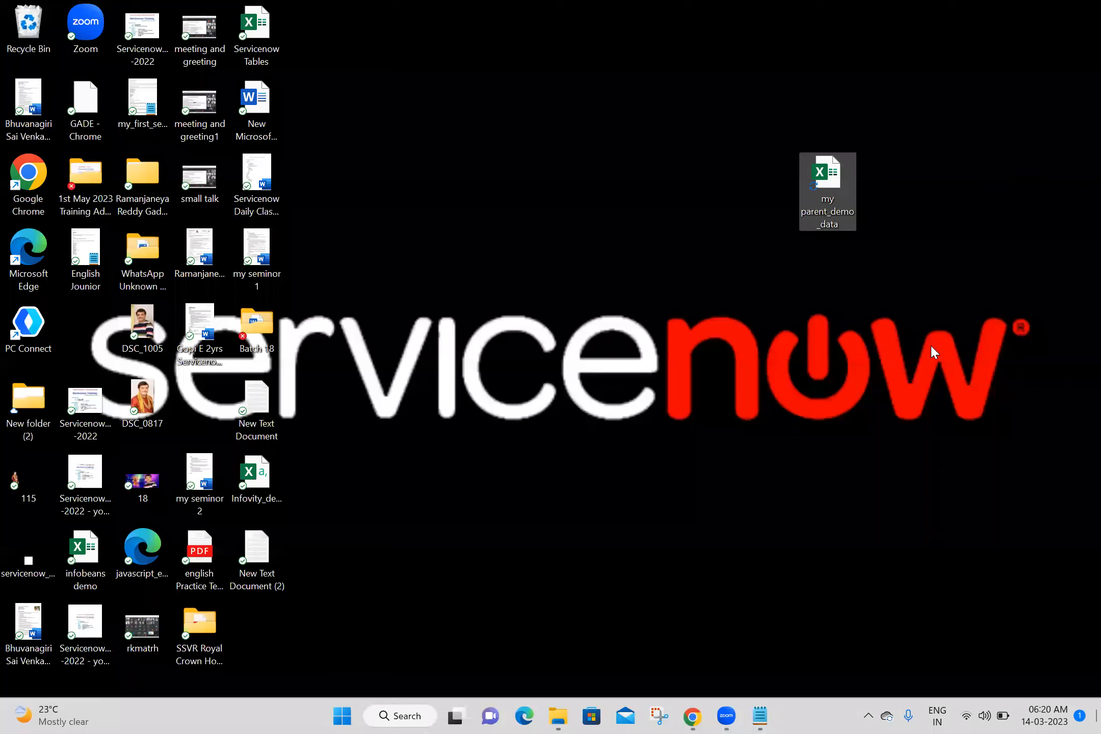
{"action": "double_click", "coordinate": [826, 204]}
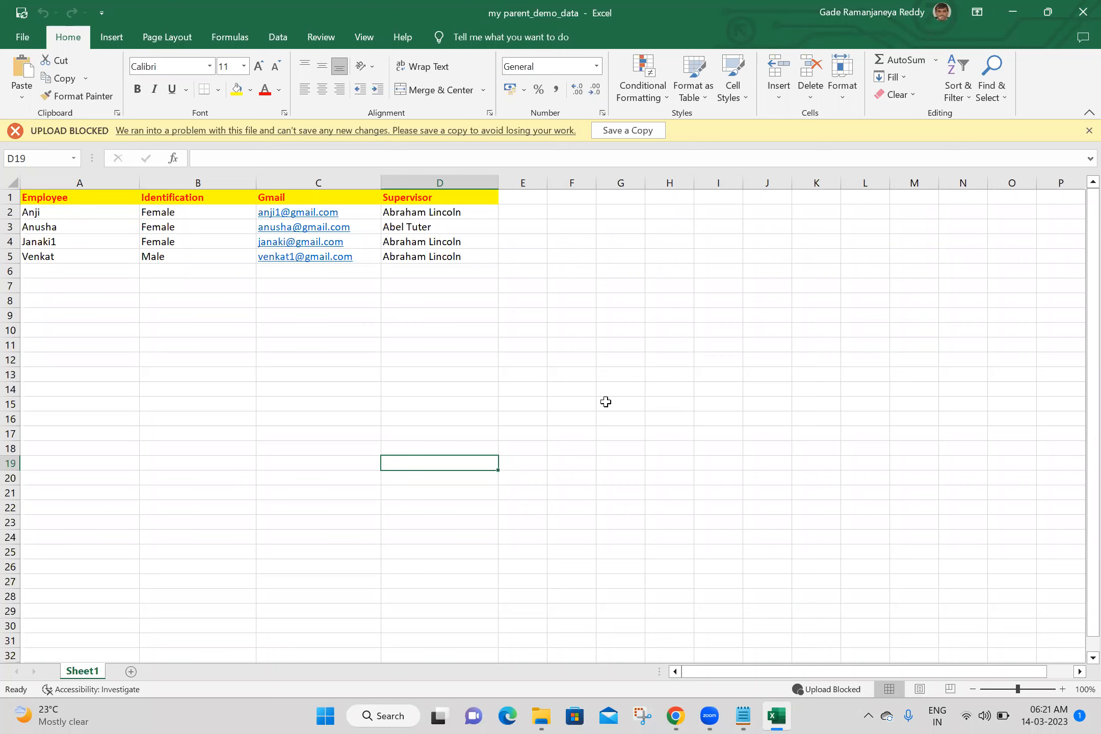
{"action": "left_click", "coordinate": [10, 243]}
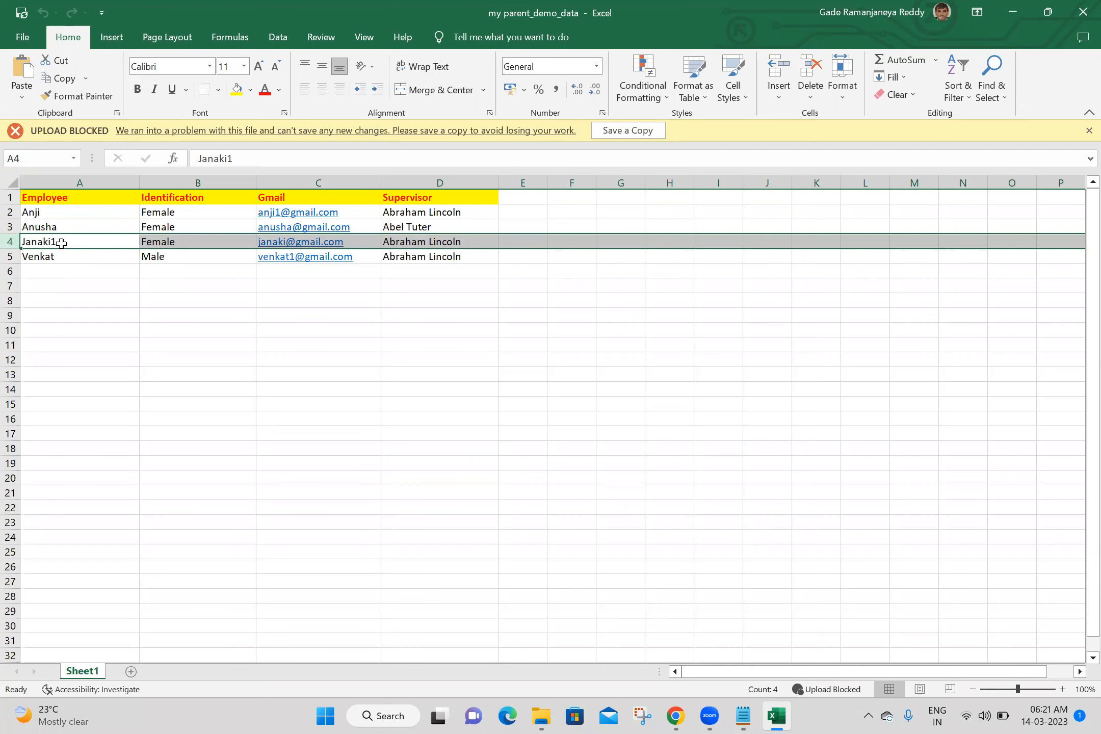
{"action": "left_click", "coordinate": [10, 214]}
{"action": "left_click", "coordinate": [10, 227]}
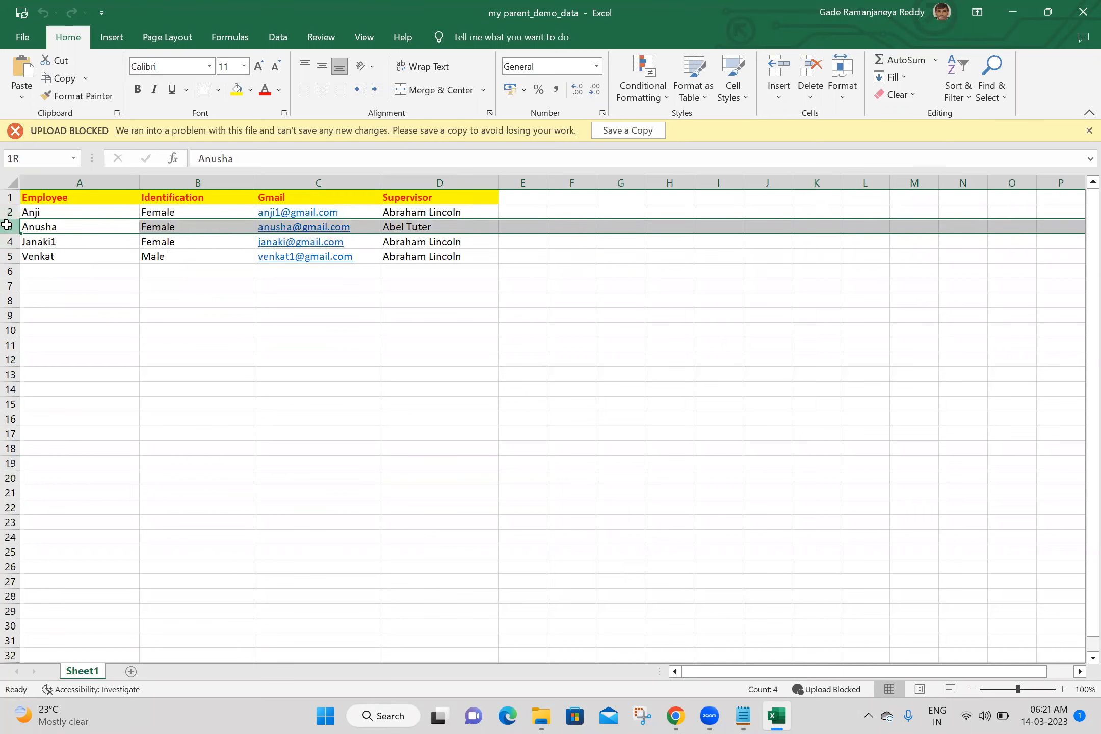
Examine the row 5 record in the workbook, check the transform history in the browser, and reload the My Parents list
{"action": "left_click", "coordinate": [10, 256]}
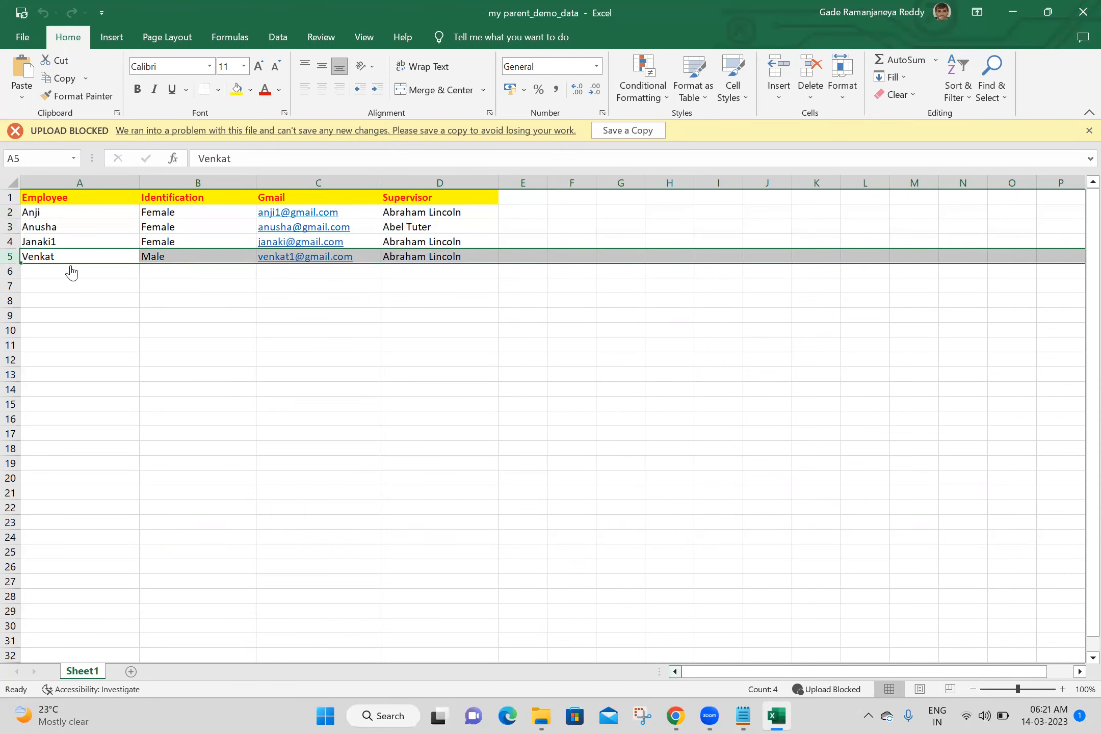
{"action": "key", "text": "alt+Tab"}
{"action": "left_click", "coordinate": [485, 6]}
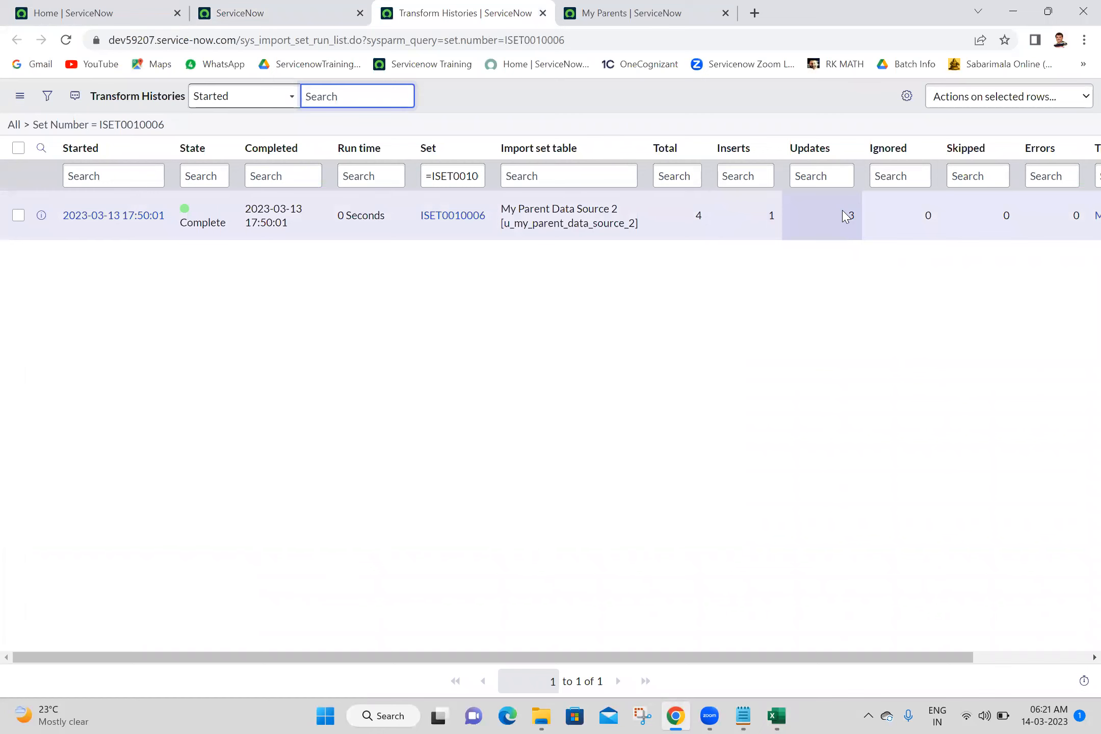
{"action": "left_click", "coordinate": [635, 11]}
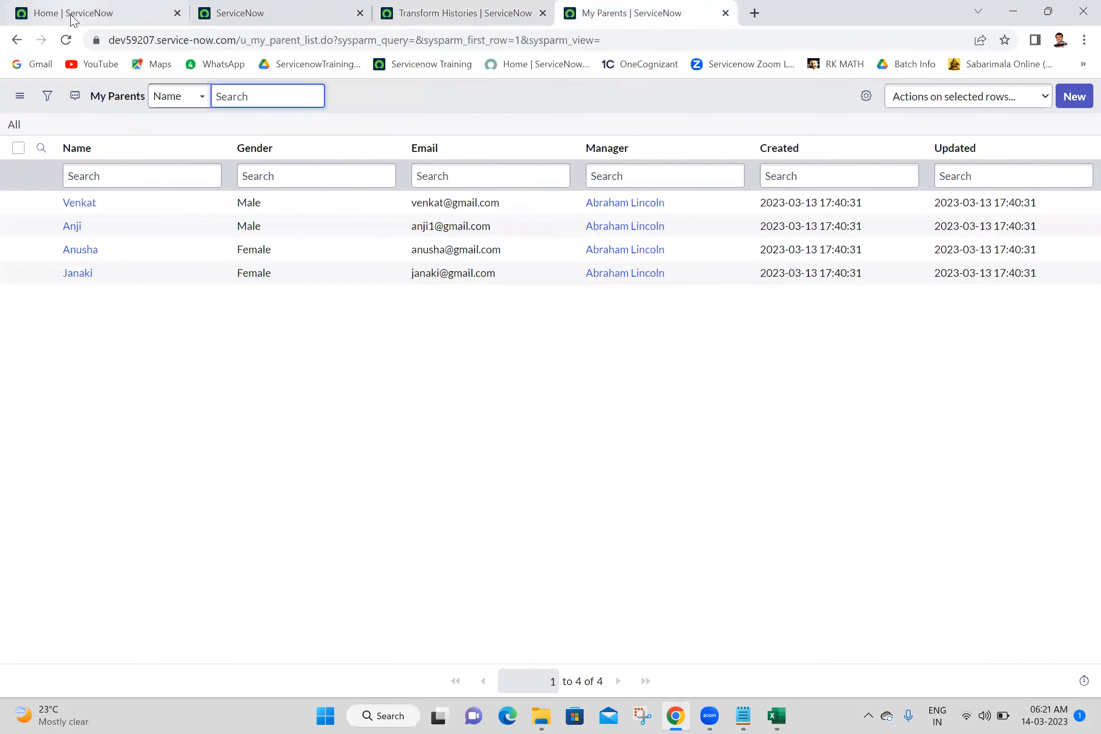
{"action": "left_click", "coordinate": [66, 40]}
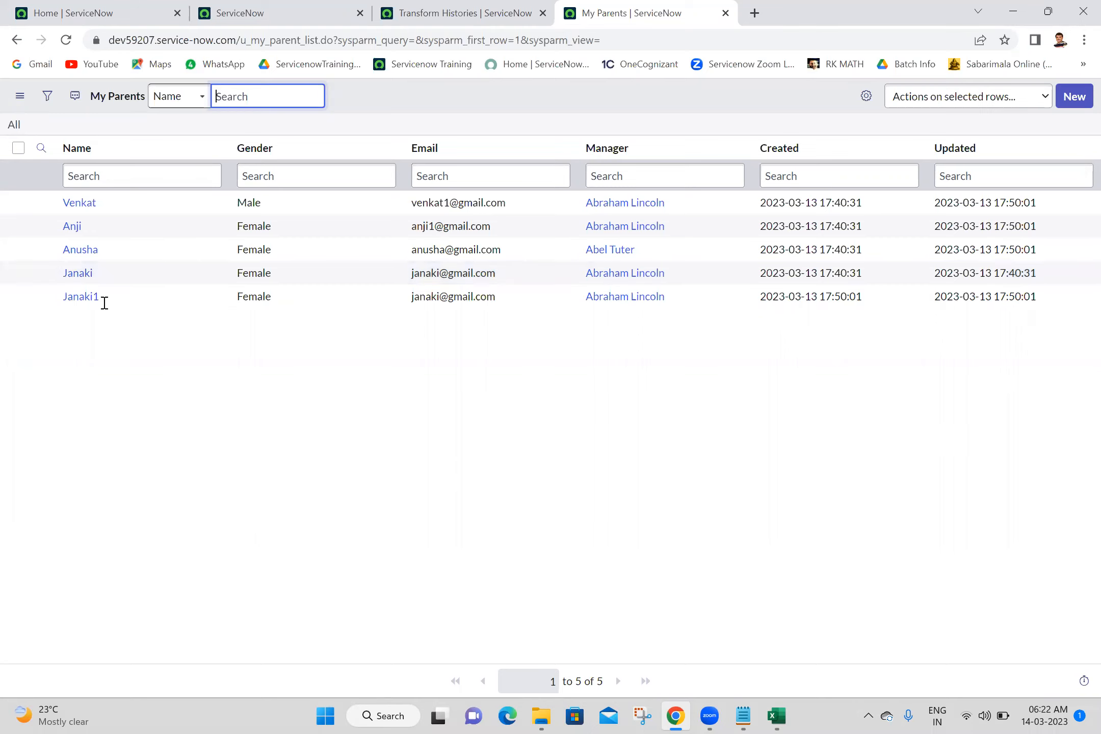
Switch to the Batch 18 notes in Notepad, add the heading "Coalse property:" with a dashed underline, and save the file
{"action": "key", "text": "alt+Tab"}
{"action": "type", "text": "Coalse"}
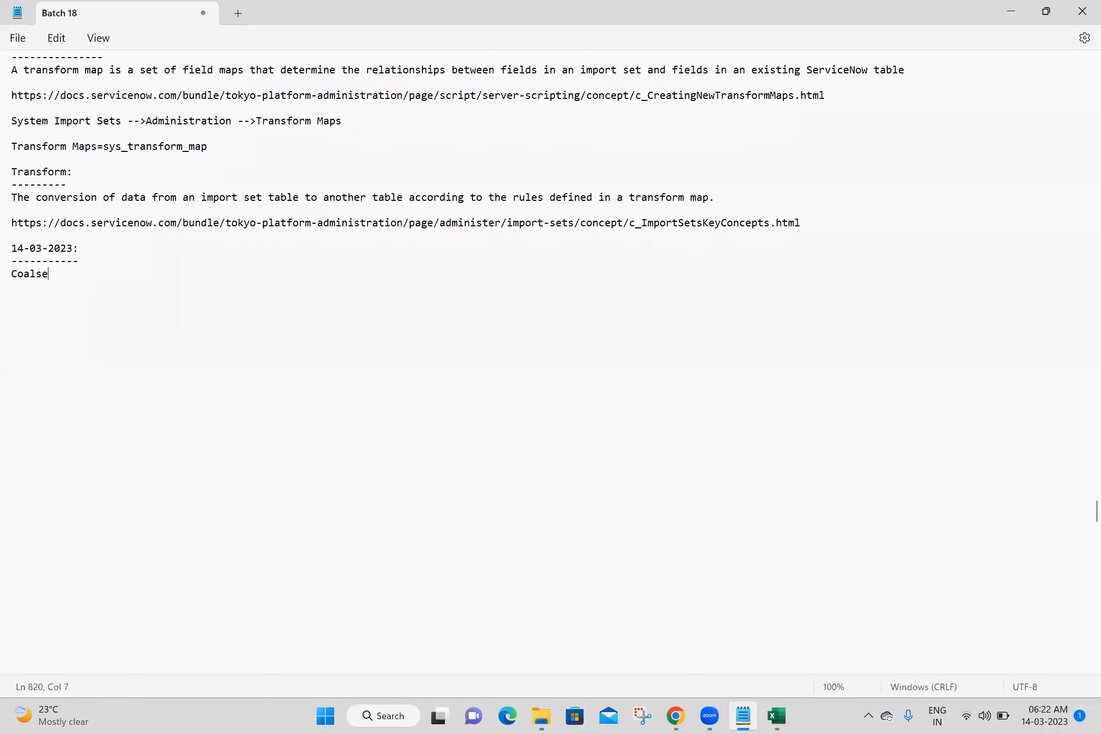
{"action": "type", "text": " property:"}
{"action": "key", "text": "Return"}
{"action": "type", "text": "----------------"}
{"action": "key", "text": "Return"}
{"action": "key", "text": "ctrl+s"}
Switch to Chrome and search Google for "coalse property in servicenow" in a new tab
{"action": "left_click", "coordinate": [675, 716]}
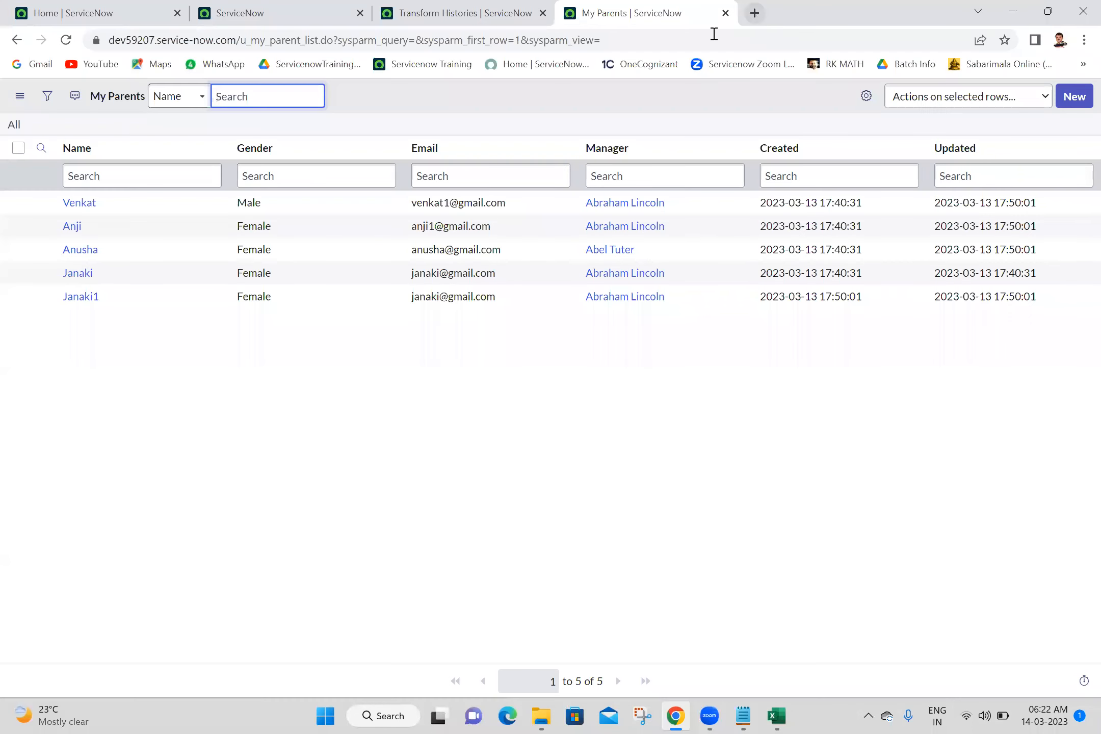
{"action": "key", "text": "ctrl+t"}
{"action": "type", "text": "coalse "}
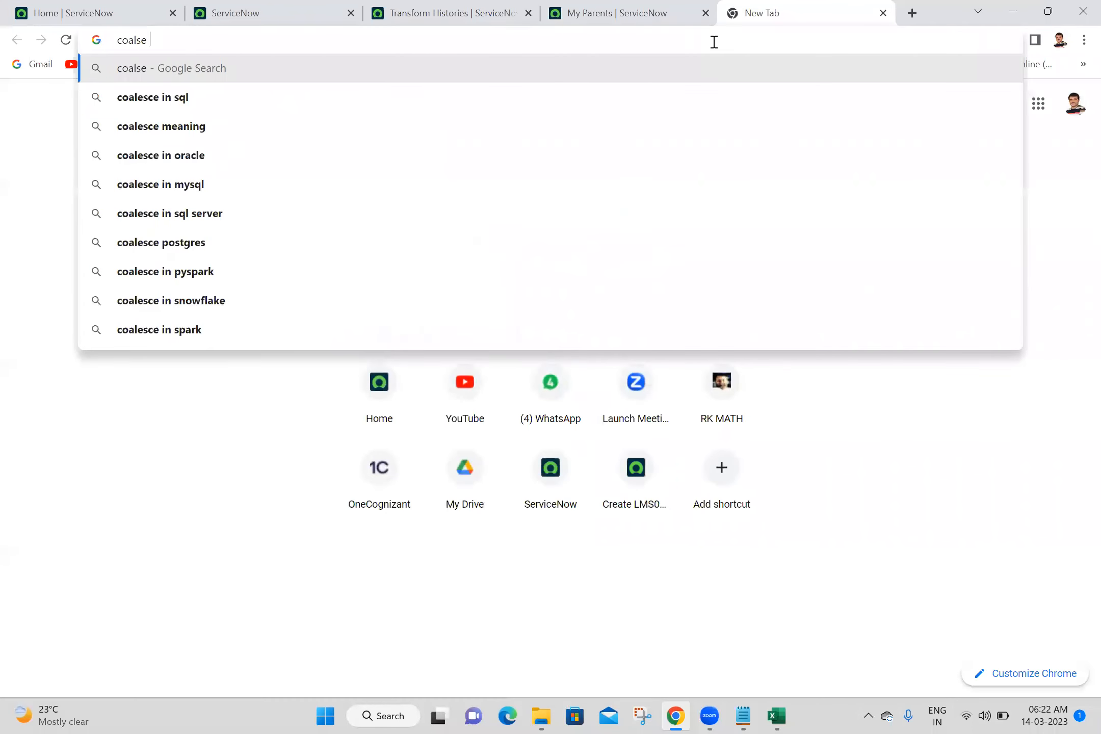
{"action": "type", "text": "proper"}
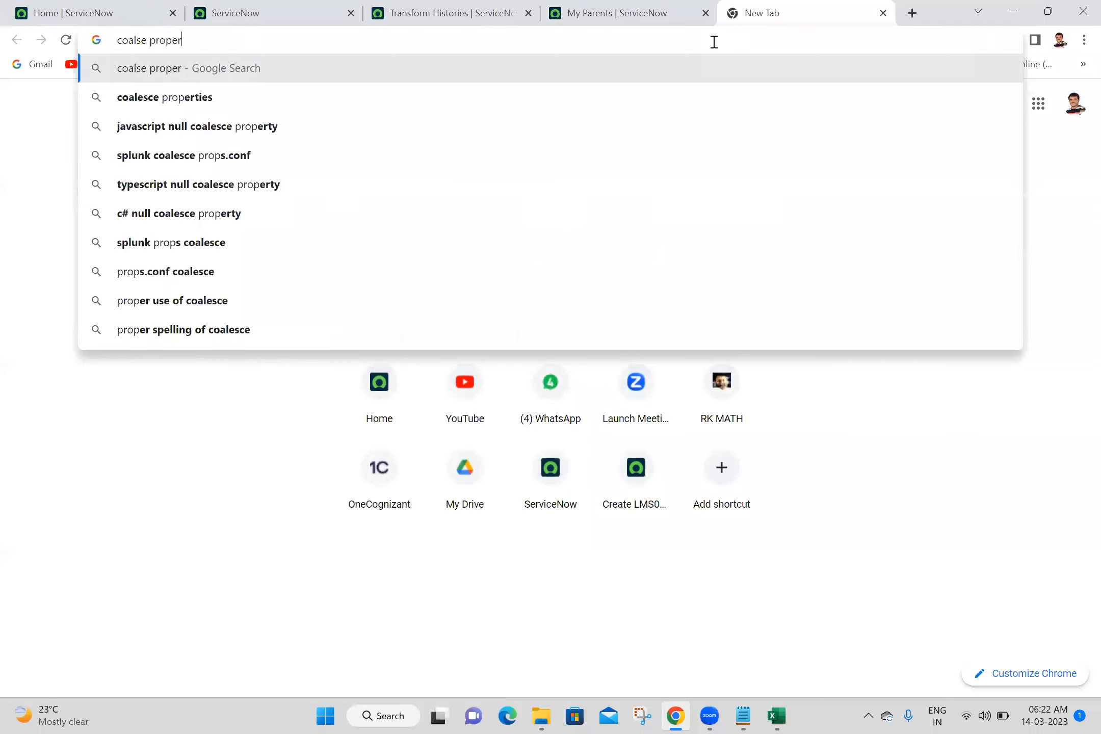
{"action": "type", "text": "ty in ser"}
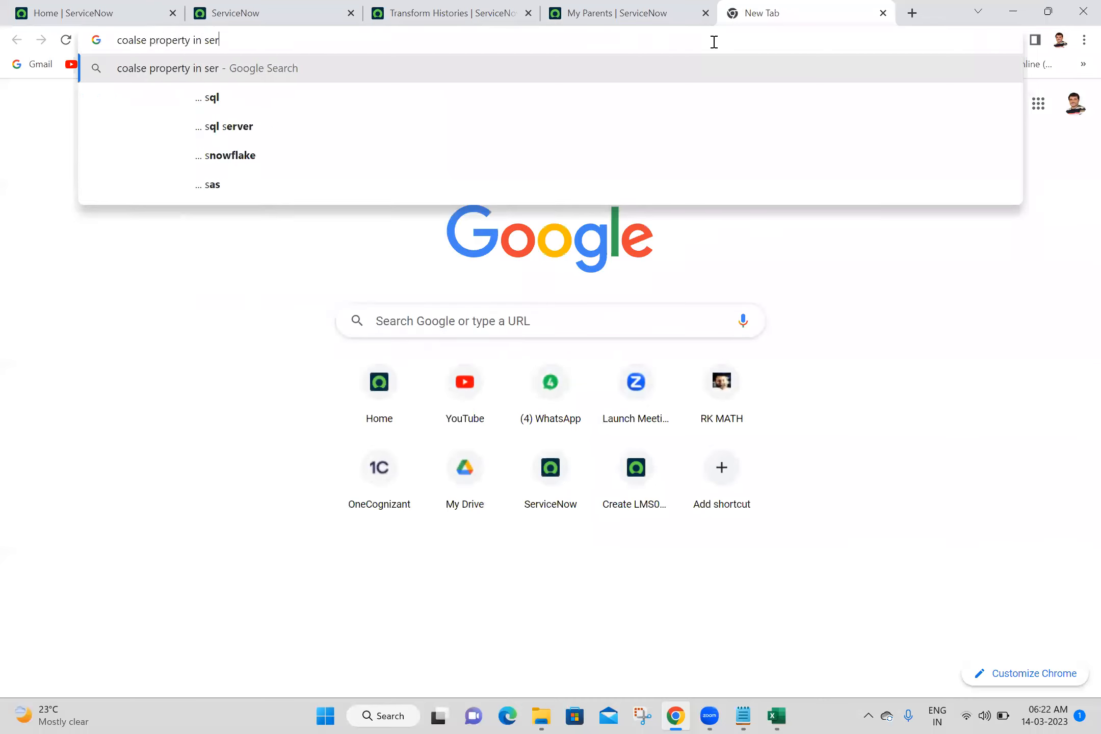
{"action": "type", "text": "vicenow"}
{"action": "key", "text": "Return"}
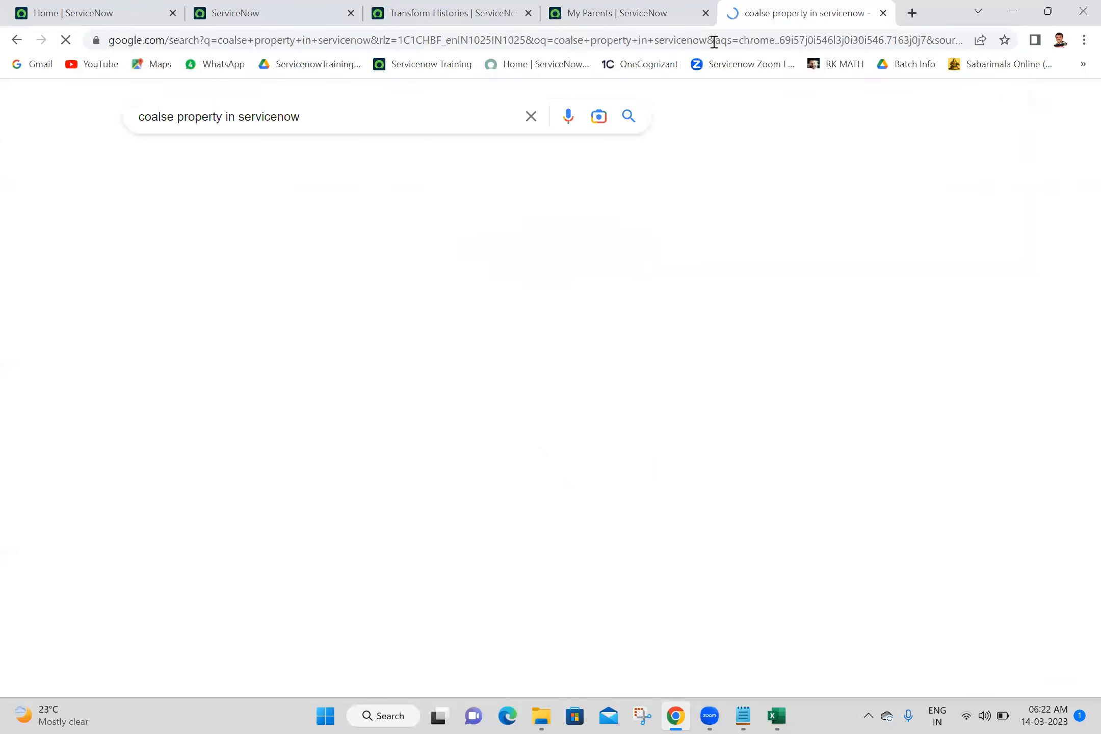
Open the "Updating records using coalesce" result from the ServiceNow docs in a separate tab and show it
{"action": "scroll", "coordinate": [770, 389], "scroll_direction": "down", "scroll_amount": 1}
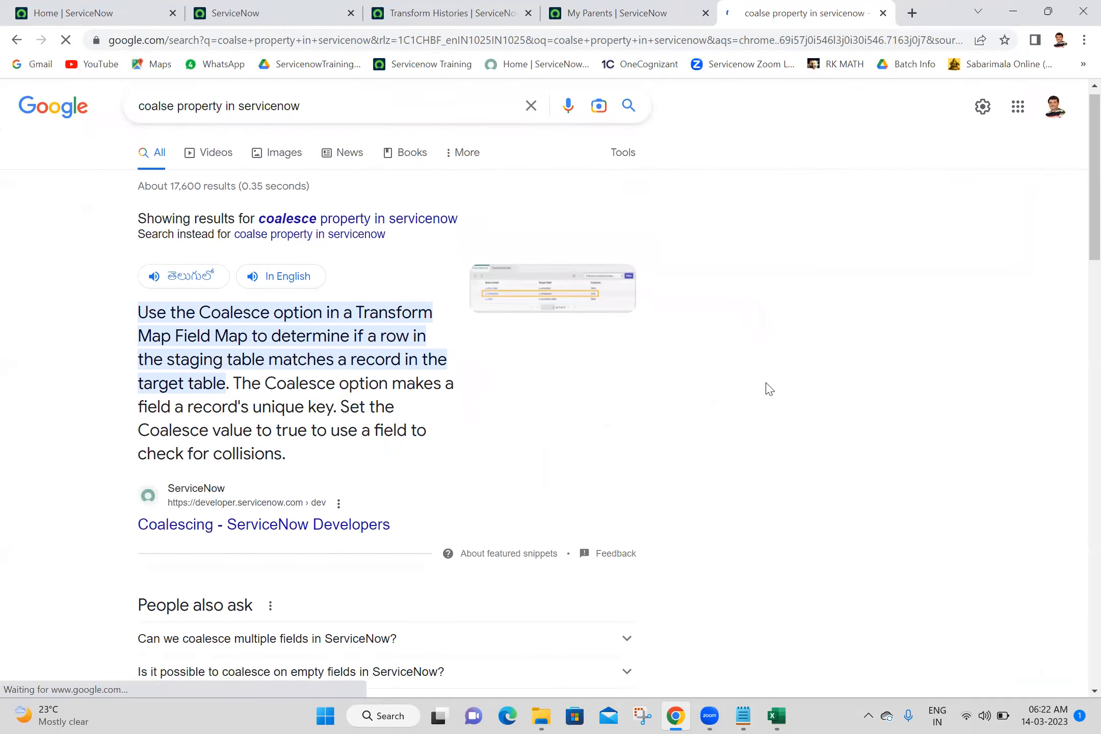
{"action": "scroll", "coordinate": [770, 388], "scroll_direction": "down", "scroll_amount": 5}
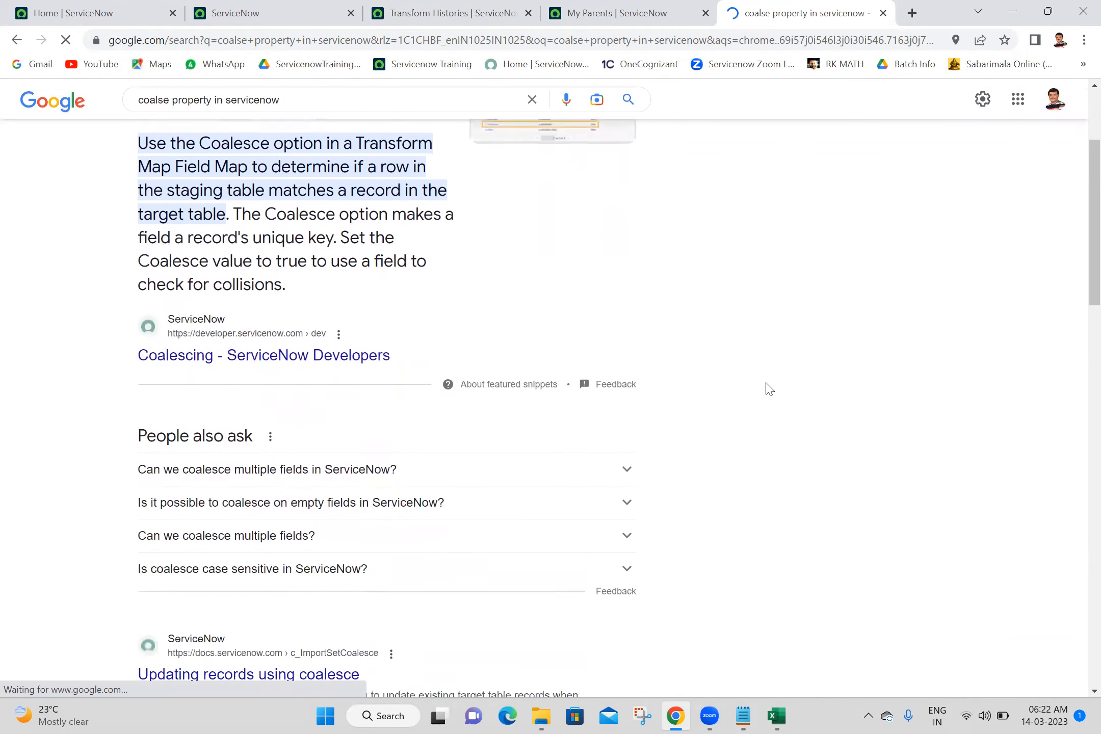
{"action": "scroll", "coordinate": [769, 389], "scroll_direction": "down", "scroll_amount": 1}
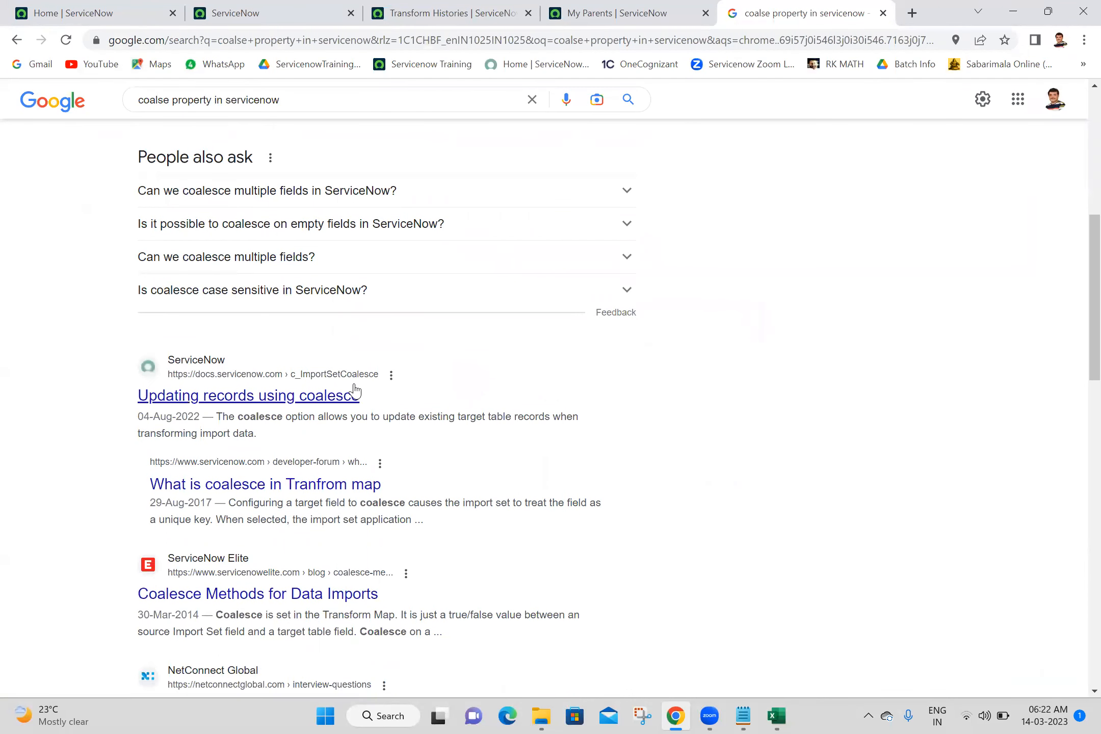
{"action": "left_click", "coordinate": [355, 393], "text": "ctrl"}
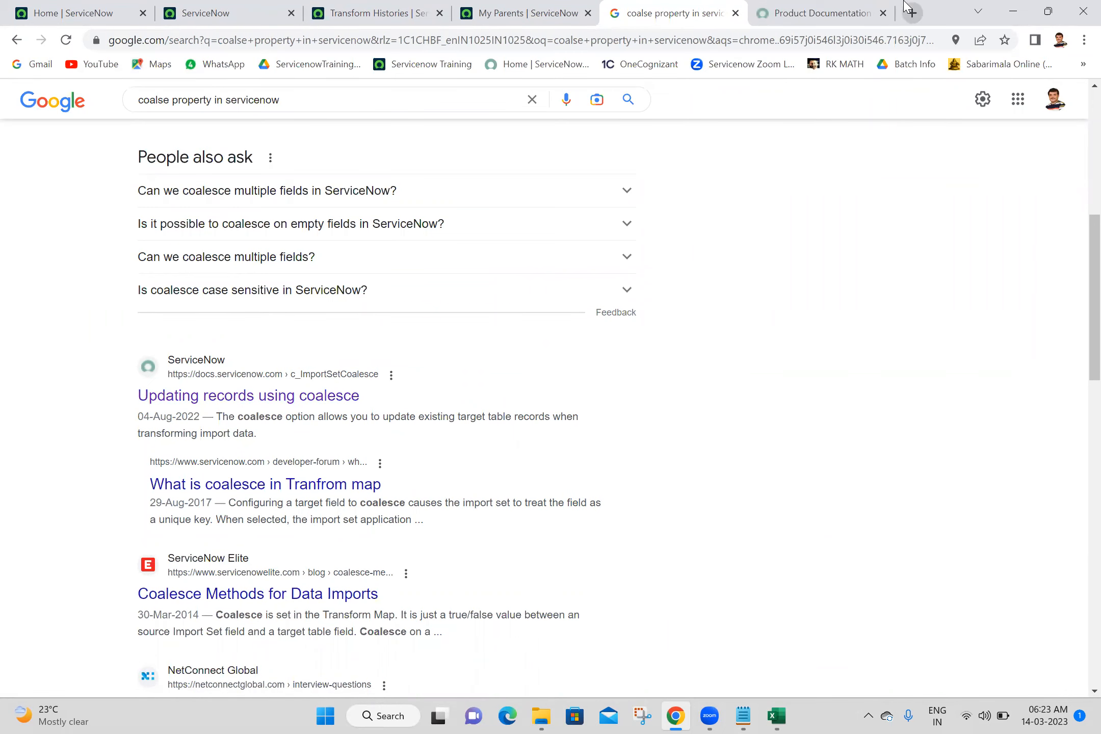
{"action": "left_click", "coordinate": [768, 7]}
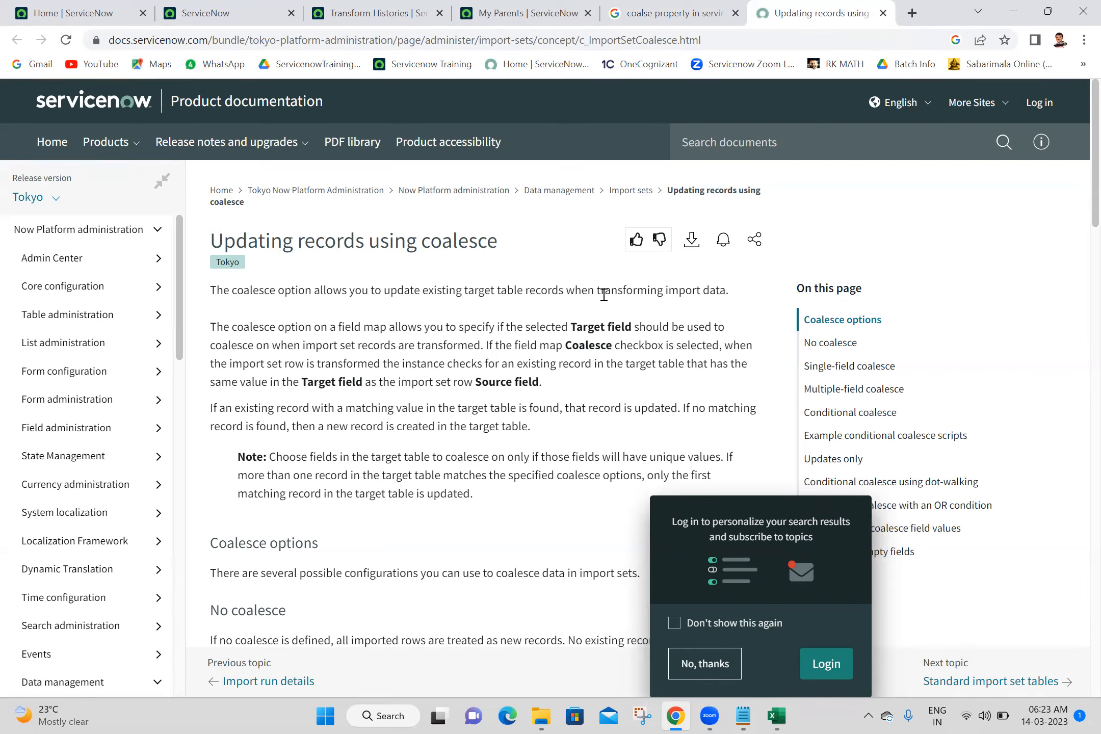
Copy the page's opening sentence about the coalesce option and the page's URL into the Batch 18 notes under the new heading
{"action": "triple_click", "coordinate": [603, 294]}
{"action": "key", "text": "ctrl+c"}
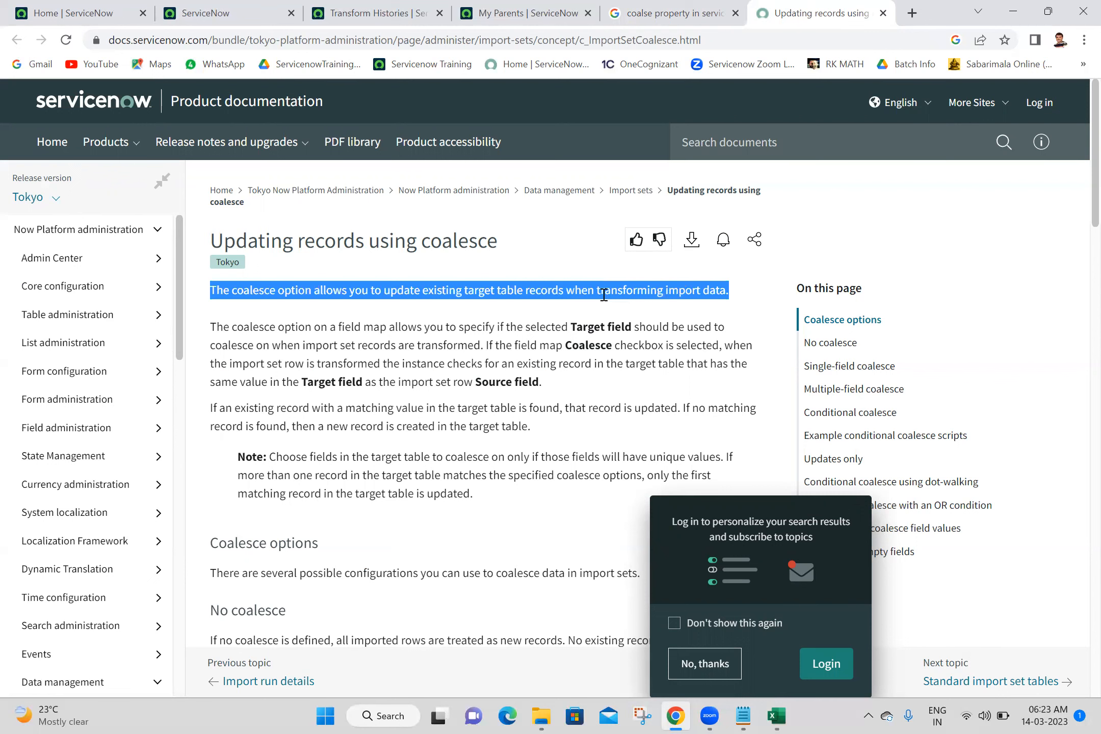
{"action": "left_click", "coordinate": [740, 716]}
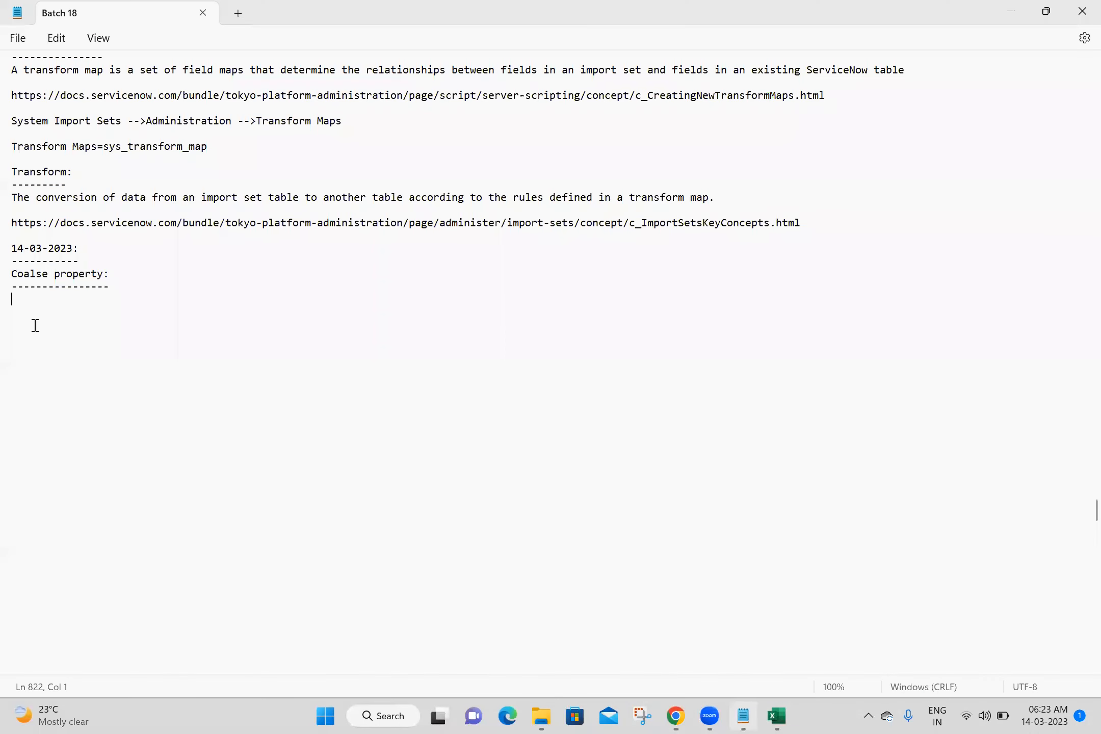
{"action": "key", "text": "ctrl+v"}
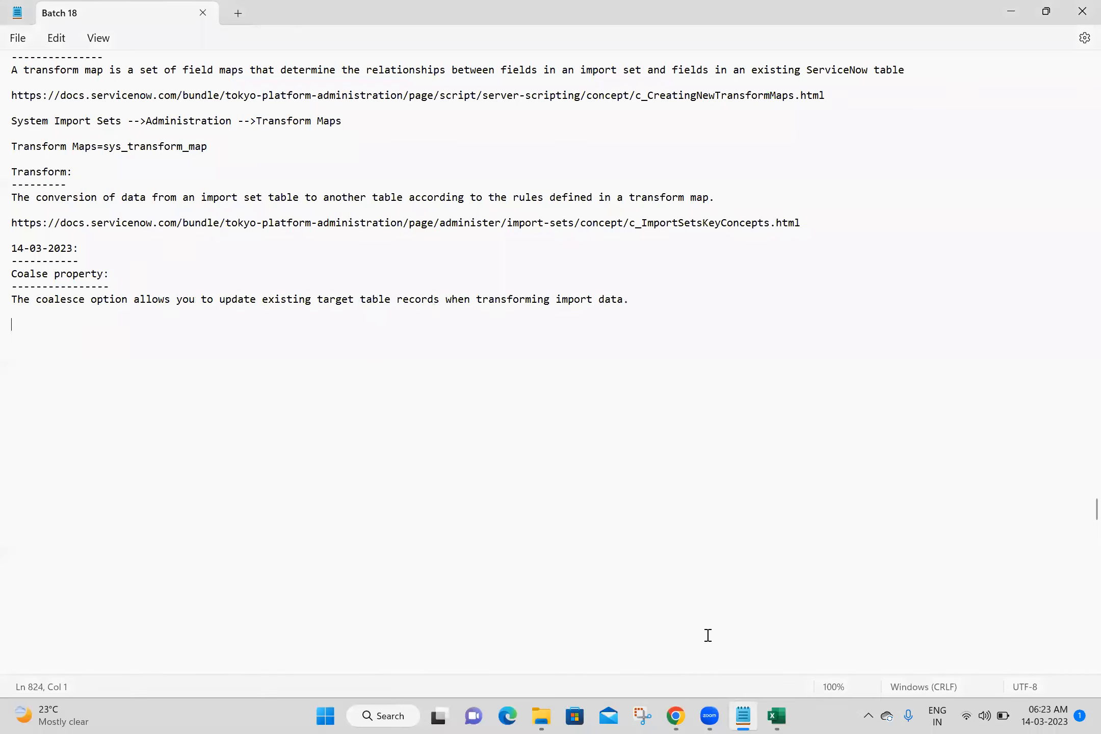
{"action": "left_click", "coordinate": [676, 717]}
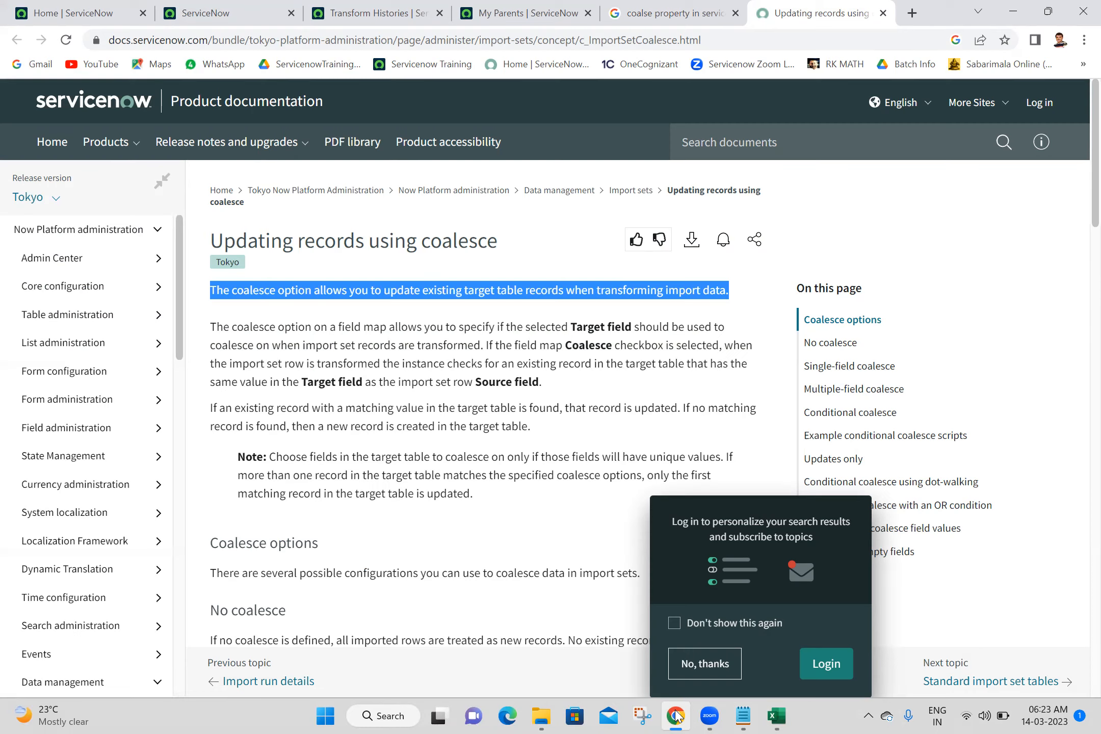
{"action": "left_click", "coordinate": [764, 42]}
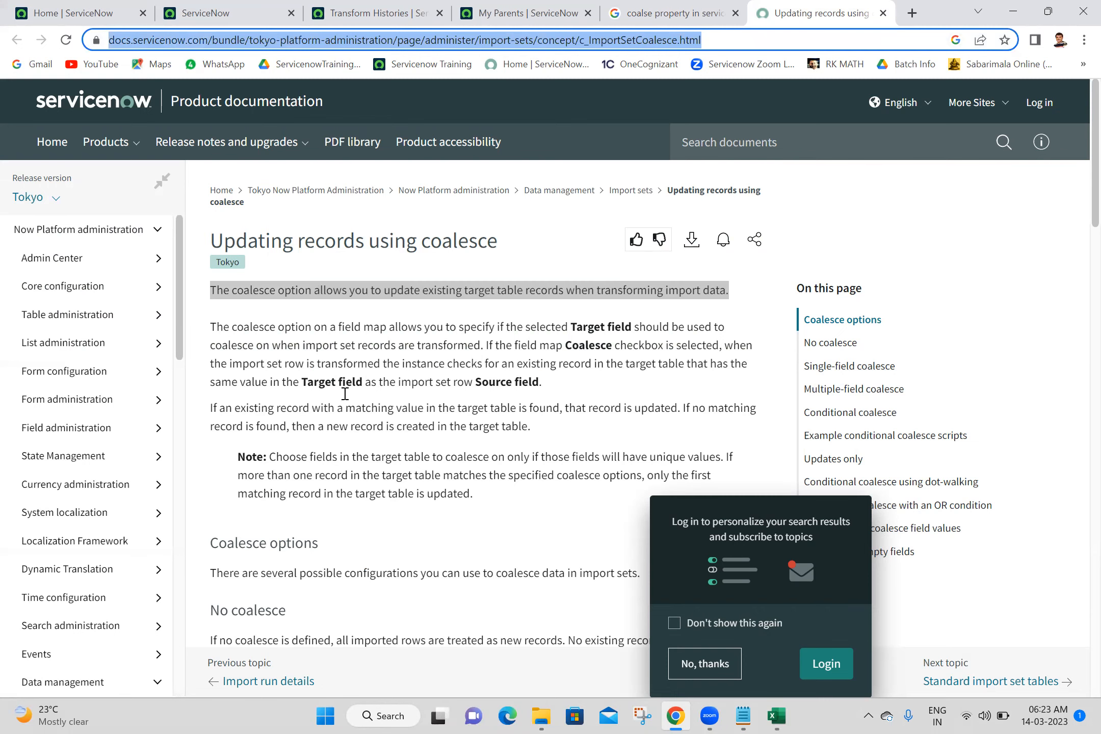
{"action": "key", "text": "alt+Tab"}
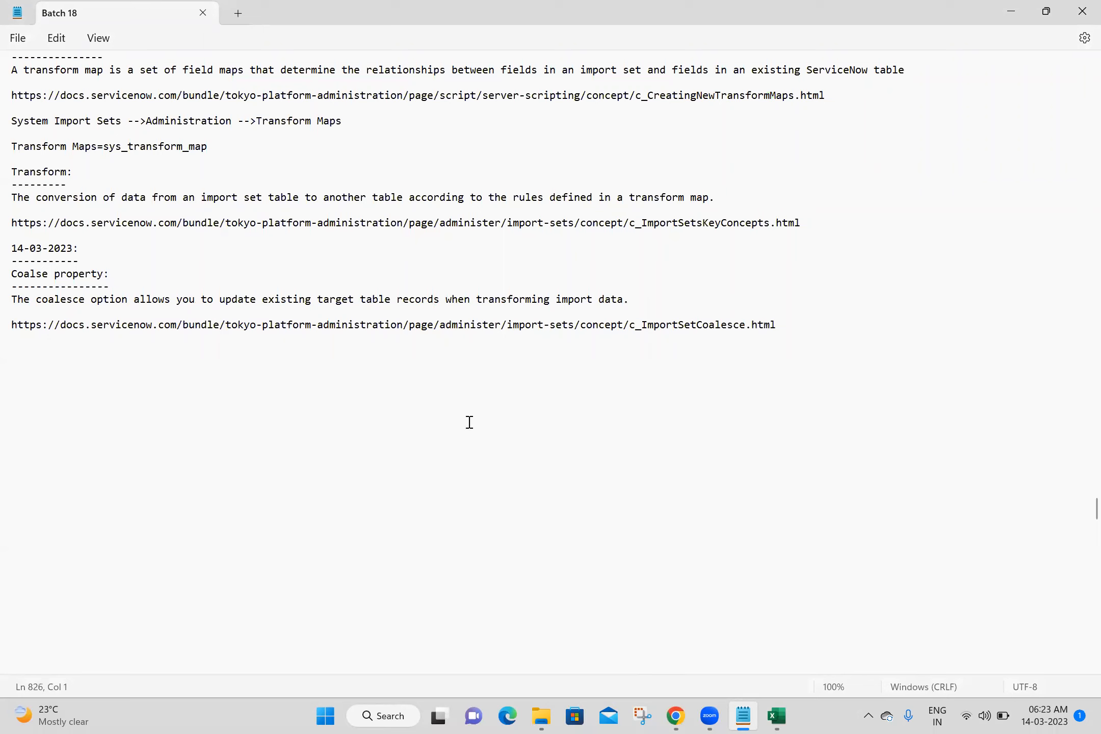
Return to the documentation page in Chrome and read through its coalesce options, from no coalesce to coalesce on empty fields
{"action": "key", "text": "alt+Tab"}
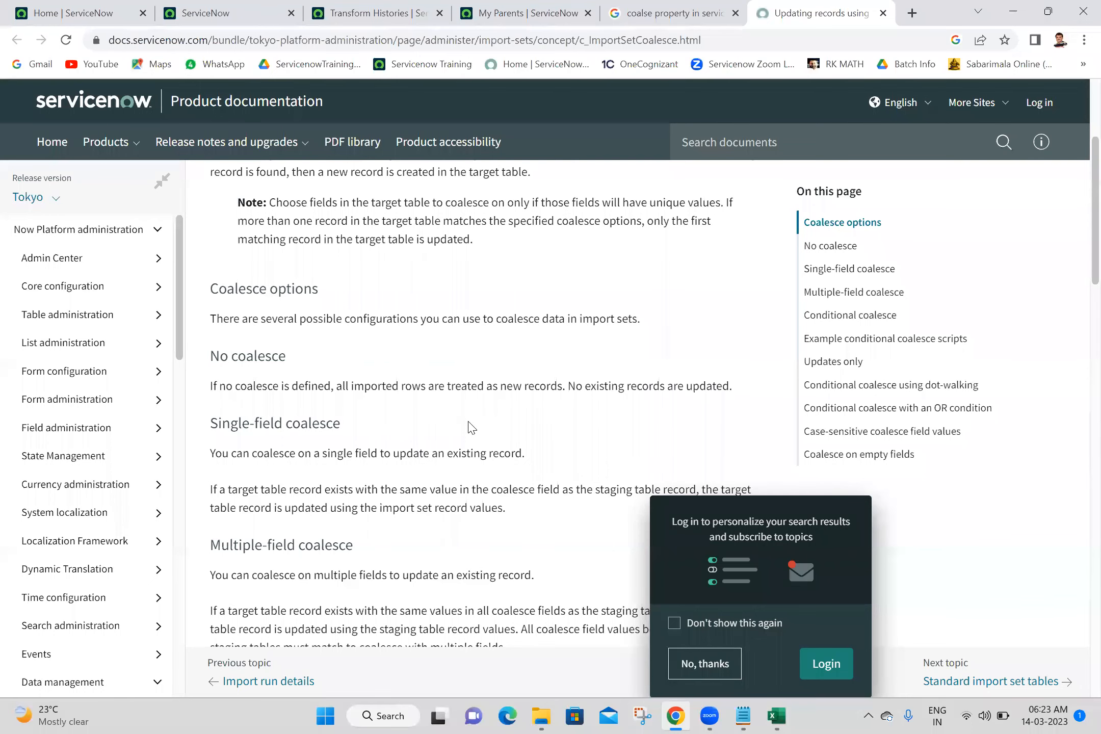
{"action": "scroll", "coordinate": [469, 428], "scroll_direction": "down", "scroll_amount": 5}
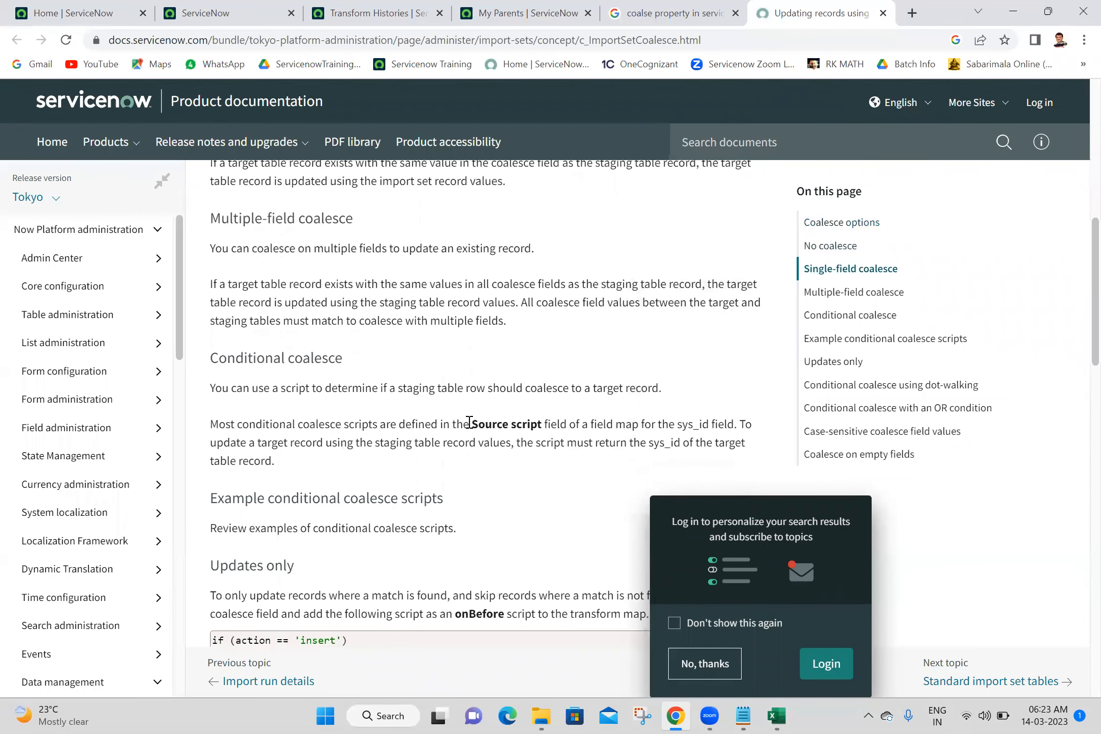
{"action": "scroll", "coordinate": [469, 424], "scroll_direction": "down", "scroll_amount": 5}
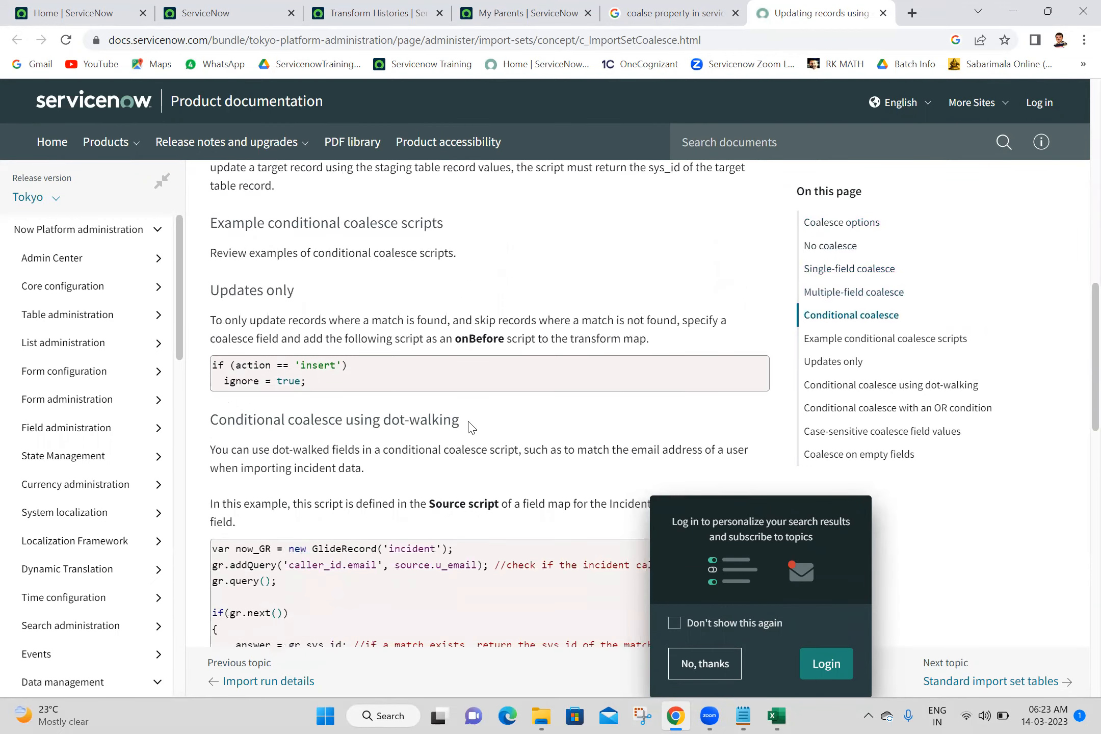
{"action": "scroll", "coordinate": [469, 428], "scroll_direction": "down", "scroll_amount": 5}
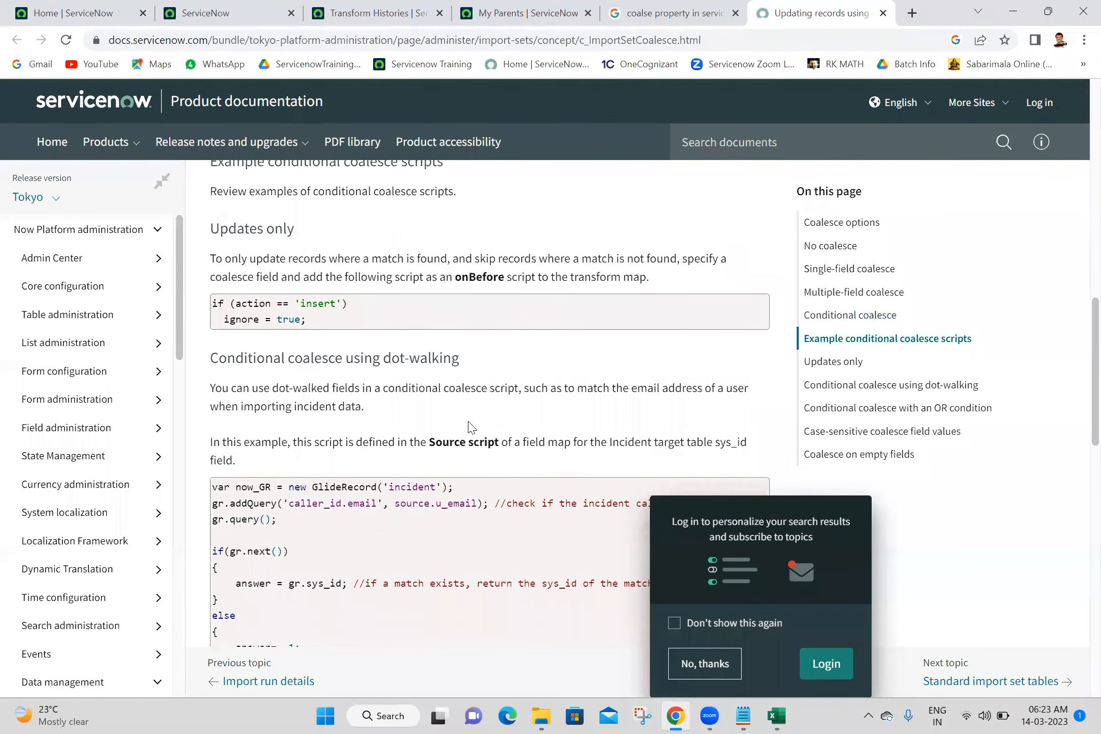
{"action": "scroll", "coordinate": [469, 427], "scroll_direction": "down", "scroll_amount": 2}
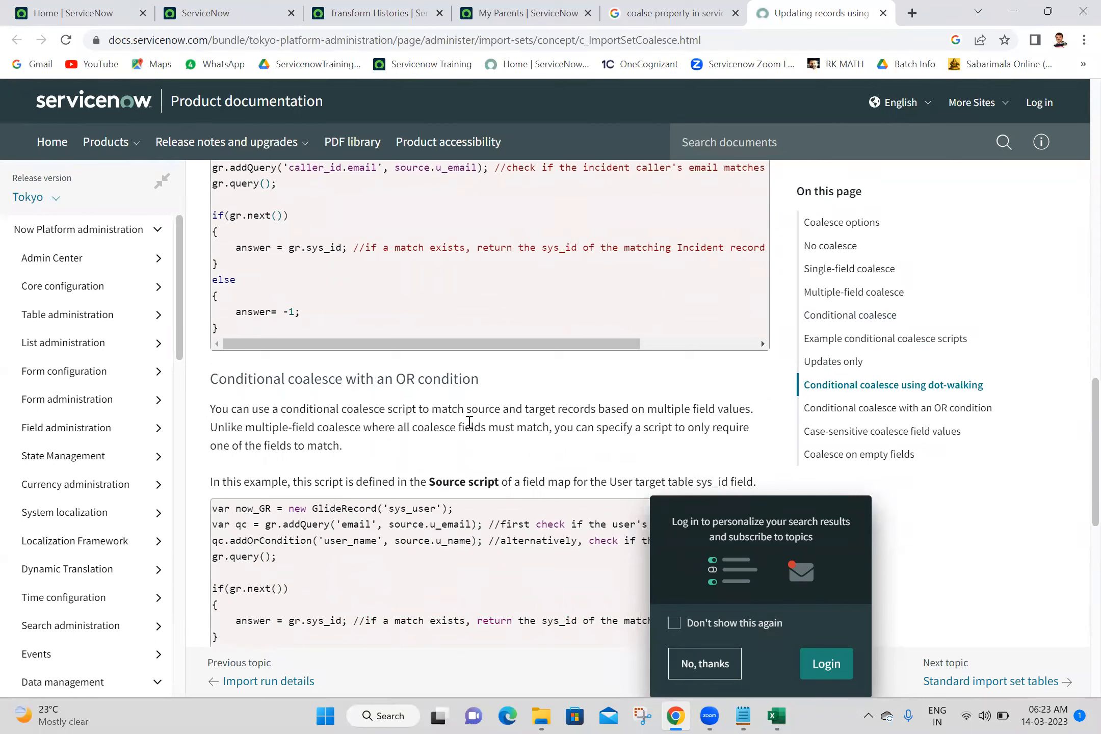
{"action": "scroll", "coordinate": [469, 423], "scroll_direction": "down", "scroll_amount": 8}
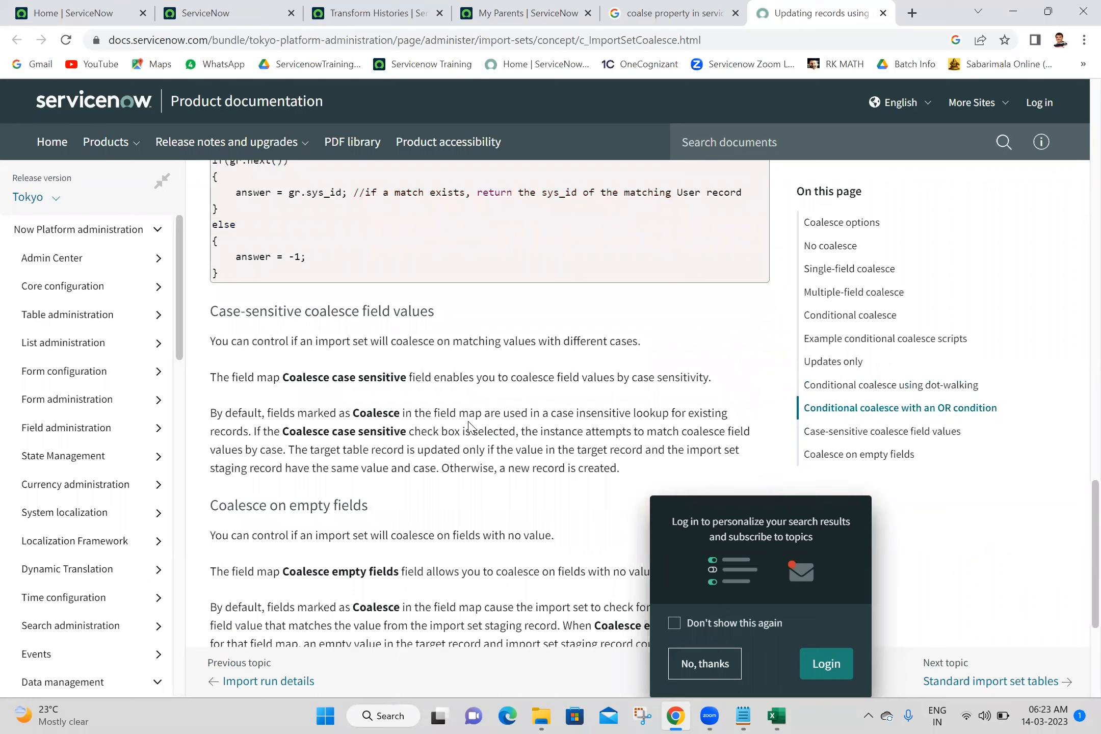
{"action": "scroll", "coordinate": [469, 426], "scroll_direction": "down", "scroll_amount": 5}
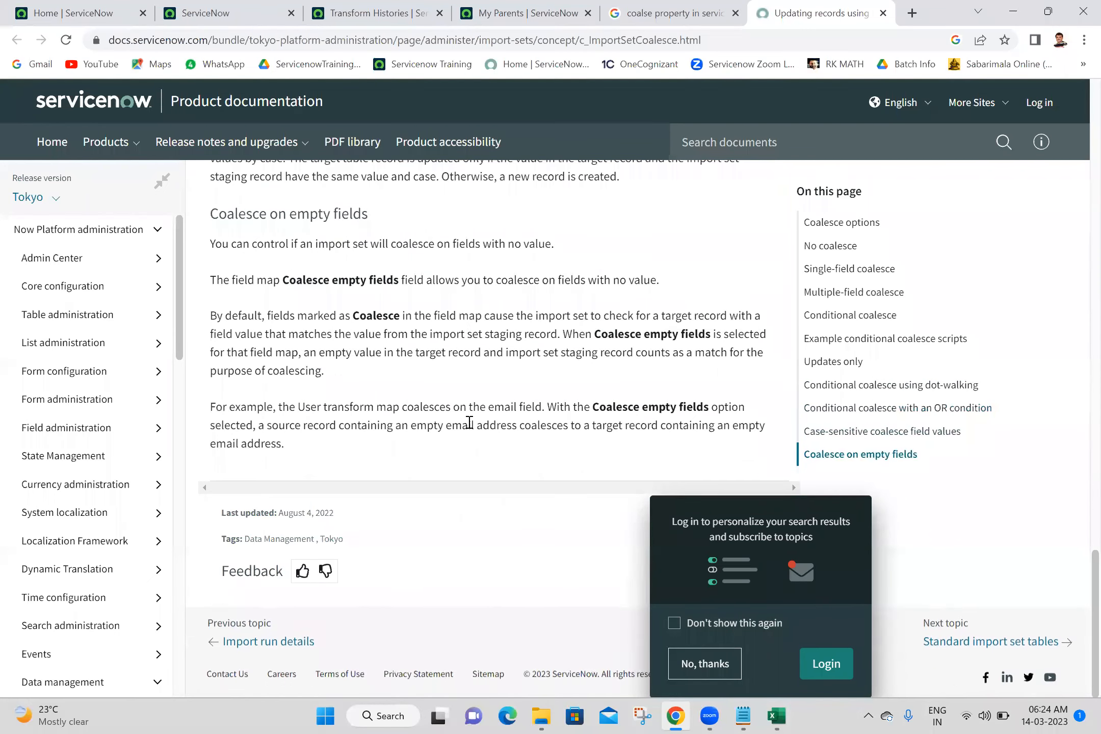
{"action": "scroll", "coordinate": [469, 422], "scroll_direction": "up", "scroll_amount": 20}
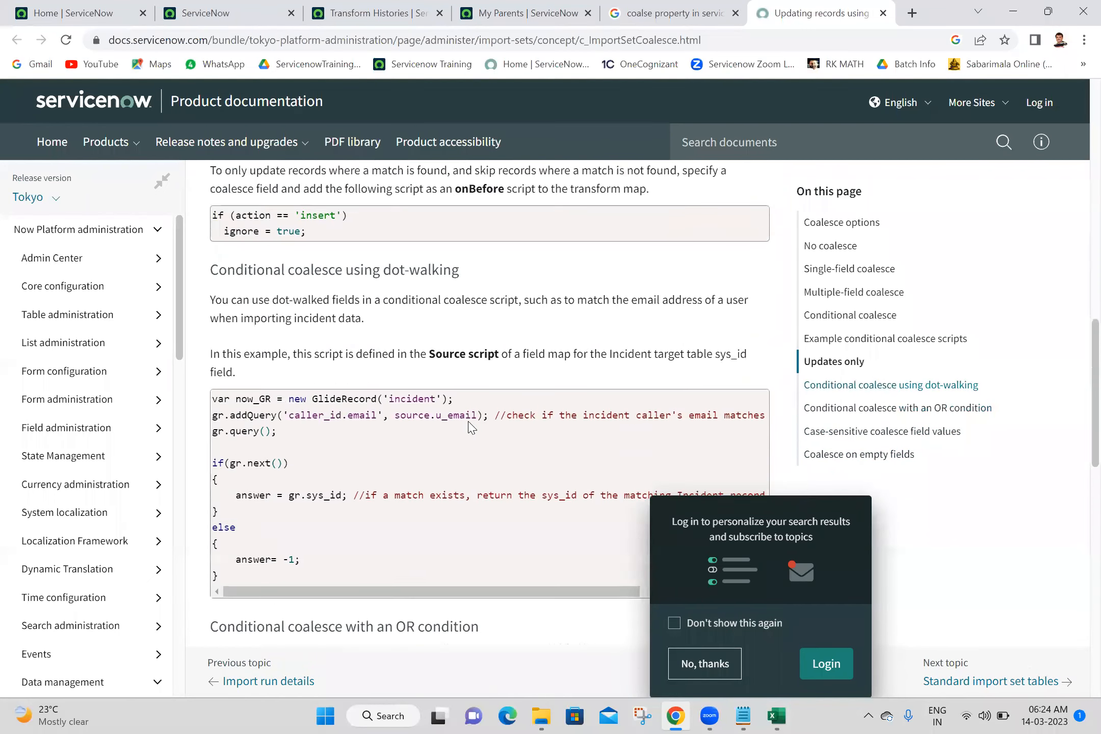
{"action": "scroll", "coordinate": [469, 422], "scroll_direction": "up", "scroll_amount": 10}
{"action": "scroll", "coordinate": [469, 422], "scroll_direction": "up", "scroll_amount": 2}
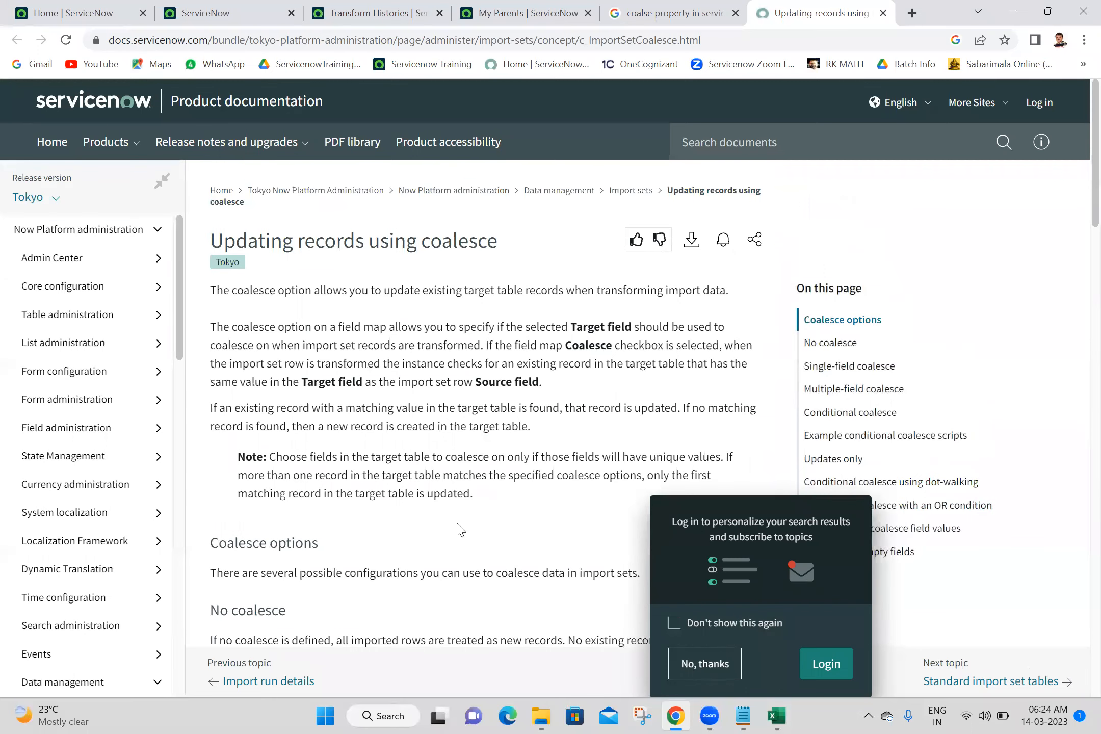
Copy the page's "Coalesce options" heading into the Batch 18 notes and add a "No Coalesce" entry below it
{"action": "left_click_drag", "start_coordinate": [210, 543], "coordinate": [262, 539]}
{"action": "triple_click", "coordinate": [262, 538]}
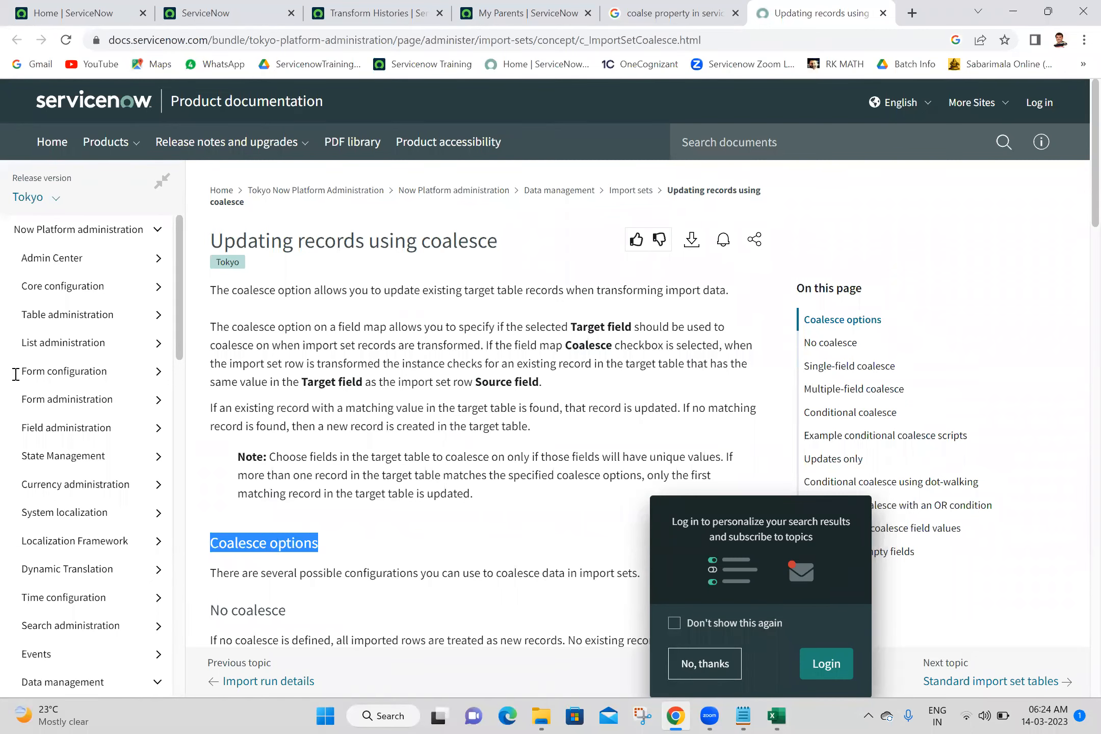
{"action": "type", "text": "Coalesce options"}
{"action": "key", "text": "Return"}
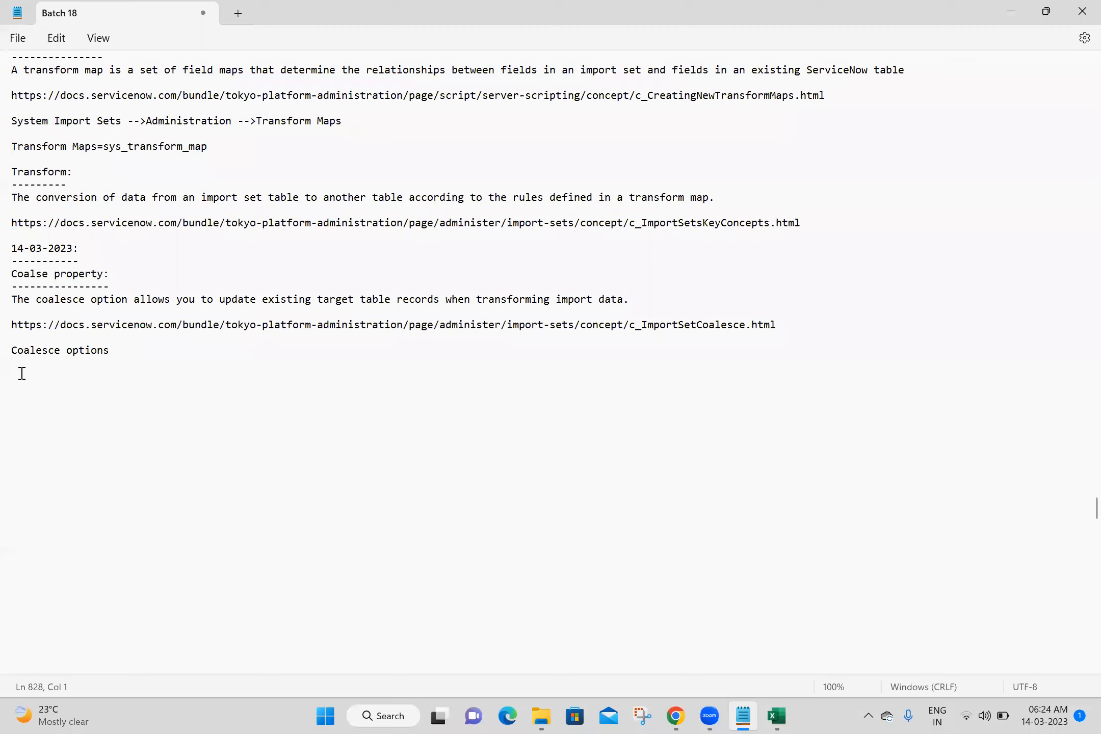
{"action": "type", "text": "No Coalesce"}
Correct the misspelled word "Coalse" in the property heading of the notes to "Coalesce"
{"action": "double_click", "coordinate": [70, 378]}
{"action": "key", "text": "ctrl+c"}
{"action": "double_click", "coordinate": [25, 279]}
{"action": "key", "text": "ctrl+v"}
Add the entries "Single Coalesce" and "Multi Coalesce" on separate lines below "No Coalesce" in the notes
{"action": "type", "text": "Single"}
{"action": "key", "text": "ctrl+v"}
{"action": "key", "text": "Return"}
{"action": "type", "text": "M"}
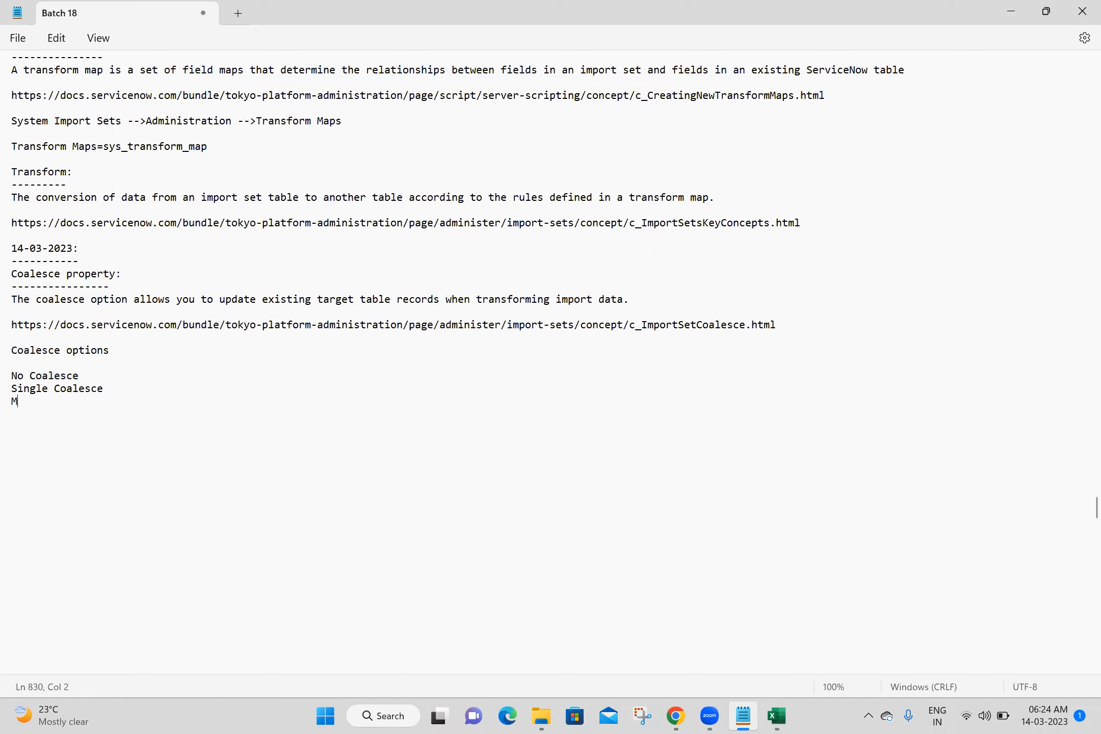
{"action": "type", "text": "ulti"}
{"action": "key", "text": "ctrl+v"}
Check the coalesce option names on the documentation page and change the notes' entries to "Single Field Coalesce" and "Multi Field Coalesce"
{"action": "left_click", "coordinate": [665, 715]}
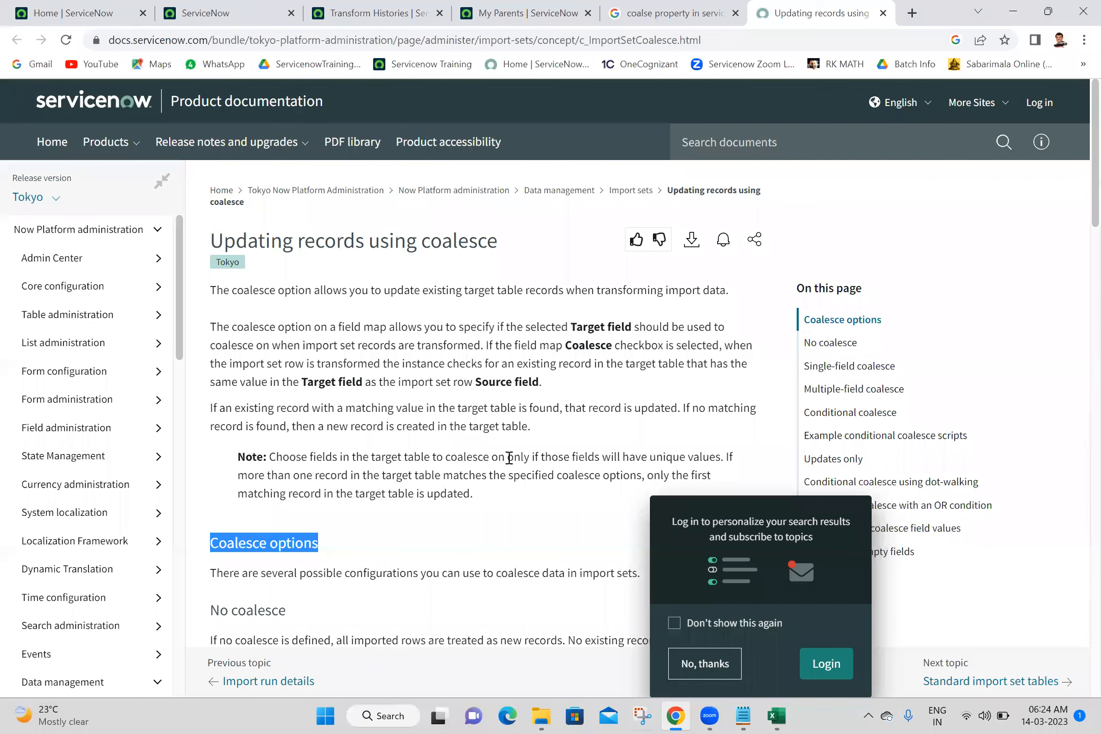
{"action": "scroll", "coordinate": [510, 463], "scroll_direction": "down", "scroll_amount": 5}
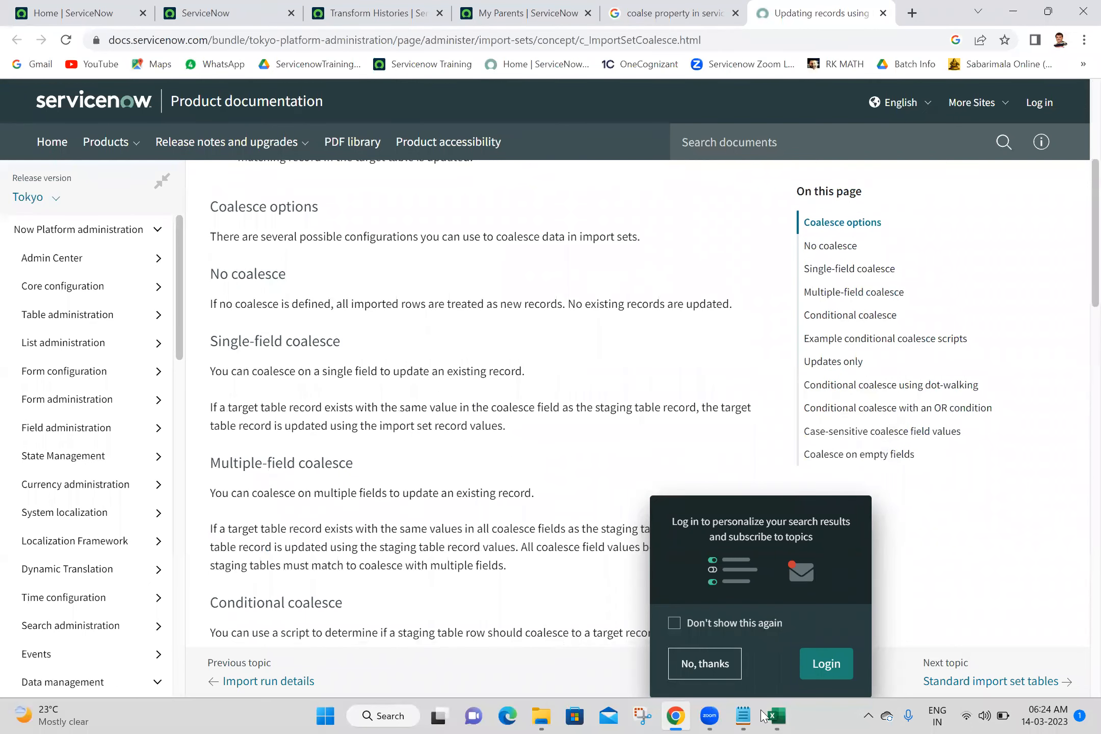
{"action": "left_click", "coordinate": [743, 716]}
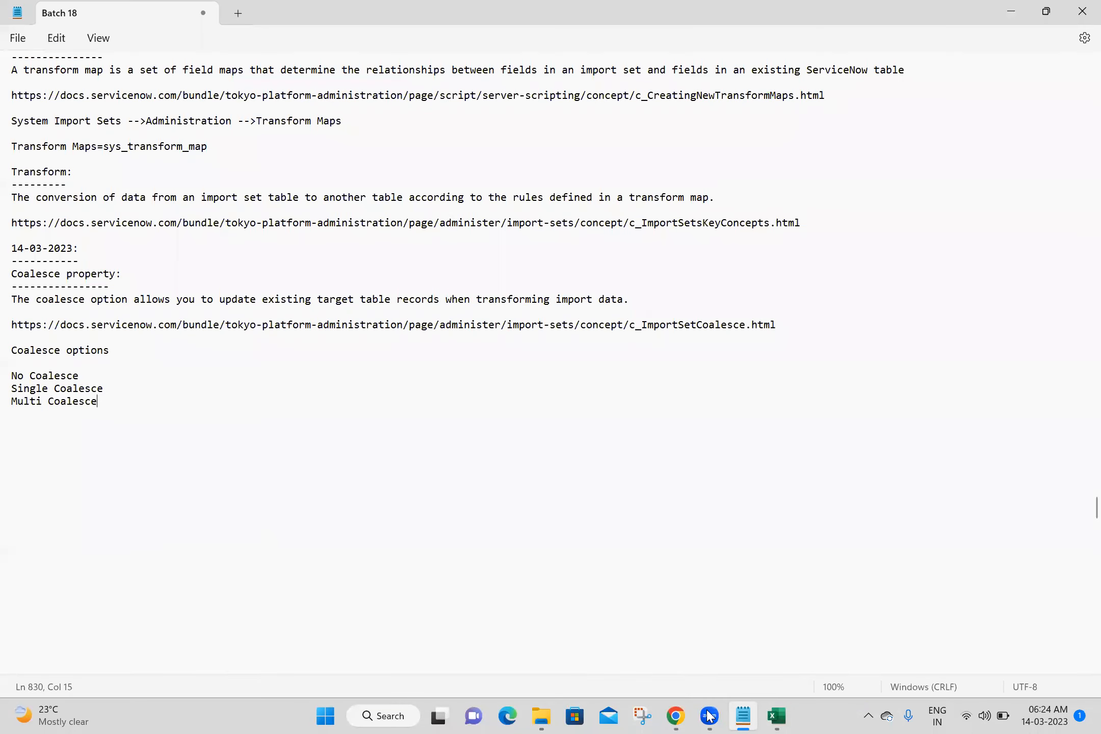
{"action": "left_click", "coordinate": [55, 390]}
{"action": "type", "text": "Field"}
{"action": "left_click", "coordinate": [50, 401]}
{"action": "type", "text": "Field"}
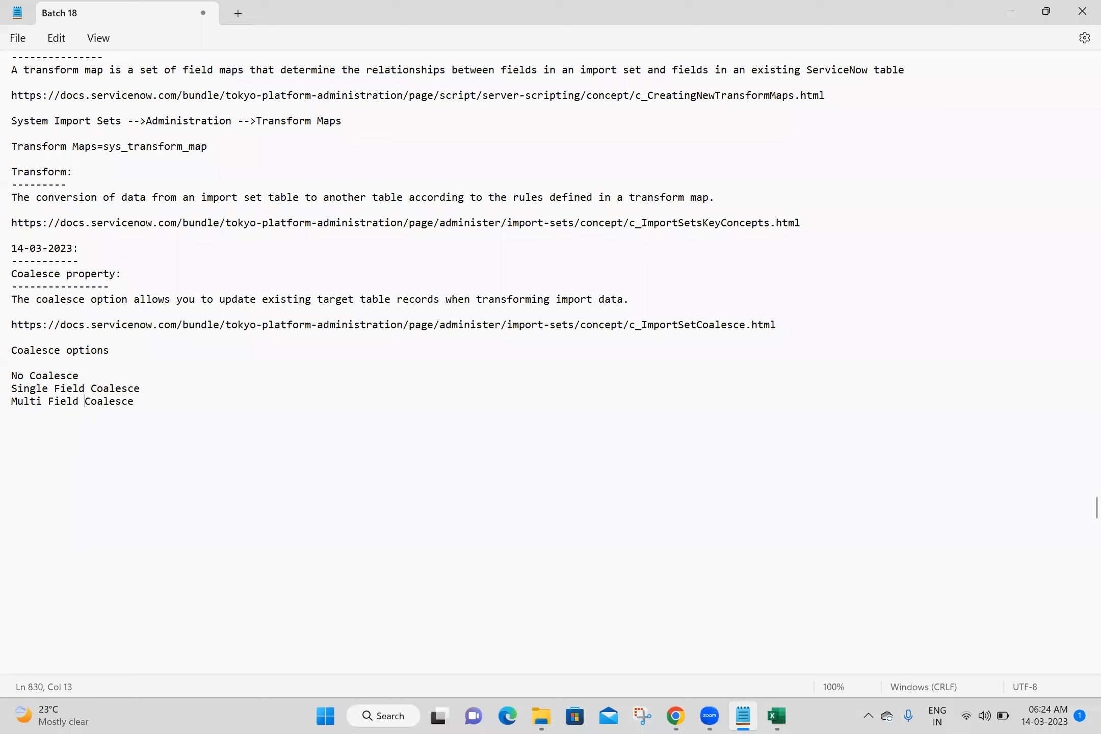
Check the next coalesce option on the documentation page and add the entry "Conditional Coalesce" below "Multi Field Coalesce" in the notes
{"action": "key", "text": "Down"}
{"action": "left_click", "coordinate": [676, 716]}
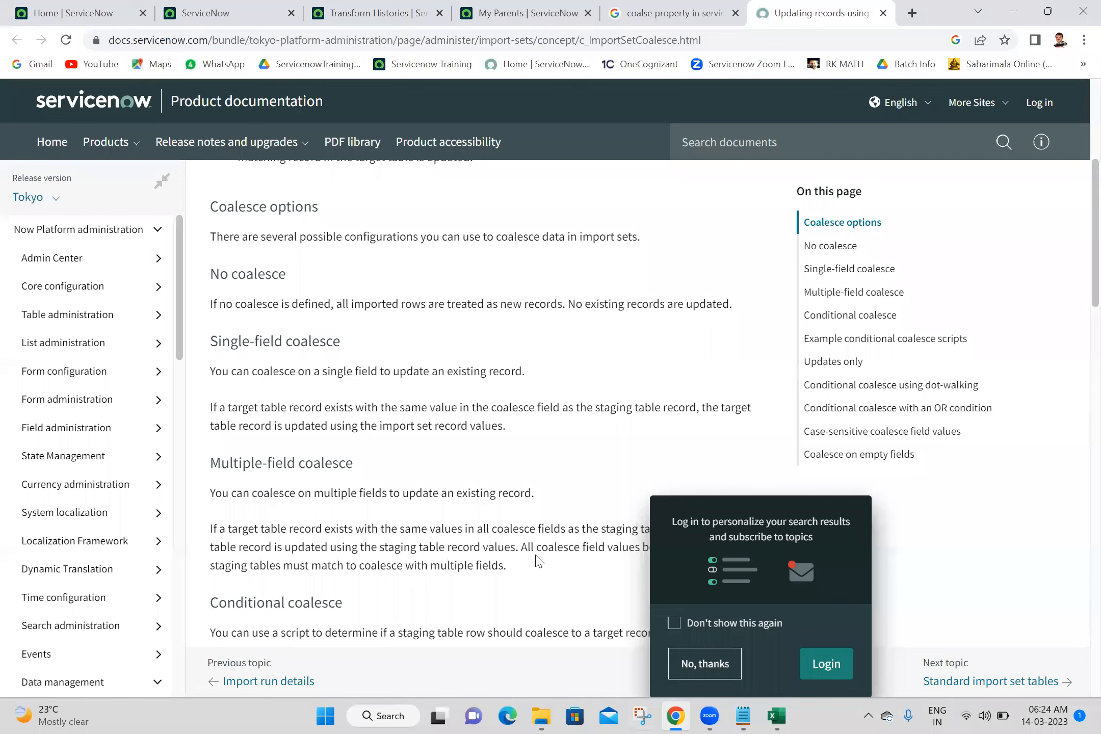
{"action": "scroll", "coordinate": [538, 561], "scroll_direction": "down", "scroll_amount": 1}
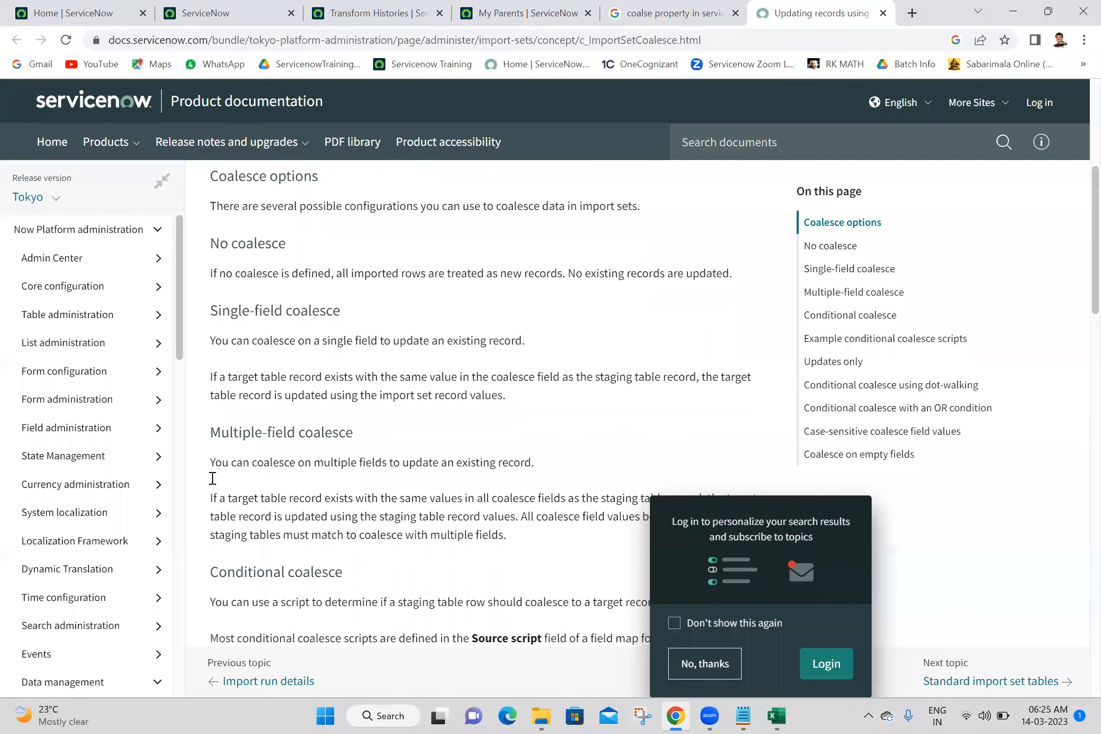
{"action": "key", "text": "alt+Tab"}
{"action": "type", "text": "n"}
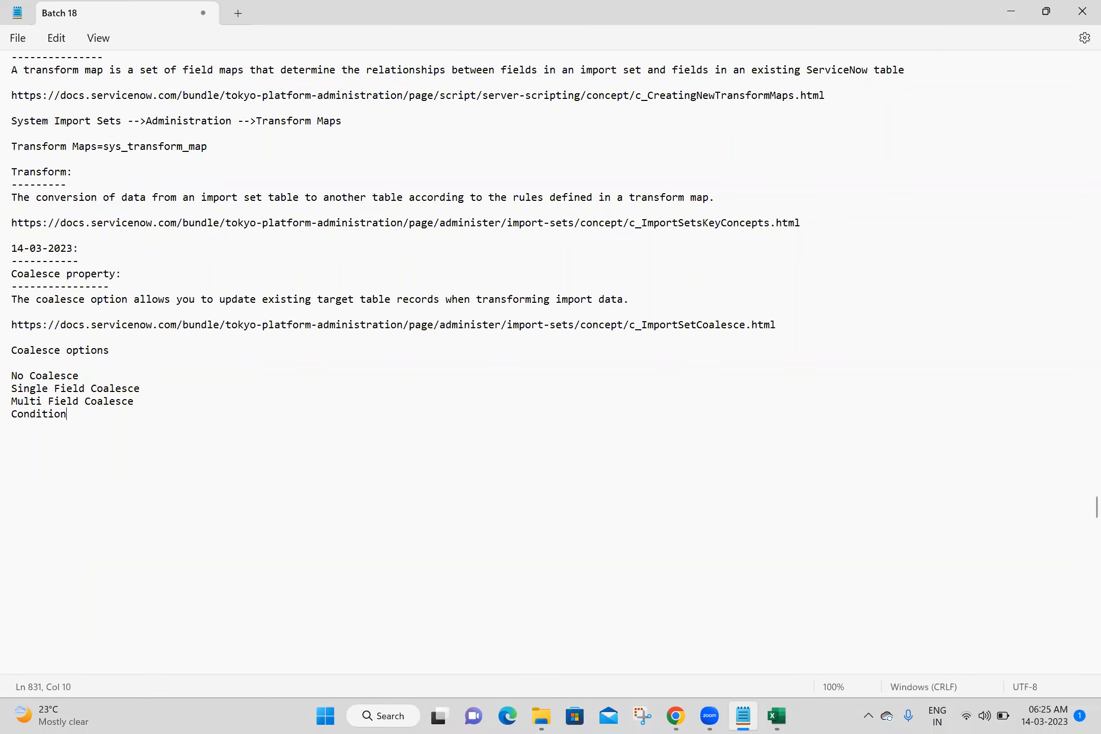
{"action": "type", "text": "al Coalesce"}
{"action": "key", "text": "Return"}
Copy the documentation heading "Conditional coalesce using dot-walking" into the Batch 18 notes below "Conditional Coalesce"
{"action": "left_click", "coordinate": [678, 716]}
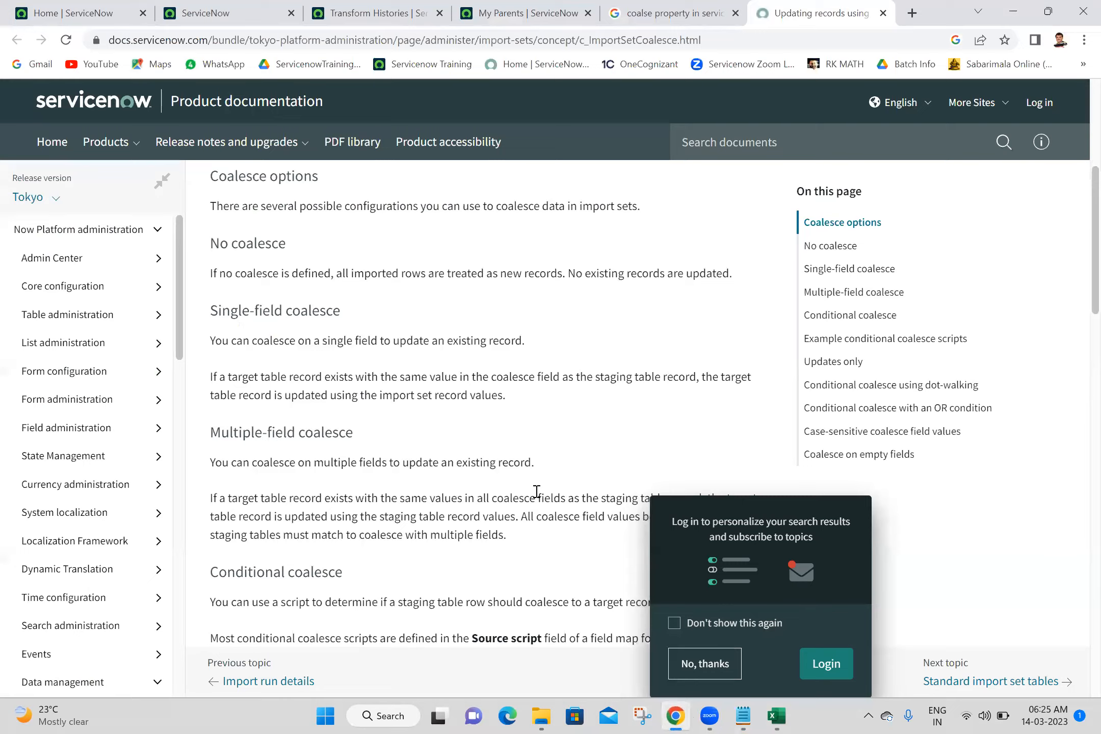
{"action": "scroll", "coordinate": [537, 490], "scroll_direction": "down", "scroll_amount": 7}
{"action": "scroll", "coordinate": [537, 497], "scroll_direction": "down", "scroll_amount": 3}
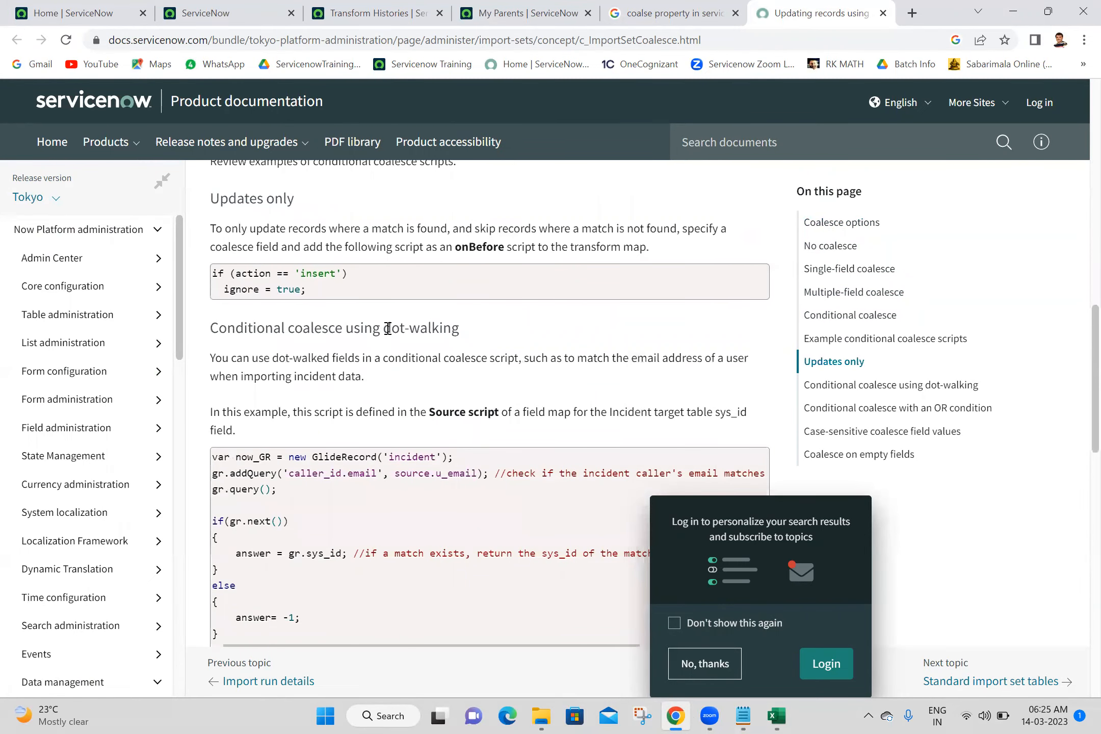
{"action": "triple_click", "coordinate": [387, 328]}
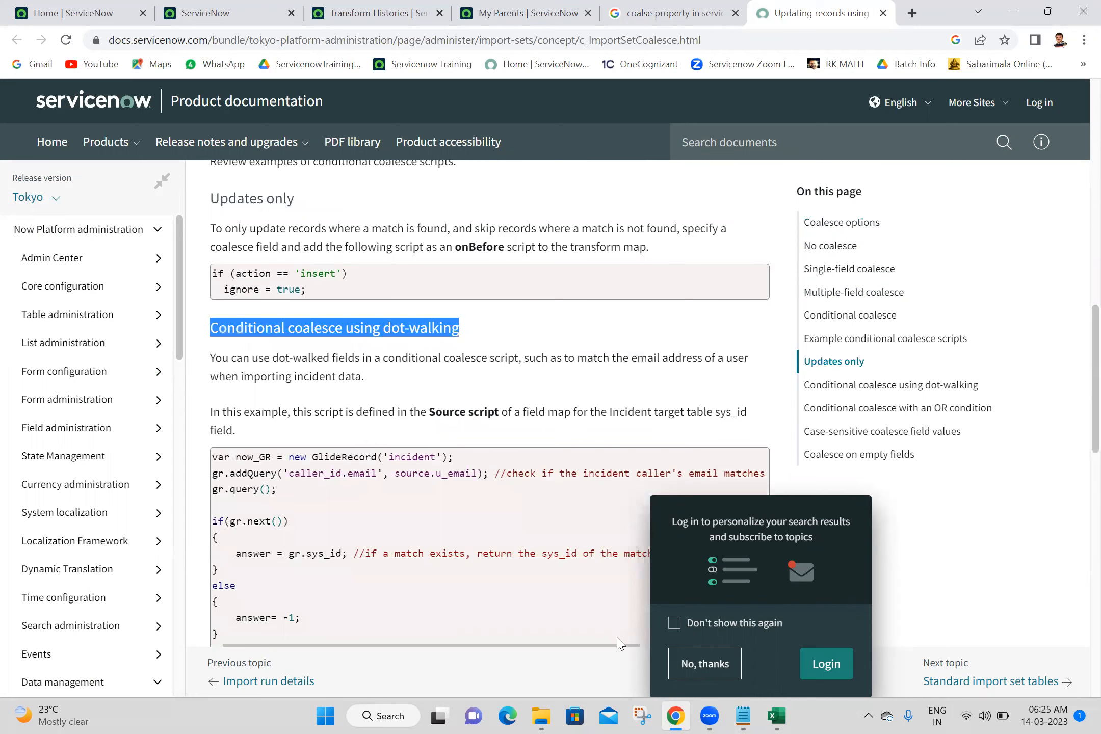
{"action": "left_click", "coordinate": [743, 716]}
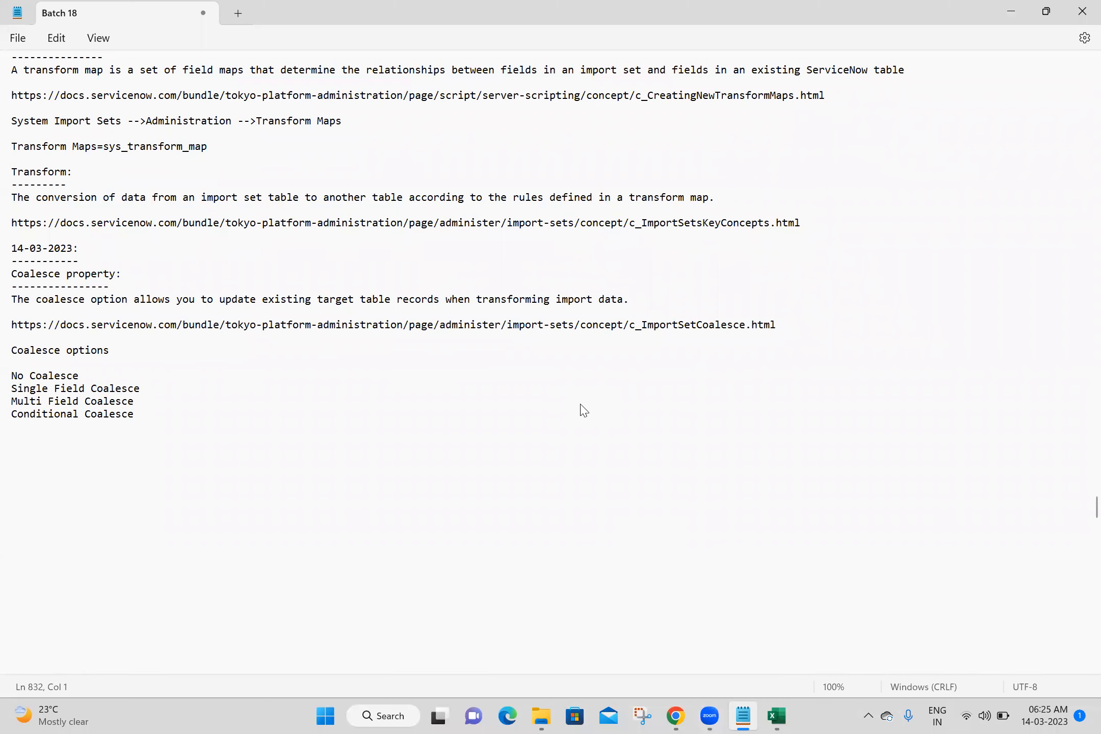
Copy the documentation heading "Conditional coalesce with an OR condition" into the notes below the dot-walking entry
{"action": "key", "text": "alt+Tab"}
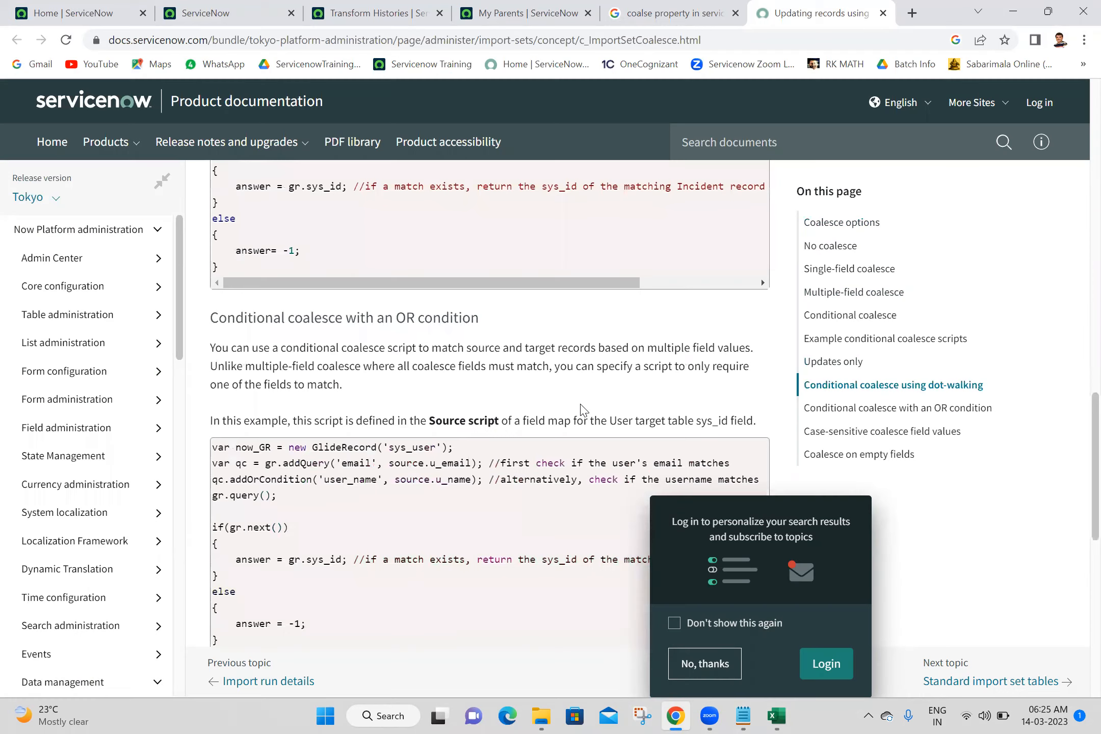
{"action": "triple_click", "coordinate": [427, 319]}
{"action": "key", "text": "ctrl+c"}
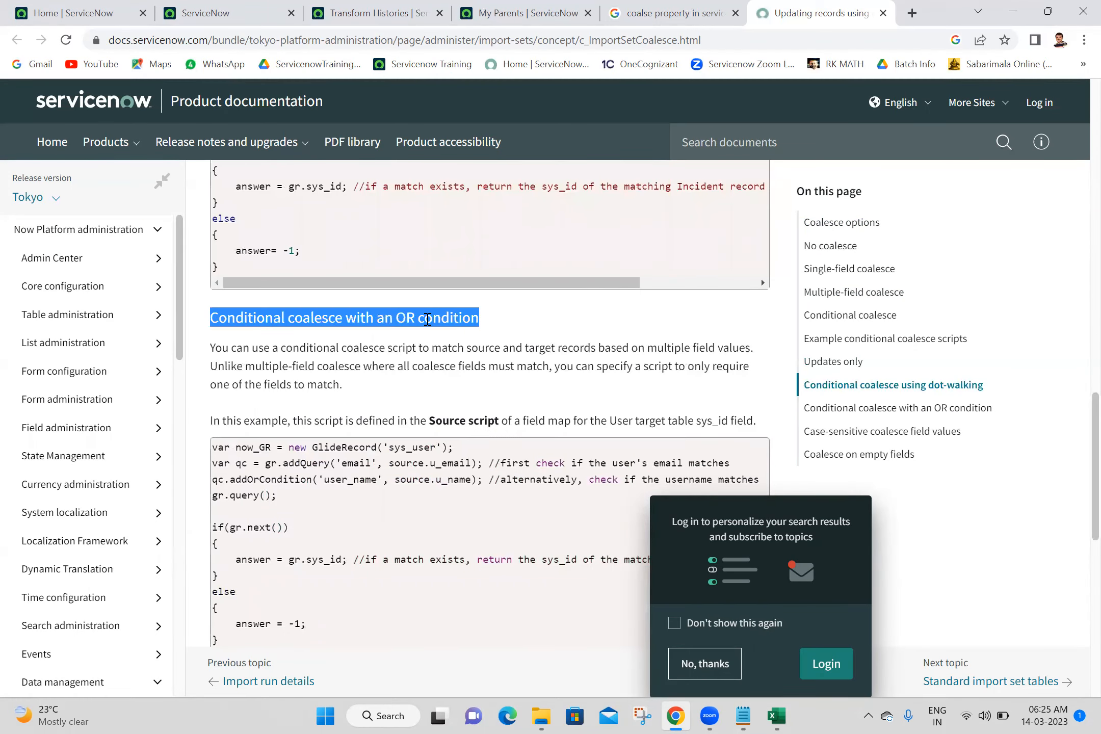
{"action": "left_click", "coordinate": [747, 717]}
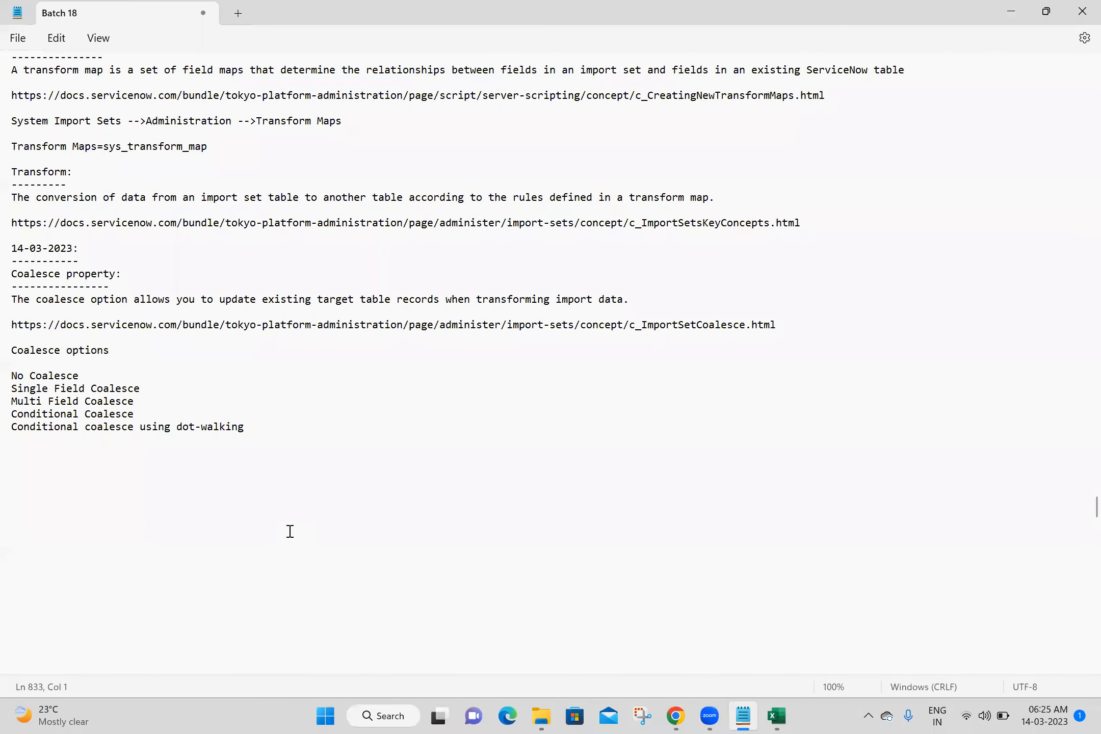
{"action": "key", "text": "ctrl+v"}
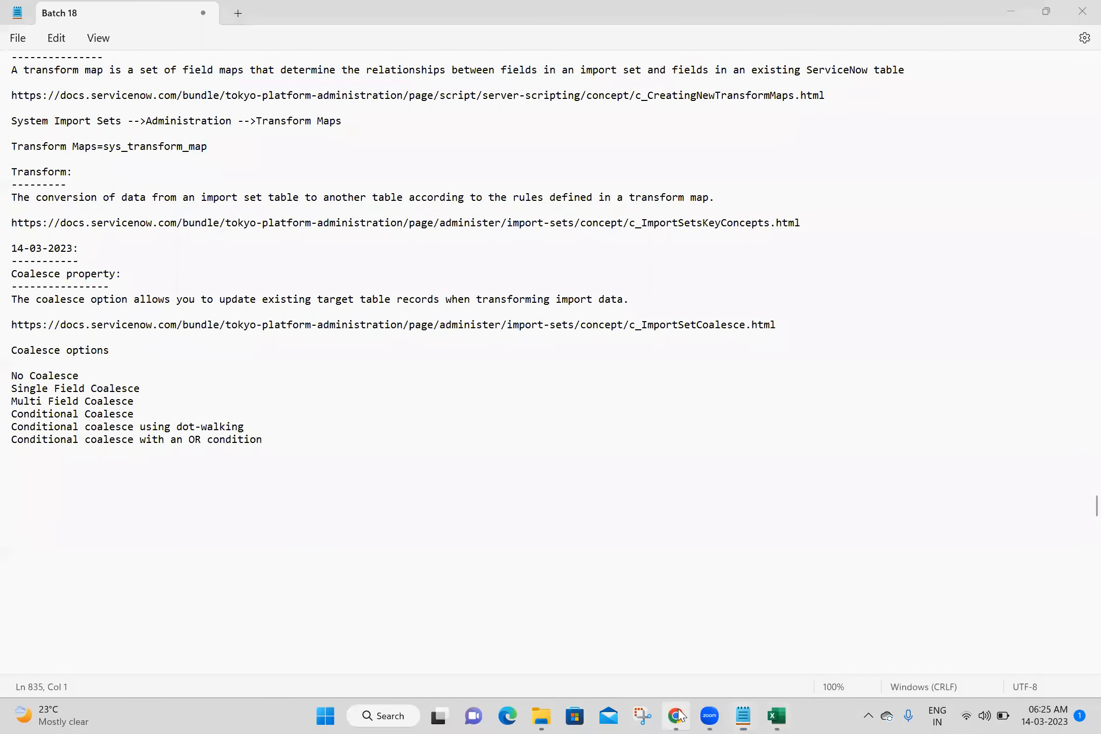
Copy the documentation heading "Case-sensitive coalesce field values" into the notes below the OR condition entry
{"action": "left_click", "coordinate": [675, 716]}
{"action": "left_click", "coordinate": [514, 352]}
{"action": "scroll", "coordinate": [515, 352], "scroll_direction": "down", "scroll_amount": 3}
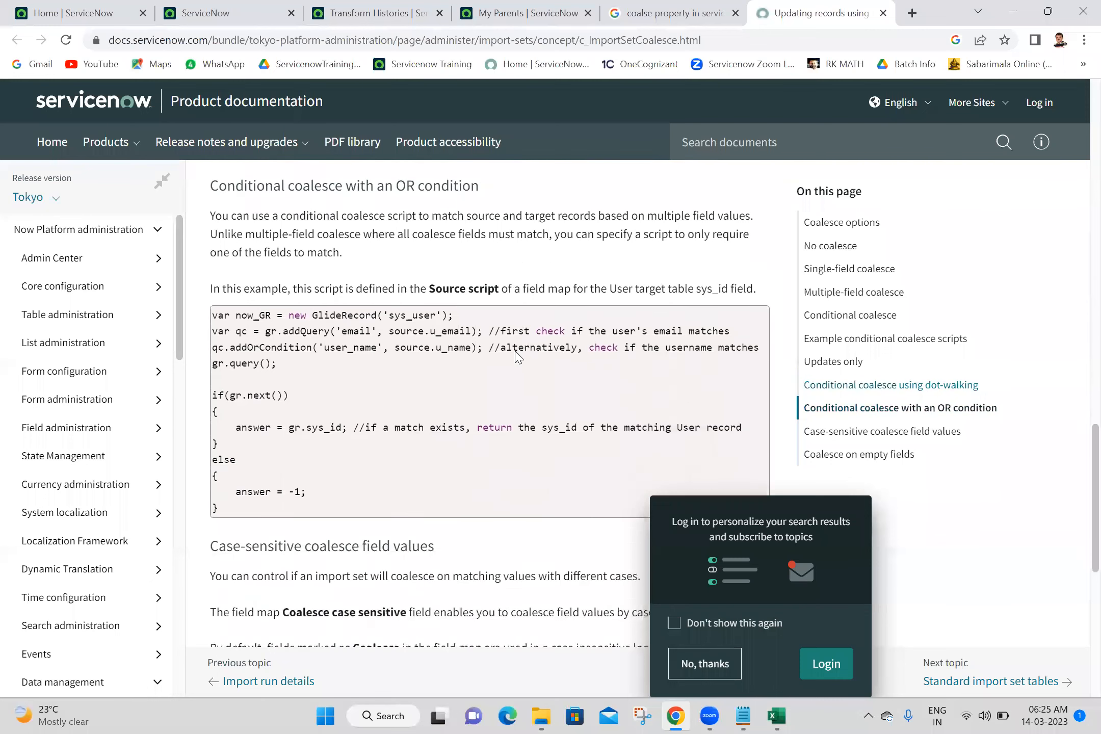
{"action": "scroll", "coordinate": [516, 354], "scroll_direction": "down", "scroll_amount": 5}
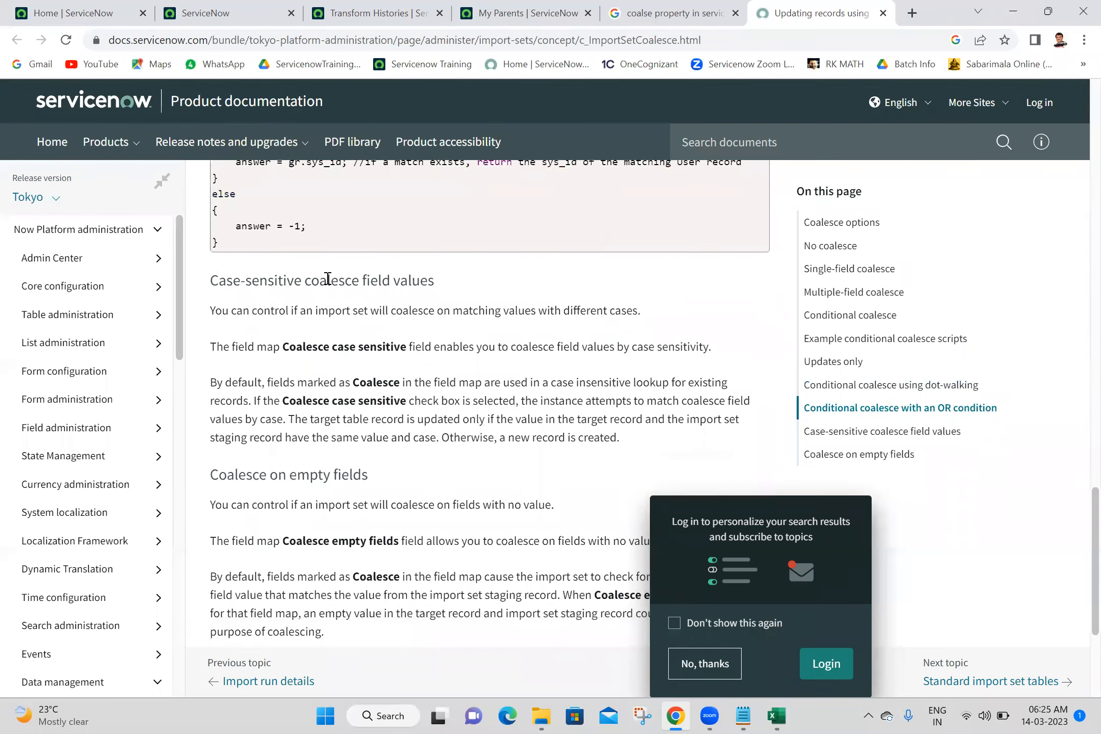
{"action": "triple_click", "coordinate": [328, 279]}
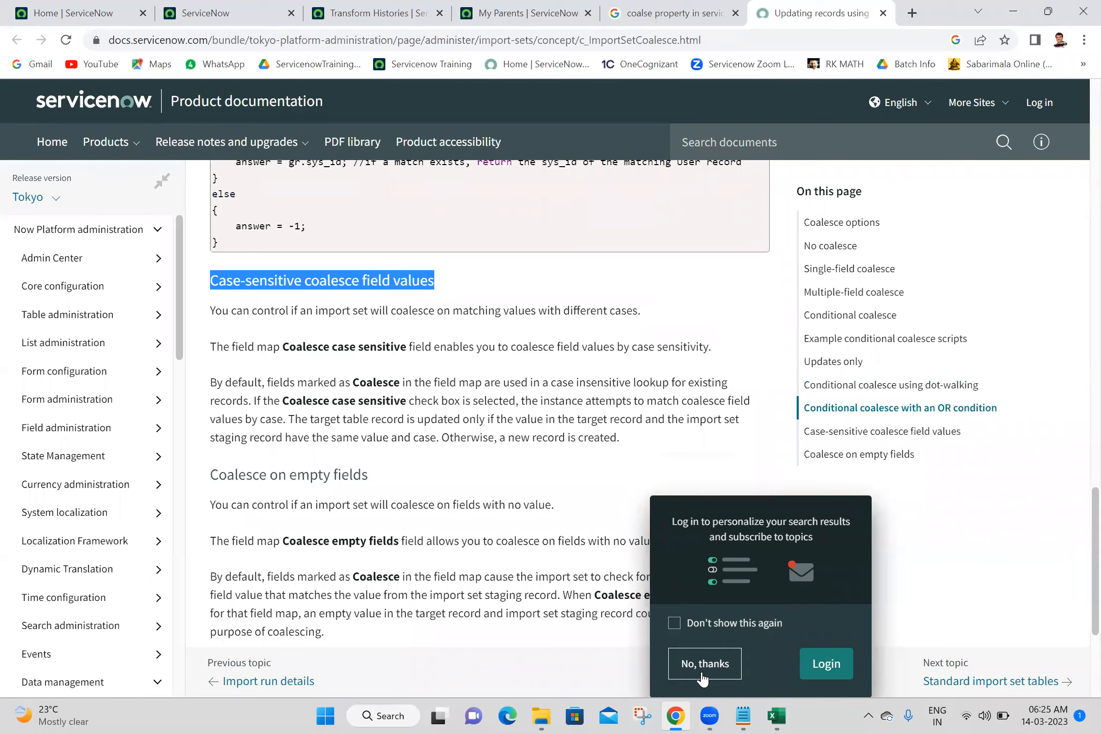
{"action": "key", "text": "alt+Tab"}
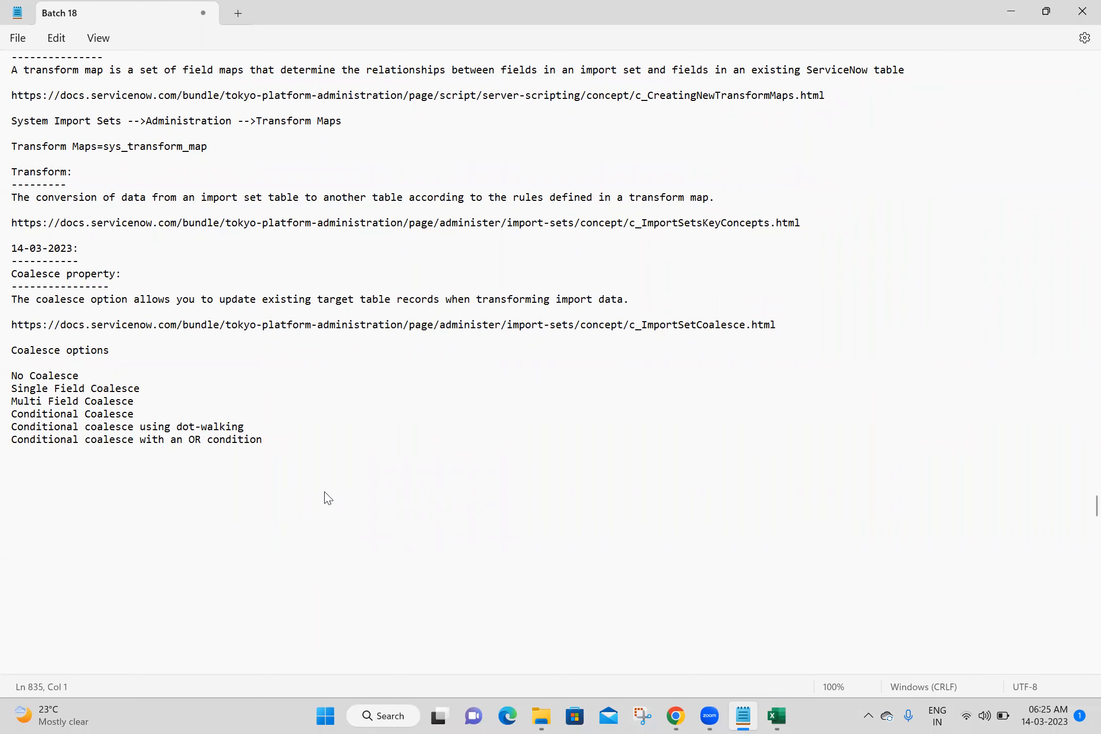
Copy the heading "Coalesce on empty fields" to the end of the notes' list and remove the blank line above the case-sensitive entry
{"action": "key", "text": "alt+Tab"}
{"action": "triple_click", "coordinate": [312, 475]}
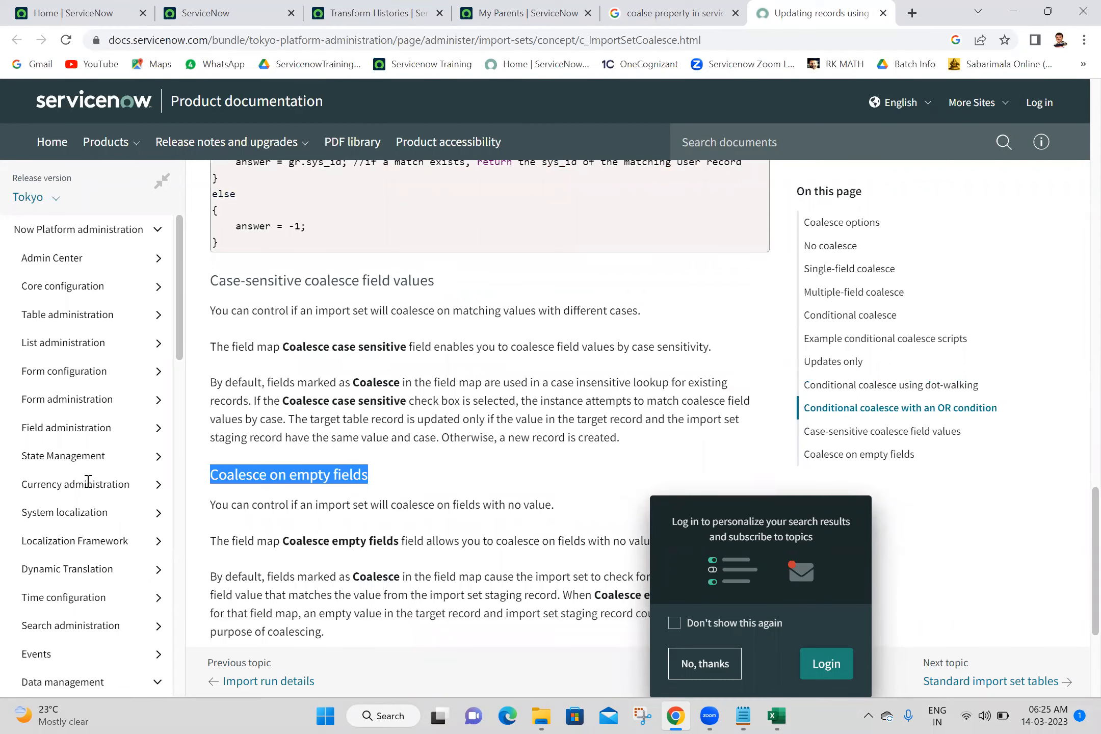
{"action": "key", "text": "alt+Tab"}
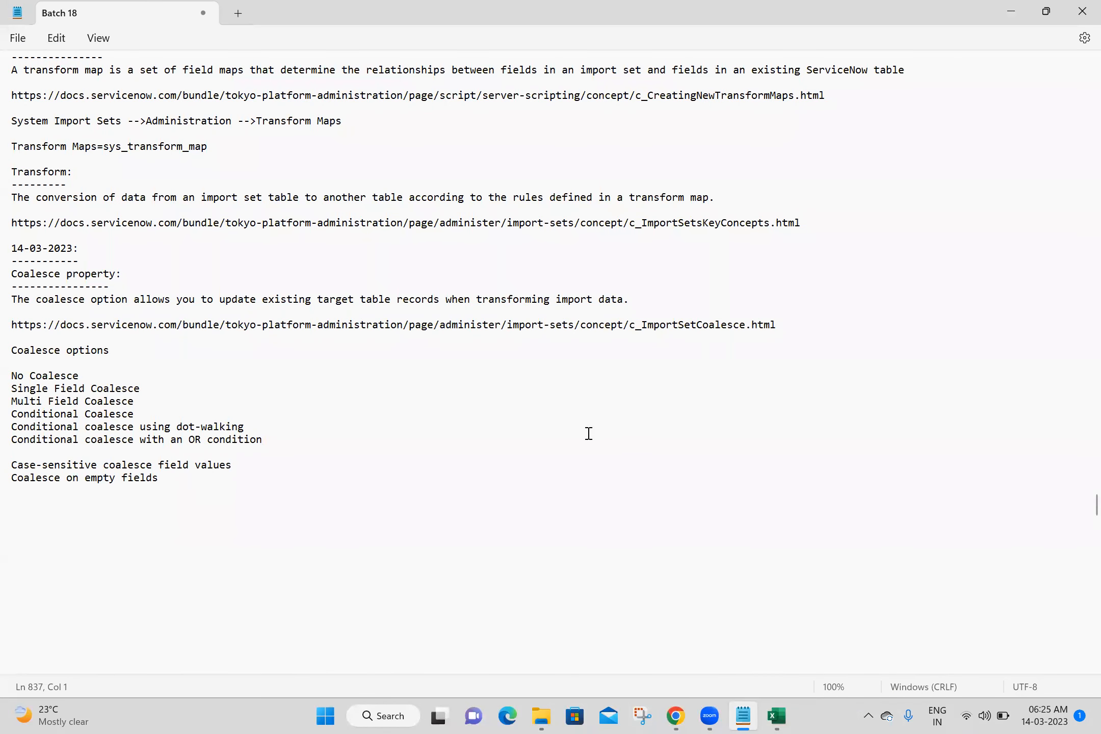
{"action": "key", "text": "alt+Tab"}
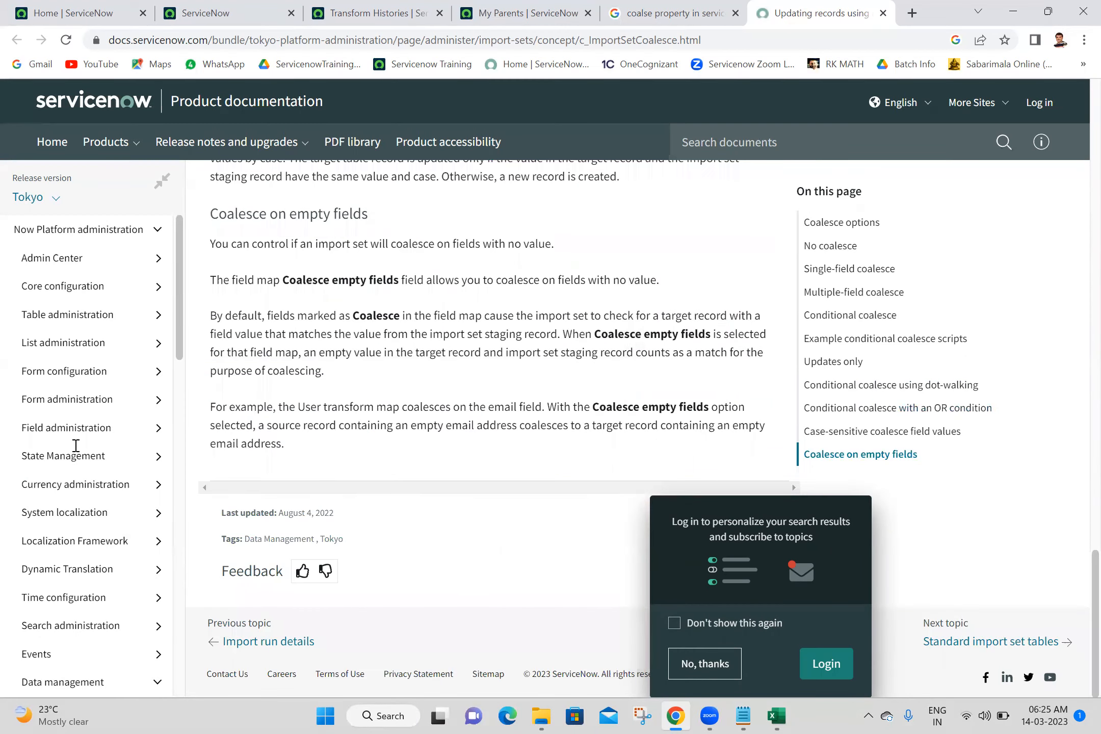
{"action": "key", "text": "alt+Tab"}
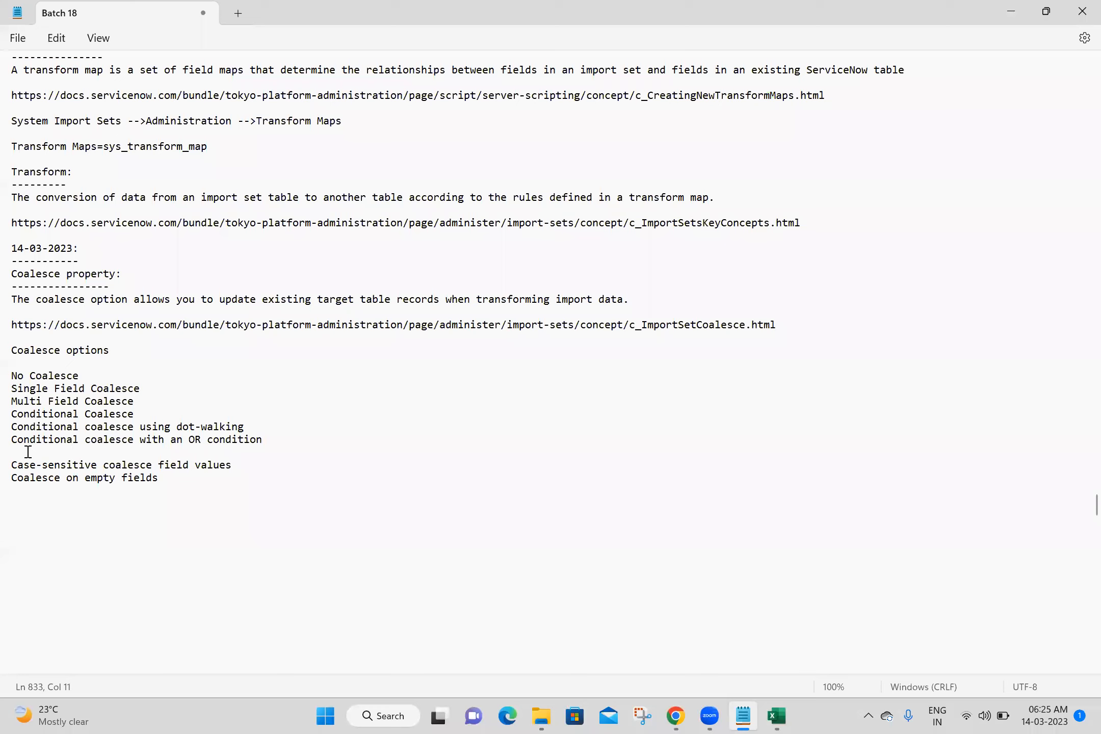
{"action": "key", "text": "Delete"}
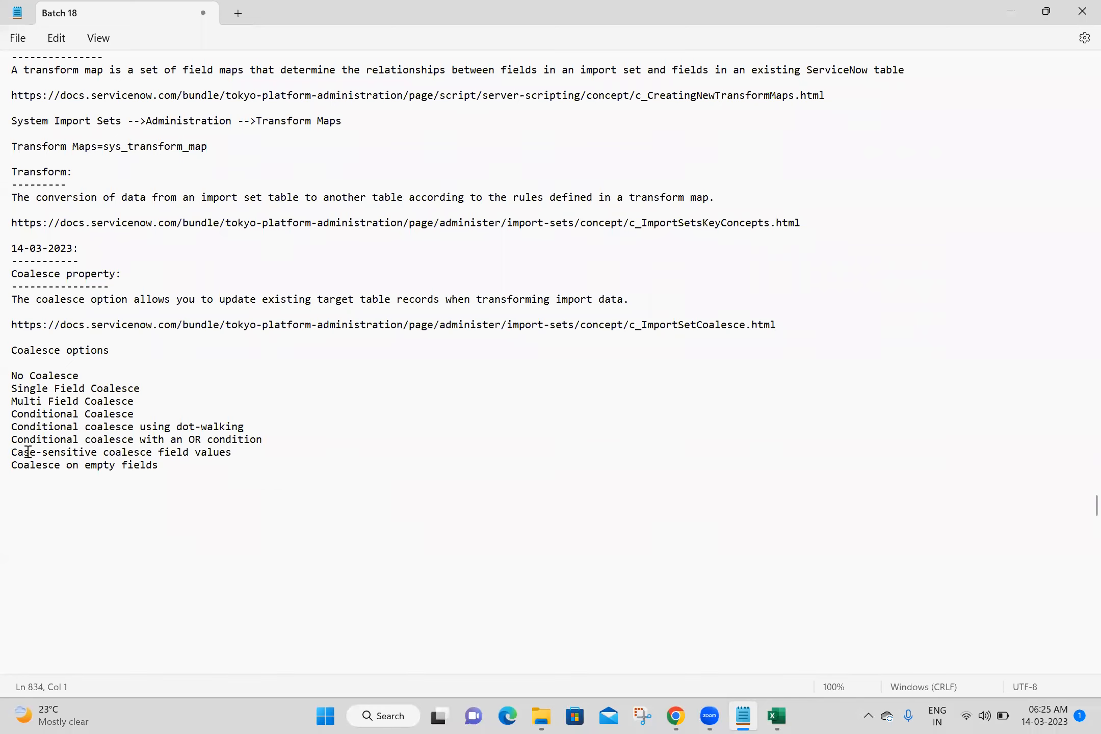
Number the first four coalesce options in the notes 1 to 4, from "No Coalesce" to "Conditional Coalesce"
{"action": "left_click", "coordinate": [13, 375]}
{"action": "type", "text": "1."}
{"action": "type", "text": "2"}
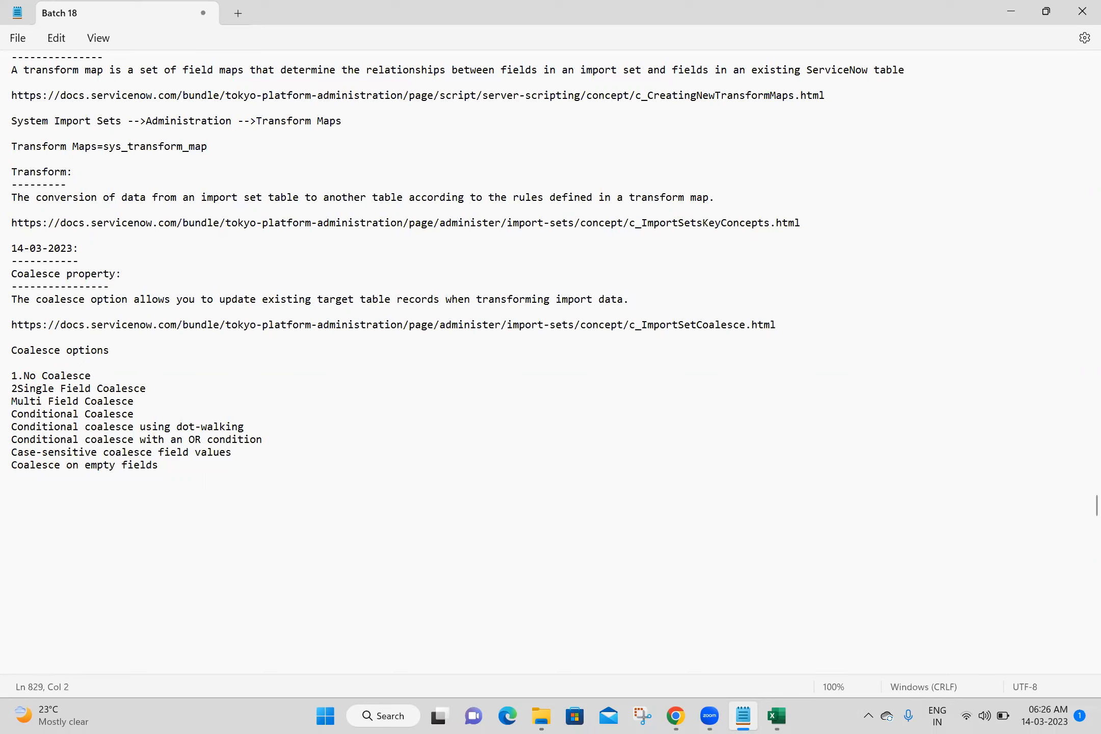
{"action": "type", "text": "."}
{"action": "type", "text": "3."}
{"action": "left_click", "coordinate": [12, 414]}
{"action": "type", "text": "4."}
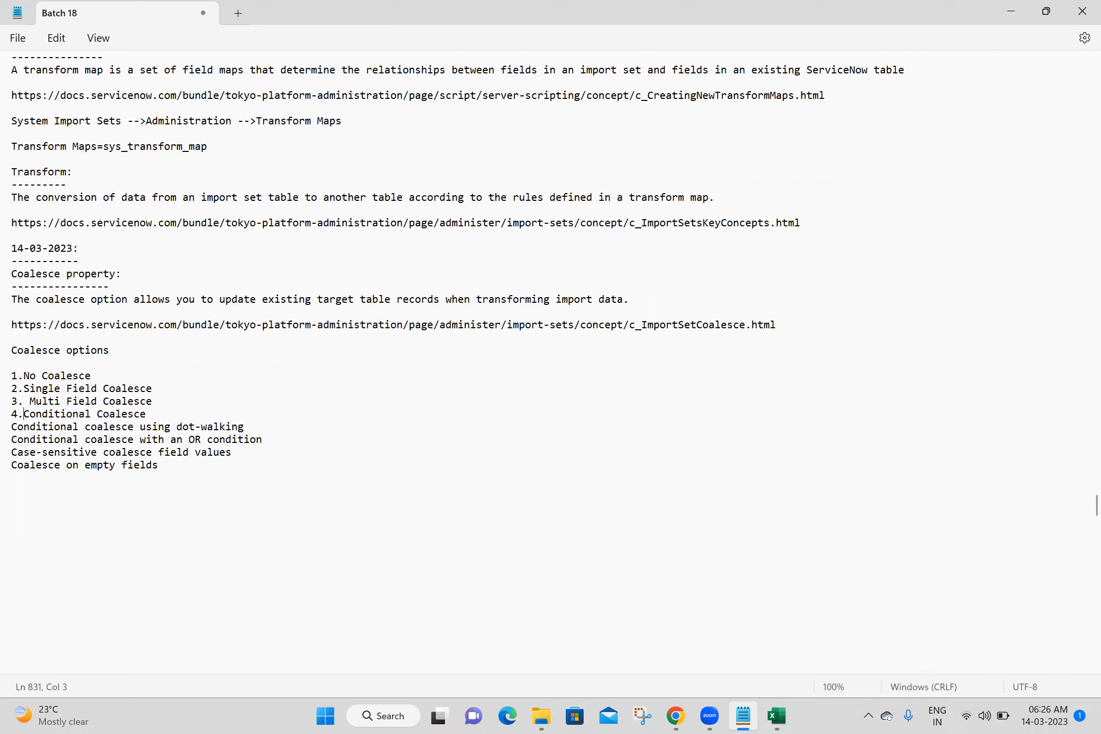
Number the entry "Case-sensitive coalesce field values" as 5 and "Coalesce on empty fields" as 6
{"action": "triple_click", "coordinate": [15, 430]}
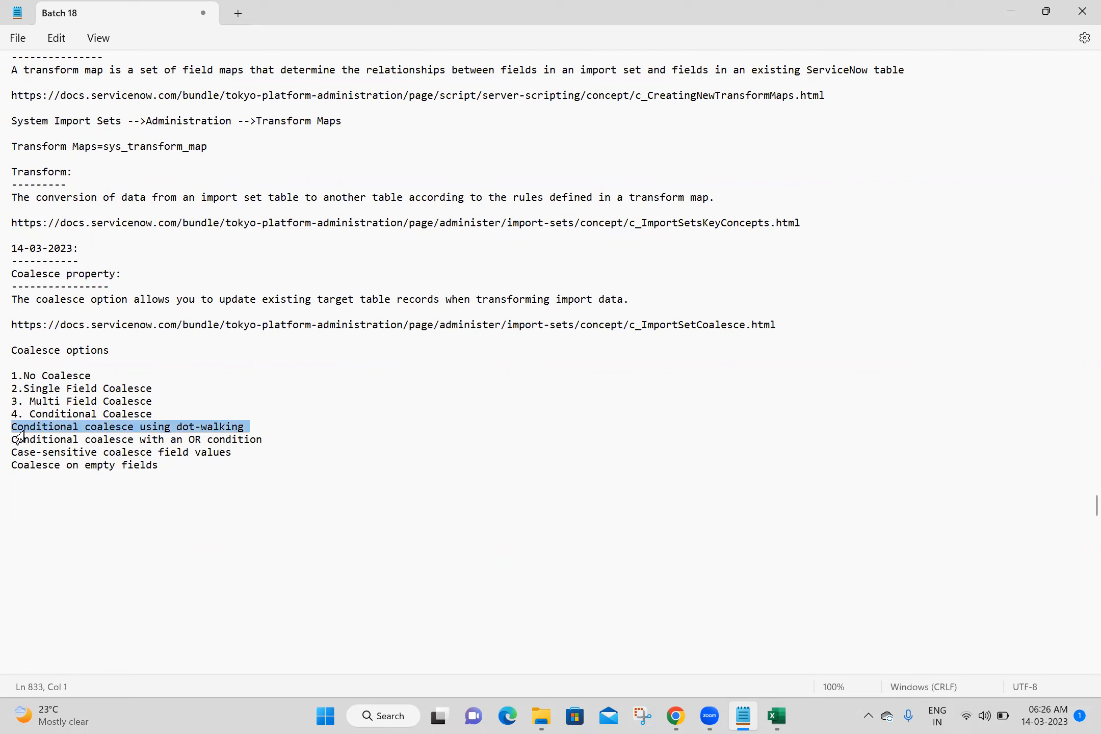
{"action": "left_click", "coordinate": [265, 378]}
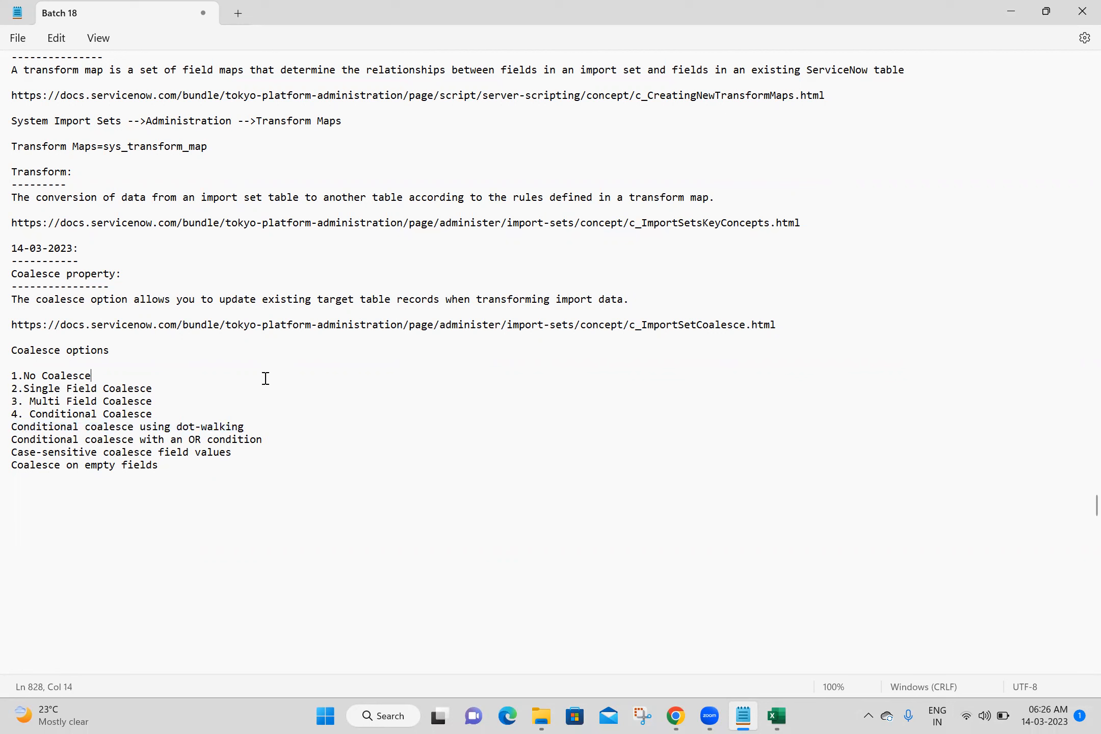
{"action": "left_click", "coordinate": [14, 451]}
{"action": "type", "text": "5."}
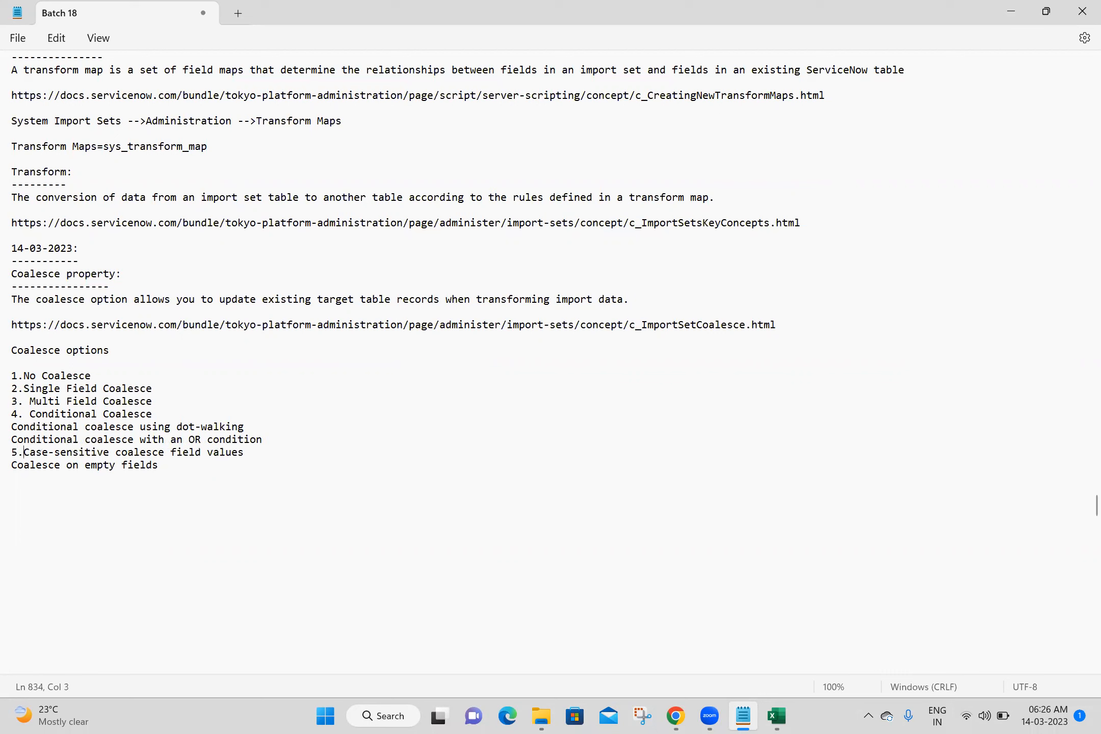
{"action": "left_click", "coordinate": [14, 465]}
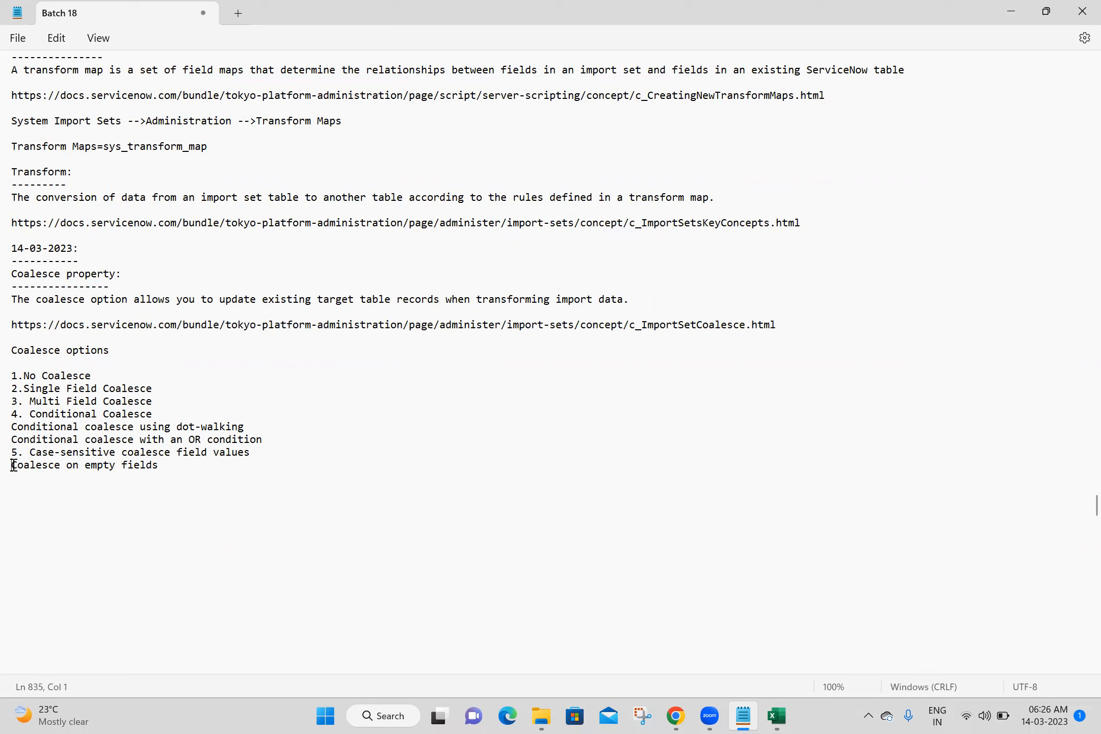
{"action": "type", "text": "6. "}
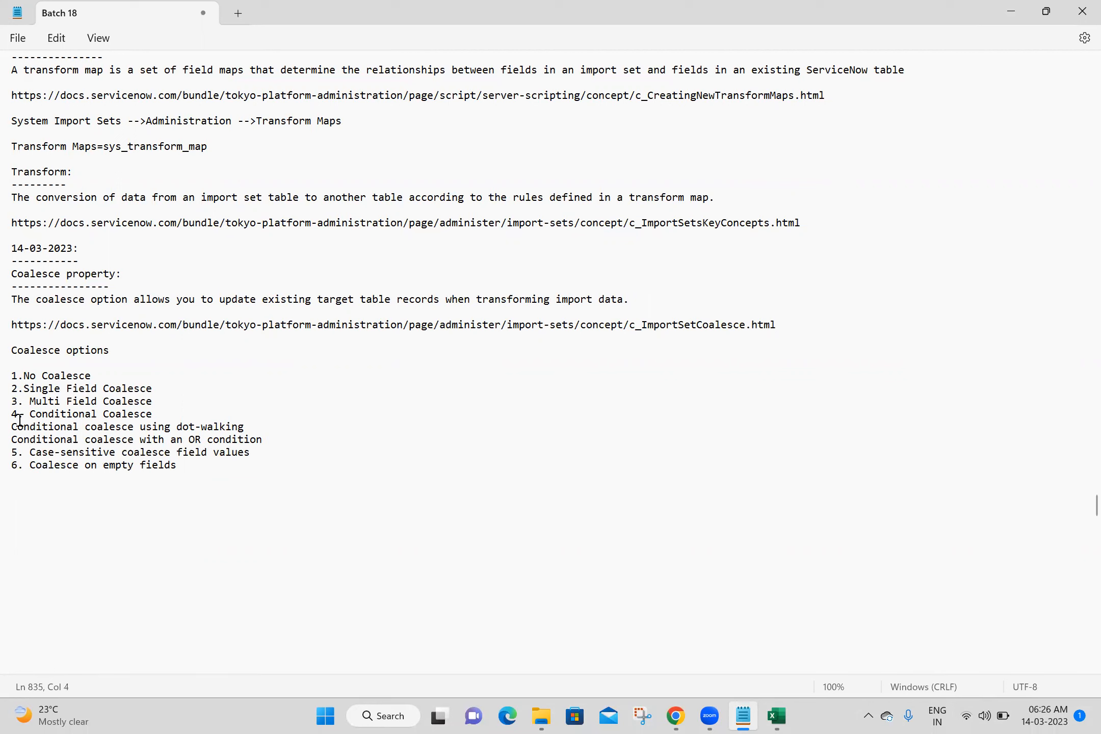
Renumber the list so the dot-walking, OR condition, case-sensitive and empty fields entries are 5 to 8, with a space after each number
{"action": "type", "text": "5. "}
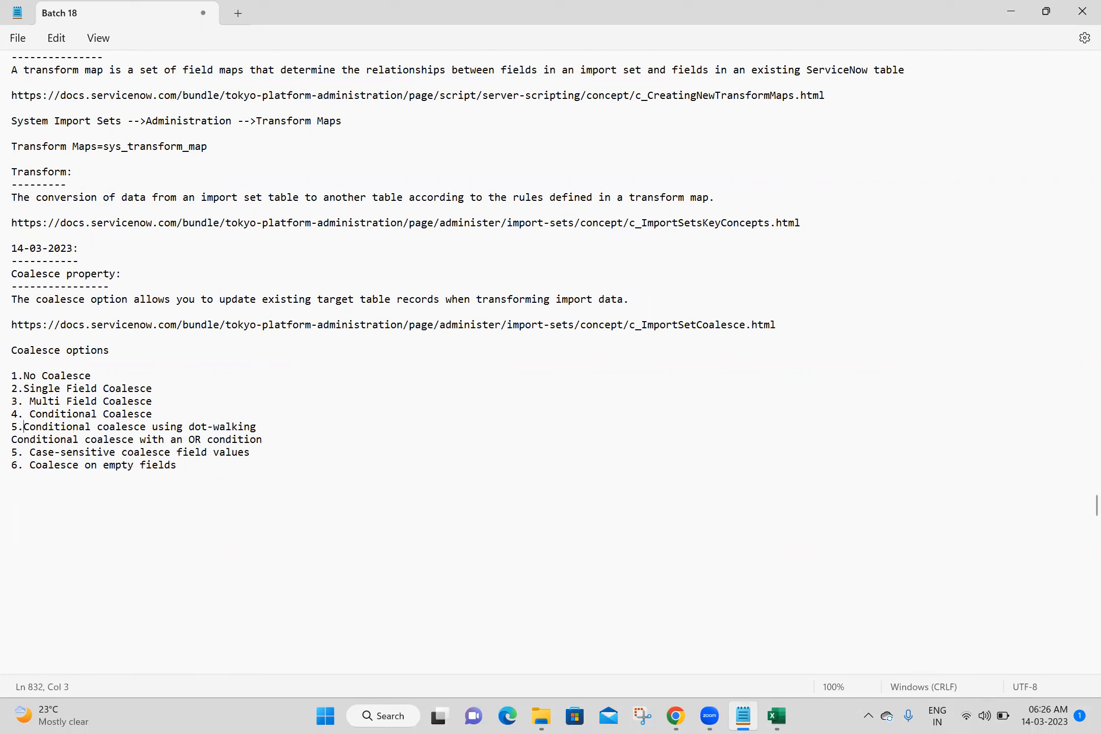
{"action": "type", "text": "6."}
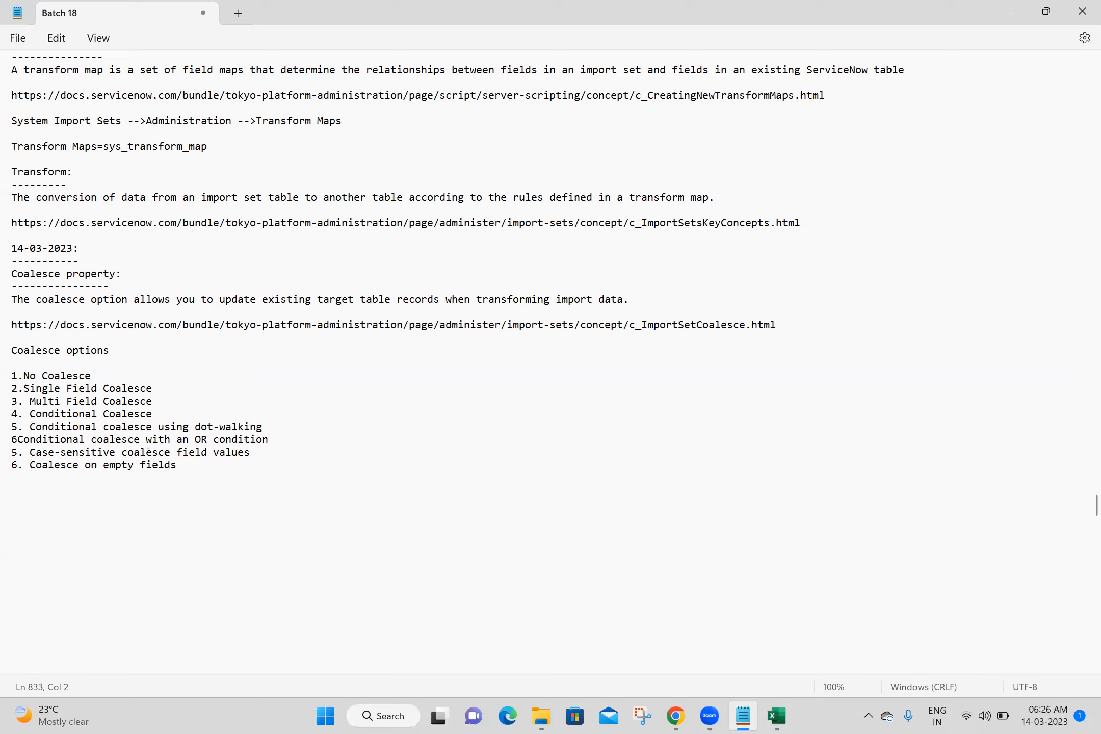
{"action": "left_click", "coordinate": [12, 453]}
{"action": "key", "text": "Delete"}
{"action": "type", "text": "7"}
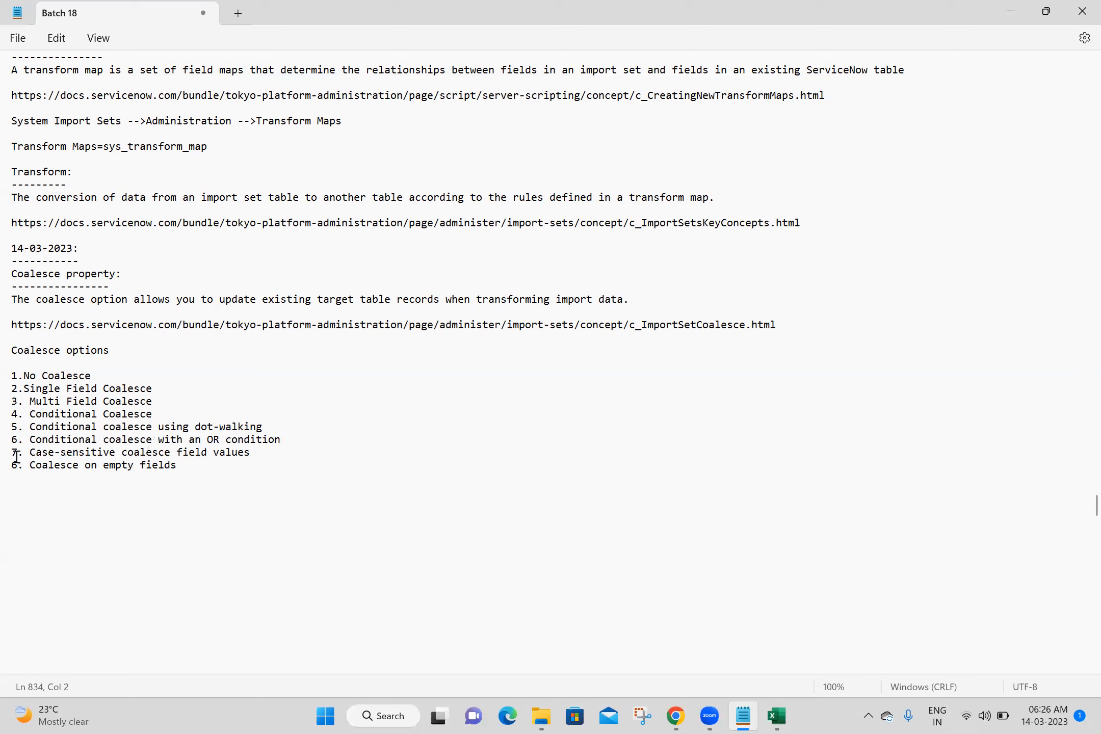
{"action": "left_click", "coordinate": [19, 472]}
{"action": "key", "text": "BackSpace"}
{"action": "type", "text": "8"}
{"action": "left_click", "coordinate": [24, 375]}
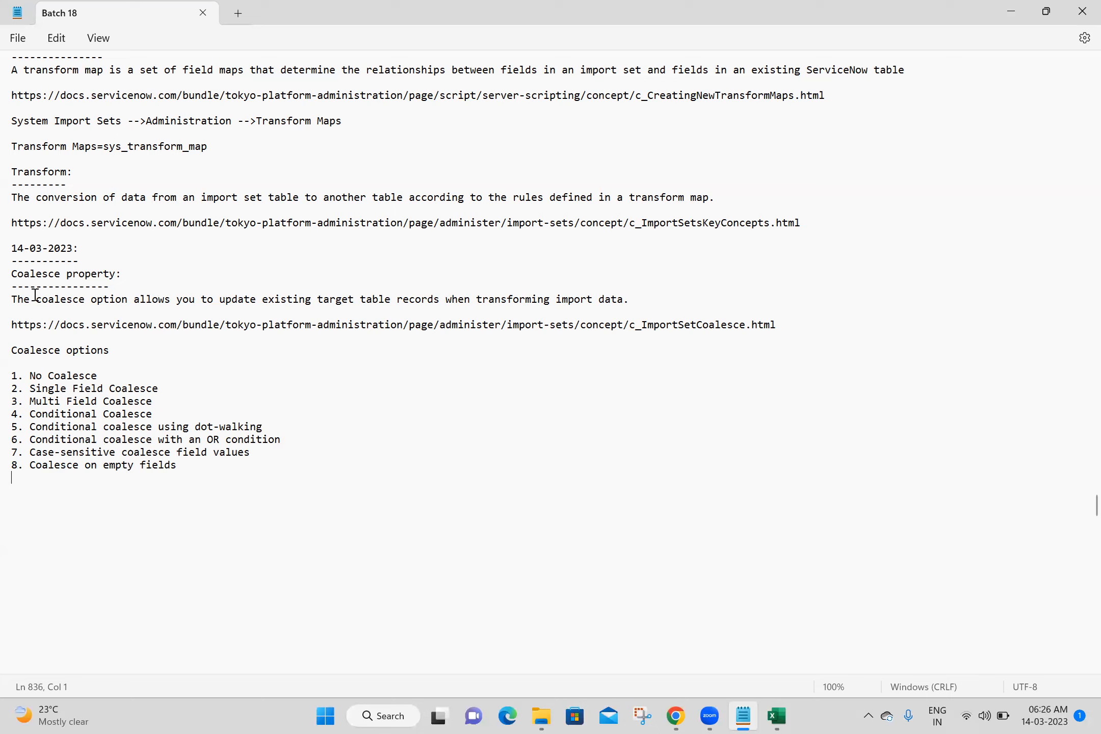
Add below the coalesce list: "if we make coalesce property true for field if we are sending different data it will update data"
{"action": "double_click", "coordinate": [57, 301]}
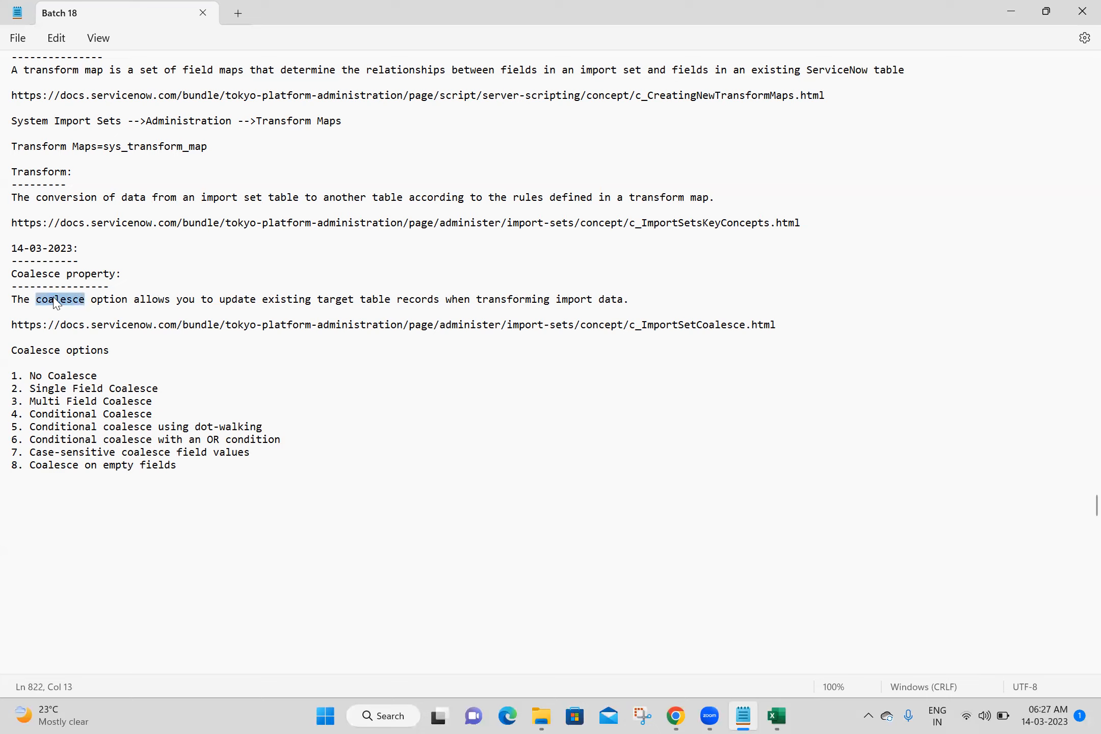
{"action": "left_click", "coordinate": [36, 487]}
{"action": "type", "text": "i"}
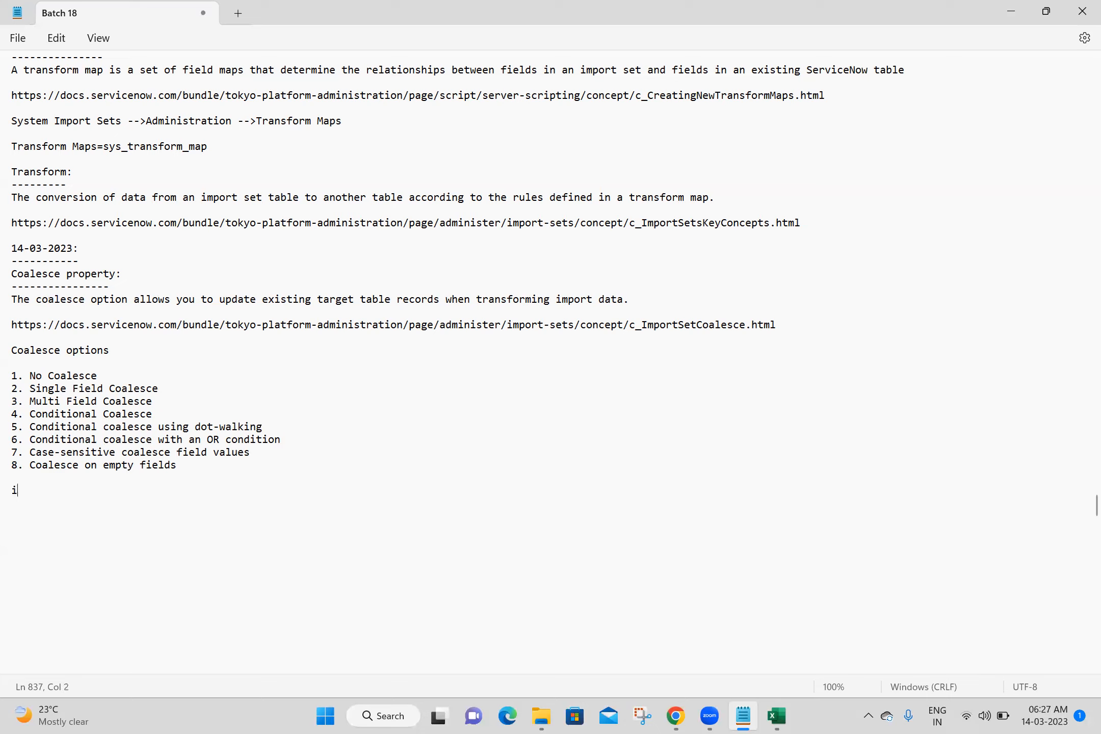
{"action": "type", "text": "f we make coalesce property tr"}
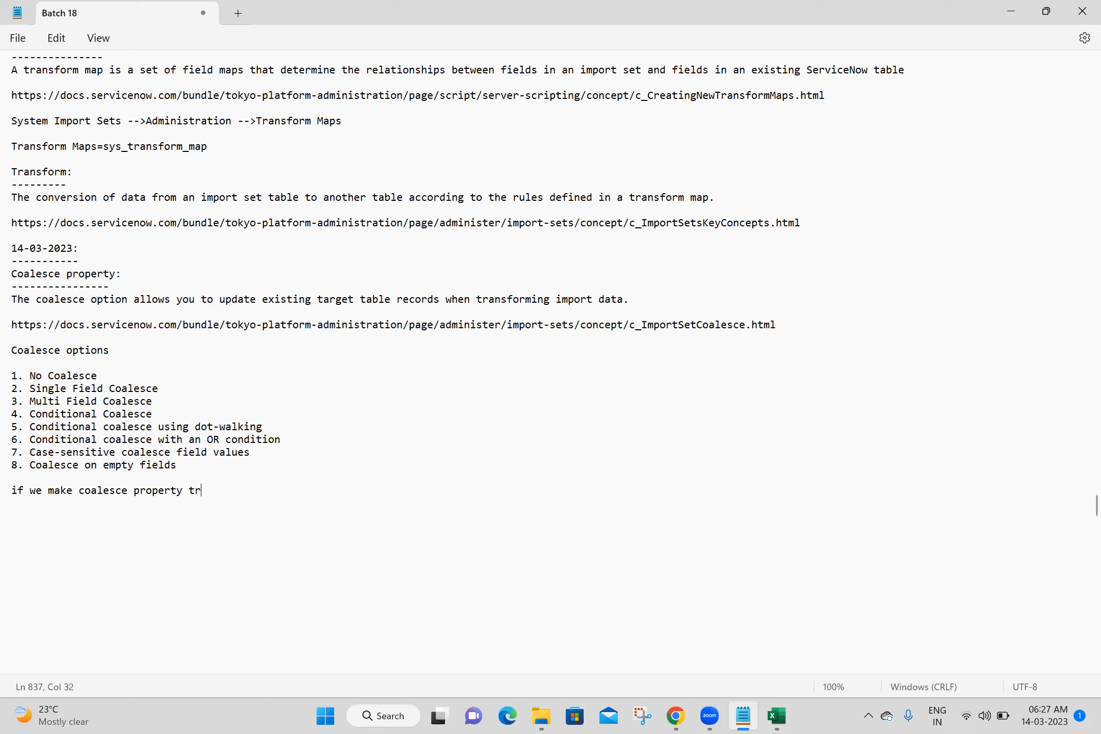
{"action": "type", "text": "ue for field if data has"}
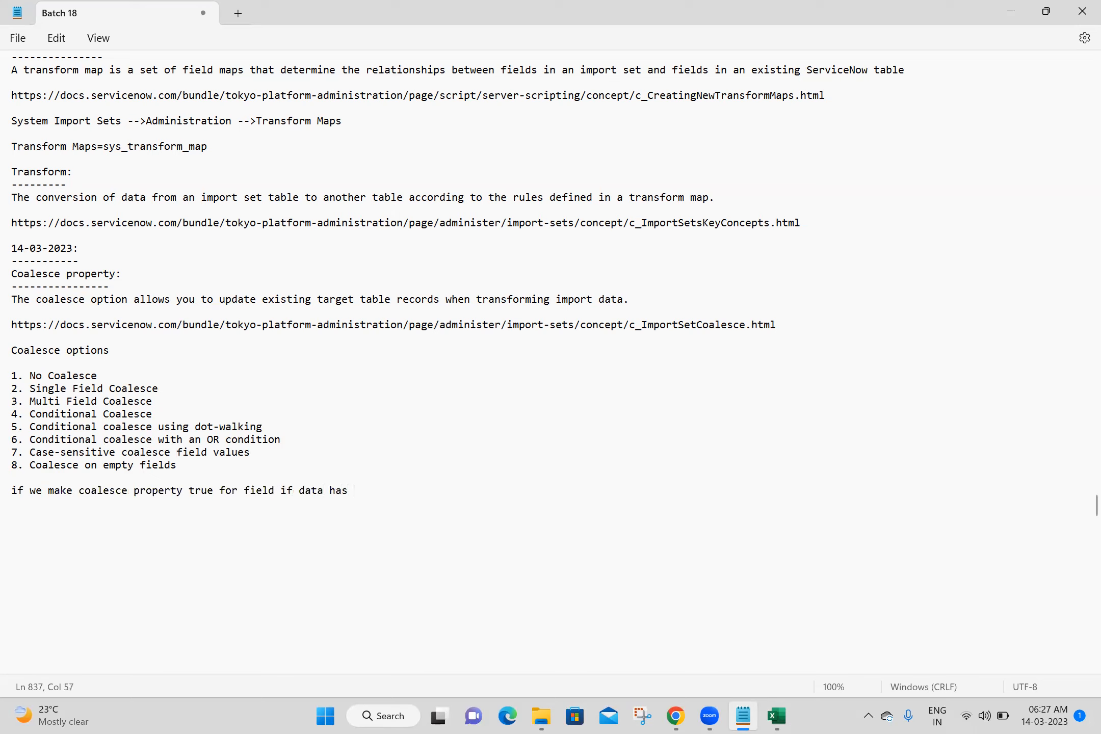
{"action": "key", "text": "BackSpace"}
{"action": "key", "text": "BackSpace"}
{"action": "key", "text": "BackSpace"}
{"action": "key", "text": "BackSpace"}
{"action": "key", "text": "BackSpace"}
{"action": "key", "text": "BackSpace"}
{"action": "key", "text": "BackSpace"}
{"action": "key", "text": "BackSpace"}
{"action": "key", "text": "BackSpace"}
{"action": "type", "text": "we are sending different "}
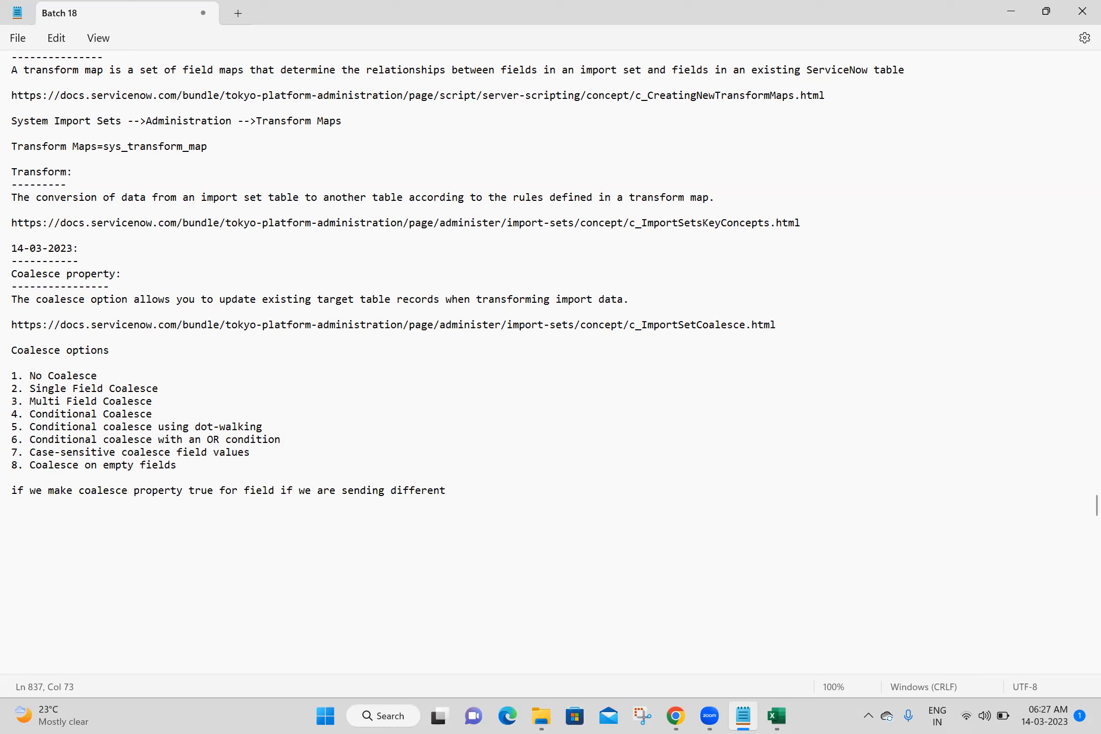
{"action": "type", "text": "data it will update data"}
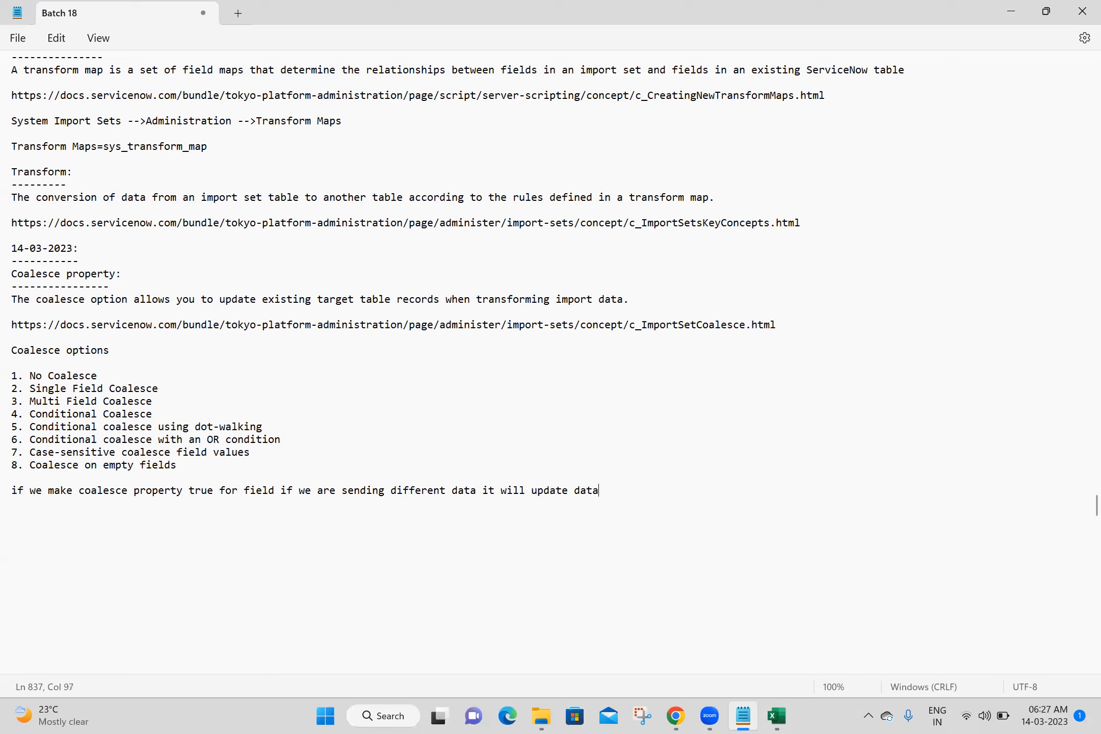
Continue the note's sentence with "and if we are sending data not present in target table it will insert data"
{"action": "type", "text": " and if we"}
{"action": "type", "text": " are send"}
{"action": "type", "text": "ing "}
{"action": "type", "text": "data "}
{"action": "type", "text": "n"}
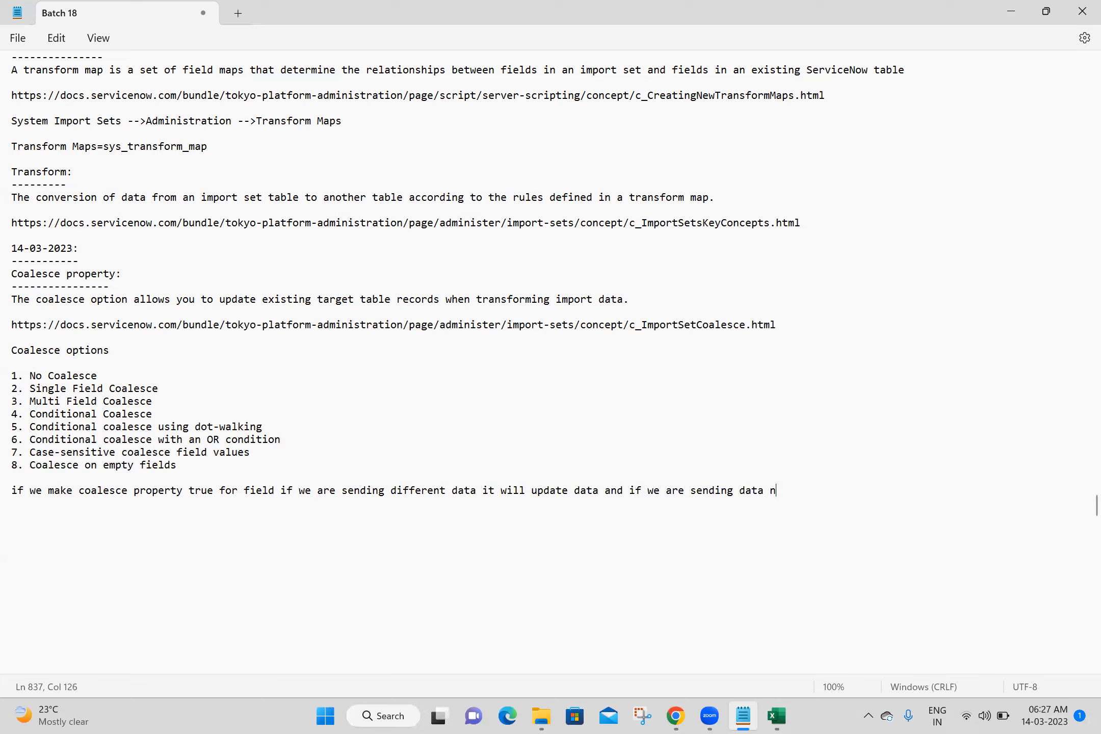
{"action": "type", "text": "ot presentr inn"}
{"action": "key", "text": "BackSpace"}
{"action": "key", "text": "BackSpace"}
{"action": "key", "text": "BackSpace"}
{"action": "type", "text": "in target ta"}
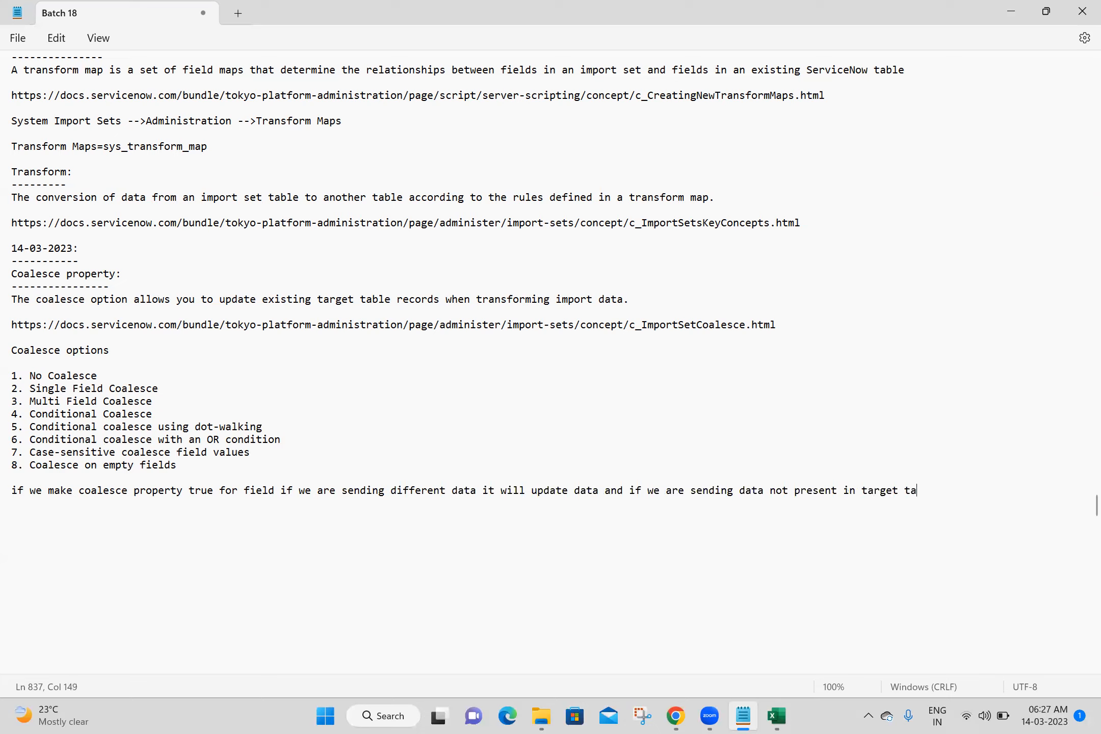
{"action": "type", "text": "ble it will "}
{"action": "type", "text": "insert "}
{"action": "type", "text": "data"}
Add a new note line reading "if we are sending same data as target table data if will ignore"
{"action": "key", "text": "Return"}
{"action": "type", "text": "if we are"}
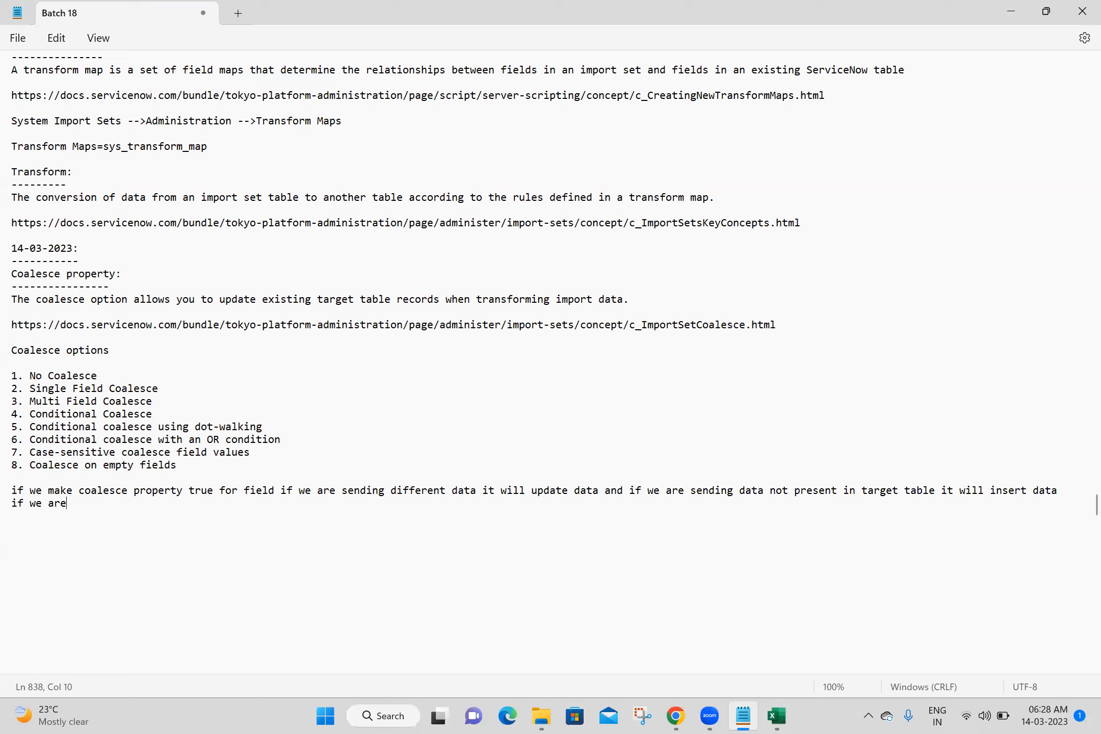
{"action": "type", "text": " sending same sasa as"}
{"action": "key", "text": "BackSpace"}
{"action": "key", "text": "BackSpace"}
{"action": "type", "text": "as tra"}
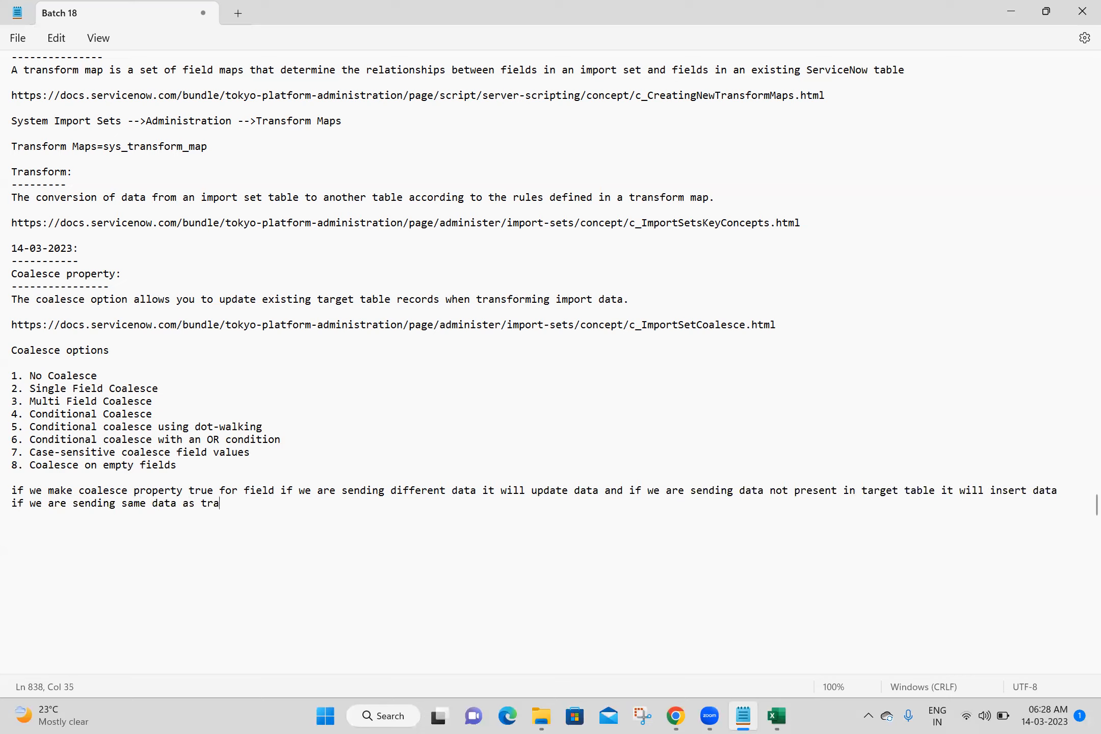
{"action": "key", "text": "BackSpace"}
{"action": "key", "text": "BackSpace"}
{"action": "type", "text": "arget tag"}
{"action": "key", "text": "BackSpace"}
{"action": "type", "text": "ble data if will iognore"}
{"action": "key", "text": "Return"}
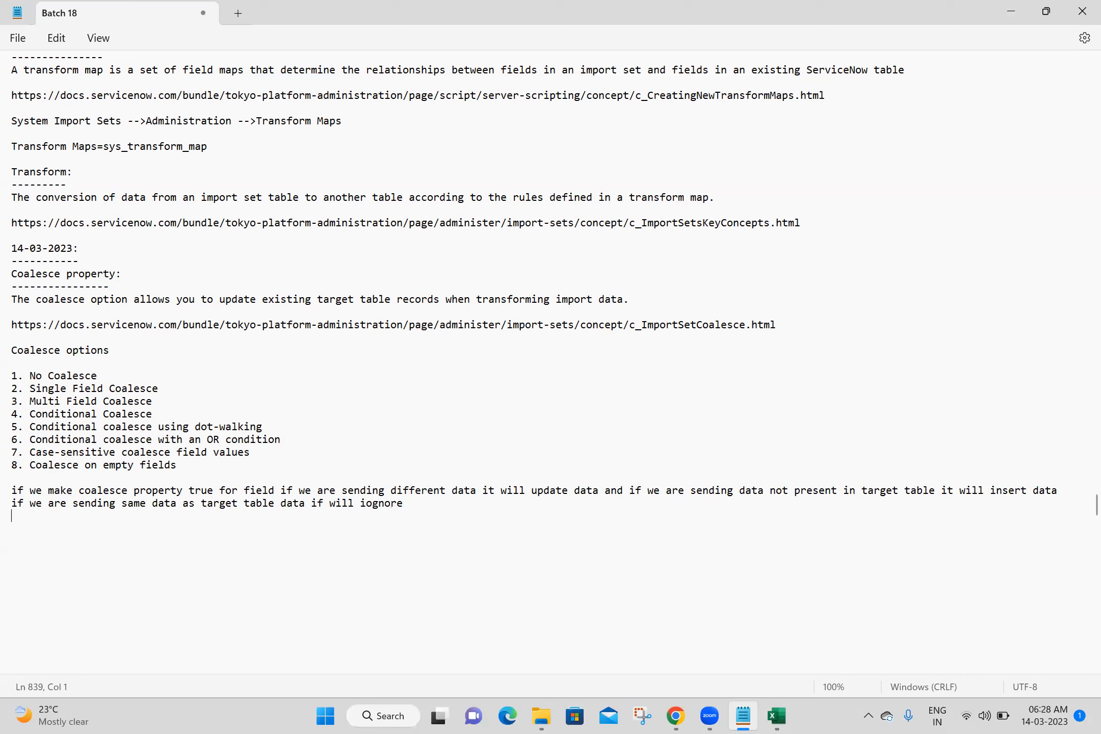
{"action": "double_click", "coordinate": [377, 504]}
{"action": "type", "text": "ignore"}
Break the long note line before "and if we are sending data" and add a line break after the final note
{"action": "left_click", "coordinate": [485, 491]}
{"action": "key", "text": "Return"}
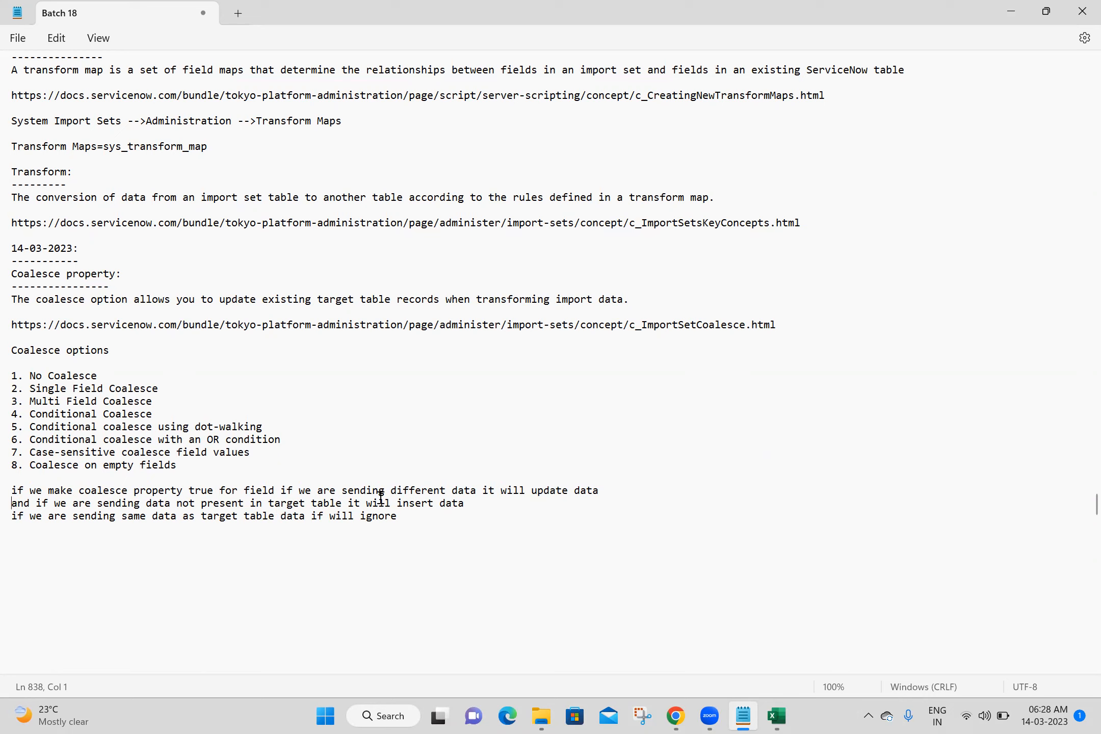
{"action": "left_click", "coordinate": [510, 502]}
{"action": "left_click", "coordinate": [401, 516]}
{"action": "key", "text": "Return"}
Switch to the Excel sheet and remove the trailing 1 from the employee name in cell A4
{"action": "left_click", "coordinate": [777, 716]}
{"action": "left_click", "coordinate": [824, 305]}
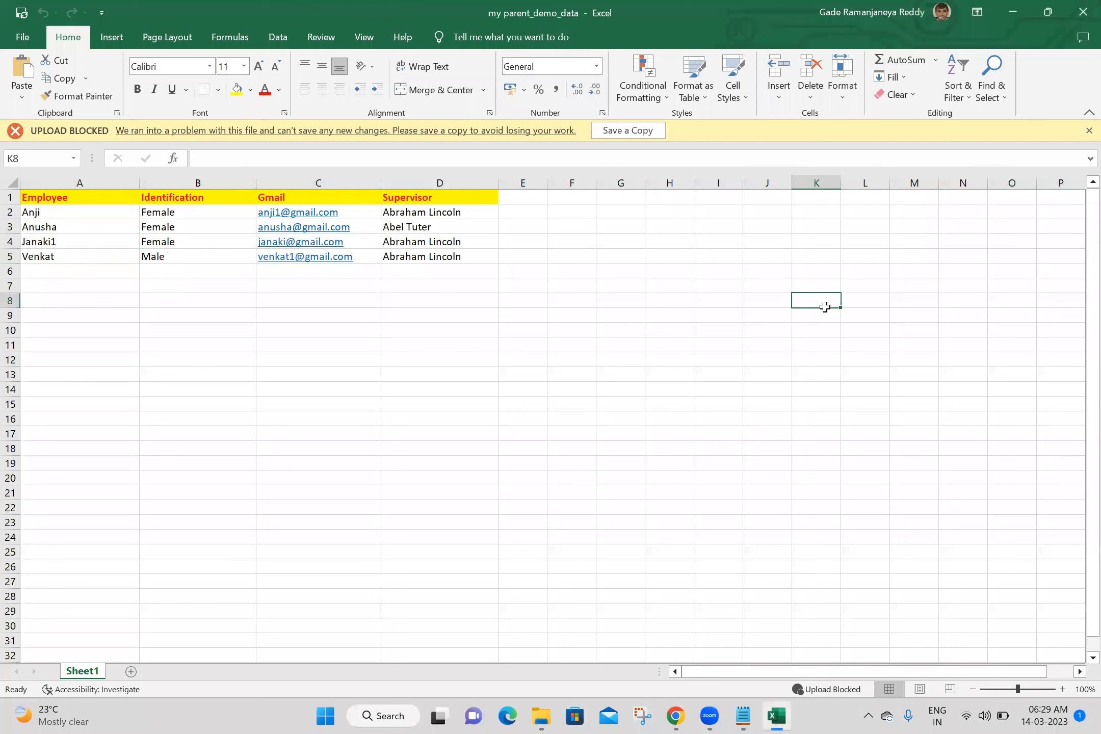
{"action": "double_click", "coordinate": [88, 242]}
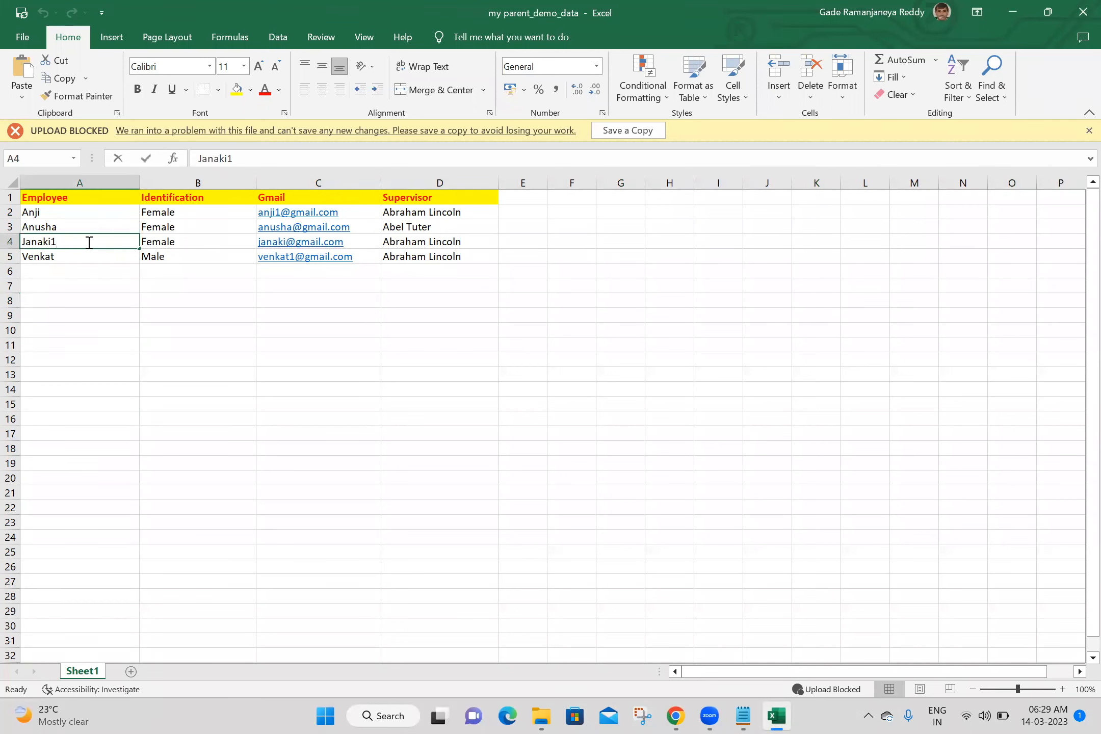
{"action": "key", "text": "BackSpace"}
{"action": "left_click", "coordinate": [354, 387]}
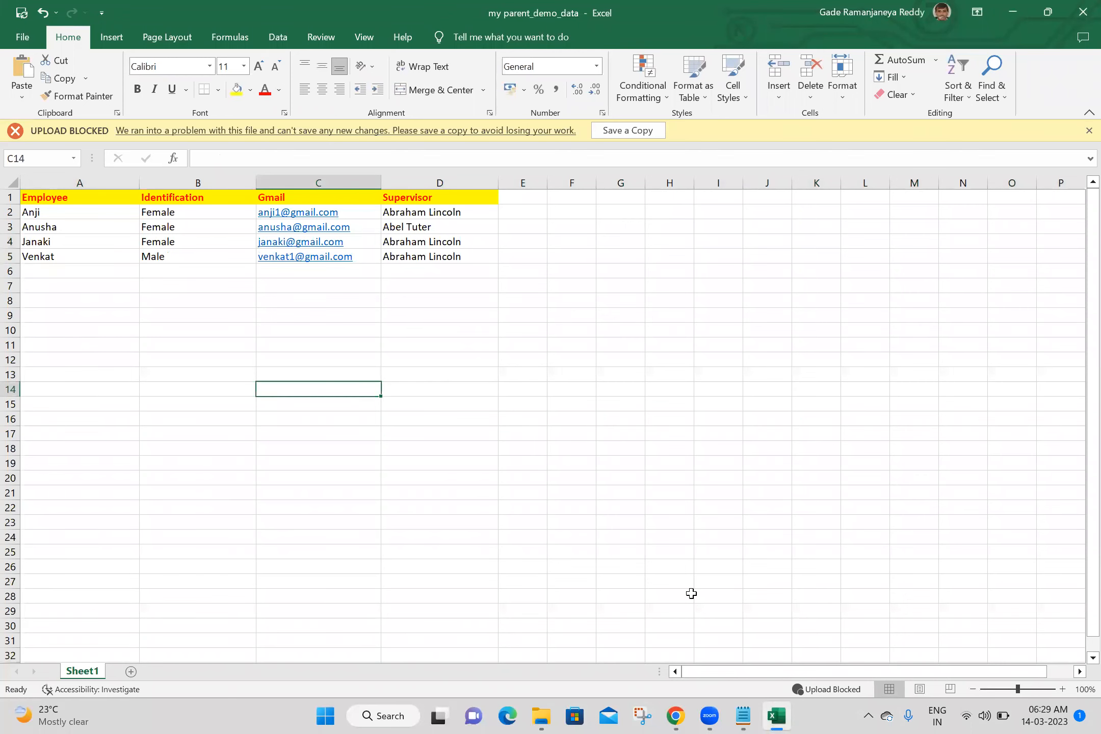
Switch to Chrome and close all tabs after the My Parents list
{"action": "left_click", "coordinate": [676, 716]}
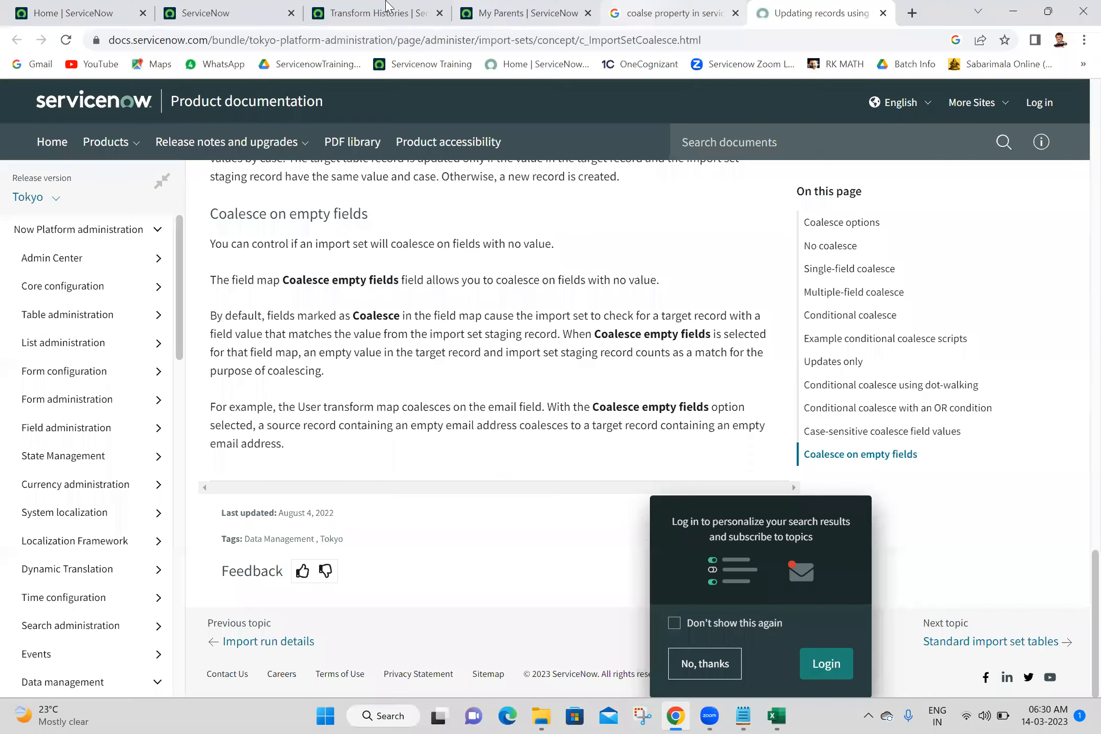
{"action": "left_click", "coordinate": [504, 8]}
{"action": "right_click", "coordinate": [504, 8]}
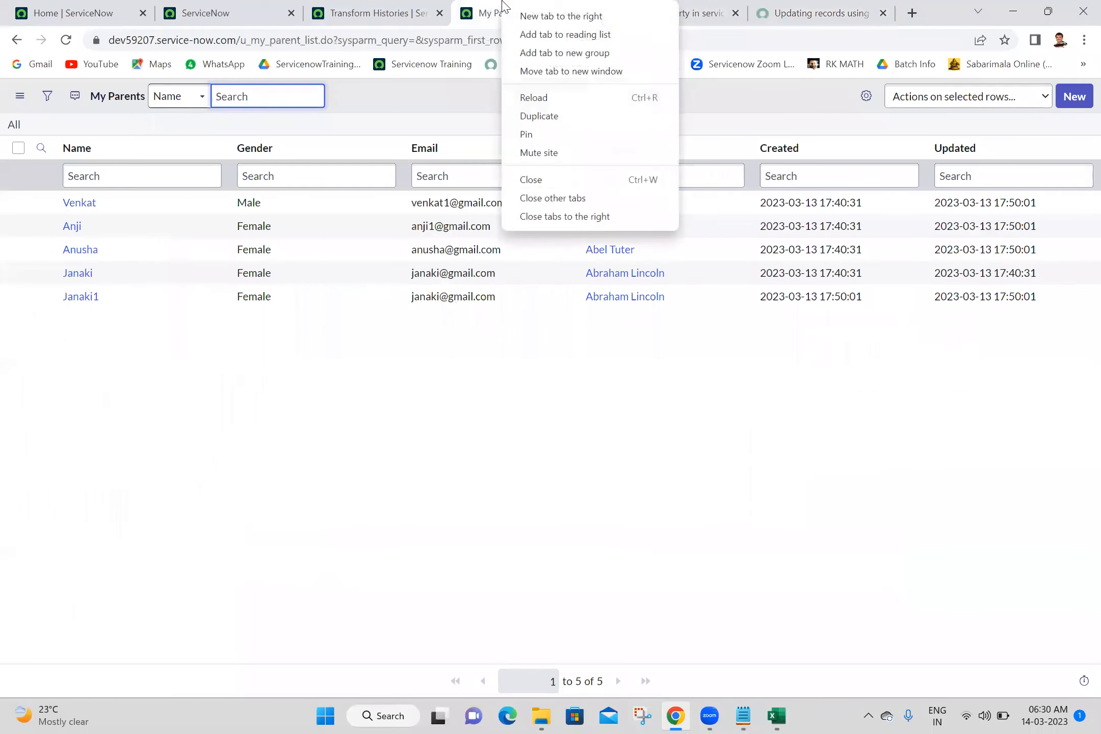
{"action": "left_click", "coordinate": [594, 219]}
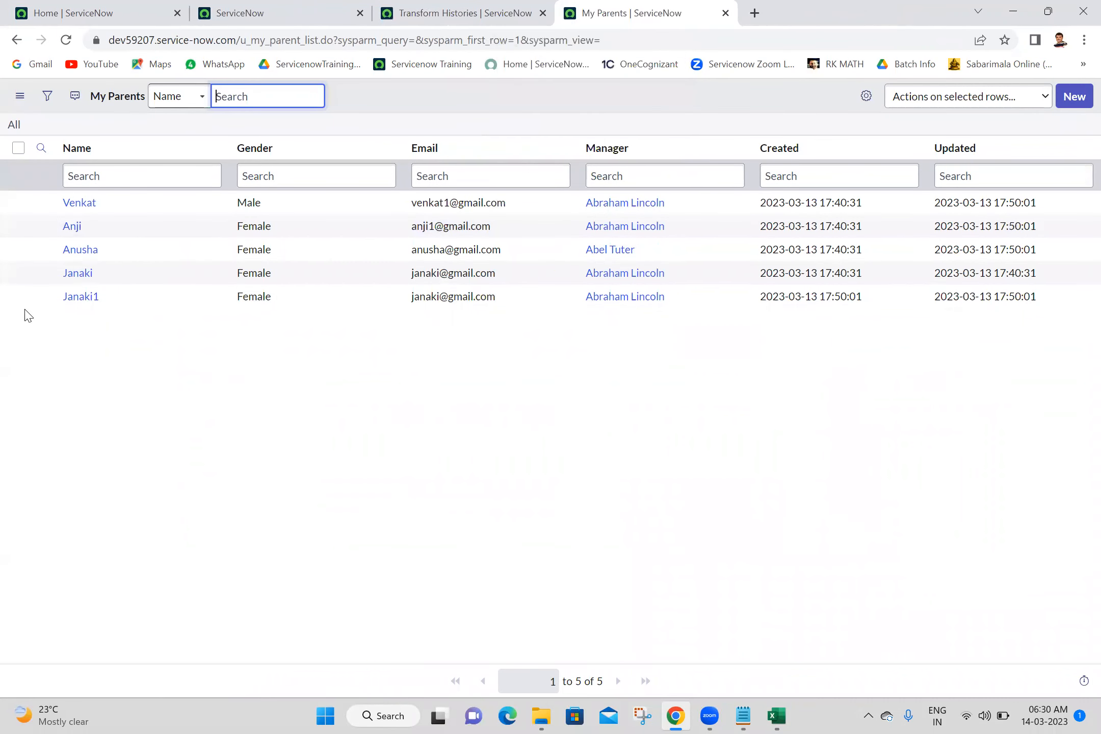
{"action": "left_click", "coordinate": [19, 296]}
{"action": "left_click", "coordinate": [916, 253]}
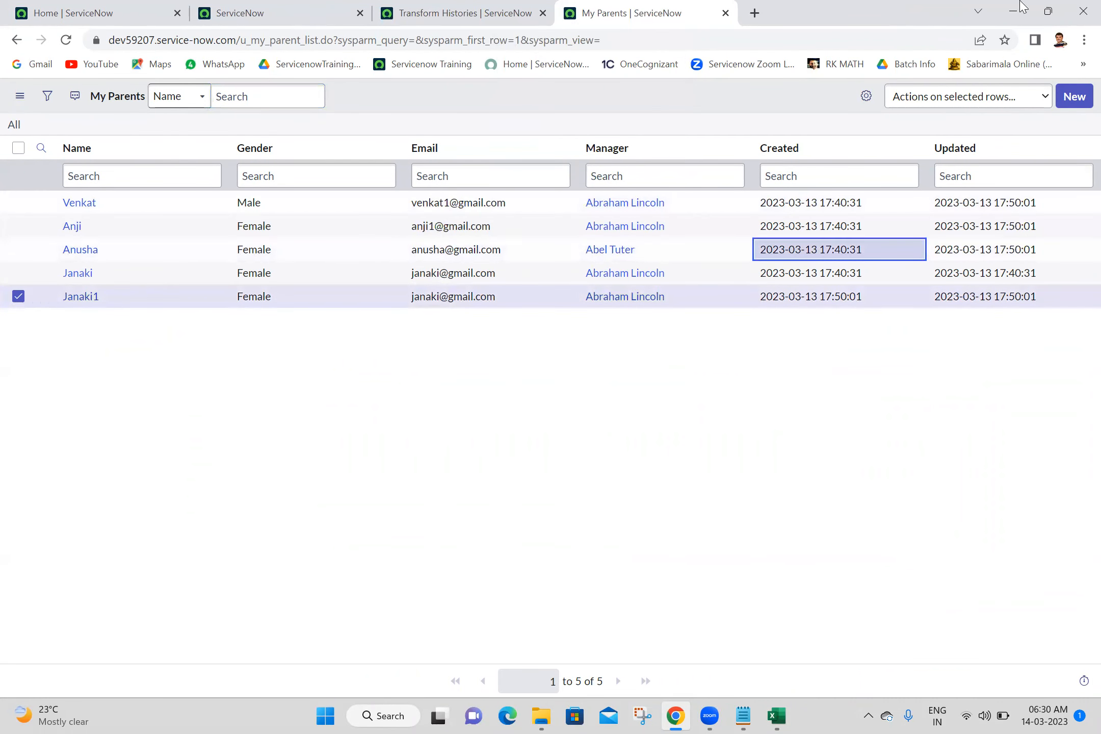
{"action": "left_click", "coordinate": [987, 104]}
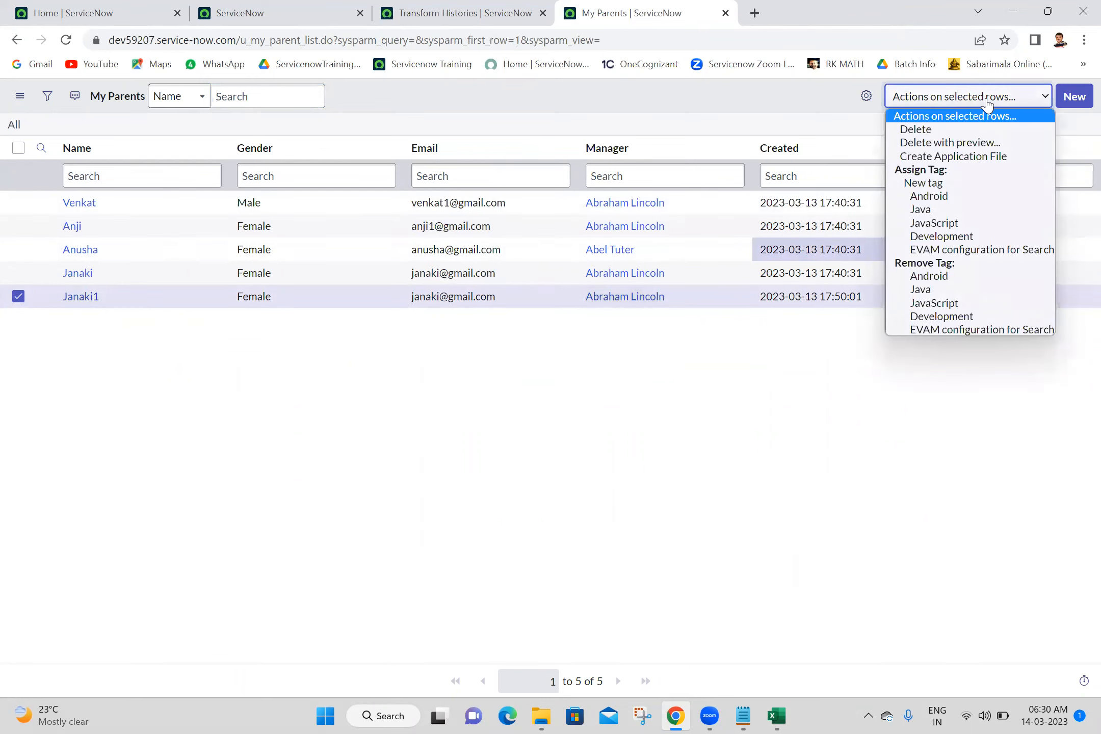
{"action": "left_click", "coordinate": [916, 129]}
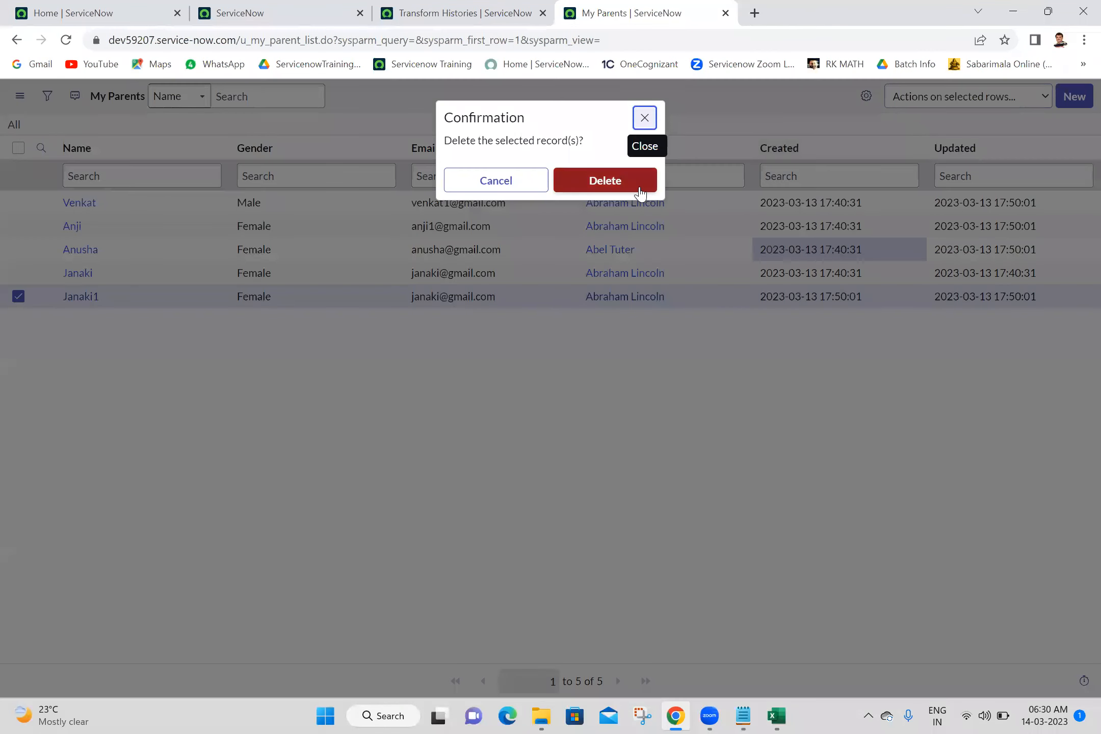
{"action": "left_click", "coordinate": [636, 192]}
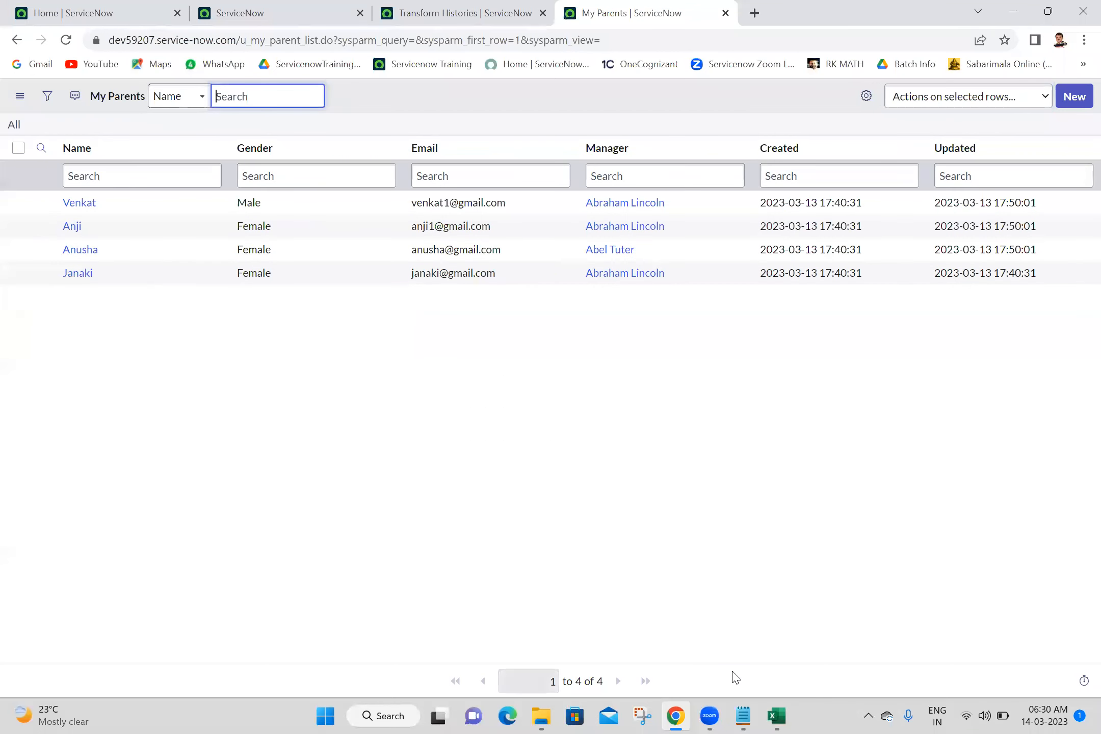
Return to the Excel sheet and clear all Supervisor values in cells D2 to D5
{"action": "left_click", "coordinate": [785, 716]}
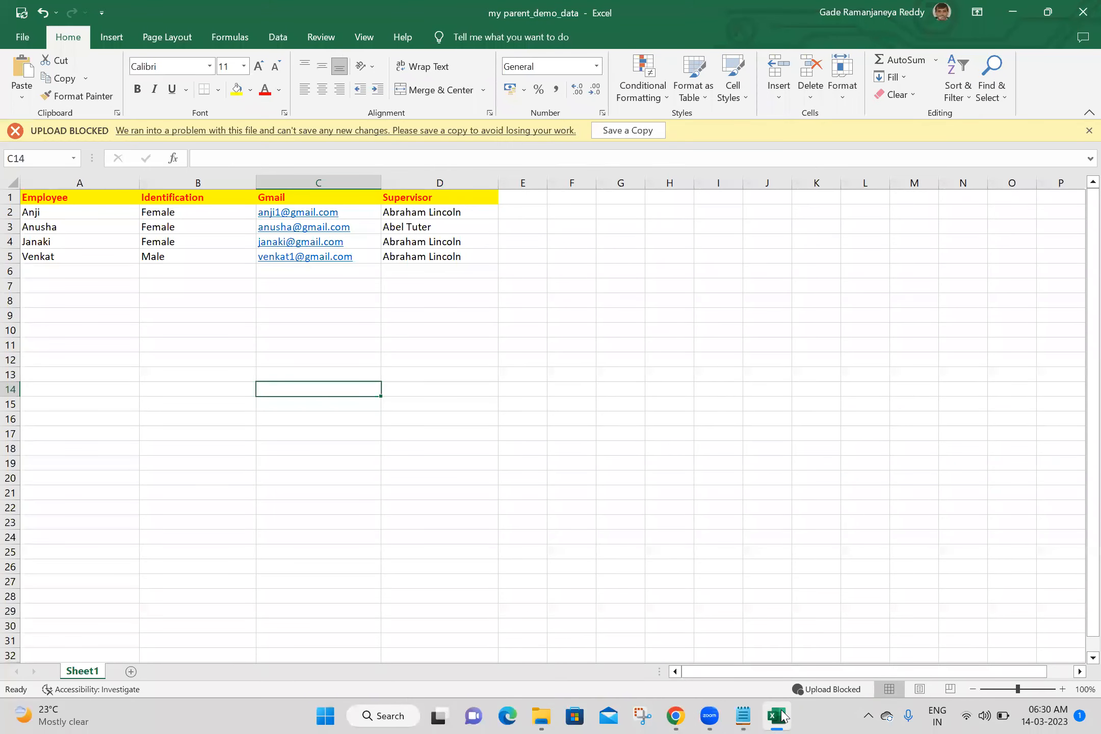
{"action": "left_click", "coordinate": [782, 716]}
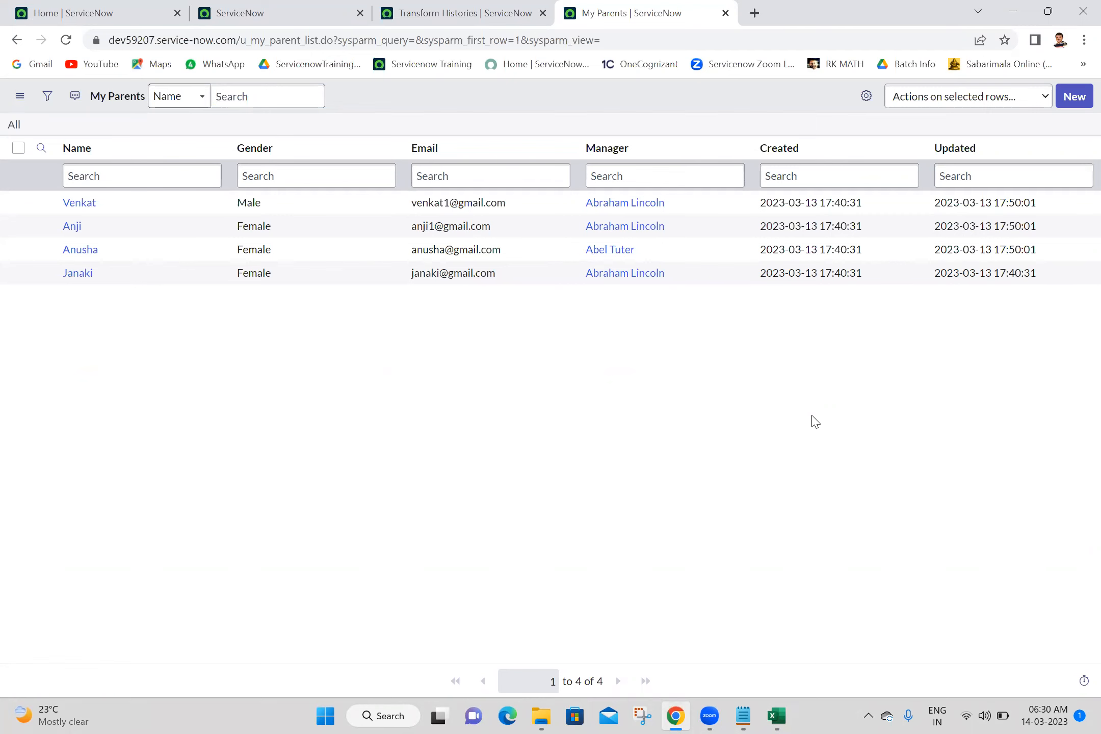
{"action": "left_click", "coordinate": [779, 716]}
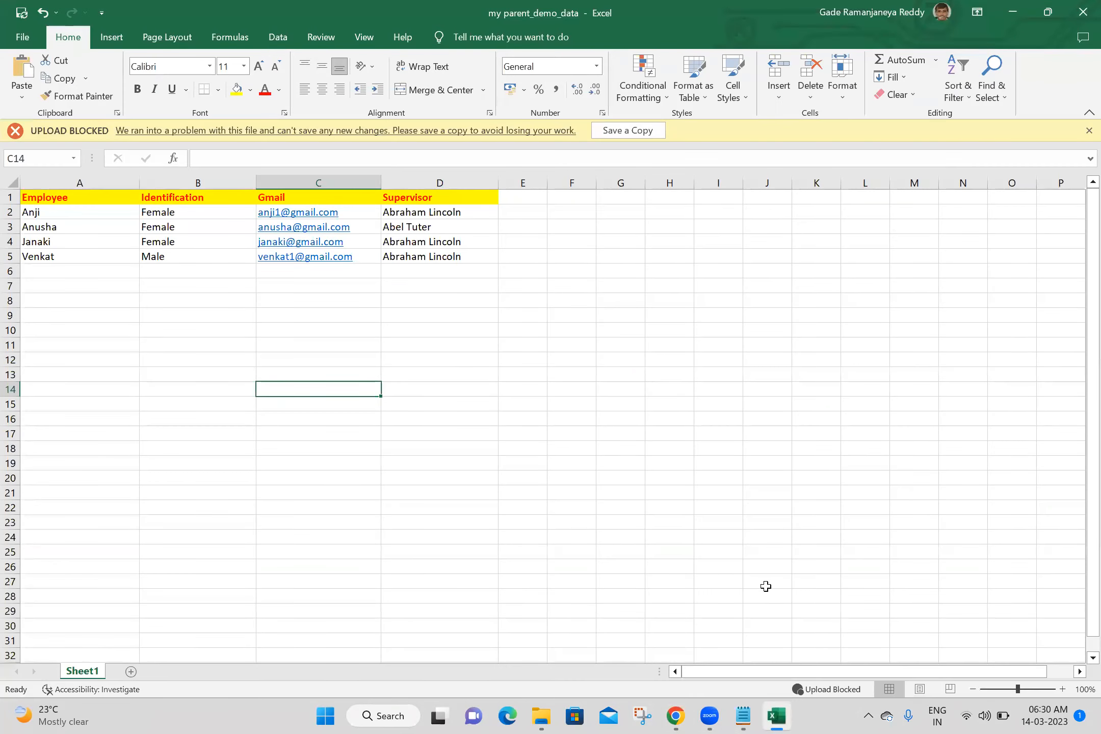
{"action": "left_click", "coordinate": [768, 297]}
{"action": "left_click", "coordinate": [479, 214]}
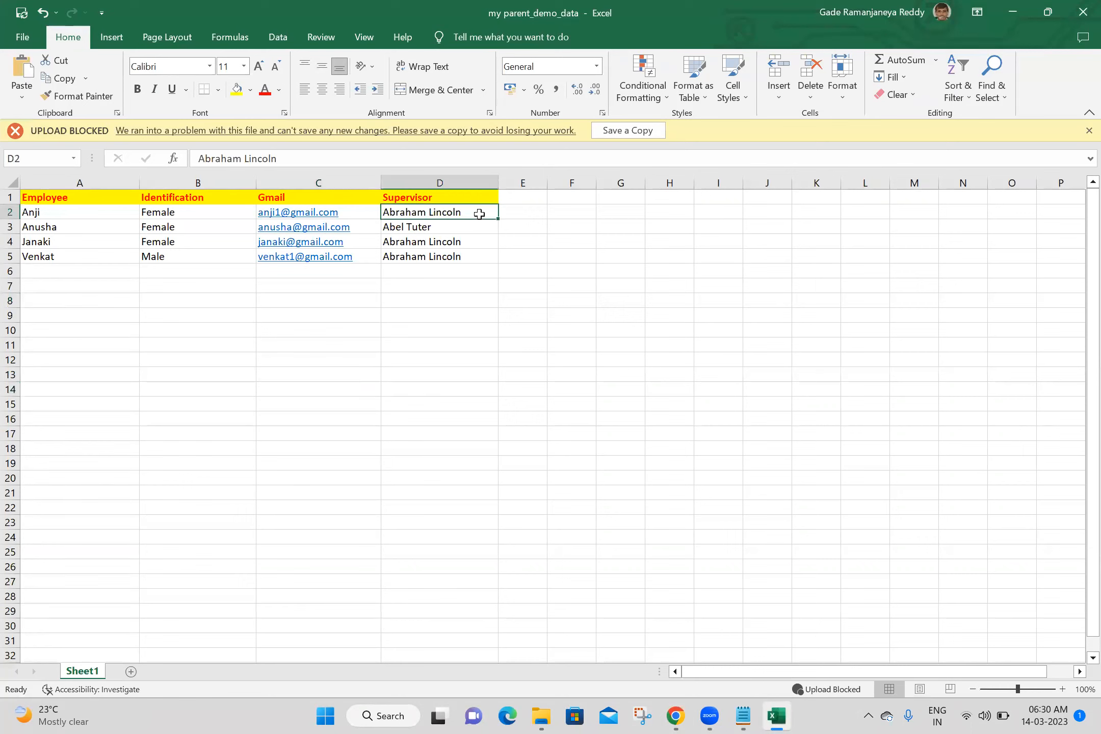
{"action": "key", "text": "Delete"}
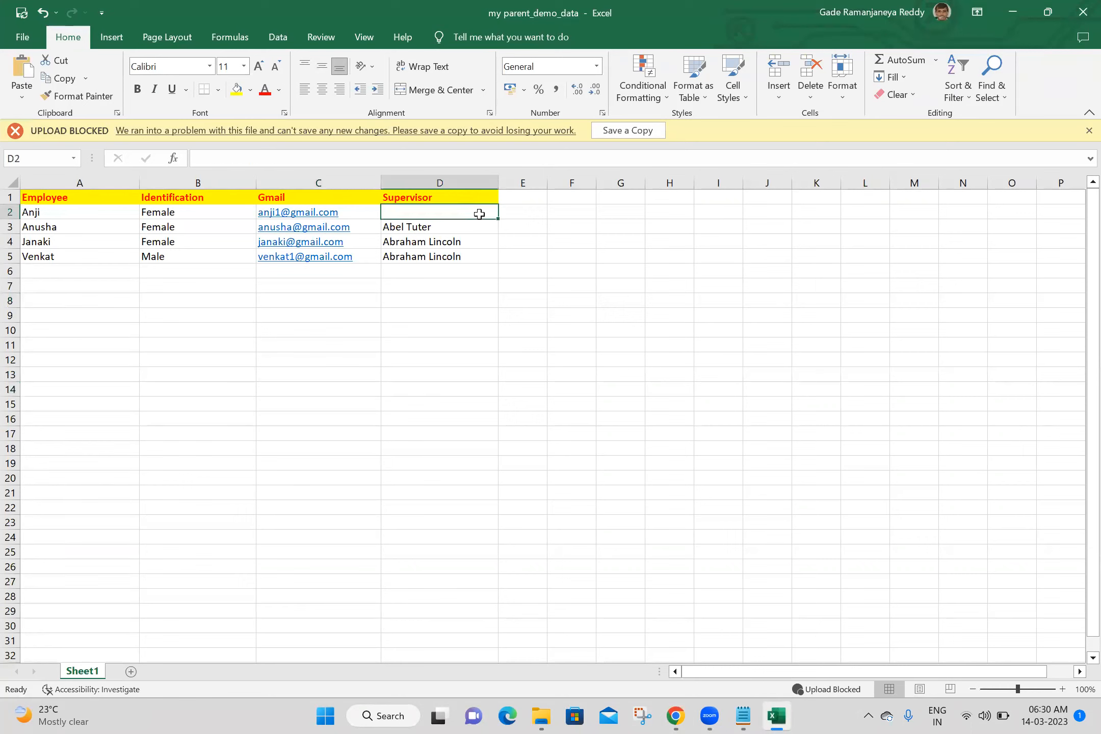
{"action": "left_click", "coordinate": [479, 229]}
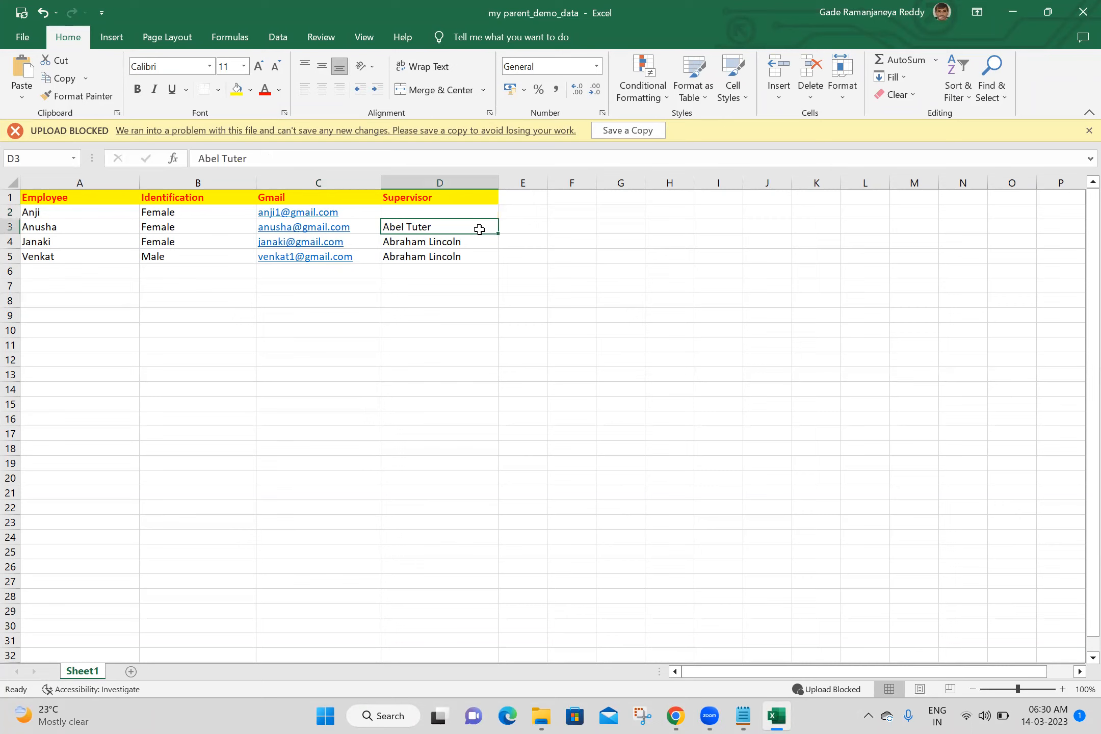
{"action": "key", "text": "Delete"}
{"action": "left_click", "coordinate": [483, 238]}
{"action": "key", "text": "Delete"}
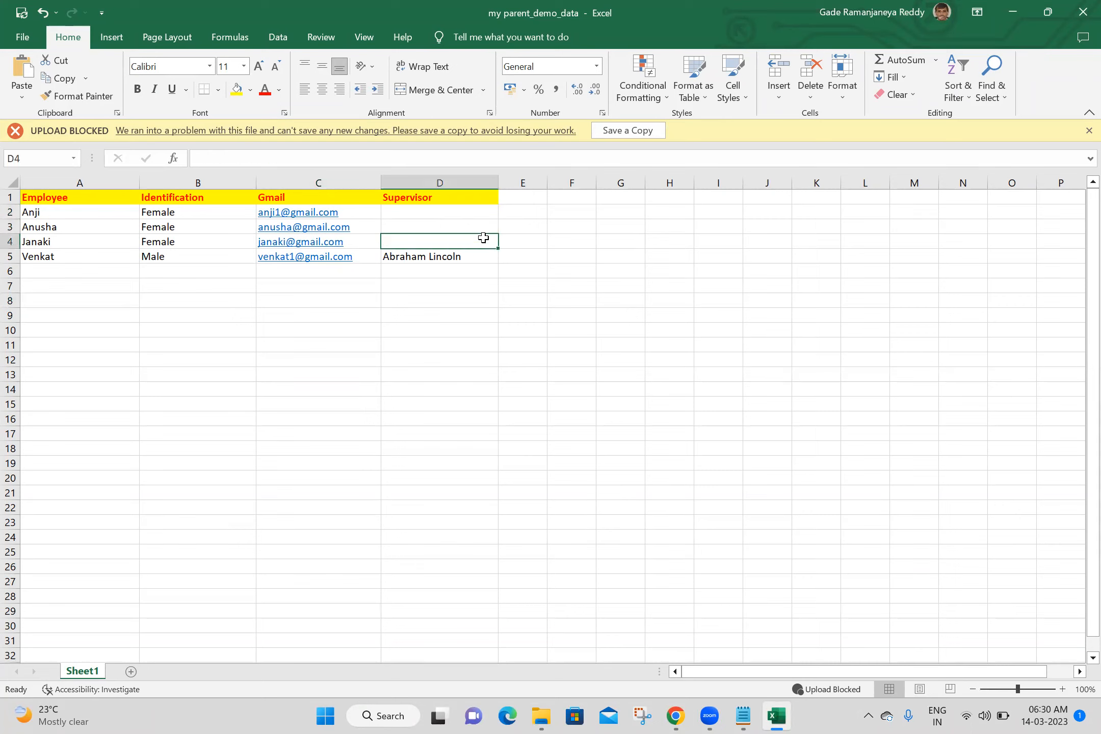
{"action": "left_click", "coordinate": [484, 253]}
{"action": "key", "text": "Delete"}
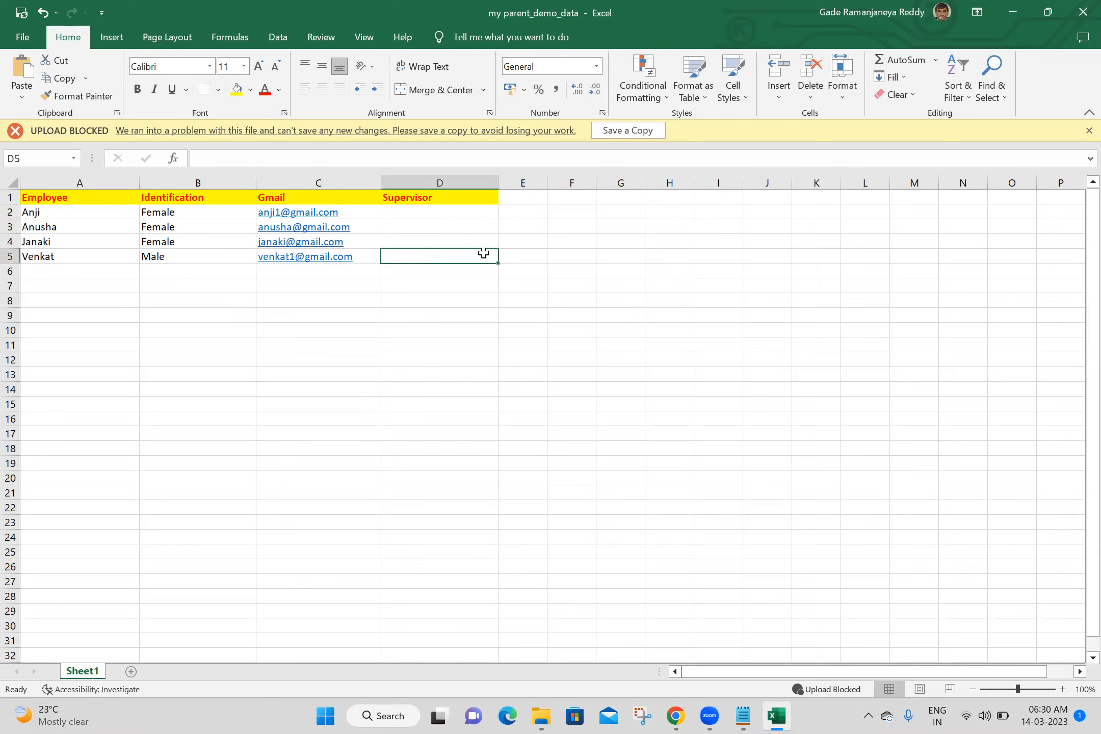
{"action": "left_click", "coordinate": [604, 253]}
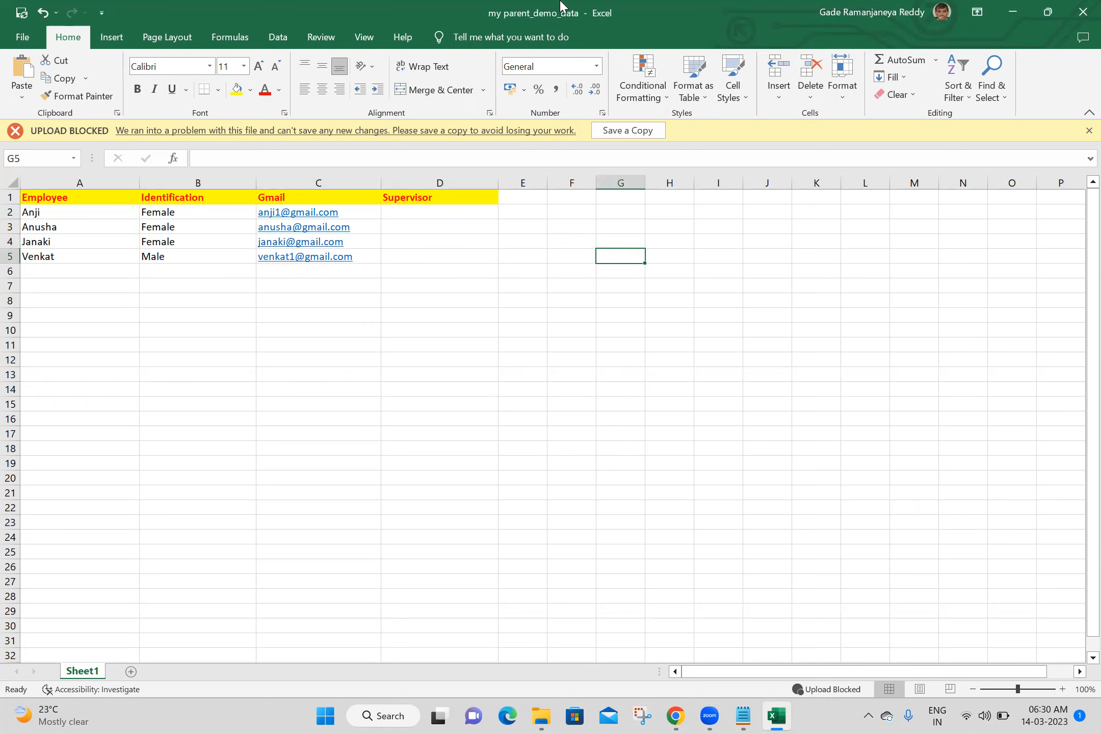
Switch to Chrome and close the import progress and Transform Histories tabs
{"action": "key", "text": "alt+Tab"}
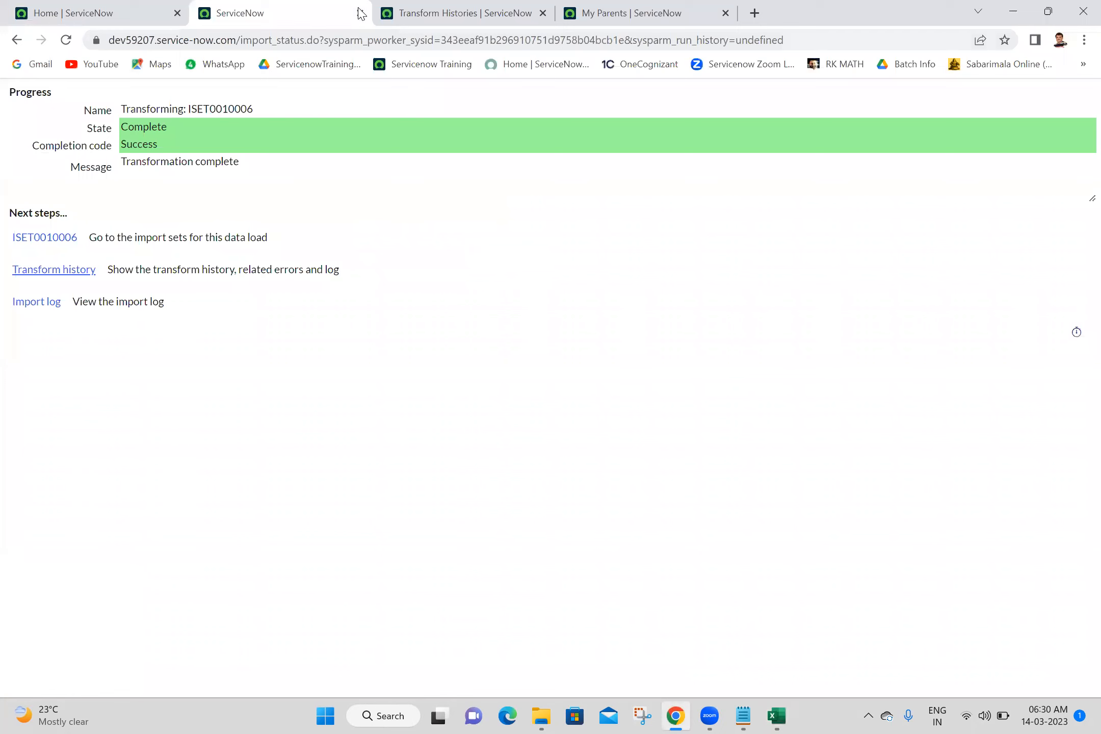
{"action": "left_click", "coordinate": [359, 12]}
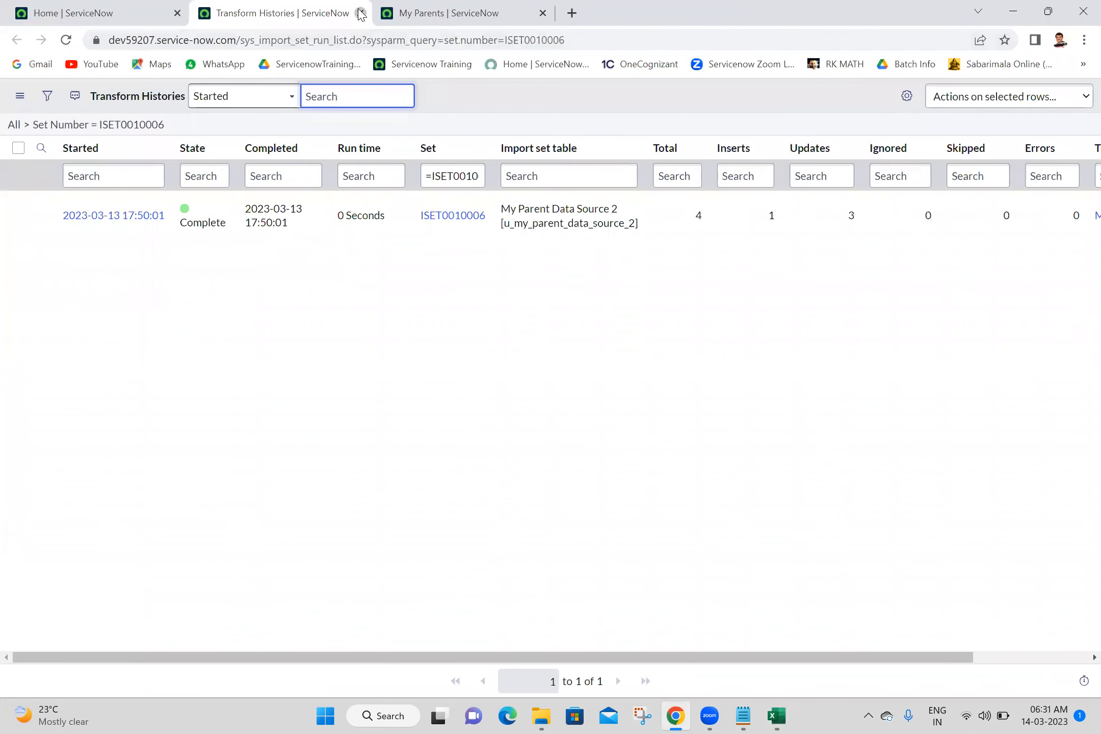
{"action": "left_click", "coordinate": [360, 13]}
Return to the ServiceNow home page and open the Users table list by entering sys_user.LIST in the navigator filter
{"action": "left_click", "coordinate": [31, 5]}
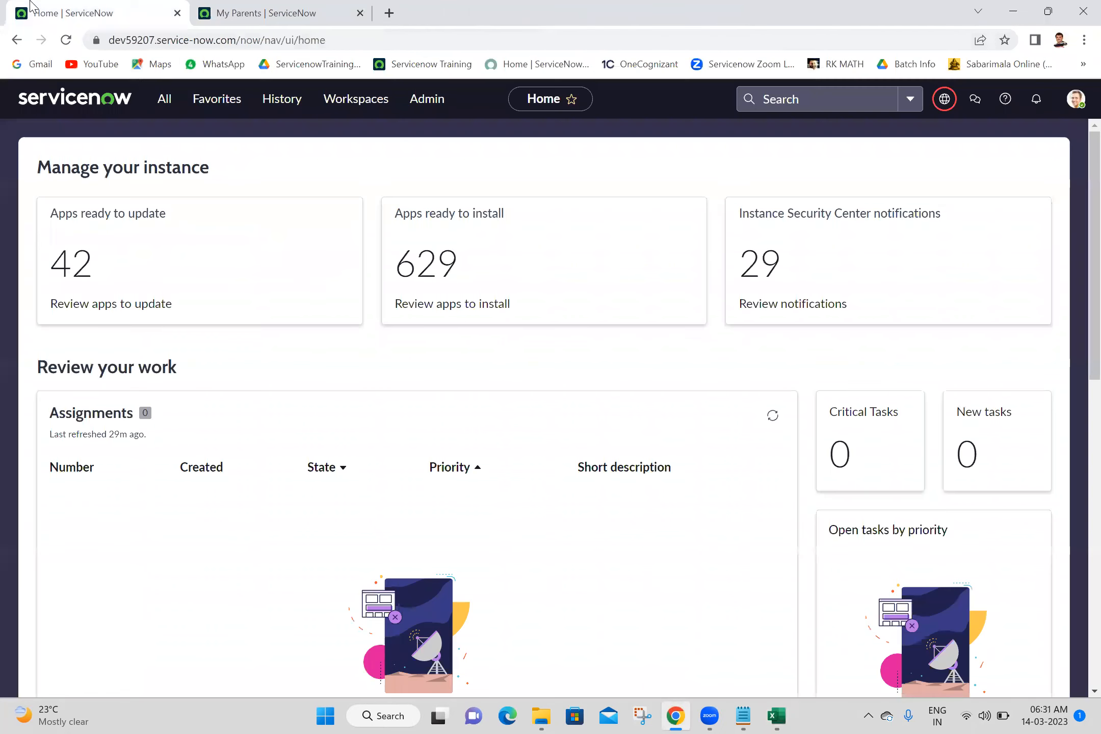
{"action": "left_click", "coordinate": [161, 101]}
{"action": "key", "text": "ctrl+shift+Left"}
{"action": "key", "text": "ctrl+shift+Left"}
{"action": "type", "text": "sy"}
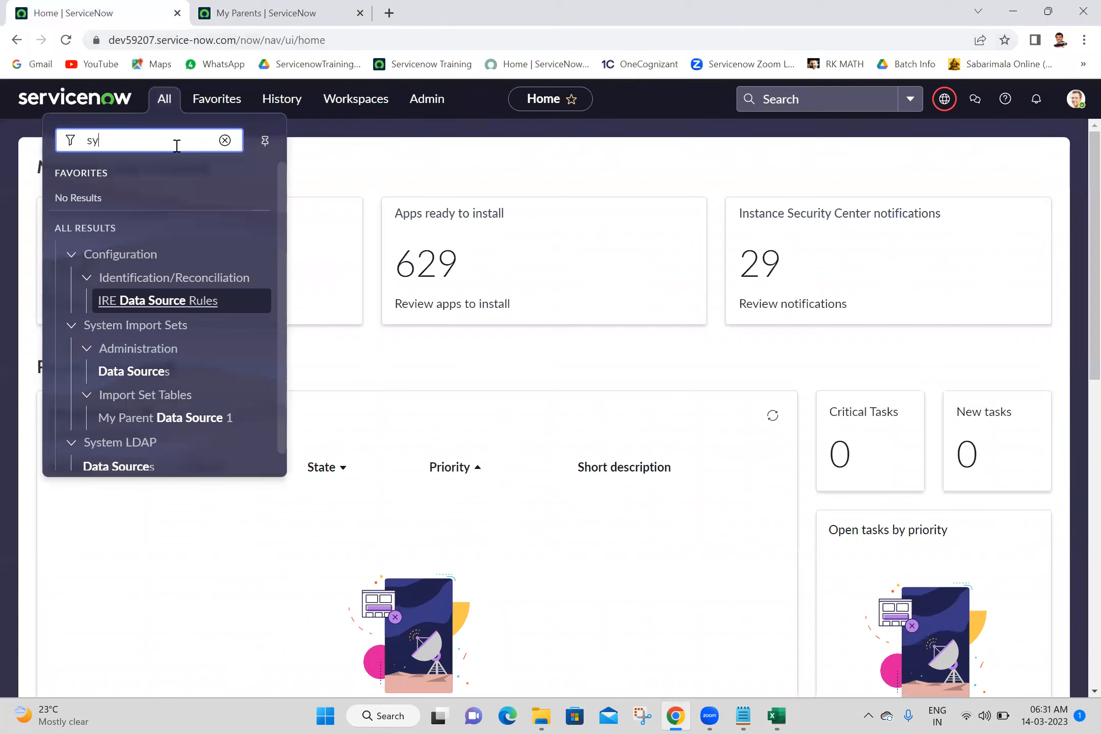
{"action": "type", "text": "s_user."}
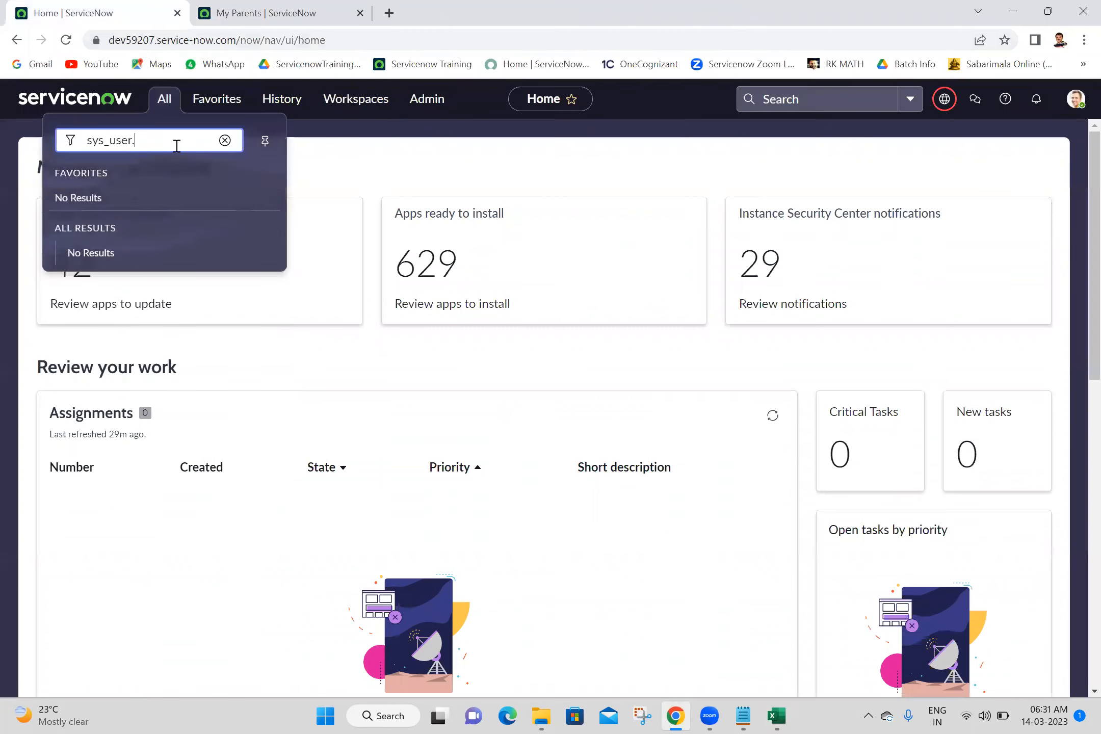
{"action": "type", "text": "LIST"}
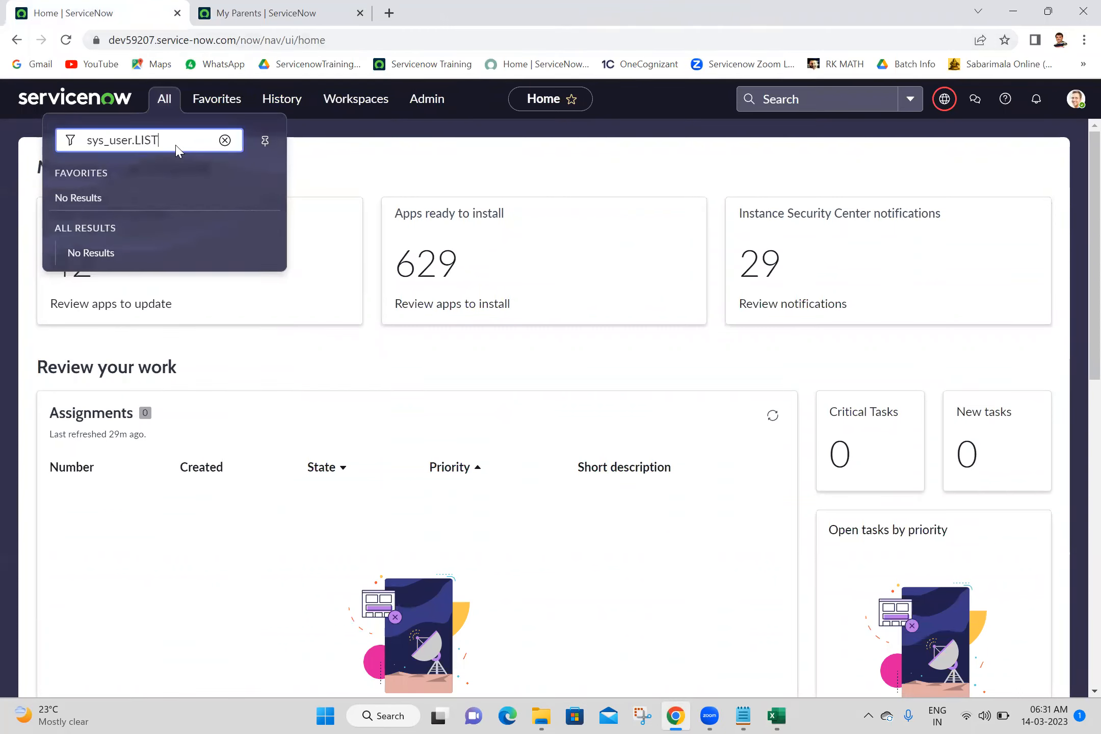
{"action": "key", "text": "Return"}
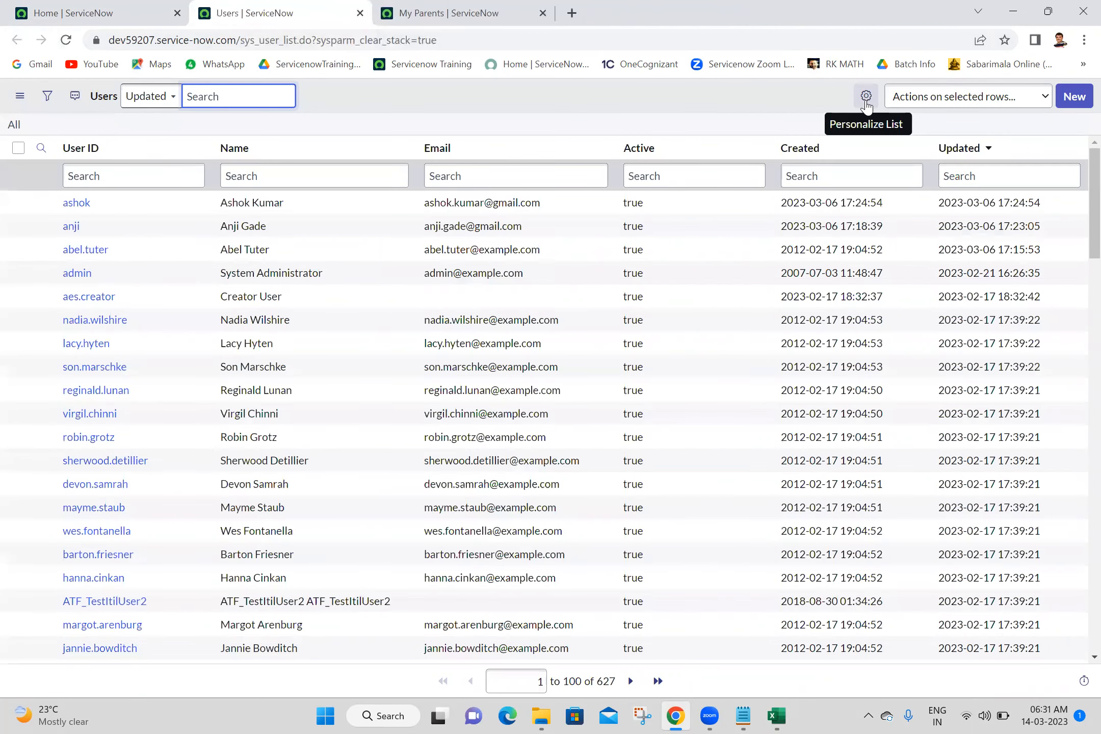
Personalize the Users list to add the Employee number column after Updated
{"action": "left_click", "coordinate": [866, 102]}
{"action": "left_click", "coordinate": [403, 186]}
{"action": "key", "text": "e"}
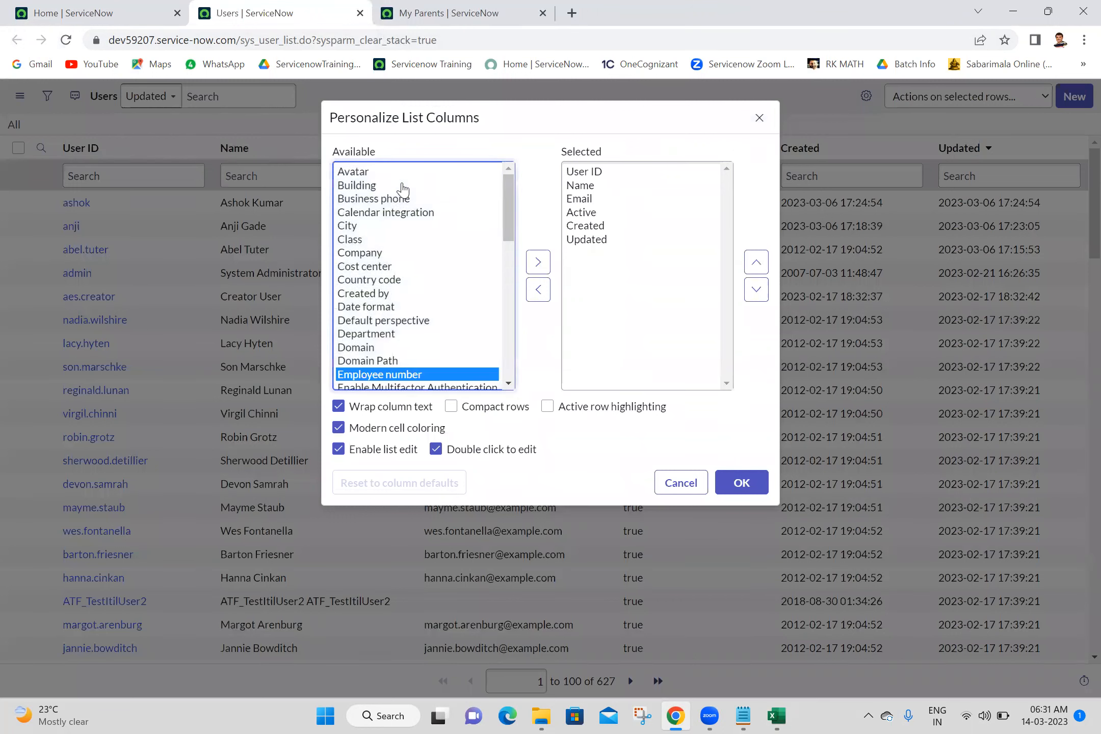
{"action": "left_click", "coordinate": [538, 261]}
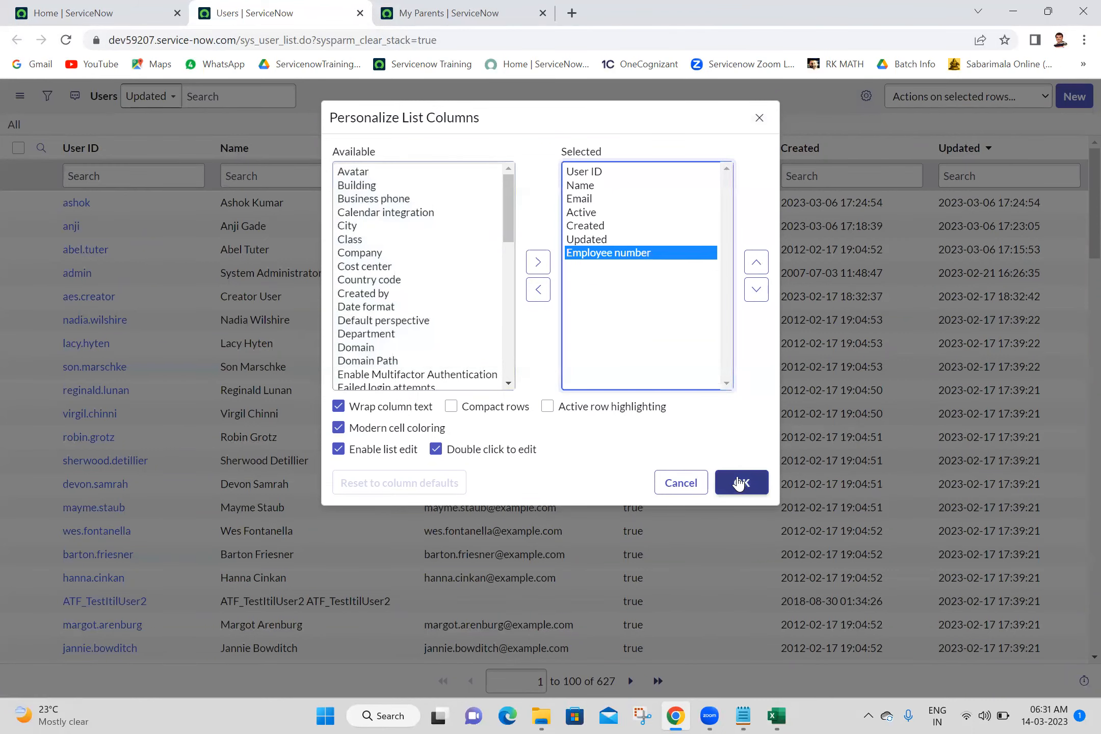
{"action": "left_click", "coordinate": [739, 483]}
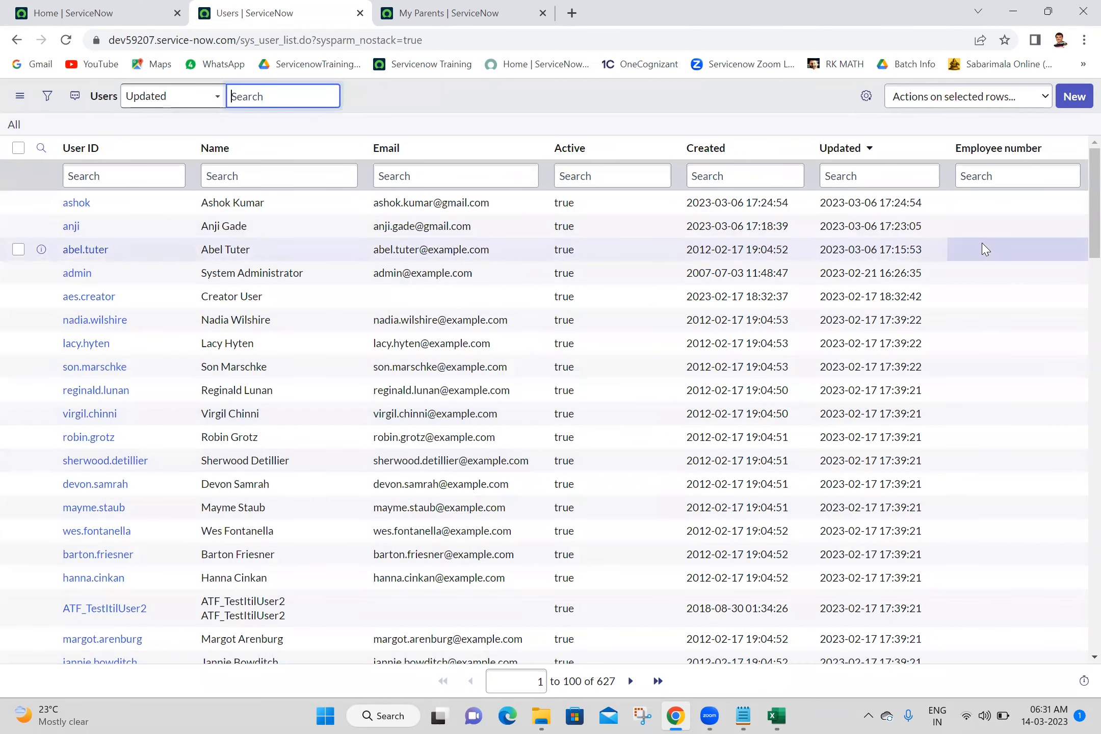
Enter and save an EMP-prefixed employee number for the third user in the Users list
{"action": "left_click", "coordinate": [989, 260]}
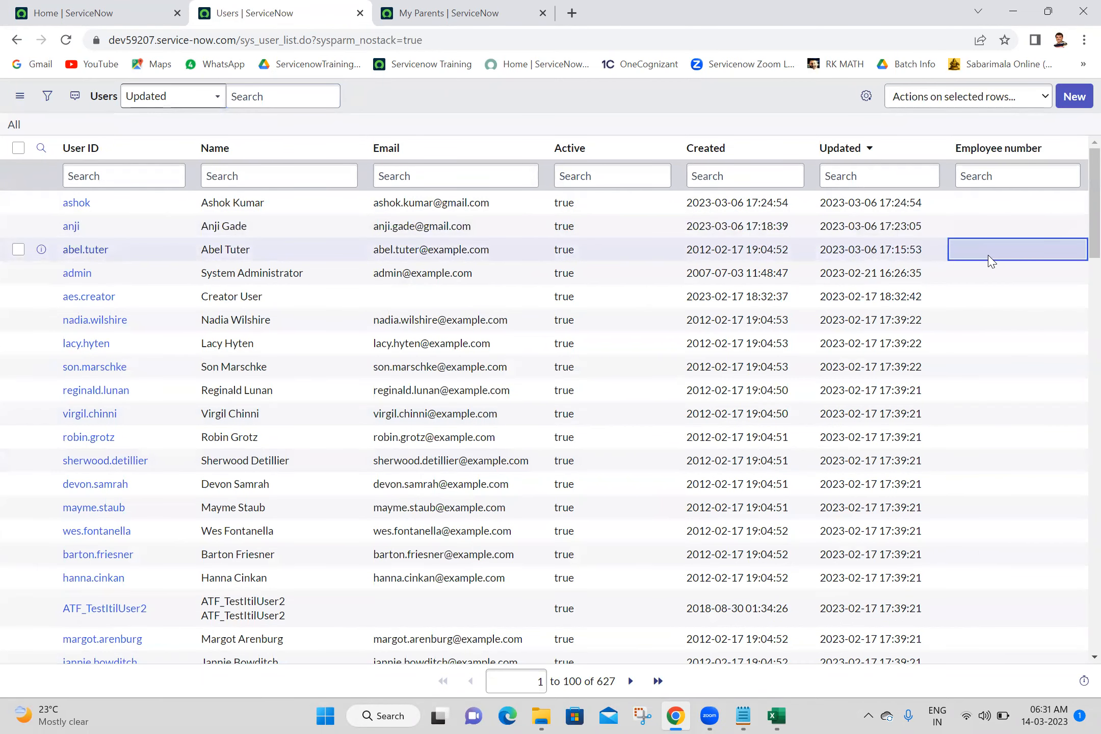
{"action": "double_click", "coordinate": [989, 256]}
{"action": "type", "text": "EMP10001"}
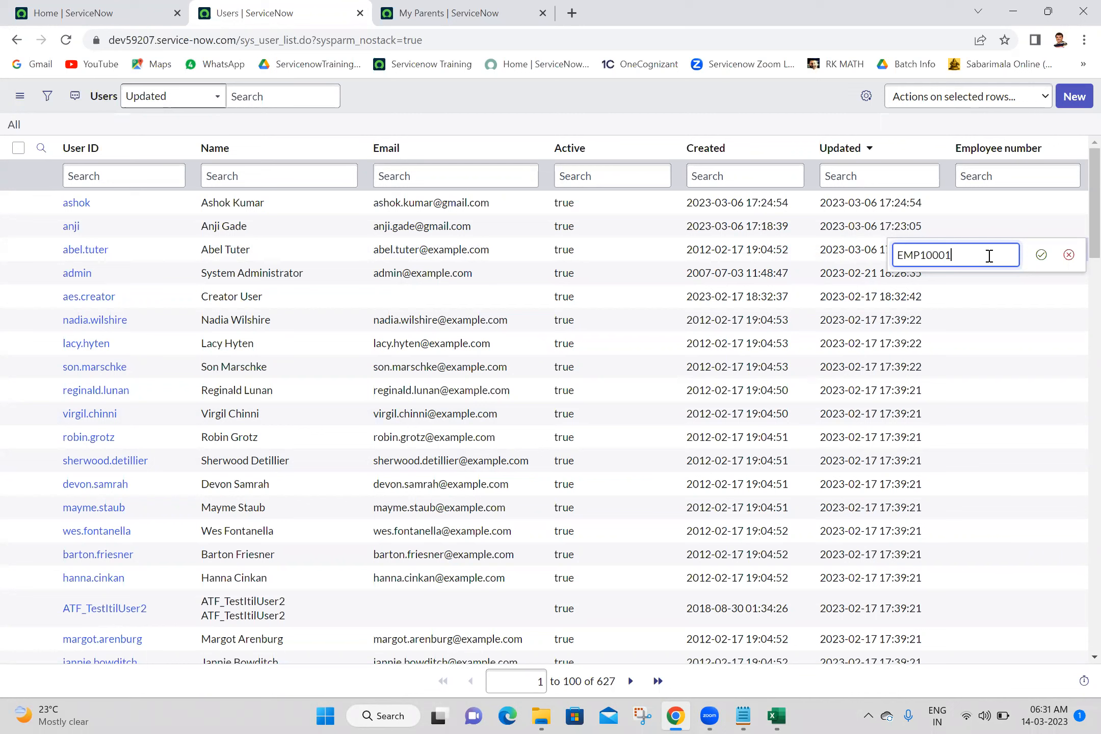
{"action": "type", "text": "001"}
{"action": "double_click", "coordinate": [990, 254]}
{"action": "type", "text": "EMP501"}
{"action": "left_click", "coordinate": [1040, 257]}
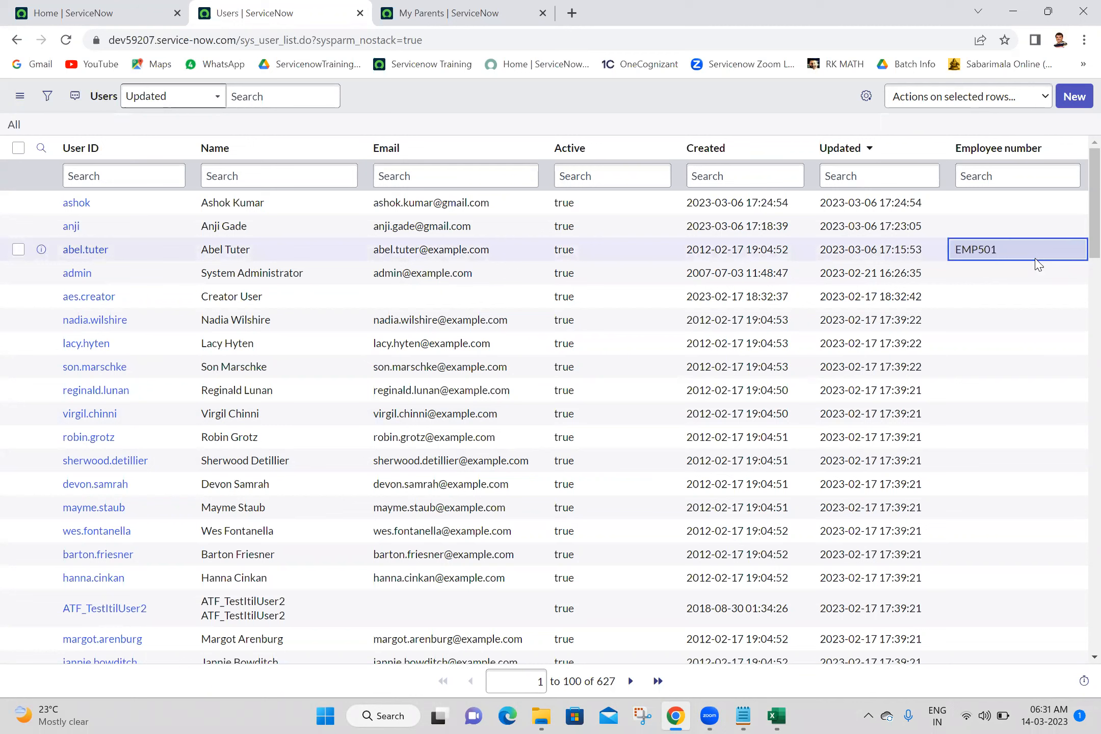
{"action": "left_click", "coordinate": [1032, 275]}
{"action": "double_click", "coordinate": [1032, 276]}
{"action": "left_click", "coordinate": [1068, 280]}
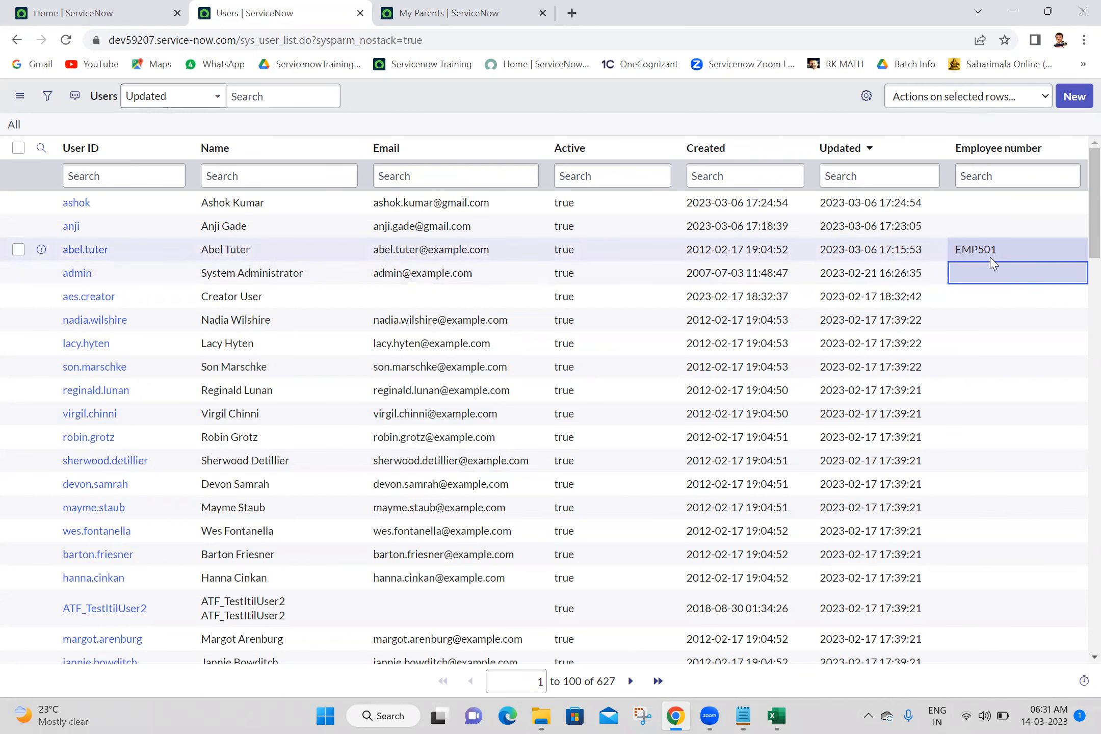
Filter the Users list for user IDs starting with "abr"
{"action": "left_click", "coordinate": [146, 176]}
{"action": "type", "text": "abr"}
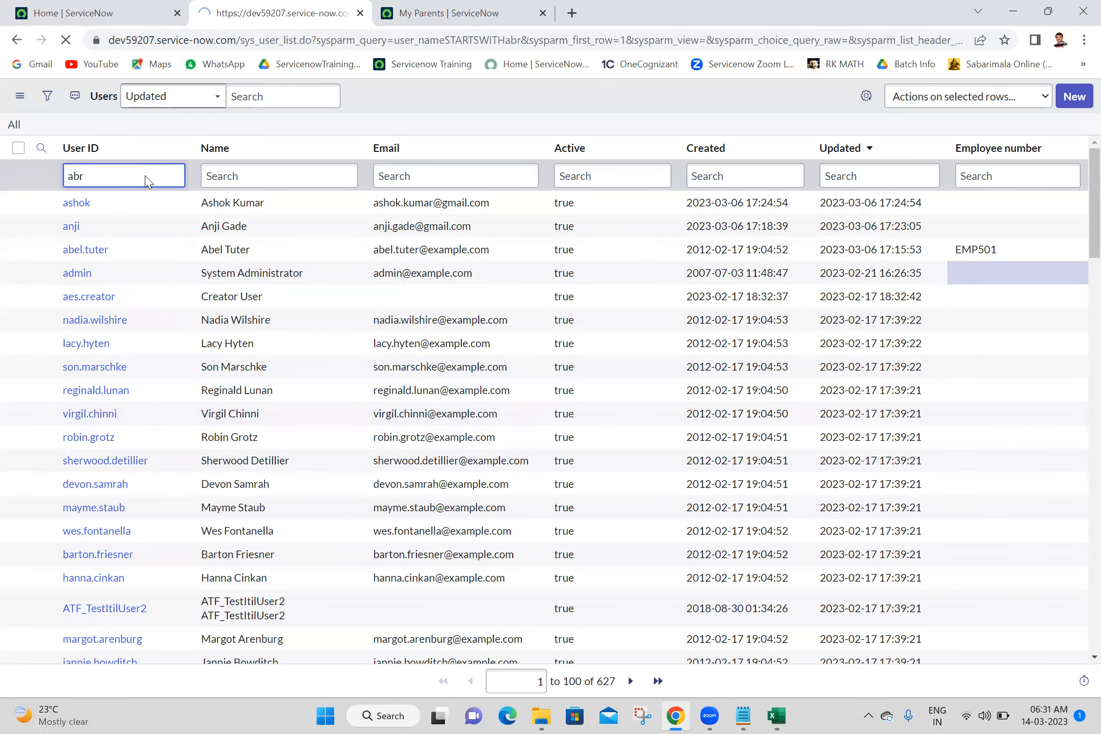
Enter Abraham Lincoln's employee number in the filtered Users list, and show all user records again
{"action": "left_click", "coordinate": [1035, 206]}
{"action": "double_click", "coordinate": [1035, 207]}
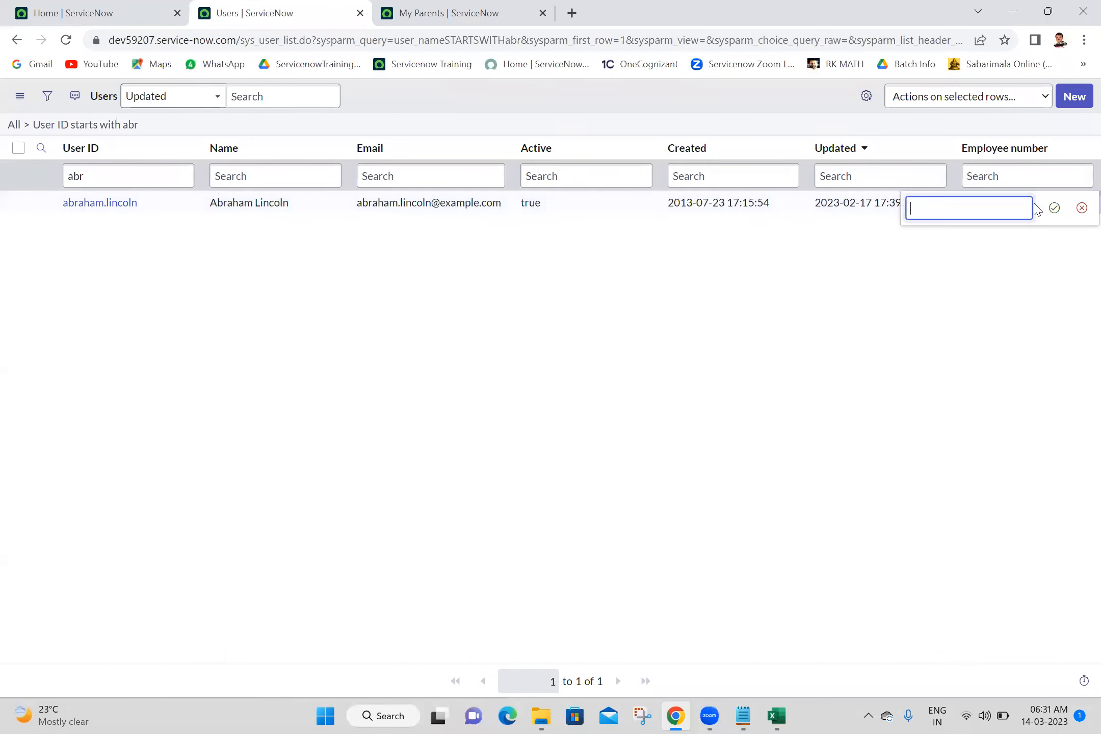
{"action": "type", "text": "EMP502"}
{"action": "left_click", "coordinate": [1054, 209]}
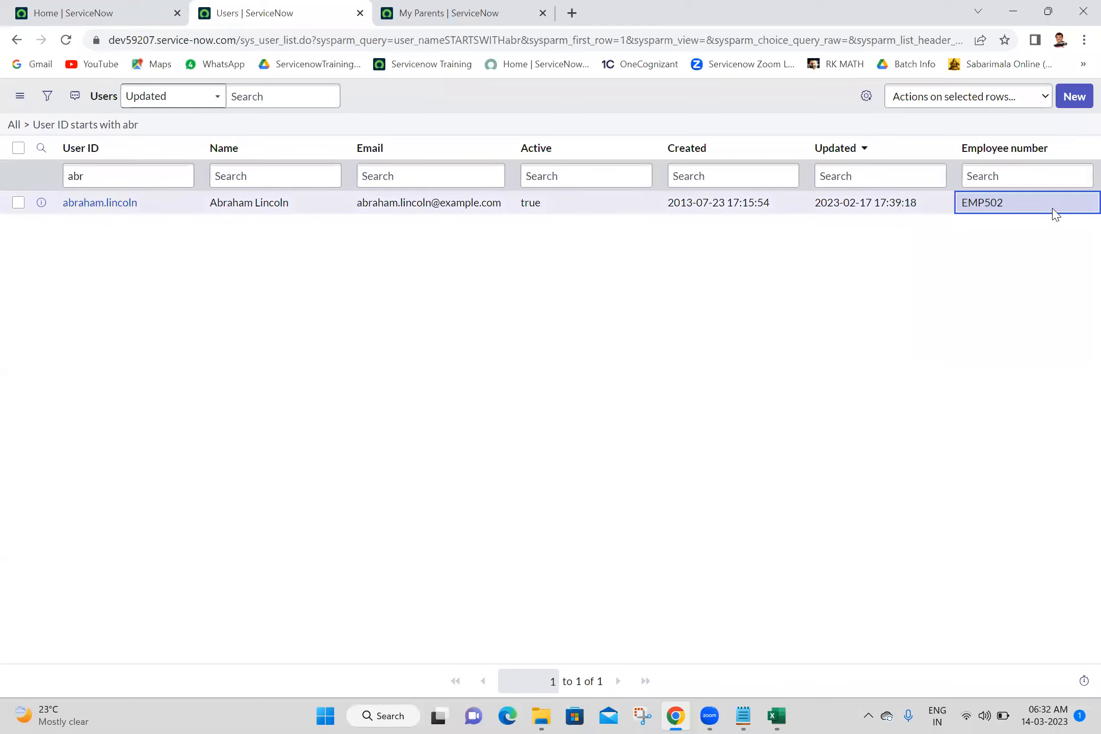
{"action": "left_click", "coordinate": [13, 127]}
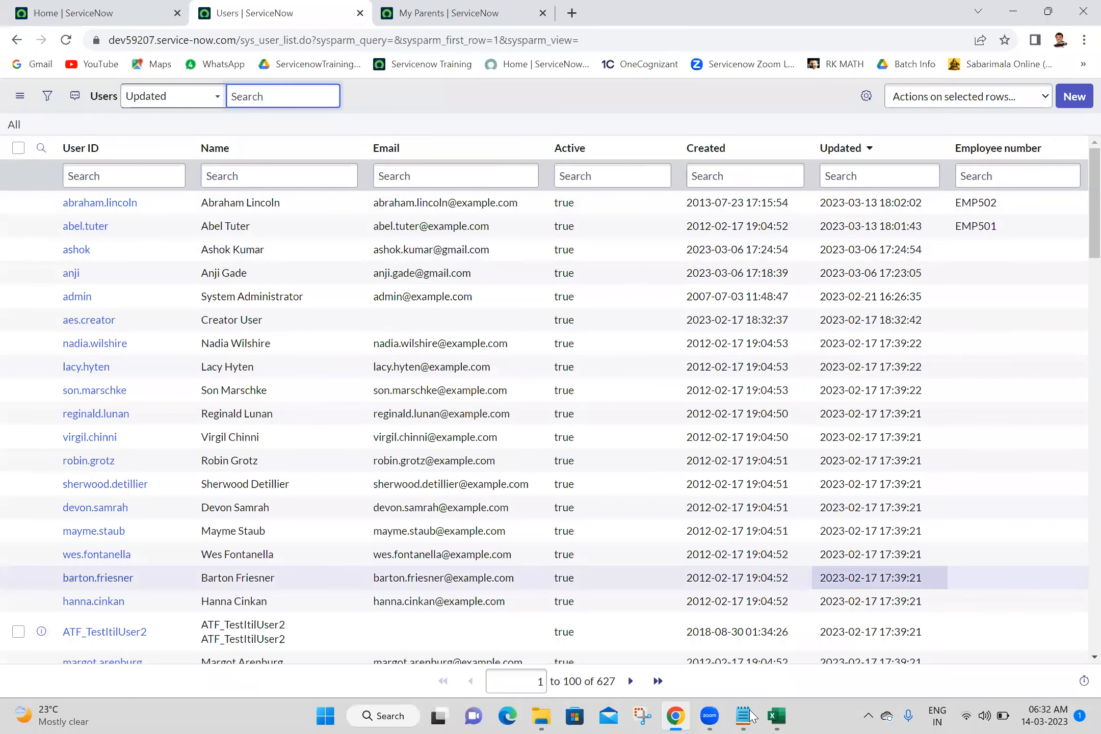
Copy the employee number of the user in the list's second row into Supervisor cell D2 of the Excel workbook
{"action": "double_click", "coordinate": [949, 232]}
{"action": "key", "text": "ctrl+c"}
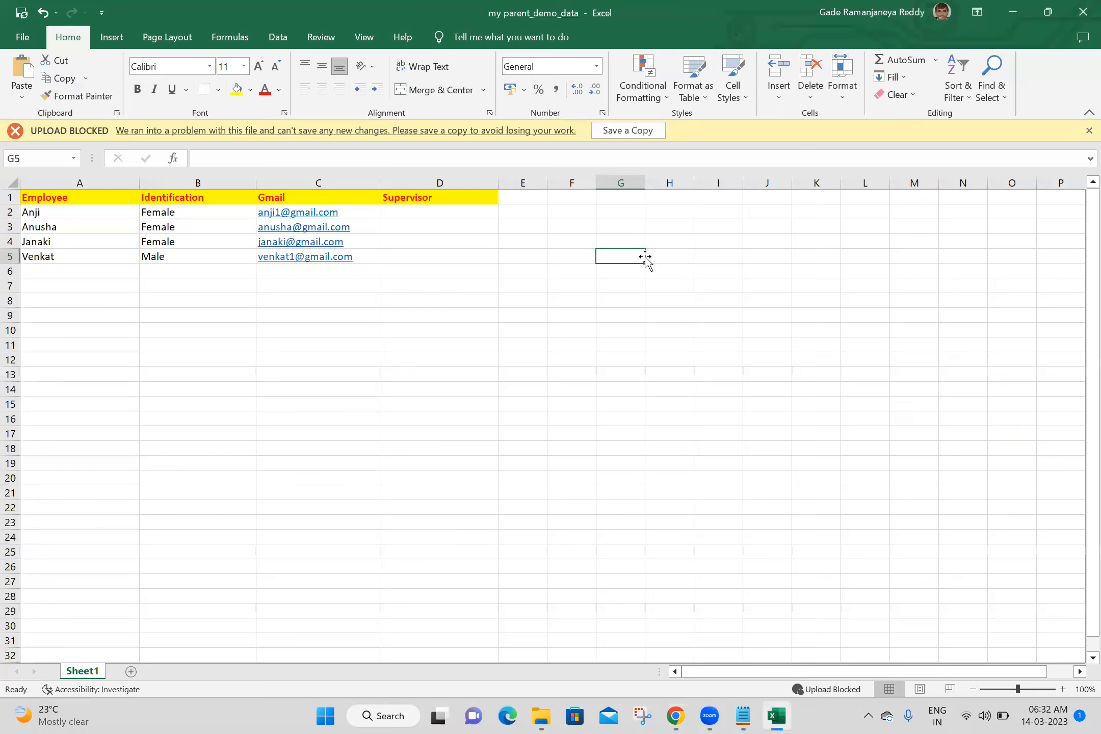
{"action": "left_click", "coordinate": [428, 214]}
{"action": "key", "text": "ctrl+v"}
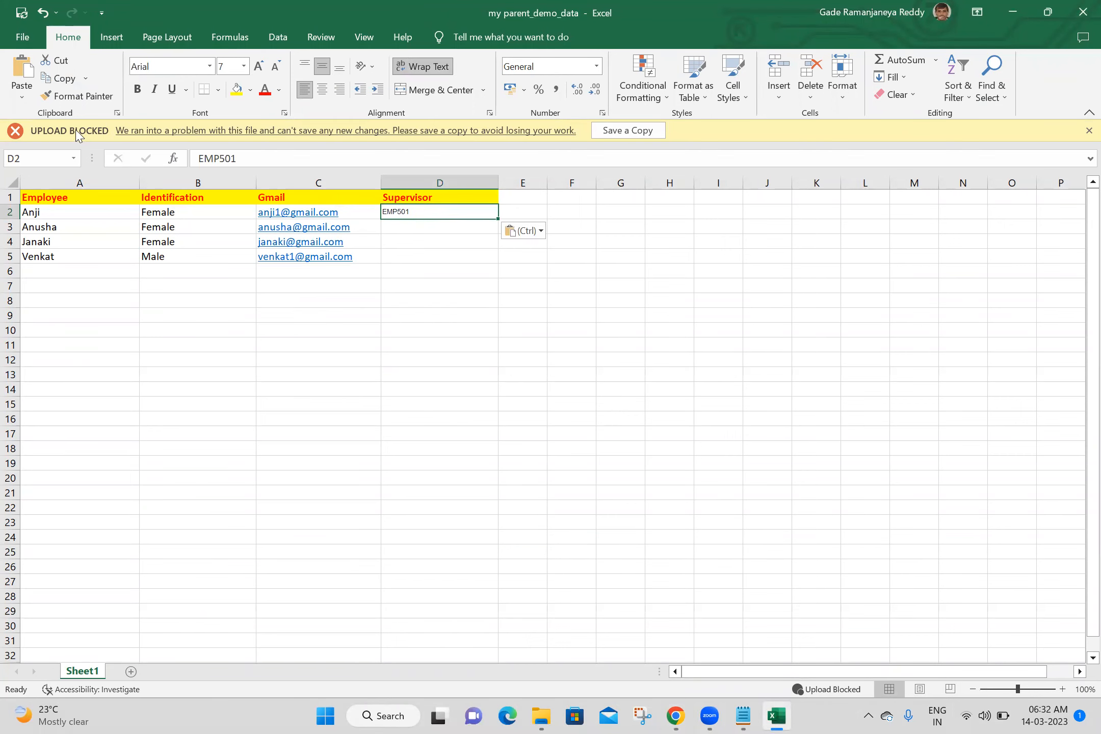
Copy the formatting of cell A2 onto Supervisor cell D2 with Format Painter
{"action": "left_click", "coordinate": [95, 213]}
{"action": "left_click", "coordinate": [78, 95]}
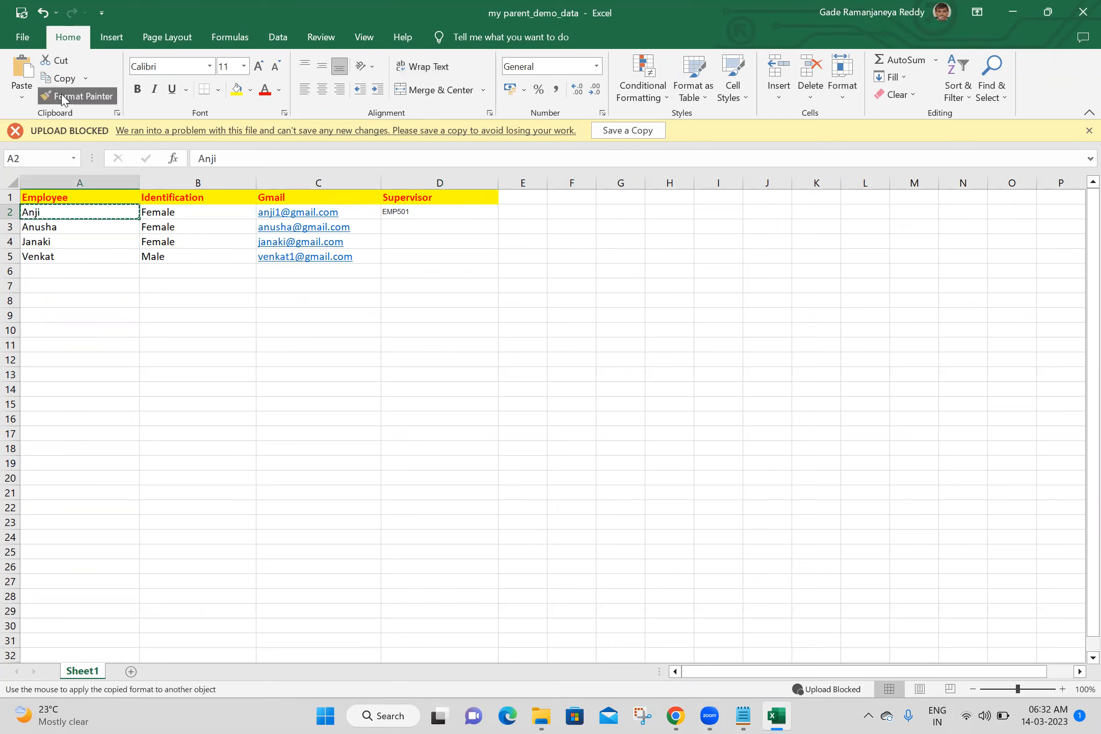
{"action": "left_click", "coordinate": [415, 210]}
Enter the same employee number as D2 in cell D3, and Abraham Lincoln's employee number in cell D4
{"action": "left_click", "coordinate": [413, 225]}
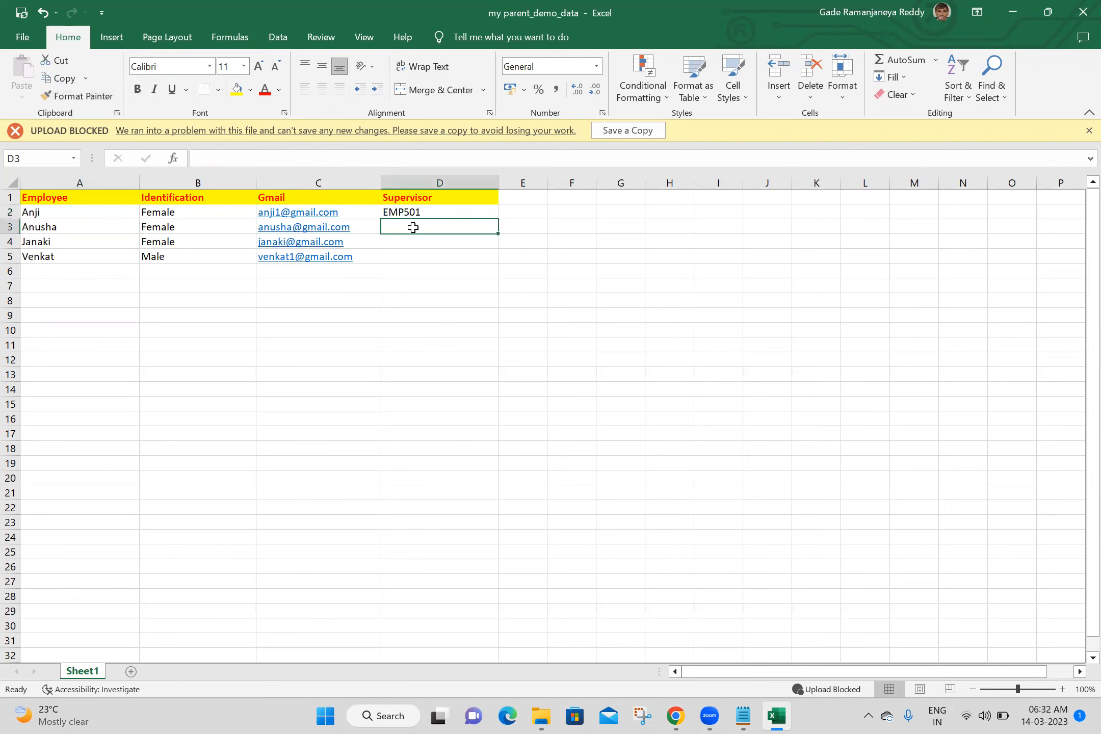
{"action": "type", "text": "EMP501"}
{"action": "left_click", "coordinate": [430, 243]}
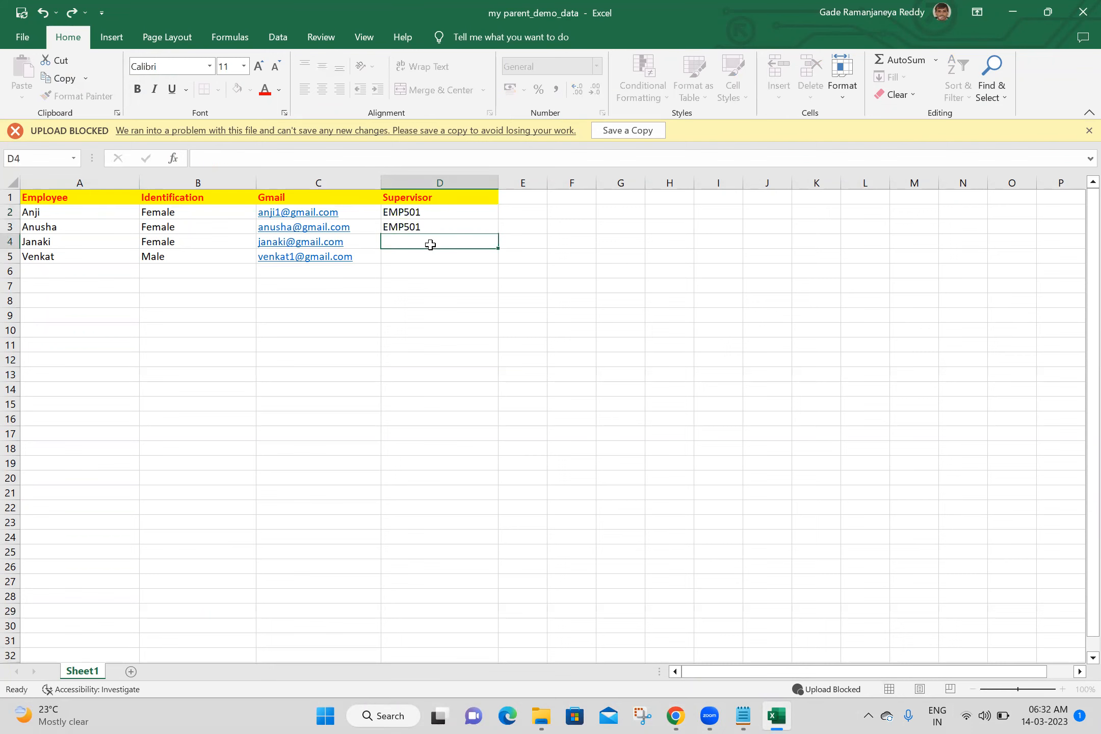
{"action": "type", "text": "EMP501"}
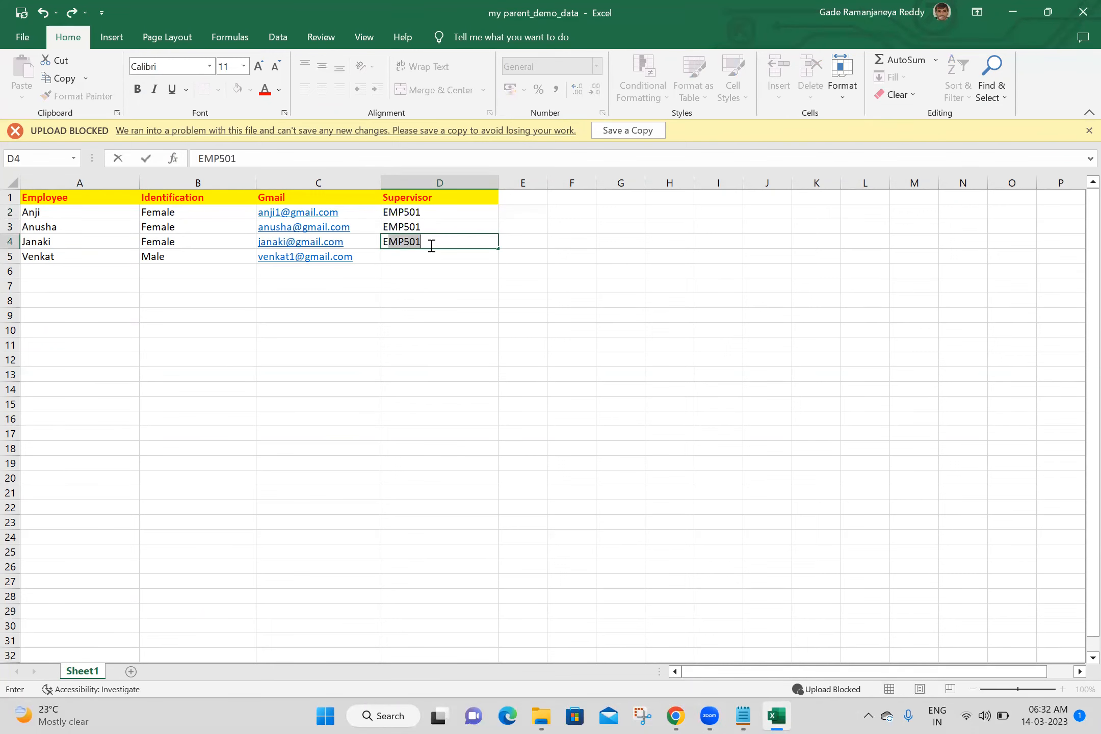
{"action": "key", "text": "Tab"}
{"action": "double_click", "coordinate": [431, 245]}
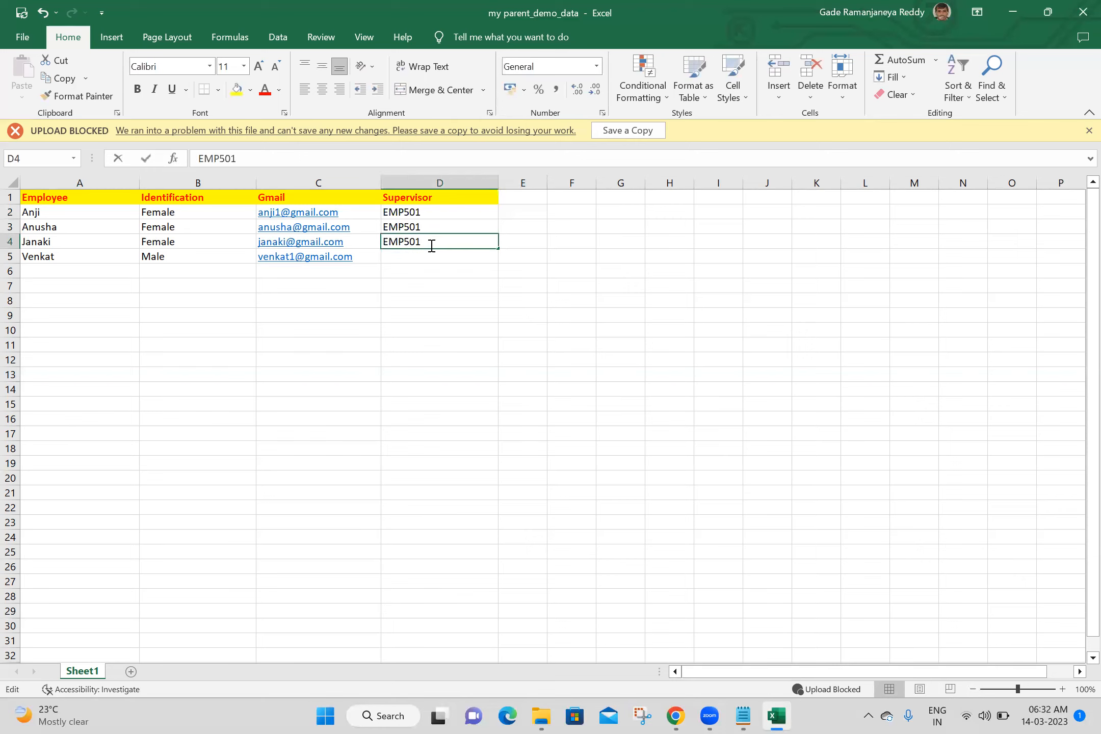
{"action": "key", "text": "BackSpace"}
{"action": "type", "text": "2"}
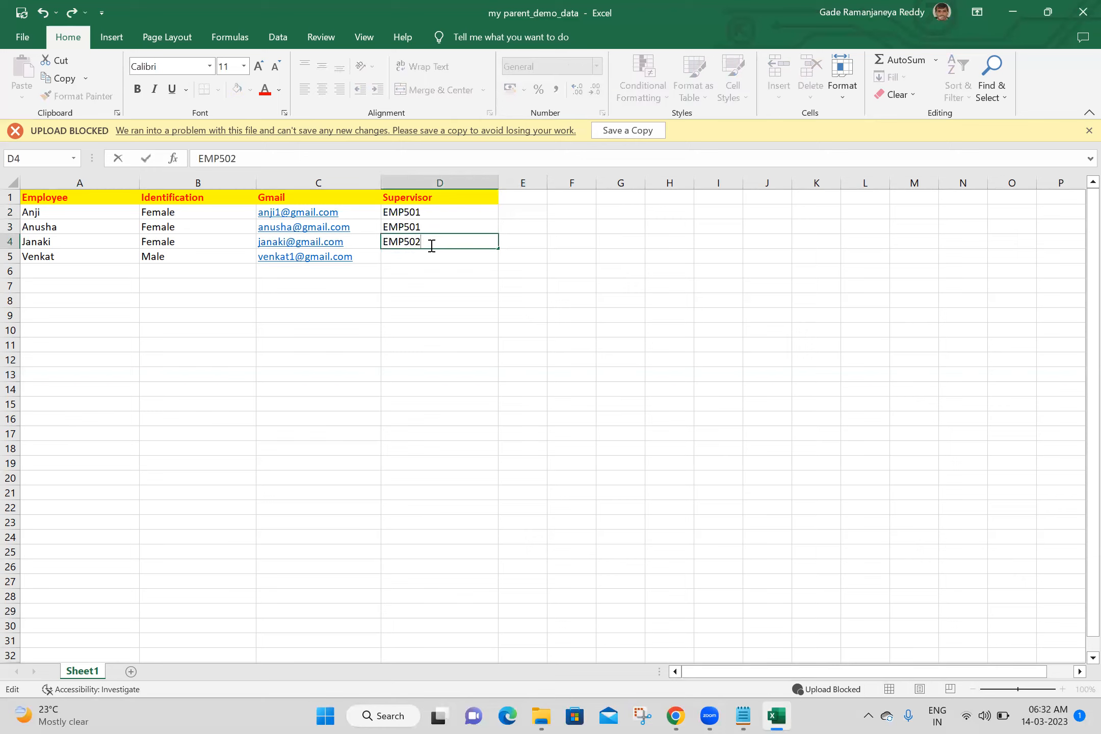
Enter Abraham Lincoln's employee number in cell D5 and save the workbook
{"action": "left_click", "coordinate": [573, 253]}
{"action": "left_click", "coordinate": [434, 257]}
{"action": "type", "text": "EMP502"}
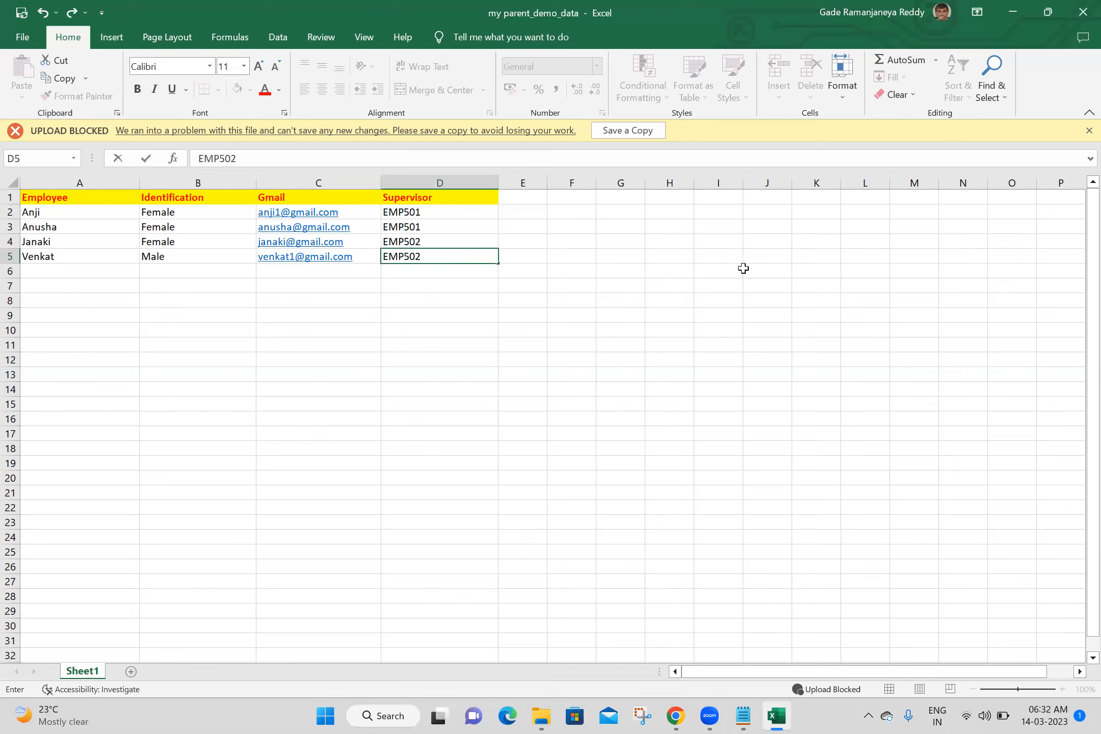
{"action": "left_click", "coordinate": [784, 285]}
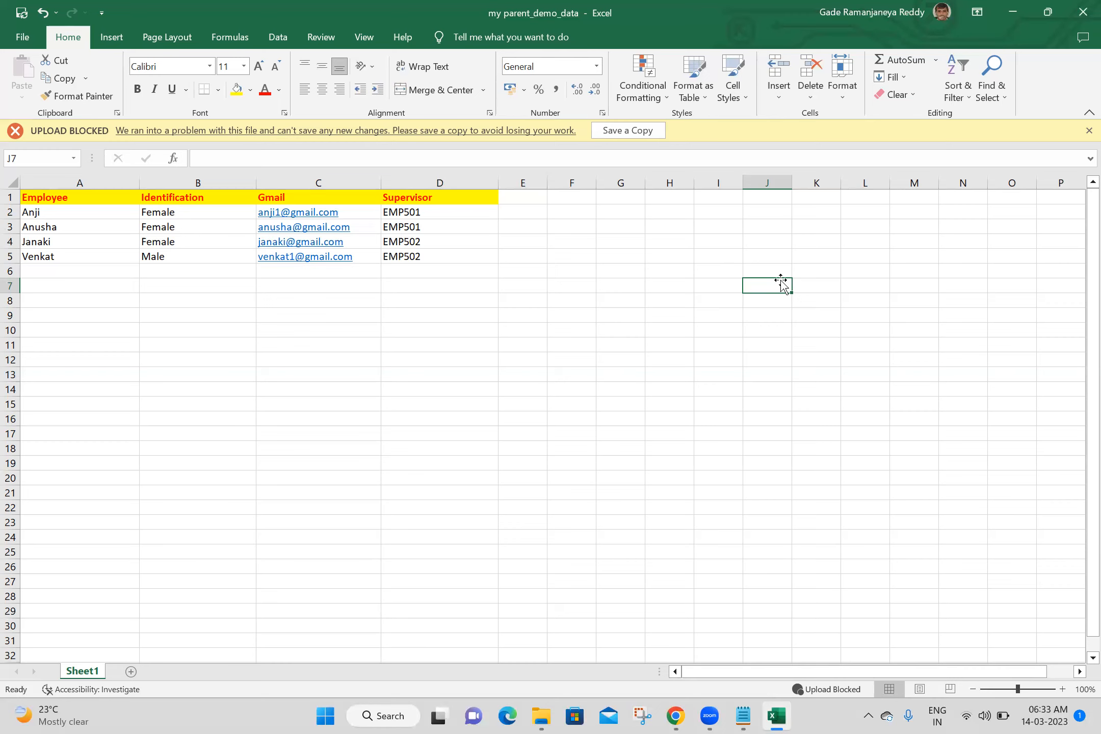
{"action": "key", "text": "ctrl+s"}
{"action": "key", "text": "ctrl+s"}
Clear the supervisor employee numbers from cells D2 to D5
{"action": "left_click", "coordinate": [470, 215]}
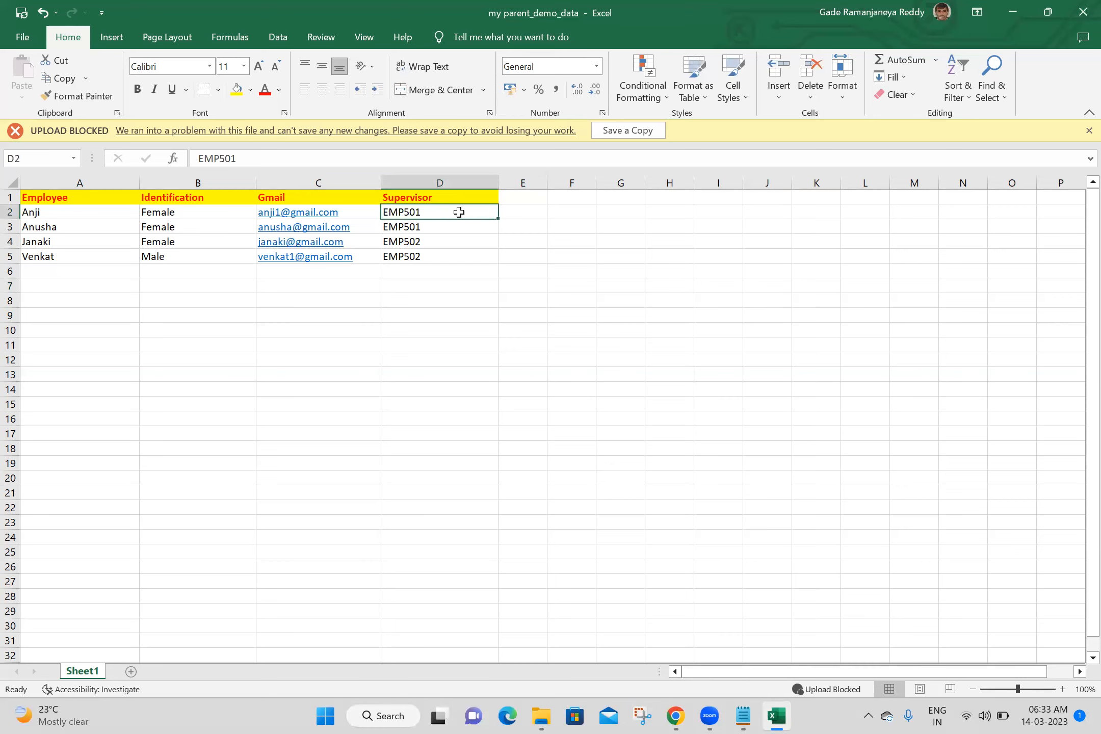
{"action": "key", "text": "BackSpace"}
{"action": "left_click", "coordinate": [463, 228]}
{"action": "key", "text": "BackSpace"}
{"action": "left_click", "coordinate": [465, 237]}
{"action": "key", "text": "BackSpace"}
{"action": "left_click", "coordinate": [457, 255]}
{"action": "key", "text": "BackSpace"}
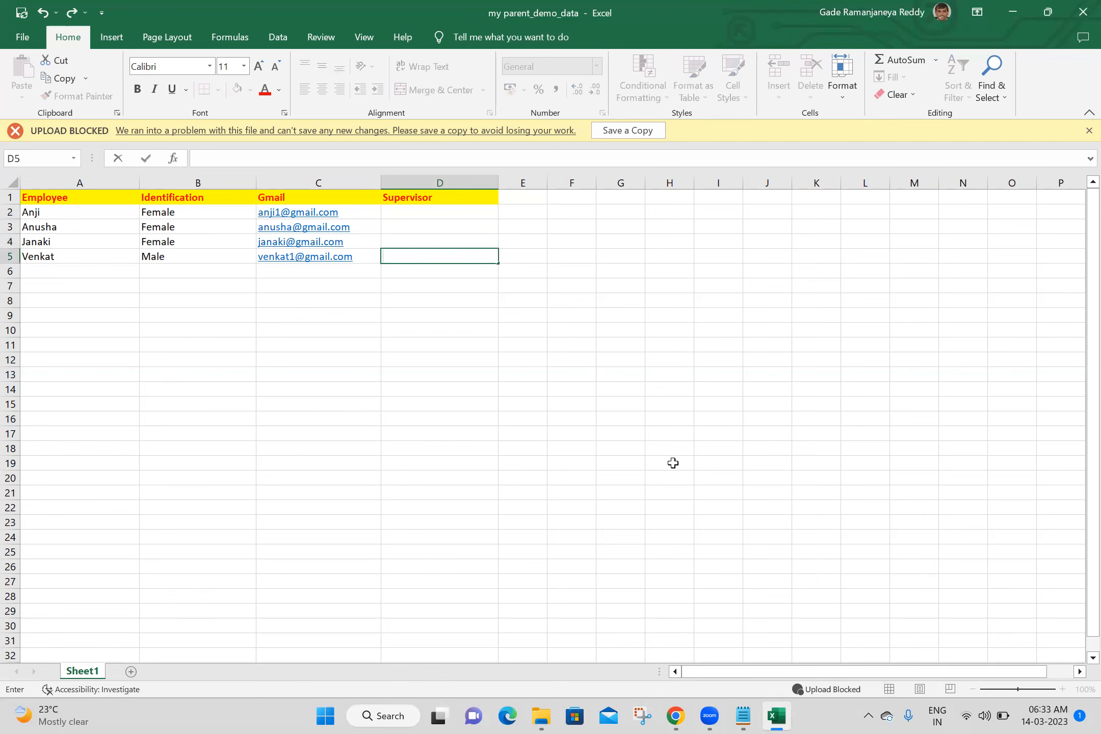
Copy the name Abraham Lincoln from the ServiceNow Users list into Supervisor cell D2 in Excel
{"action": "left_click", "coordinate": [676, 641]}
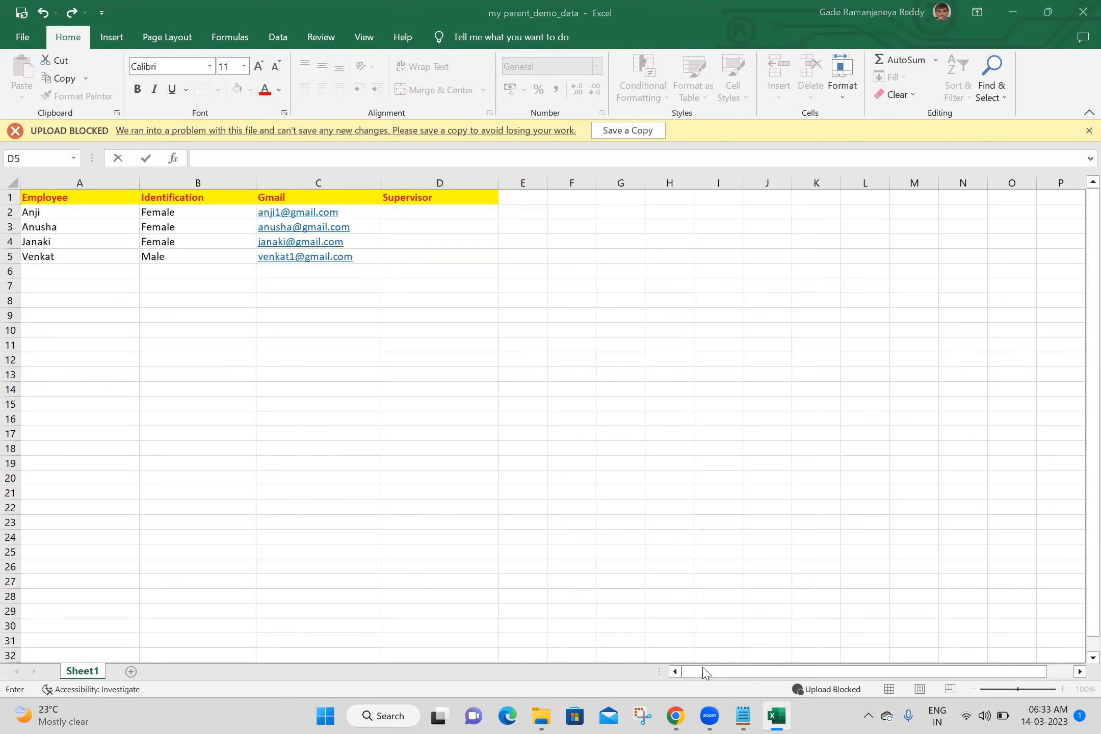
{"action": "left_click", "coordinate": [676, 716]}
{"action": "left_click_drag", "start_coordinate": [203, 210], "coordinate": [200, 209]}
{"action": "double_click", "coordinate": [200, 209]}
{"action": "key", "text": "ctrl+c"}
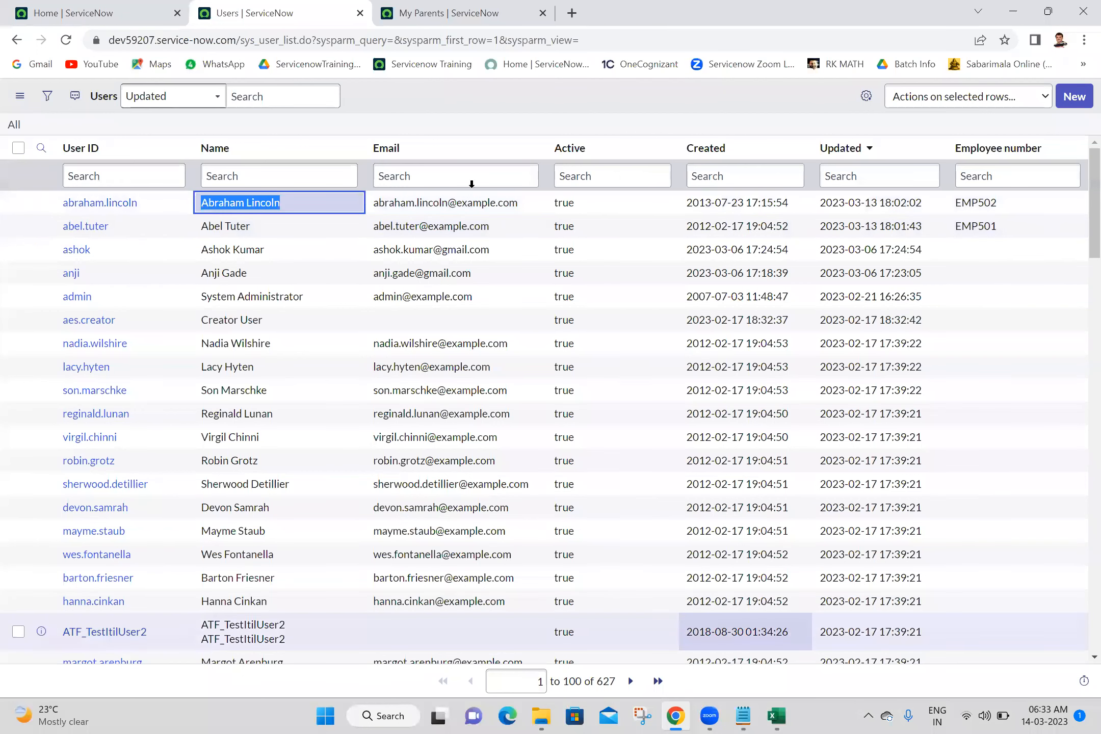
{"action": "key", "text": "alt+Tab"}
{"action": "left_click", "coordinate": [451, 215]}
{"action": "key", "text": "ctrl+v"}
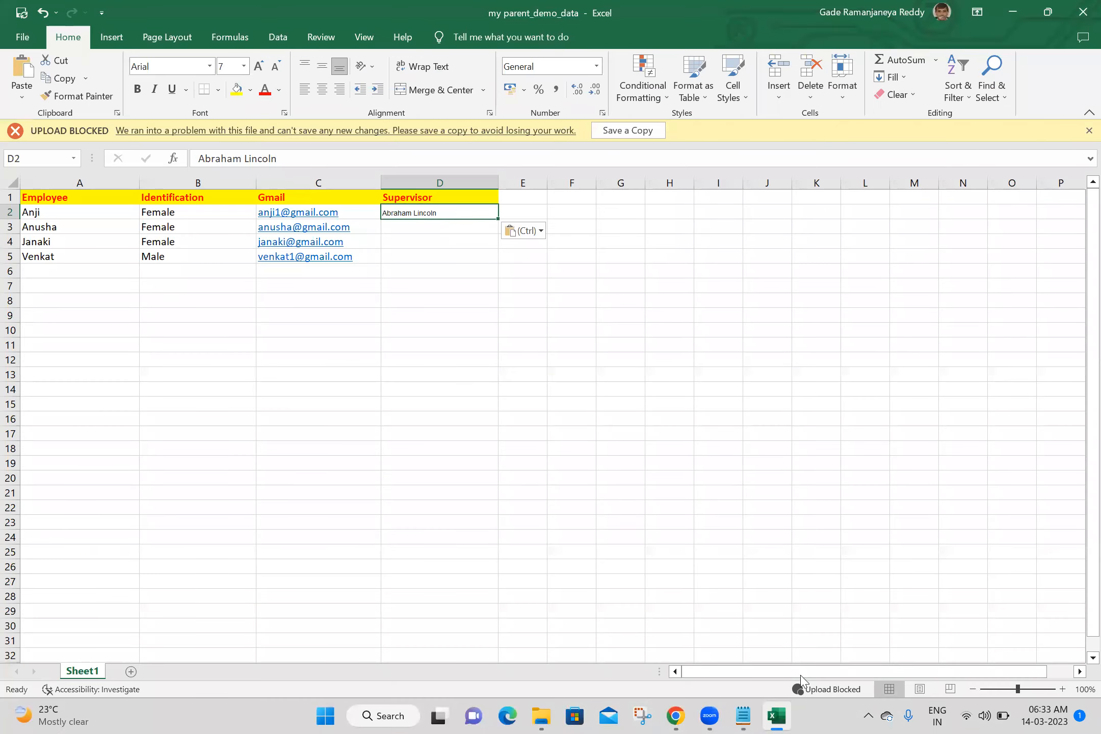
Copy the name of the user in the second row of the ServiceNow Users list into cell D3 in Excel
{"action": "left_click", "coordinate": [675, 714]}
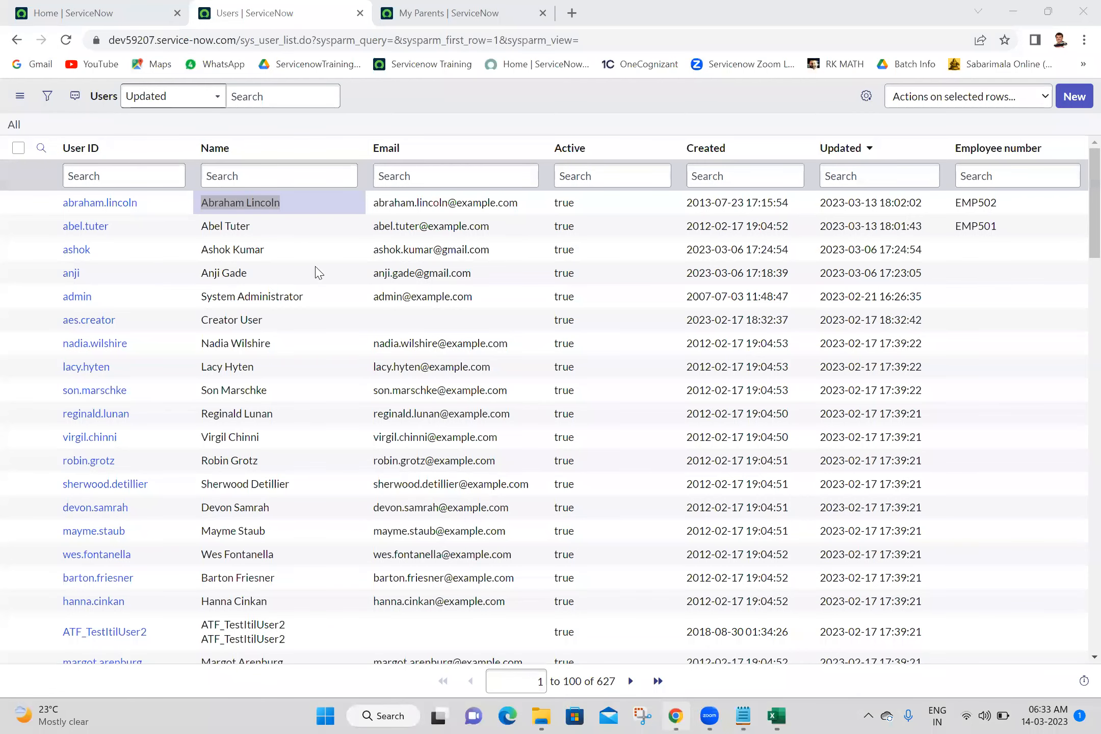
{"action": "left_click_drag", "start_coordinate": [251, 226], "coordinate": [202, 228]}
{"action": "key", "text": "ctrl+c"}
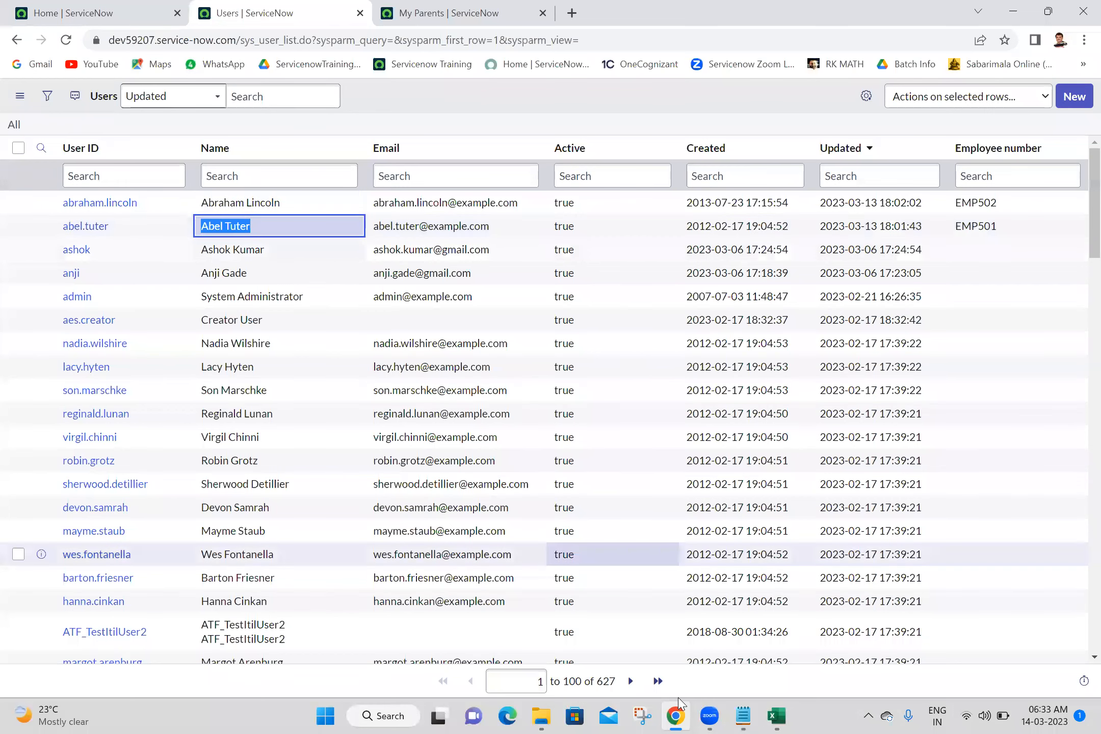
{"action": "left_click", "coordinate": [776, 716]}
{"action": "left_click", "coordinate": [412, 243]}
{"action": "left_click", "coordinate": [402, 225]}
{"action": "key", "text": "ctrl+v"}
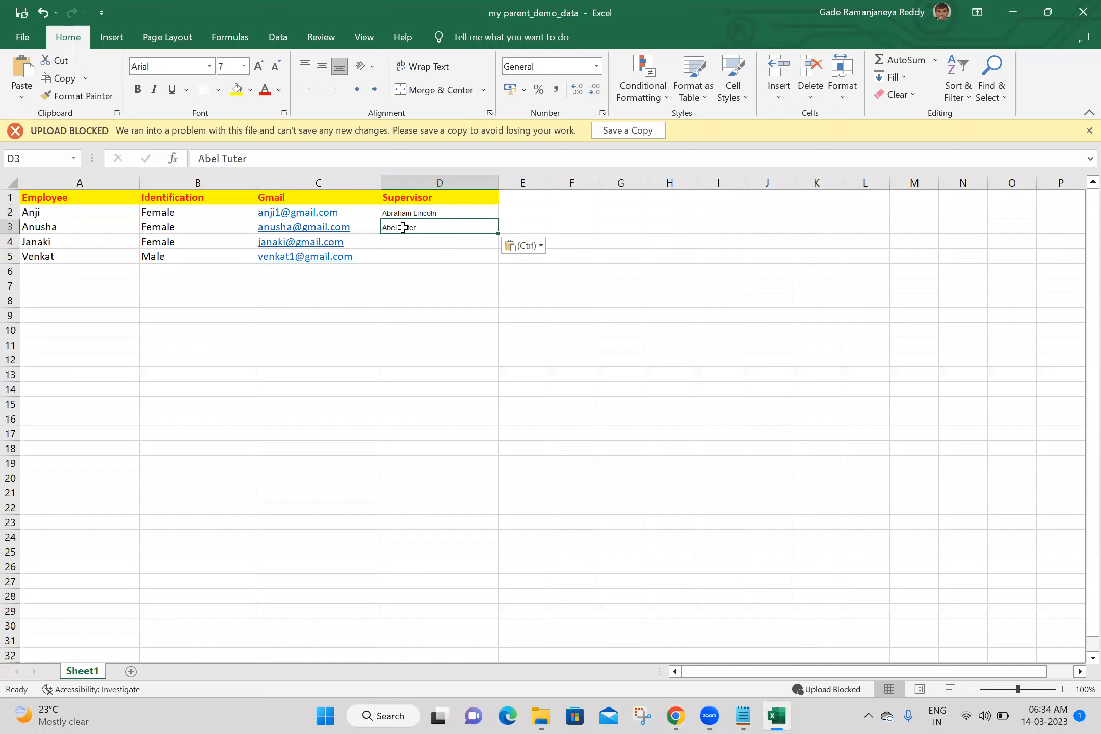
Enter a different supervisor's first name in each of cells D4 and D5
{"action": "left_click", "coordinate": [418, 246]}
{"action": "double_click", "coordinate": [418, 240]}
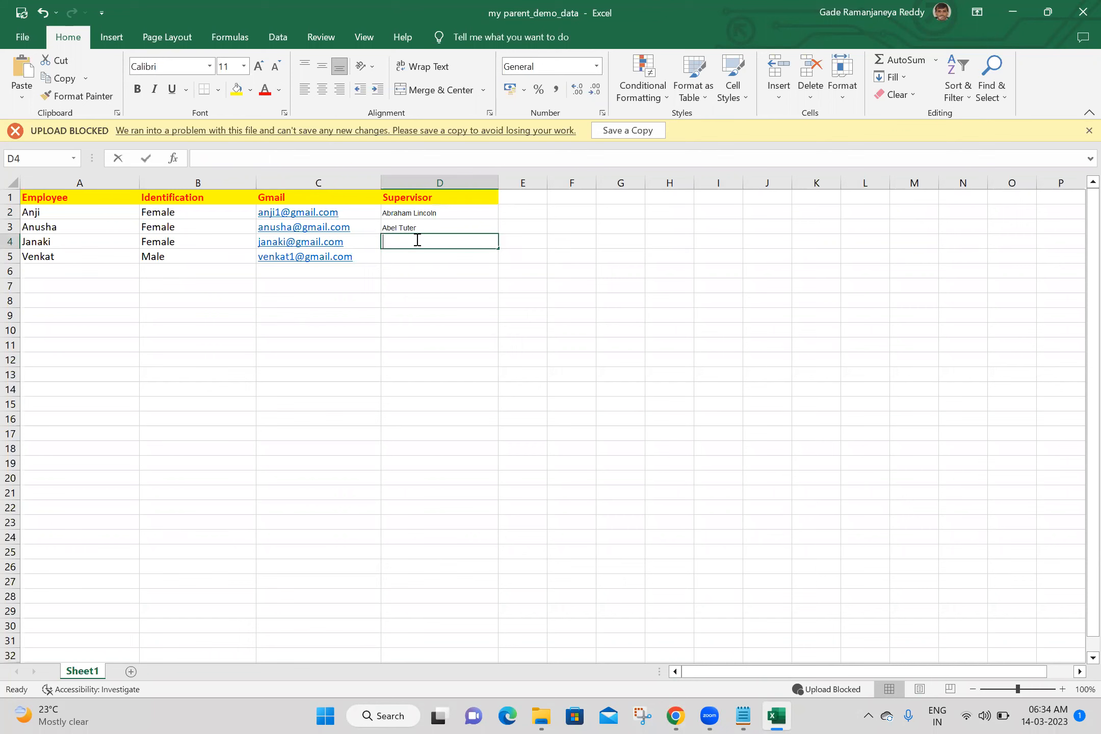
{"action": "type", "text": "Naresh"}
{"action": "left_click", "coordinate": [428, 259]}
{"action": "type", "text": "Suresh"}
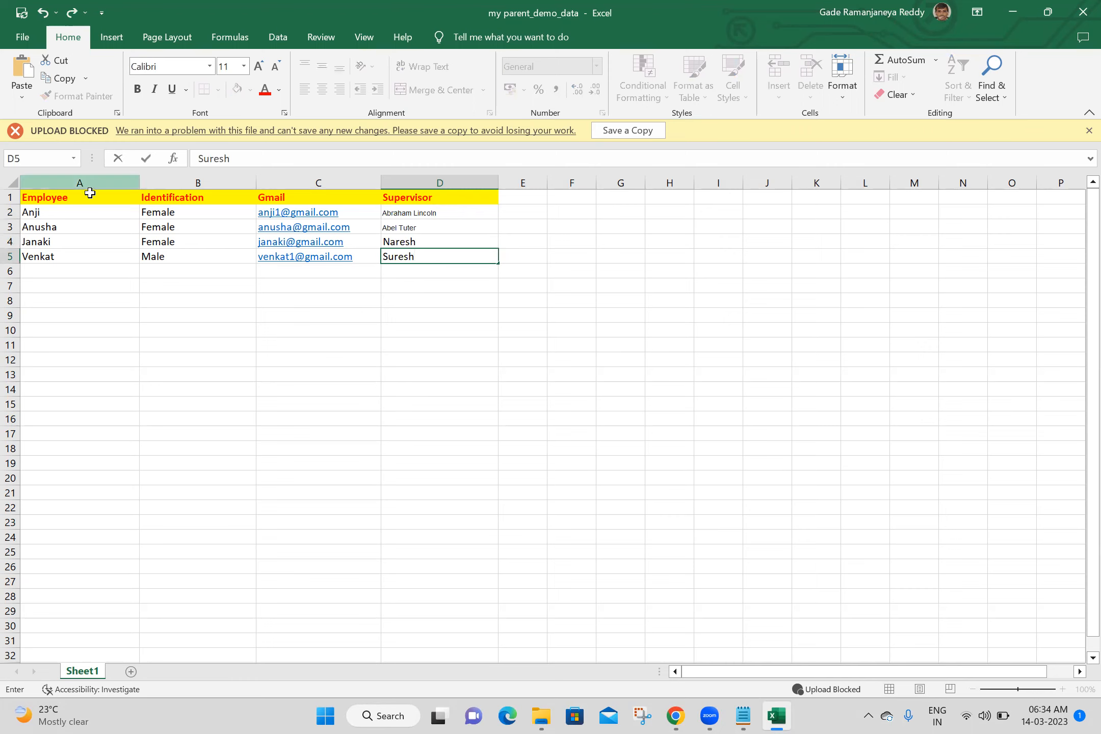
Apply the formatting of cell A2 to the pasted supervisor names in D2 and D3 with Format Painter
{"action": "left_click", "coordinate": [94, 210]}
{"action": "left_click", "coordinate": [86, 101]}
{"action": "left_click", "coordinate": [451, 213]}
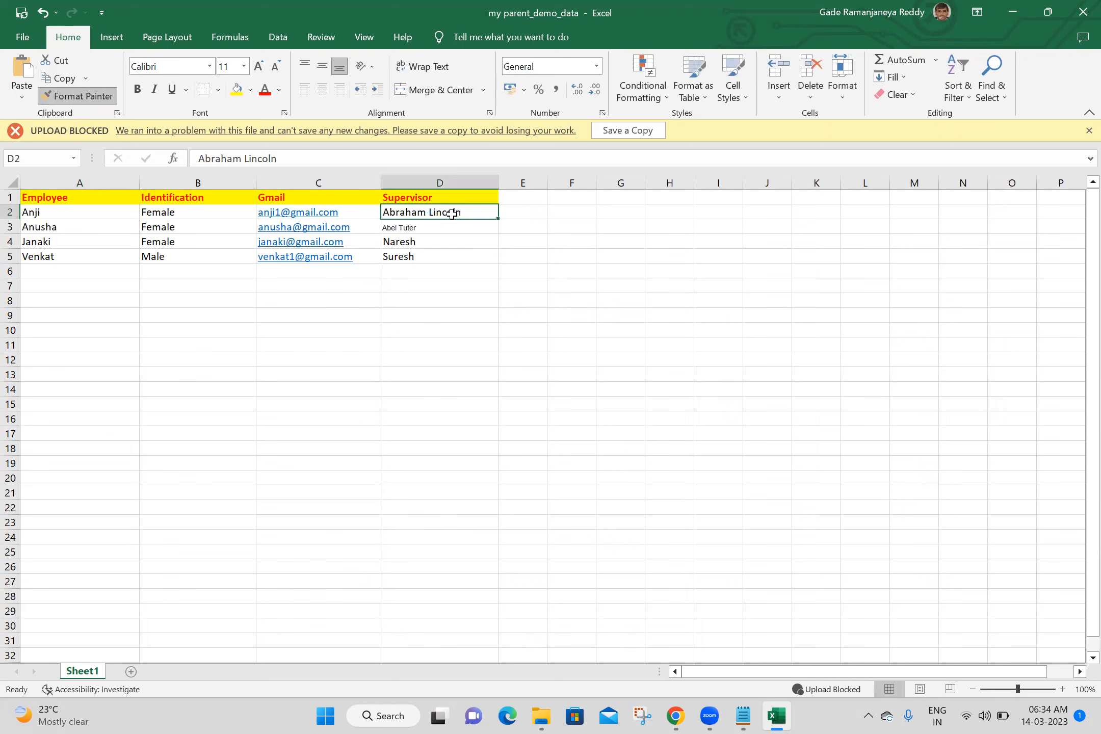
{"action": "left_click", "coordinate": [92, 101]}
{"action": "left_click", "coordinate": [451, 228]}
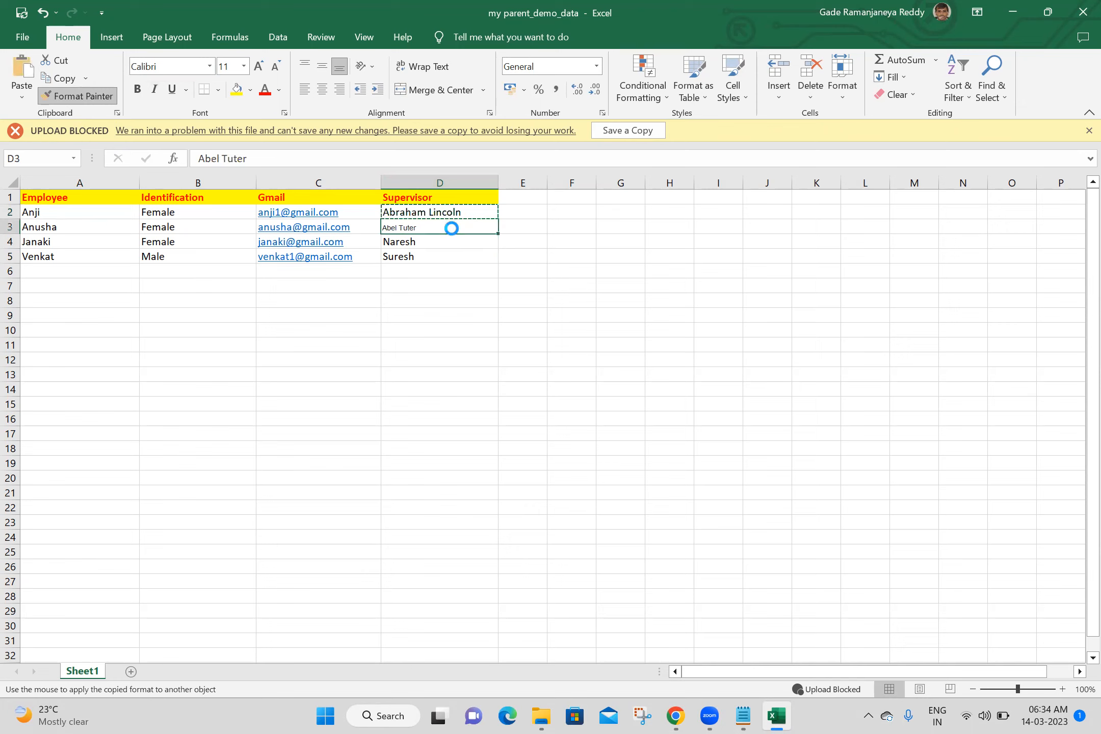
{"action": "left_click", "coordinate": [631, 254]}
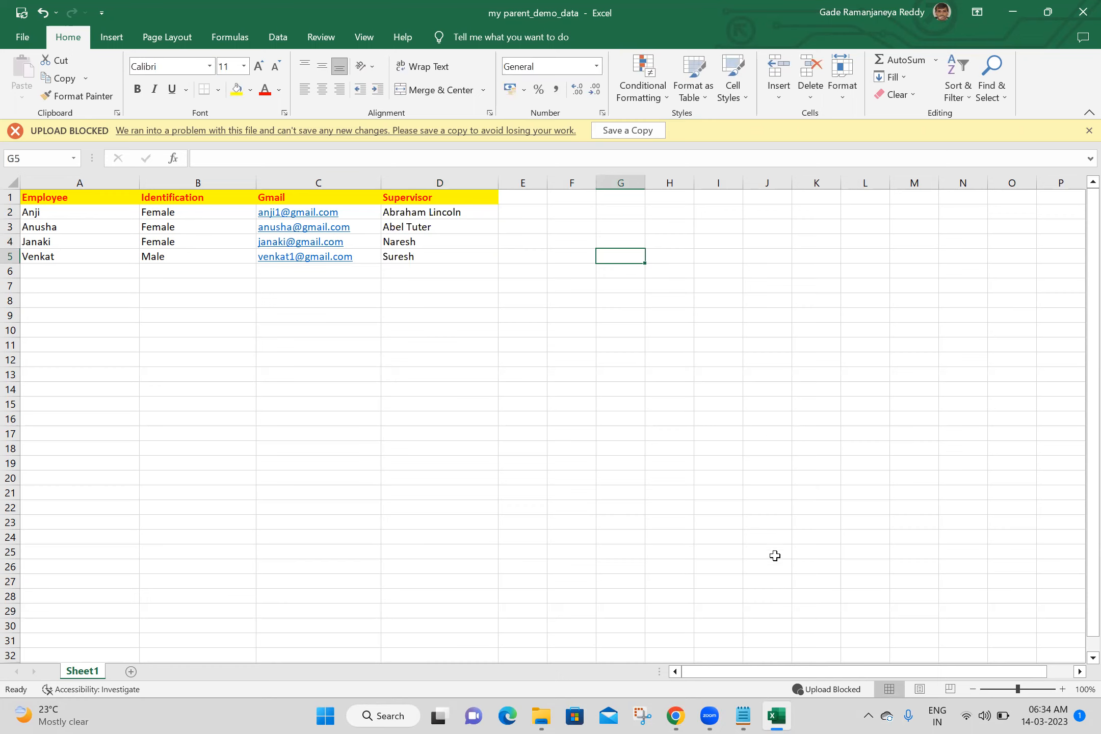
Reload the ServiceNow Users list and search it by name for the supervisors entered in D4 and D5
{"action": "left_click", "coordinate": [674, 716]}
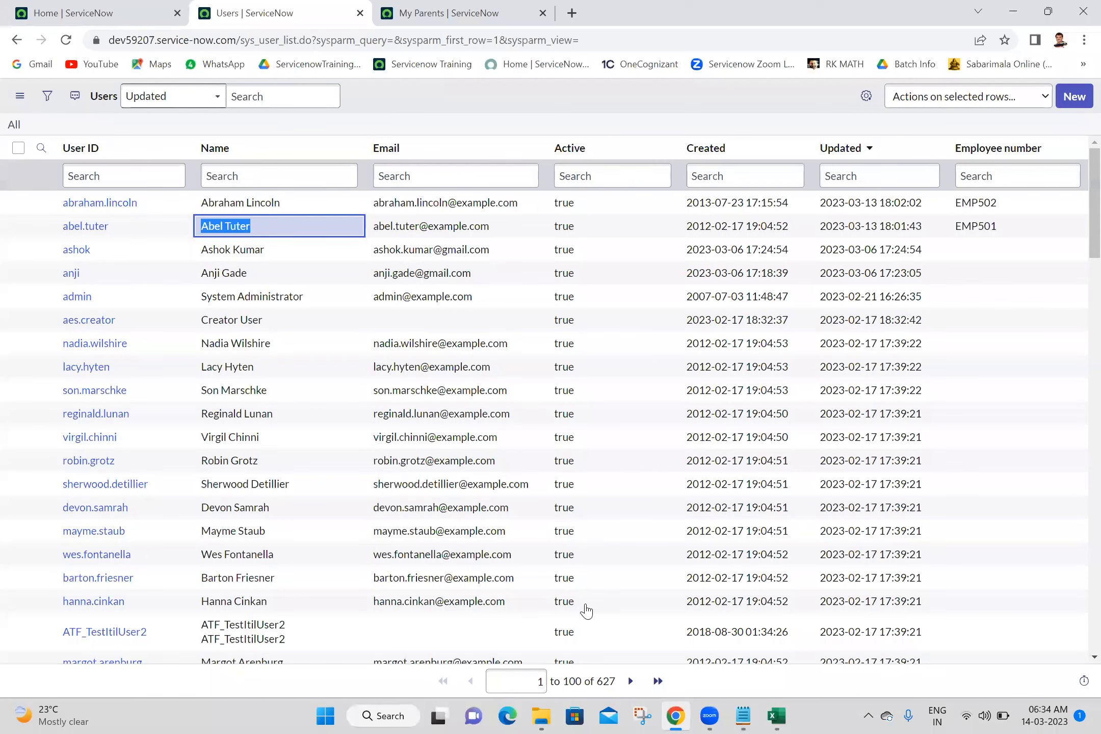
{"action": "left_click", "coordinate": [71, 43]}
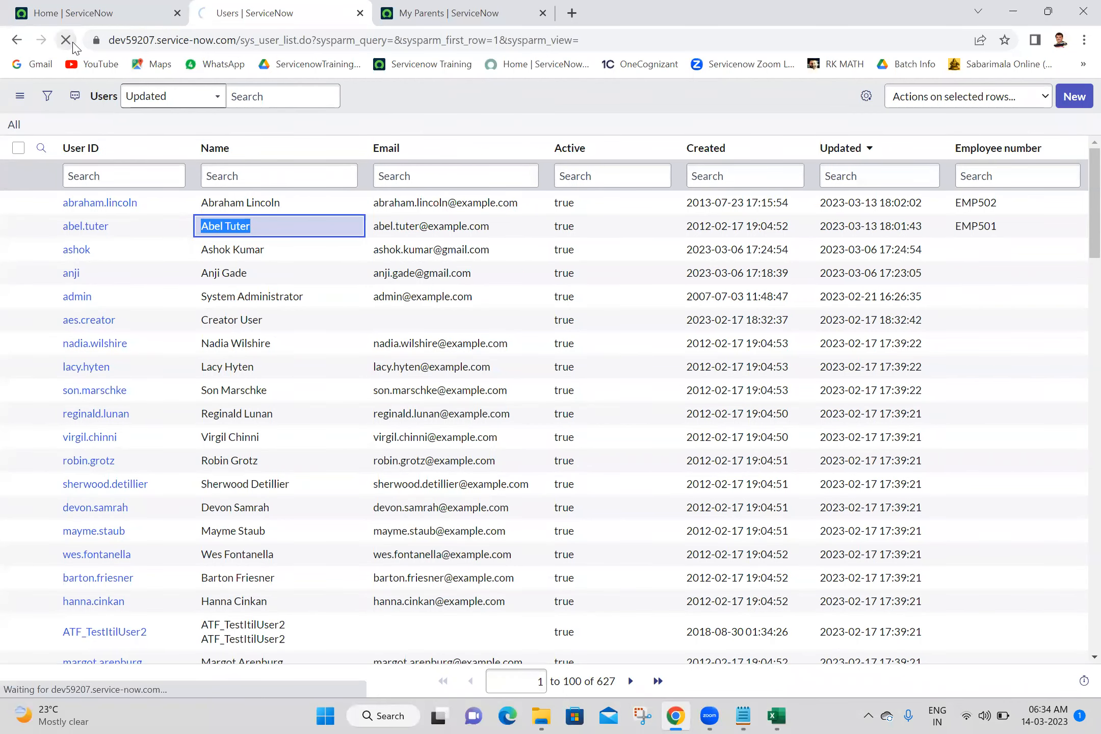
{"action": "left_click", "coordinate": [256, 174]}
{"action": "type", "text": "nar"}
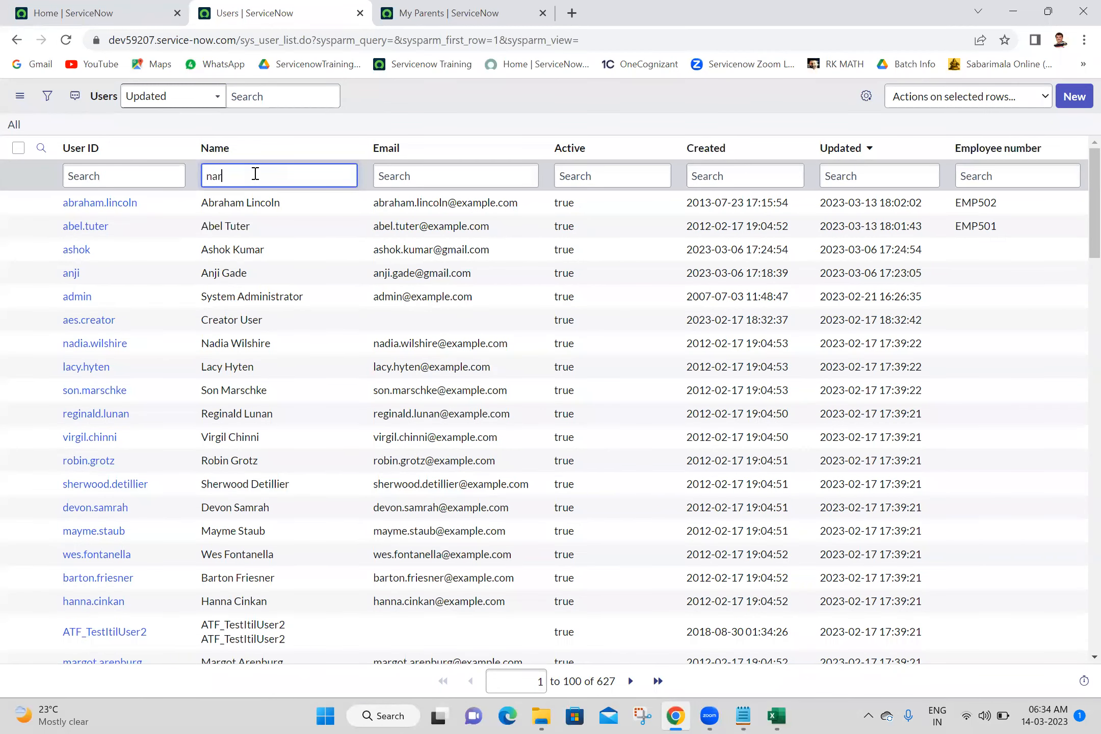
{"action": "type", "text": "esh"}
{"action": "key", "text": "Return"}
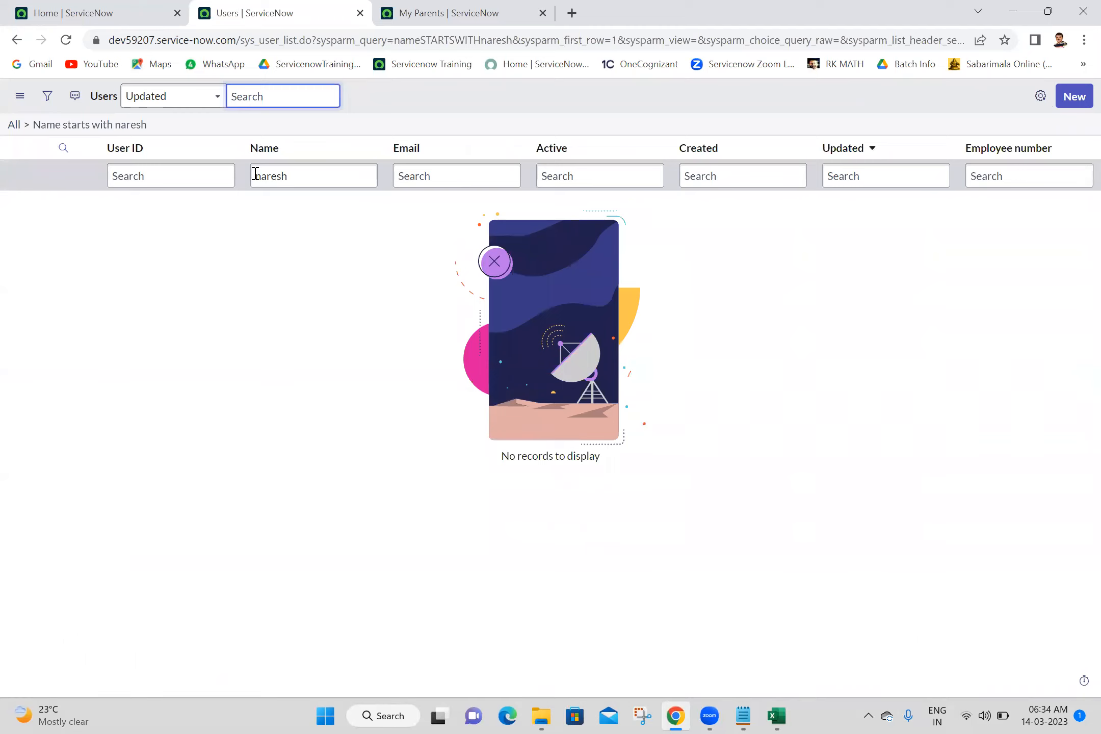
{"action": "double_click", "coordinate": [282, 178]}
{"action": "type", "text": "suresh"}
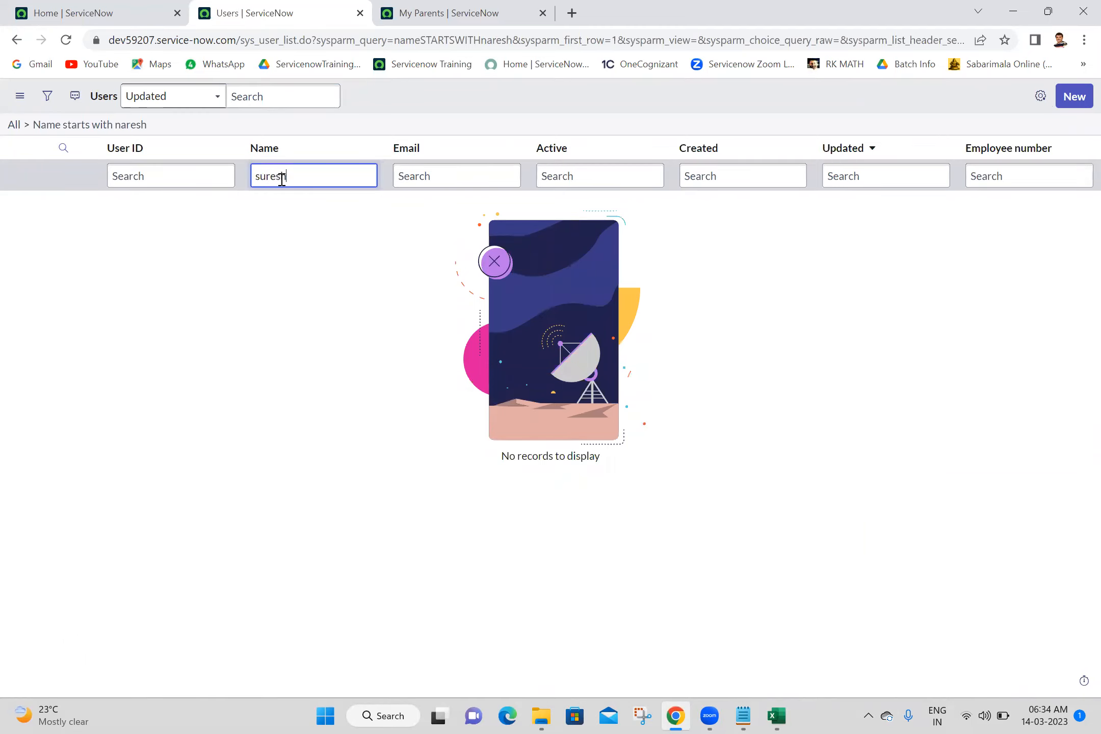
{"action": "key", "text": "Return"}
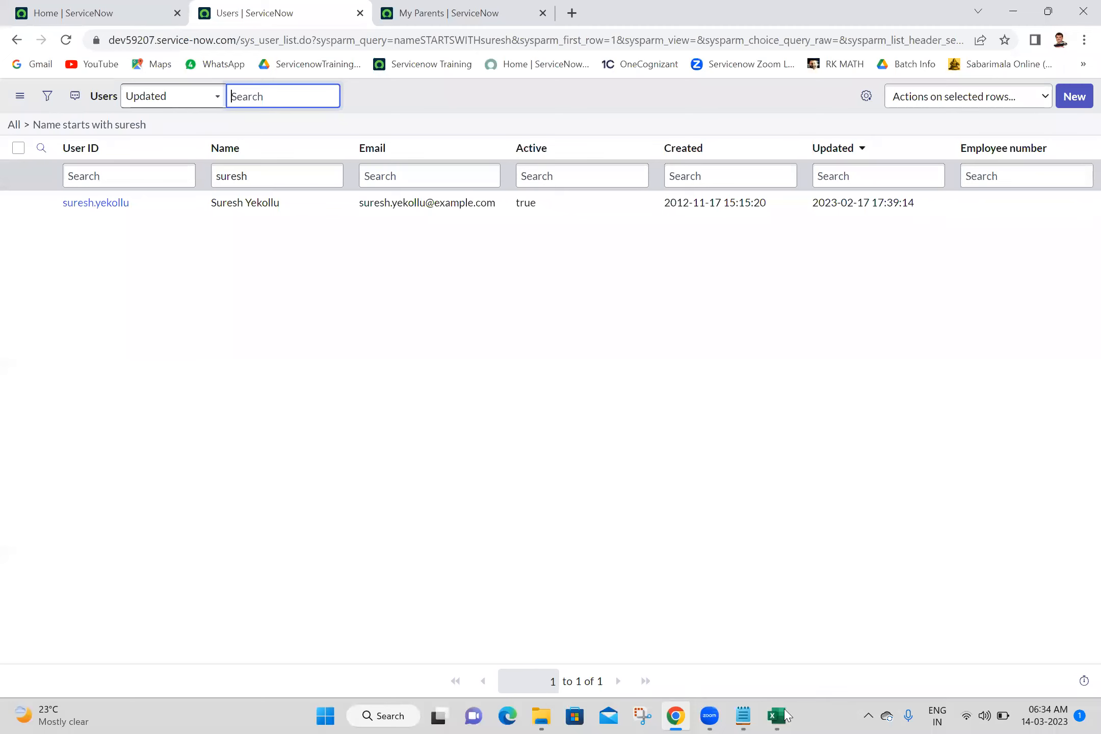
Copy the supervisor name from cell D4 into cell D5 of the Excel workbook
{"action": "left_click", "coordinate": [451, 239]}
{"action": "key", "text": "ctrl+c"}
{"action": "left_click", "coordinate": [437, 257]}
{"action": "key", "text": "ctrl+v"}
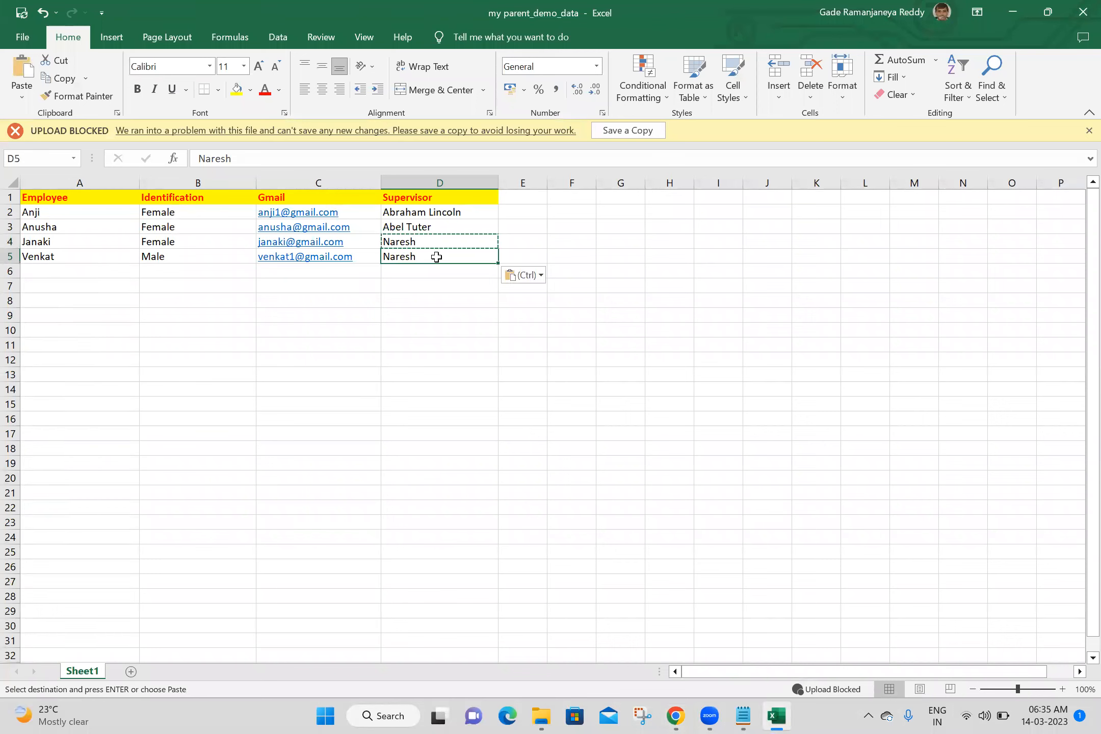
{"action": "left_click", "coordinate": [646, 256]}
{"action": "key", "text": "Escape"}
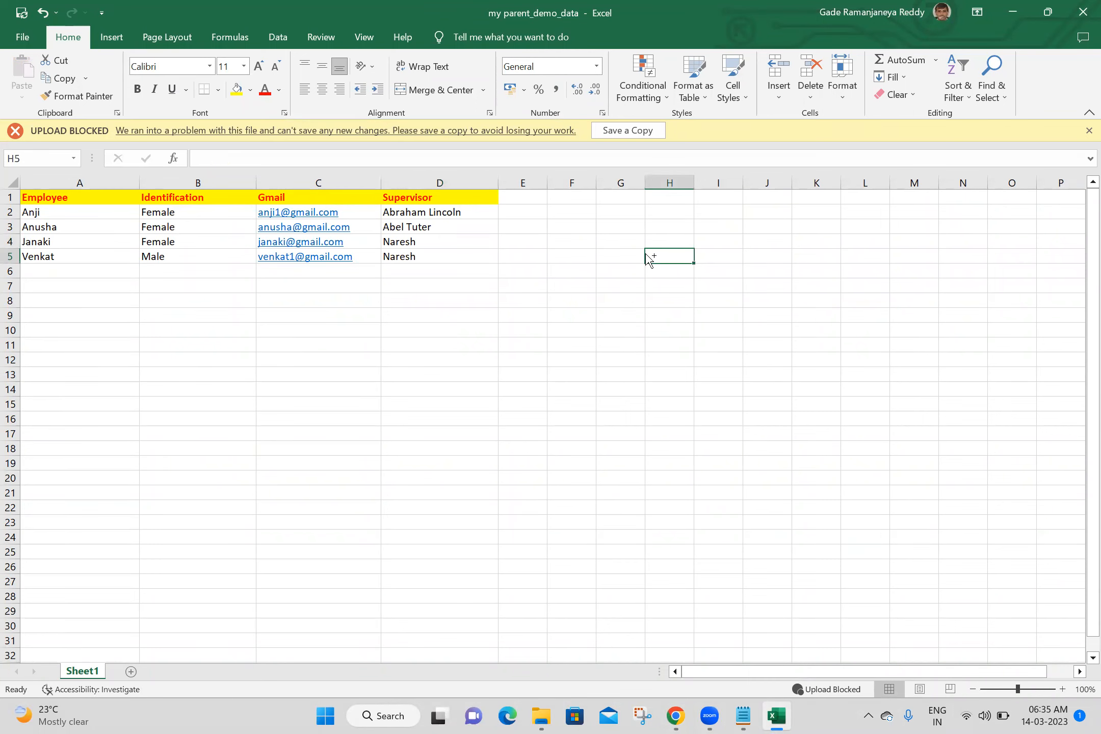
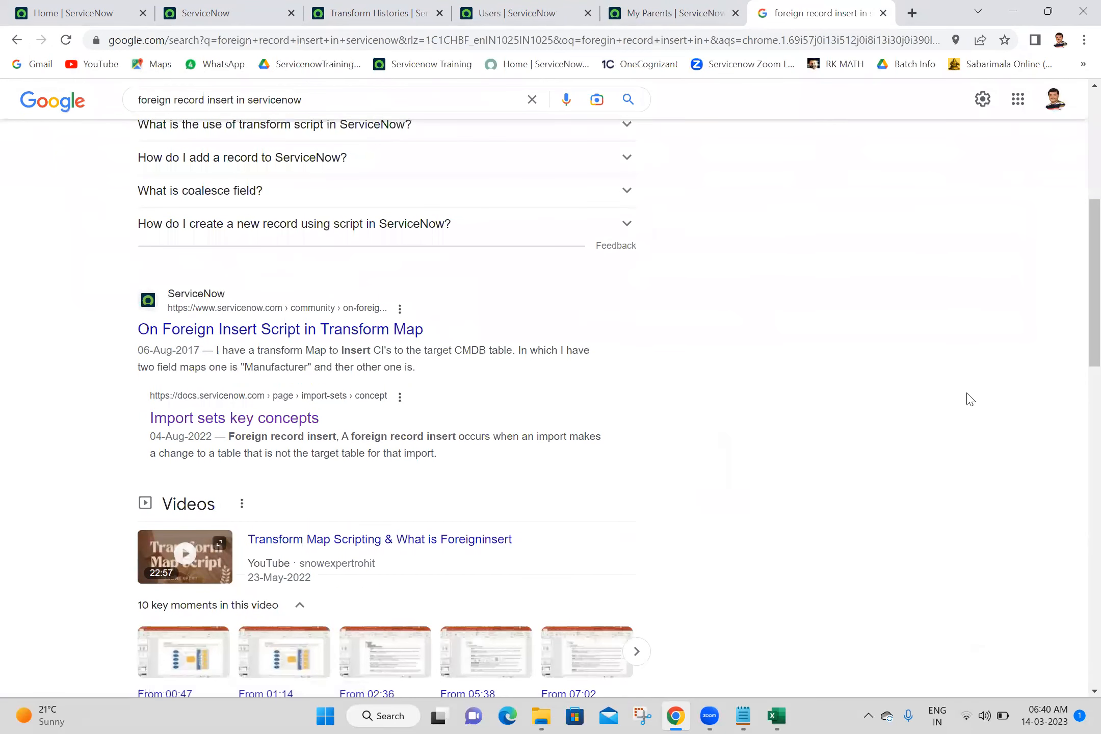
Open the Import sets key concepts documentation page from the Google results and find its Foreign record insert entry
{"action": "scroll", "coordinate": [969, 398], "scroll_direction": "down", "scroll_amount": 1}
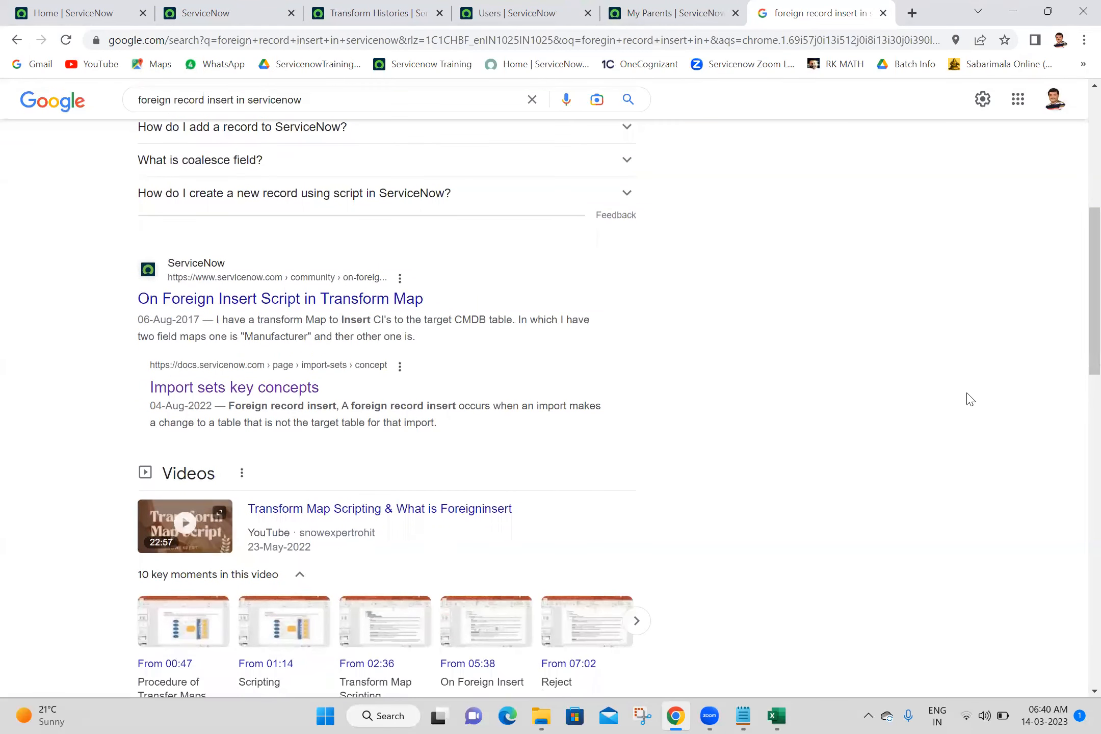
{"action": "middle_click", "coordinate": [260, 392]}
{"action": "left_click", "coordinate": [786, 3]}
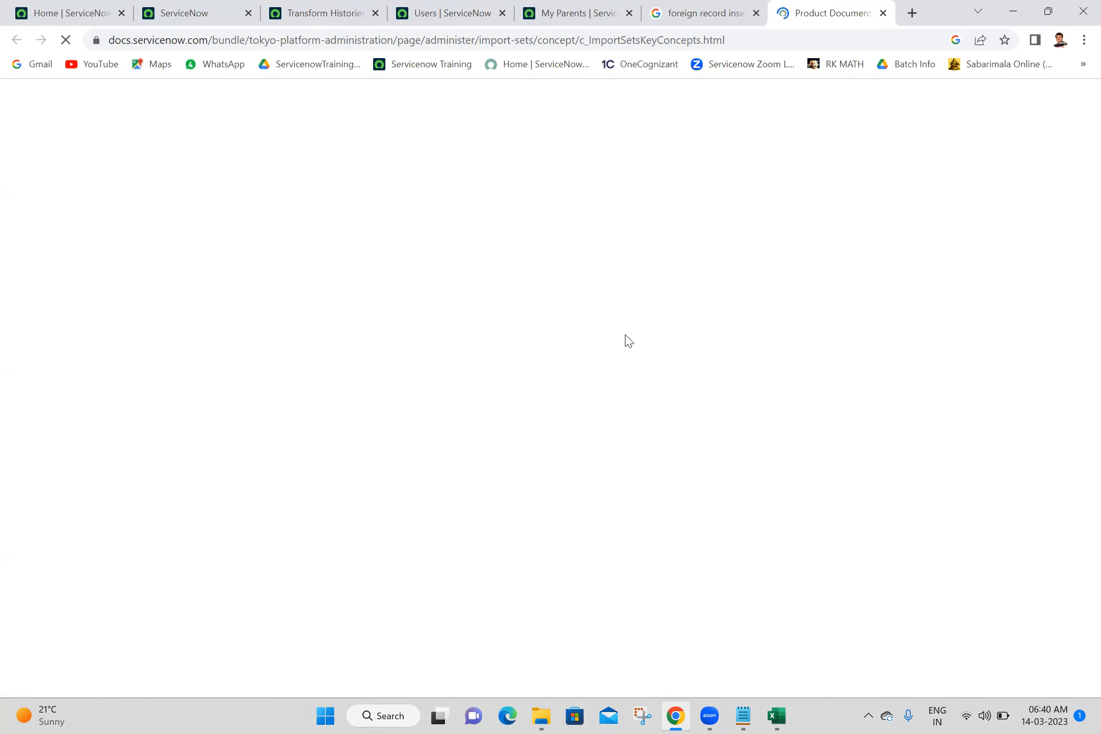
{"action": "scroll", "coordinate": [485, 480], "scroll_direction": "down", "scroll_amount": 10}
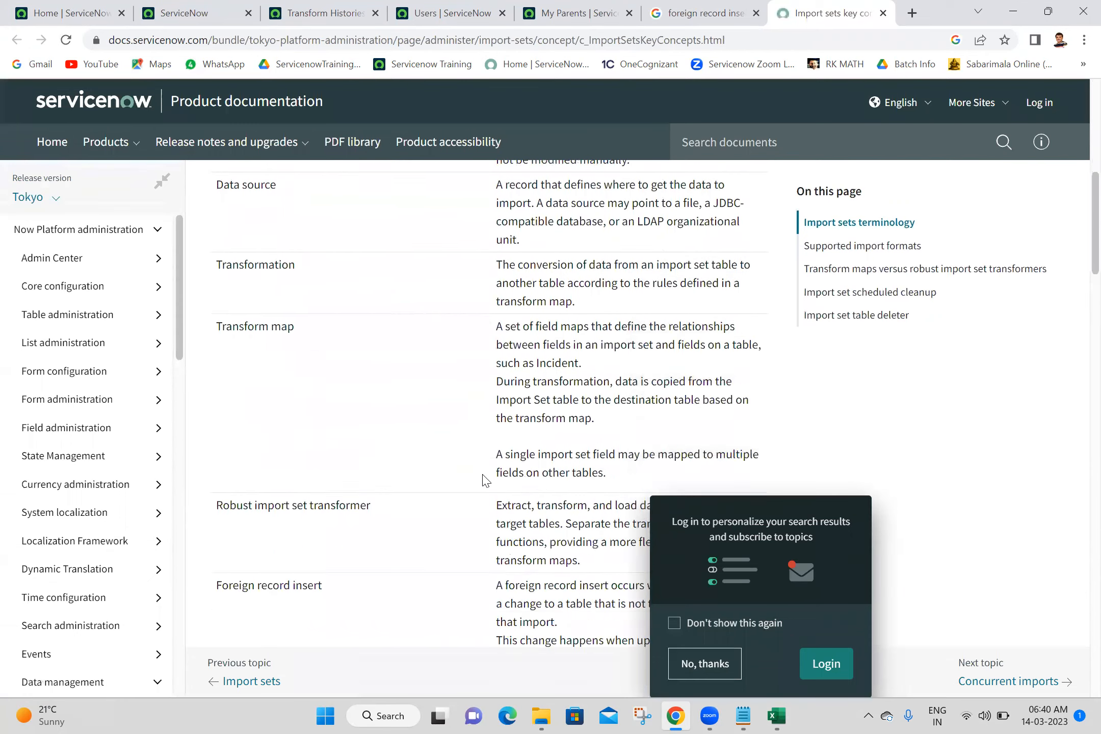
{"action": "scroll", "coordinate": [485, 480], "scroll_direction": "down", "scroll_amount": 3}
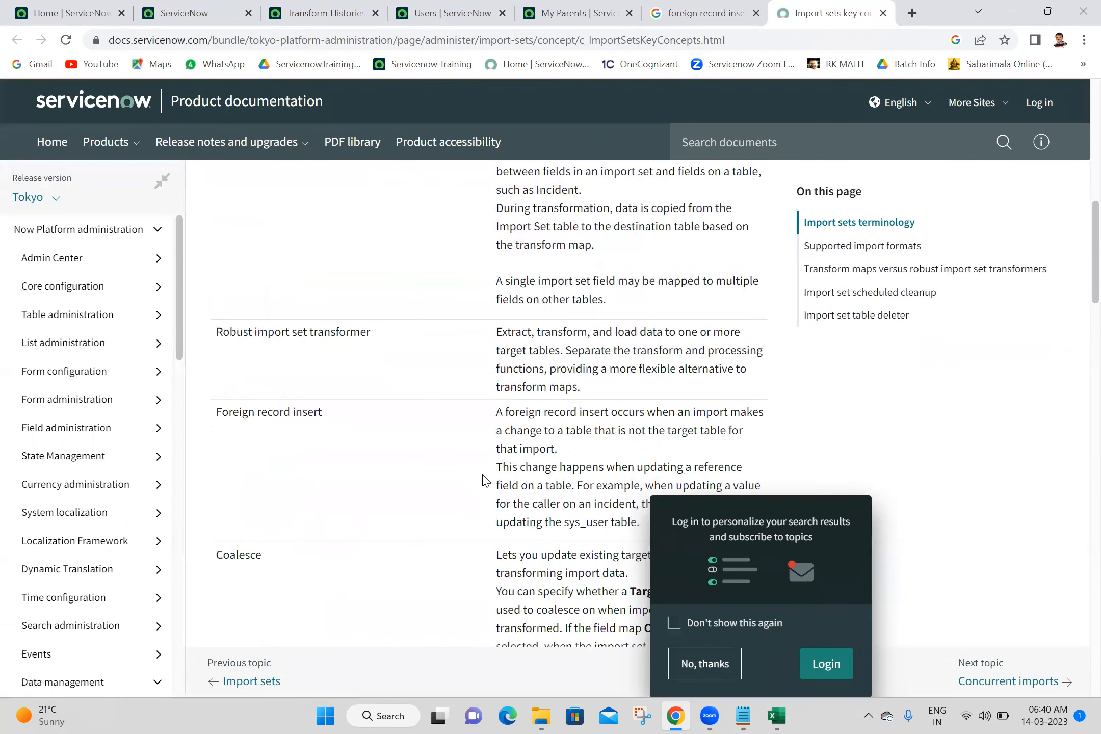
Copy the term "Foreign record insert" into the Batch 18 notes as a heading with a colon and an underline of dashes
{"action": "triple_click", "coordinate": [253, 408]}
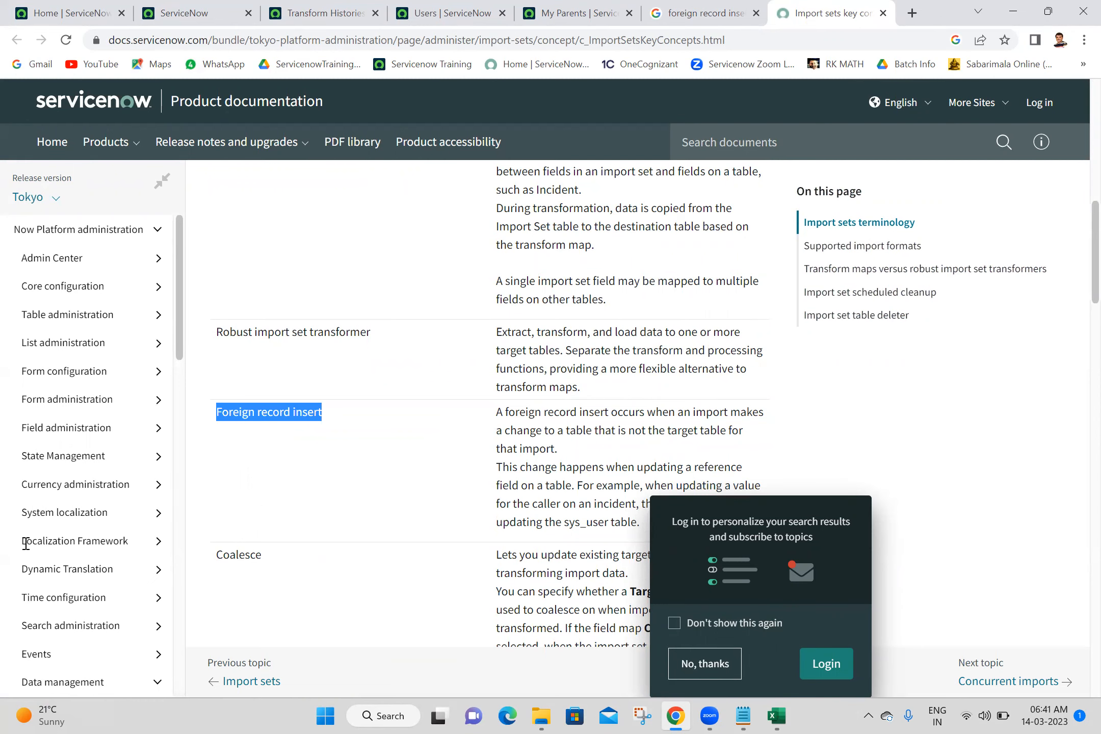
{"action": "key", "text": "alt+Tab"}
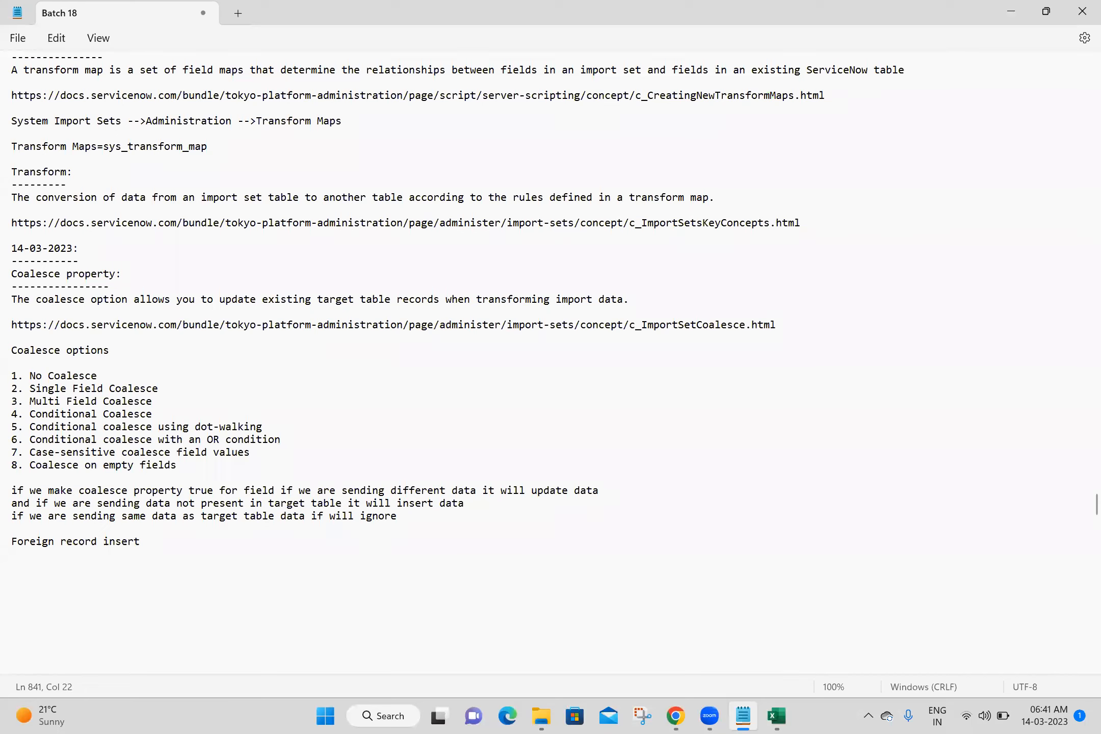
{"action": "key", "text": "Return"}
{"action": "type", "text": "----------------------"}
{"action": "key", "text": "alt+Tab"}
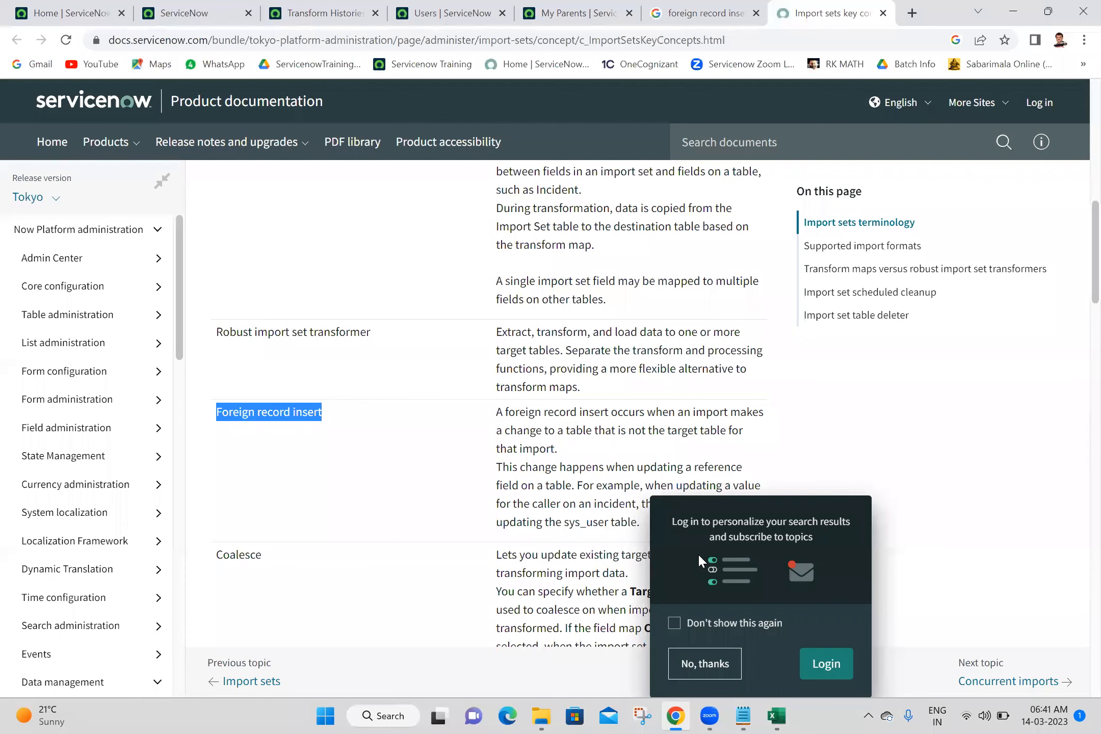
Dismiss the documentation login prompt and copy the full Foreign record insert definition below its heading in the Batch 18 notes
{"action": "left_click", "coordinate": [700, 662]}
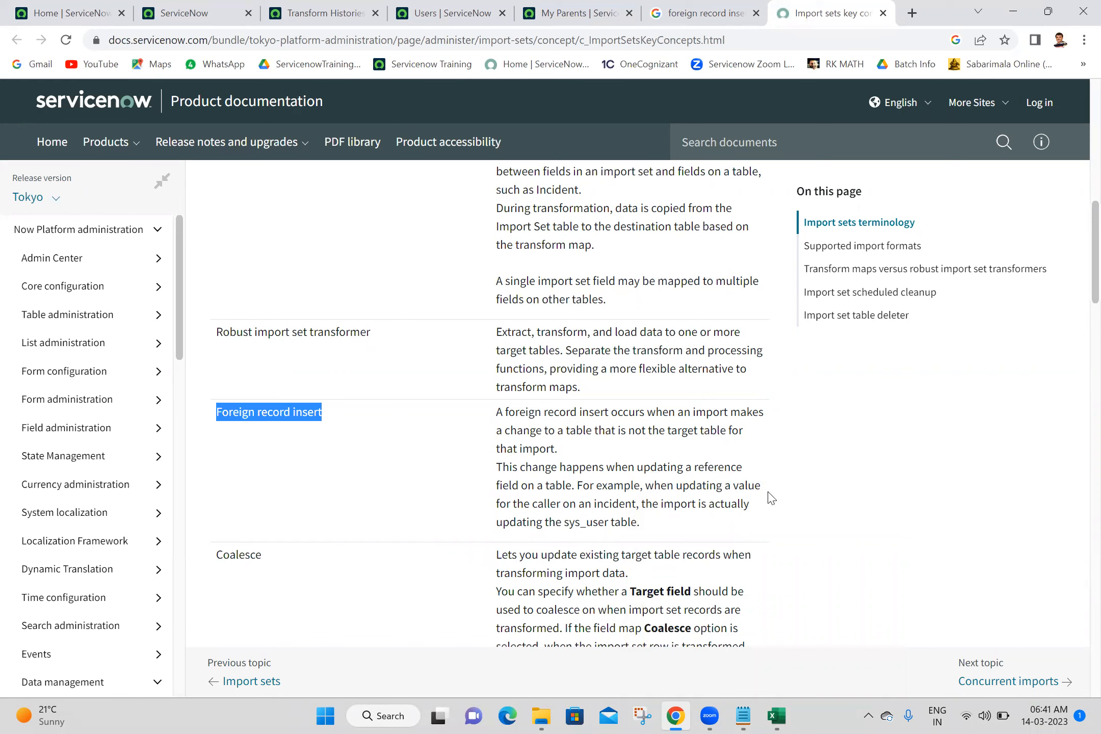
{"action": "left_click", "coordinate": [653, 526]}
{"action": "triple_click", "coordinate": [653, 526]}
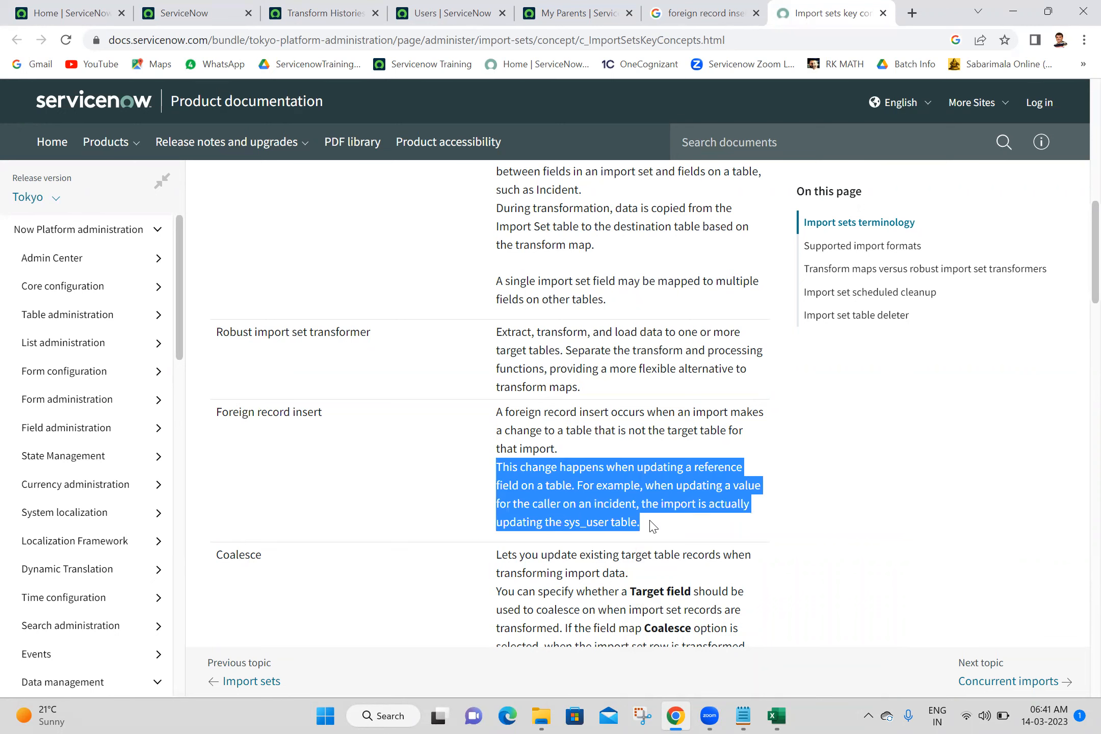
{"action": "left_click", "coordinate": [653, 526]}
{"action": "left_click_drag", "start_coordinate": [652, 526], "coordinate": [495, 421]}
{"action": "key", "text": "ctrl+c"}
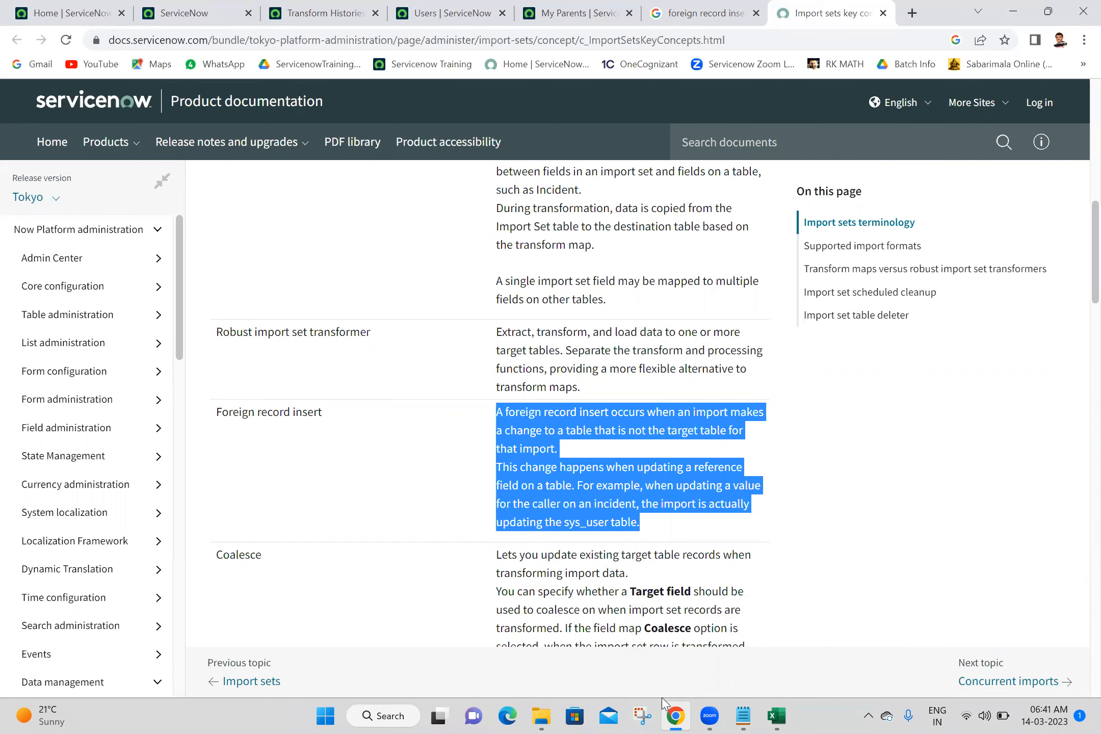
{"action": "left_click", "coordinate": [744, 715]}
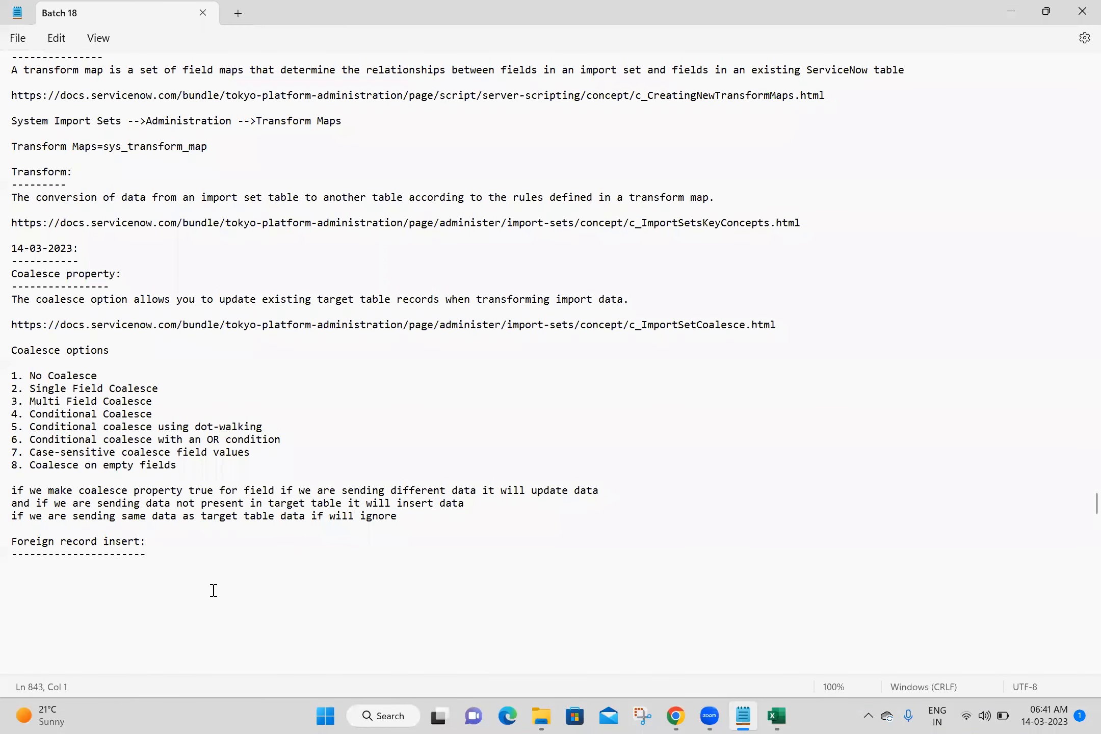
{"action": "key", "text": "ctrl+v"}
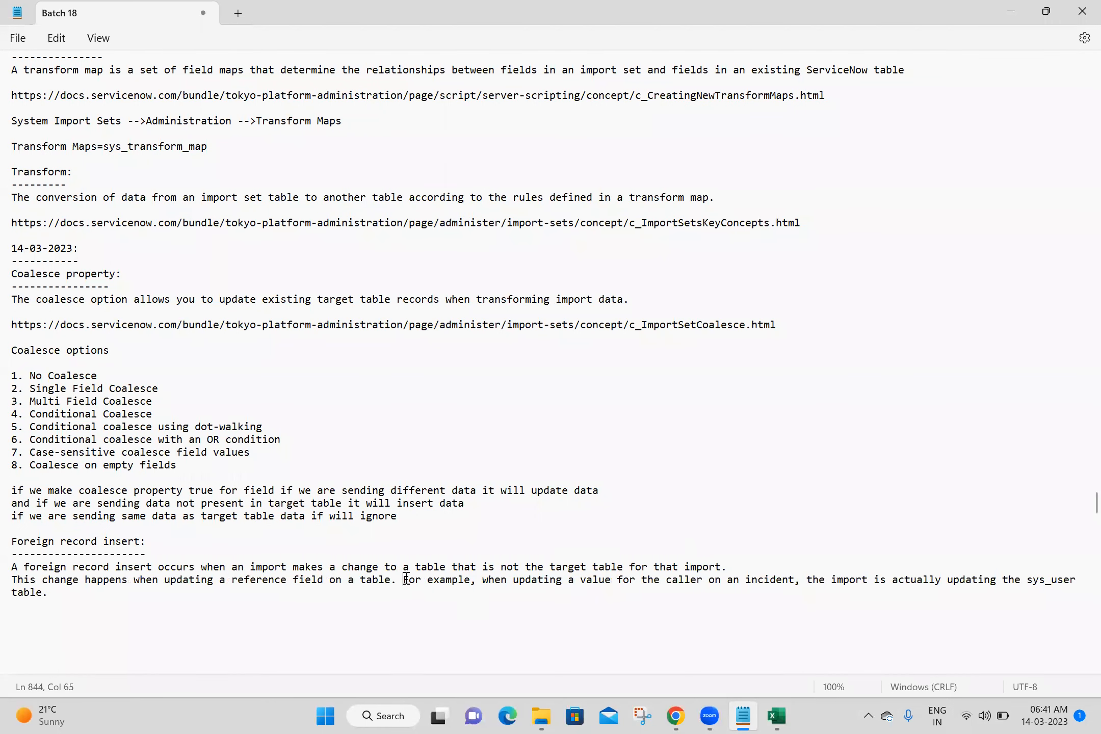
Put the definition's "For example" sentence on its own line and add blank lines below it in the notes
{"action": "key", "text": "Return"}
{"action": "left_click", "coordinate": [156, 620]}
{"action": "key", "text": "Return"}
{"action": "key", "text": "Return"}
{"action": "key", "text": "Return"}
{"action": "key", "text": "Return"}
{"action": "key", "text": "Return"}
{"action": "key", "text": "Return"}
{"action": "key", "text": "Return"}
{"action": "key", "text": "Return"}
{"action": "key", "text": "Return"}
{"action": "key", "text": "Return"}
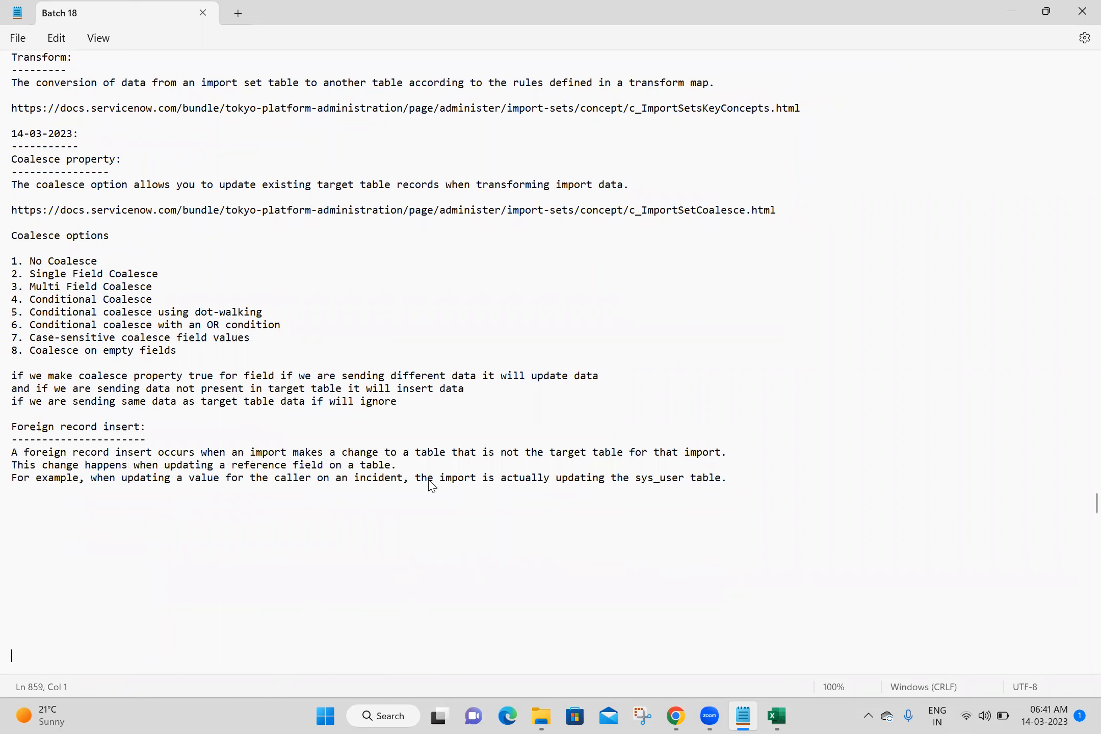
Paste the Import sets key concepts page address below the definition in the notes and switch back to the Excel workbook
{"action": "key", "text": "alt+Tab"}
{"action": "scroll", "coordinate": [430, 486], "scroll_direction": "down", "scroll_amount": 3}
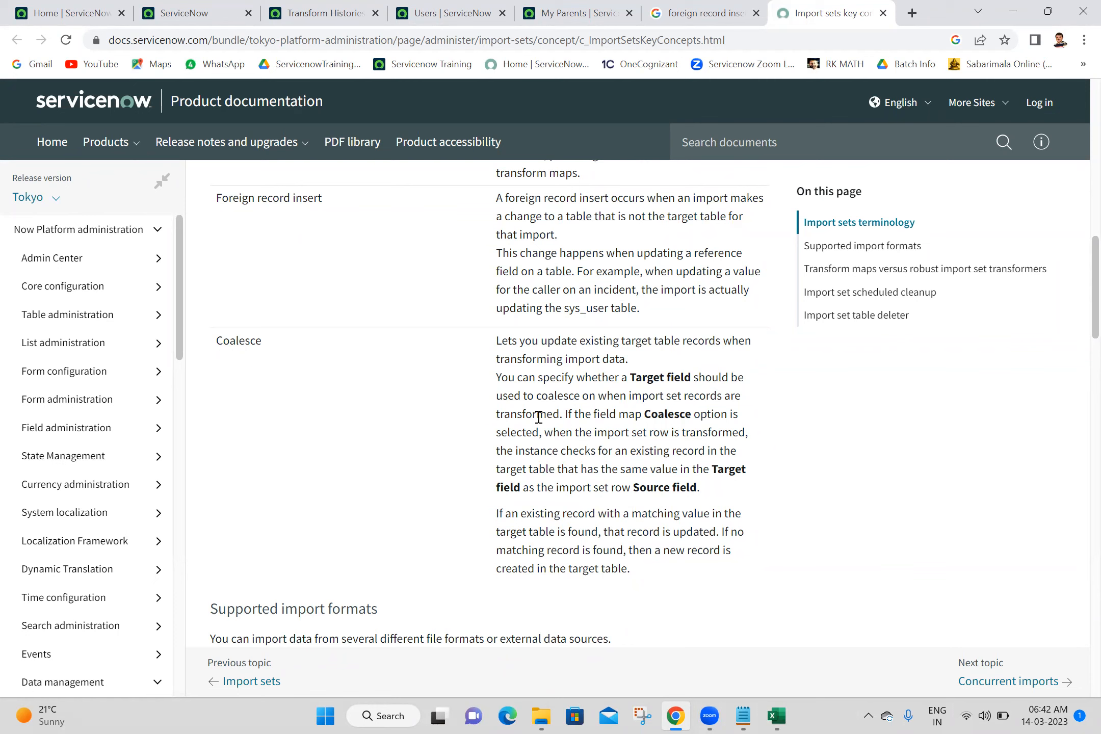
{"action": "left_click", "coordinate": [760, 39]}
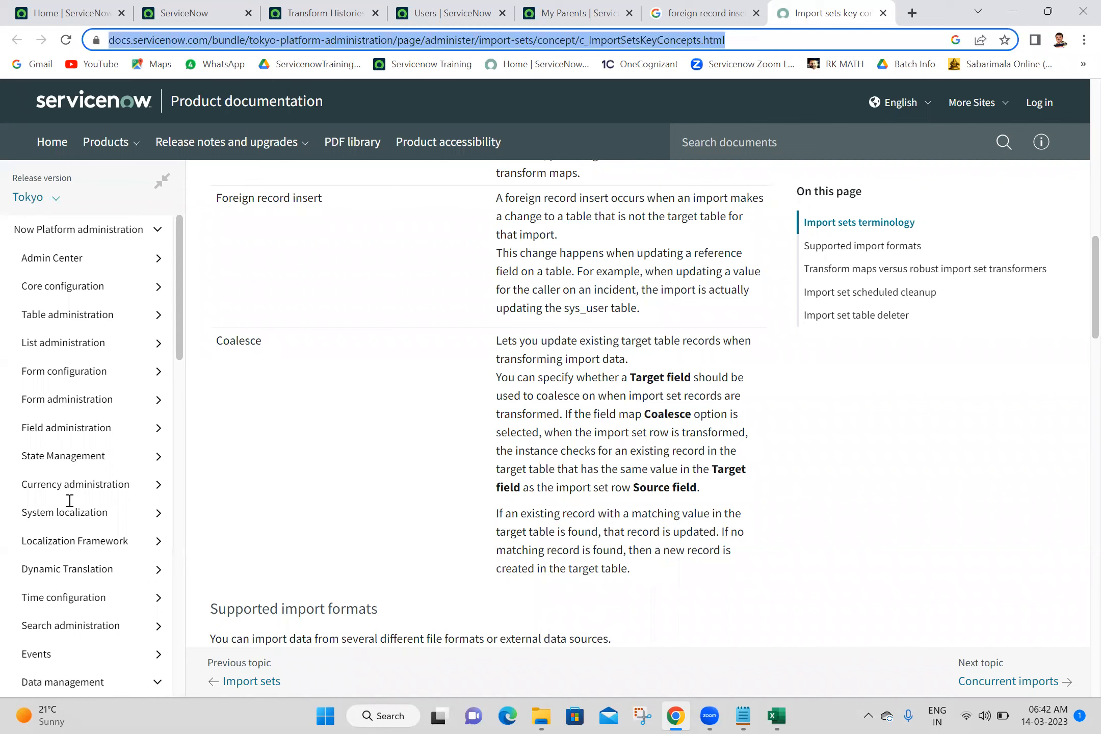
{"action": "key", "text": "alt+Tab"}
{"action": "left_click", "coordinate": [65, 536]}
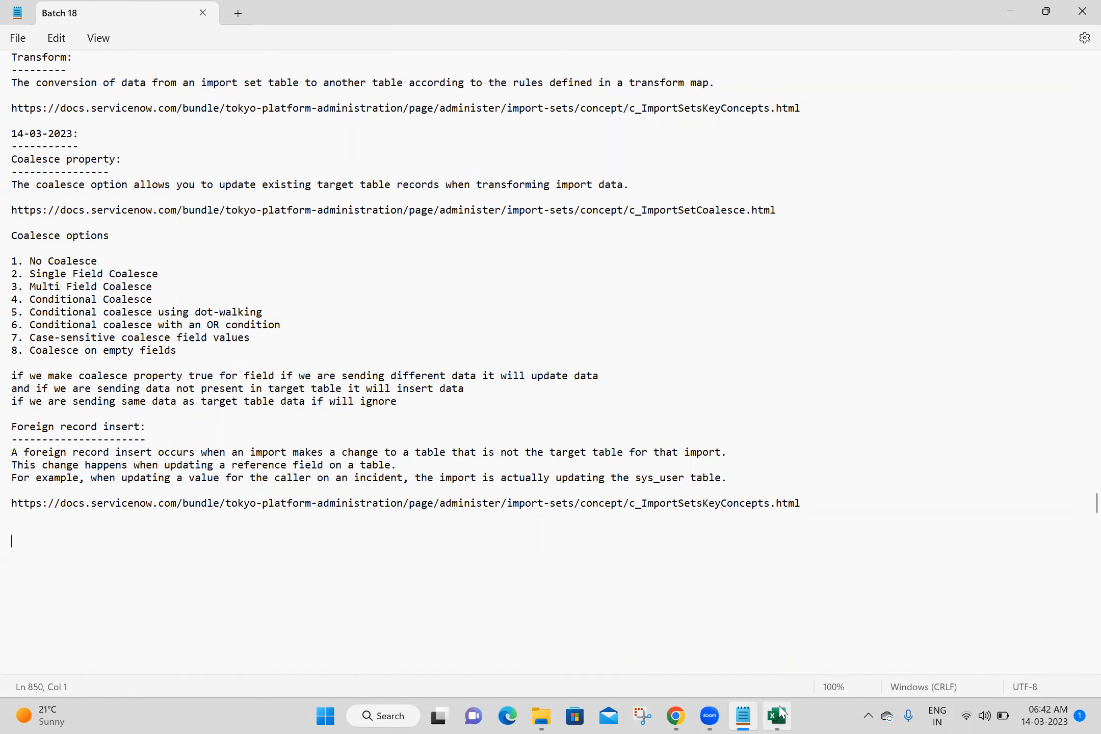
{"action": "left_click", "coordinate": [777, 715]}
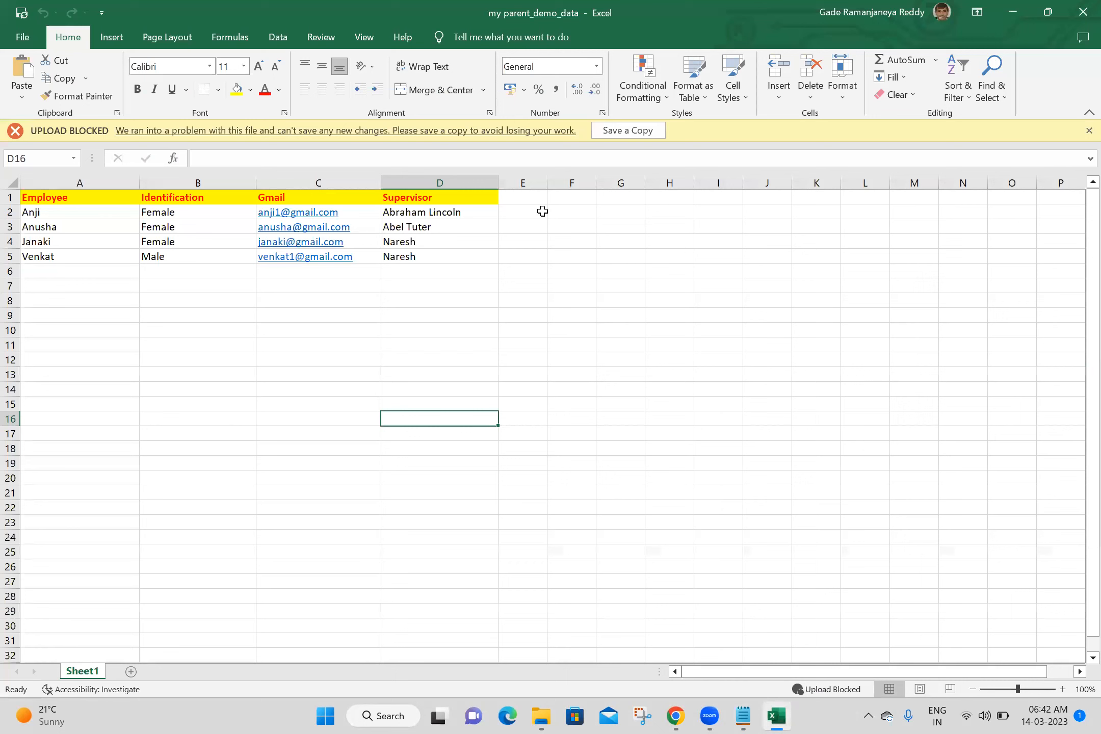
{"action": "left_click", "coordinate": [471, 210]}
{"action": "key", "text": "Delete"}
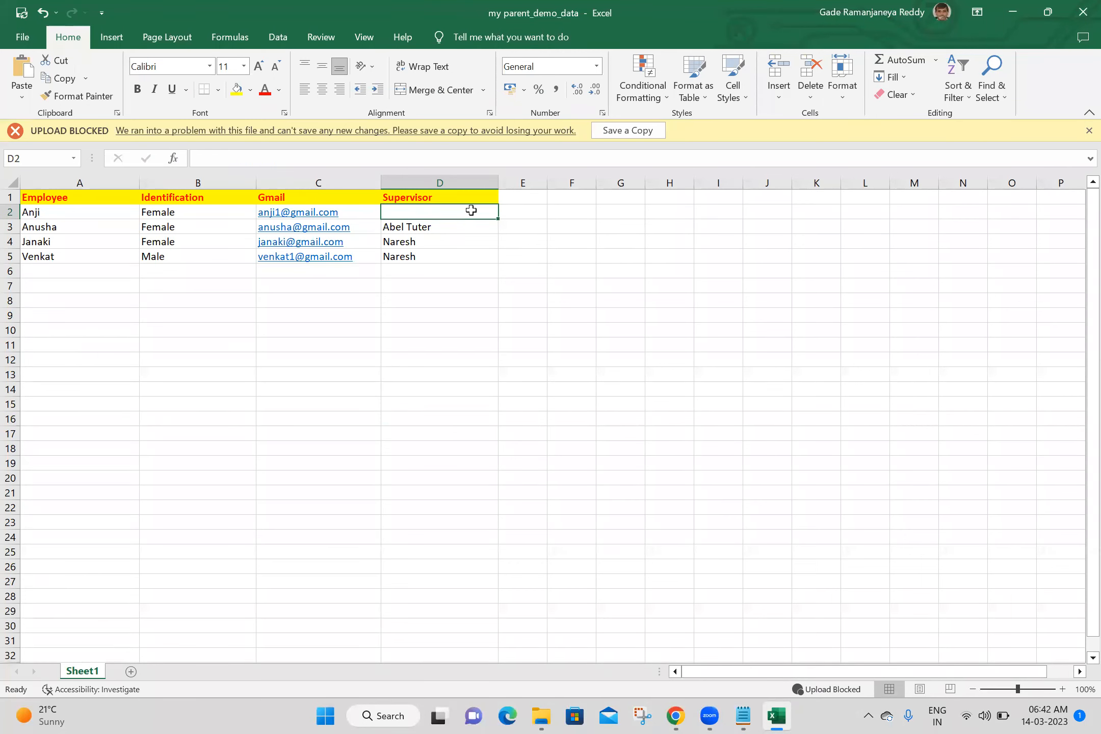
{"action": "key", "text": "ctrl+z"}
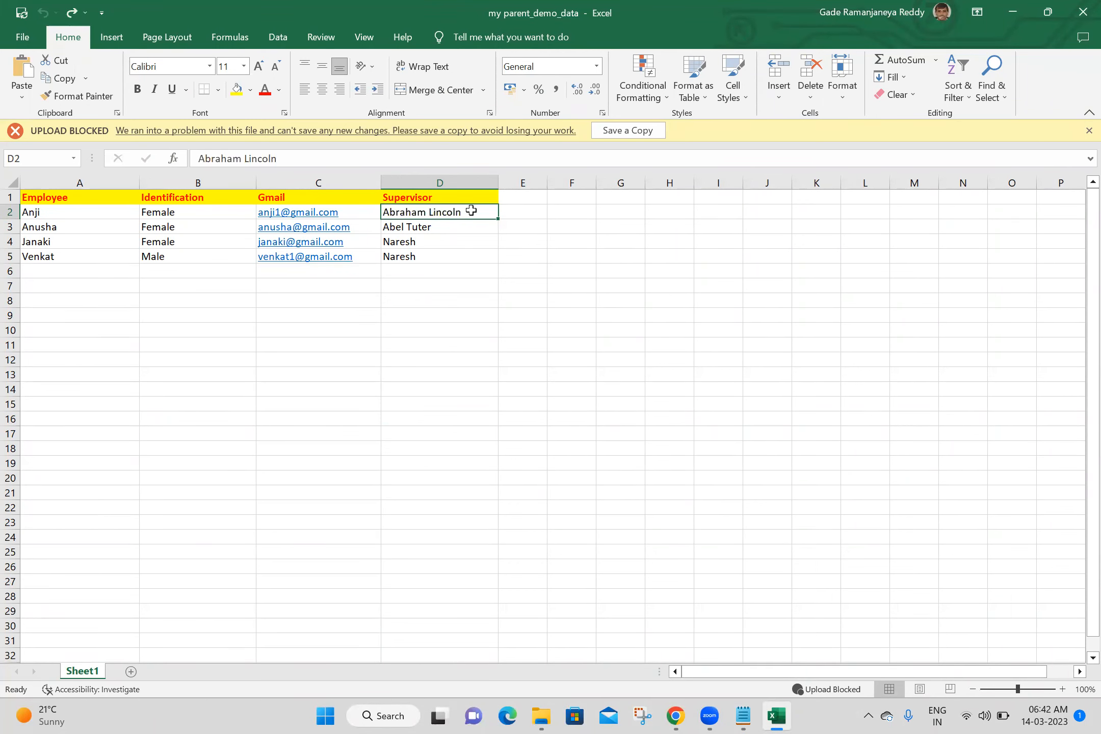
Replace the supervisor names in cells D4 and D5 with the employee numbers EMP501 and EMP502
{"action": "left_click", "coordinate": [484, 245]}
{"action": "key", "text": "BackSpace"}
{"action": "type", "text": "E"}
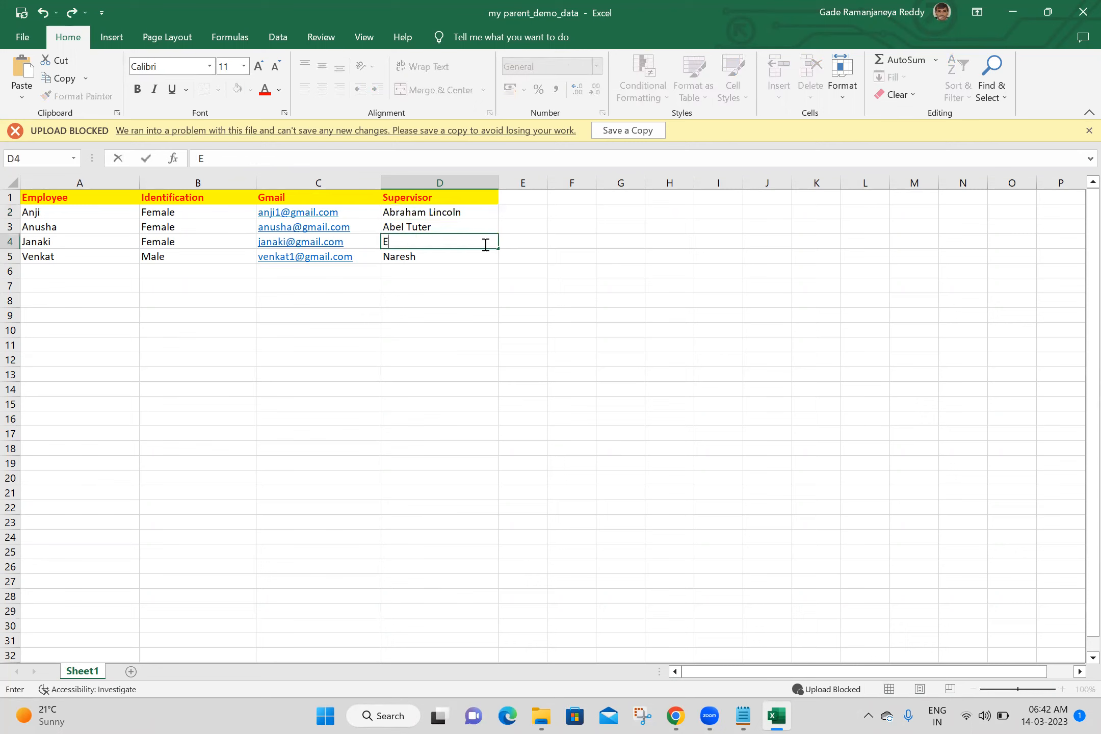
{"action": "type", "text": "MP501"}
{"action": "key", "text": "Return"}
{"action": "key", "text": "BackSpace"}
{"action": "type", "text": "EMP"}
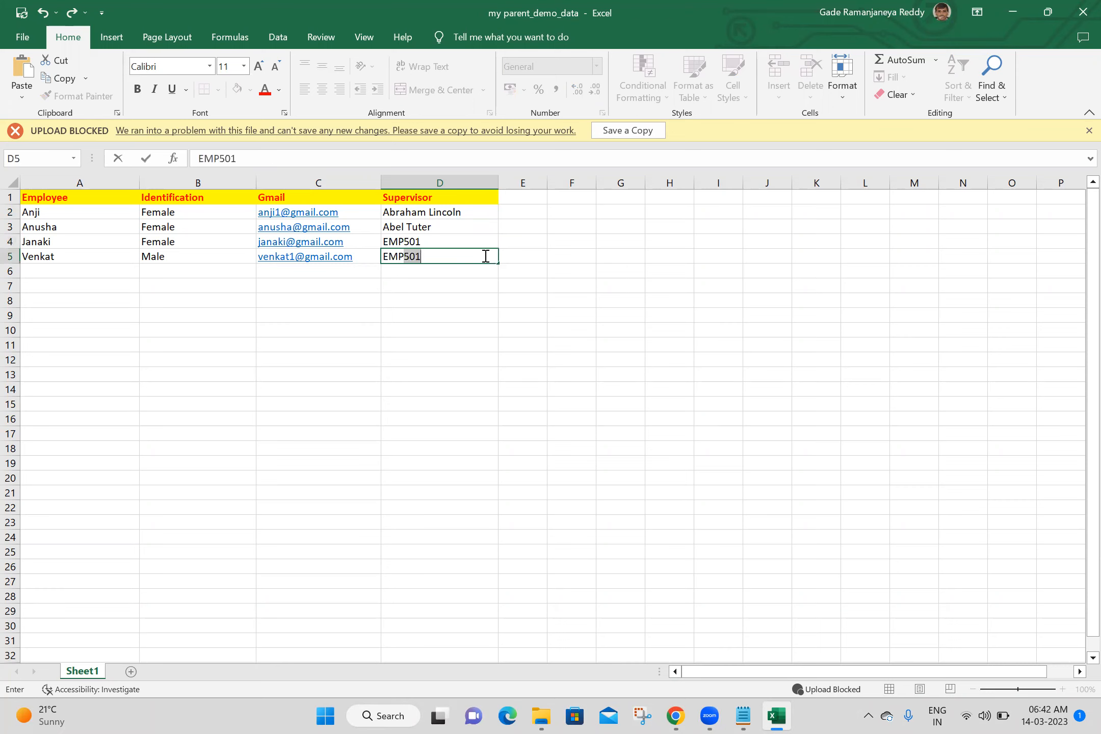
{"action": "type", "text": "502"}
Replace the supervisor names in cells D2 and D3 with the employee numbers EMP501 and EMP502
{"action": "left_click", "coordinate": [479, 213]}
{"action": "key", "text": "BackSpace"}
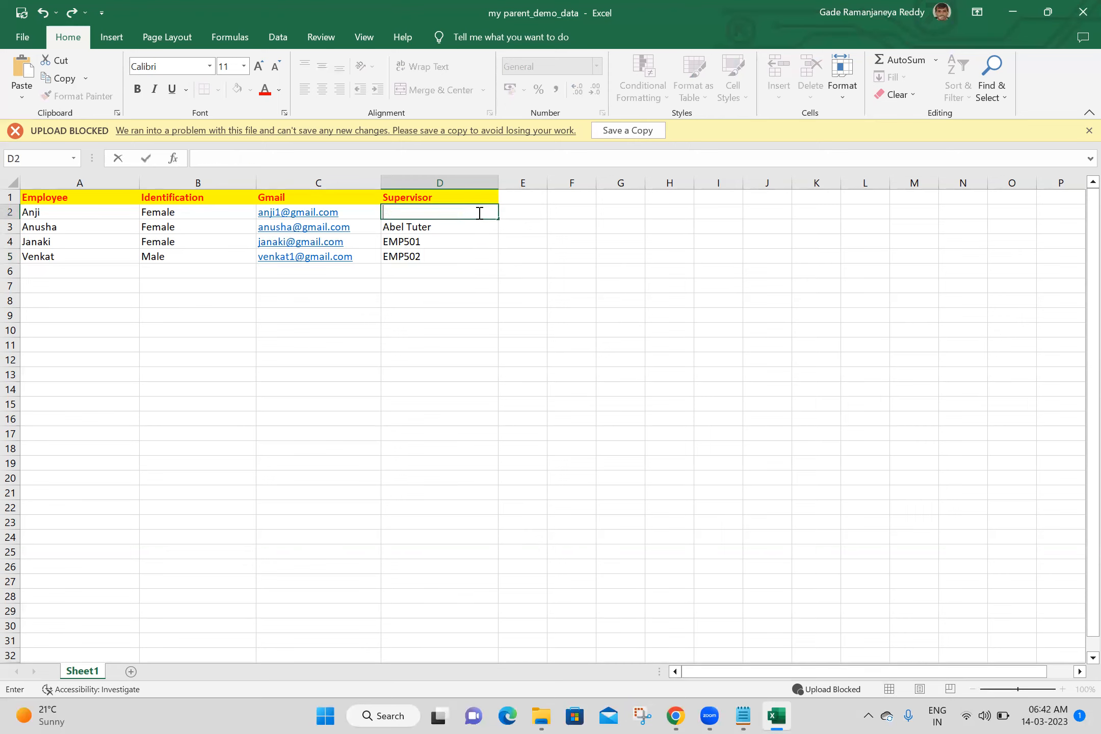
{"action": "type", "text": "EMP501"}
{"action": "left_click", "coordinate": [477, 227]}
{"action": "type", "text": "EM"}
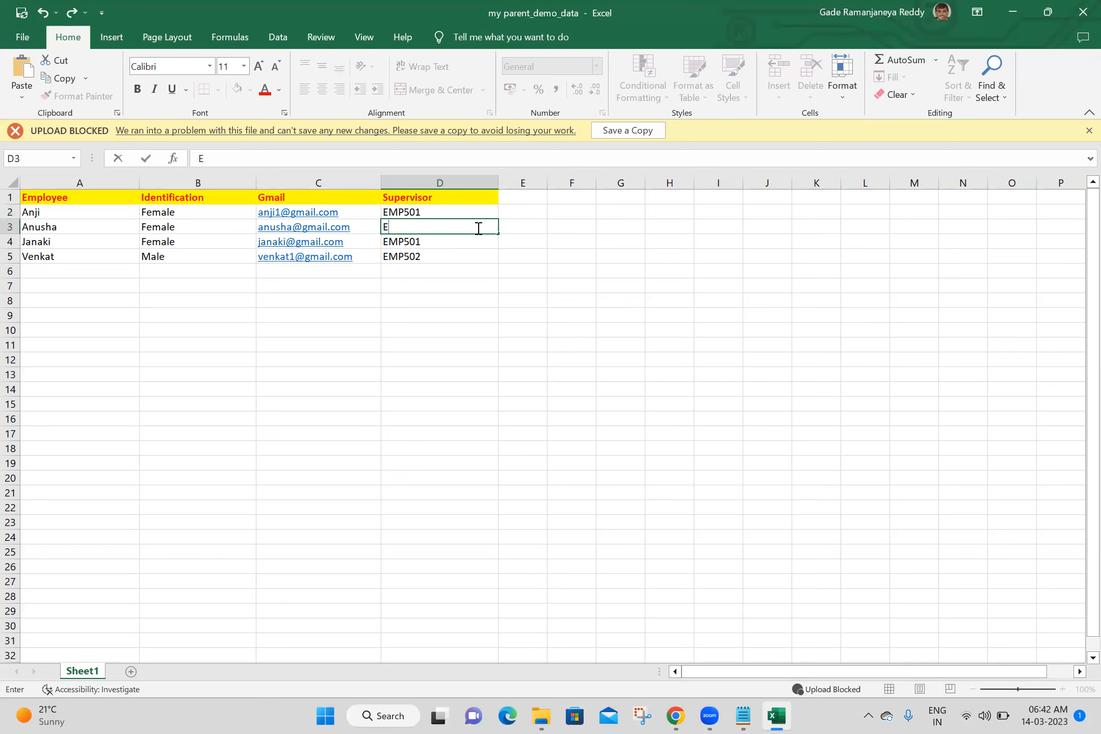
{"action": "type", "text": "P5023"}
{"action": "left_click", "coordinate": [615, 269]}
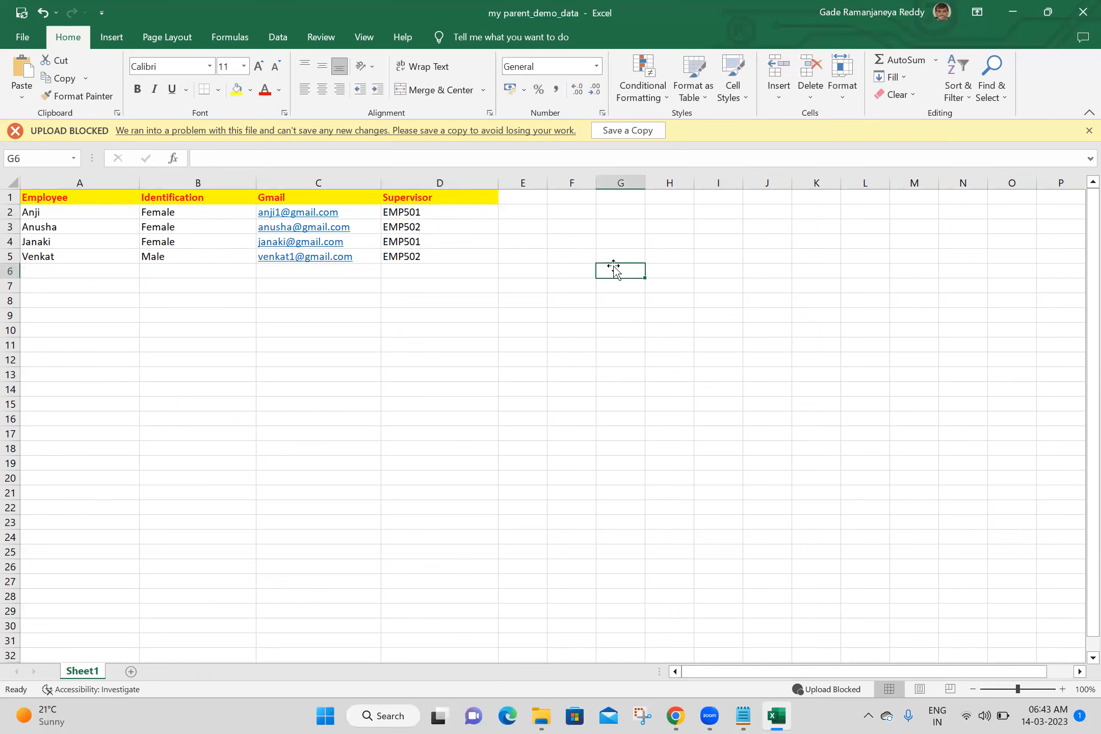
Remove the name filter from the ServiceNow Users list in Chrome to check the users' employee numbers
{"action": "left_click", "coordinate": [677, 717]}
{"action": "left_click", "coordinate": [491, 8]}
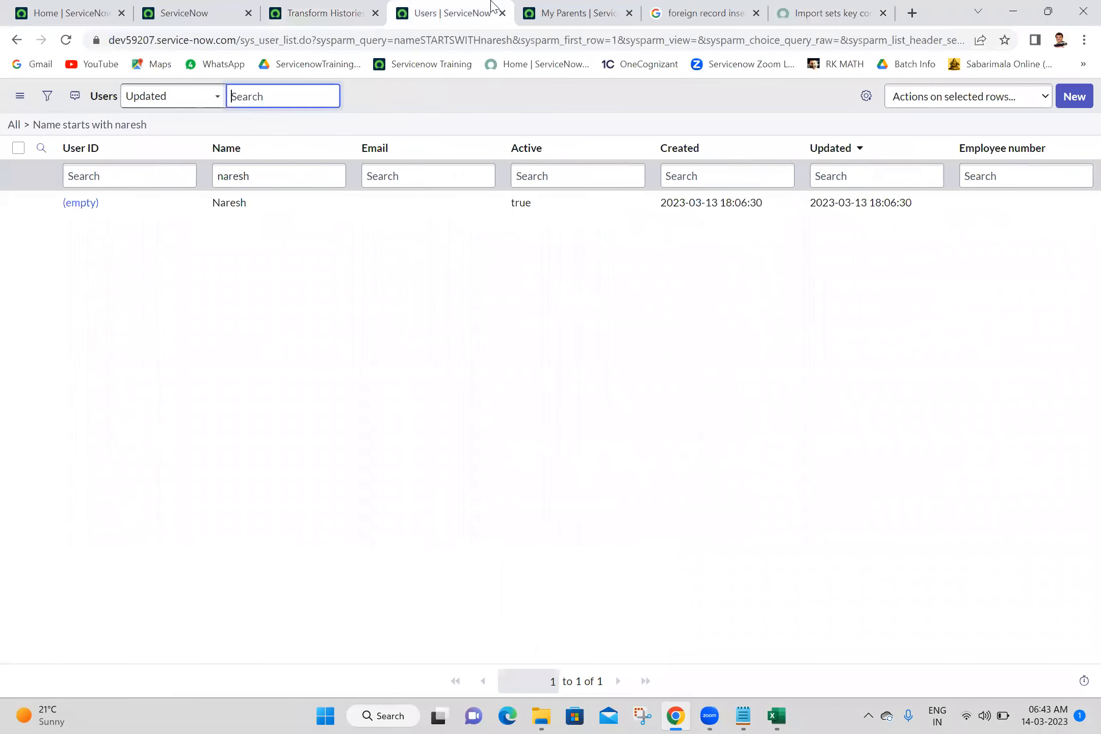
{"action": "left_click", "coordinate": [12, 126]}
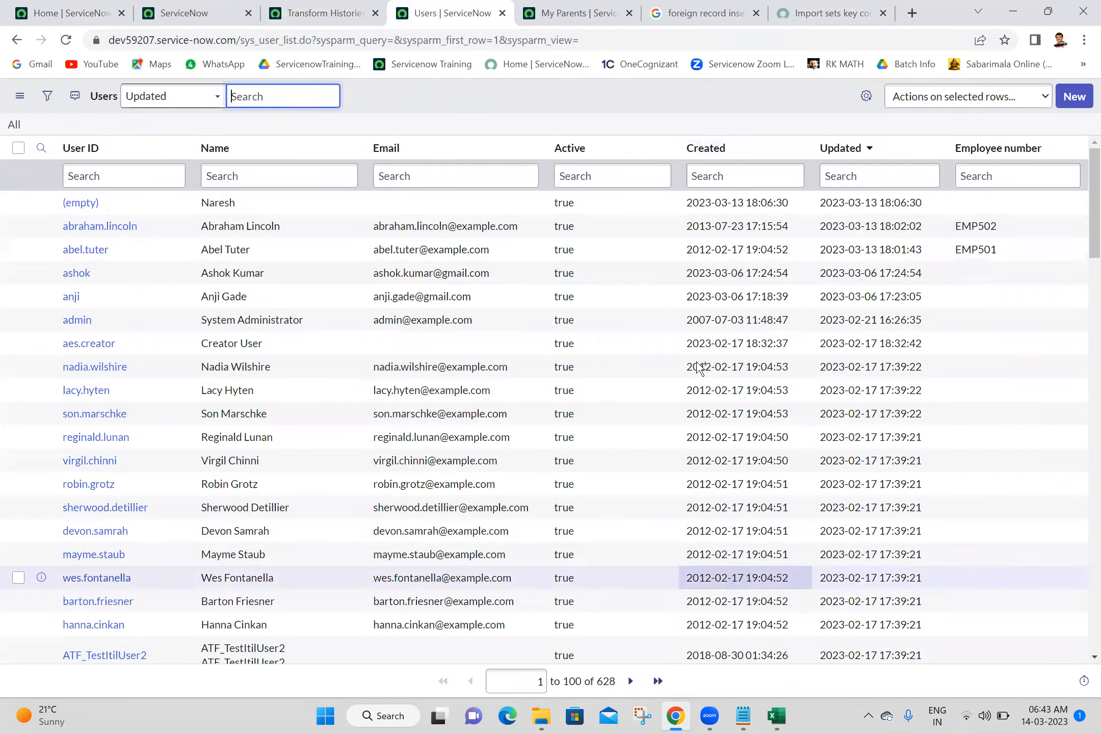
Close the Excel workbook and the browser tabs with the transform history and the ISET0010007 transform progress
{"action": "key", "text": "alt+Tab"}
{"action": "left_click", "coordinate": [1082, 12]}
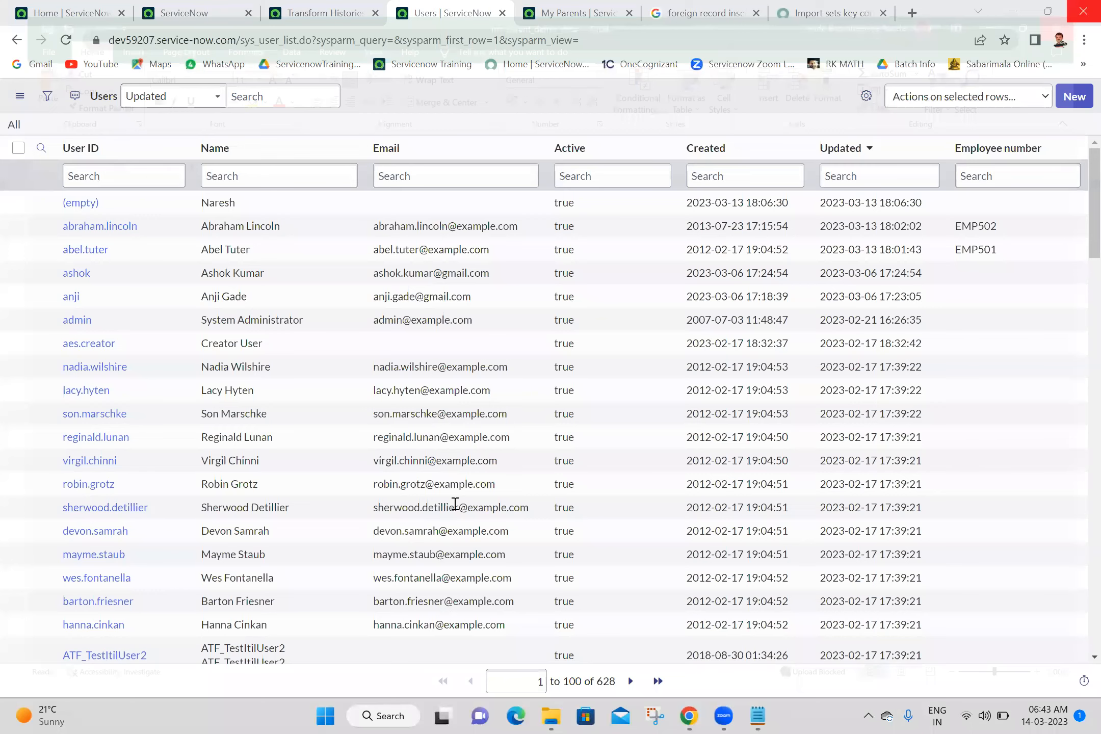
{"action": "left_click", "coordinate": [378, 5]}
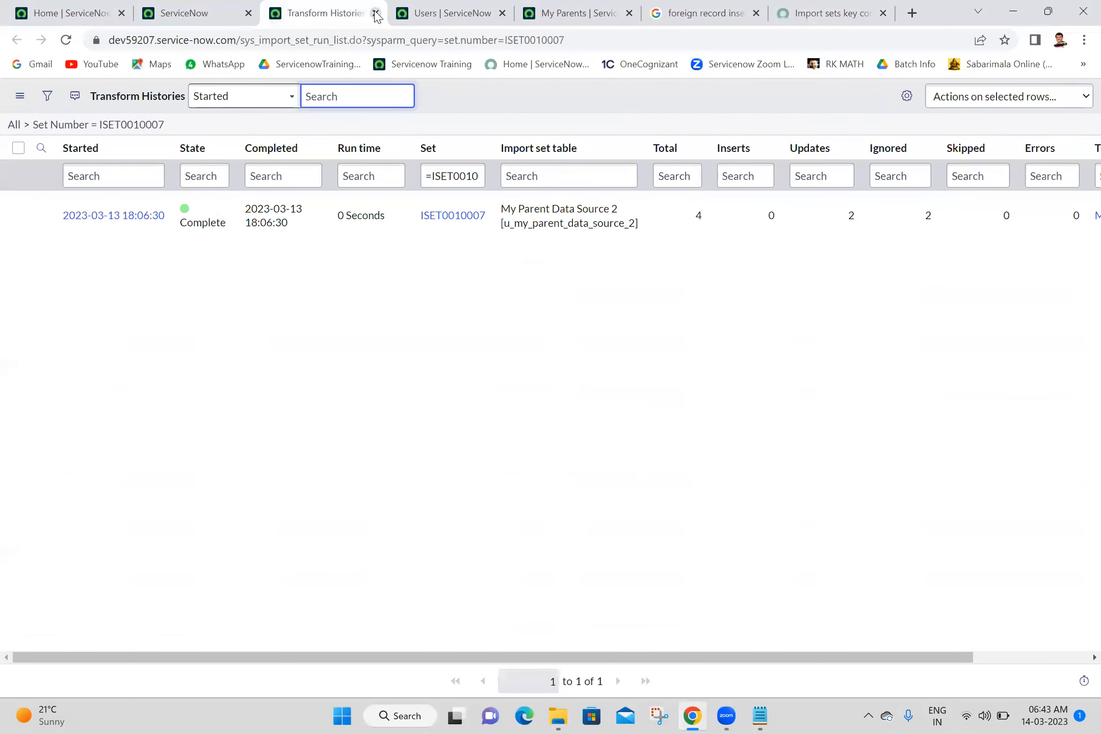
{"action": "left_click", "coordinate": [377, 12]}
{"action": "left_click", "coordinate": [230, 13]}
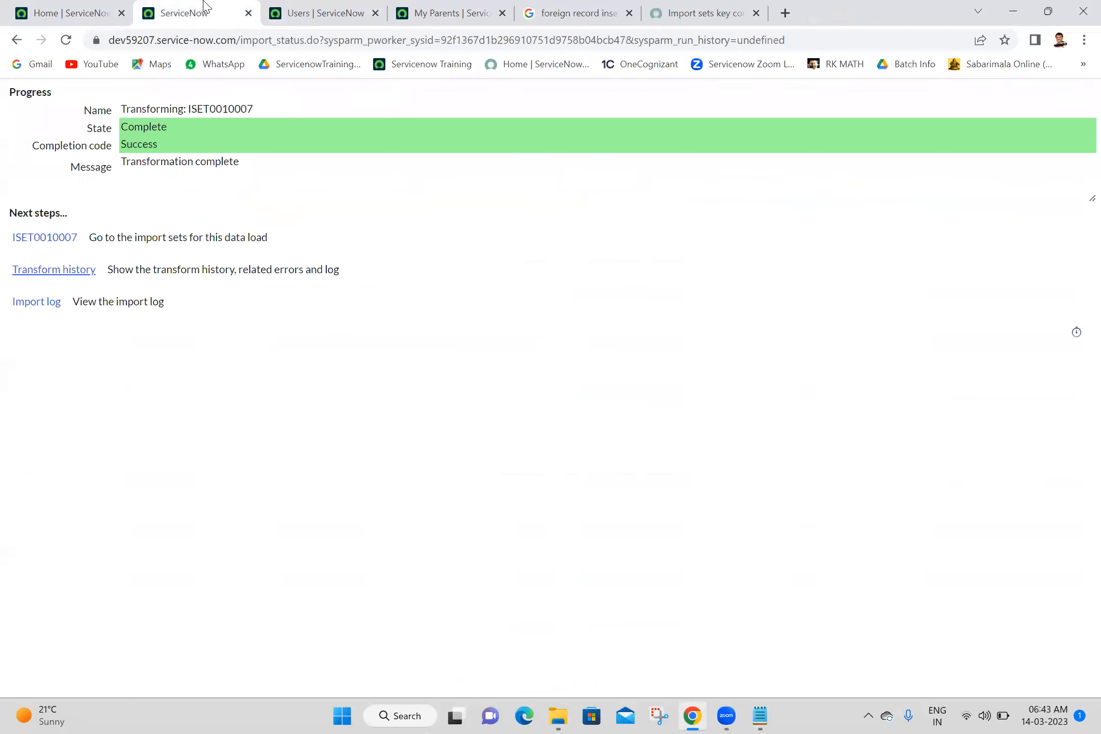
{"action": "left_click", "coordinate": [248, 14]}
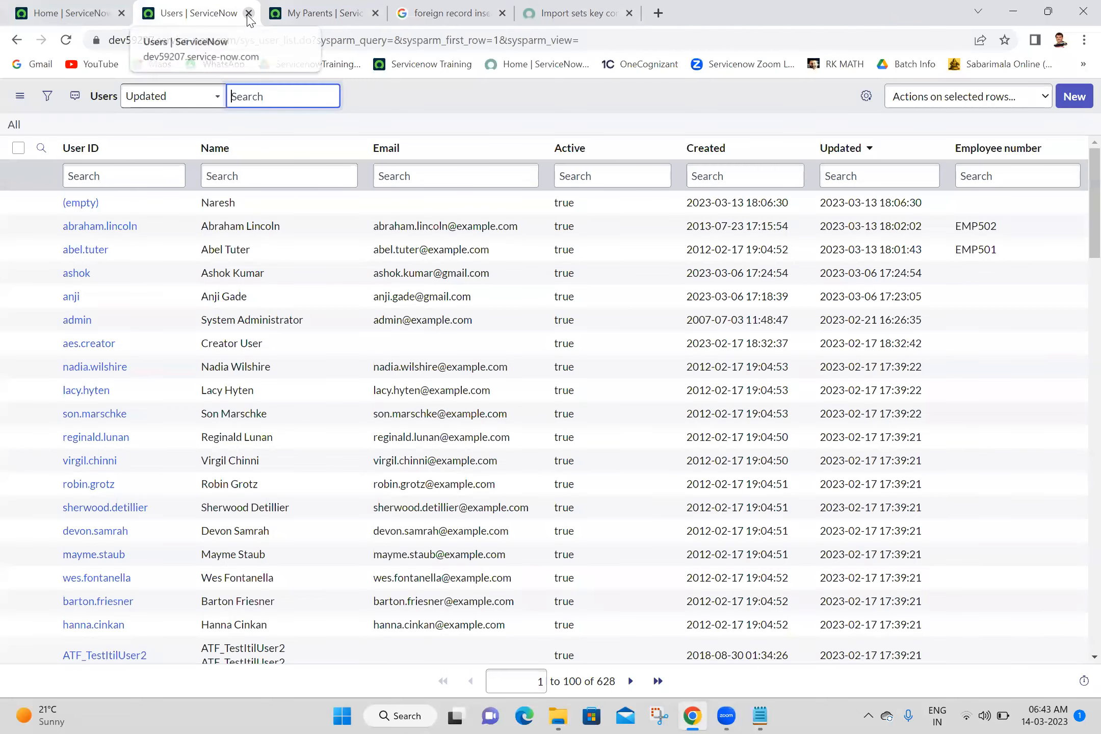
Reload the My Parents list and close the Google search and Import sets key concepts tabs
{"action": "left_click", "coordinate": [311, 7]}
{"action": "left_click", "coordinate": [66, 40]}
{"action": "left_click", "coordinate": [426, 8]}
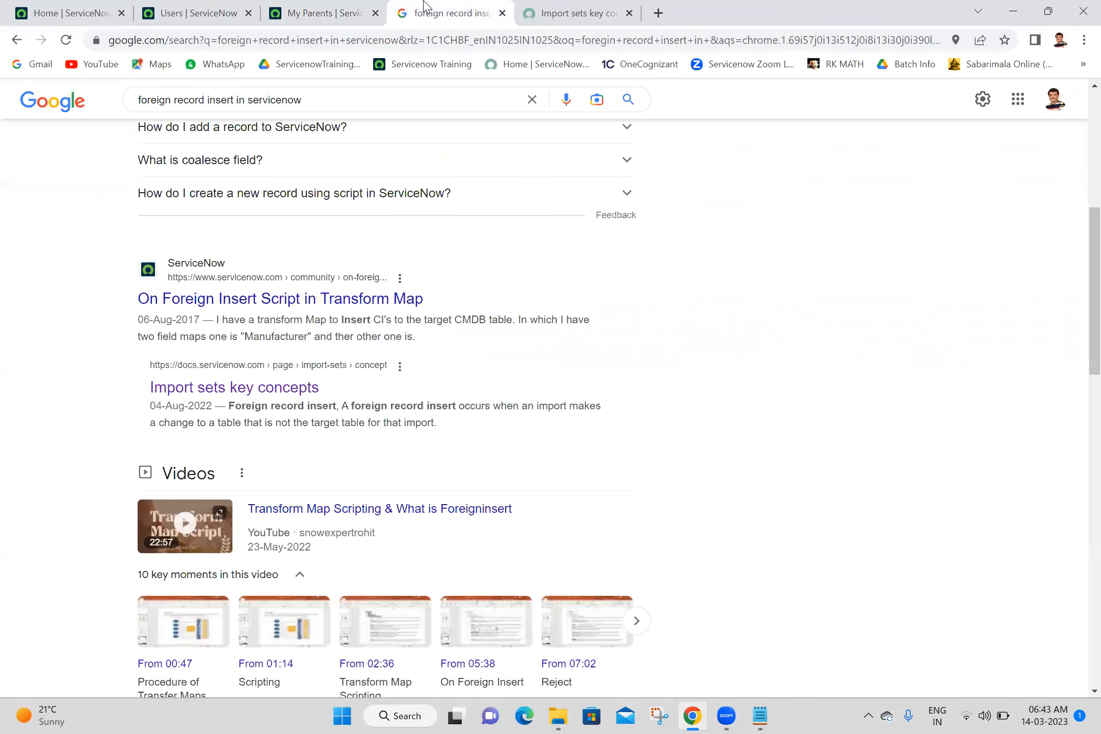
{"action": "left_click", "coordinate": [503, 13]}
{"action": "left_click", "coordinate": [502, 13]}
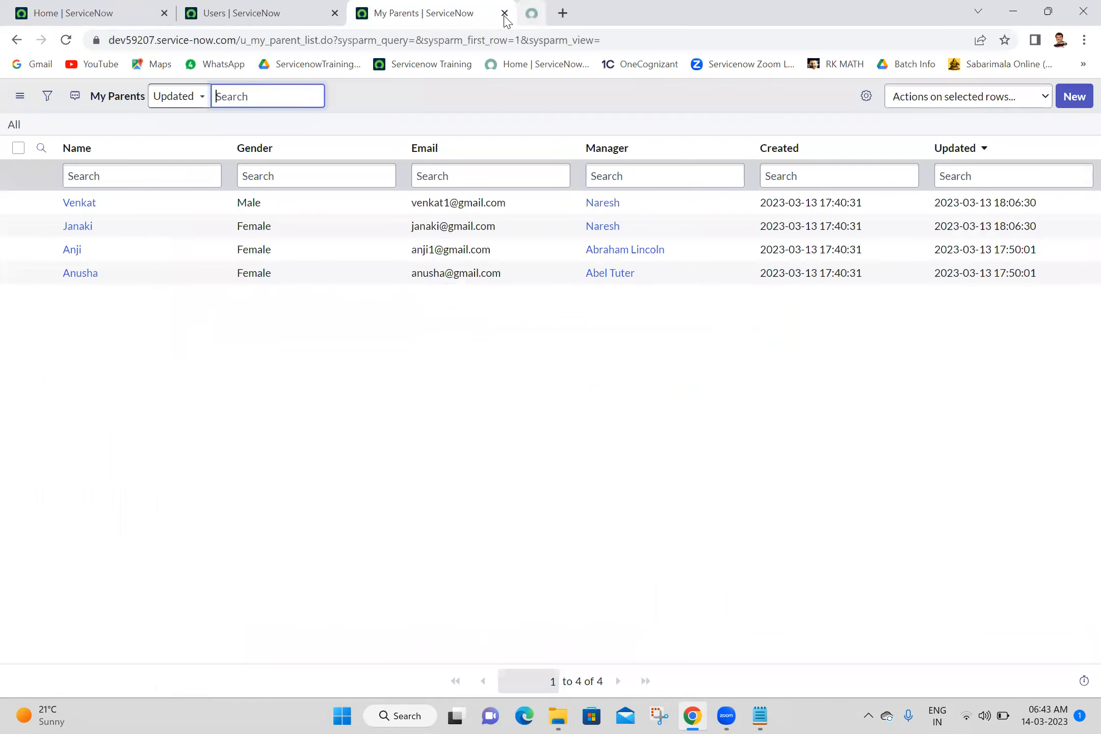
Open the Data Sources list from System Import Sets in a new tab and open the My Parent Data Source 2 record
{"action": "left_click", "coordinate": [102, 12]}
{"action": "left_click", "coordinate": [162, 99]}
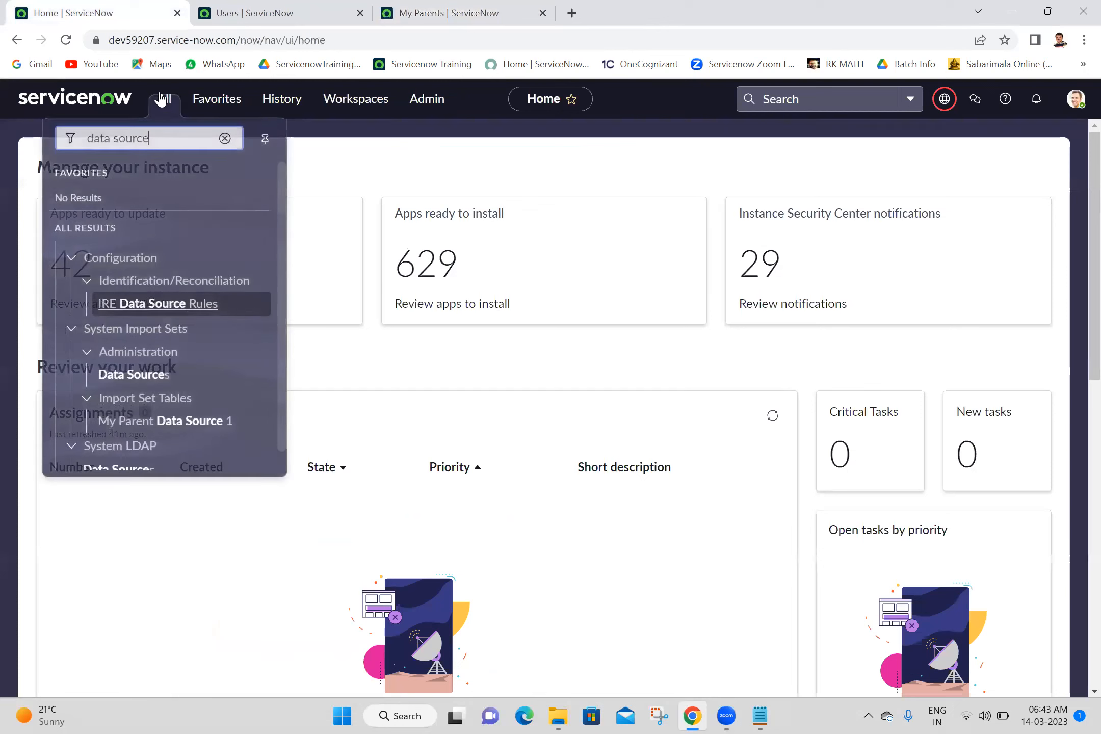
{"action": "left_click", "coordinate": [134, 372], "text": "ctrl"}
{"action": "left_click", "coordinate": [334, 6]}
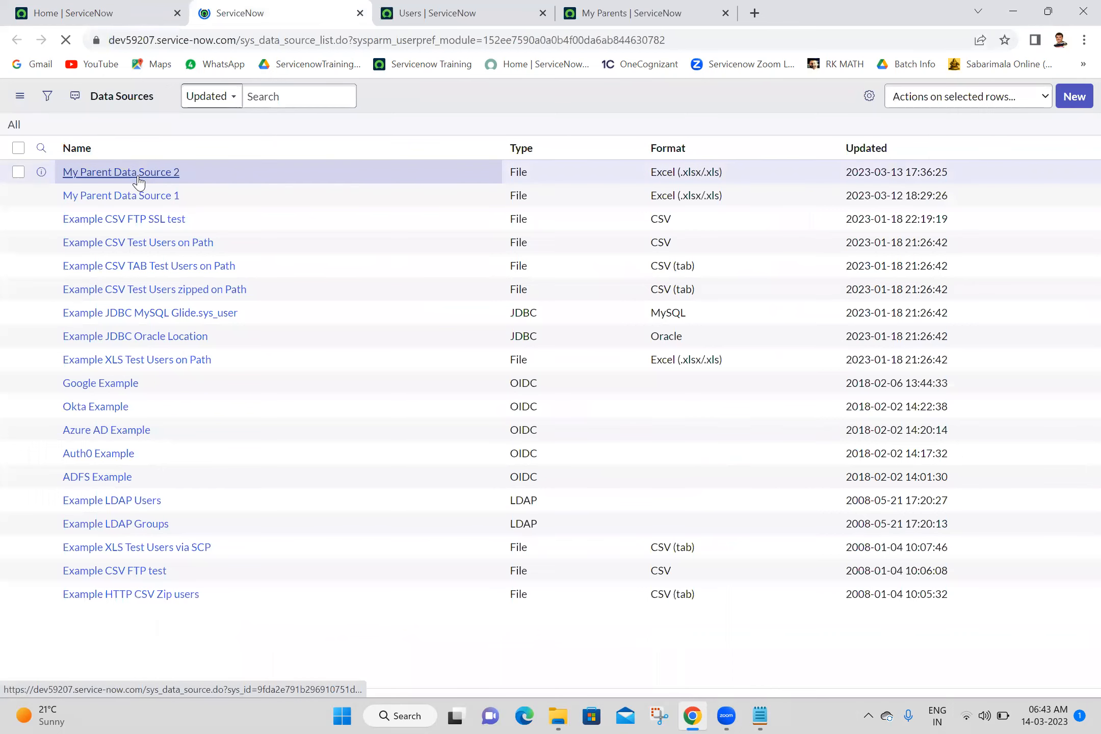
{"action": "left_click", "coordinate": [146, 203]}
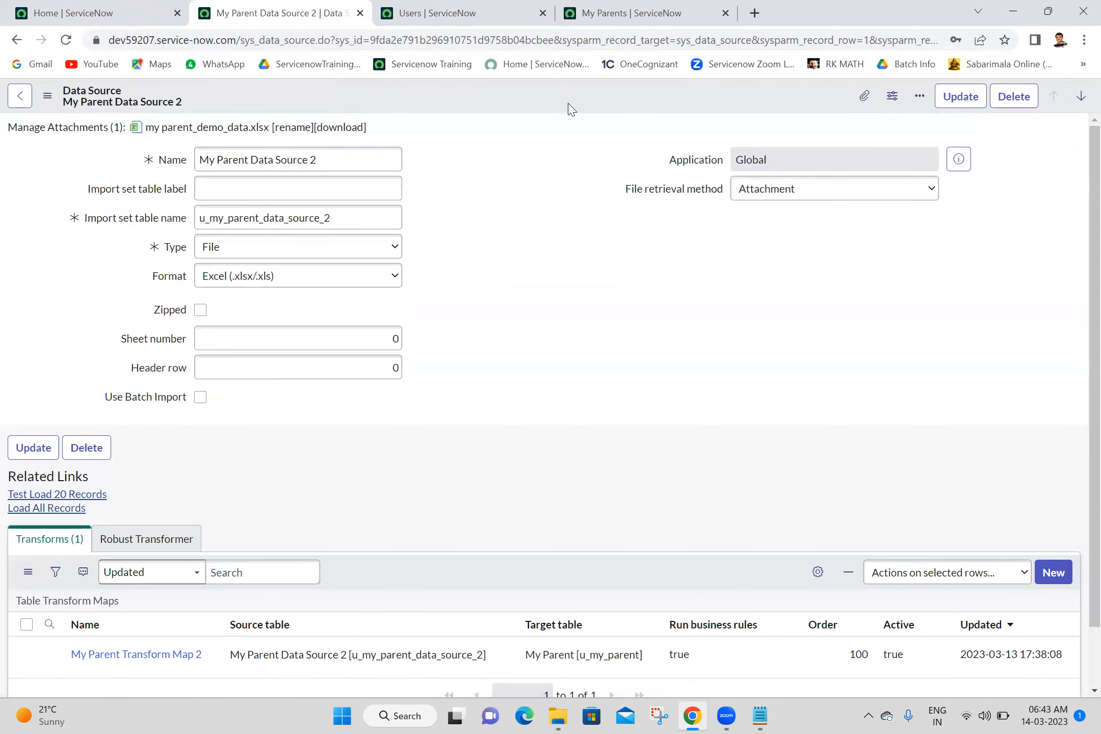
Replace the attachment of My Parent Data Source 2 with the my parent_demo_data Excel file from the Desktop
{"action": "left_click", "coordinate": [864, 96]}
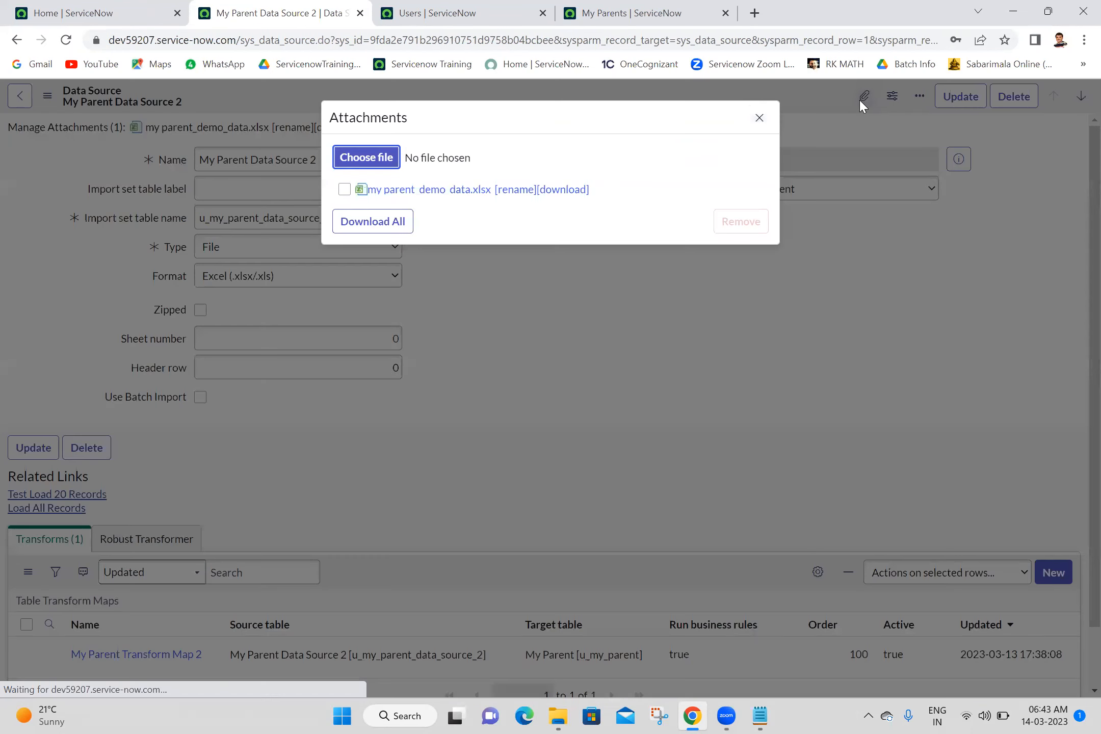
{"action": "left_click", "coordinate": [345, 189]}
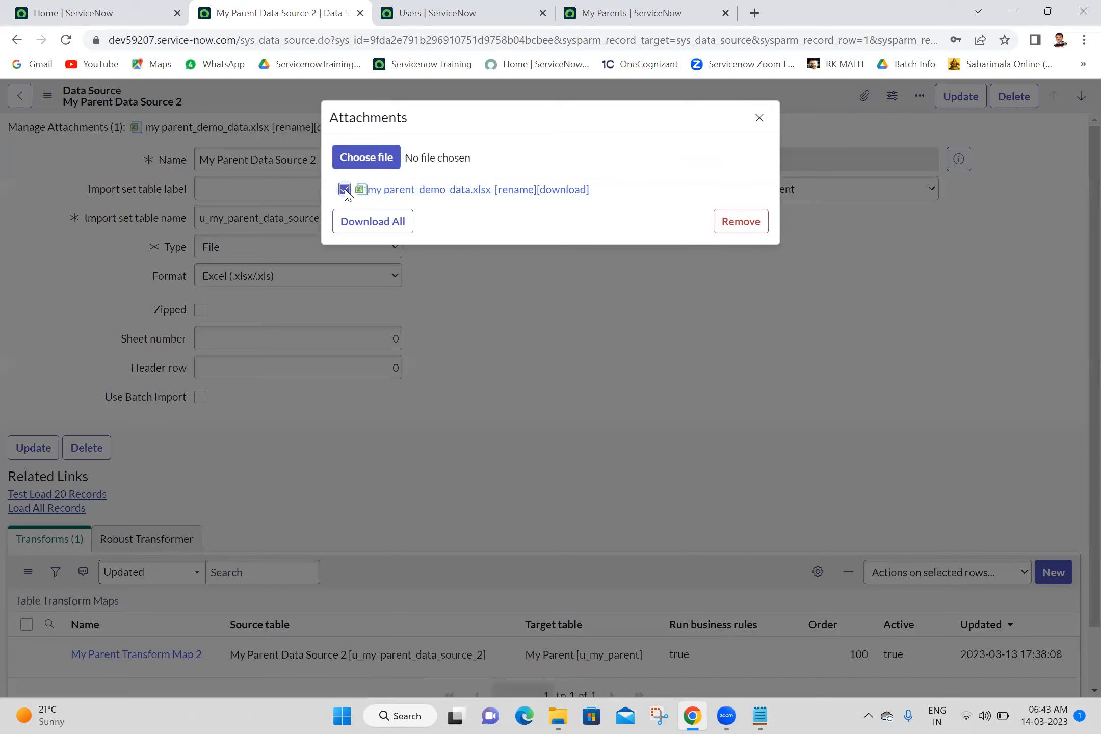
{"action": "left_click", "coordinate": [741, 221]}
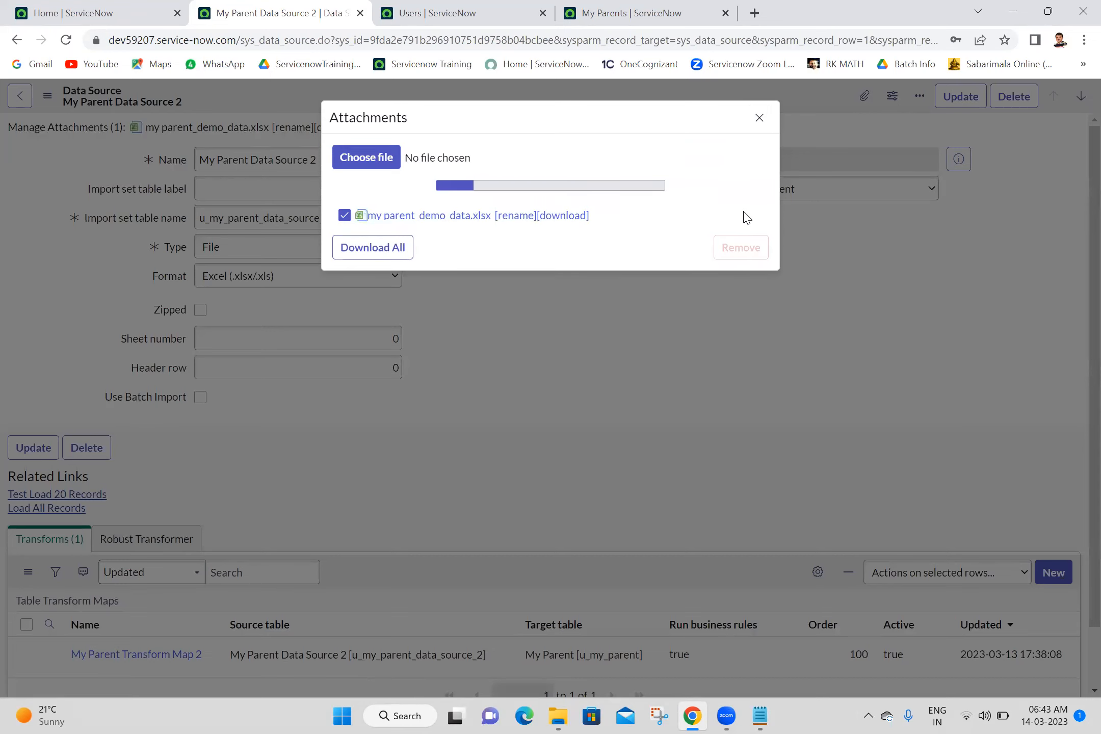
{"action": "left_click", "coordinate": [546, 312]}
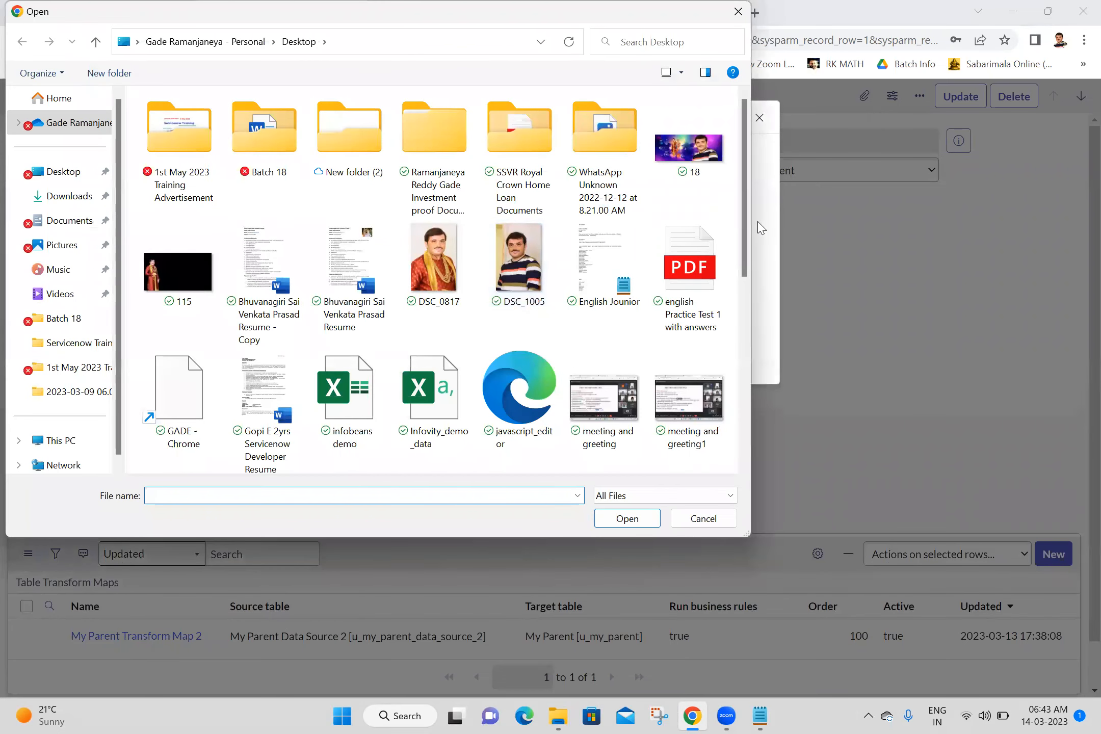
{"action": "left_click_drag", "start_coordinate": [746, 215], "coordinate": [745, 292]}
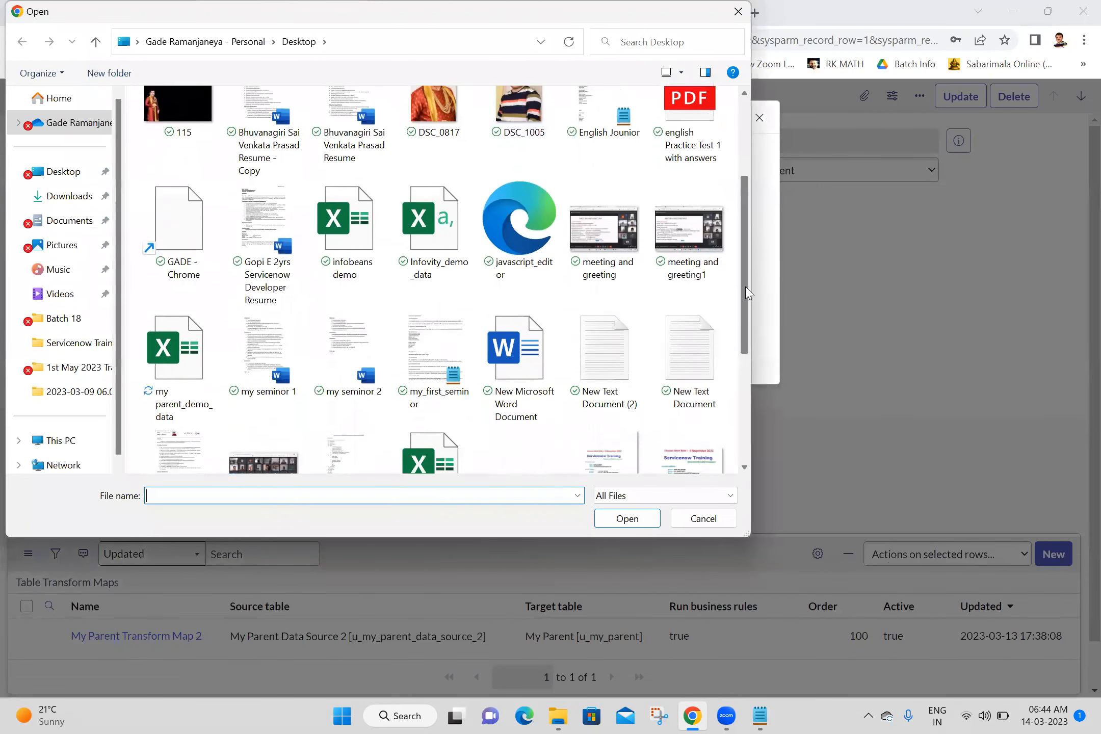
{"action": "double_click", "coordinate": [192, 378]}
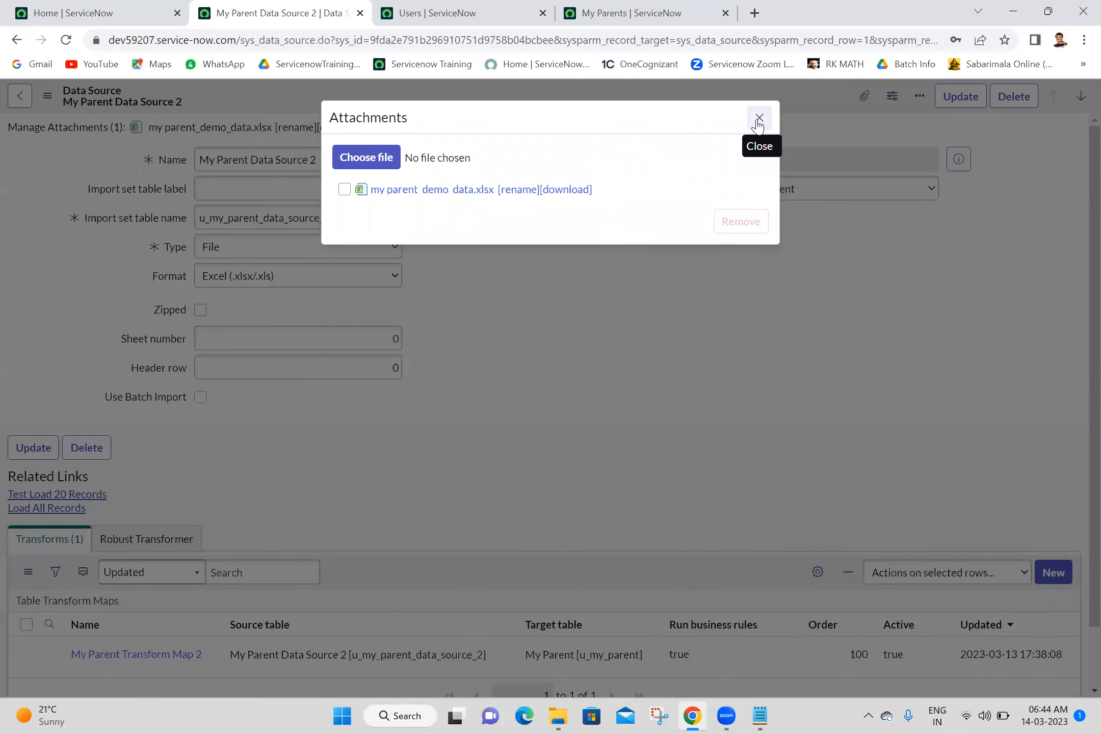
{"action": "left_click", "coordinate": [759, 121]}
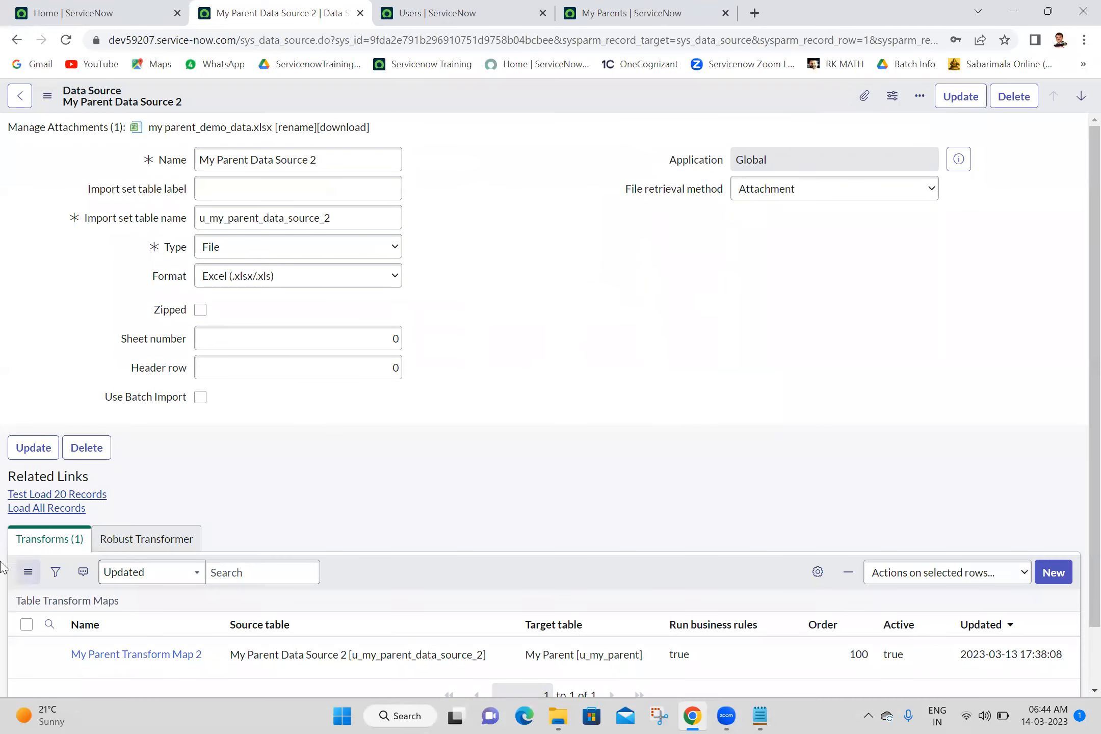
Load all records of the data source, transform them with My Parent Transform Map 2, and open the transform history in a new tab
{"action": "left_click", "coordinate": [46, 510]}
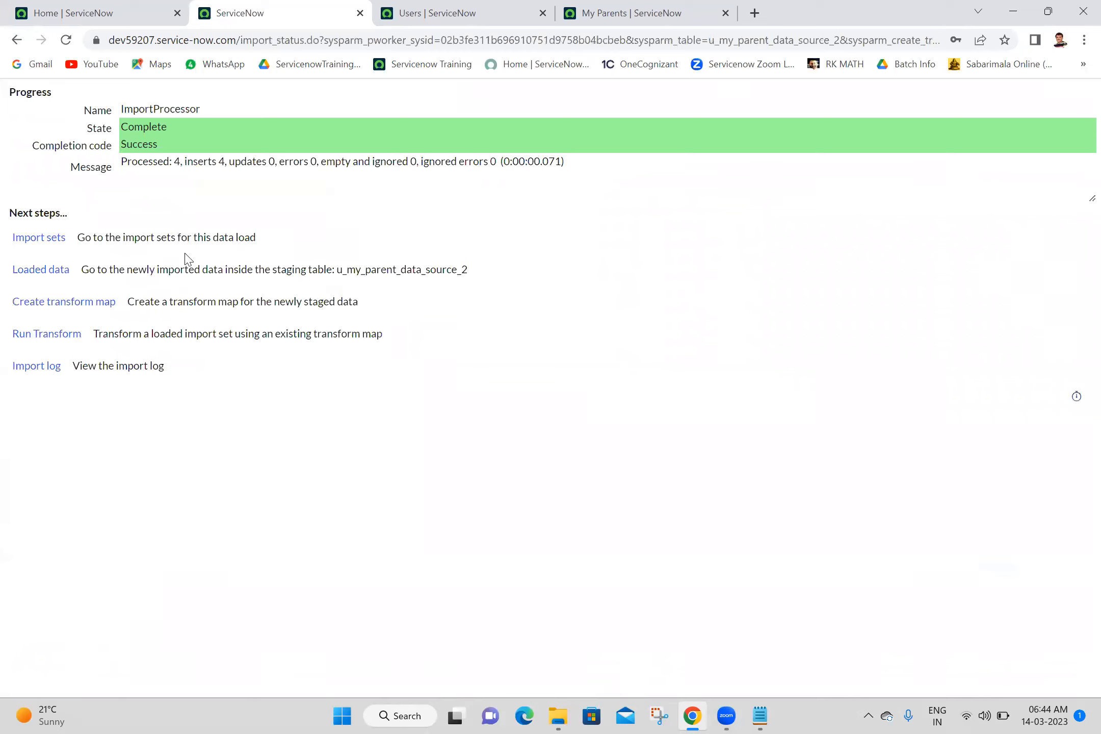
{"action": "left_click", "coordinate": [46, 334]}
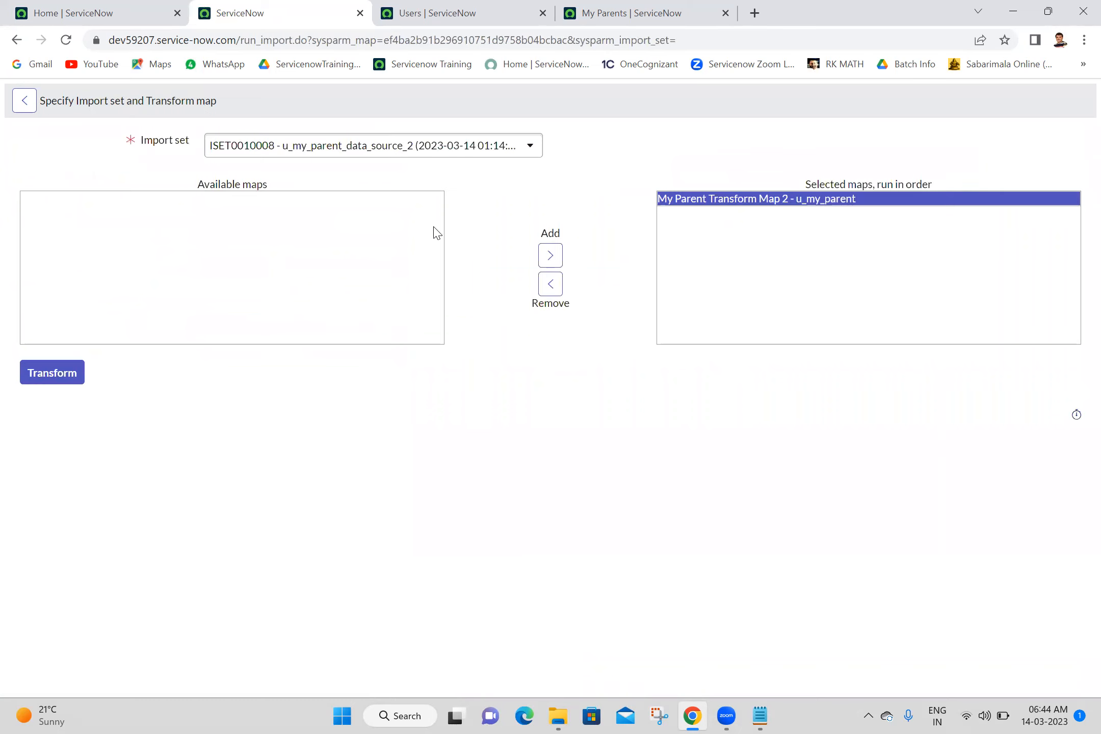
{"action": "left_click", "coordinate": [45, 387]}
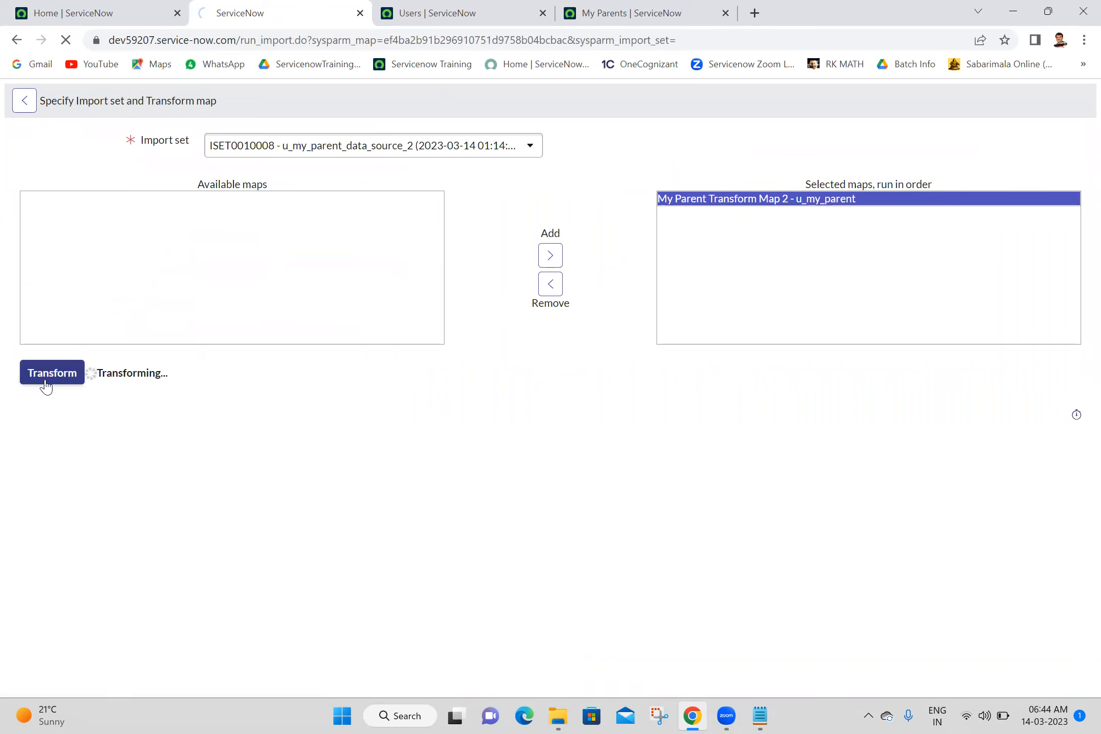
{"action": "middle_click", "coordinate": [76, 269]}
{"action": "left_click", "coordinate": [407, 6]}
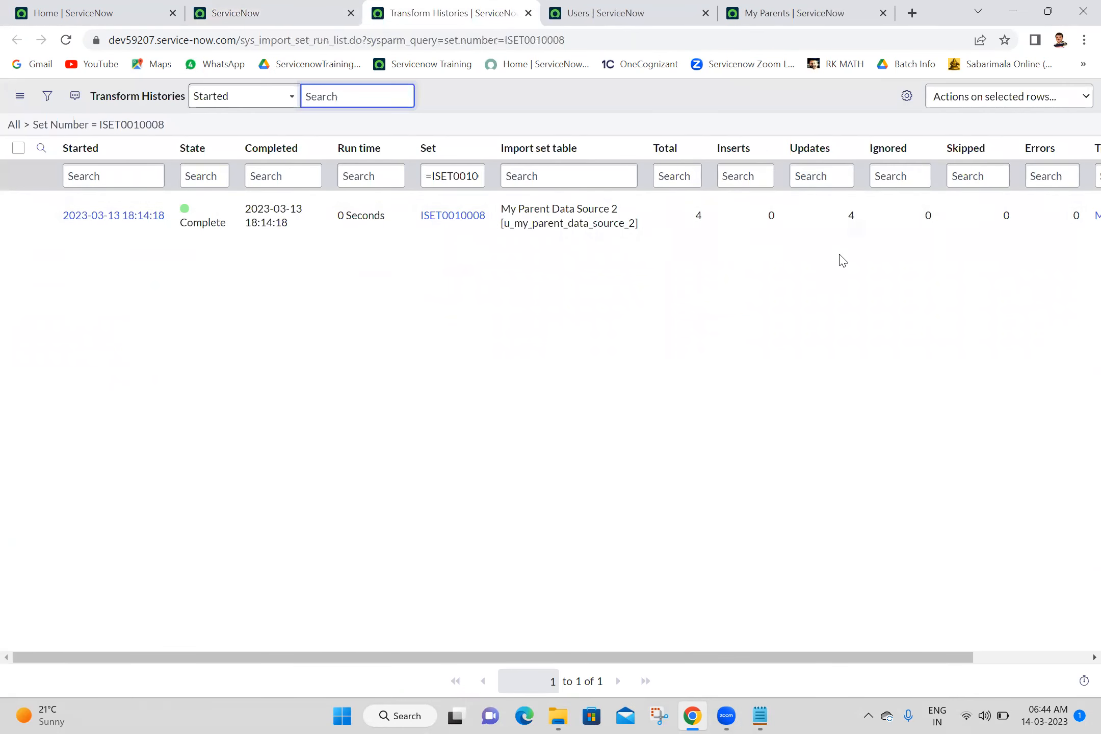
Reload the My Parents list and the Users list to check the managers and any users added by the import
{"action": "left_click", "coordinate": [797, 8]}
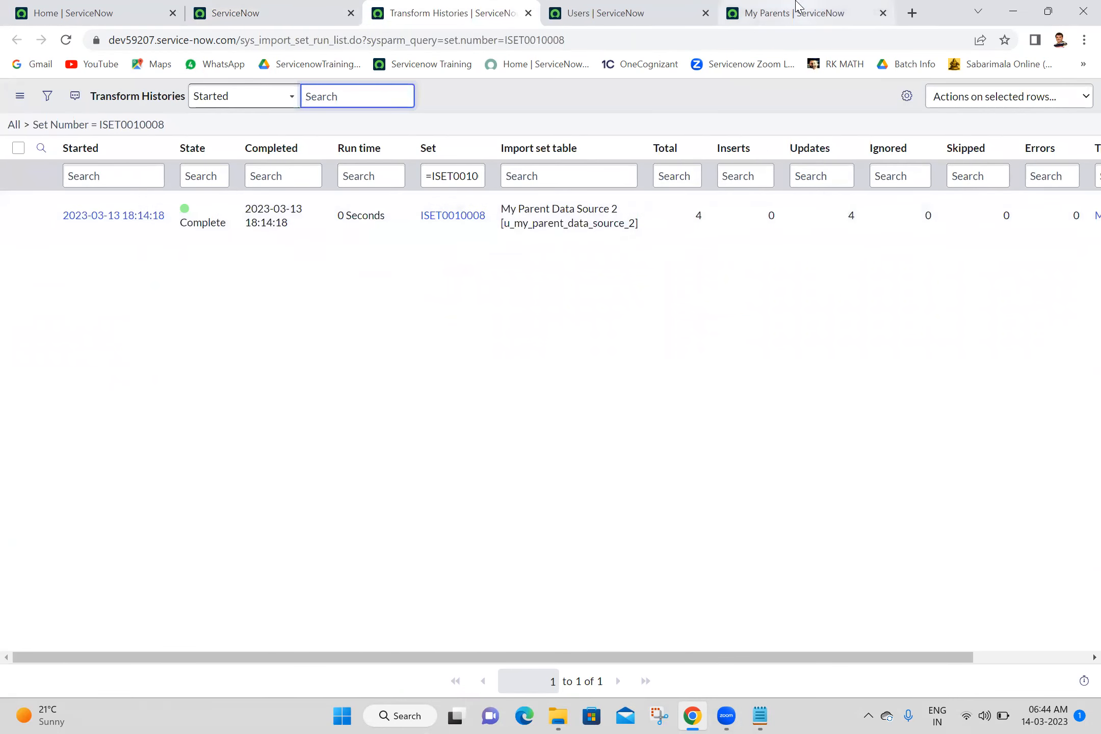
{"action": "left_click", "coordinate": [67, 44]}
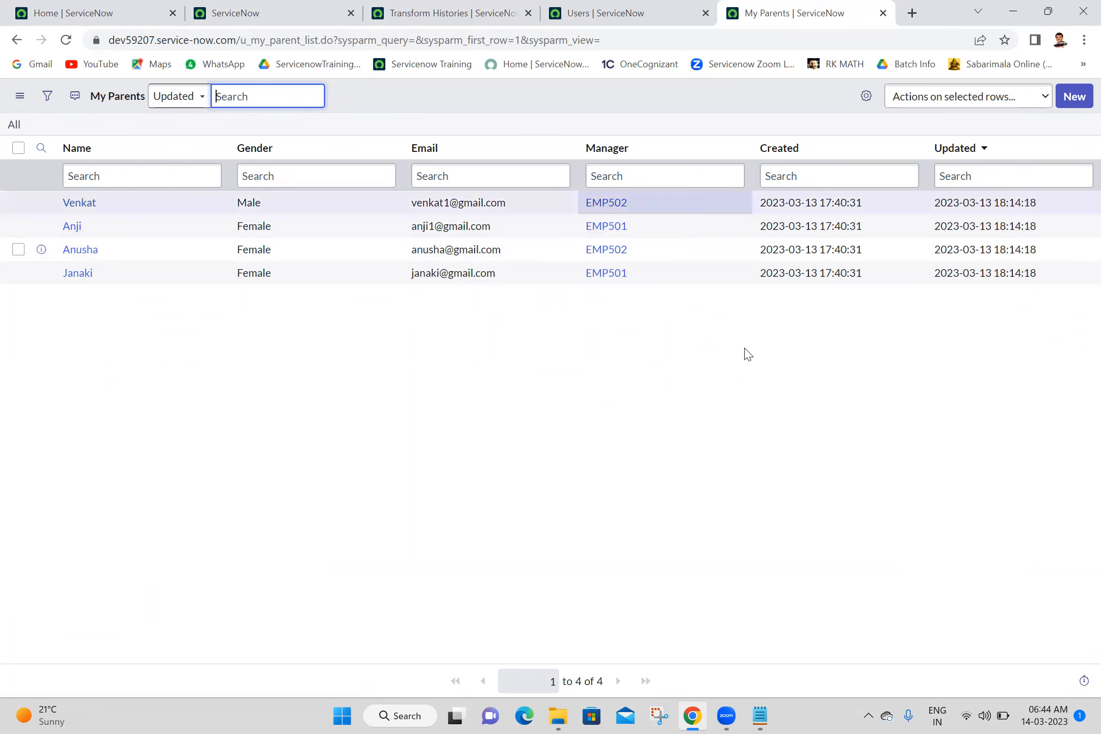
{"action": "left_click", "coordinate": [781, 421]}
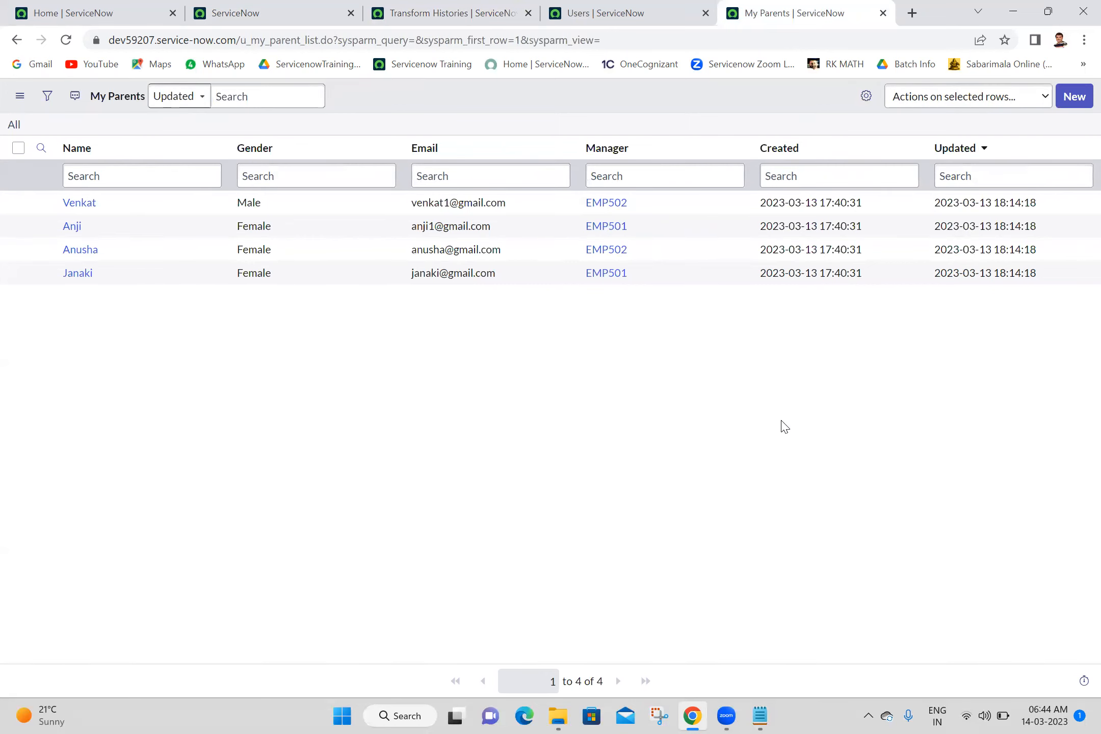
{"action": "left_click", "coordinate": [550, 7]}
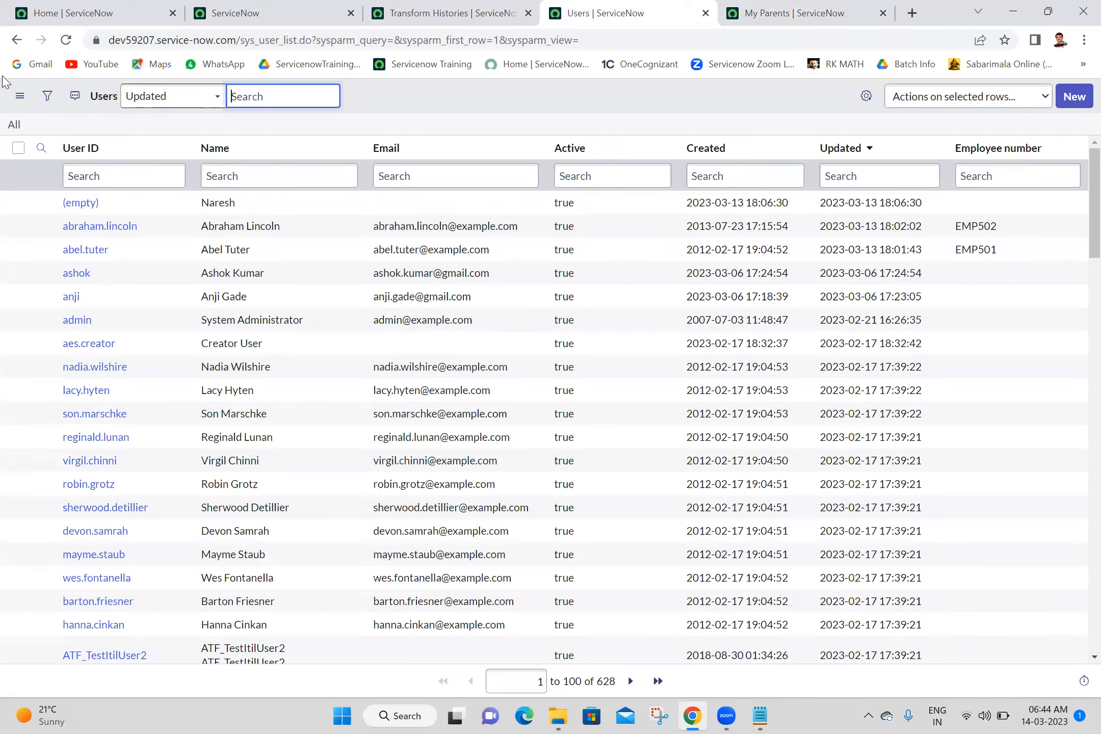
{"action": "left_click", "coordinate": [65, 42]}
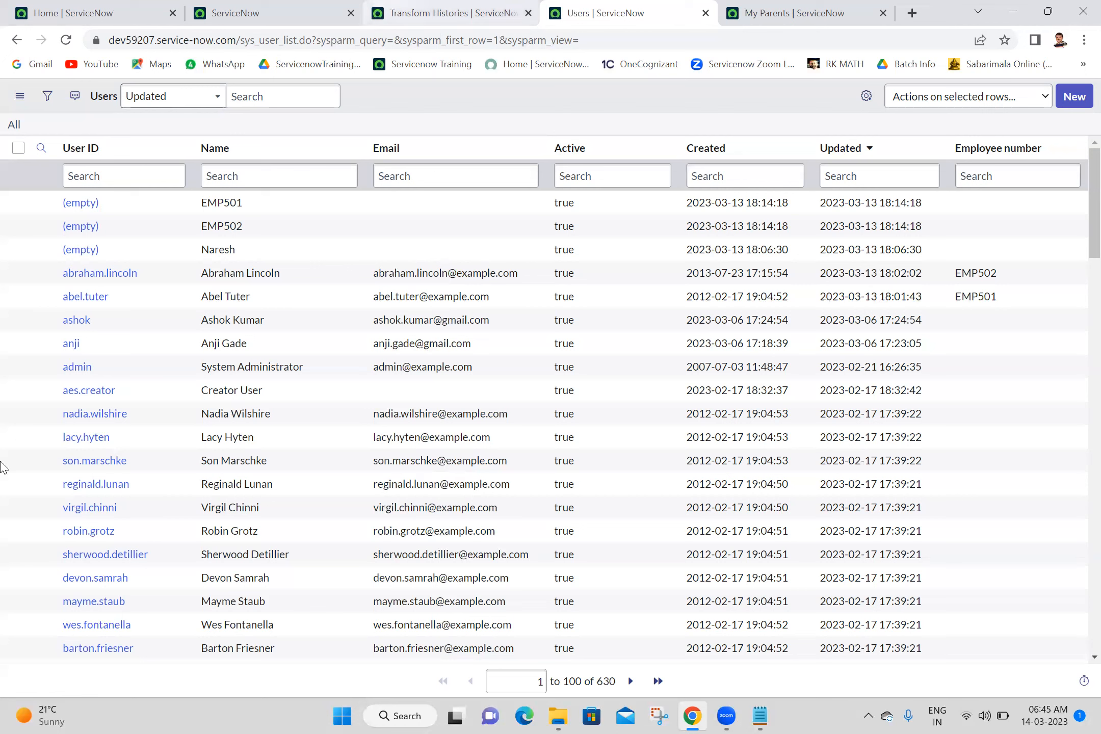
Delete the two user records named after employee numbers from the Users list
{"action": "left_click", "coordinate": [19, 204]}
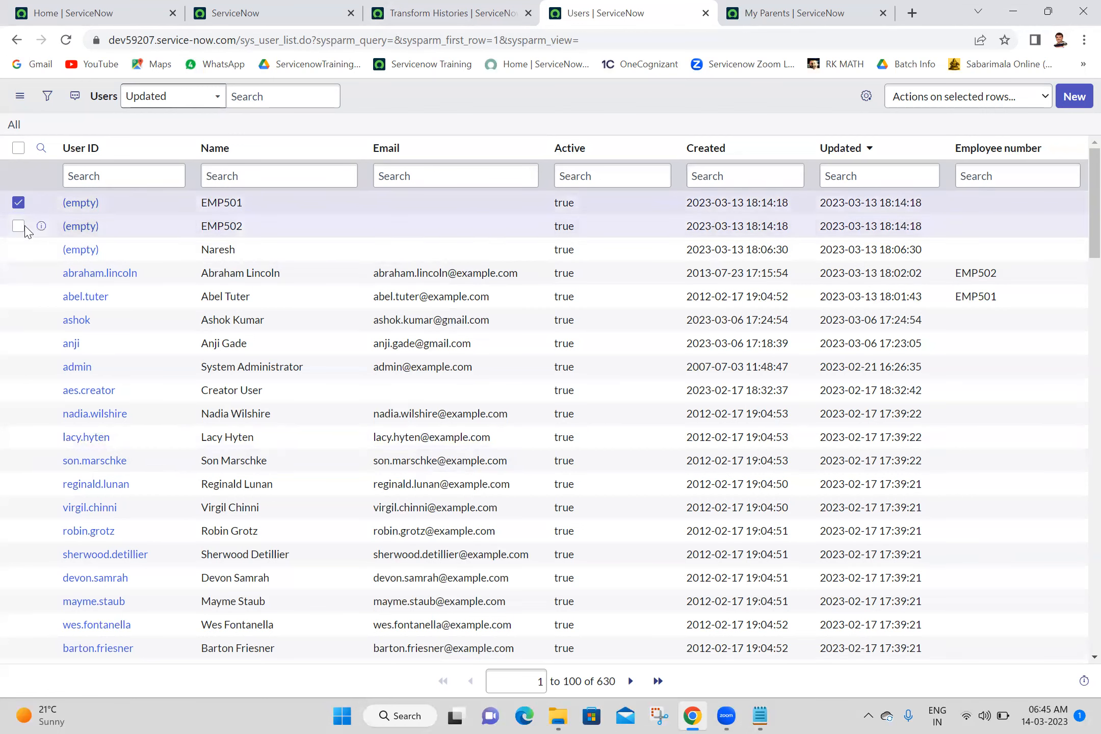
{"action": "left_click", "coordinate": [19, 226]}
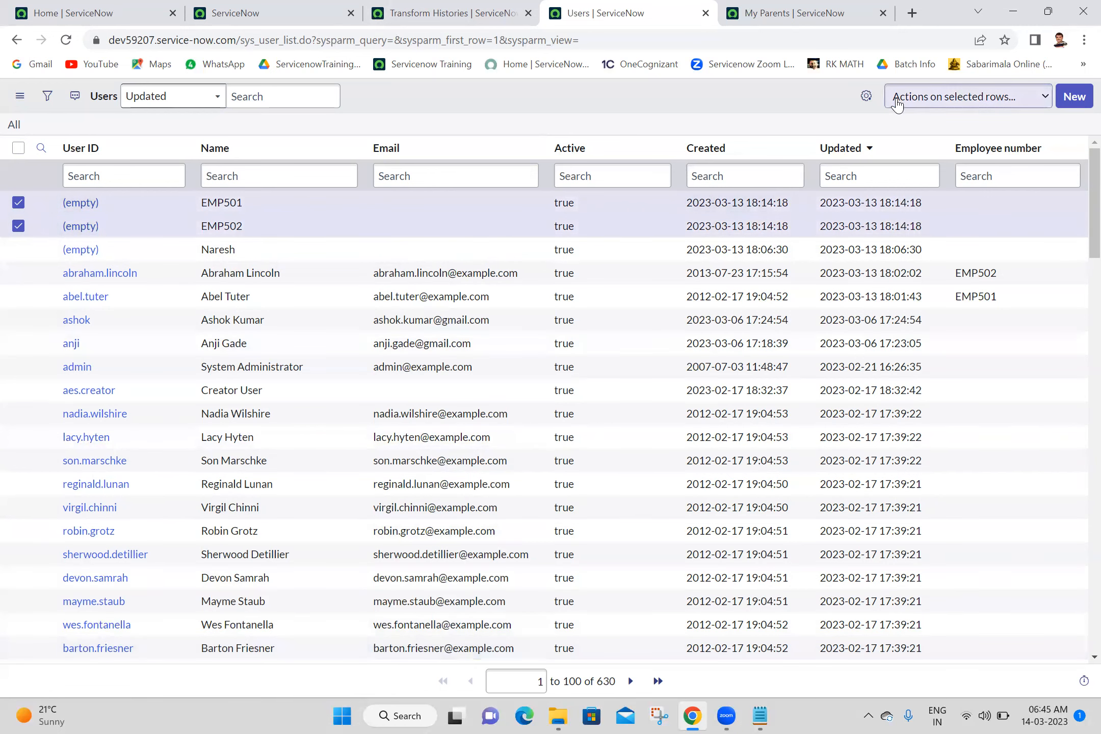
{"action": "left_click", "coordinate": [926, 103]}
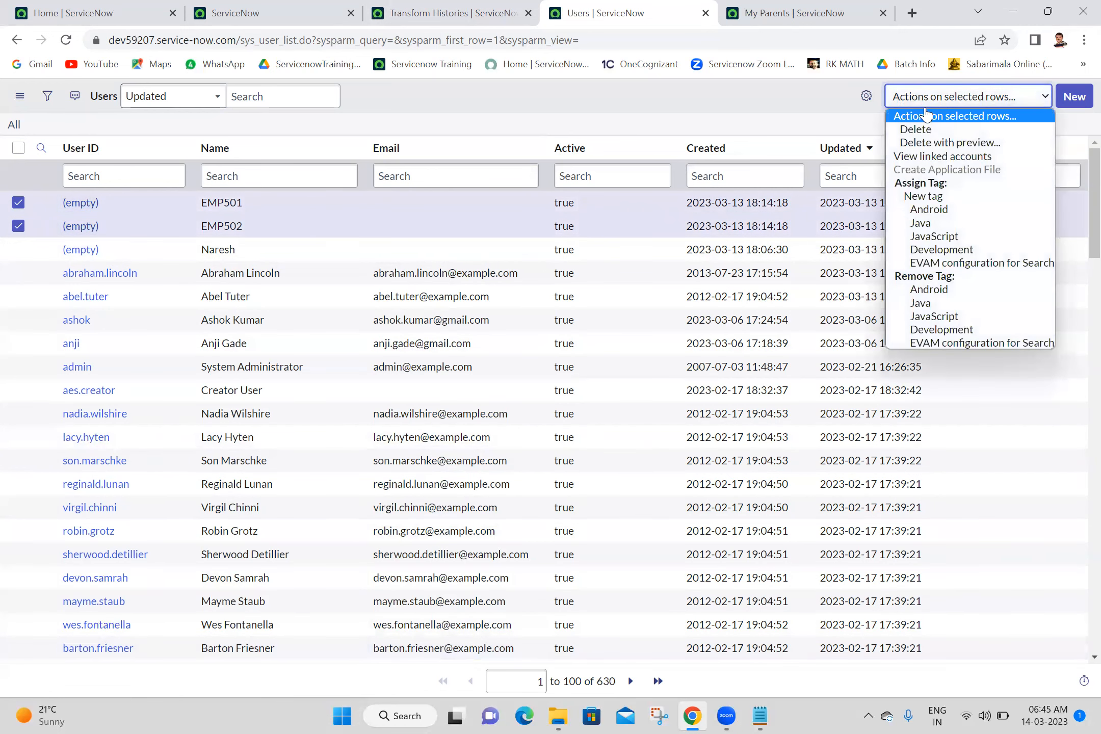
{"action": "left_click", "coordinate": [926, 131]}
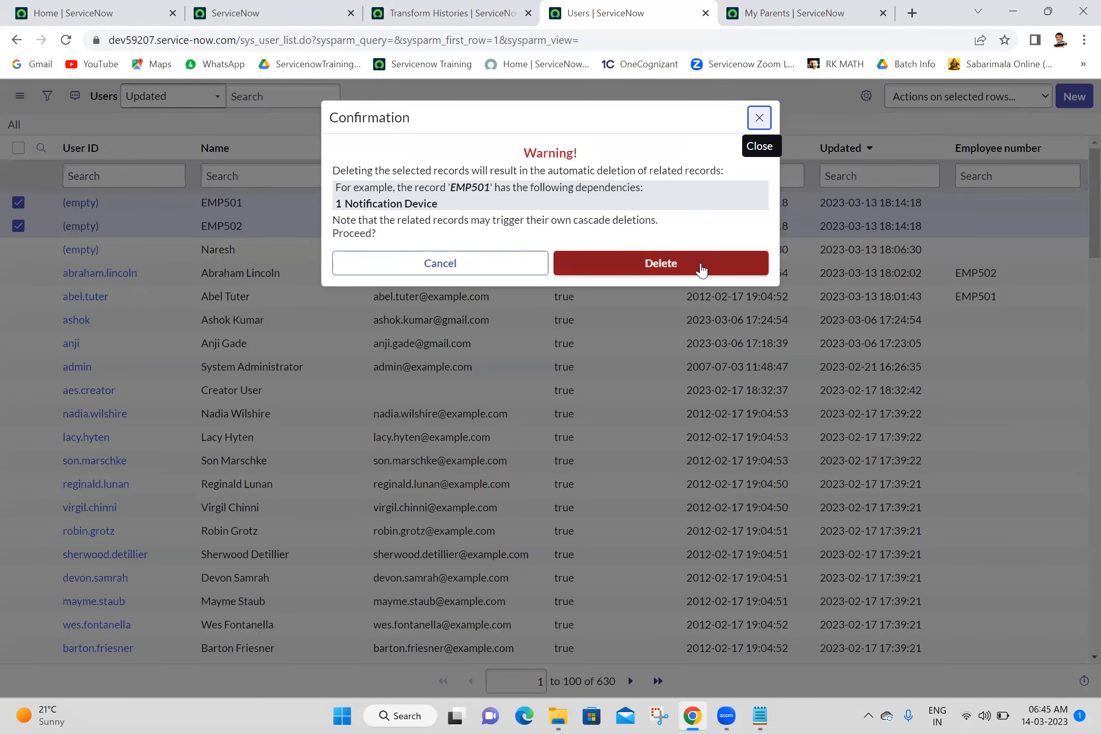
{"action": "left_click", "coordinate": [702, 269]}
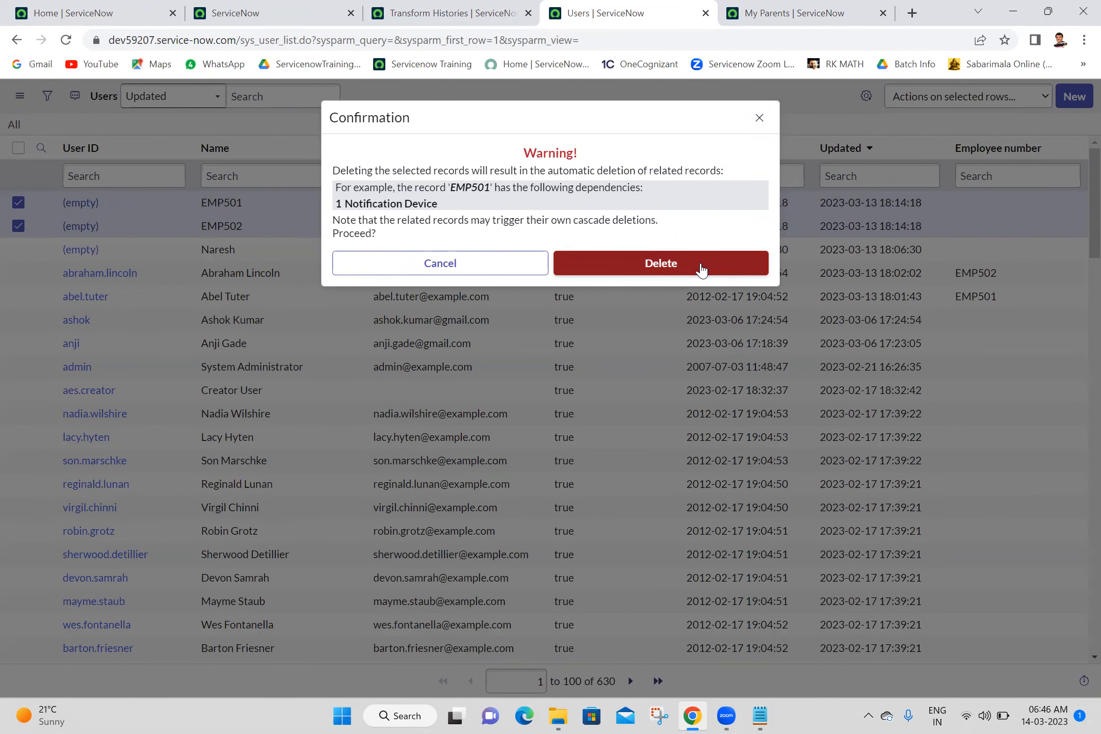
{"action": "left_click", "coordinate": [701, 269]}
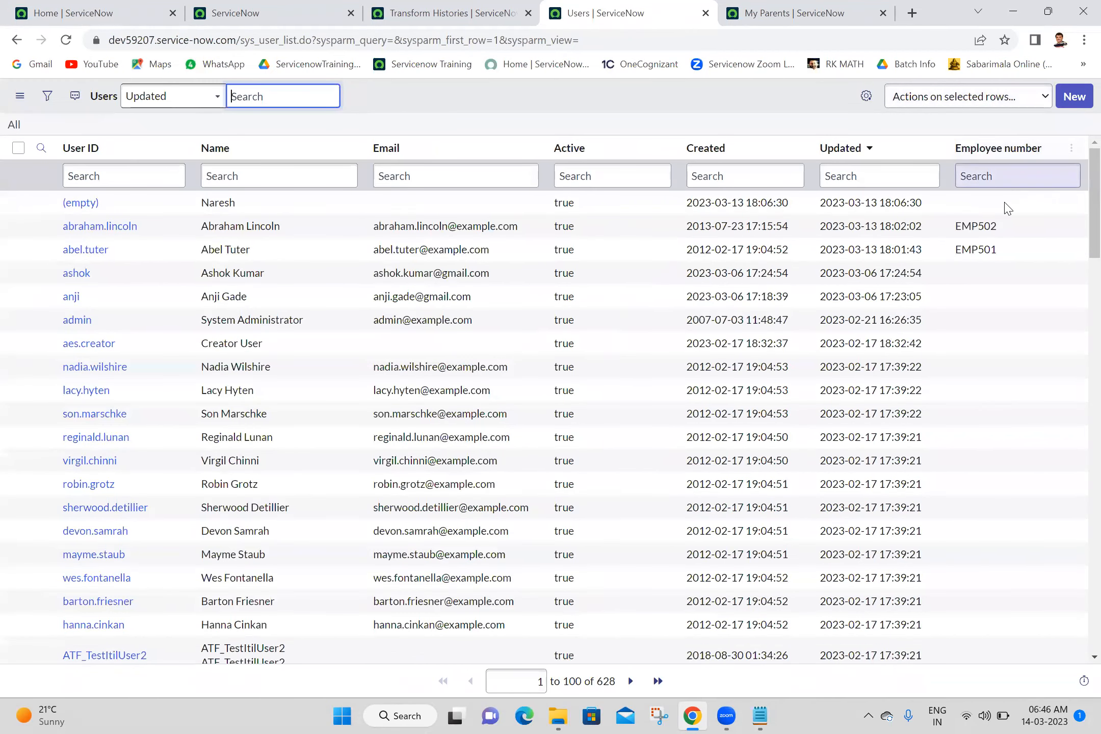
{"action": "left_click", "coordinate": [534, 120]}
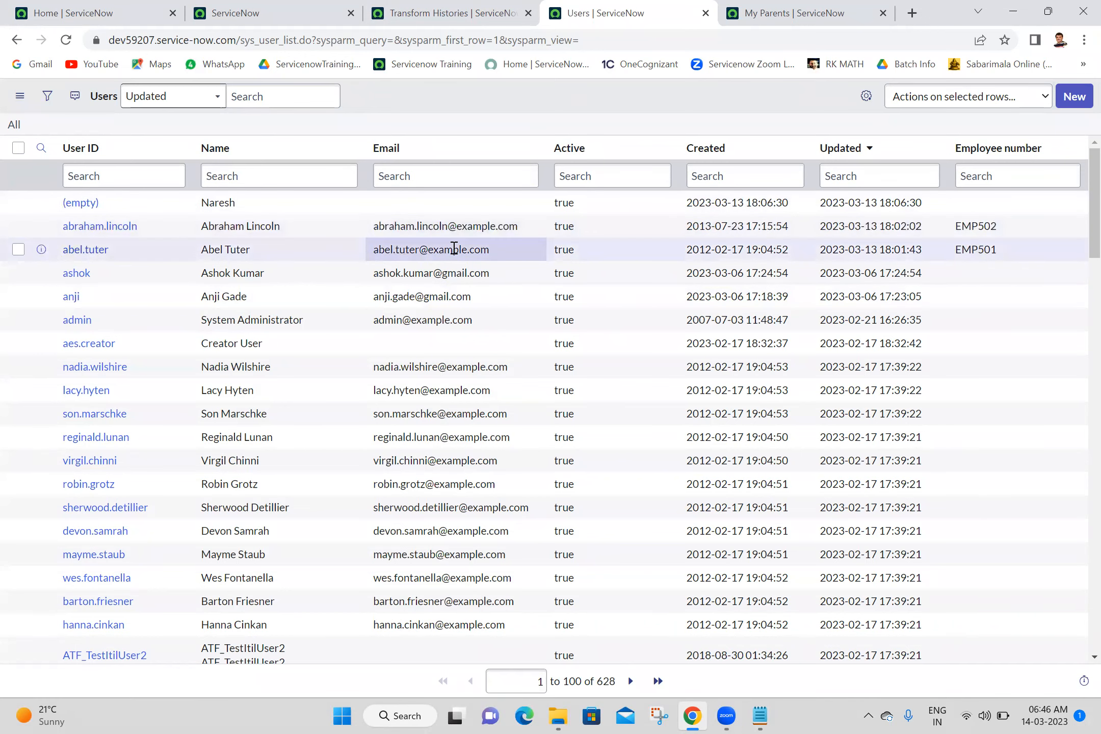
Close the browser tabs with the transform history and the ISET0010008 transform progress
{"action": "left_click", "coordinate": [481, 12]}
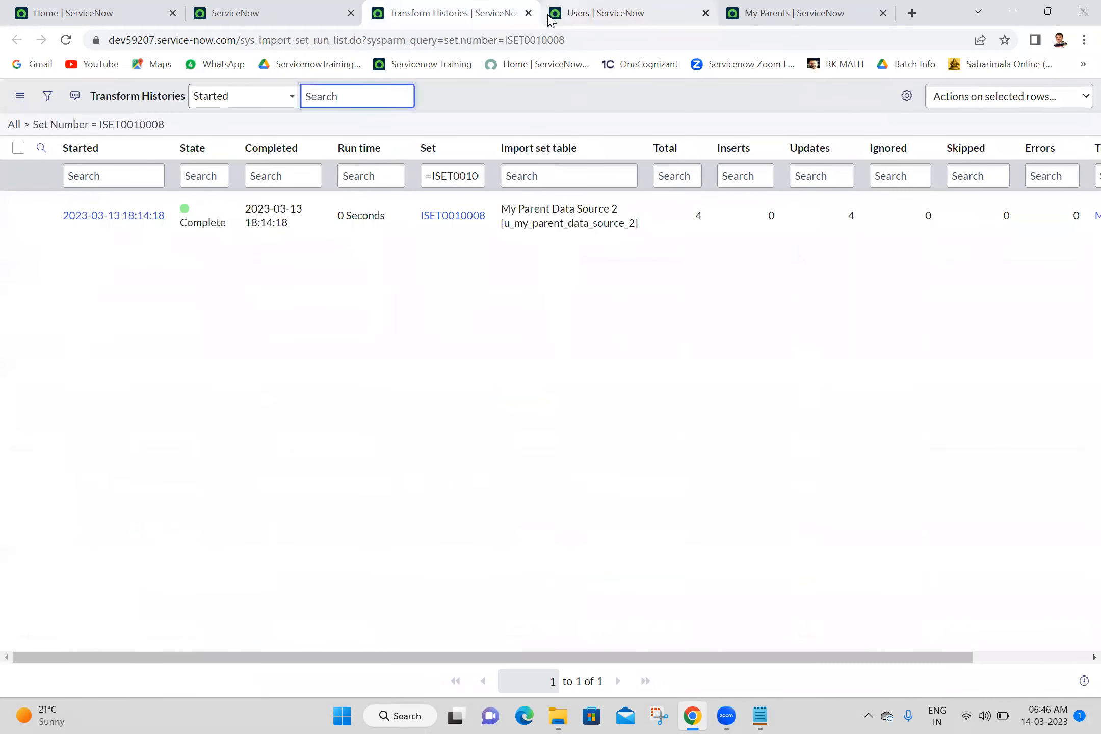
{"action": "left_click", "coordinate": [529, 13]}
{"action": "left_click", "coordinate": [332, 13]}
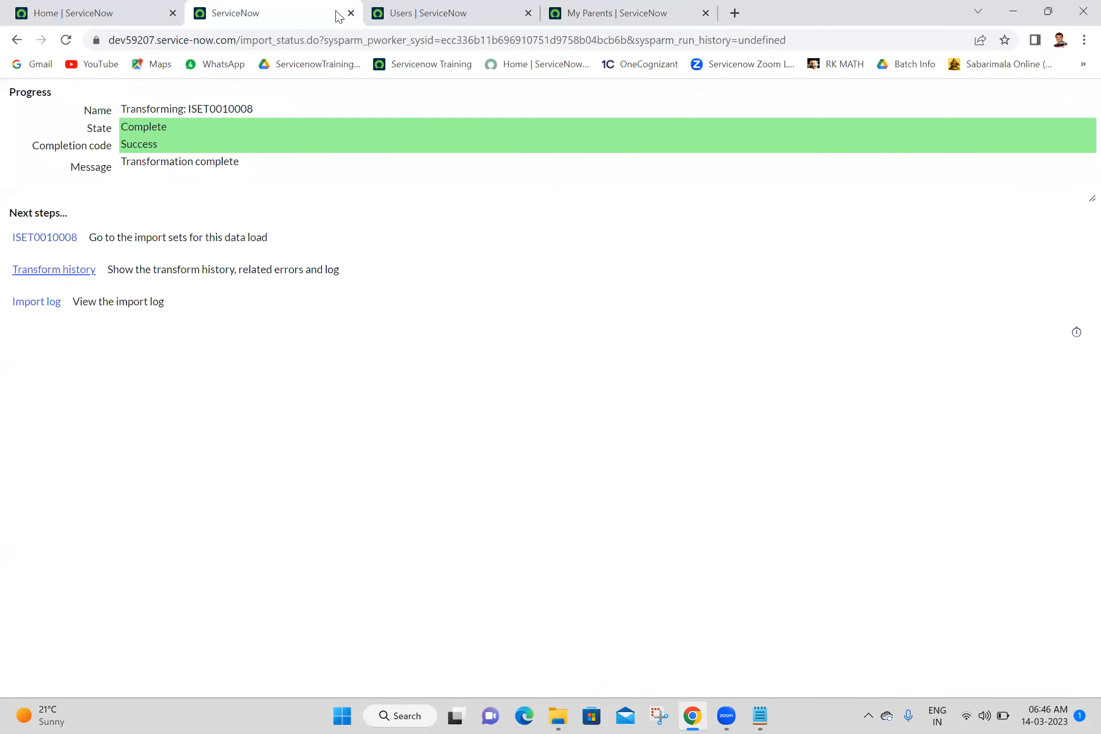
{"action": "left_click", "coordinate": [351, 14]}
Load all records of My Parent Data Source 2 from the System Import Sets Data Sources list and close the import progress tab
{"action": "left_click", "coordinate": [148, 14]}
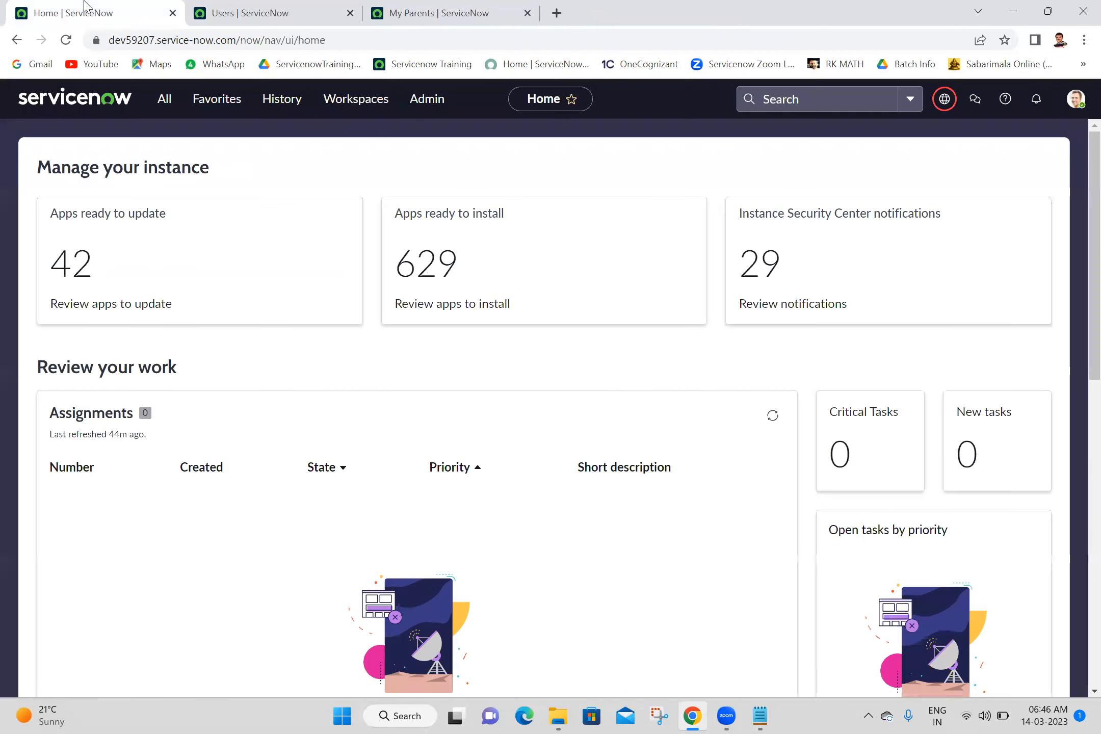
{"action": "left_click", "coordinate": [168, 112]}
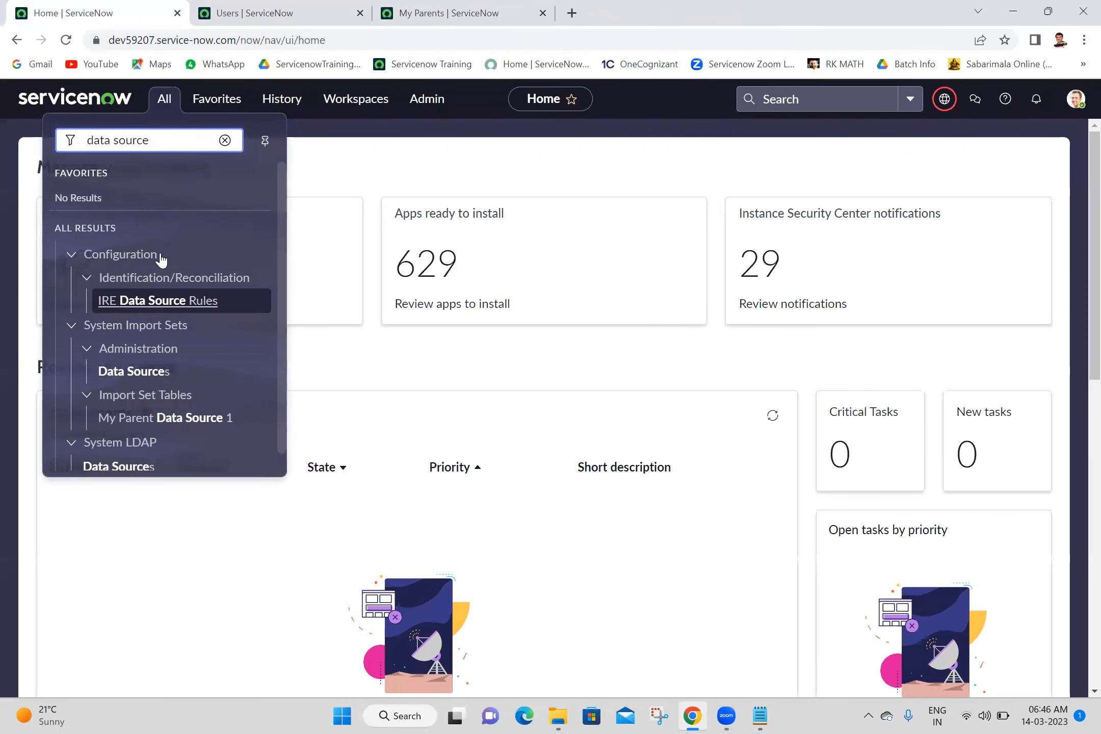
{"action": "middle_click", "coordinate": [132, 373]}
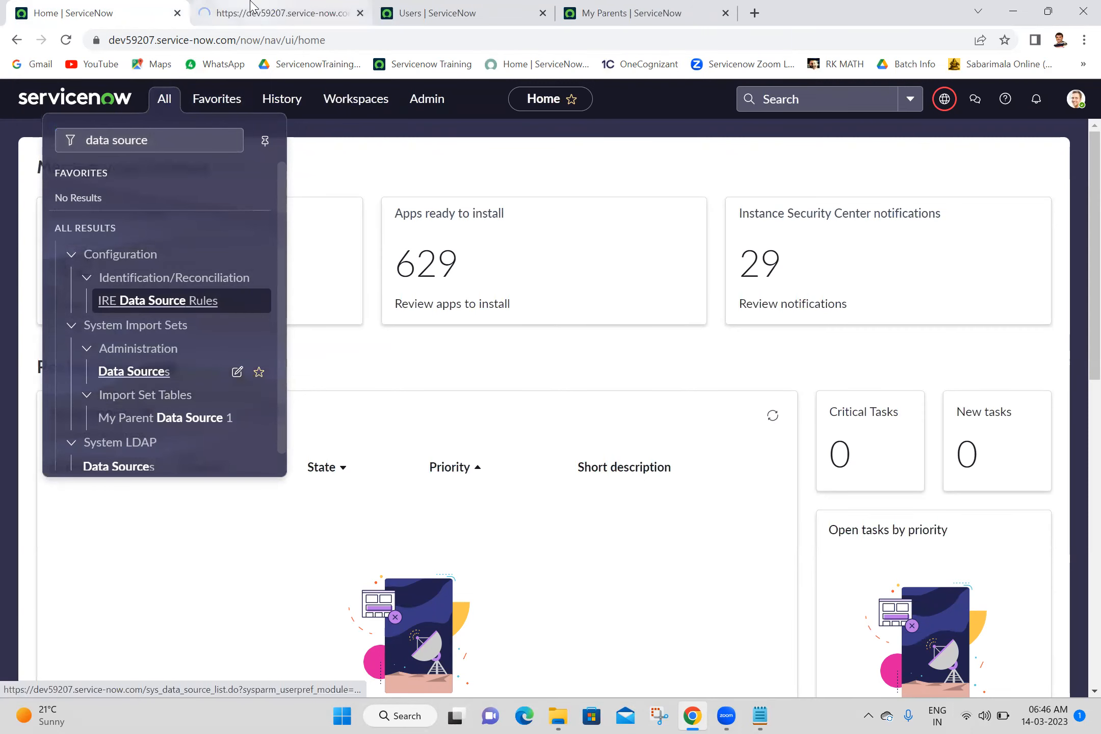
{"action": "left_click", "coordinate": [250, 5]}
{"action": "left_click", "coordinate": [152, 207]}
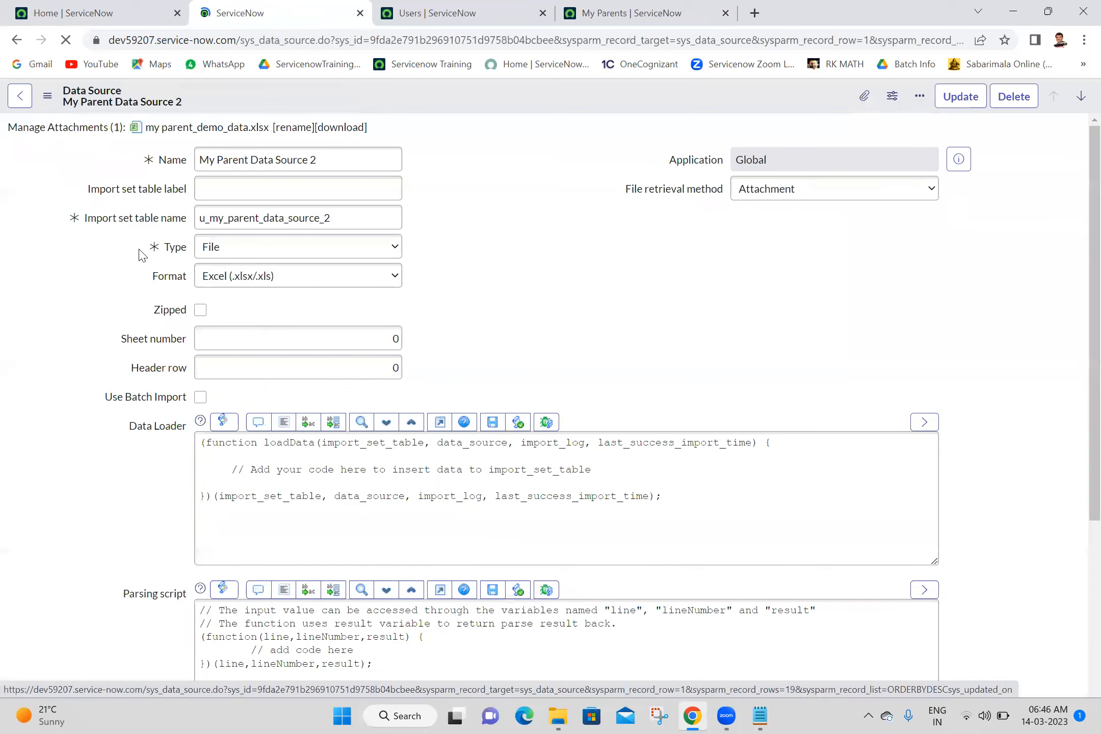
{"action": "left_click", "coordinate": [79, 508]}
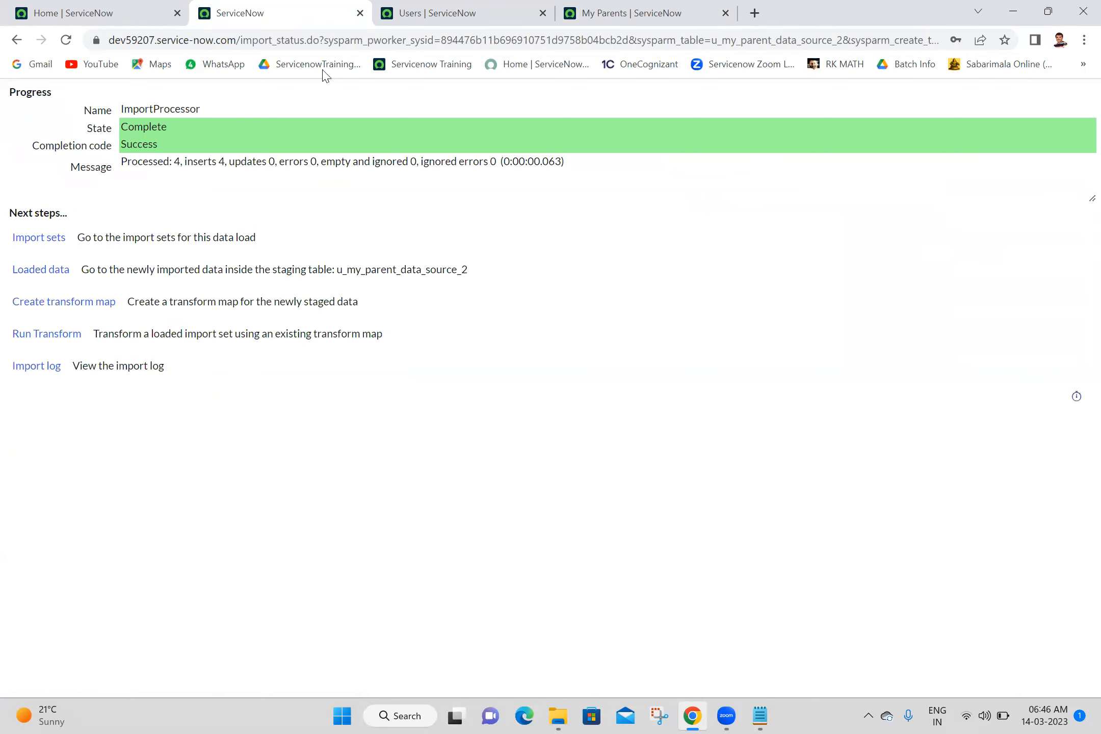
{"action": "left_click", "coordinate": [360, 13]}
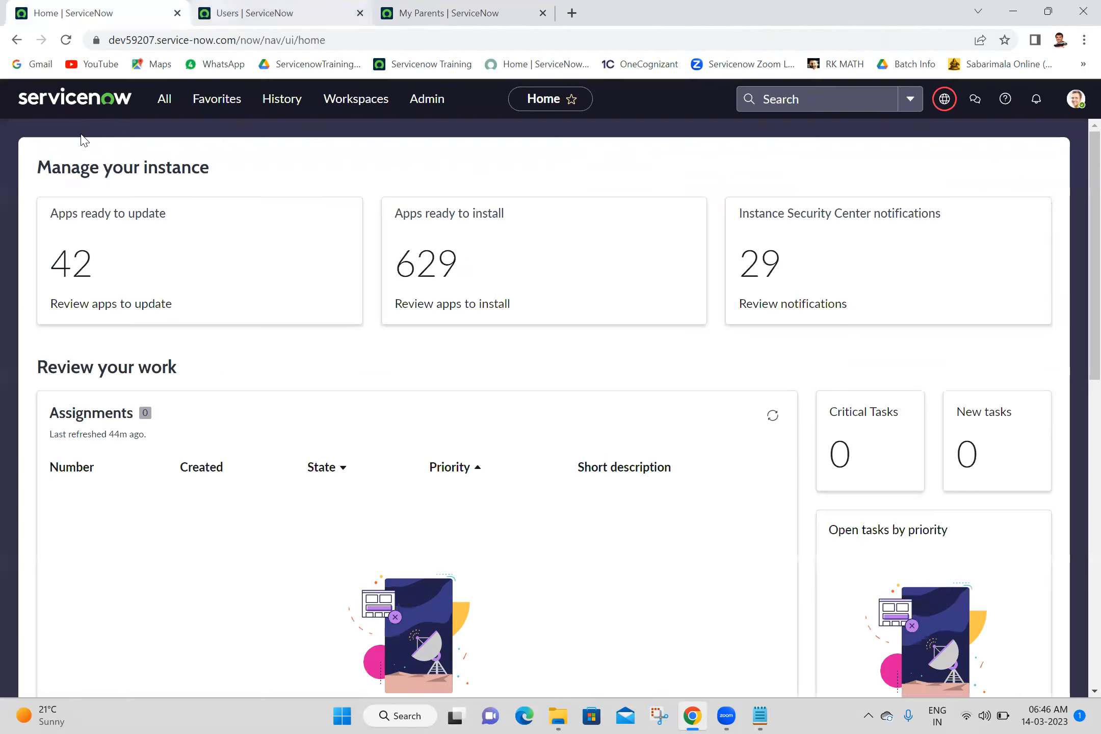
Find the System Import Sets Transform Maps list by searching for "transform ma" and open it in a new tab
{"action": "left_click", "coordinate": [168, 102]}
{"action": "triple_click", "coordinate": [149, 148]}
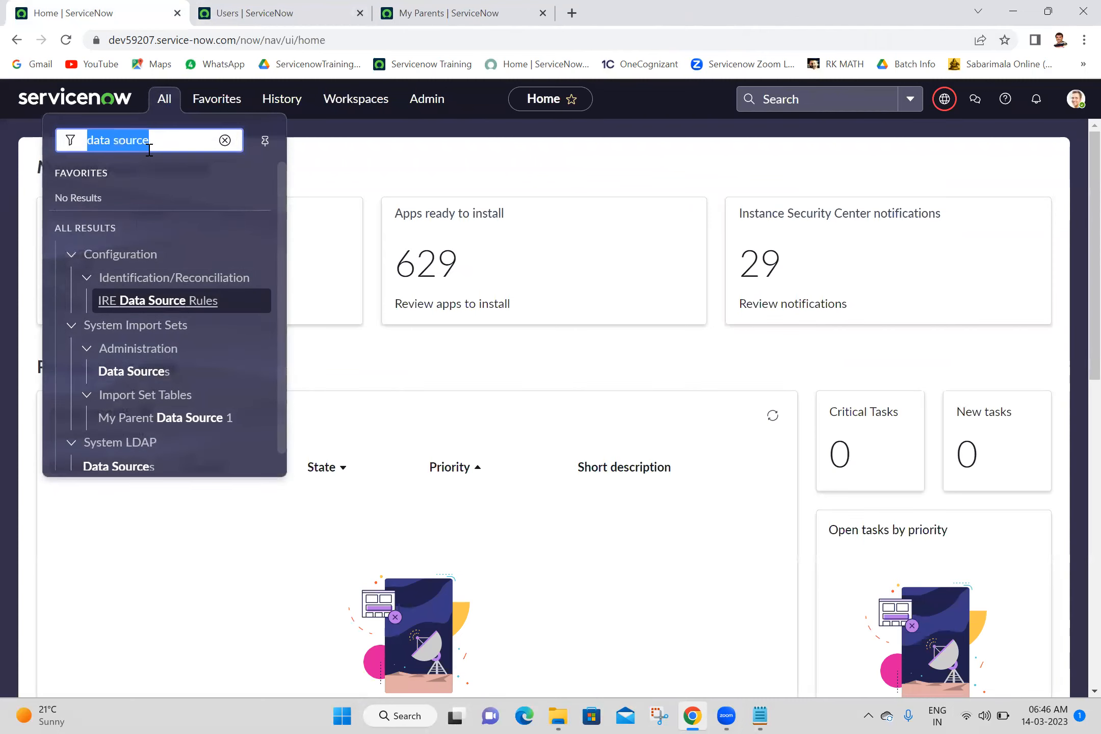
{"action": "type", "text": "transform ma"}
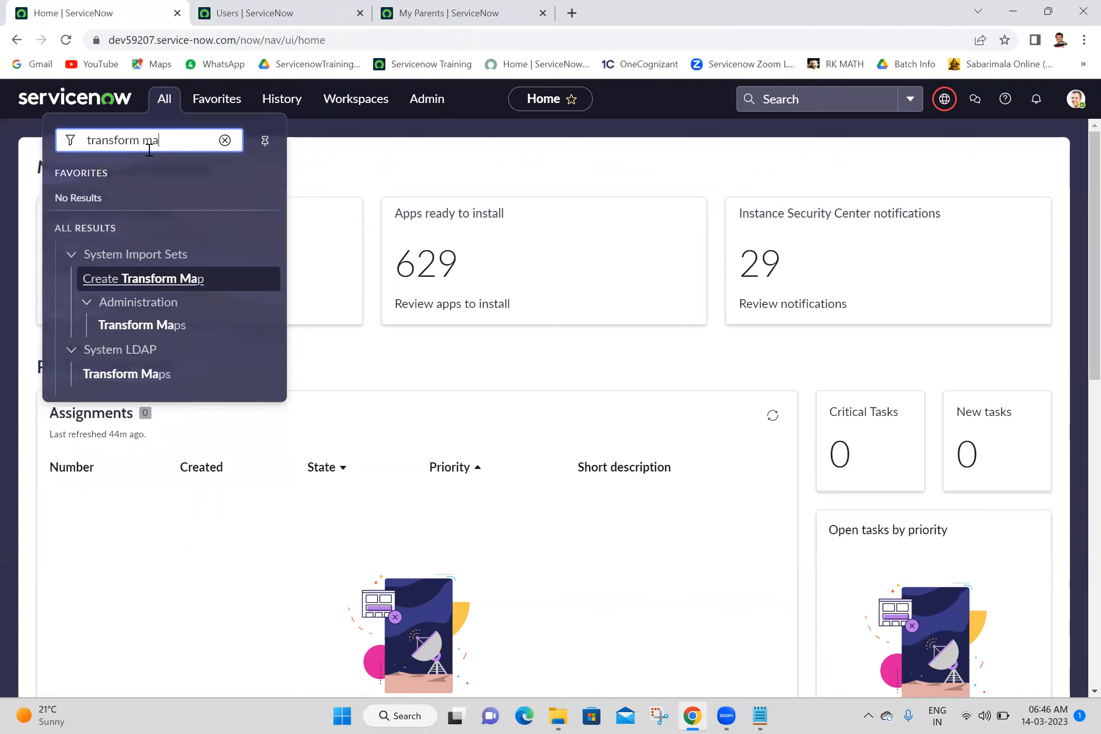
{"action": "middle_click", "coordinate": [124, 325]}
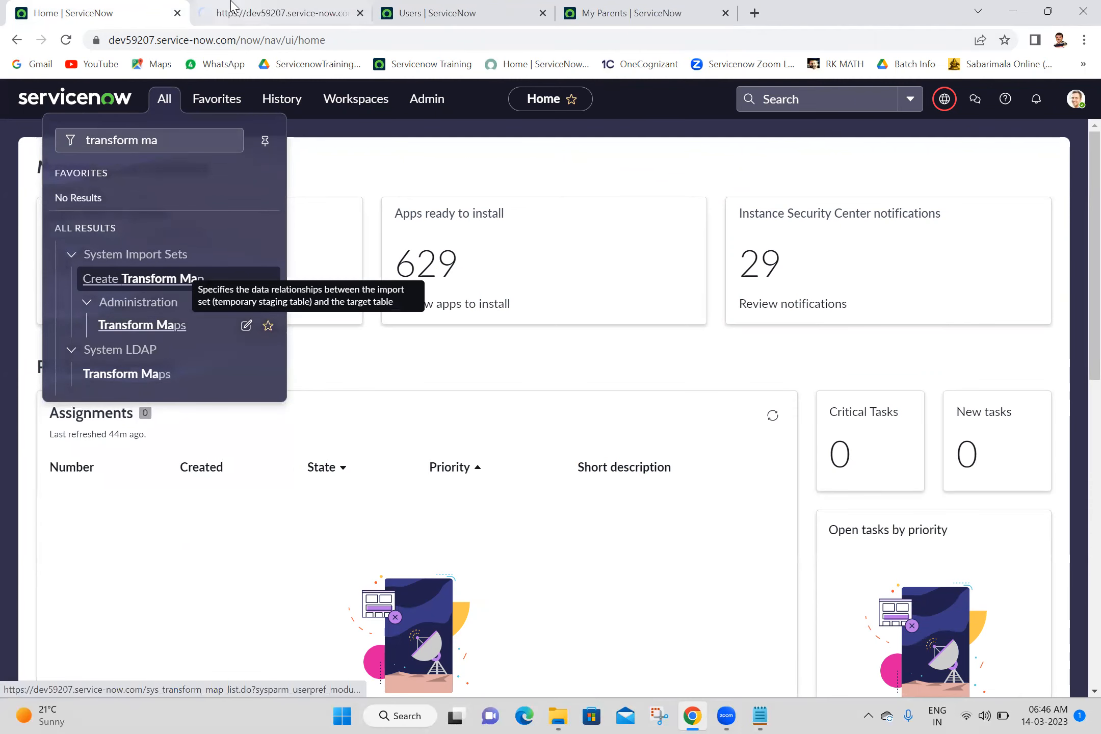
{"action": "left_click", "coordinate": [231, 4]}
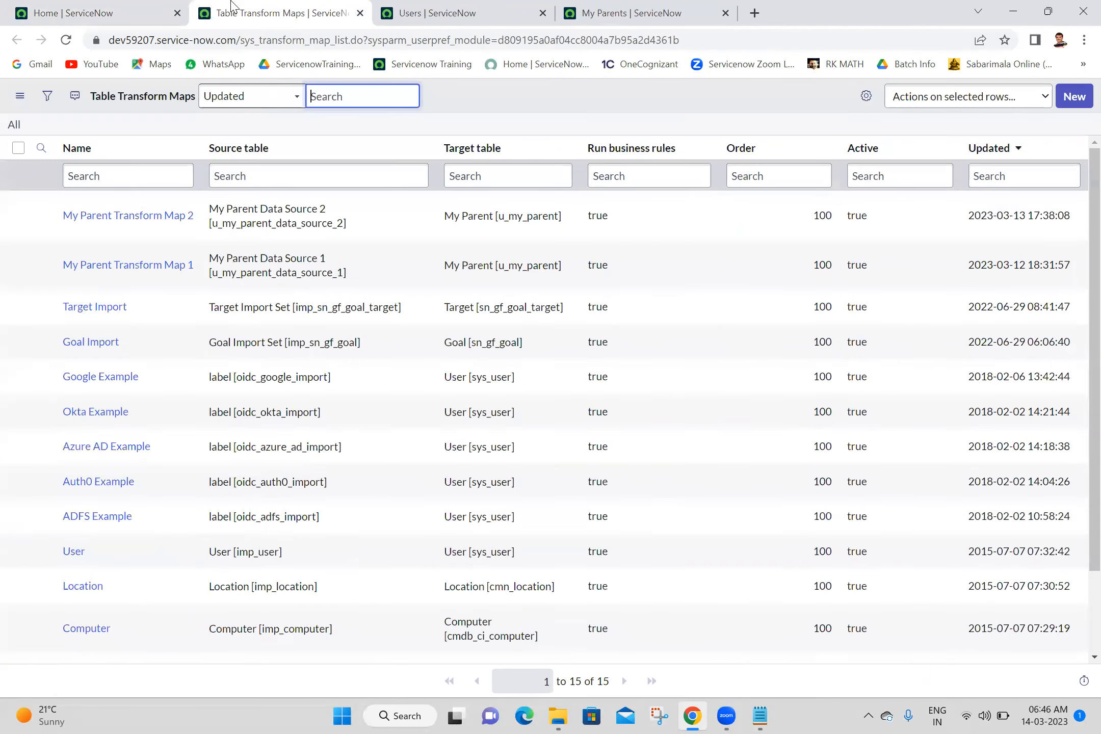
Open My Parent Transform Map 2 and create an index for the coalesced My Parent Name field, choosing not to be notified on completion
{"action": "left_click", "coordinate": [131, 219]}
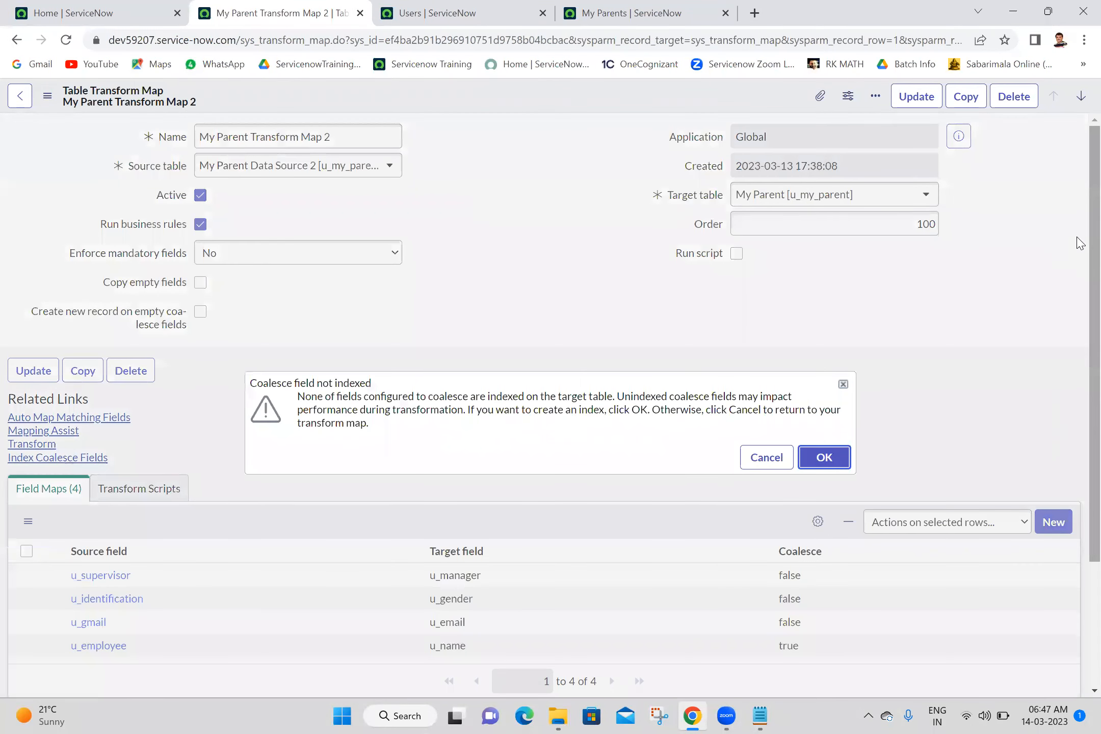
{"action": "left_click", "coordinate": [840, 459]}
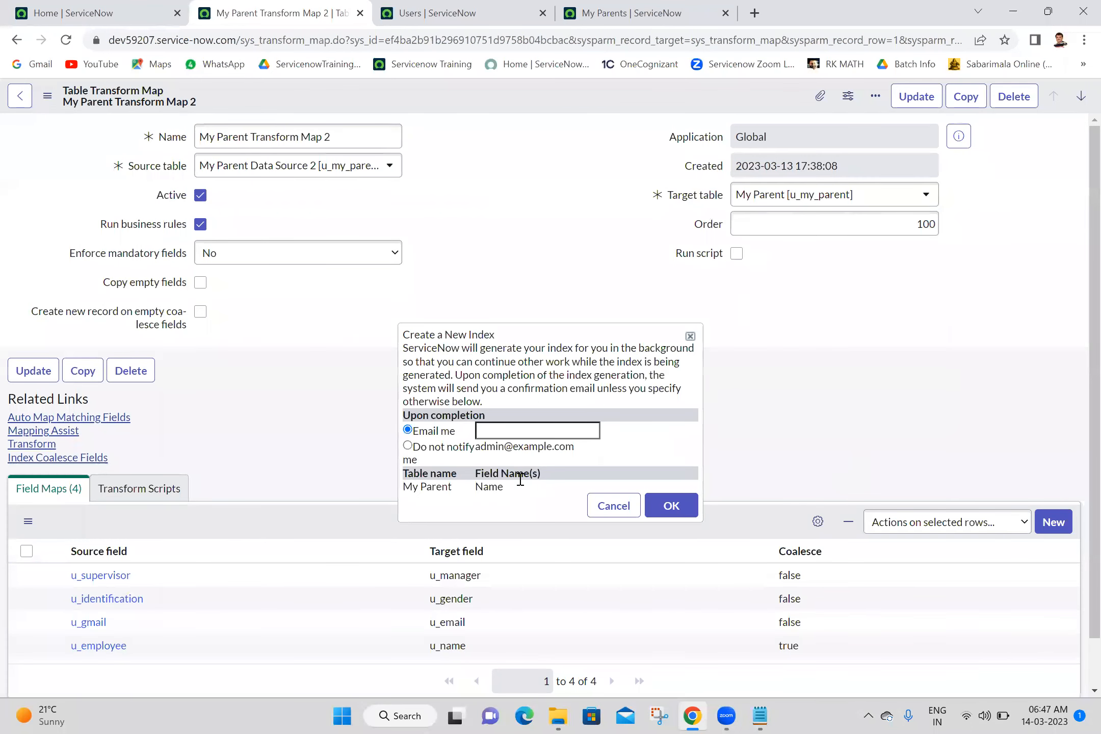
{"action": "left_click", "coordinate": [408, 445]}
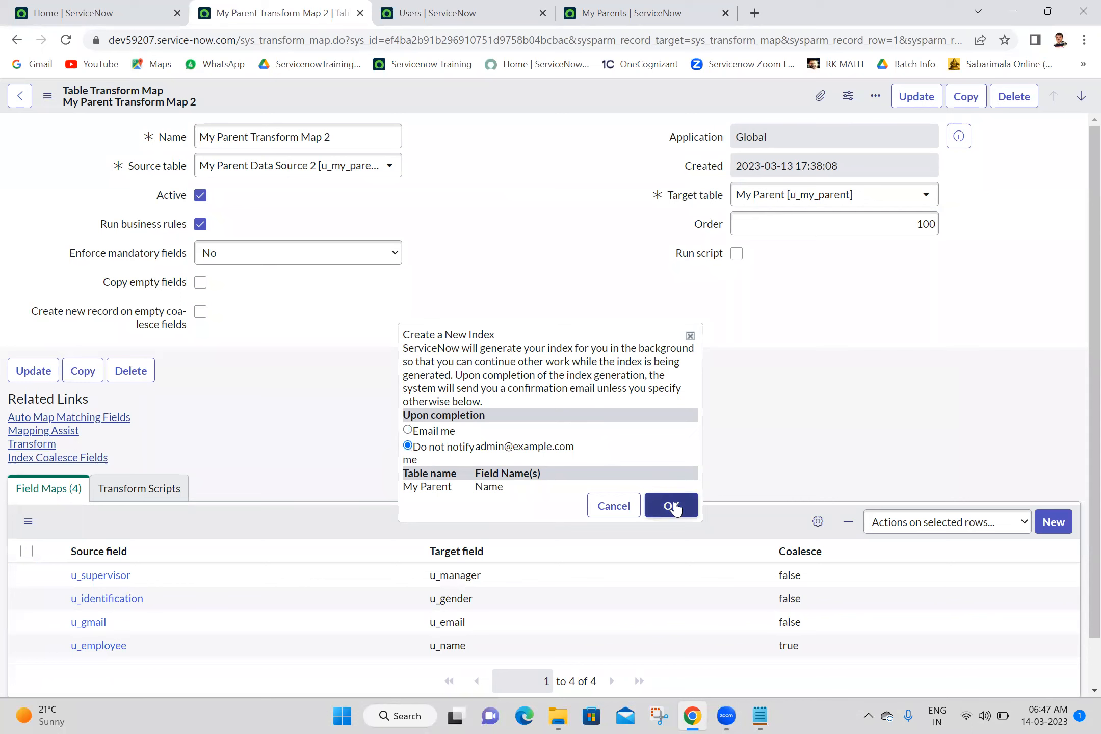
{"action": "left_click", "coordinate": [672, 507]}
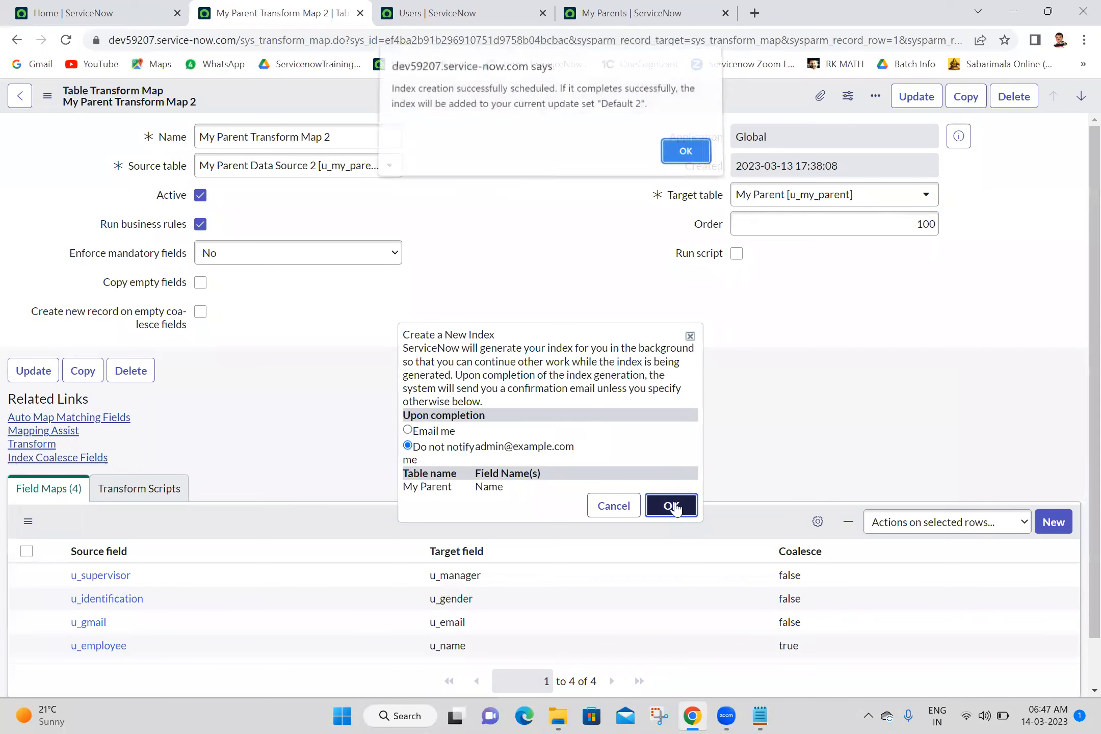
{"action": "left_click", "coordinate": [685, 157]}
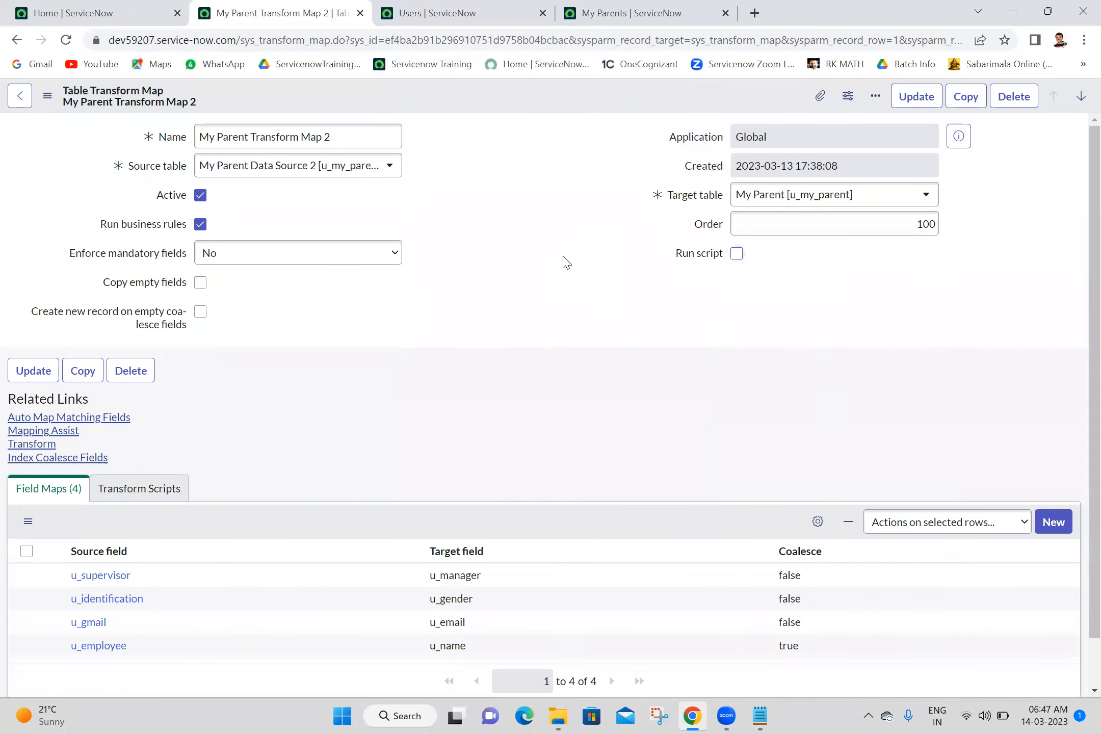
Open the u_supervisor field map record in a new browser tab and bring it up
{"action": "scroll", "coordinate": [1080, 443], "scroll_direction": "down", "scroll_amount": 1}
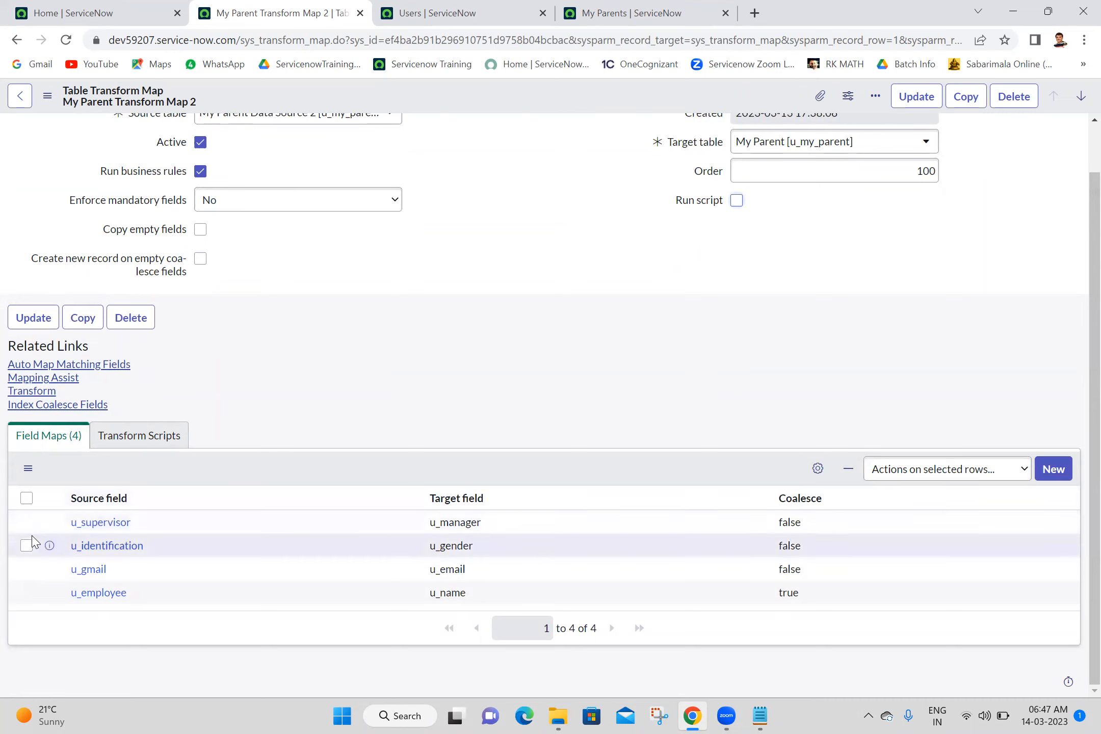
{"action": "left_click", "coordinate": [49, 525]}
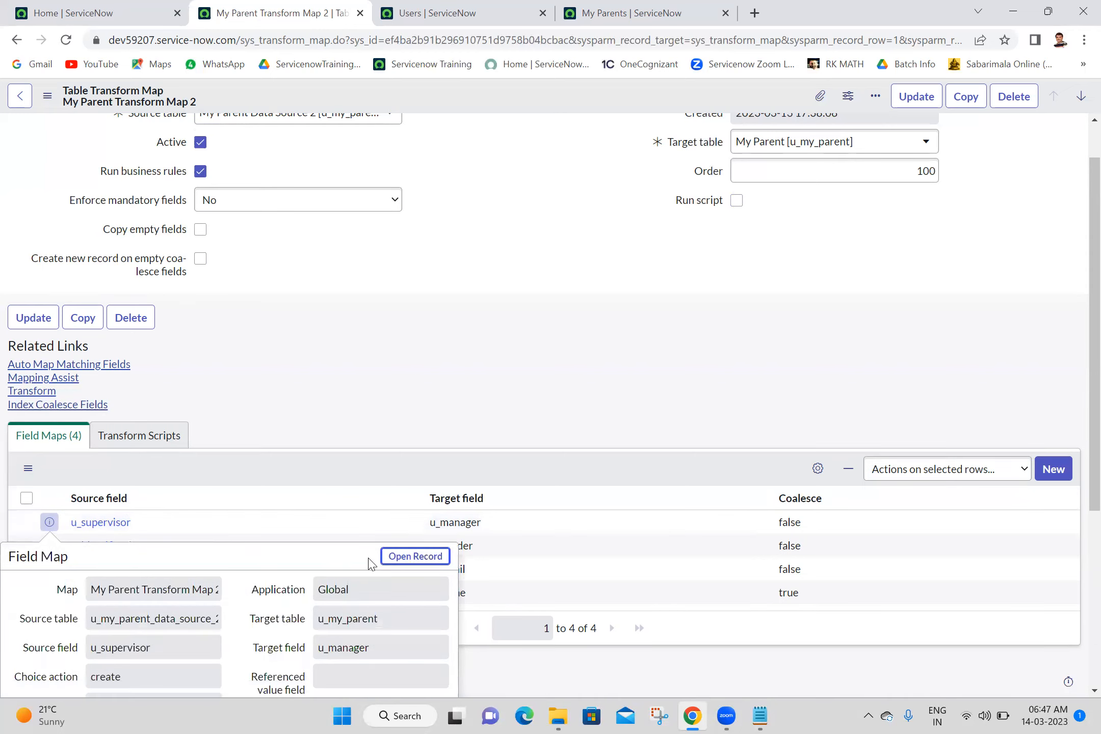
{"action": "middle_click", "coordinate": [403, 561]}
{"action": "left_click", "coordinate": [398, 5]}
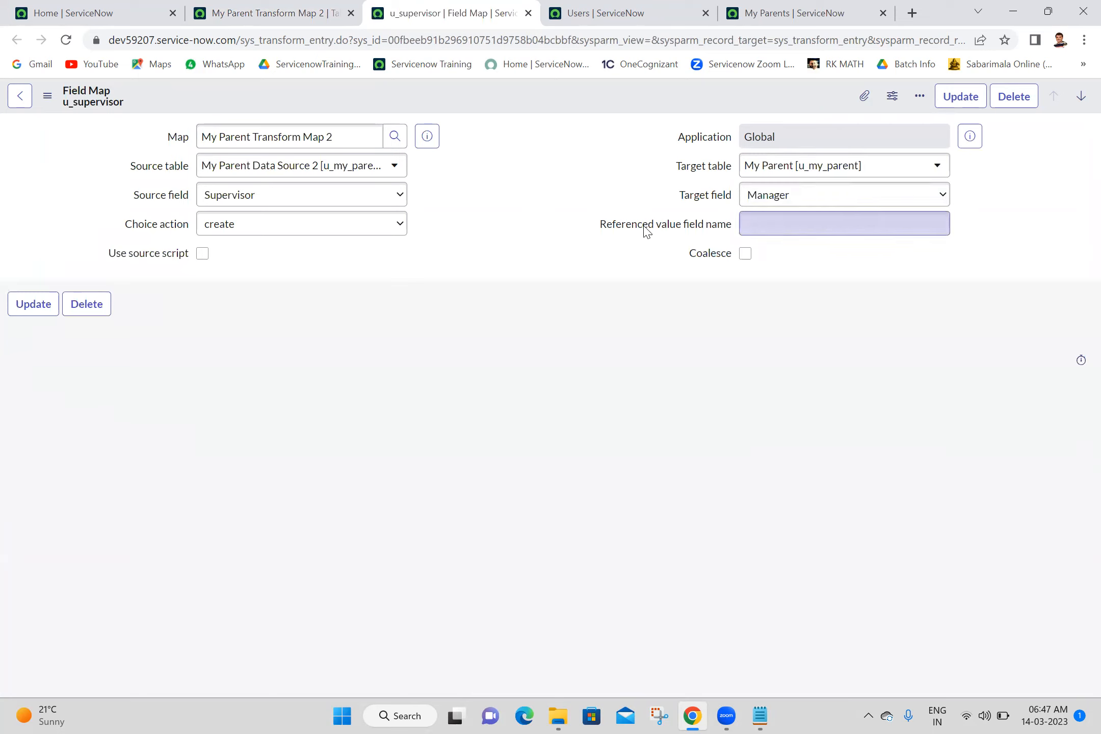
Check the Employee number column in the Users list, then set the supervisor field map's Referenced value field name to employee_number
{"action": "mouse_move", "coordinate": [646, 231]}
{"action": "left_click", "coordinate": [604, 13]}
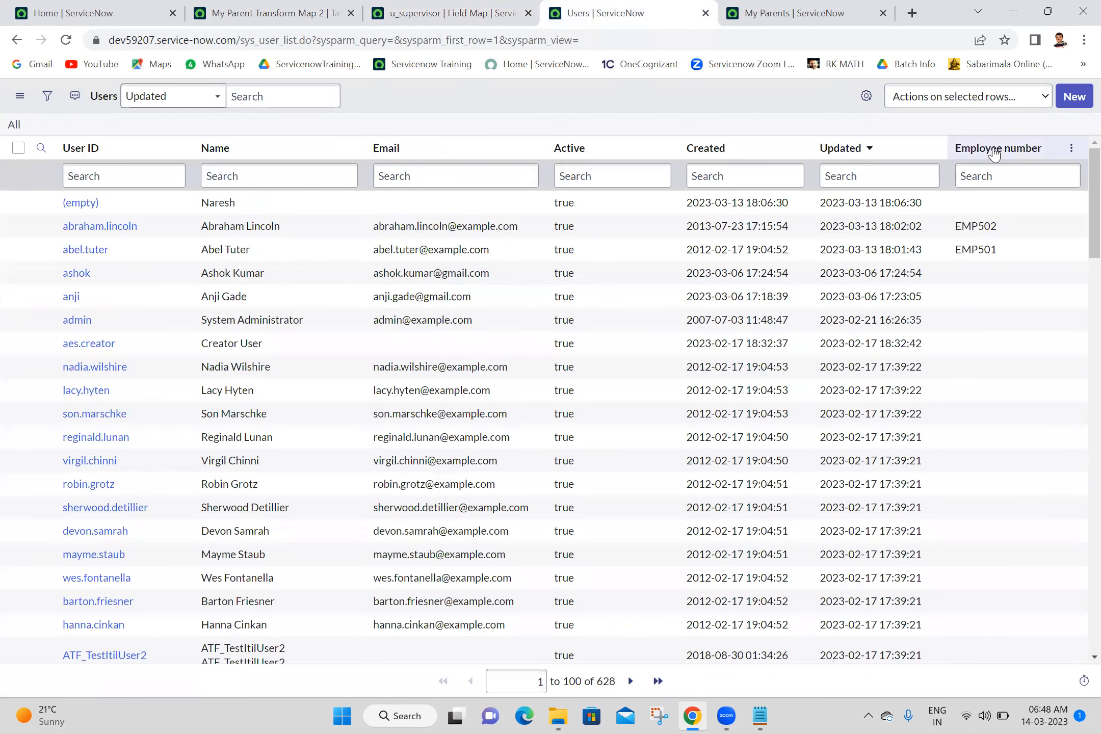
{"action": "left_click", "coordinate": [843, 9]}
{"action": "left_click", "coordinate": [595, 5]}
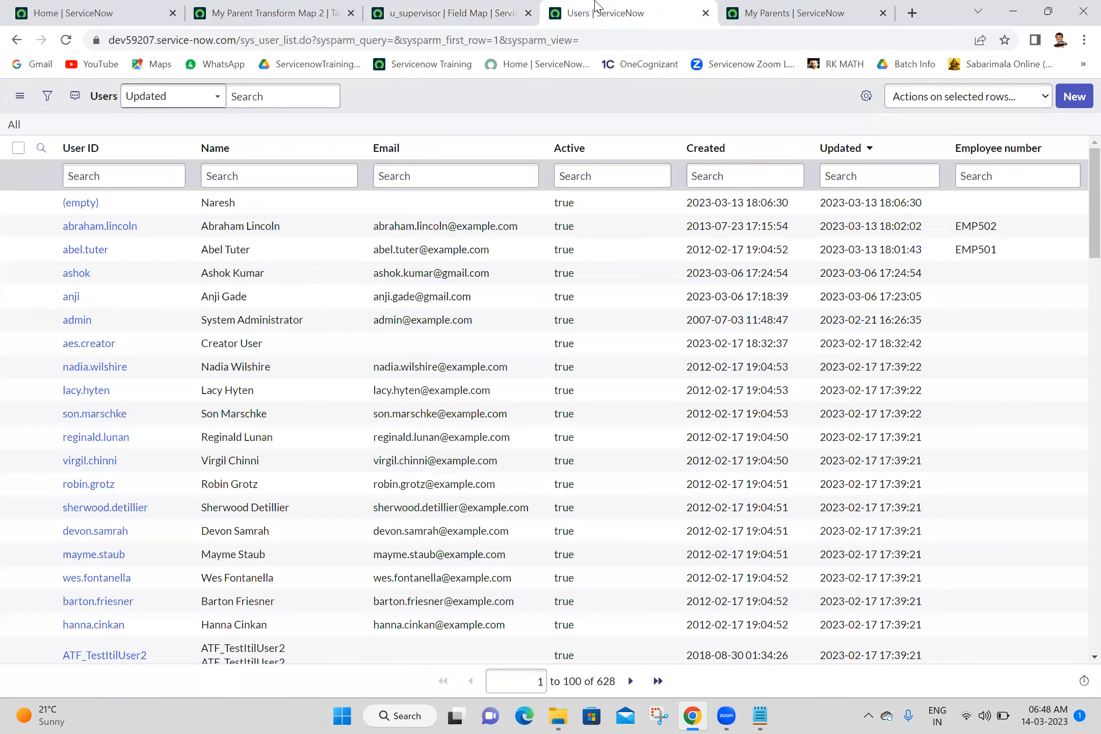
{"action": "left_click", "coordinate": [484, 10]}
{"action": "left_click", "coordinate": [769, 232]}
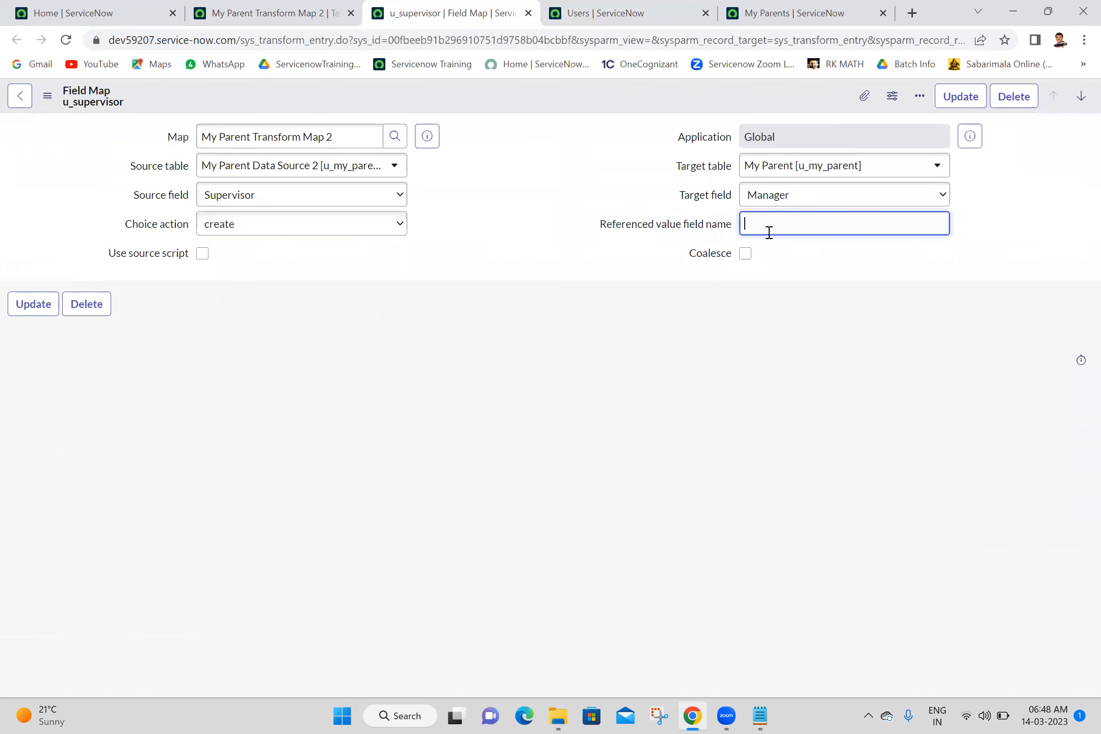
{"action": "type", "text": "employee_number"}
{"action": "left_click", "coordinate": [916, 280]}
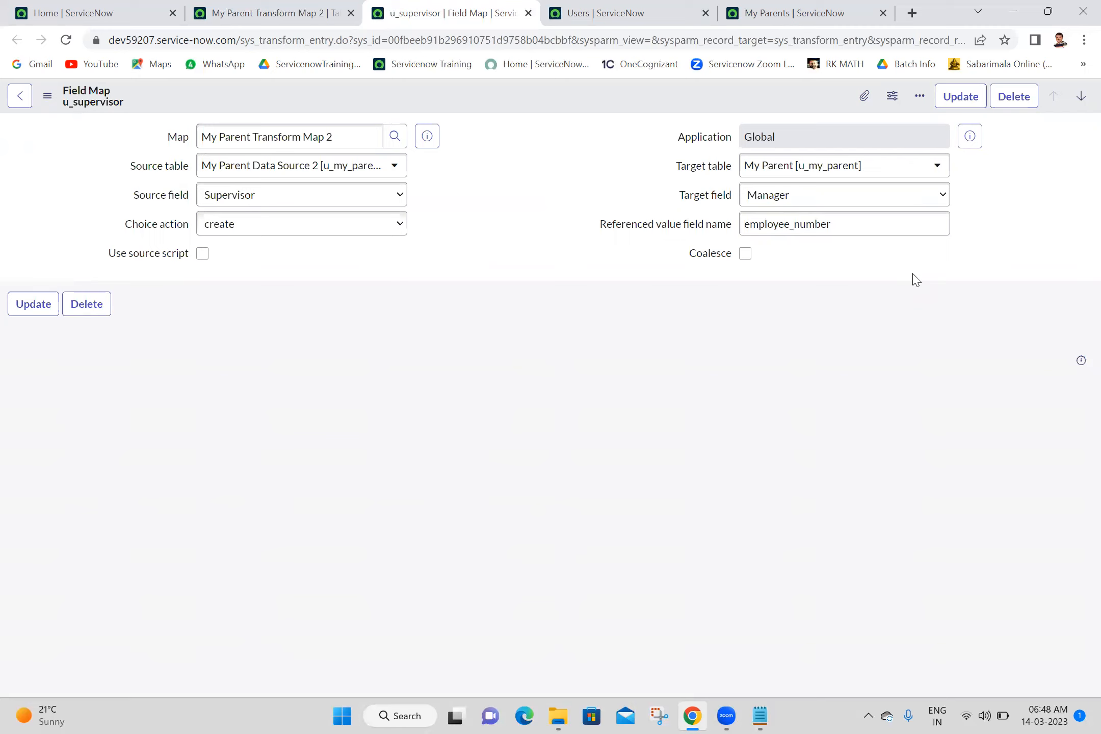
Switch to the Batch 18 notes in Notepad and add the heading "Referenced Value Field Name:" with a dashed underline
{"action": "mouse_move", "coordinate": [691, 224]}
{"action": "key", "text": "alt+Tab"}
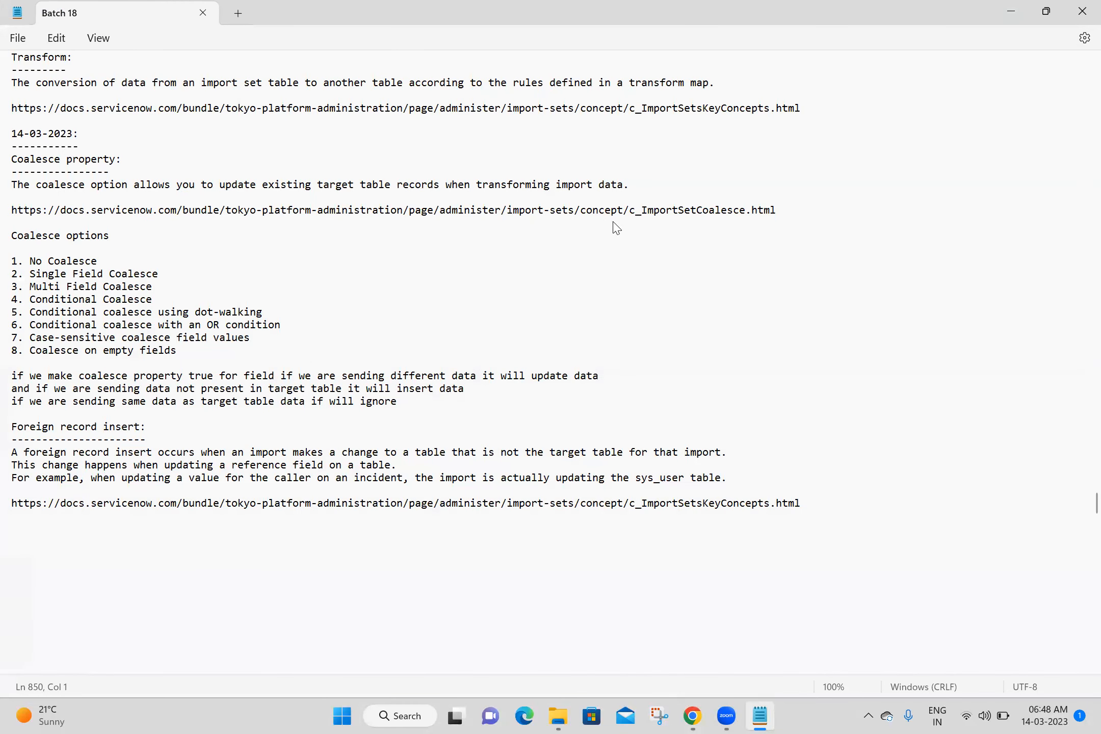
{"action": "key", "text": "alt+Tab"}
{"action": "left_click", "coordinate": [732, 227]}
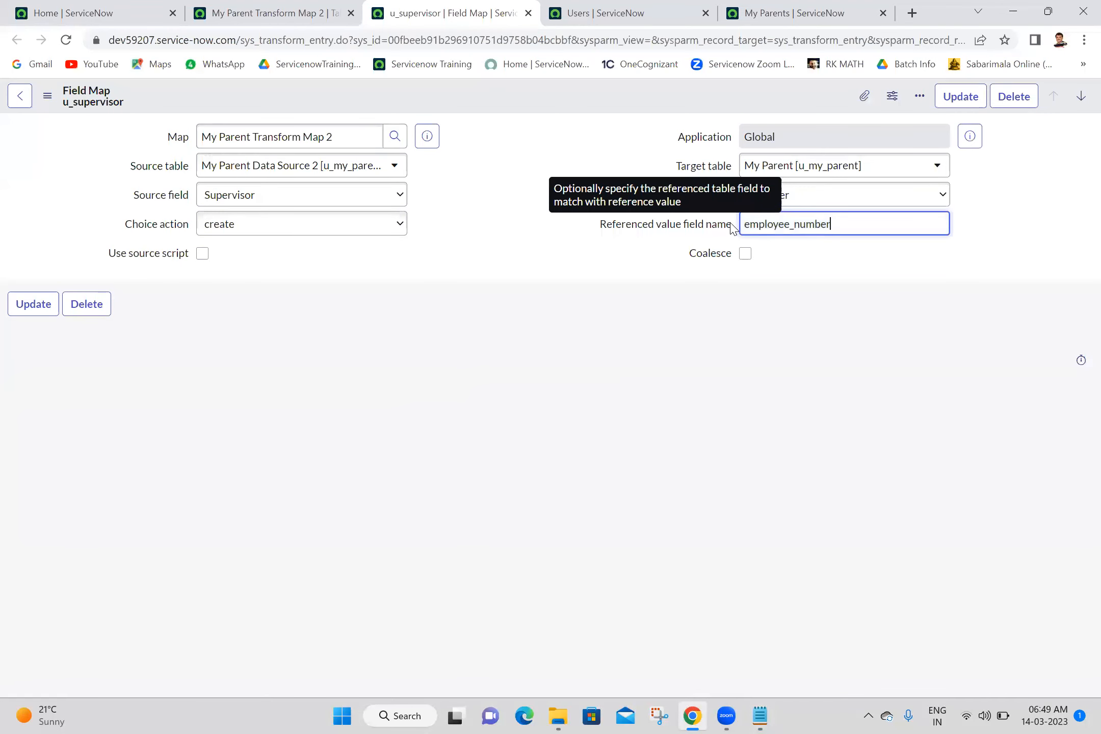
{"action": "left_click", "coordinate": [704, 224]}
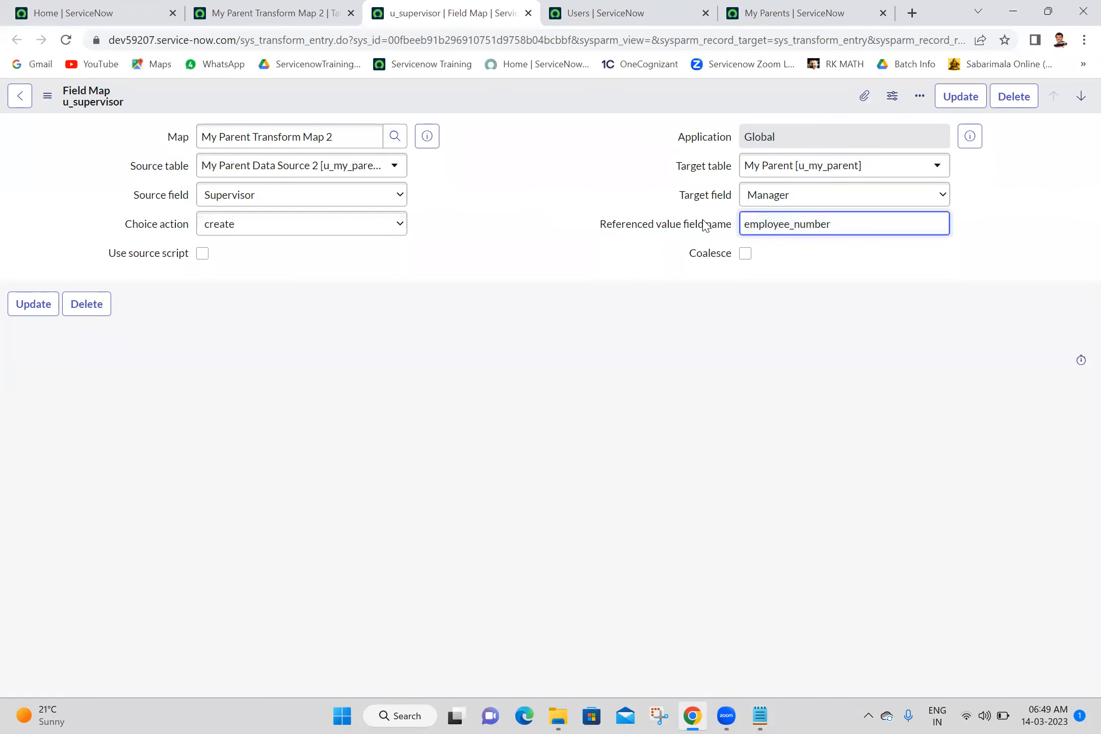
{"action": "left_click", "coordinate": [777, 716]}
{"action": "type", "text": "Re"}
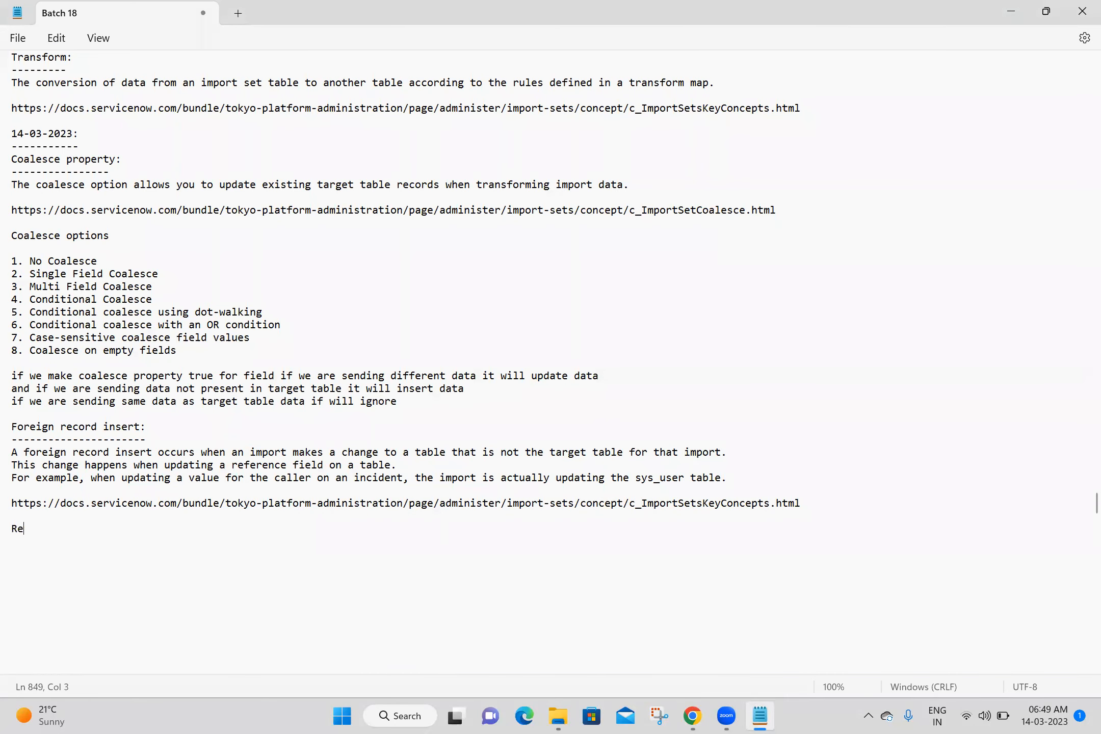
{"action": "type", "text": "ferenced Value Field Name:"}
{"action": "key", "text": "Return"}
{"action": "type", "text": "-----------------------------"}
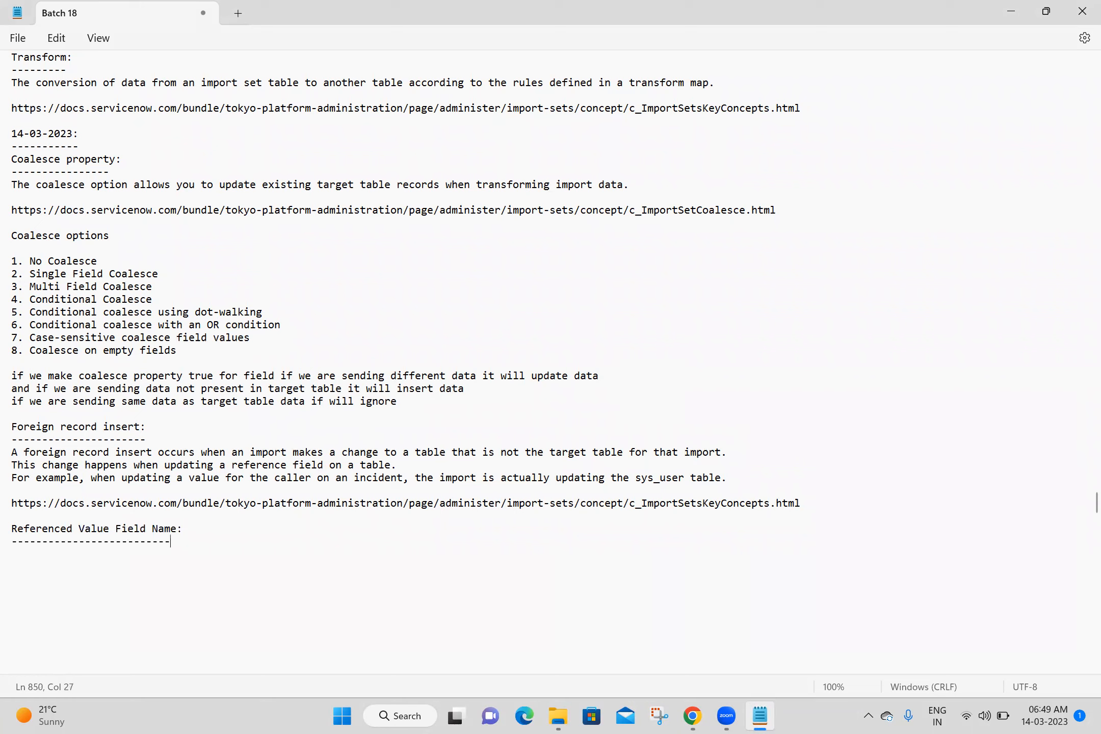
Below it, write "In Reference Fields if we are getting different data then name we have provide reference Value Field Backend name"
{"action": "key", "text": "Return"}
{"action": "type", "text": "In Reference Fields "}
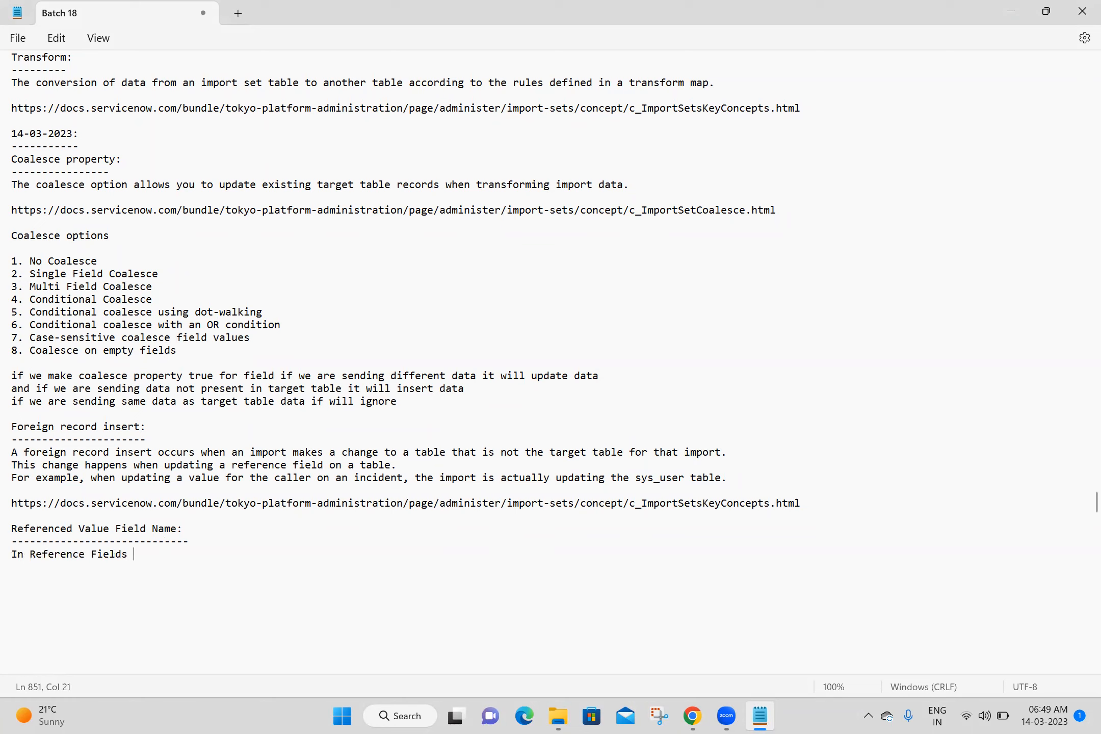
{"action": "type", "text": "if we are getting different data then "}
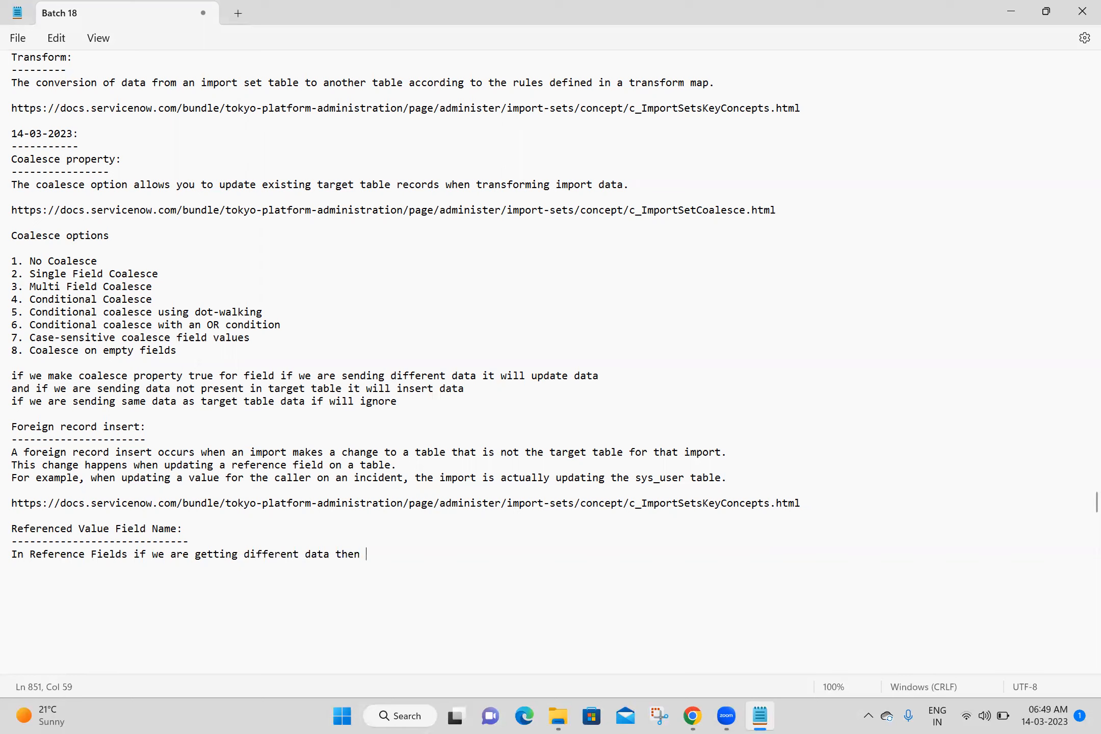
{"action": "type", "text": "name "}
{"action": "type", "text": "we have "}
{"action": "type", "text": "provide "}
{"action": "type", "text": "ref"}
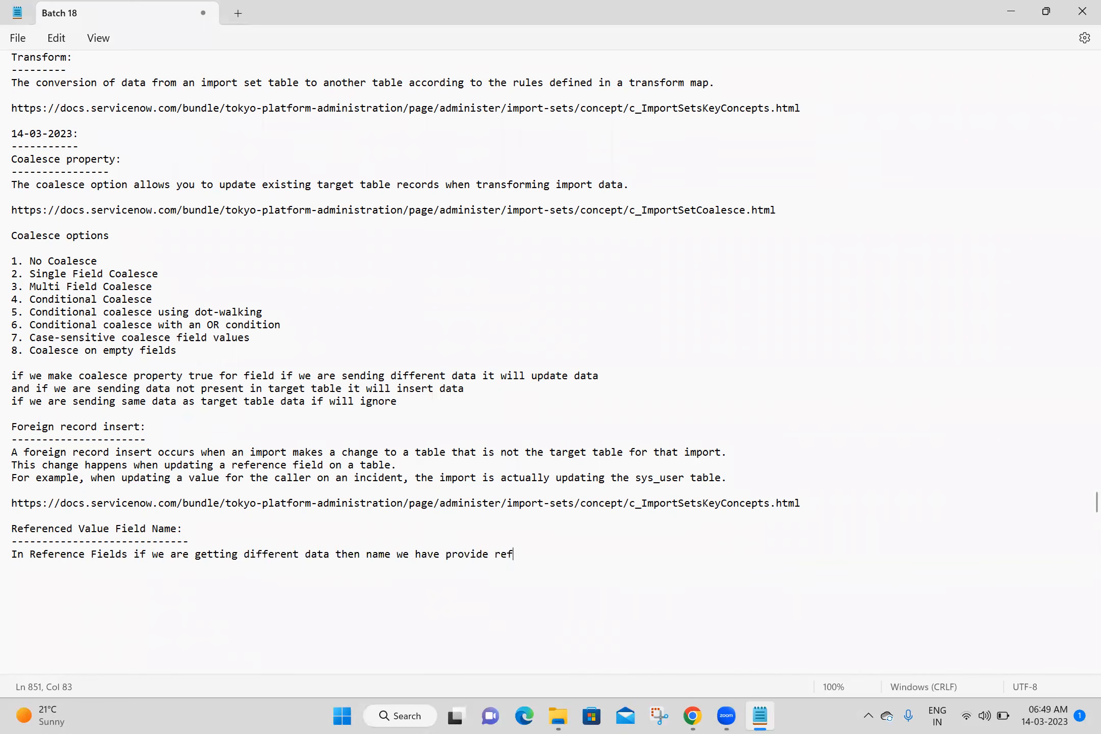
{"action": "type", "text": "erence Value Field Backend name"}
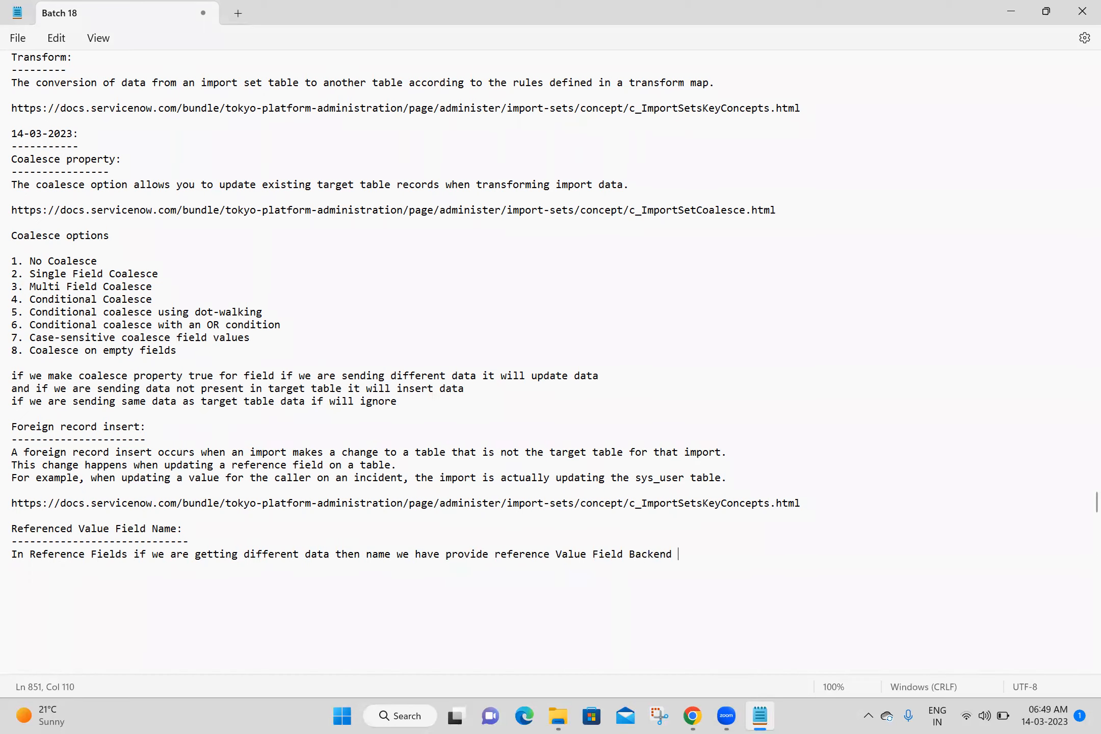
{"action": "key", "text": "Return"}
{"action": "key", "text": "Return"}
Delete the dashed underline beneath the "Referenced Value Field Name:" heading
{"action": "left_click", "coordinate": [190, 528]}
{"action": "left_click", "coordinate": [197, 538]}
{"action": "key", "text": "BackSpace"}
{"action": "key", "text": "BackSpace"}
{"action": "key", "text": "BackSpace"}
{"action": "key", "text": "BackSpace"}
{"action": "key", "text": "BackSpace"}
{"action": "key", "text": "BackSpace"}
{"action": "key", "text": "BackSpace"}
{"action": "key", "text": "BackSpace"}
{"action": "key", "text": "BackSpace"}
{"action": "key", "text": "BackSpace"}
{"action": "key", "text": "BackSpace"}
{"action": "key", "text": "BackSpace"}
{"action": "key", "text": "BackSpace"}
{"action": "key", "text": "BackSpace"}
{"action": "key", "text": "BackSpace"}
{"action": "key", "text": "BackSpace"}
{"action": "key", "text": "BackSpace"}
{"action": "key", "text": "BackSpace"}
{"action": "key", "text": "BackSpace"}
{"action": "key", "text": "BackSpace"}
{"action": "key", "text": "BackSpace"}
{"action": "key", "text": "BackSpace"}
{"action": "key", "text": "BackSpace"}
Add the line "for example manager field we are getting as employee number instead of name" at the end of the notes
{"action": "left_click", "coordinate": [108, 581]}
{"action": "type", "text": "for example "}
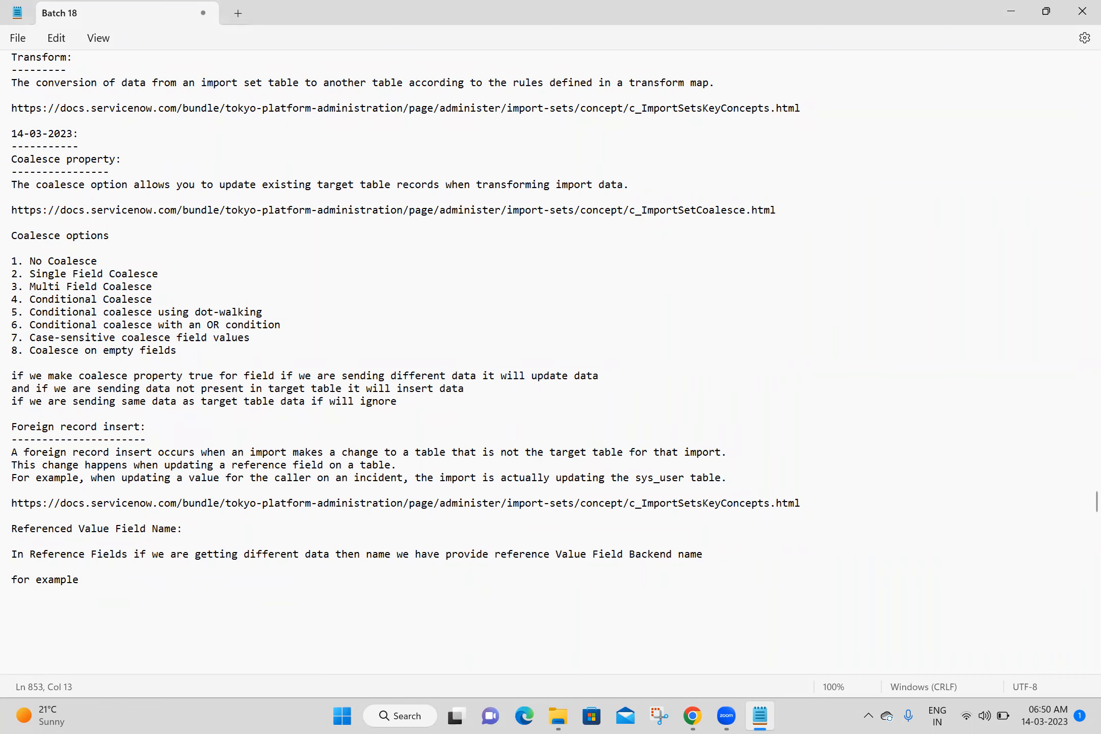
{"action": "type", "text": "manager field we are g"}
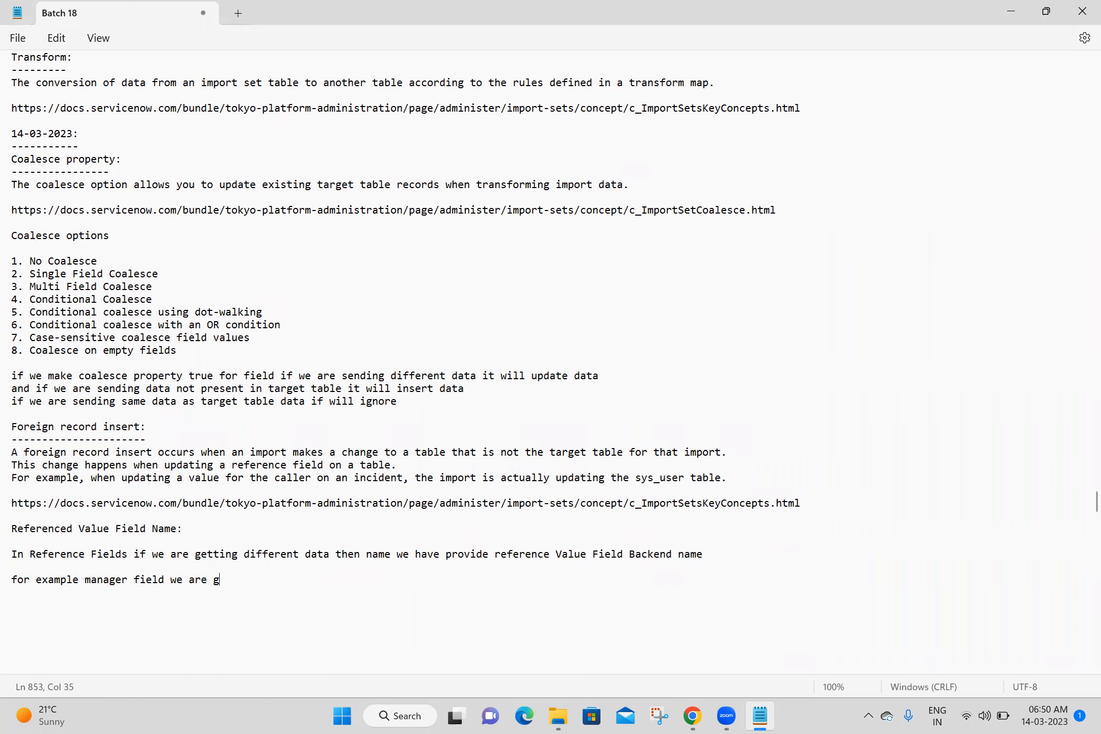
{"action": "type", "text": "etting as employee nu"}
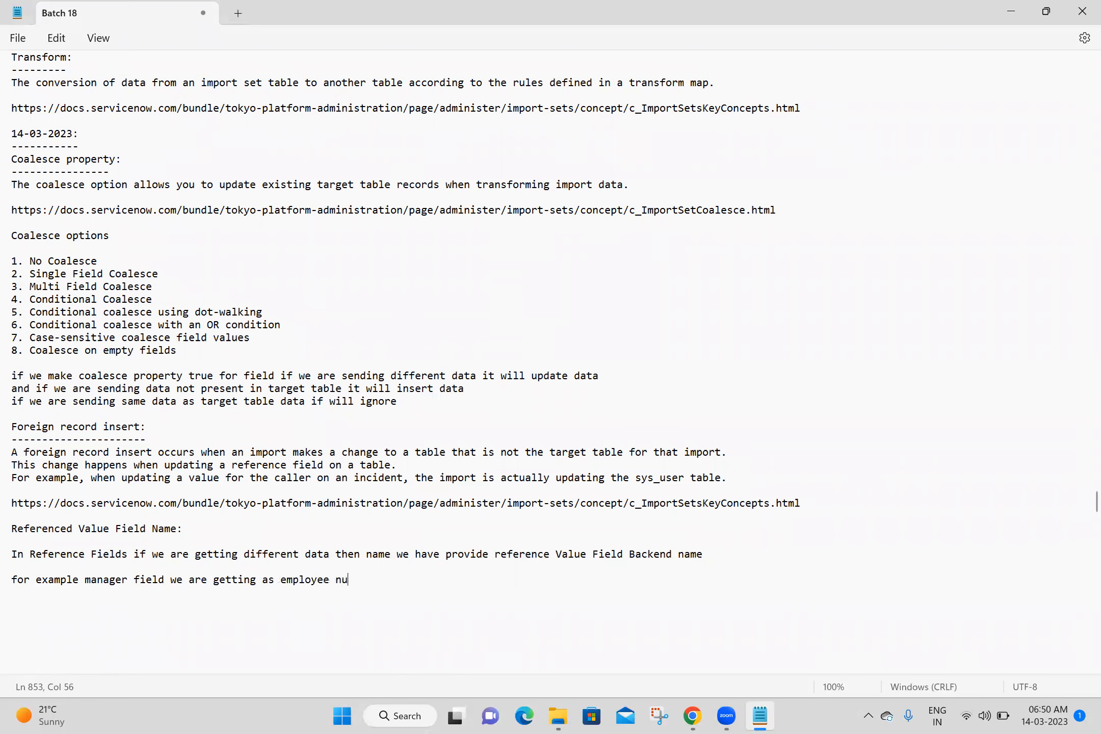
{"action": "type", "text": "mber instead of name"}
Add the line "in Referenced Value Field Name we have to provide employee name backend filed name", reusing the heading text
{"action": "key", "text": "Return"}
{"action": "key", "text": "Return"}
{"action": "type", "text": "in"}
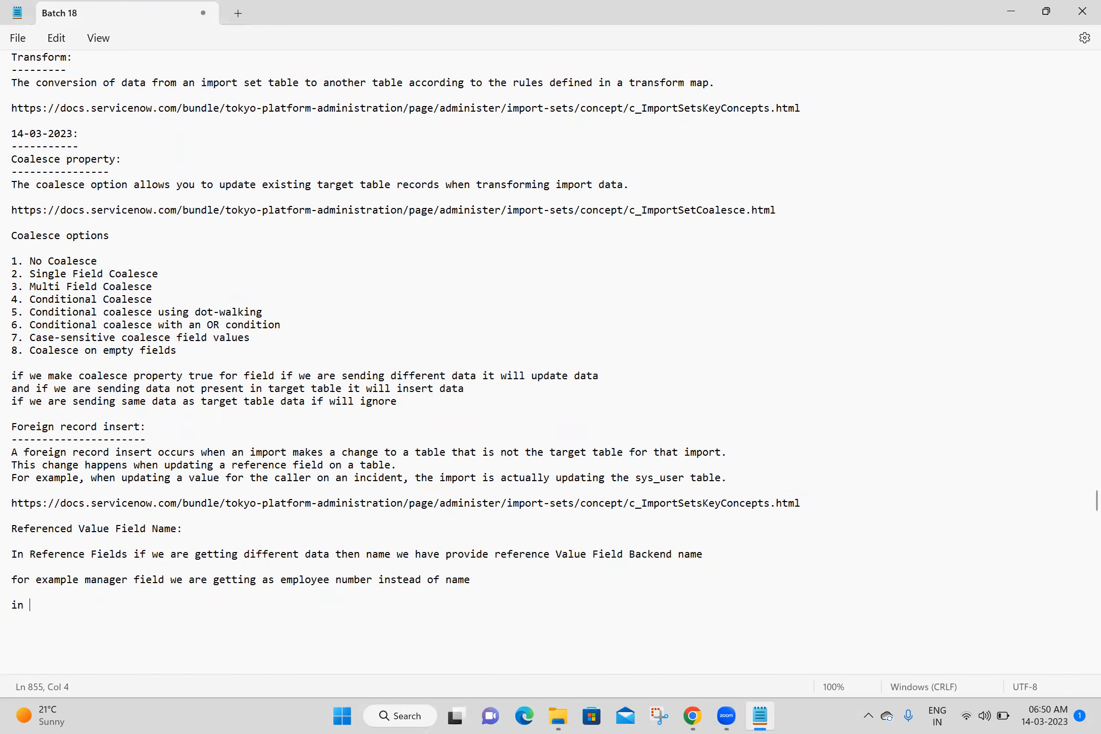
{"action": "left_click_drag", "start_coordinate": [14, 528], "coordinate": [177, 528]}
{"action": "key", "text": "ctrl+c"}
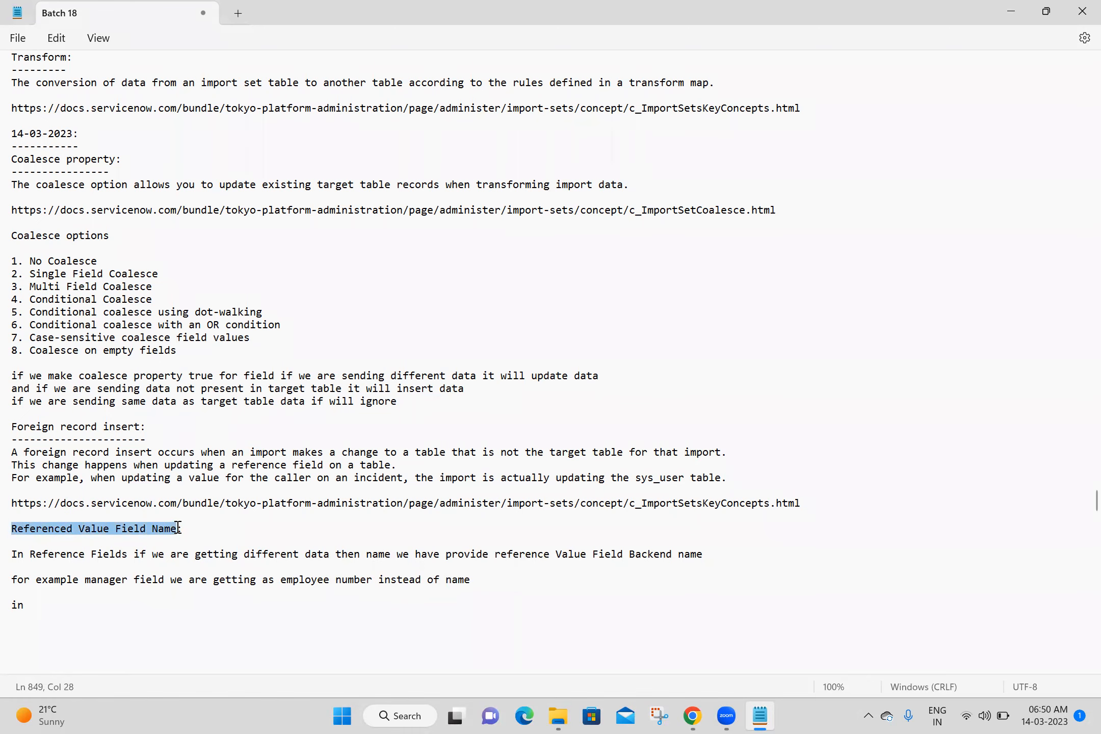
{"action": "left_click", "coordinate": [93, 602]}
{"action": "key", "text": "ctrl+v"}
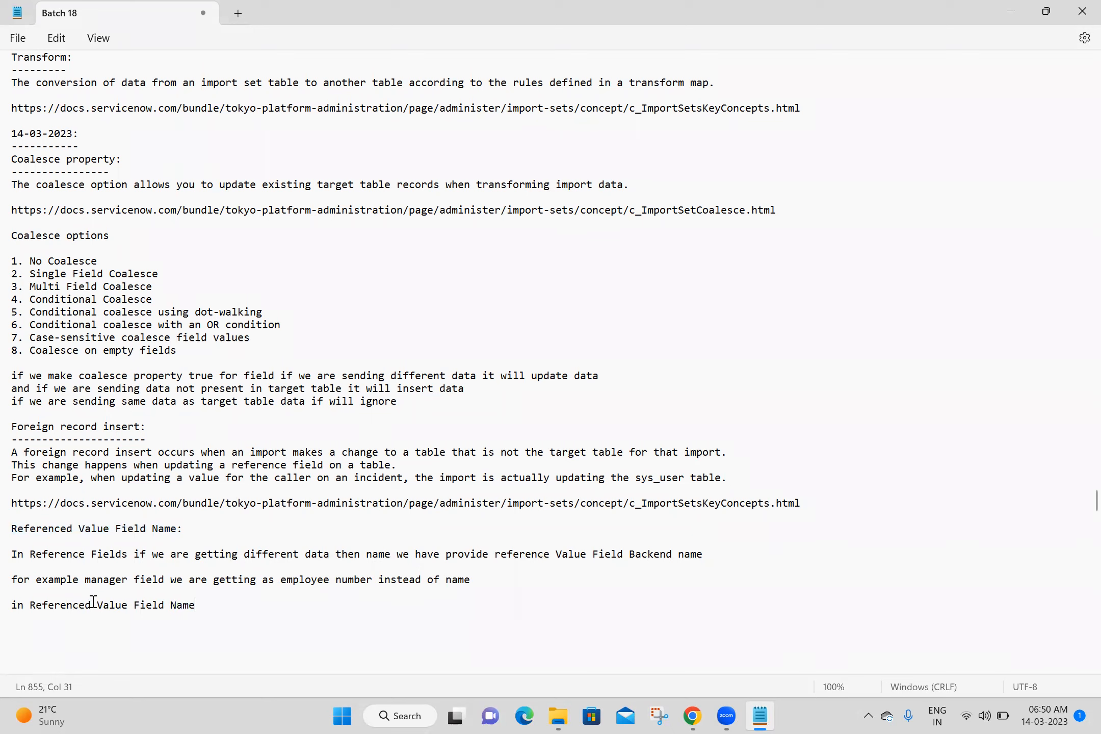
{"action": "type", "text": "we have to provide employee nam,e"}
{"action": "key", "text": "BackSpace"}
{"action": "key", "text": "BackSpace"}
{"action": "key", "text": "BackSpace"}
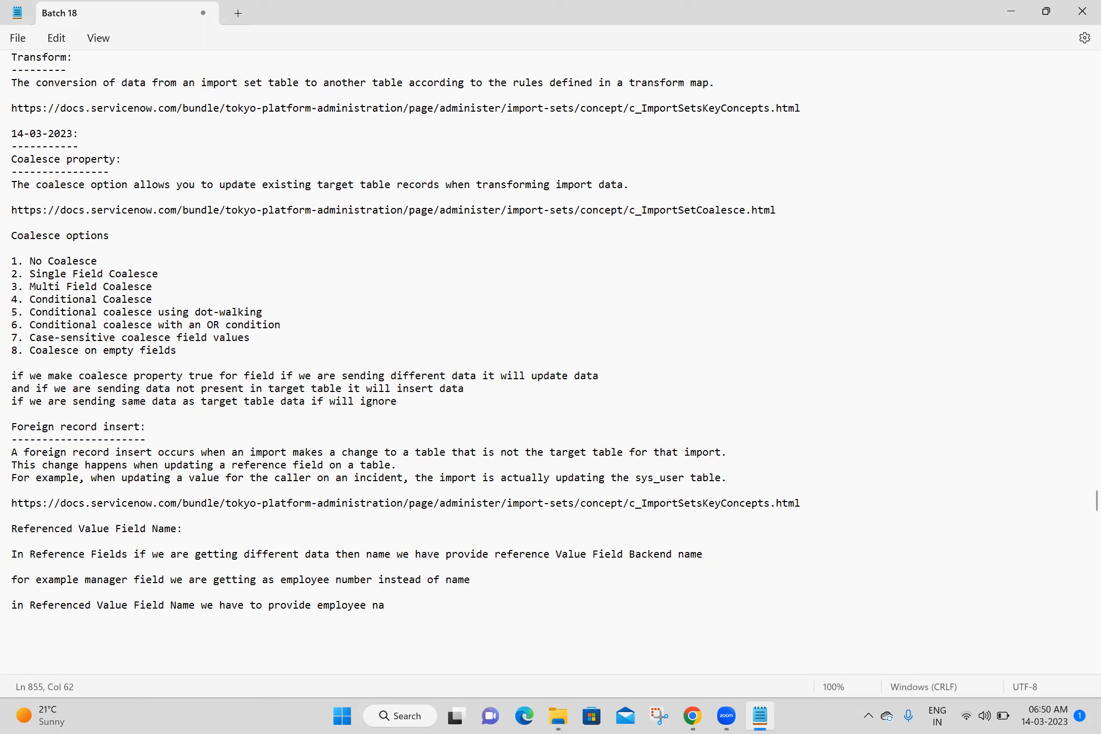
{"action": "type", "text": "me backend filed name"}
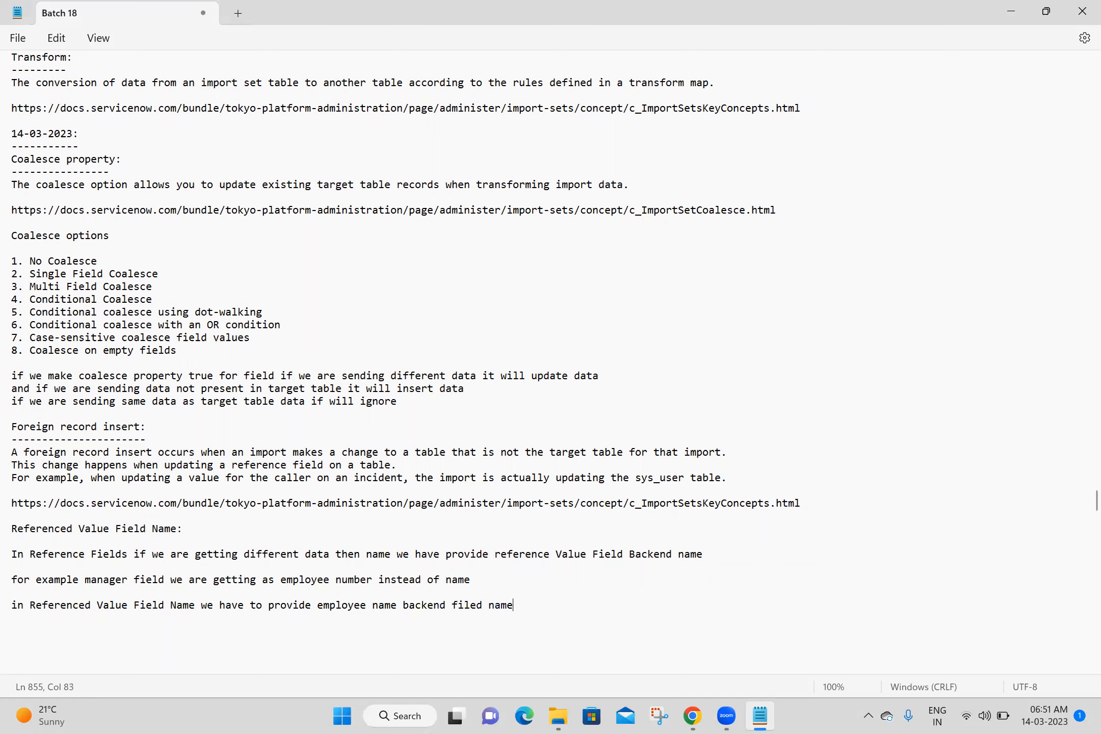
Save the Batch 18 notes and add blank lines after the last sentence
{"action": "key", "text": "ctrl+s"}
{"action": "key", "text": "Return"}
{"action": "key", "text": "Return"}
{"action": "key", "text": "Return"}
{"action": "key", "text": "Return"}
{"action": "key", "text": "Return"}
{"action": "key", "text": "Return"}
{"action": "key", "text": "Return"}
{"action": "key", "text": "Return"}
{"action": "key", "text": "Return"}
{"action": "key", "text": "Return"}
{"action": "key", "text": "Return"}
{"action": "key", "text": "Return"}
{"action": "key", "text": "Return"}
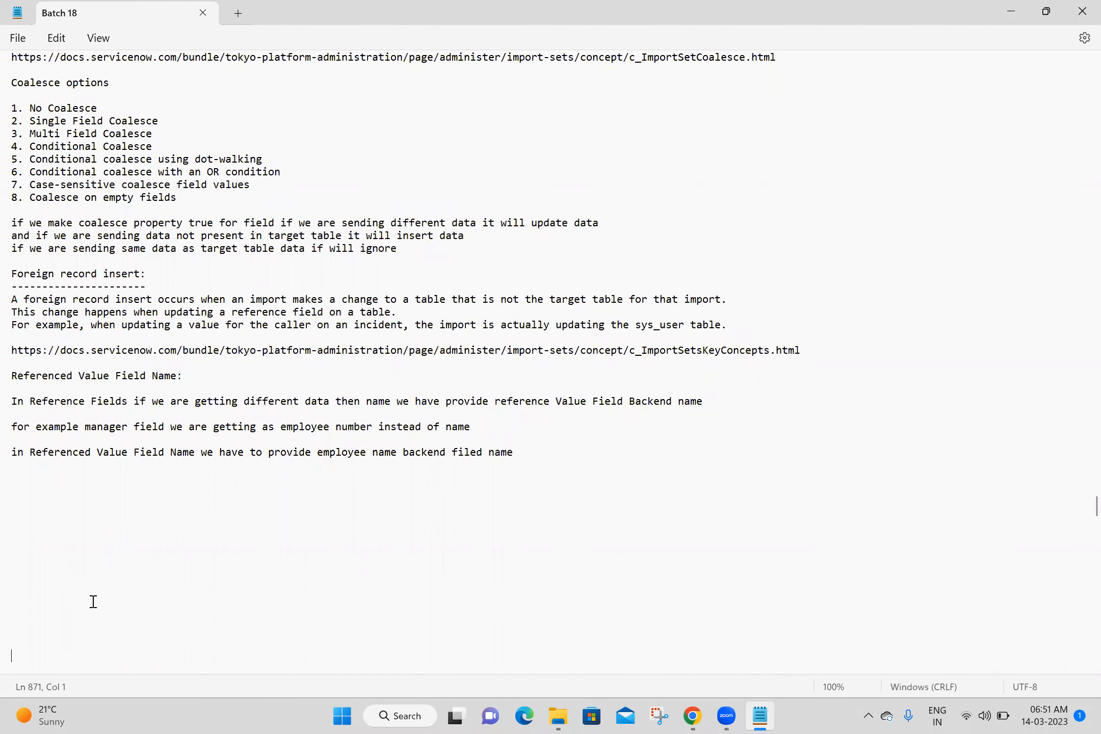
{"action": "left_click", "coordinate": [132, 545]}
Switch back to ServiceNow in Chrome and save the u_supervisor field map
{"action": "left_click", "coordinate": [693, 712]}
{"action": "right_click", "coordinate": [598, 94]}
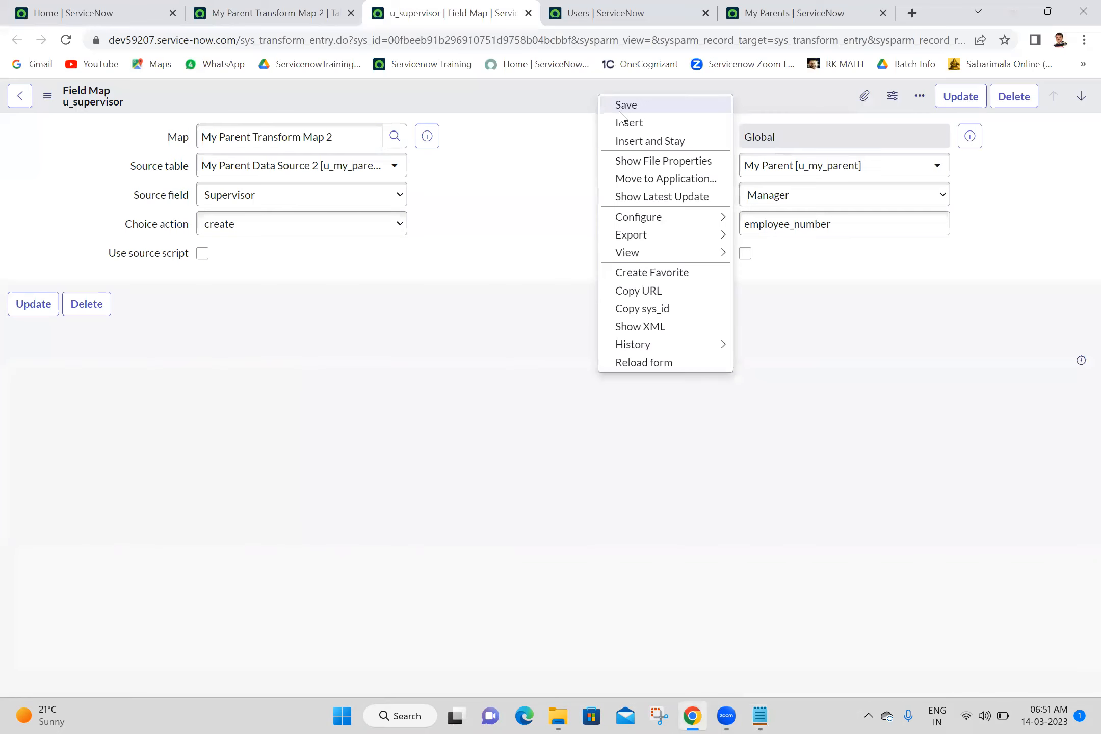
{"action": "left_click", "coordinate": [620, 108]}
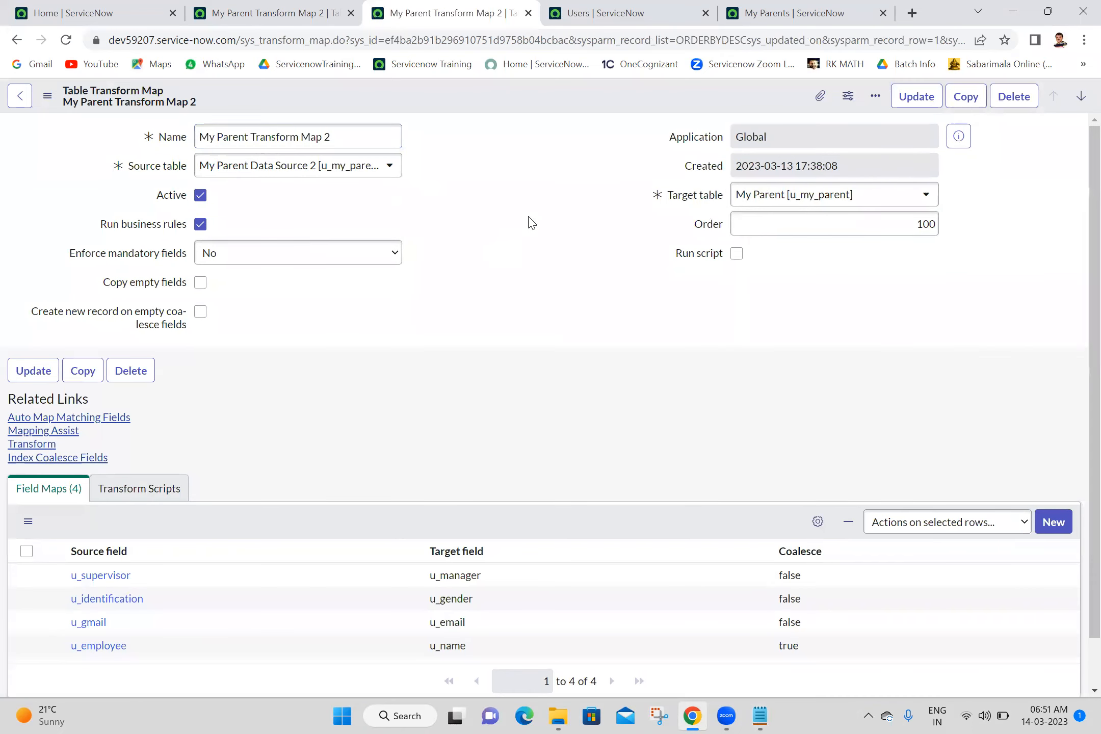
Transform import set ISET0010009 with My Parent Transform Map 2 and open its transform history in a new tab
{"action": "left_click", "coordinate": [51, 449]}
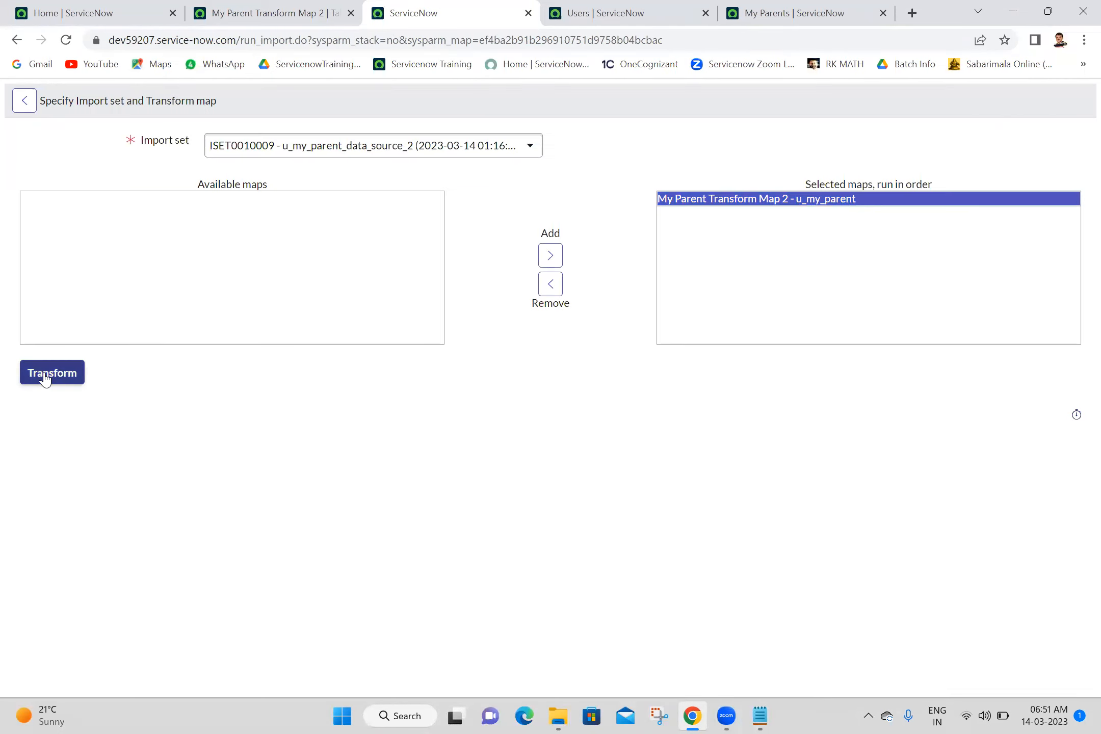
{"action": "left_click", "coordinate": [44, 377]}
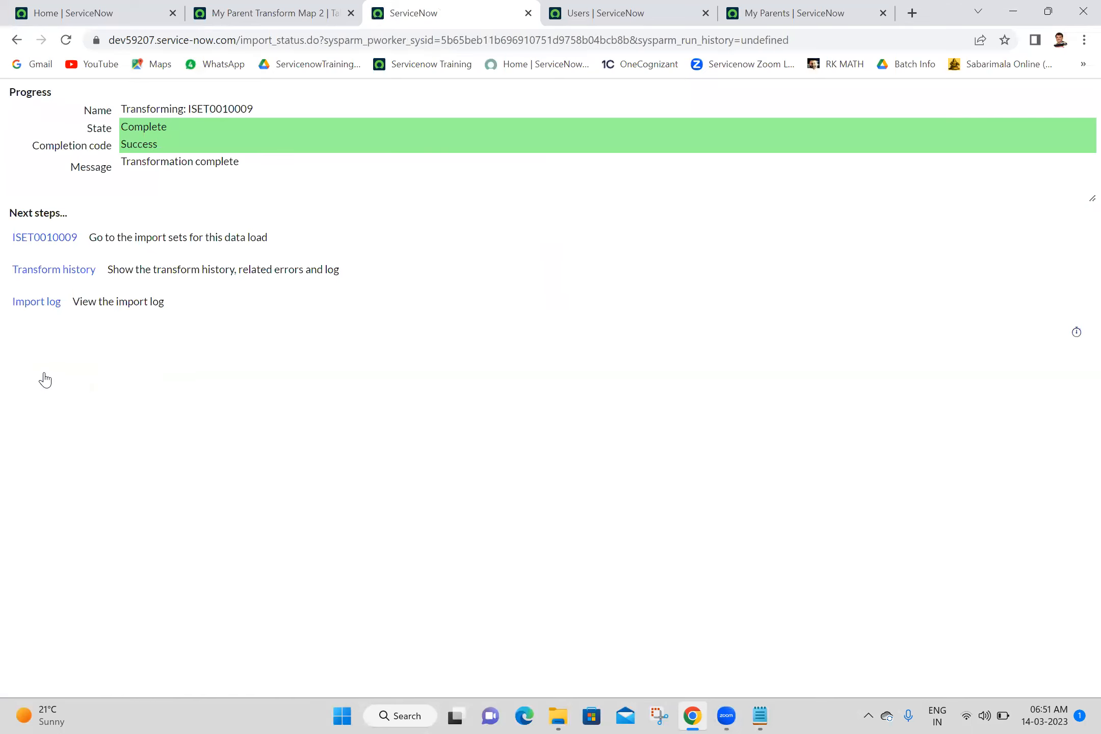
{"action": "left_click", "coordinate": [77, 279], "text": "ctrl"}
{"action": "left_click", "coordinate": [482, 7]}
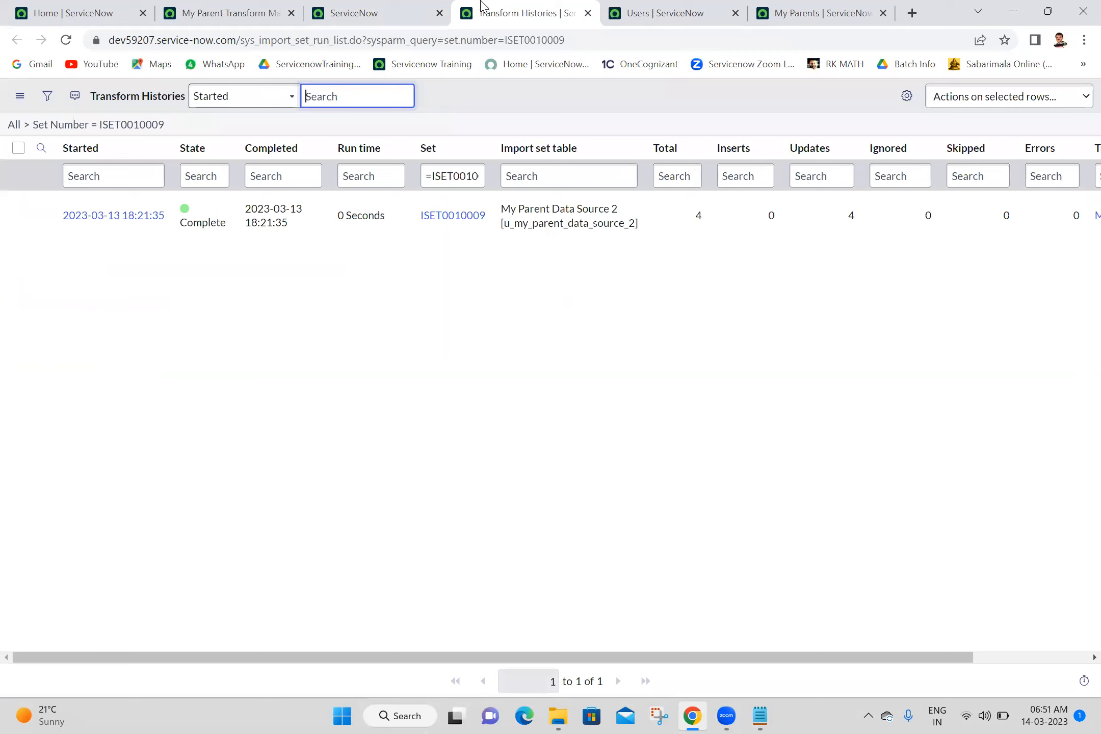
Check the managers of the four My Parents records, and compare them with the employee numbers in the reloaded Users list
{"action": "left_click", "coordinate": [768, 7]}
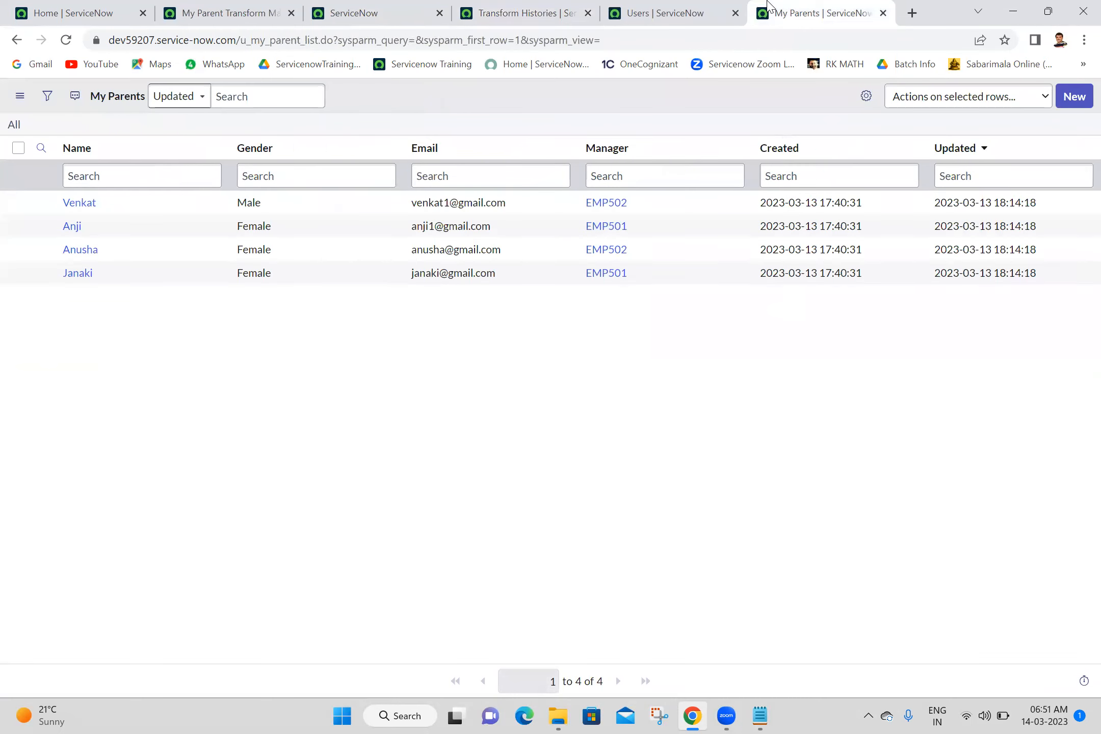
{"action": "left_click", "coordinate": [89, 65]}
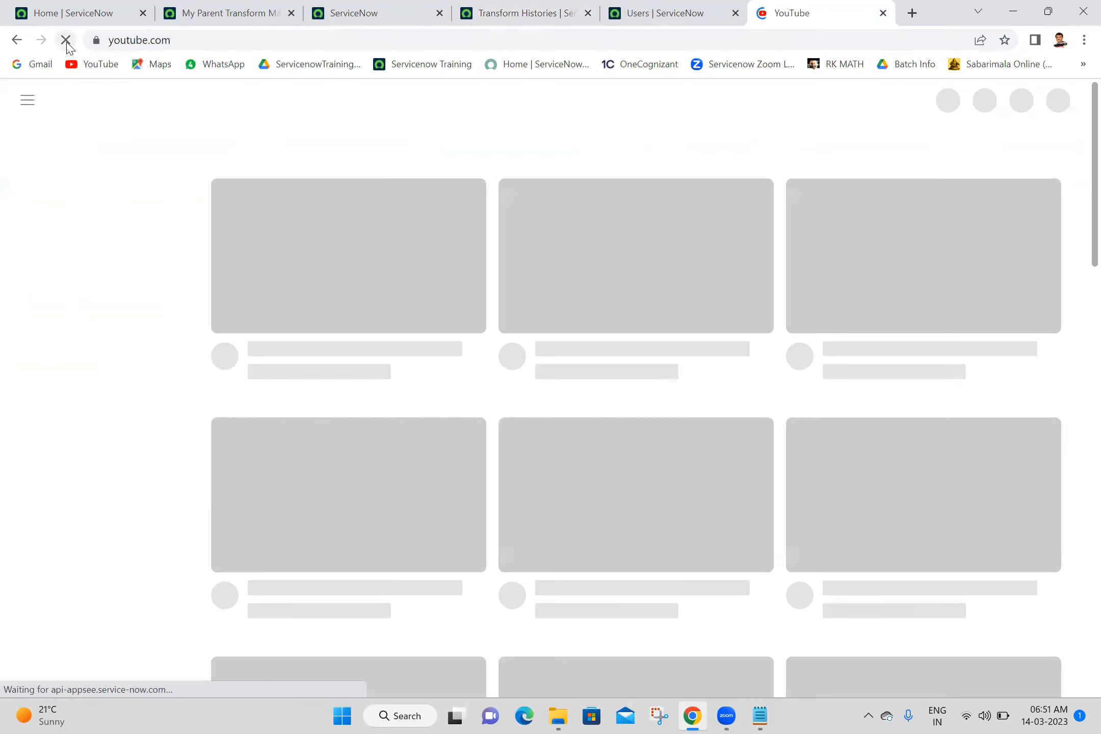
{"action": "left_click", "coordinate": [18, 40]}
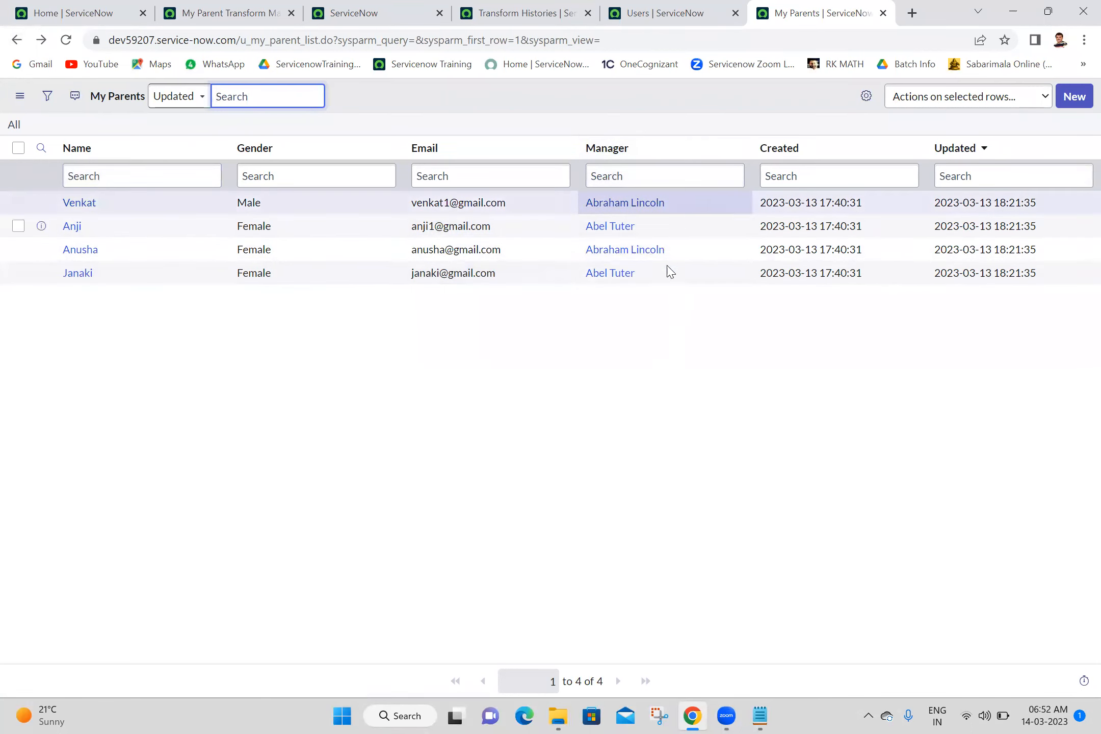
{"action": "left_click", "coordinate": [656, 11]}
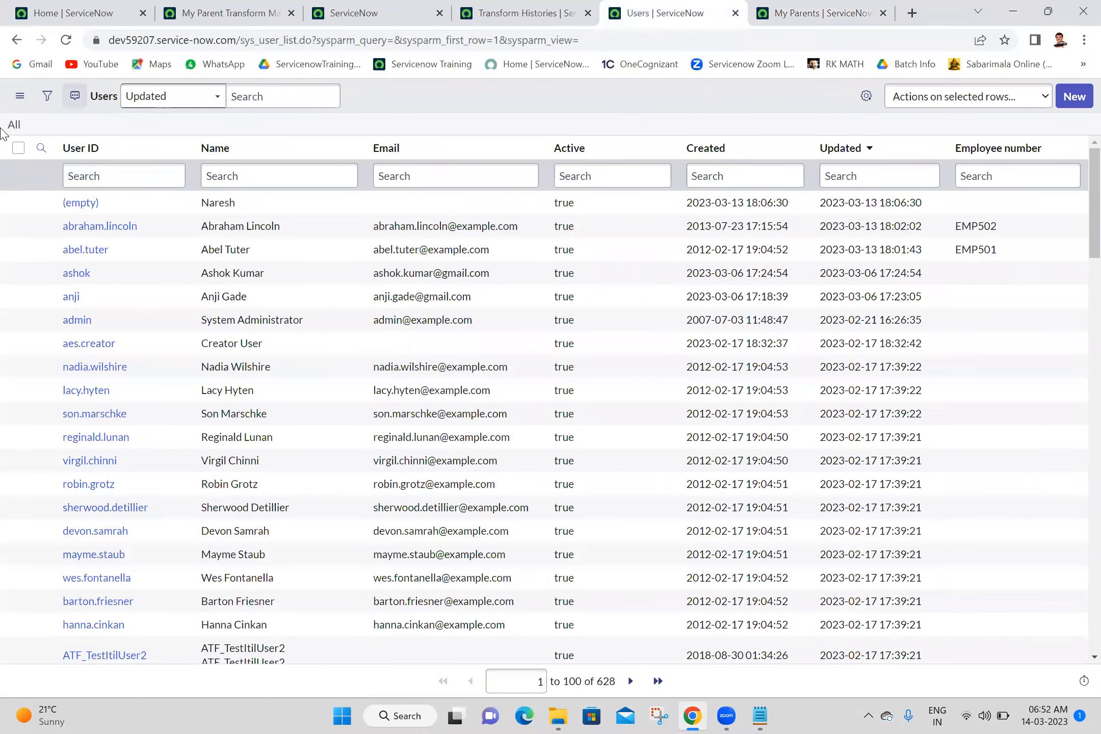
{"action": "left_click", "coordinate": [70, 49]}
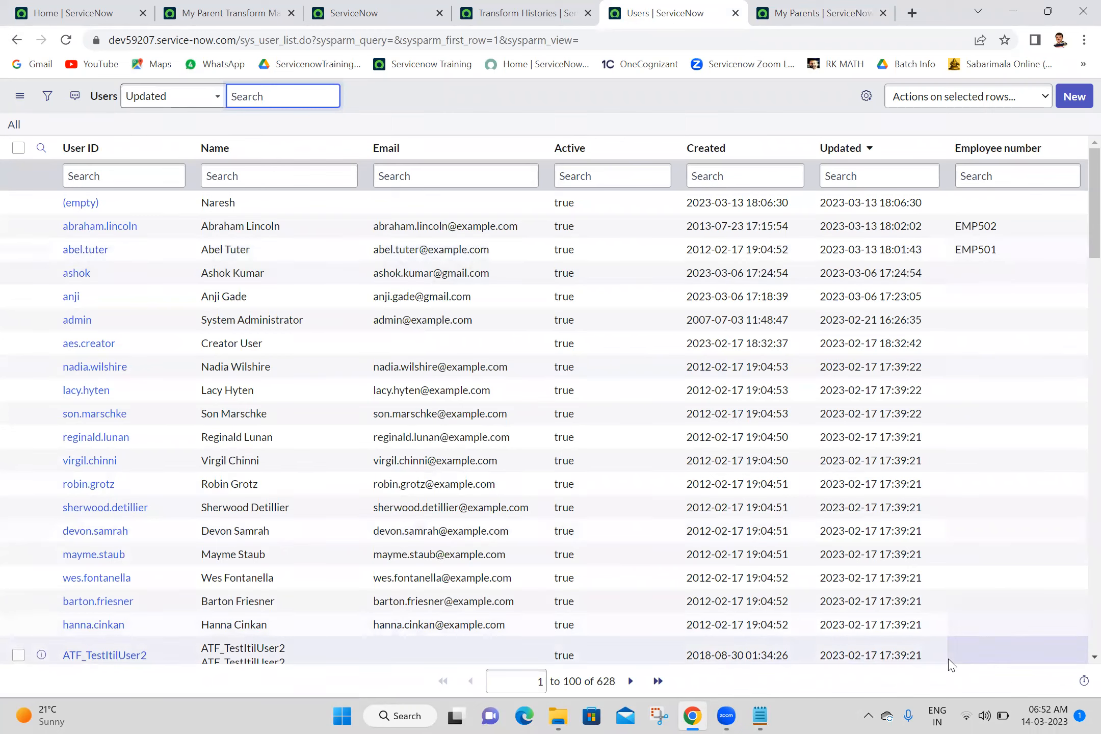
Switch to the desktop and open the my parent_demo_data workbook in Excel
{"action": "left_click", "coordinate": [1079, 716]}
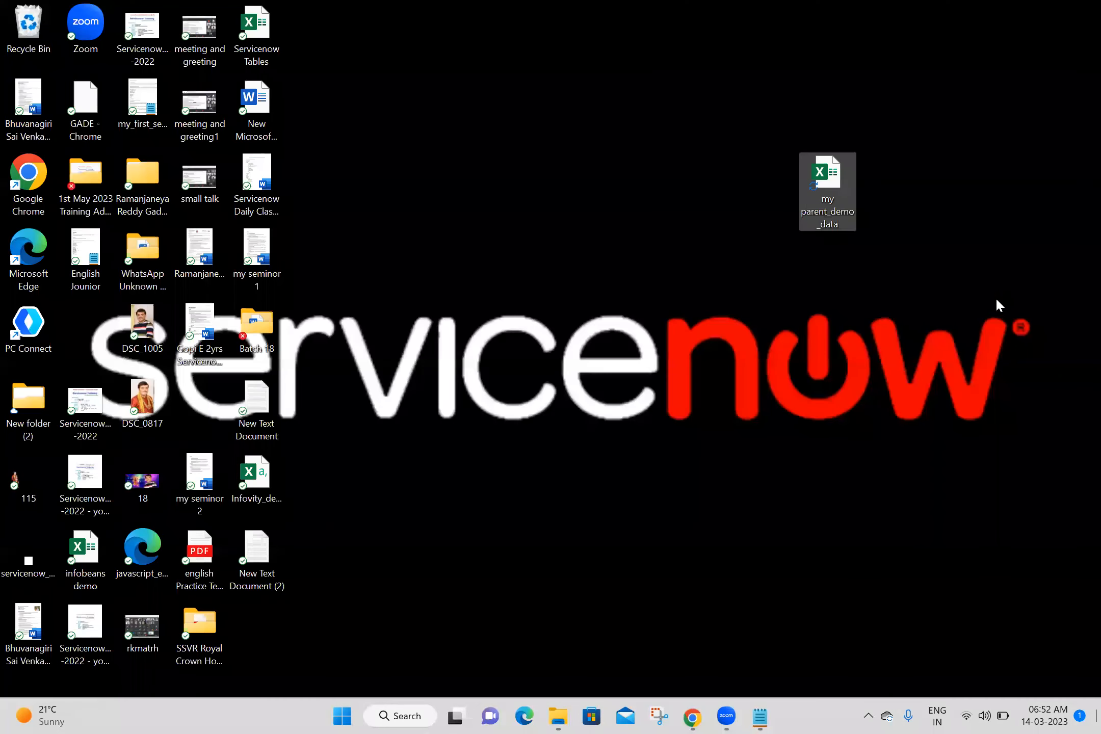
{"action": "double_click", "coordinate": [814, 196]}
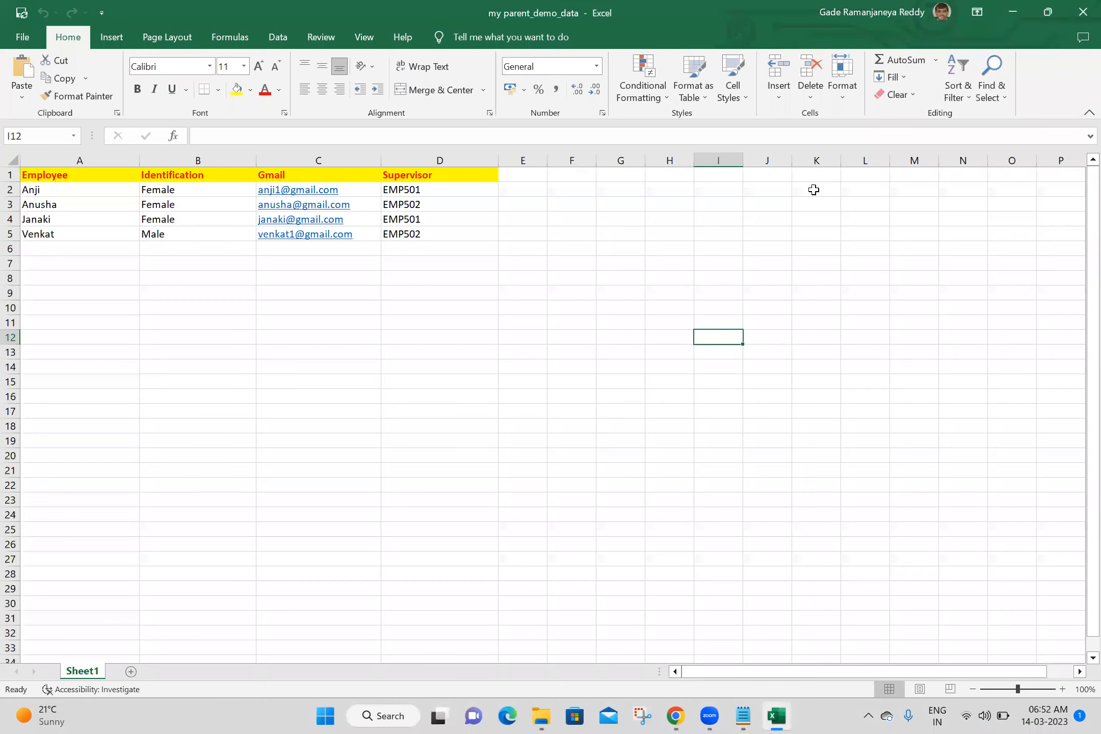
{"action": "left_click", "coordinate": [419, 391]}
Clear the Supervisor values in cells D2 to D5 and save the workbook
{"action": "left_click", "coordinate": [450, 208]}
{"action": "key", "text": "Delete"}
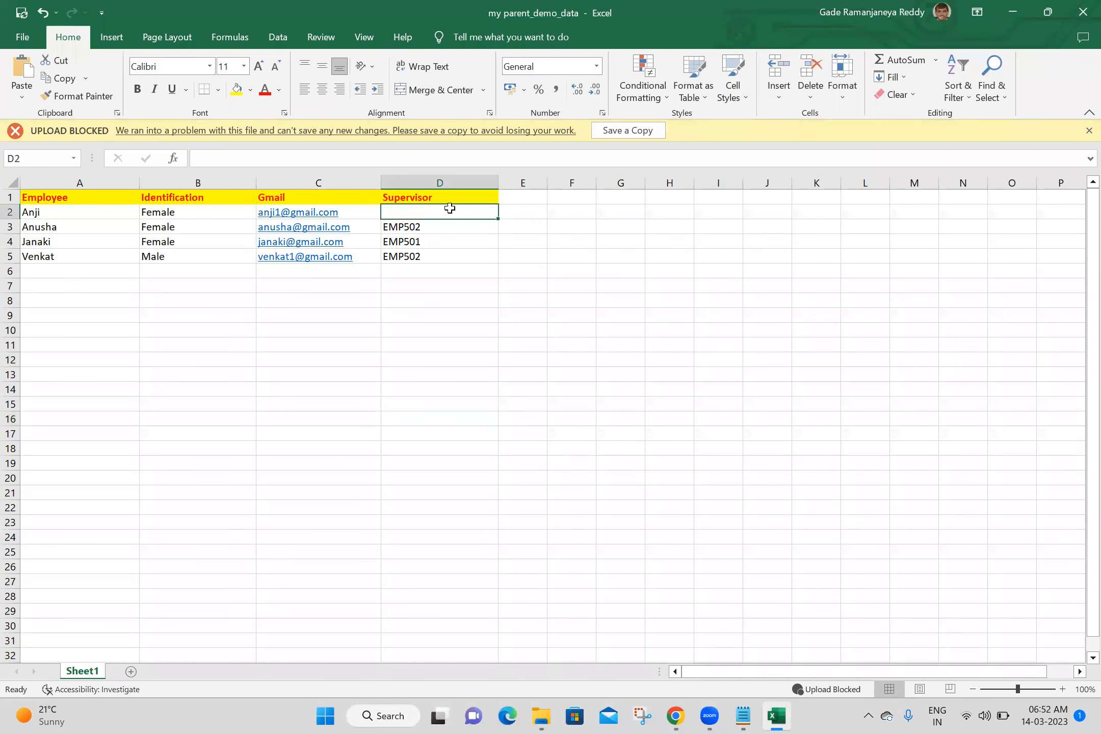
{"action": "left_click", "coordinate": [460, 227]}
{"action": "key", "text": "Delete"}
{"action": "left_click", "coordinate": [463, 242]}
{"action": "key", "text": "Delete"}
{"action": "left_click", "coordinate": [470, 256]}
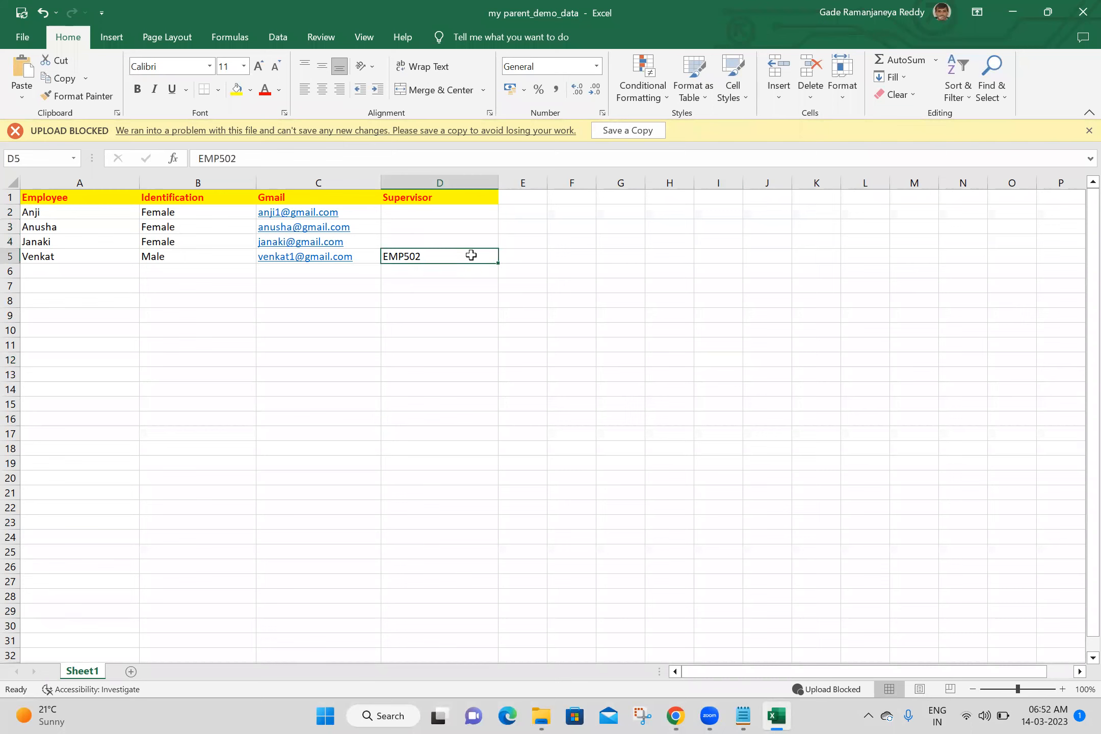
{"action": "key", "text": "BackSpace"}
{"action": "left_click", "coordinate": [568, 298]}
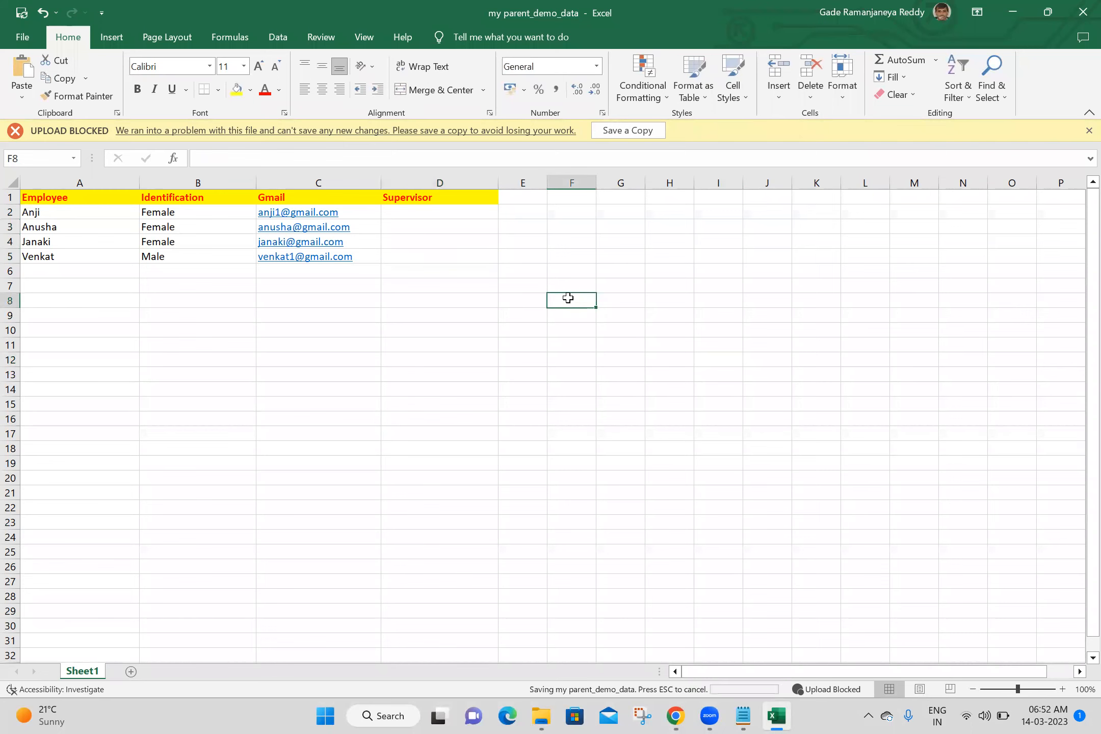
Copy the second listed user's e-mail address from ServiceNow's Users list into Supervisor cells D2 and D3 in Excel
{"action": "left_click", "coordinate": [686, 715]}
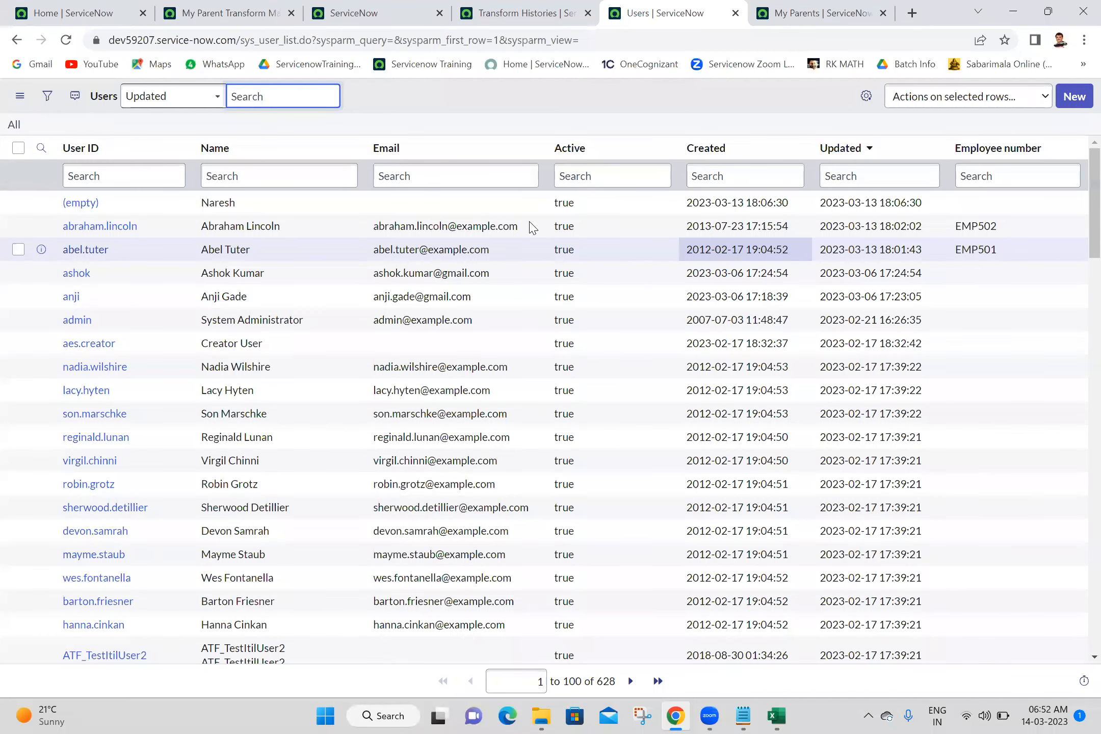
{"action": "double_click", "coordinate": [377, 226]}
{"action": "key", "text": "ctrl+c"}
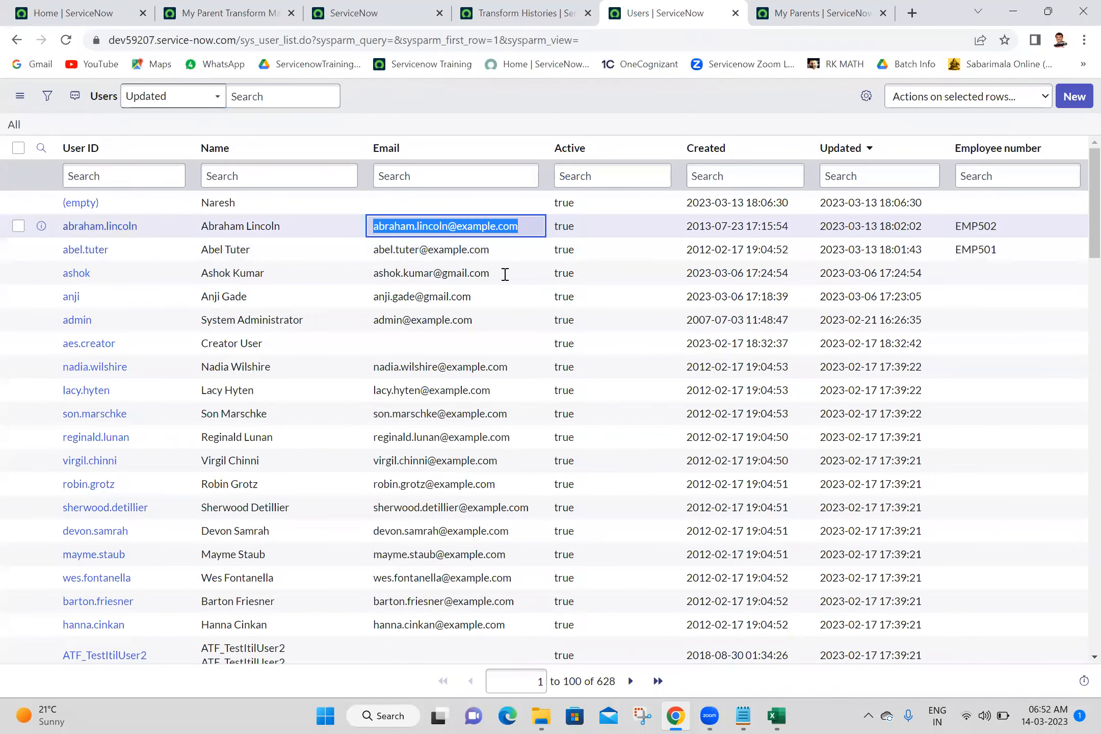
{"action": "left_click", "coordinate": [784, 716]}
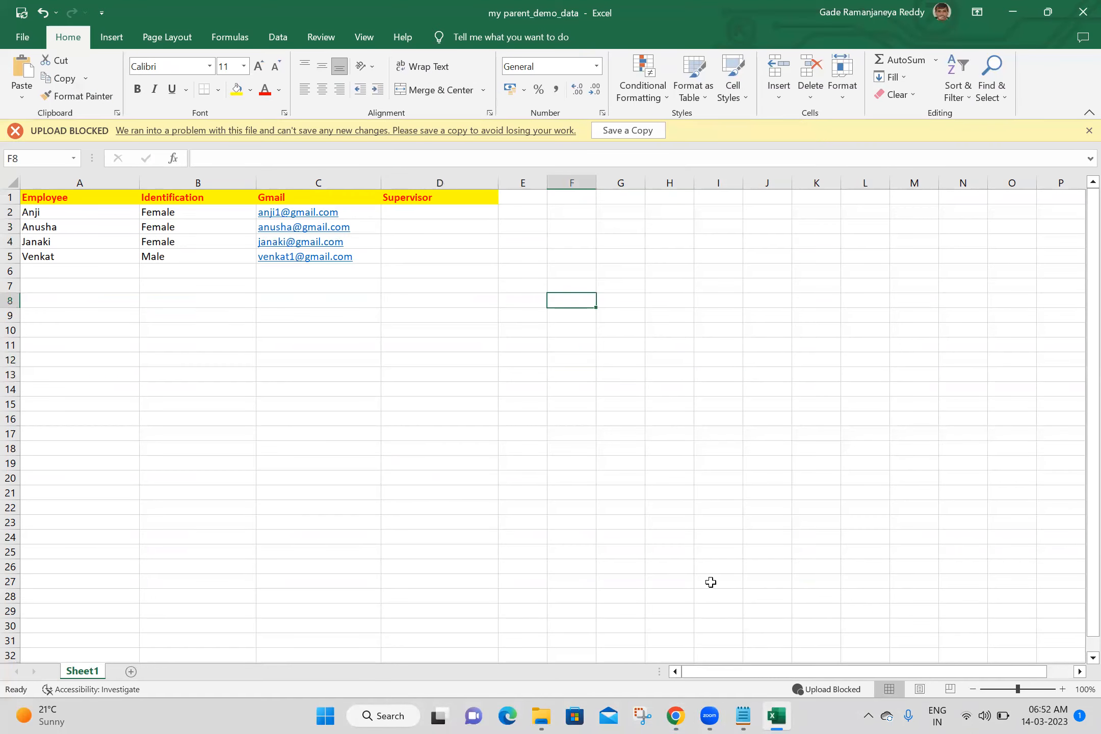
{"action": "left_click", "coordinate": [408, 223]}
{"action": "key", "text": "ctrl+v"}
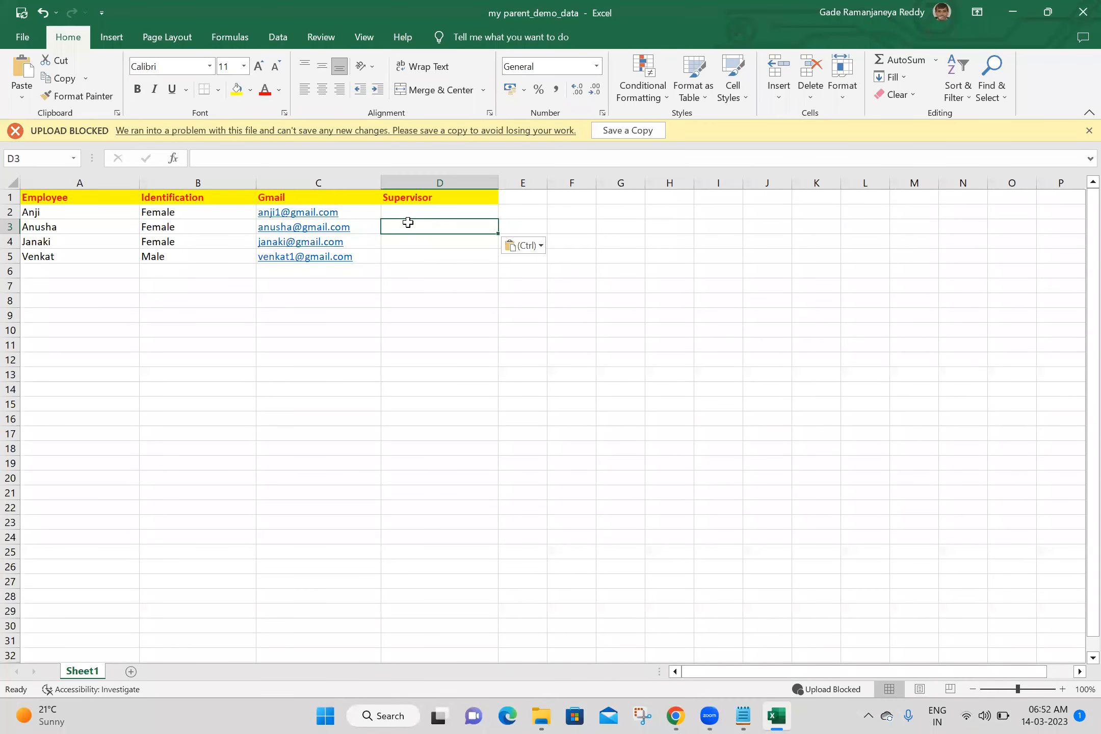
{"action": "left_click", "coordinate": [432, 213]}
{"action": "key", "text": "ctrl+v"}
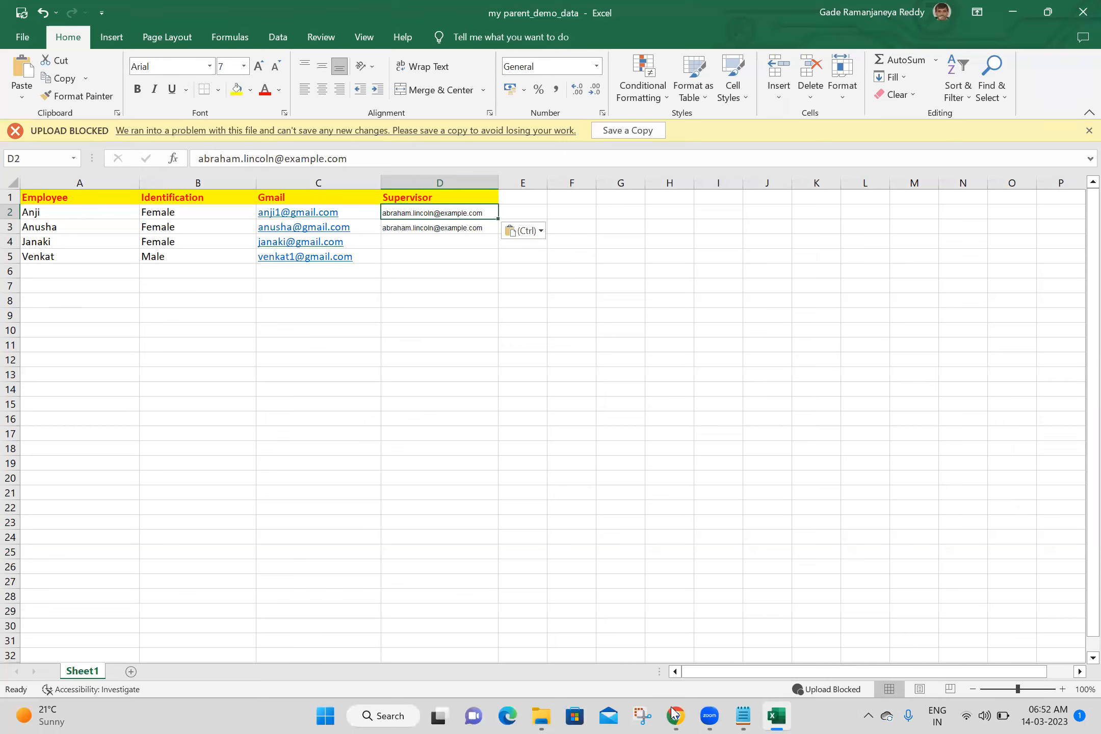
Copy the third listed user's e-mail address from the Users list in Chrome into Supervisor cells D4 and D5 in Excel
{"action": "key", "text": "alt+Tab"}
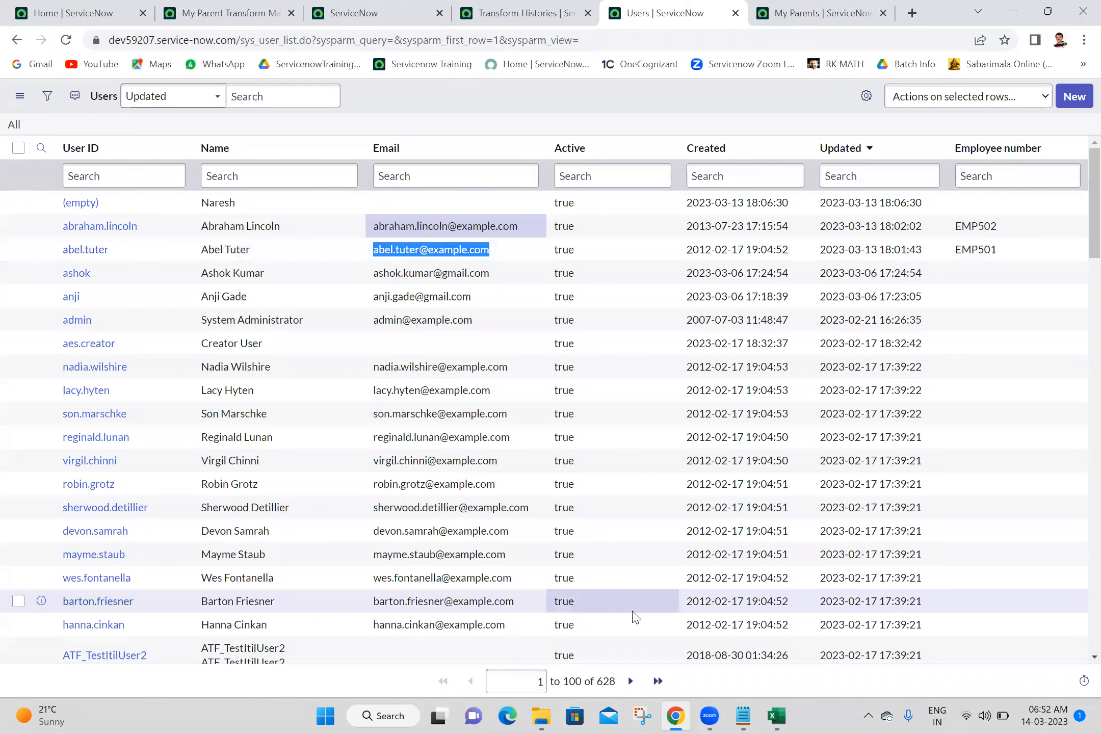
{"action": "key", "text": "alt+Tab"}
{"action": "left_click", "coordinate": [435, 242]}
{"action": "key", "text": "ctrl+v"}
{"action": "left_click", "coordinate": [439, 257]}
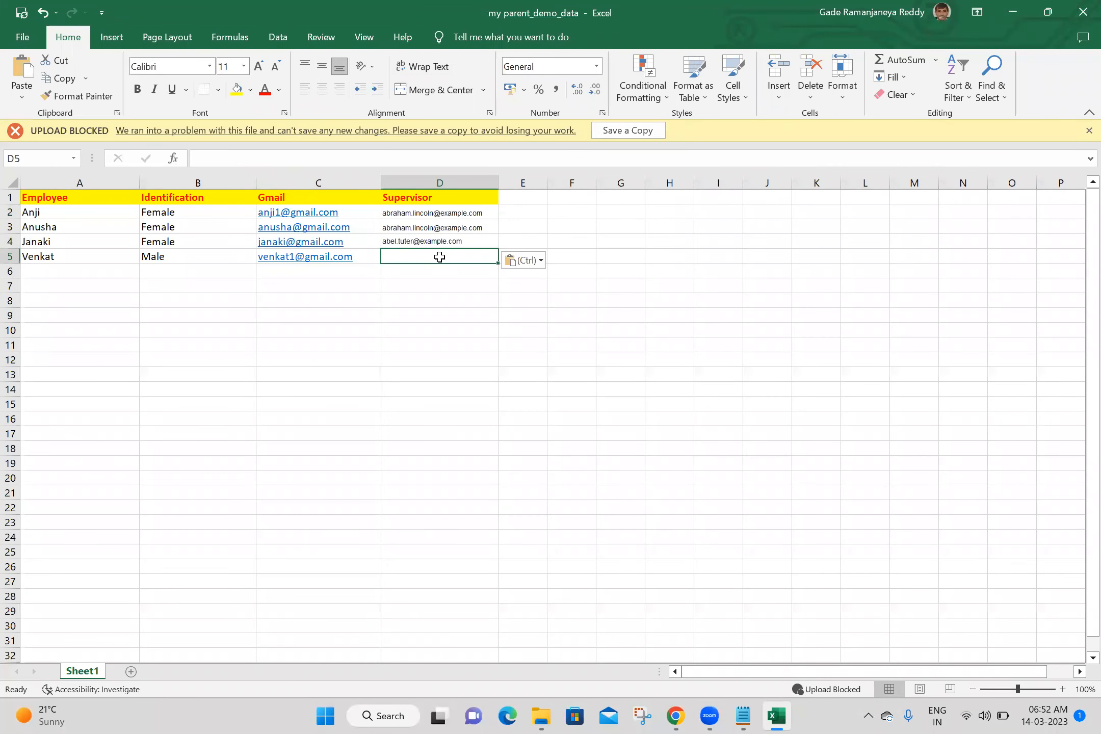
{"action": "key", "text": "ctrl+v"}
Apply the formatting of cell A2 to the Gmail and Supervisor data cells C2:D5 with Format Painter
{"action": "left_click", "coordinate": [66, 210]}
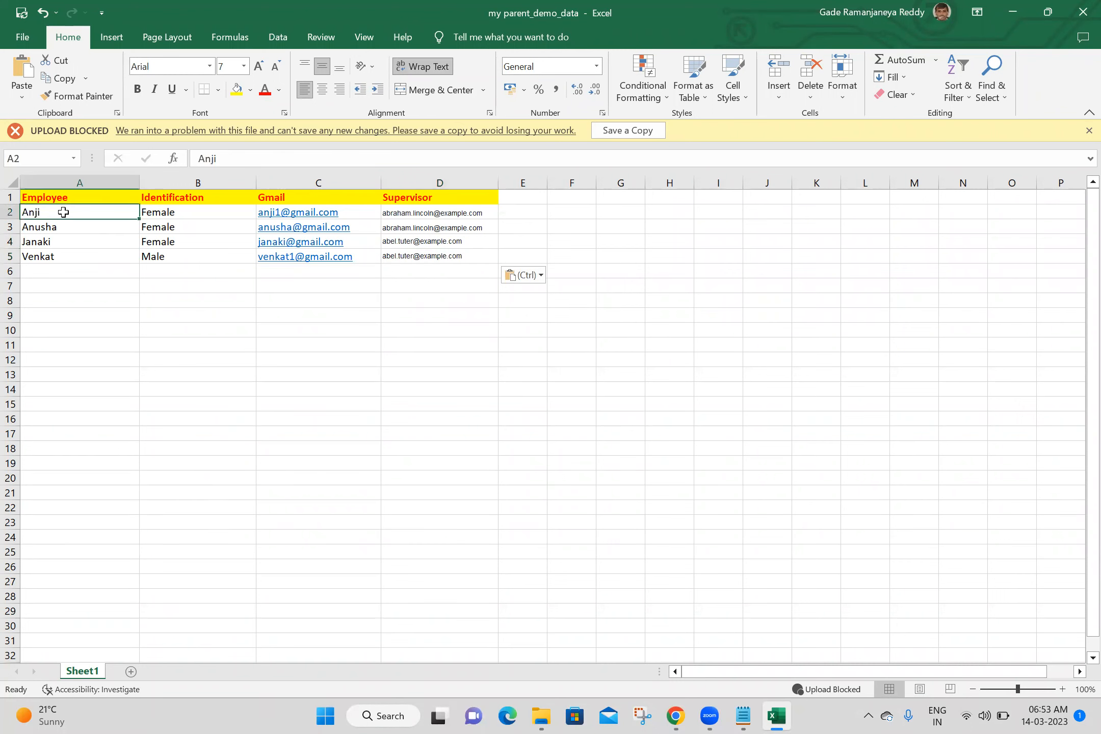
{"action": "left_click", "coordinate": [74, 97]}
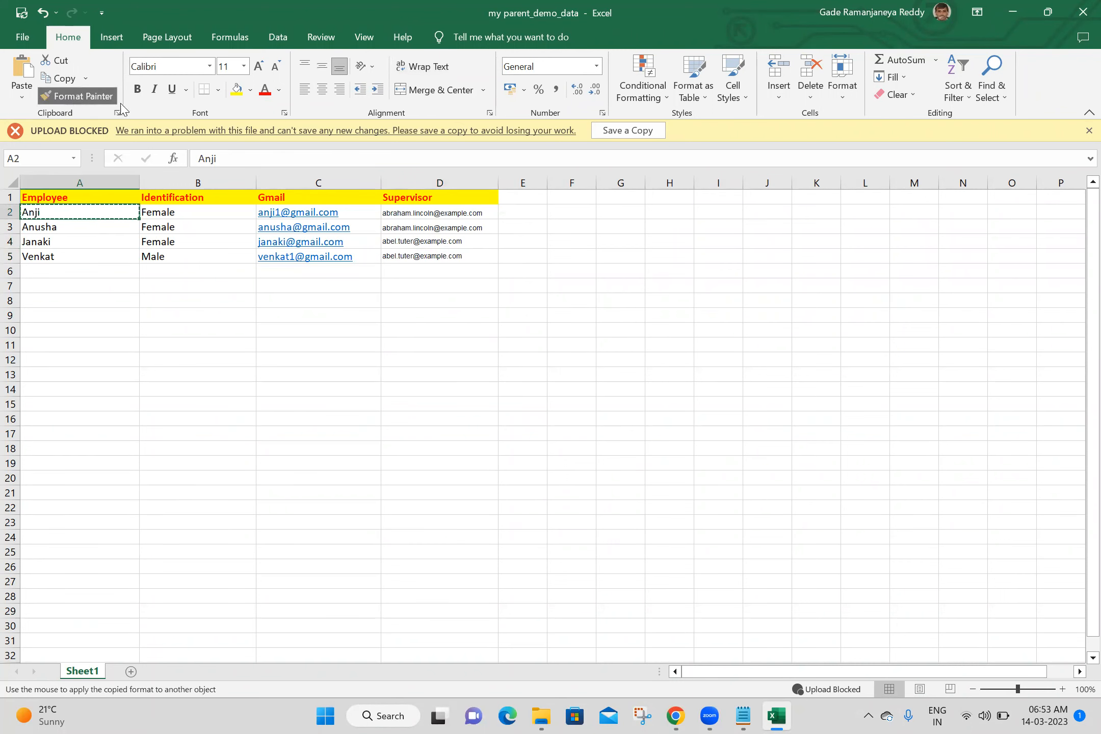
{"action": "left_click", "coordinate": [464, 255]}
{"action": "mouse_move", "coordinate": [464, 256]}
{"action": "left_mouse_down"}
{"action": "mouse_move", "coordinate": [387, 210]}
{"action": "mouse_move", "coordinate": [327, 209]}
{"action": "mouse_move", "coordinate": [332, 217]}
{"action": "left_mouse_up"}
{"action": "left_click", "coordinate": [666, 260]}
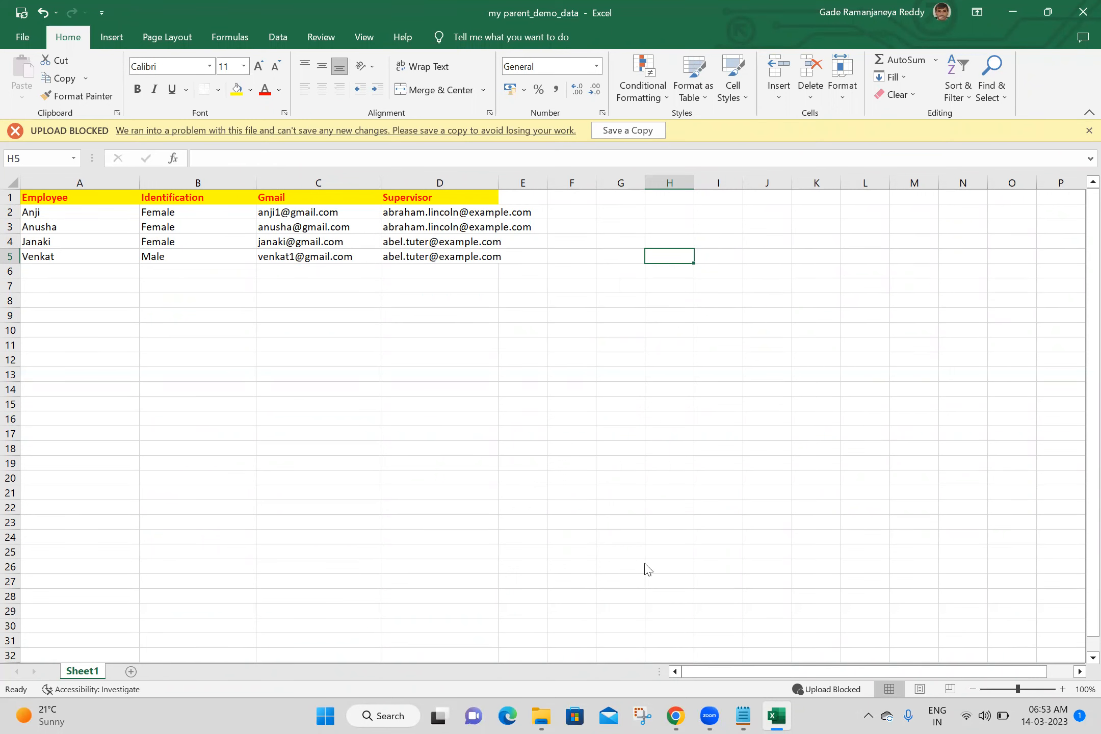
Switch to ServiceNow in Chrome and open the u_supervisor field map of My Parent Transform Map 2 in a new tab
{"action": "key", "text": "alt+Tab"}
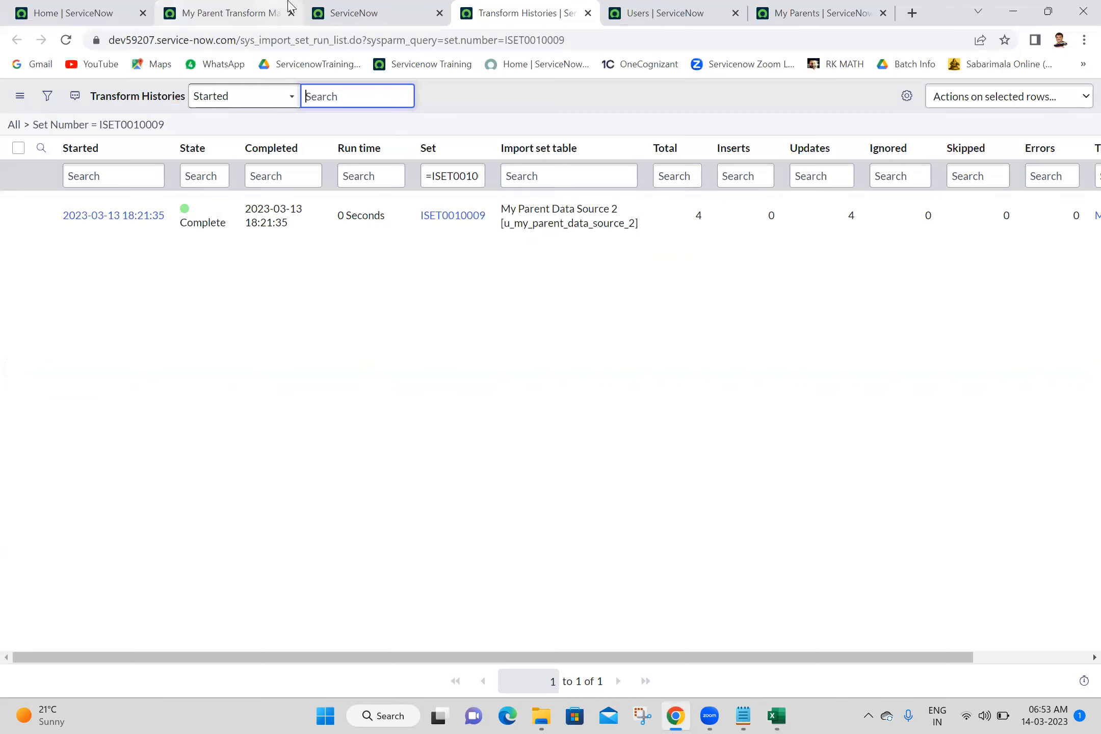
{"action": "left_click", "coordinate": [289, 4]}
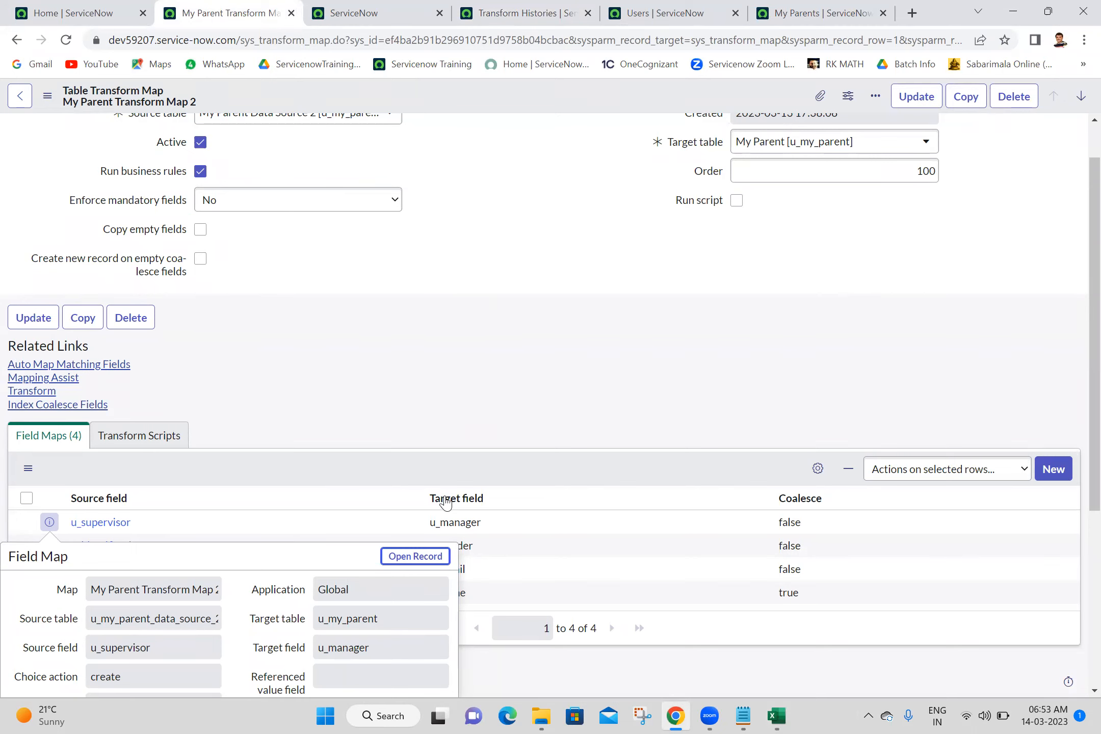
{"action": "middle_click", "coordinate": [423, 558]}
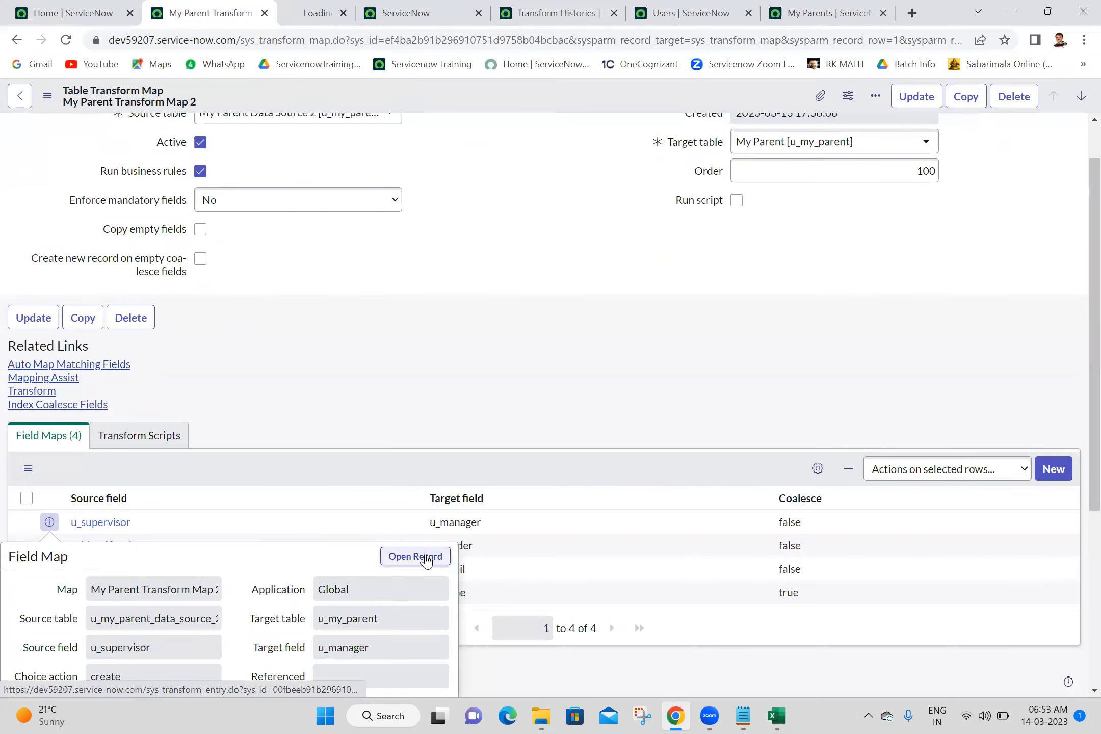
{"action": "left_click", "coordinate": [357, 6]}
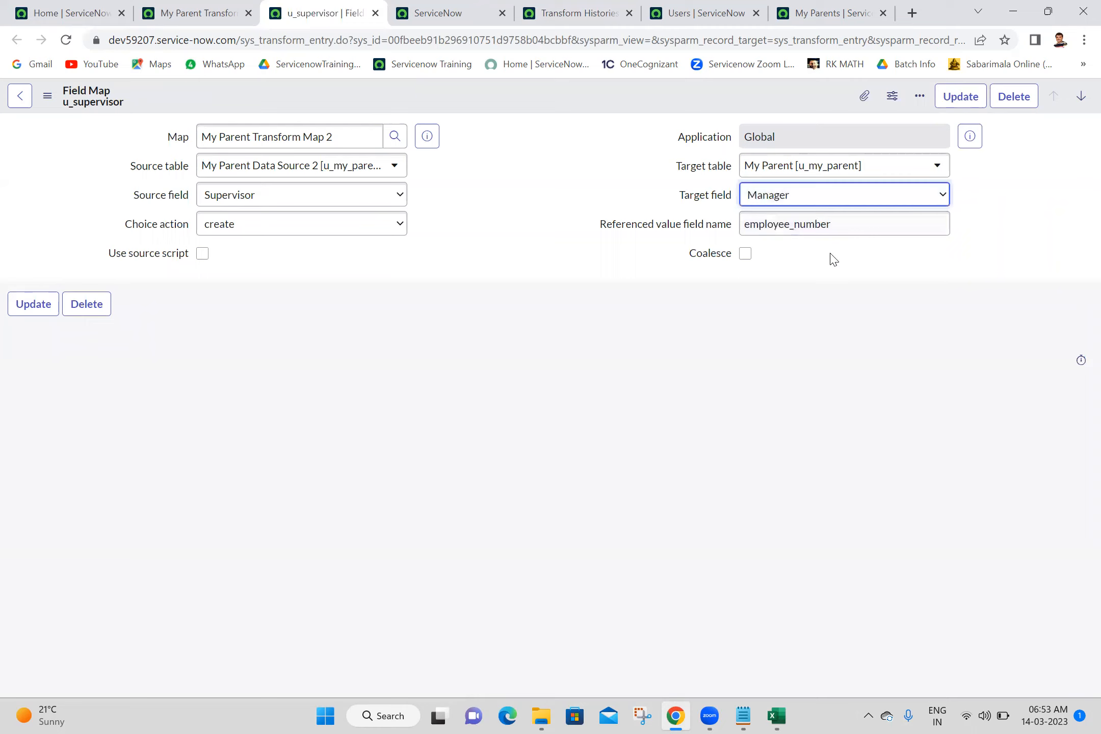
Clear the field map's Referenced value field name, checking against the Supervisor column in Excel, and save the record
{"action": "key", "text": "Tab"}
{"action": "key", "text": "BackSpace"}
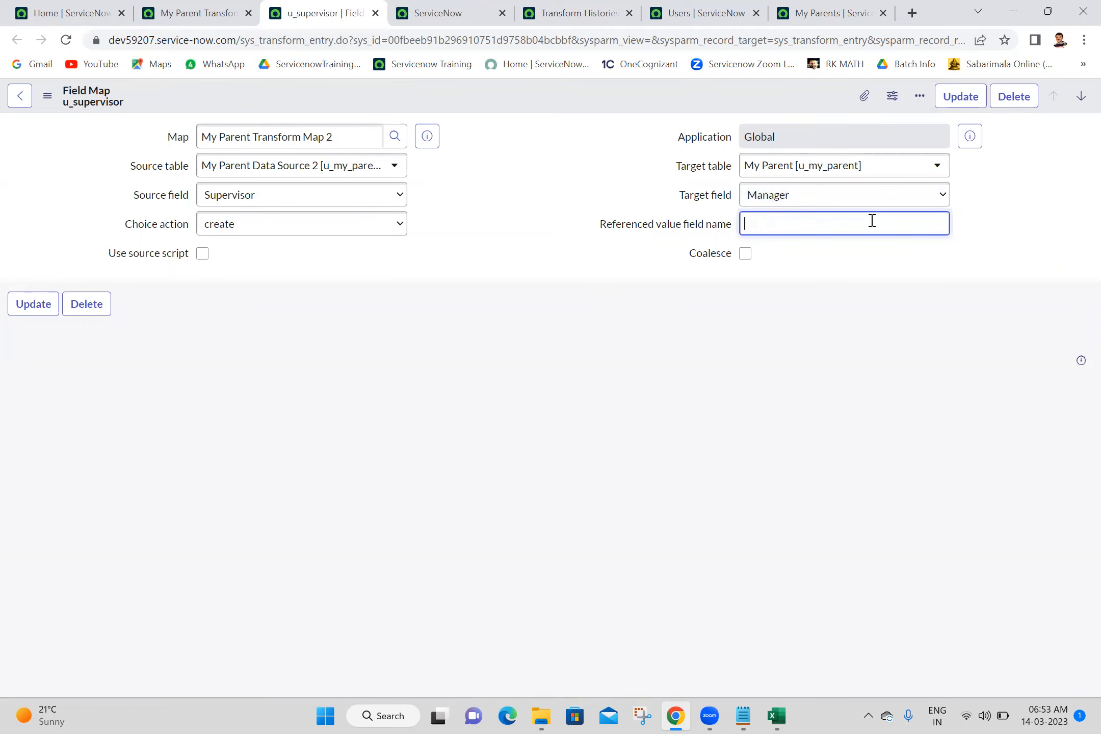
{"action": "left_click", "coordinate": [966, 250]}
{"action": "left_click", "coordinate": [776, 223]}
{"action": "left_click", "coordinate": [776, 715]}
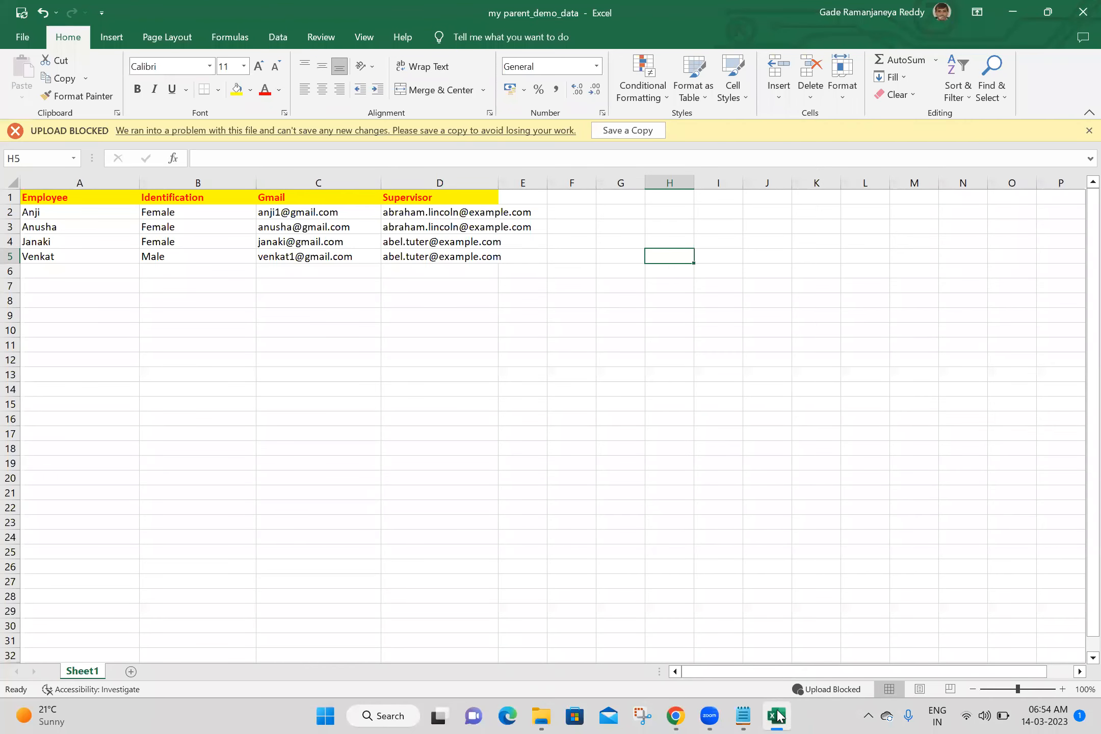
{"action": "left_click", "coordinate": [777, 716]}
{"action": "left_click", "coordinate": [777, 716]}
{"action": "left_click", "coordinate": [777, 717]}
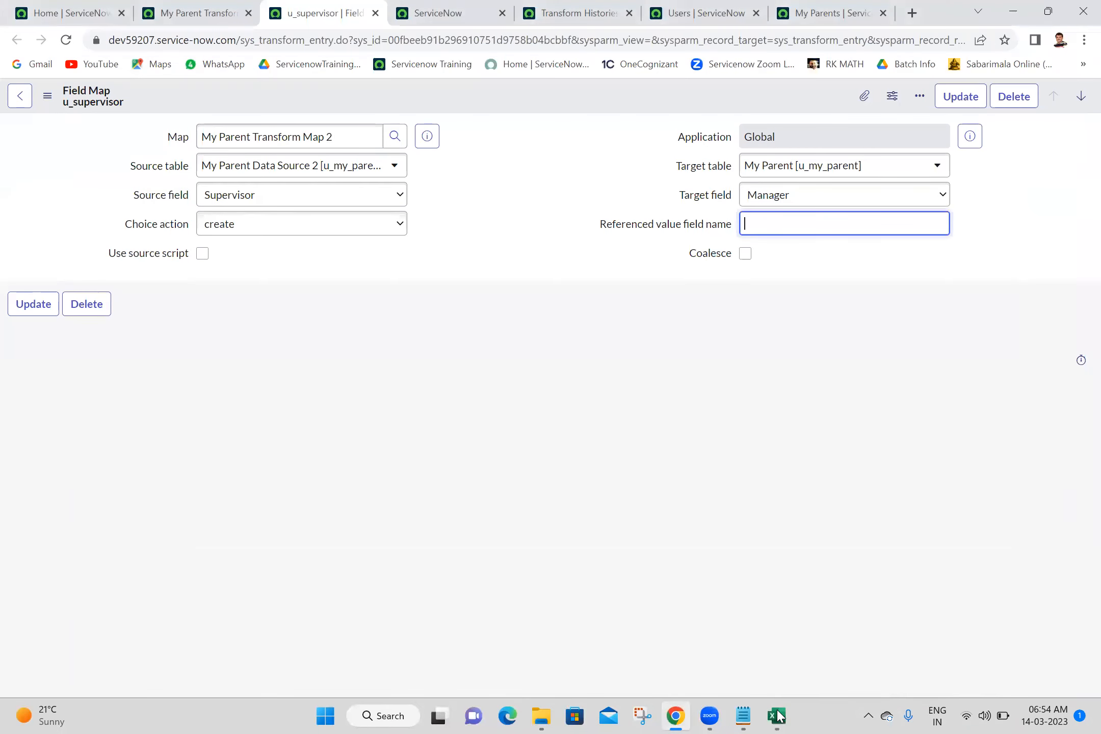
{"action": "left_click", "coordinate": [777, 716]}
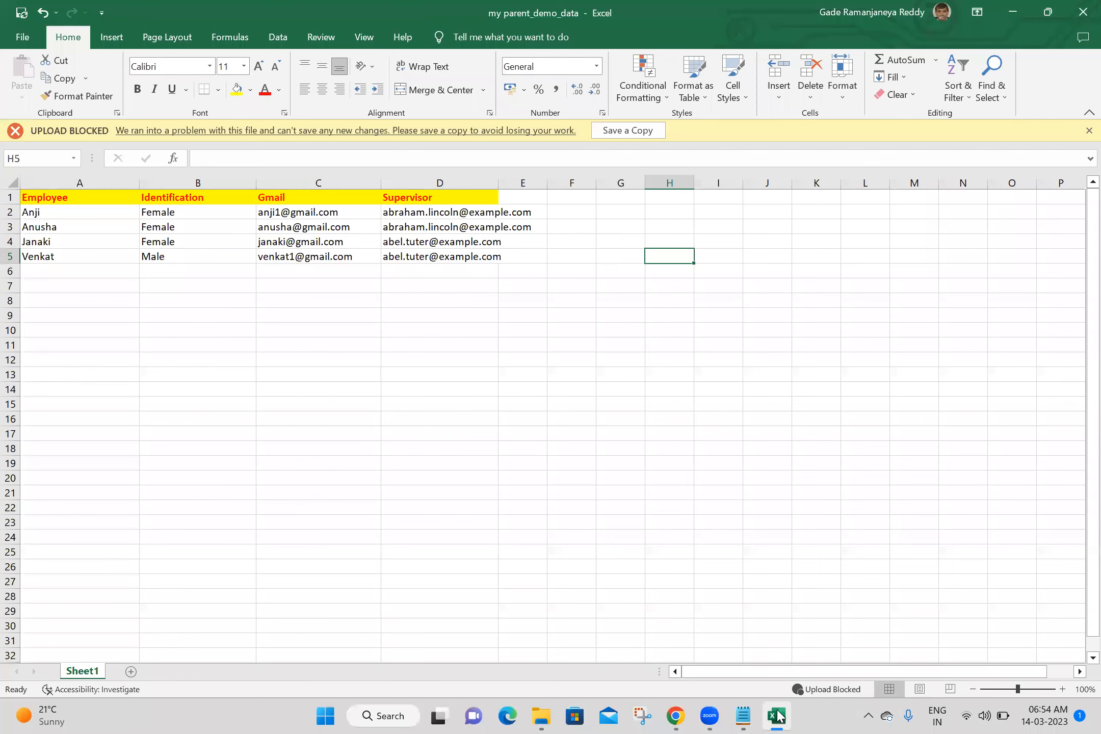
{"action": "left_click", "coordinate": [777, 716]}
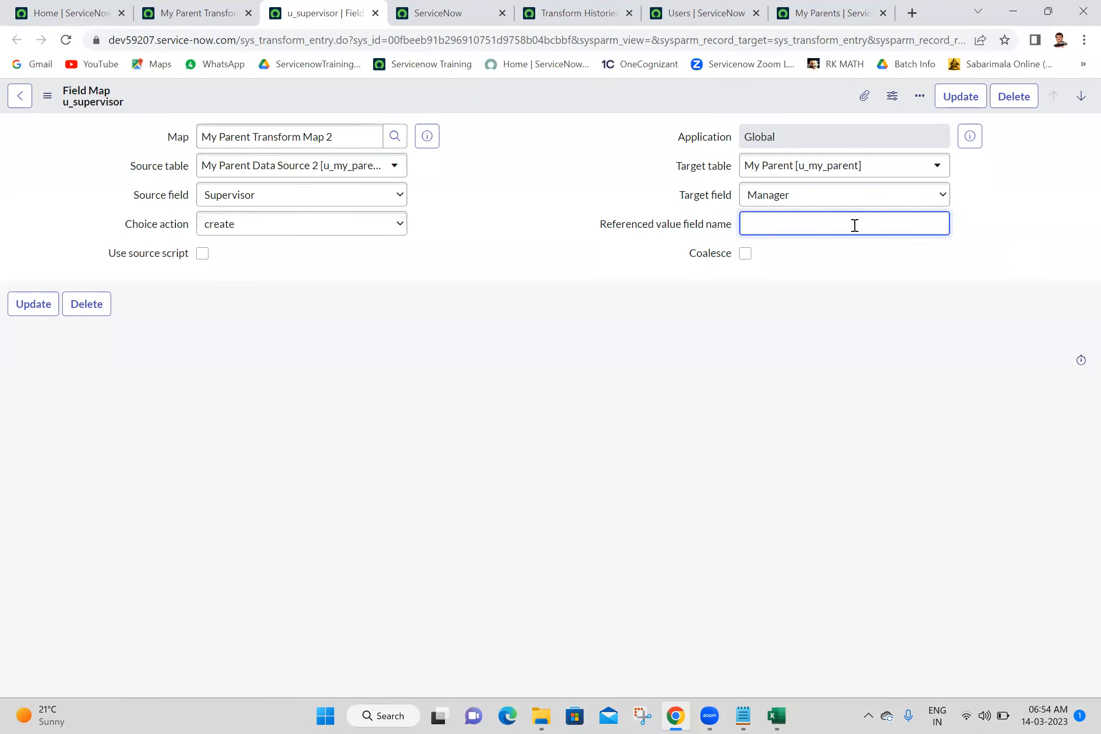
{"action": "left_click", "coordinate": [960, 97]}
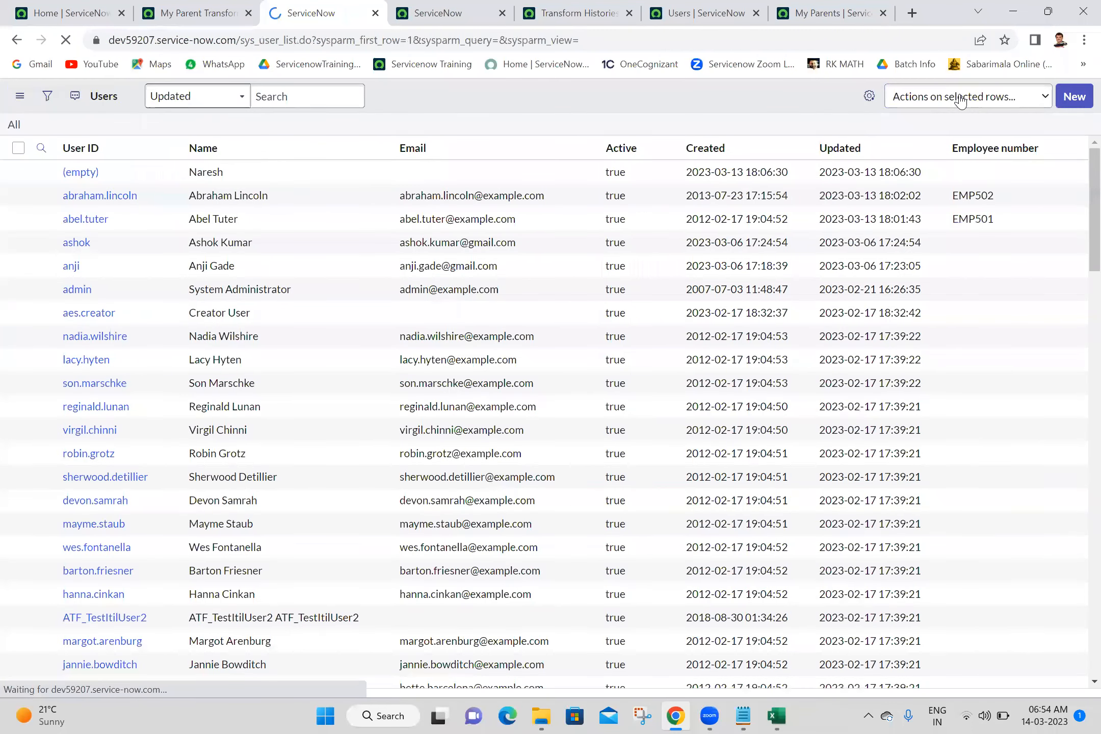
Close the transform map, import, transform history and Users tabs, keeping only Home and My Parents open
{"action": "left_click", "coordinate": [203, 11]}
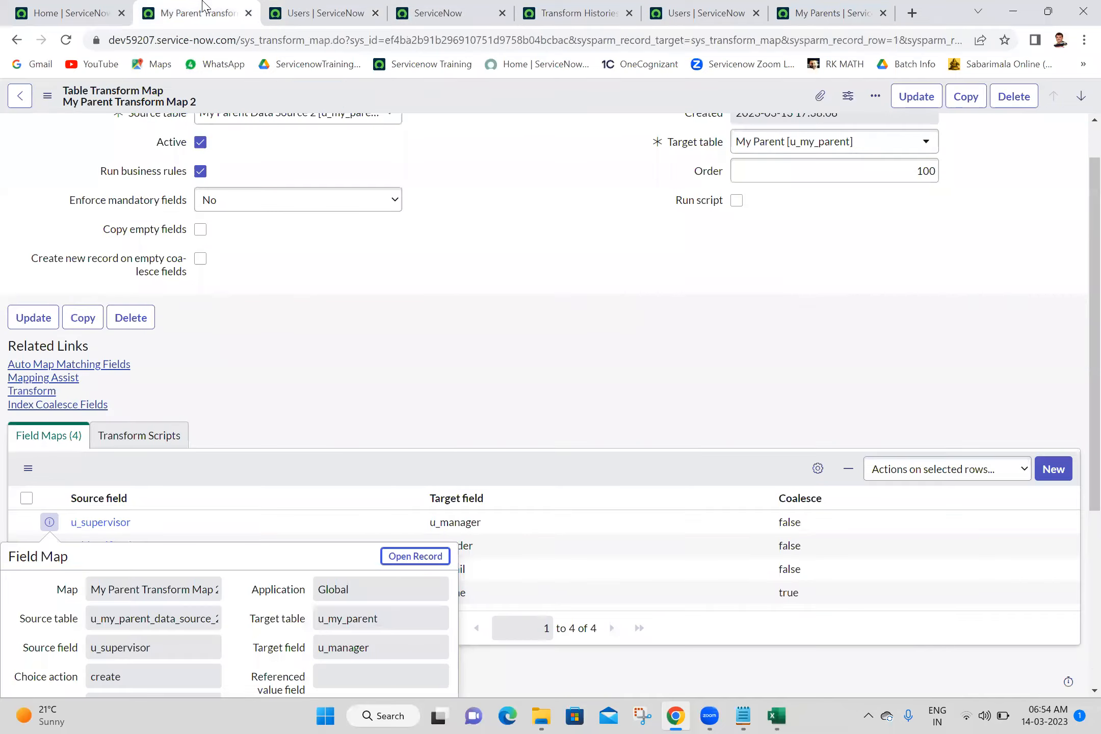
{"action": "left_click", "coordinate": [248, 14]}
{"action": "left_click", "coordinate": [248, 13]}
{"action": "left_click", "coordinate": [249, 13]}
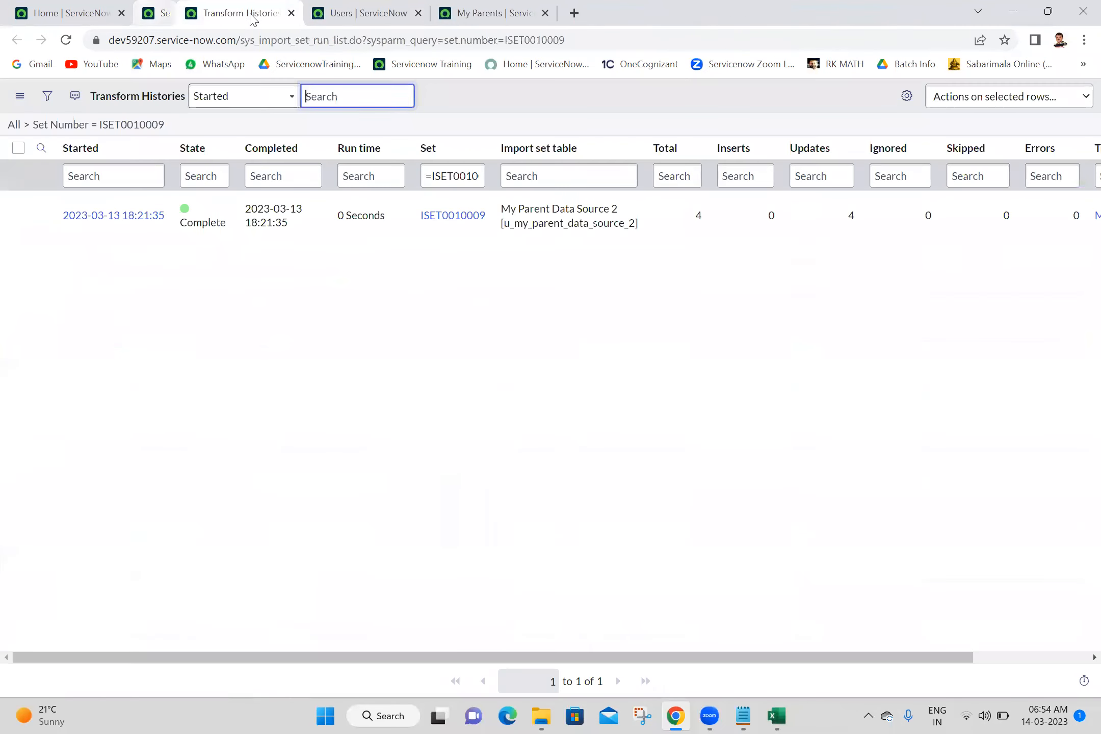
{"action": "left_click", "coordinate": [249, 13]}
{"action": "left_click", "coordinate": [248, 13]}
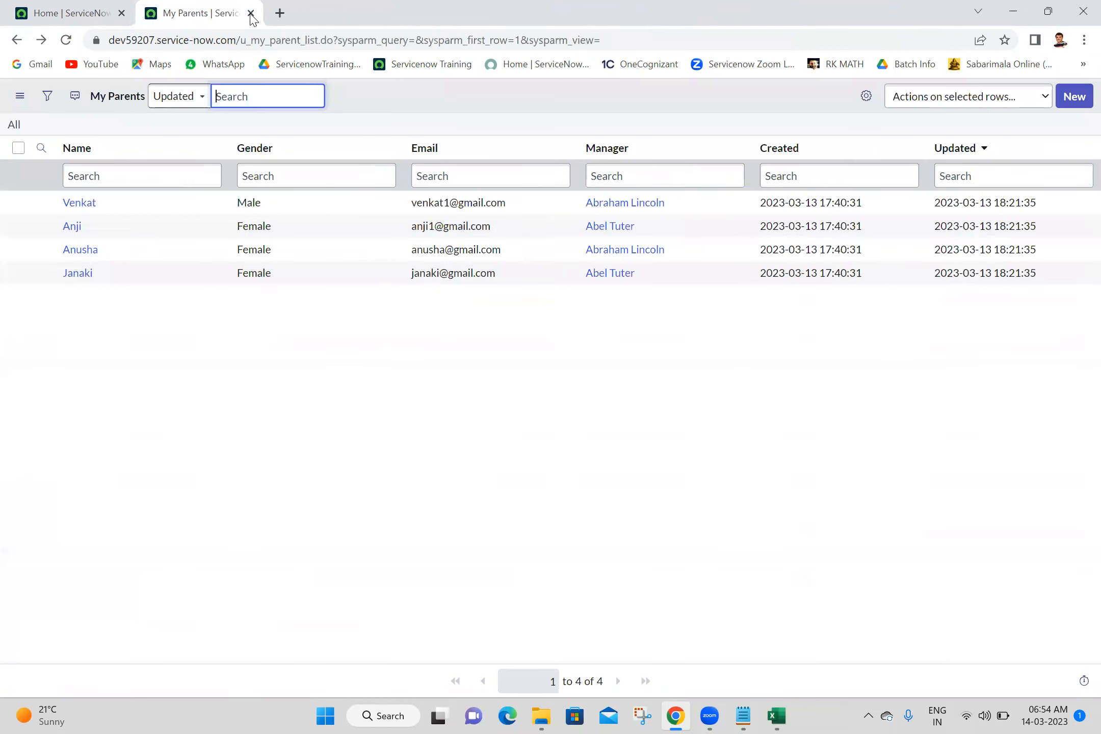
Search the ServiceNow navigator for "data sour" and open the Data Sources list under System Import Sets
{"action": "left_click", "coordinate": [69, 13]}
{"action": "left_click", "coordinate": [160, 111]}
{"action": "triple_click", "coordinate": [153, 145]}
{"action": "type", "text": "data"}
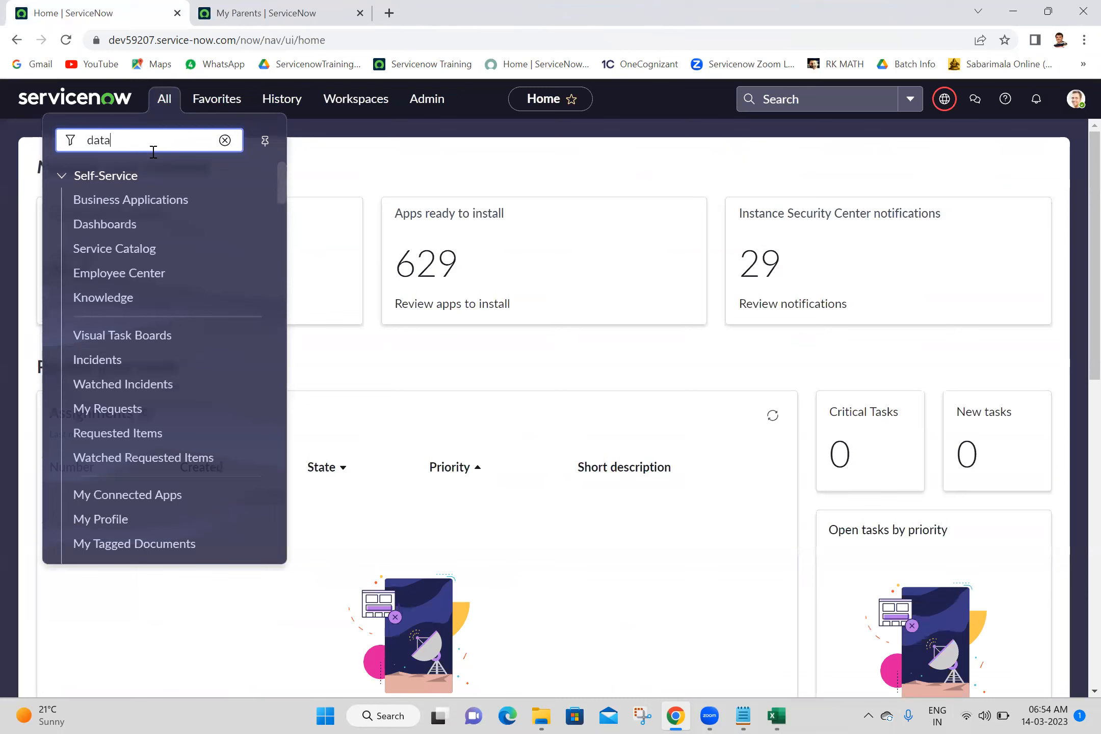
{"action": "type", "text": " sour"}
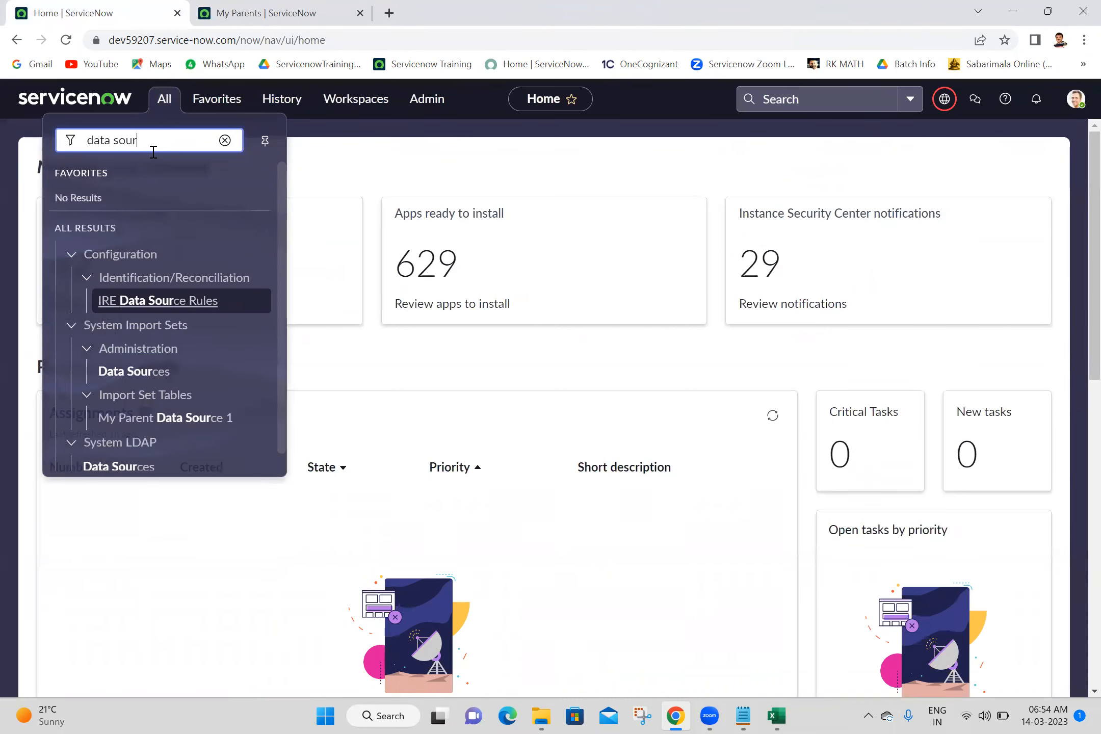
{"action": "left_click", "coordinate": [132, 384]}
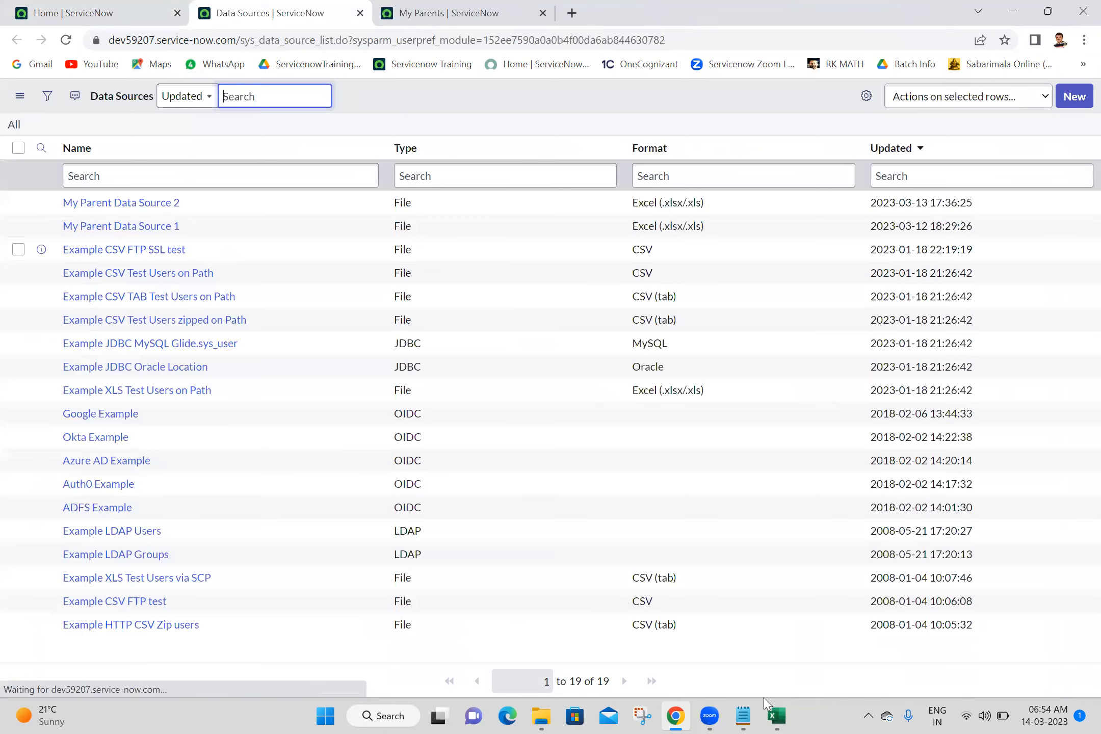
Close the my parent_demo_data workbook in Excel and open the My Parent Data Source 2 record in ServiceNow
{"action": "left_click", "coordinate": [776, 716]}
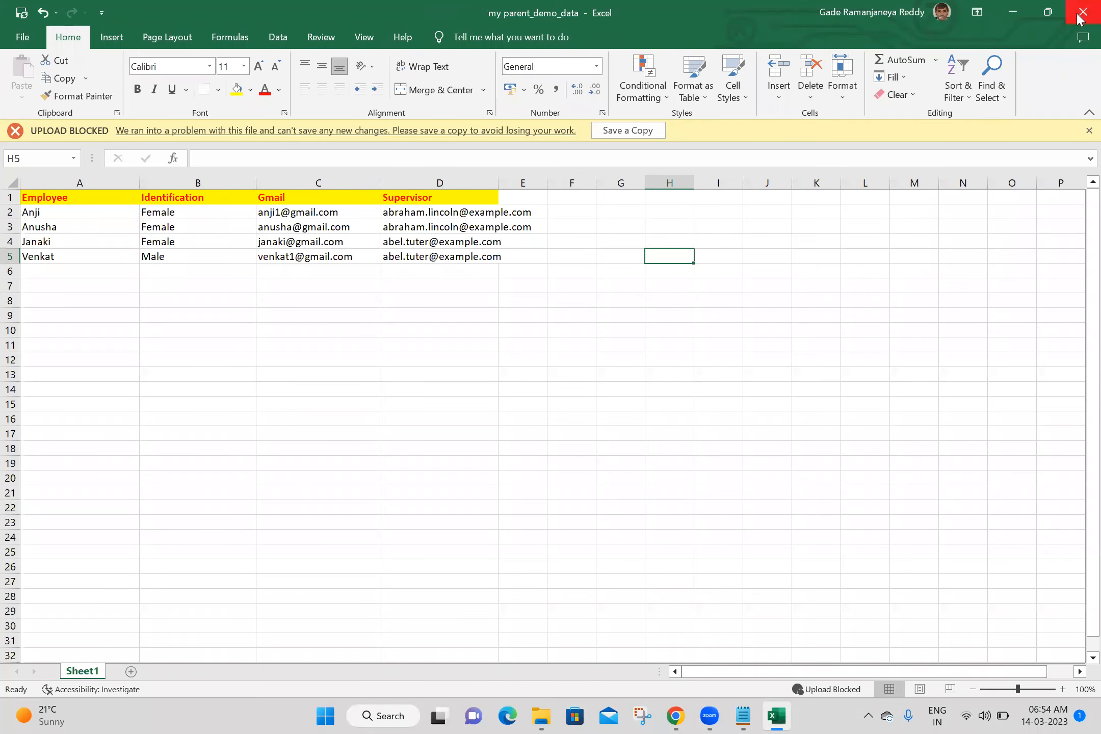
{"action": "left_click", "coordinate": [1080, 16]}
{"action": "left_click", "coordinate": [170, 204]}
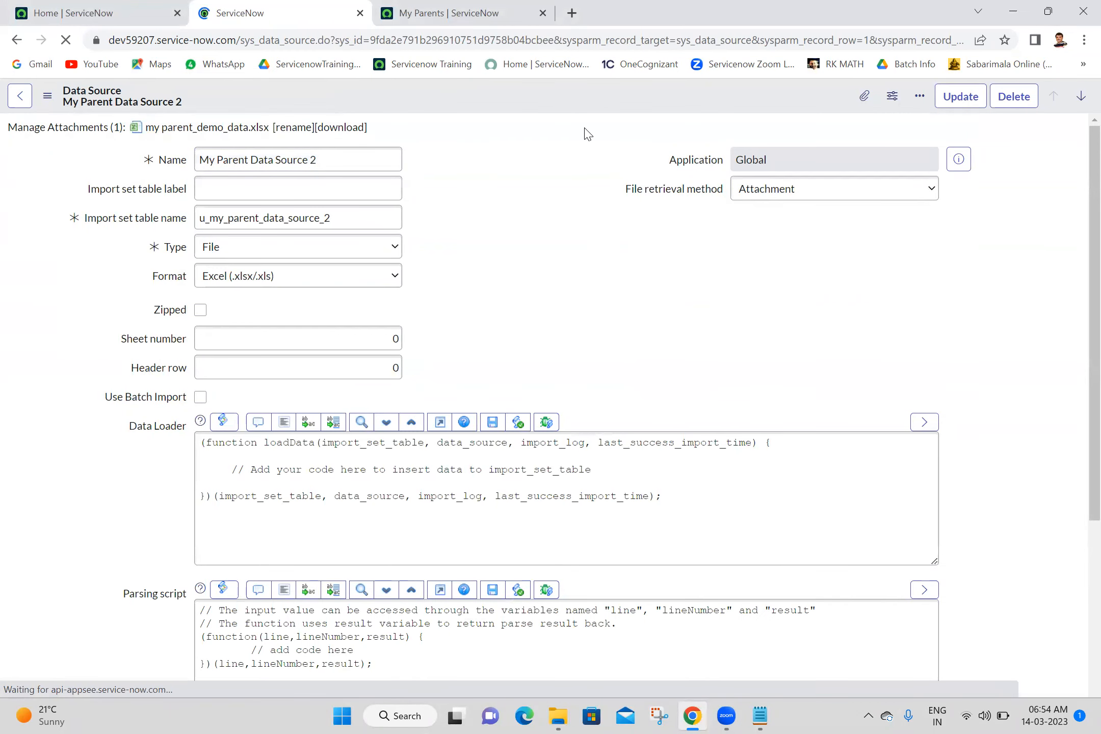
Replace the data source's attachment with the updated my parent_demo_data workbook from the Desktop folder
{"action": "left_click", "coordinate": [873, 102]}
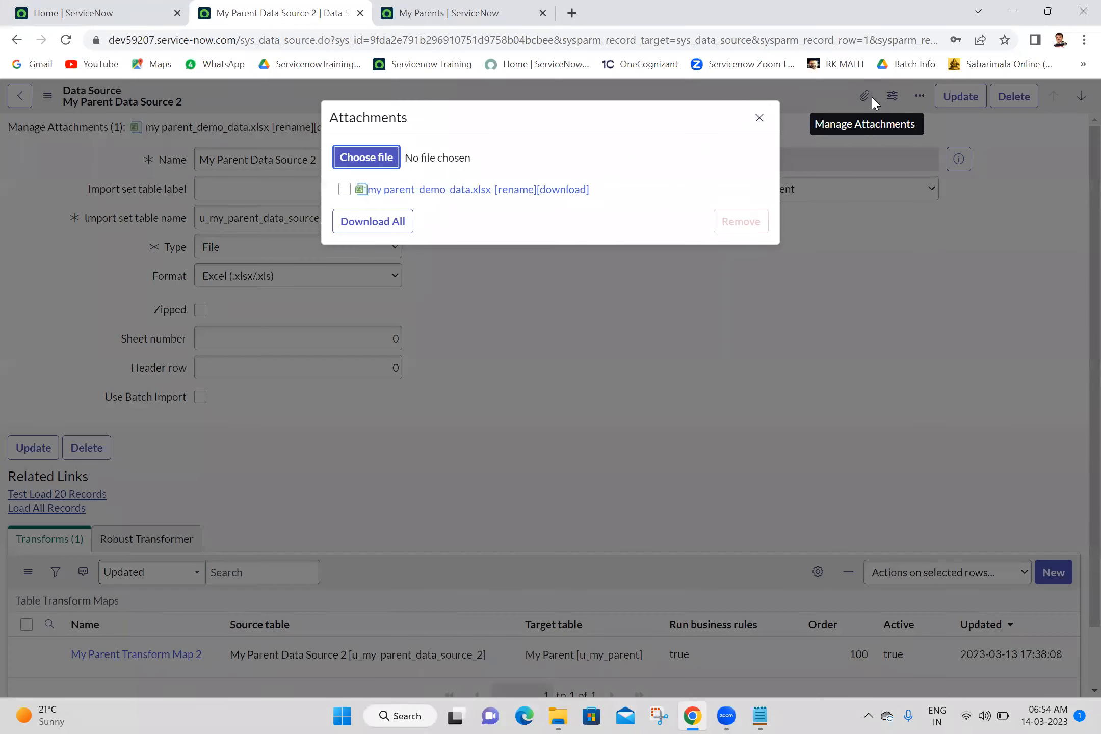
{"action": "left_click", "coordinate": [344, 190]}
{"action": "left_click", "coordinate": [735, 223]}
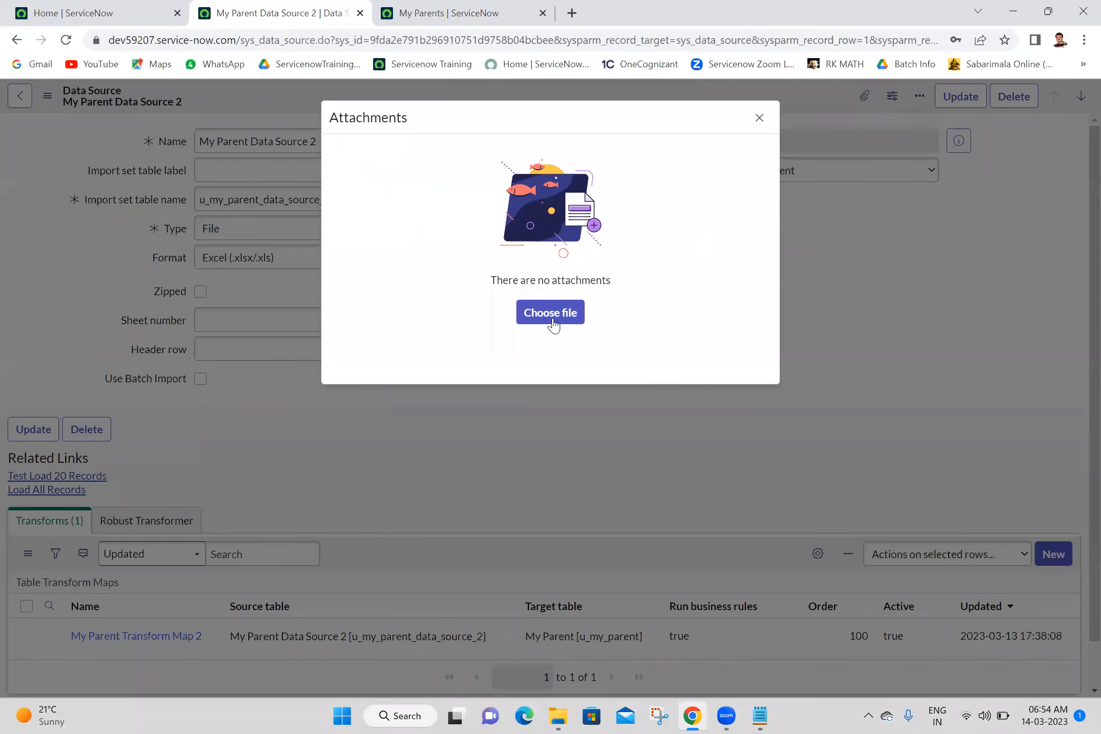
{"action": "left_click", "coordinate": [554, 319]}
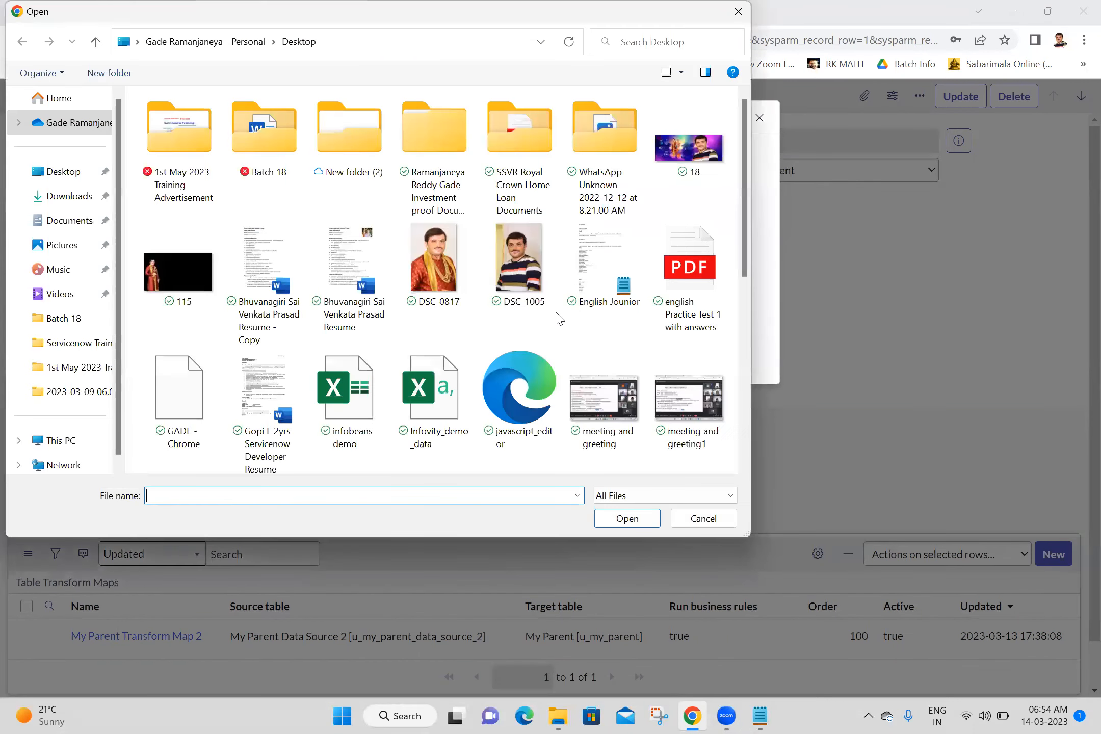
{"action": "left_click_drag", "start_coordinate": [746, 247], "coordinate": [737, 352]}
{"action": "left_click", "coordinate": [198, 309]}
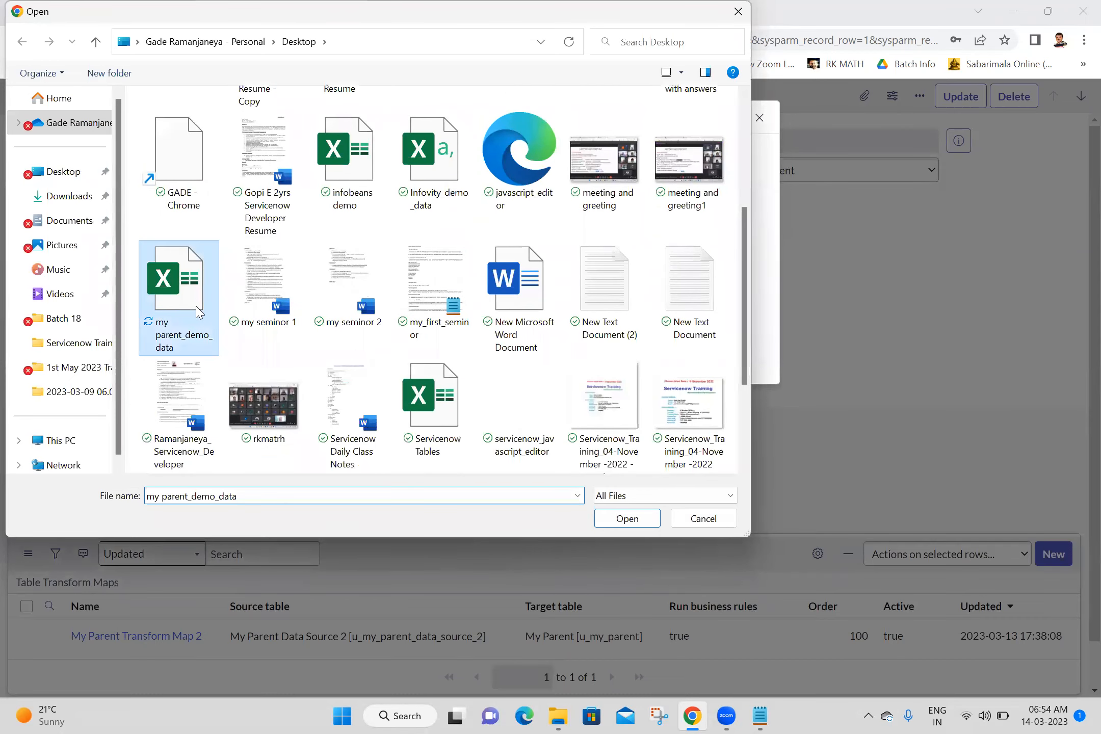
{"action": "double_click", "coordinate": [197, 308]}
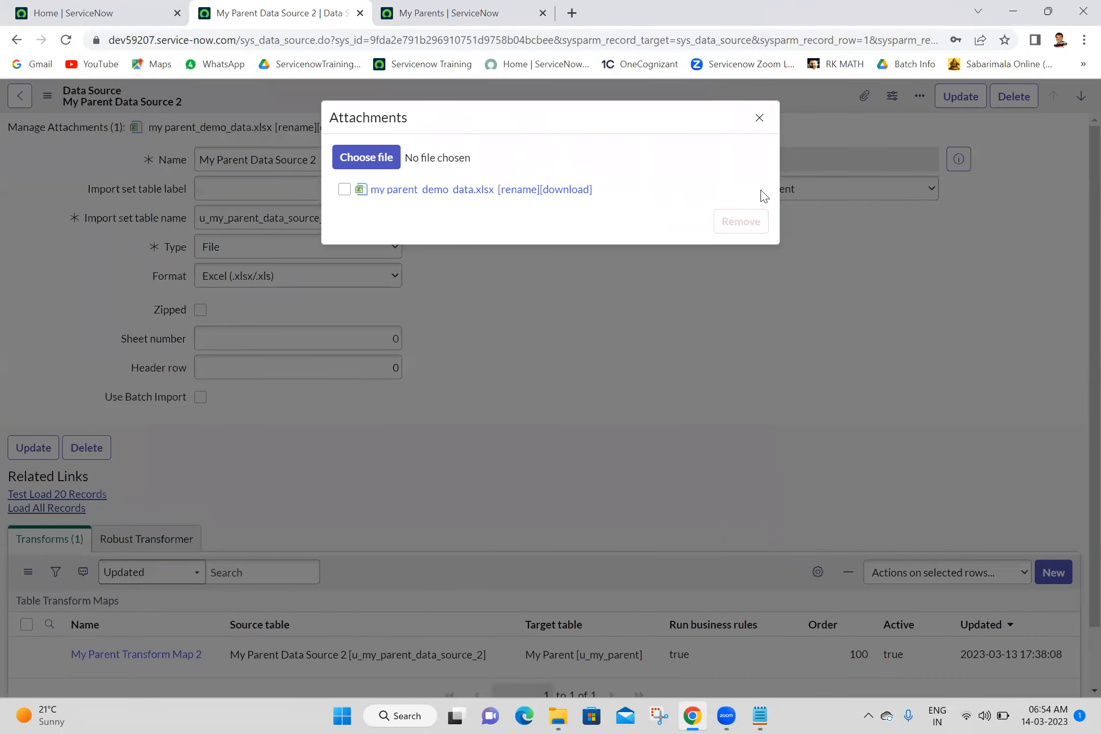
{"action": "left_click", "coordinate": [762, 120]}
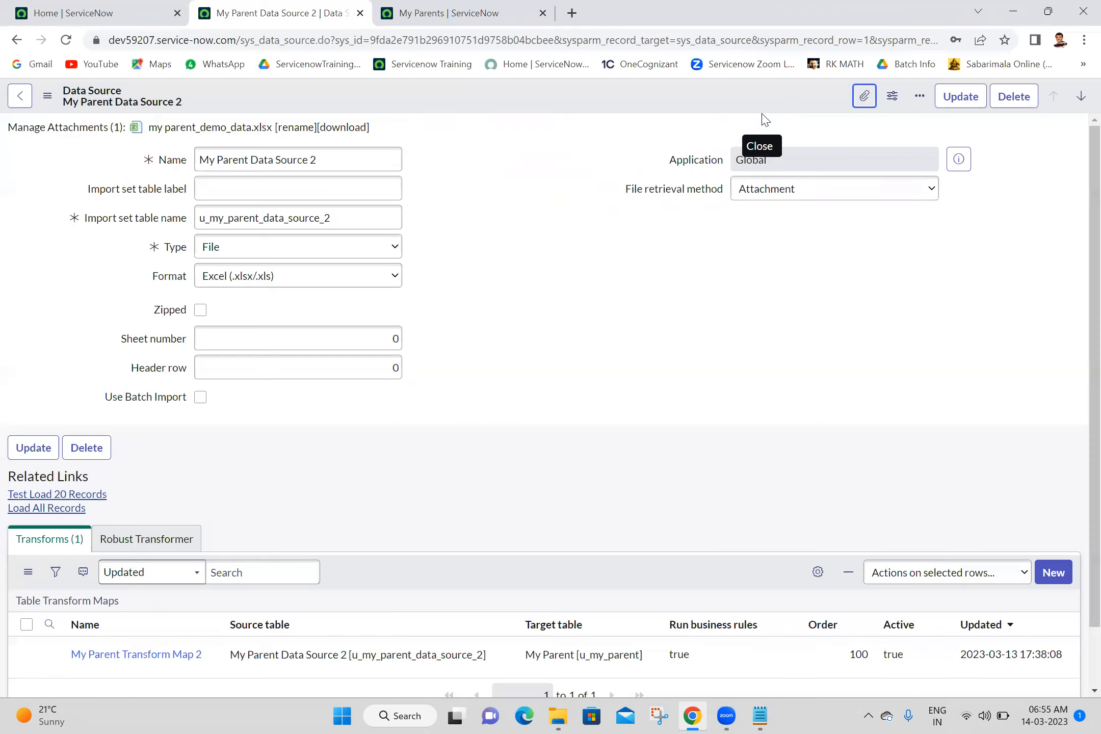
Load all records from the data source and transform the import set with My Parent Transform Map 2
{"action": "left_click", "coordinate": [51, 508]}
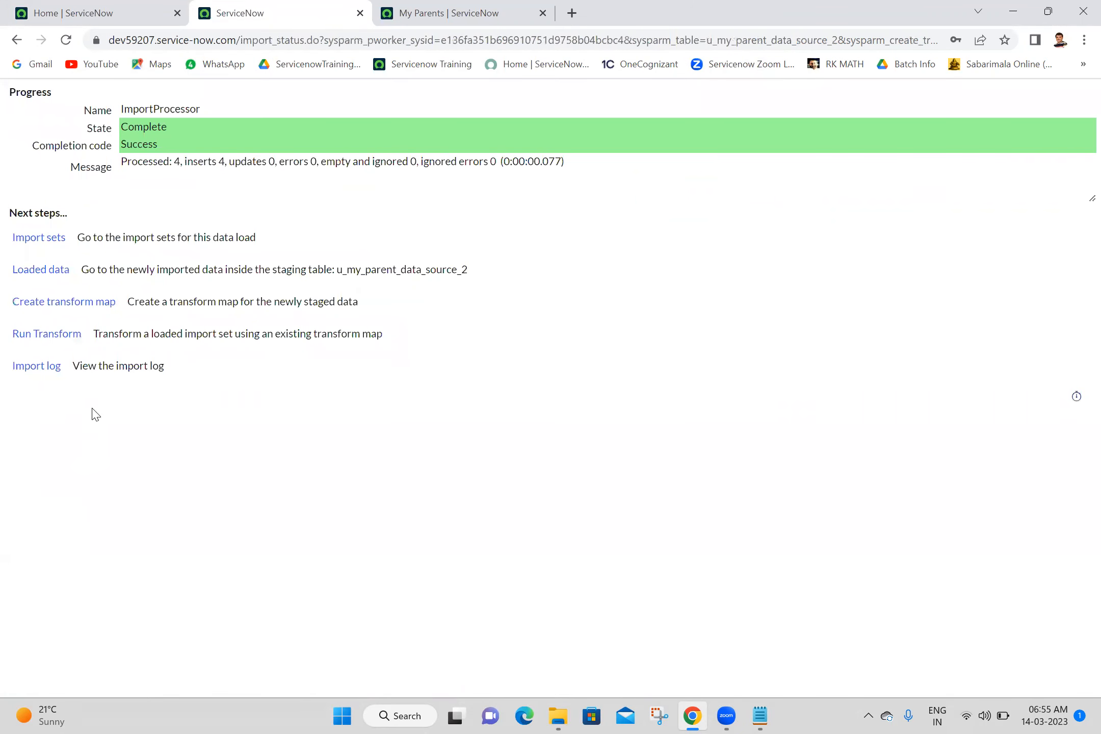
{"action": "left_click", "coordinate": [56, 334]}
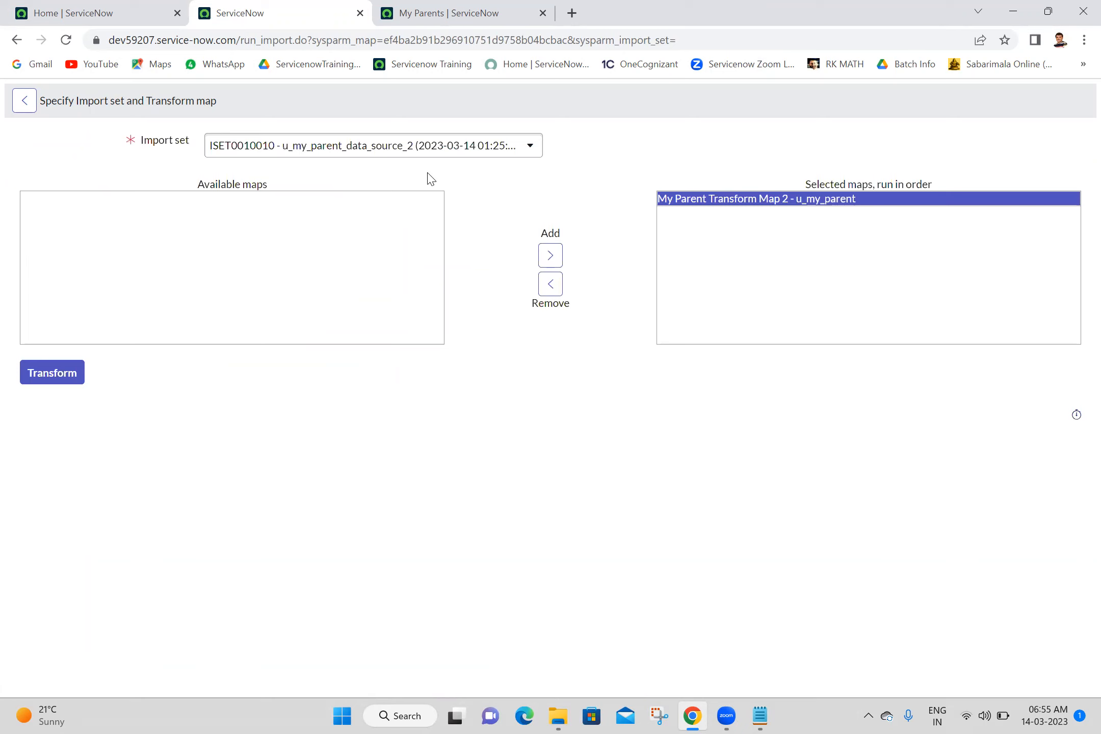
{"action": "left_click", "coordinate": [55, 380]}
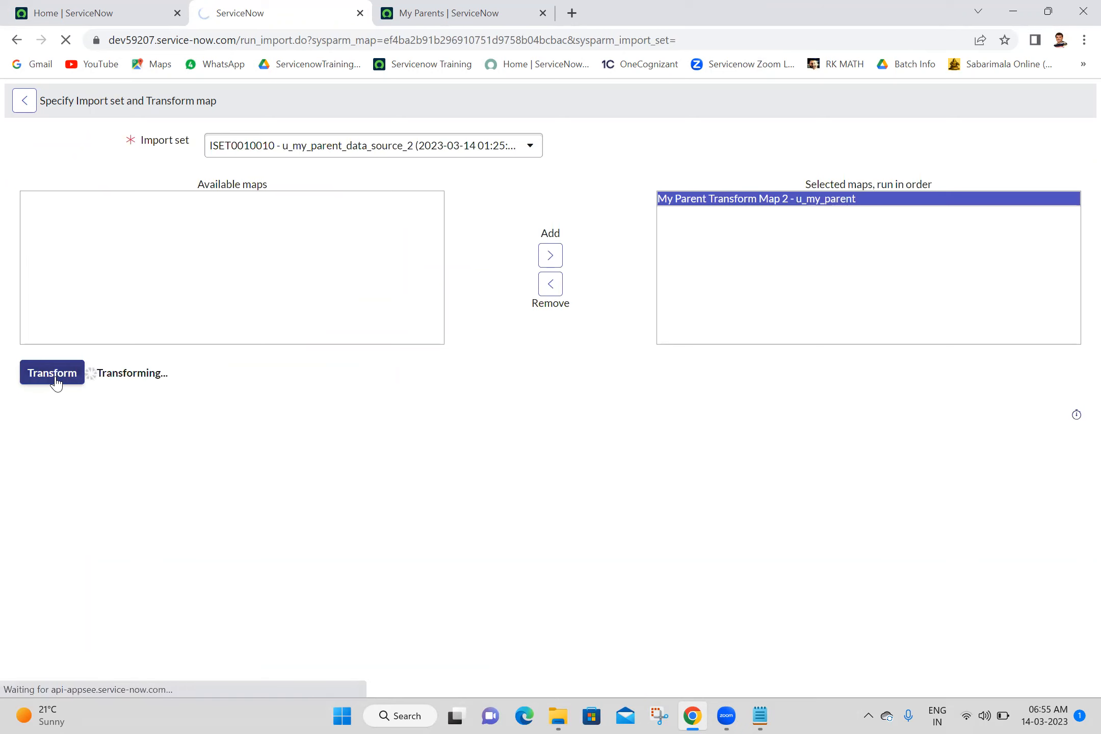
Open the transform history in a new tab and examine the insert, update and ignored counts
{"action": "middle_click", "coordinate": [74, 279]}
{"action": "left_click", "coordinate": [525, 10]}
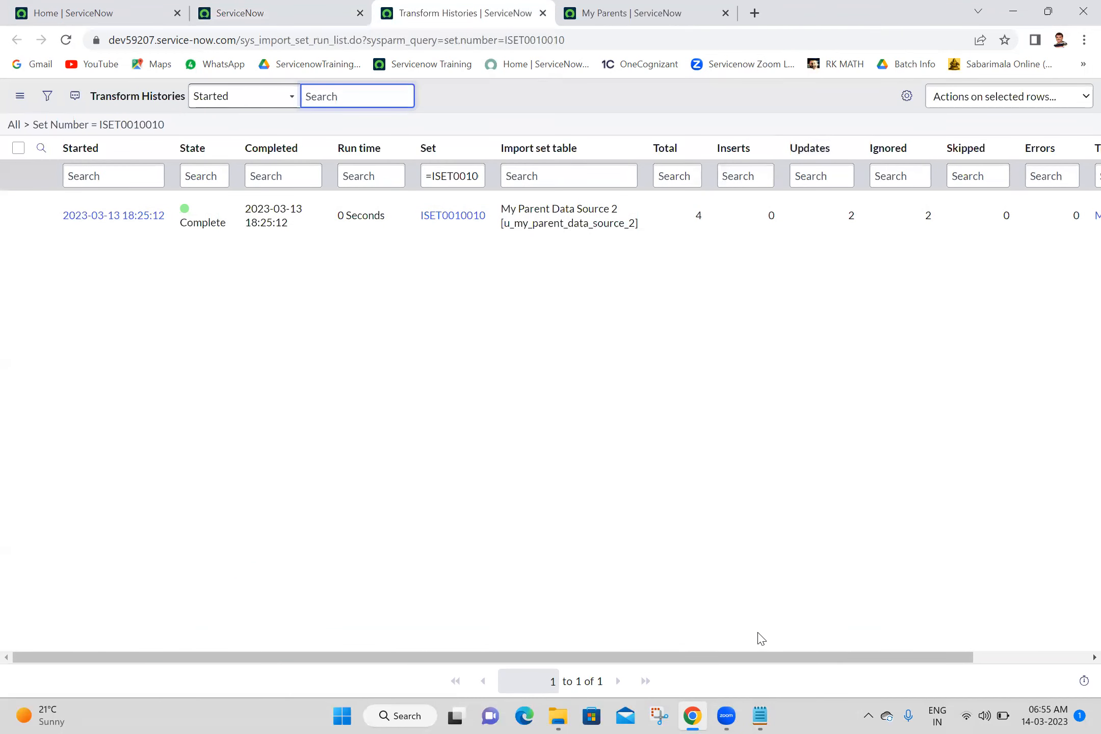
{"action": "left_click_drag", "start_coordinate": [786, 657], "coordinate": [918, 657]}
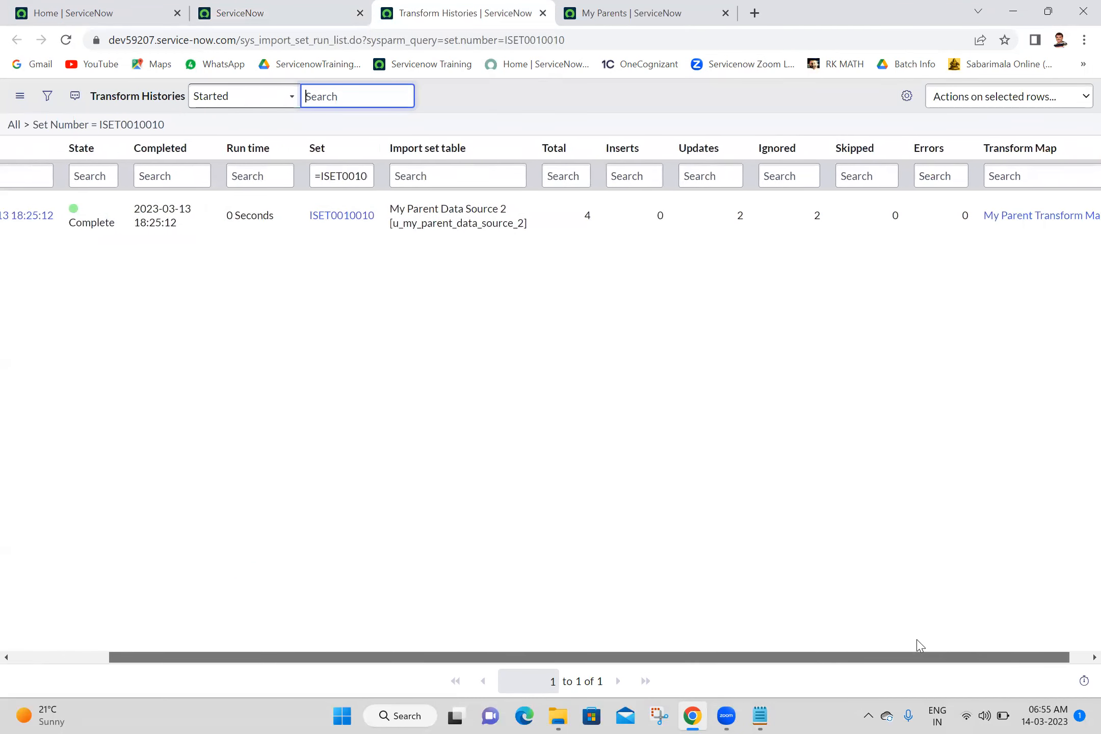
Reload the My Parents list and examine the Manager and Updated values of the records
{"action": "left_click", "coordinate": [663, 8]}
{"action": "left_click", "coordinate": [66, 40]}
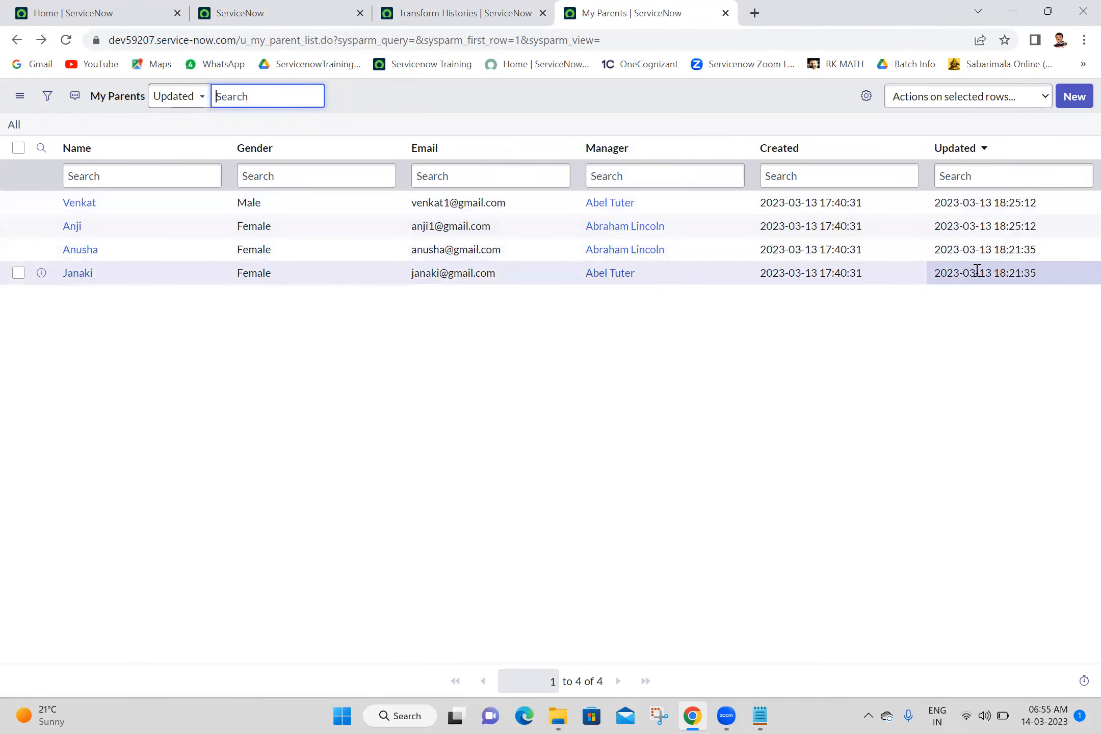
{"action": "left_click", "coordinate": [791, 452]}
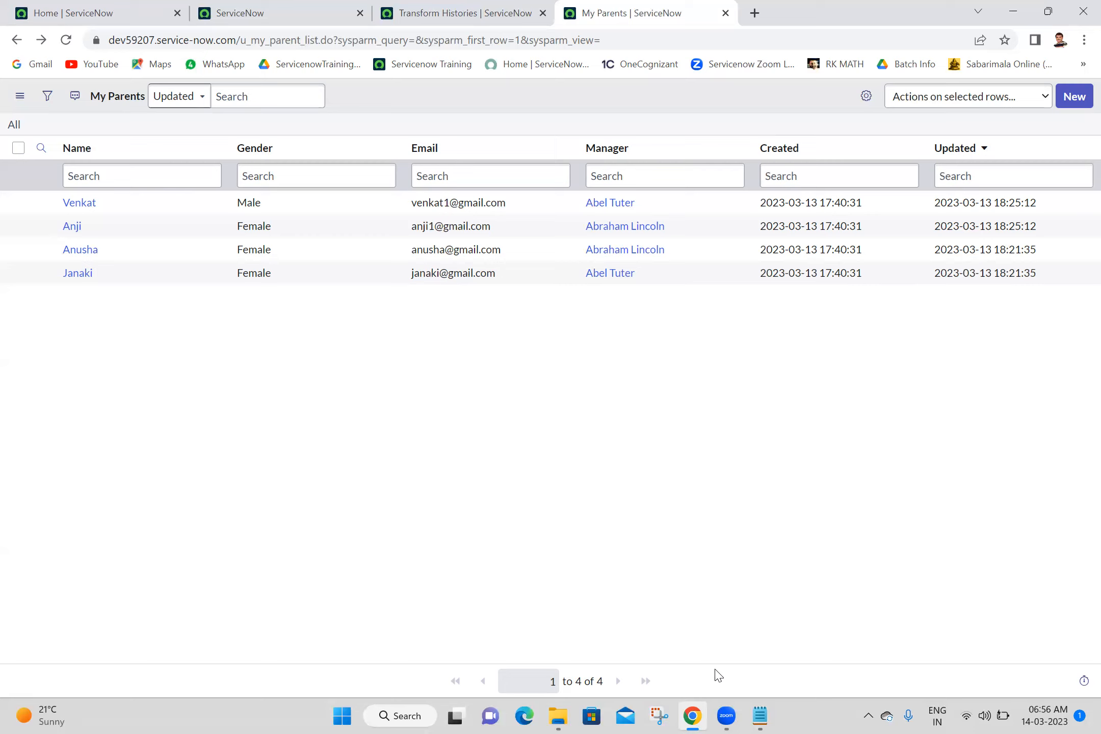
Show the desktop and open the my parent_demo_data workbook in Excel
{"action": "left_click", "coordinate": [1079, 716]}
{"action": "left_click", "coordinate": [828, 224]}
{"action": "left_click", "coordinate": [828, 224]}
{"action": "left_click", "coordinate": [931, 179]}
{"action": "double_click", "coordinate": [828, 197]}
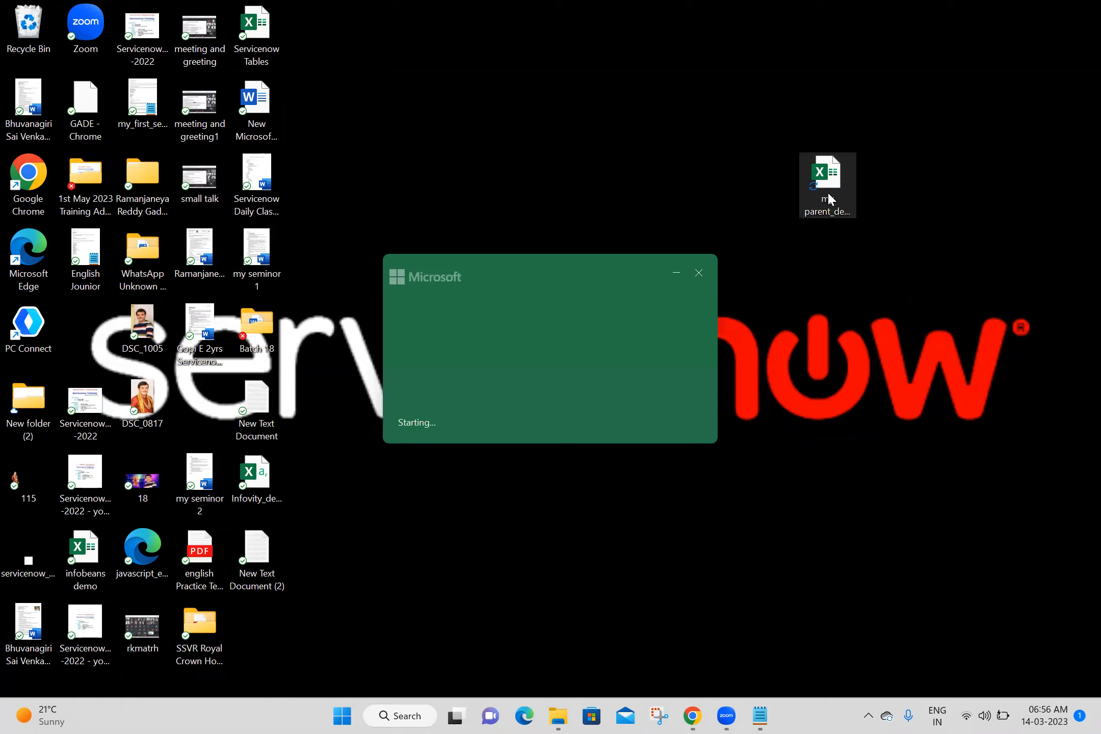
{"action": "left_click", "coordinate": [540, 427]}
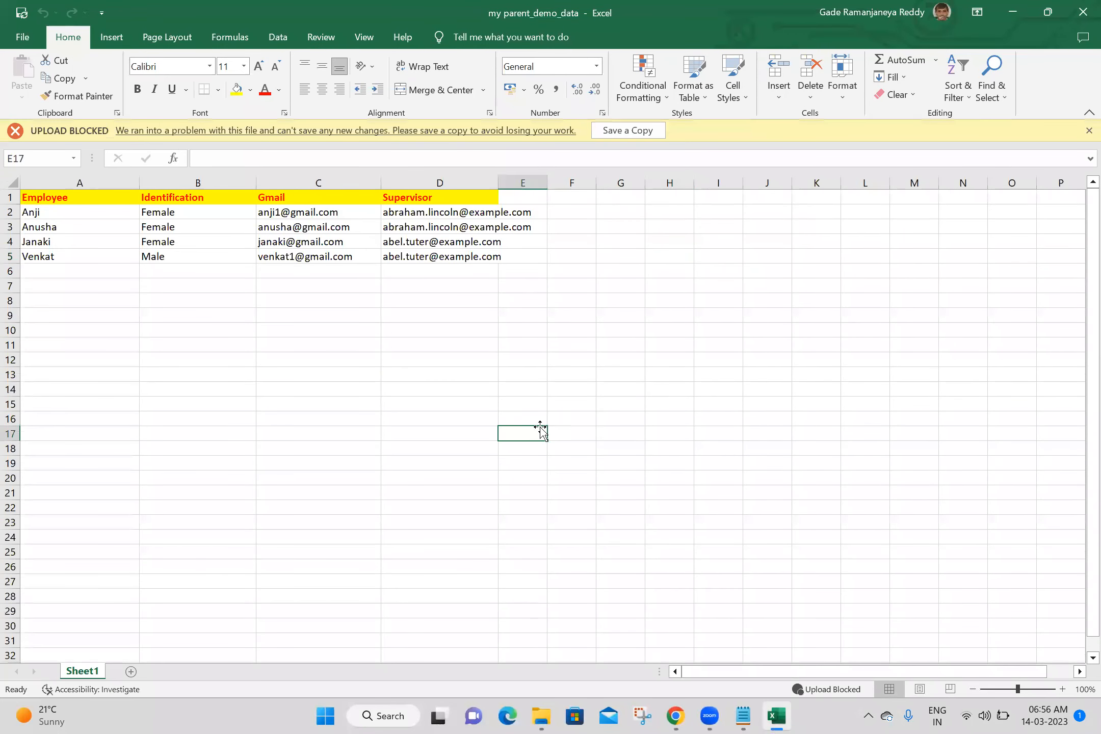
Clear the supervisor e-mail addresses from cells D2:D5, keeping the Supervisor header
{"action": "left_click", "coordinate": [476, 212]}
{"action": "key", "text": "ctrl+c"}
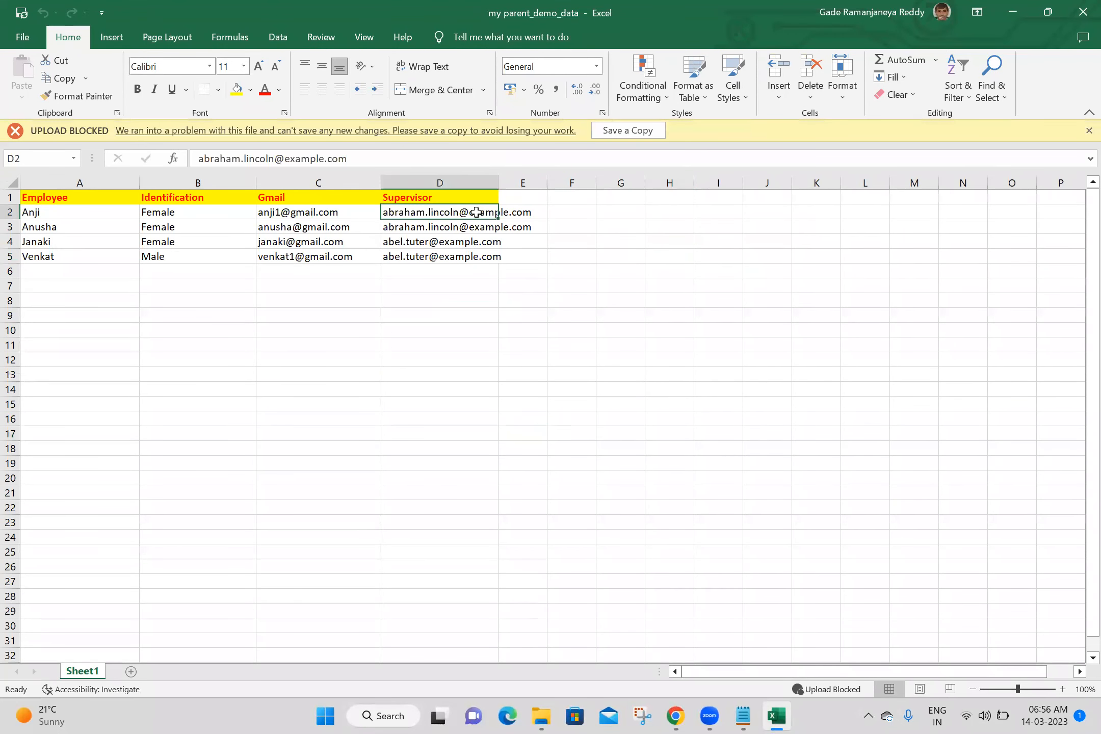
{"action": "key", "text": "Delete"}
{"action": "left_click", "coordinate": [480, 230]}
{"action": "key", "text": "Delete"}
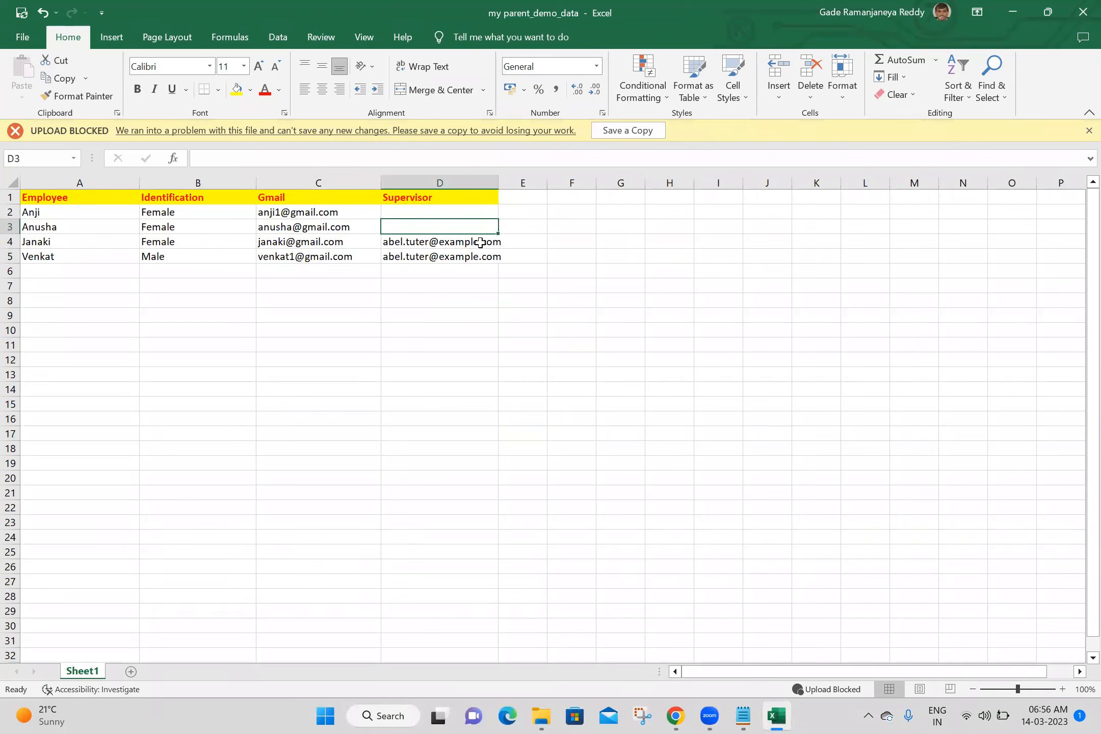
{"action": "key", "text": "ctrl+z"}
{"action": "key", "text": "Delete"}
{"action": "left_click", "coordinate": [480, 243]}
{"action": "key", "text": "Delete"}
{"action": "left_click", "coordinate": [476, 257]}
{"action": "key", "text": "Delete"}
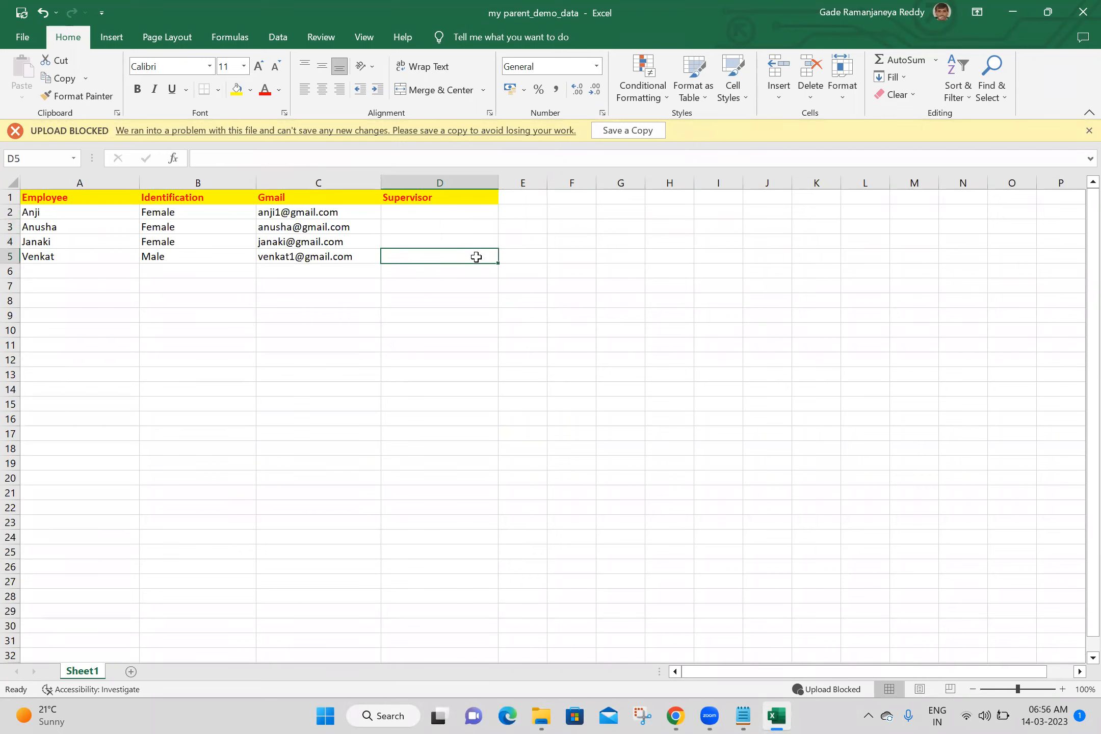
Switch to Chrome and close the import status and Transform Histories tabs
{"action": "left_click", "coordinate": [685, 711]}
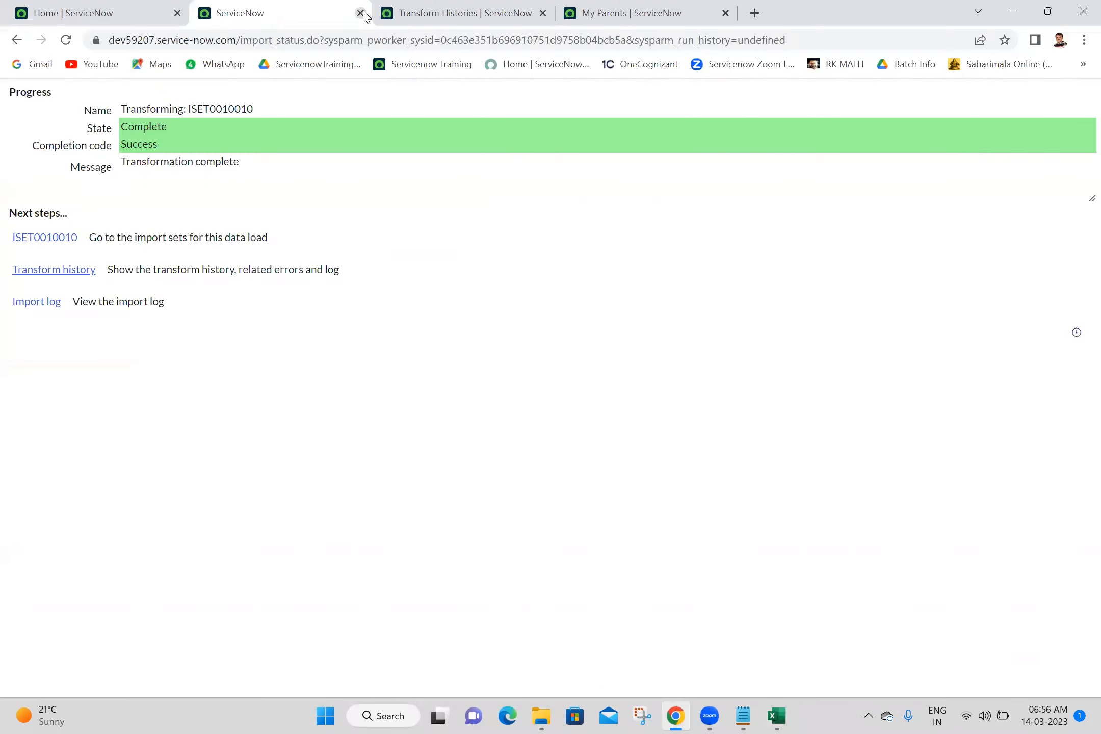
{"action": "left_click", "coordinate": [361, 12]}
{"action": "left_click", "coordinate": [362, 12]}
Open the Users list from the Home tab by entering sys_user.LIST in the navigator filter
{"action": "left_click", "coordinate": [128, 13]}
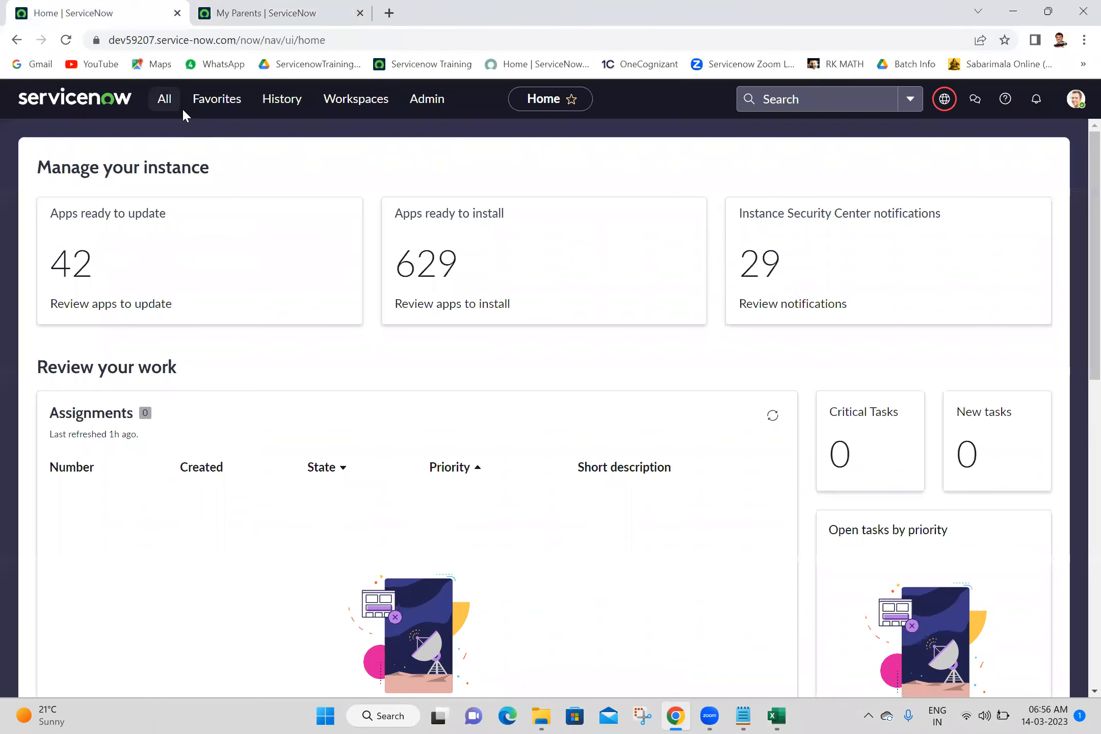
{"action": "left_click", "coordinate": [167, 101]}
{"action": "key", "text": "ctrl+shift+Left"}
{"action": "key", "text": "ctrl+shift+Left"}
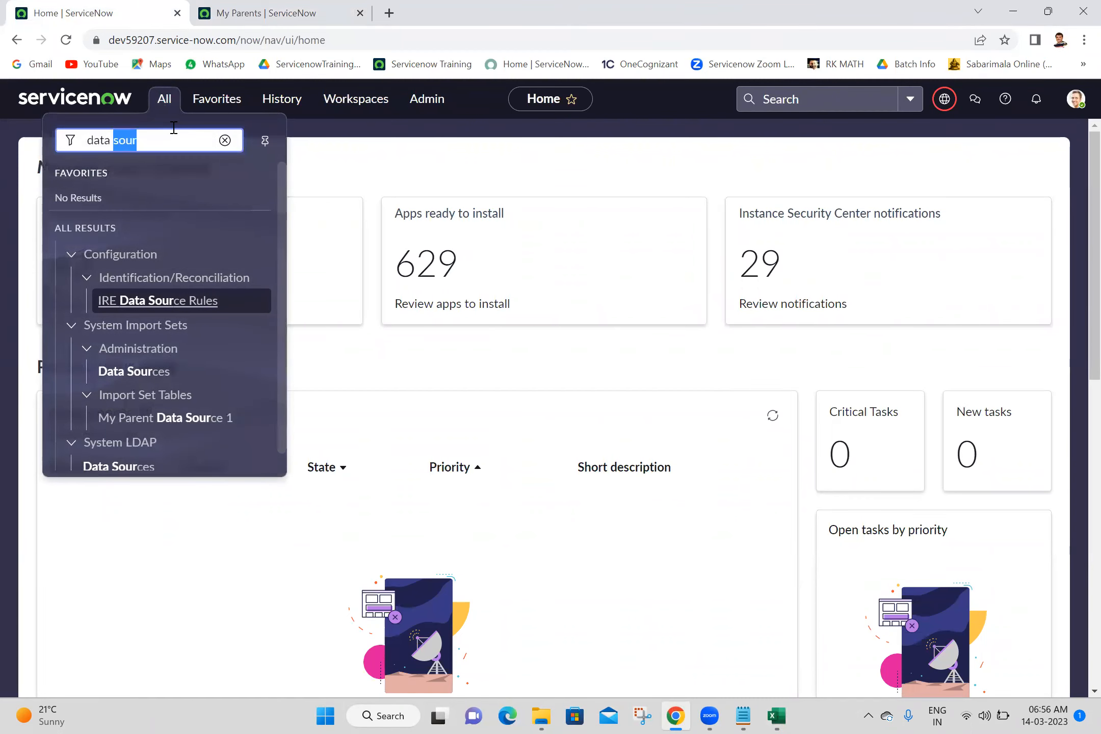
{"action": "type", "text": "sys_"}
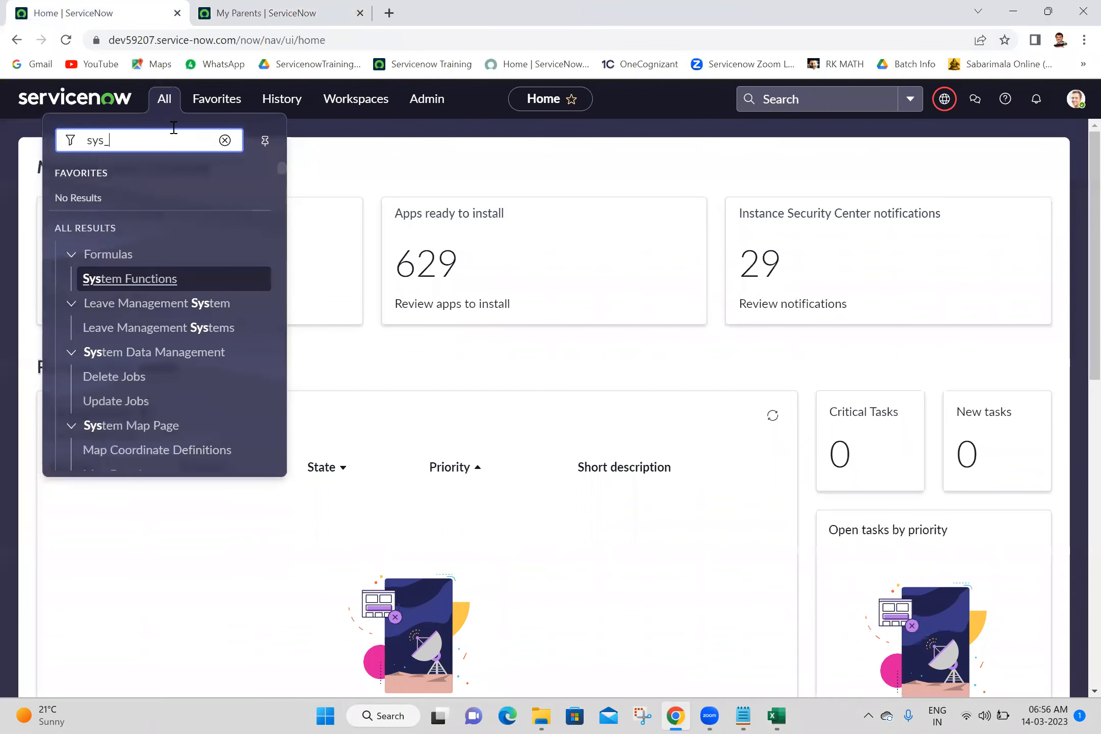
{"action": "type", "text": "user.LI"}
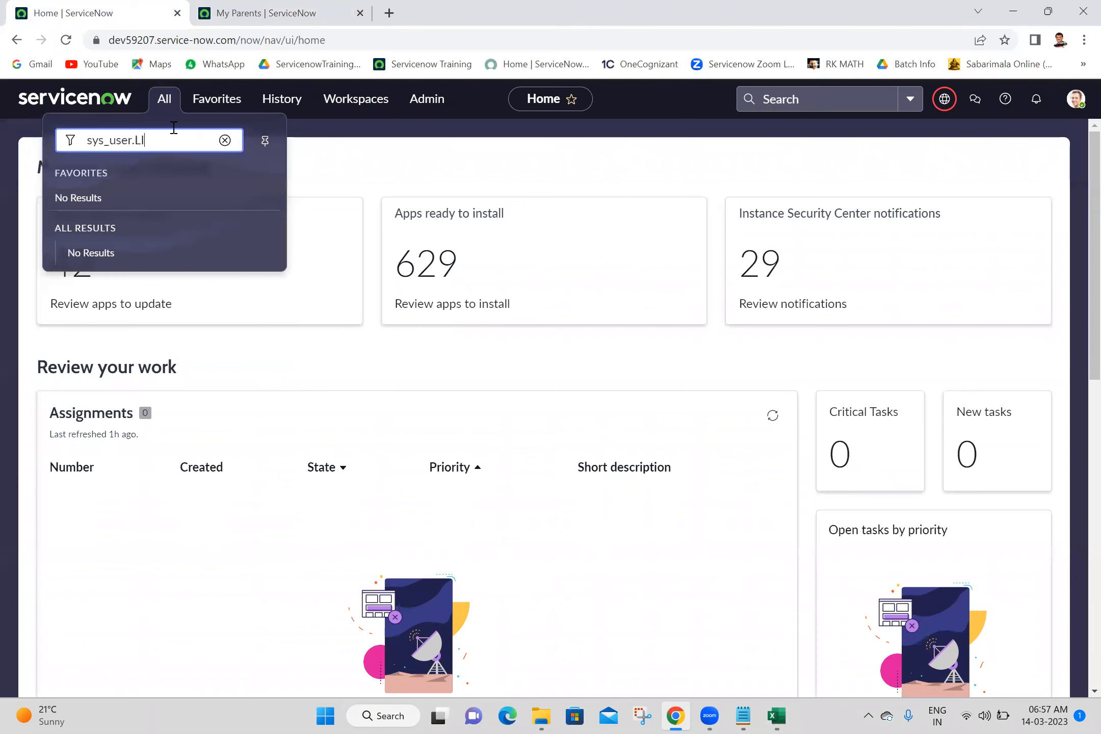
{"action": "type", "text": "ST"}
{"action": "key", "text": "Return"}
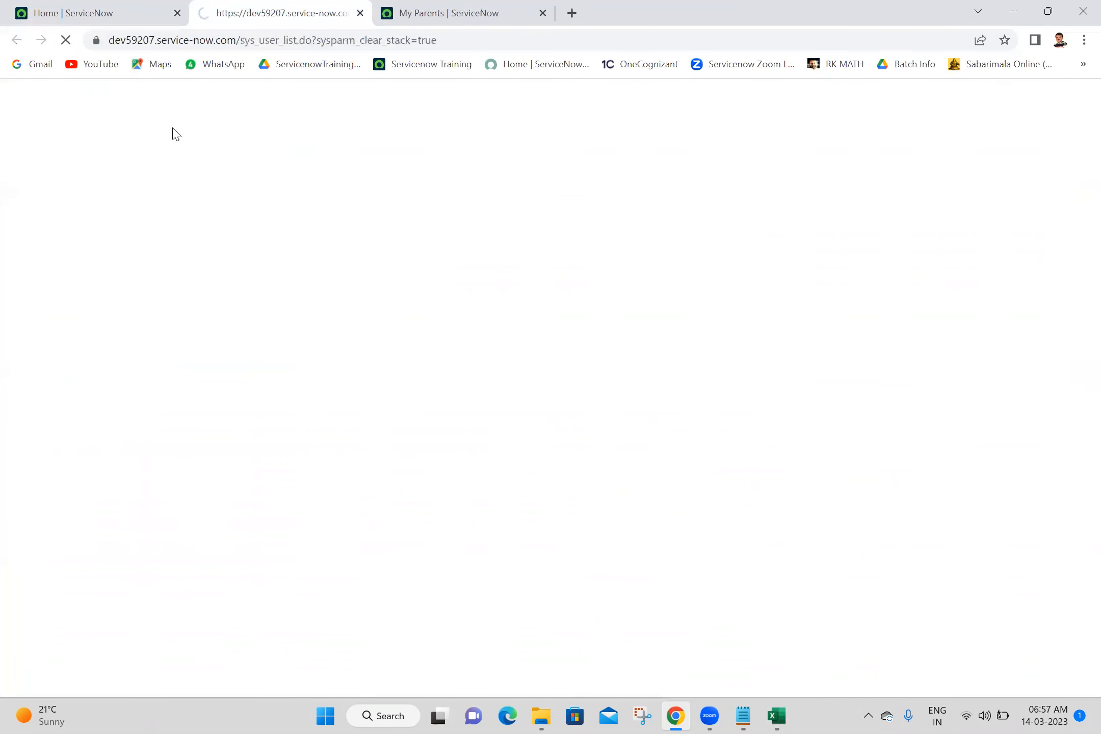
Search the Users list's Name column for a first name and clear the filter again
{"action": "left_click", "coordinate": [243, 175]}
{"action": "type", "text": "ramesh"}
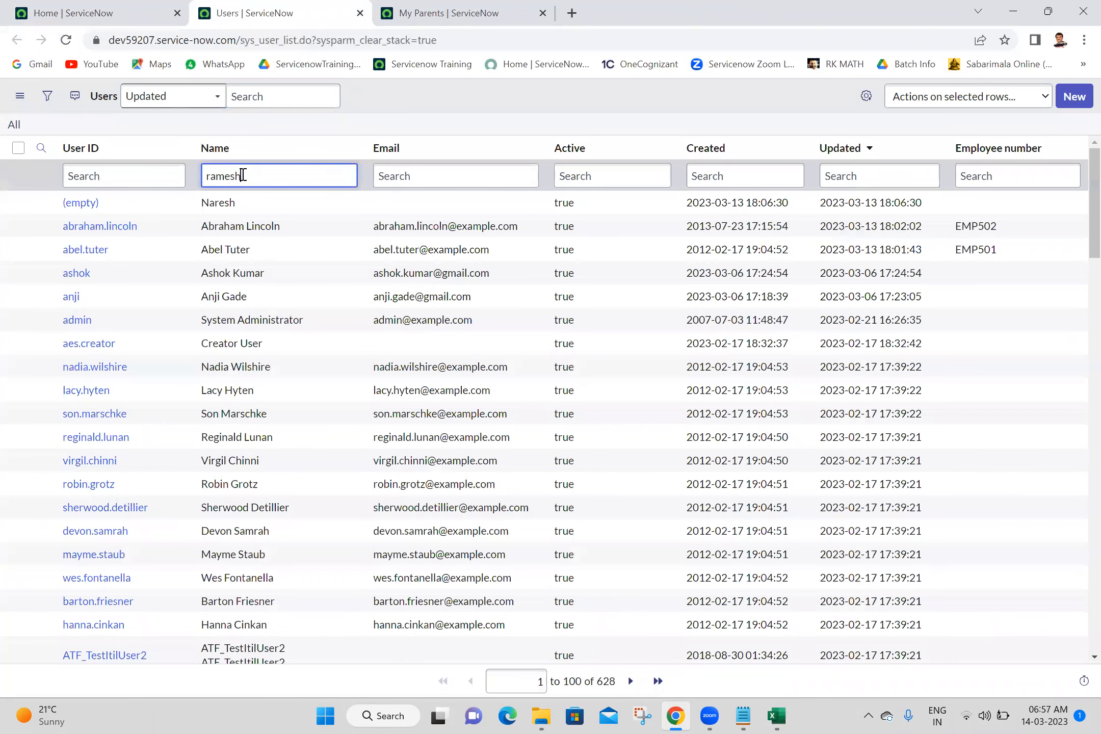
{"action": "key", "text": "Return"}
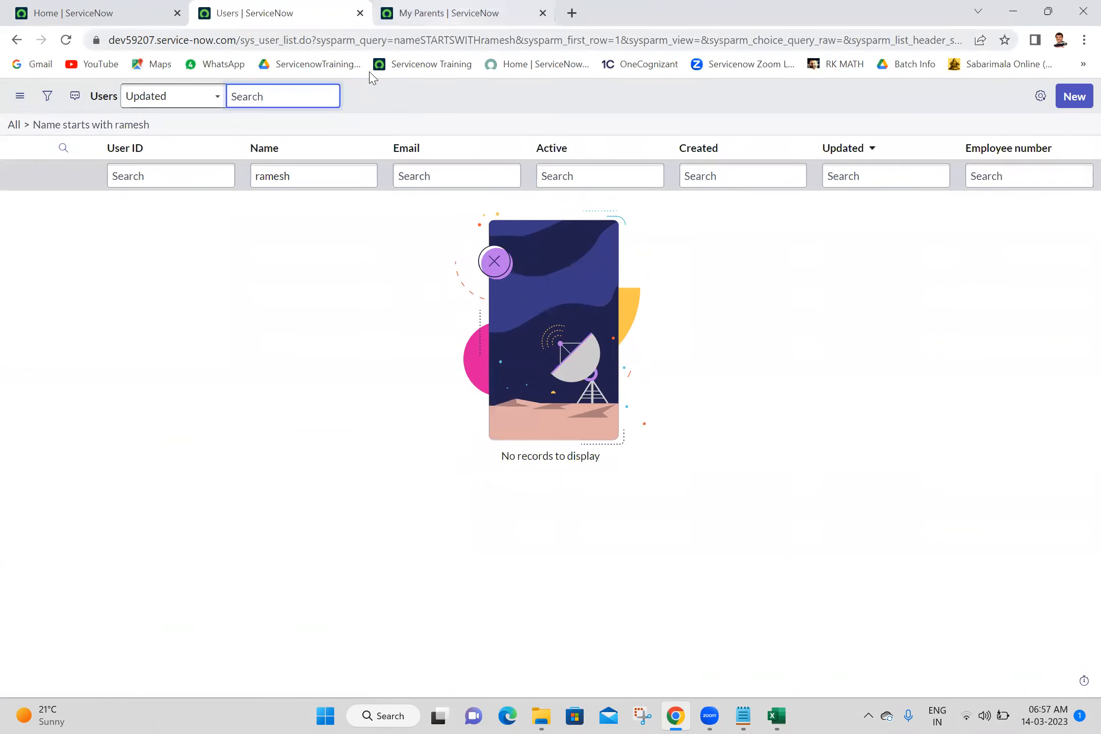
{"action": "double_click", "coordinate": [308, 177]}
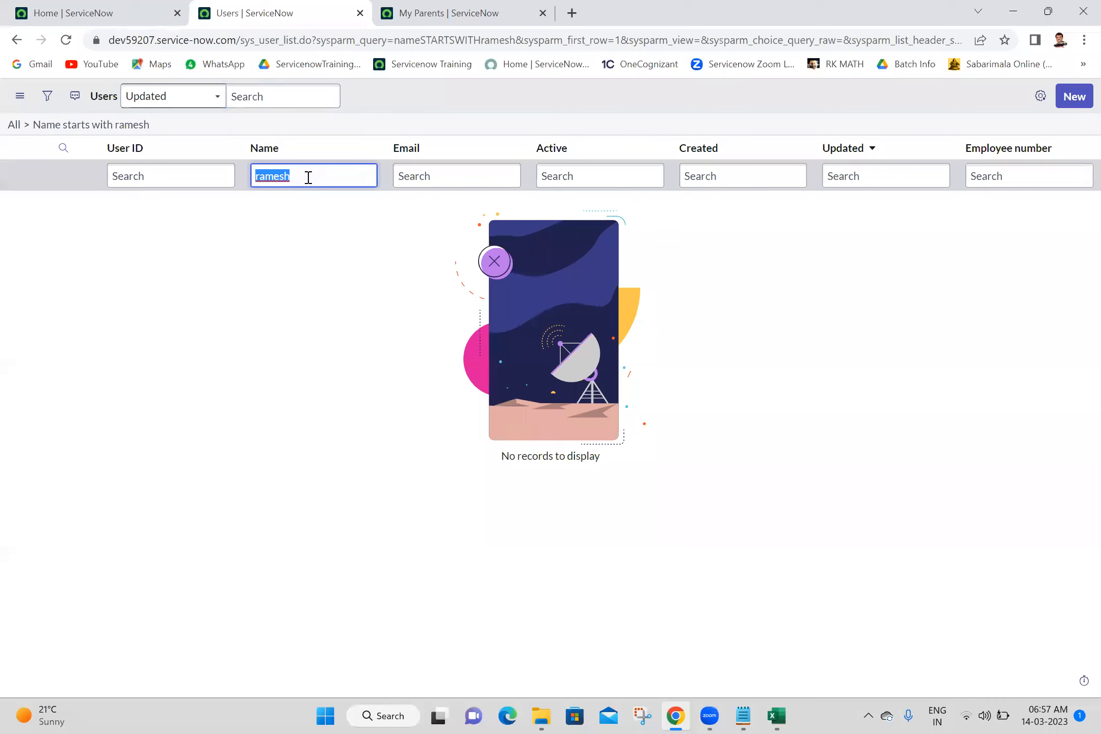
{"action": "key", "text": "BackSpace"}
{"action": "key", "text": "Return"}
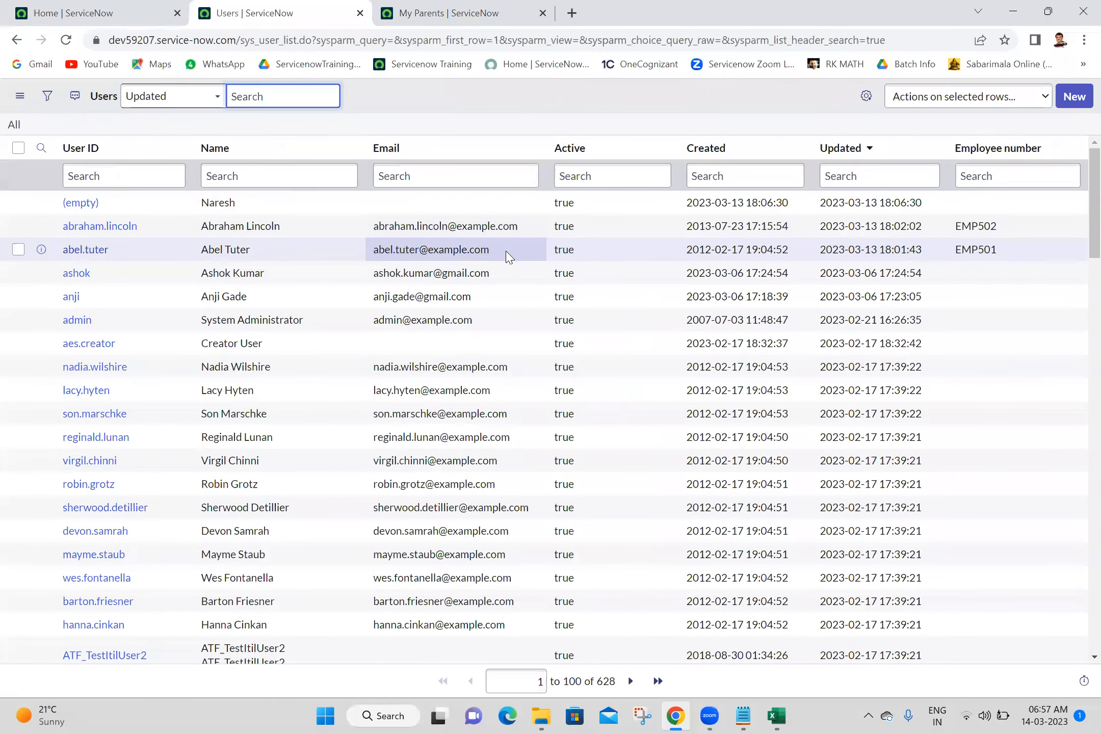
Copy the user name in the third row of the Users list into Supervisor cells D2 and D3 of the Excel workbook
{"action": "left_click", "coordinate": [306, 251]}
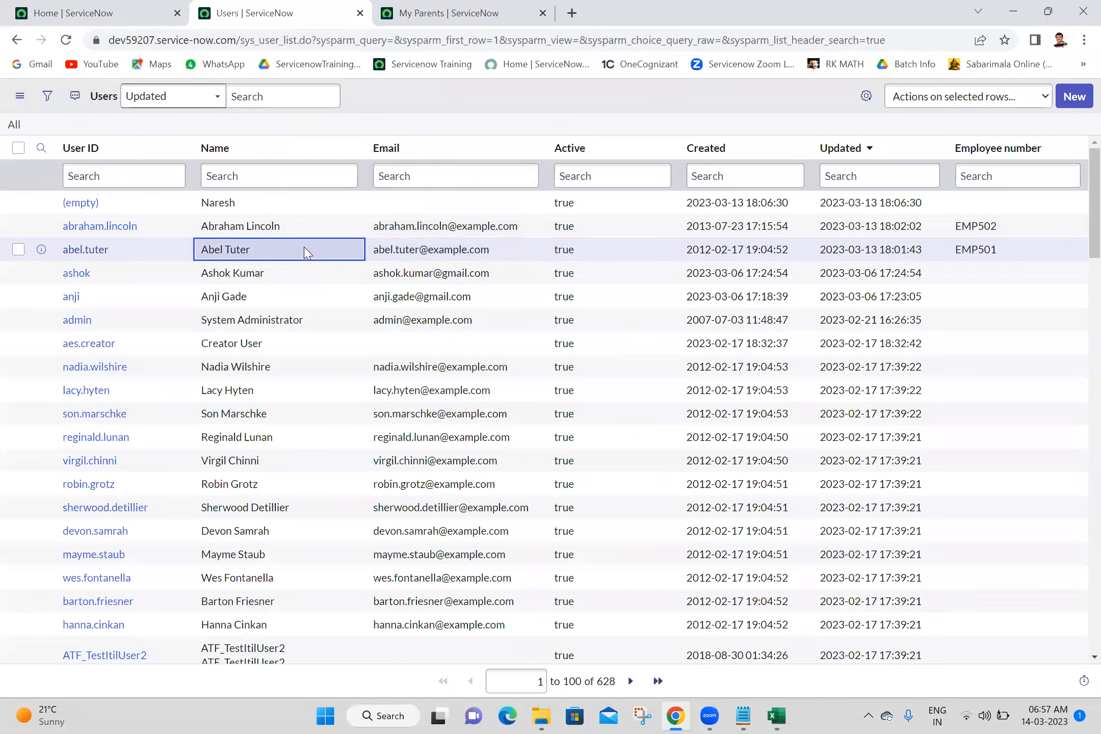
{"action": "left_click_drag", "start_coordinate": [306, 251], "coordinate": [194, 263]}
{"action": "key", "text": "ctrl+c"}
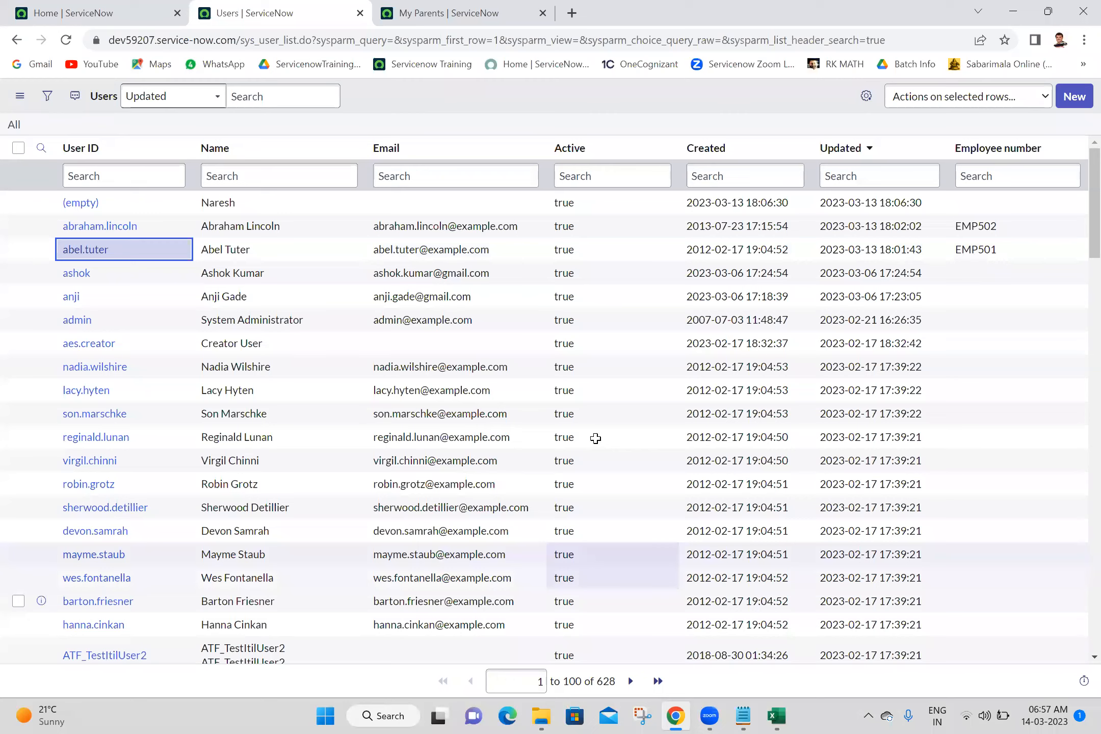
{"action": "key", "text": "alt+Tab"}
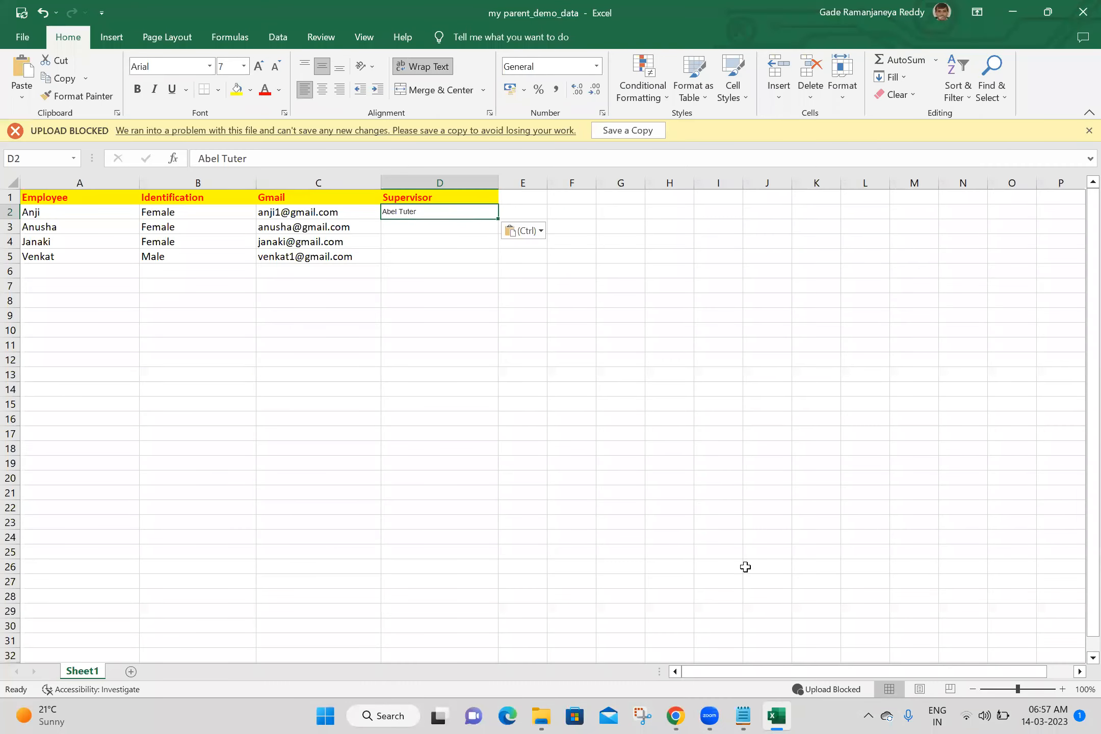
{"action": "left_click", "coordinate": [453, 224]}
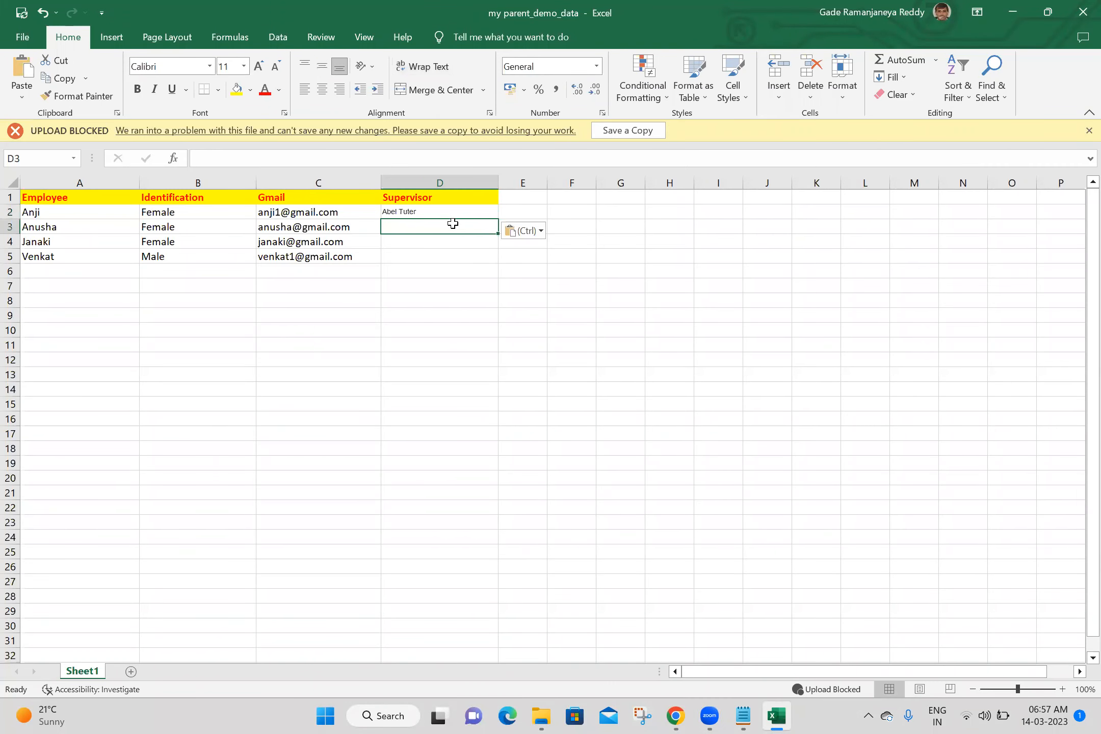
{"action": "key", "text": "ctrl+v"}
Enter a supervisor's first name in D4 and copy the user name in the second row of the Users list into D5
{"action": "left_click", "coordinate": [421, 242]}
{"action": "type", "text": "Ramesh"}
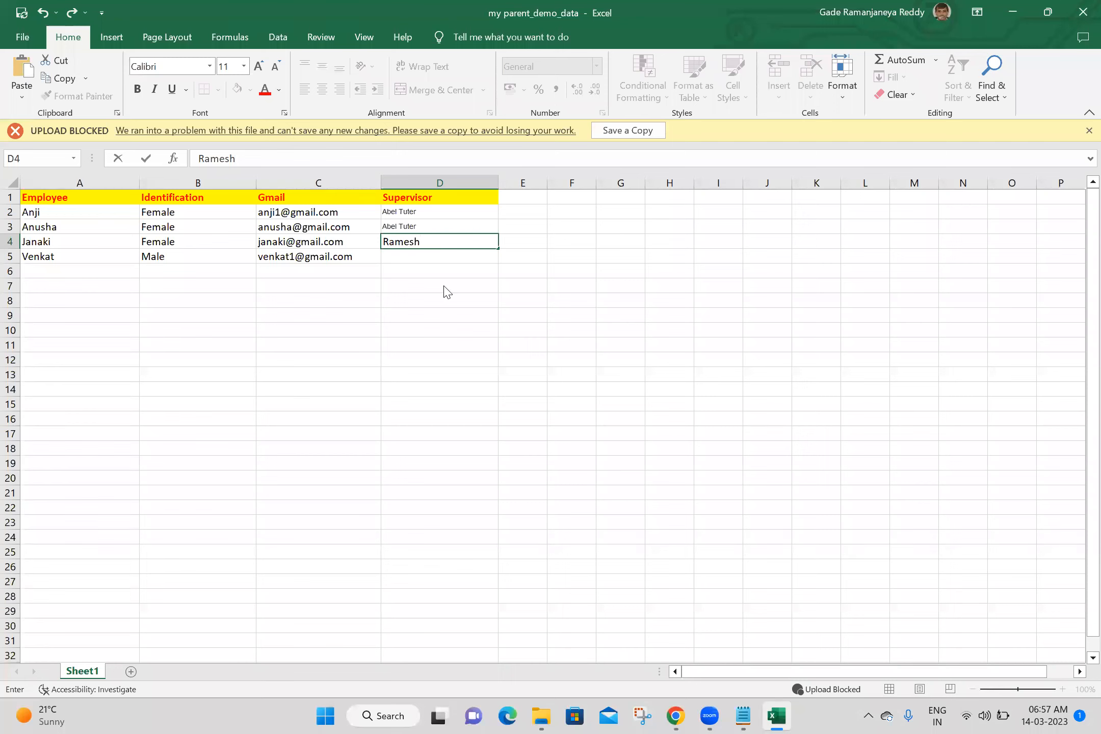
{"action": "key", "text": "alt+Tab"}
{"action": "left_click_drag", "start_coordinate": [297, 229], "coordinate": [187, 233]}
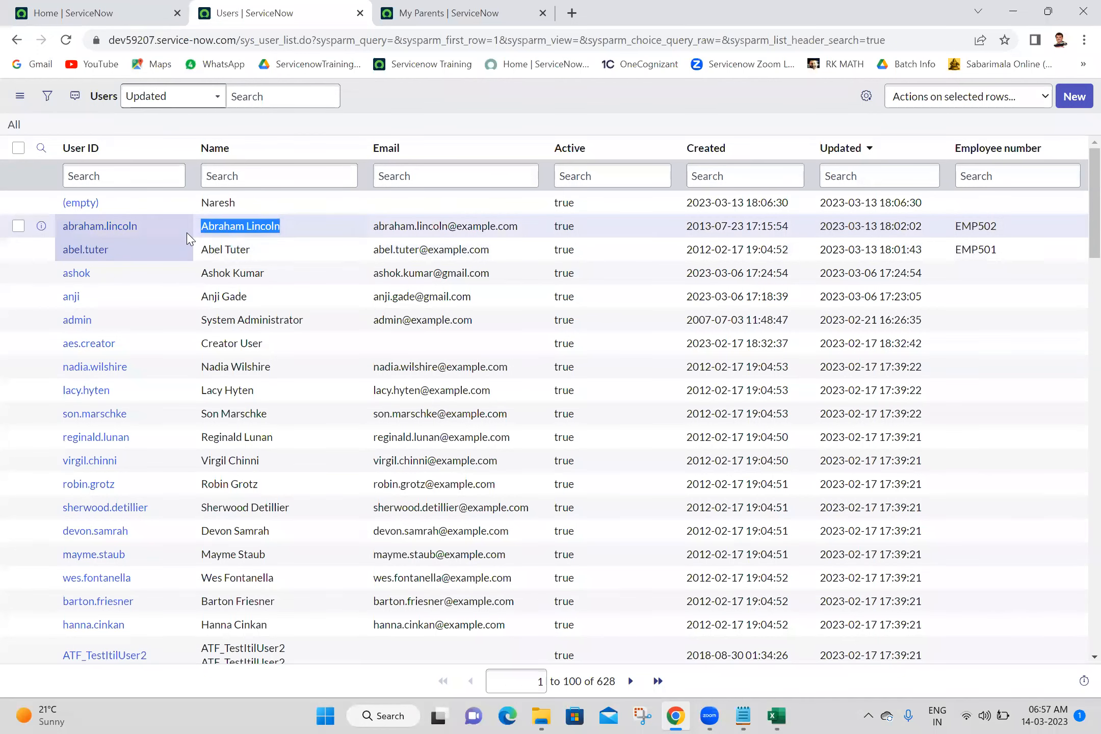
{"action": "left_click", "coordinate": [187, 235]}
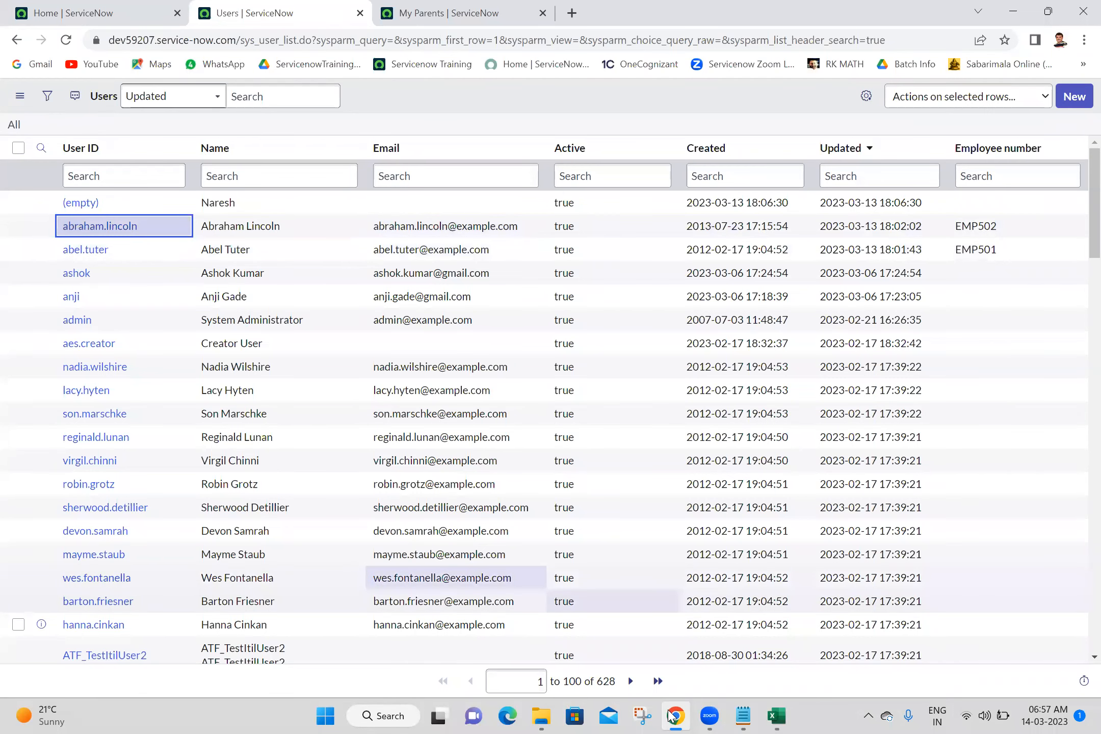
{"action": "key", "text": "alt+Tab"}
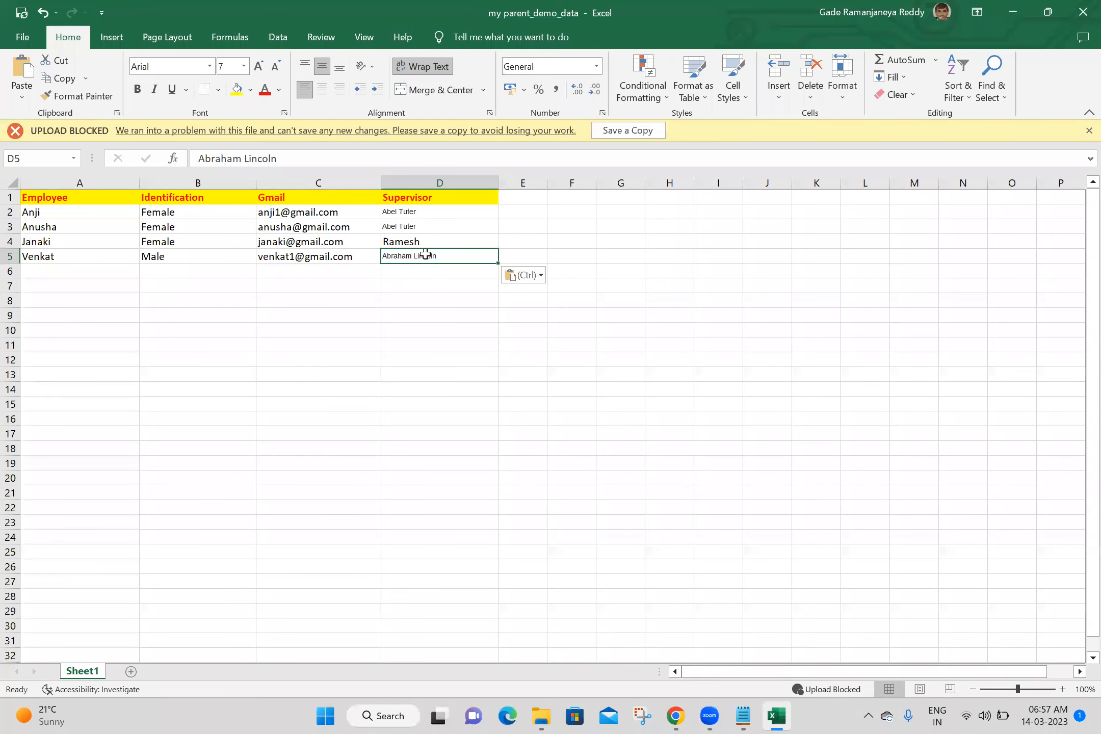
Copy the formatting of cell B3 onto Supervisor cells D2:D5 with Format Painter
{"action": "left_click", "coordinate": [182, 226]}
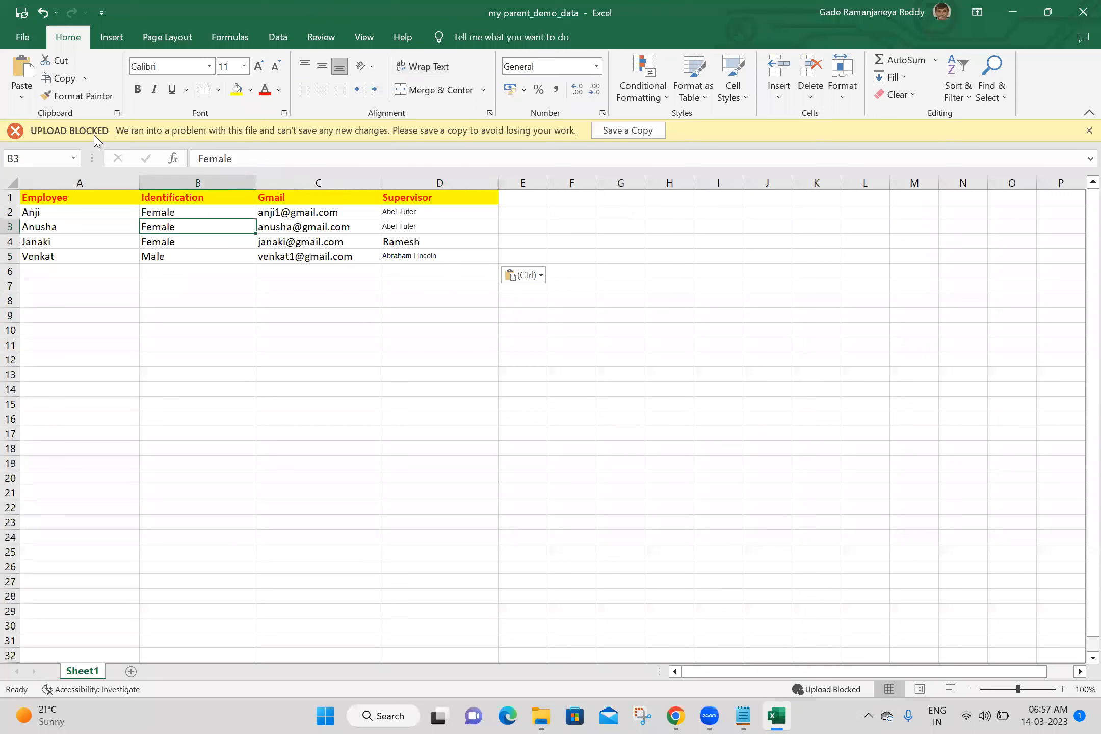
{"action": "left_click", "coordinate": [84, 100]}
{"action": "left_click_drag", "start_coordinate": [458, 255], "coordinate": [387, 206]}
{"action": "left_click", "coordinate": [709, 317]}
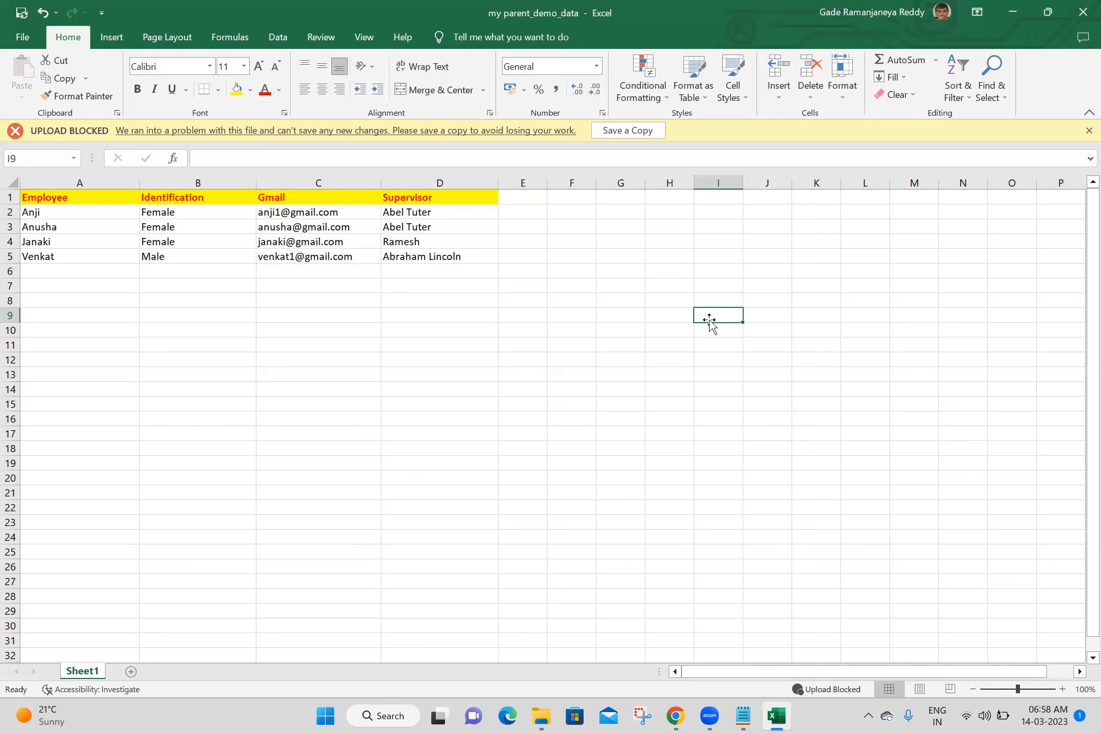
Change the Identification value in cell B2 to Other
{"action": "left_click", "coordinate": [172, 213]}
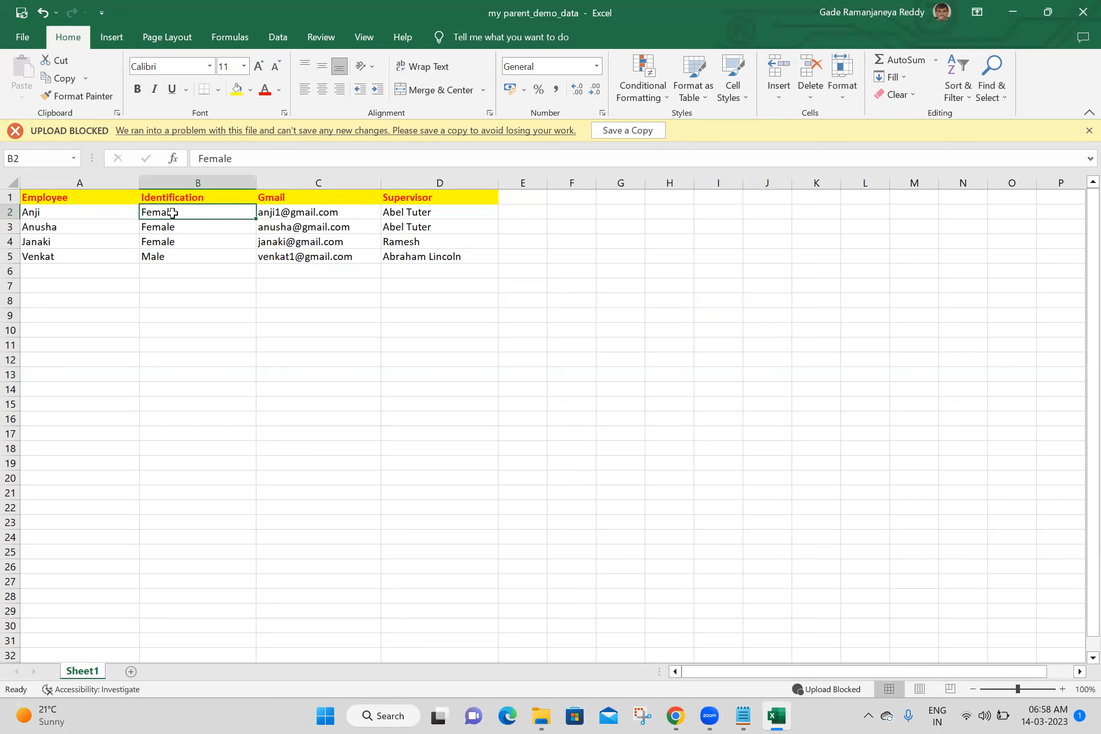
{"action": "key", "text": "BackSpace"}
{"action": "type", "text": "Other"}
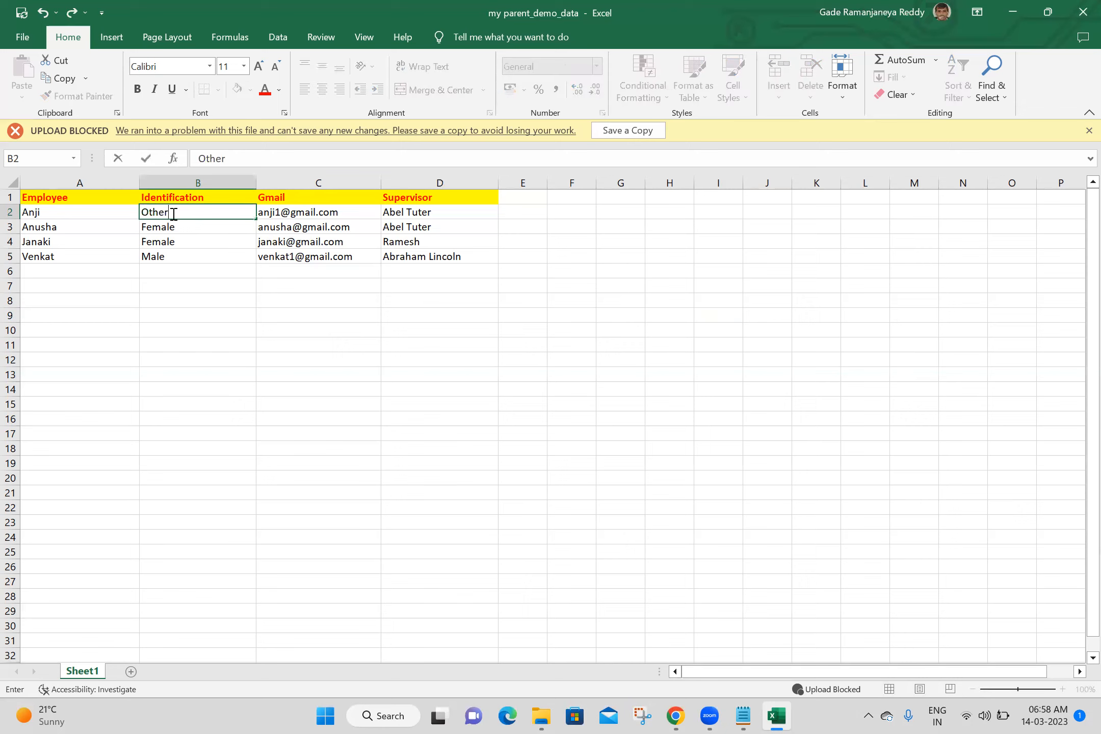
{"action": "left_click", "coordinate": [372, 347]}
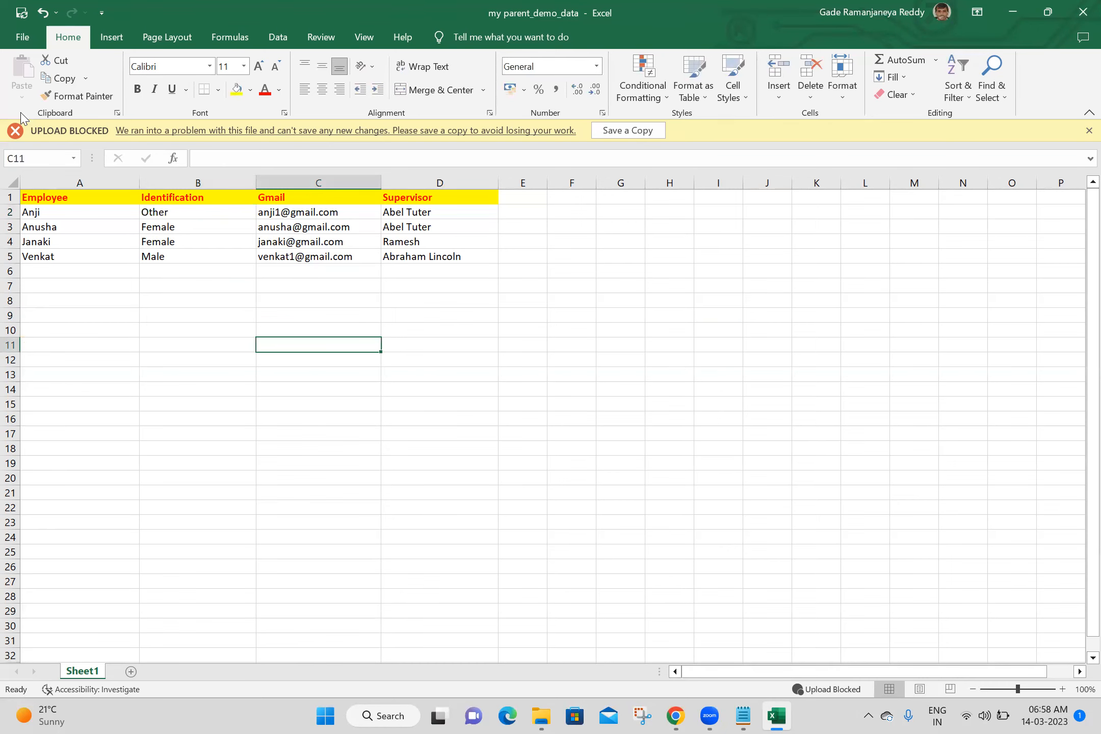
Switch to Chrome and delete all records in the My Parents list, confirming the deletion
{"action": "left_click", "coordinate": [674, 717]}
{"action": "left_click", "coordinate": [19, 148]}
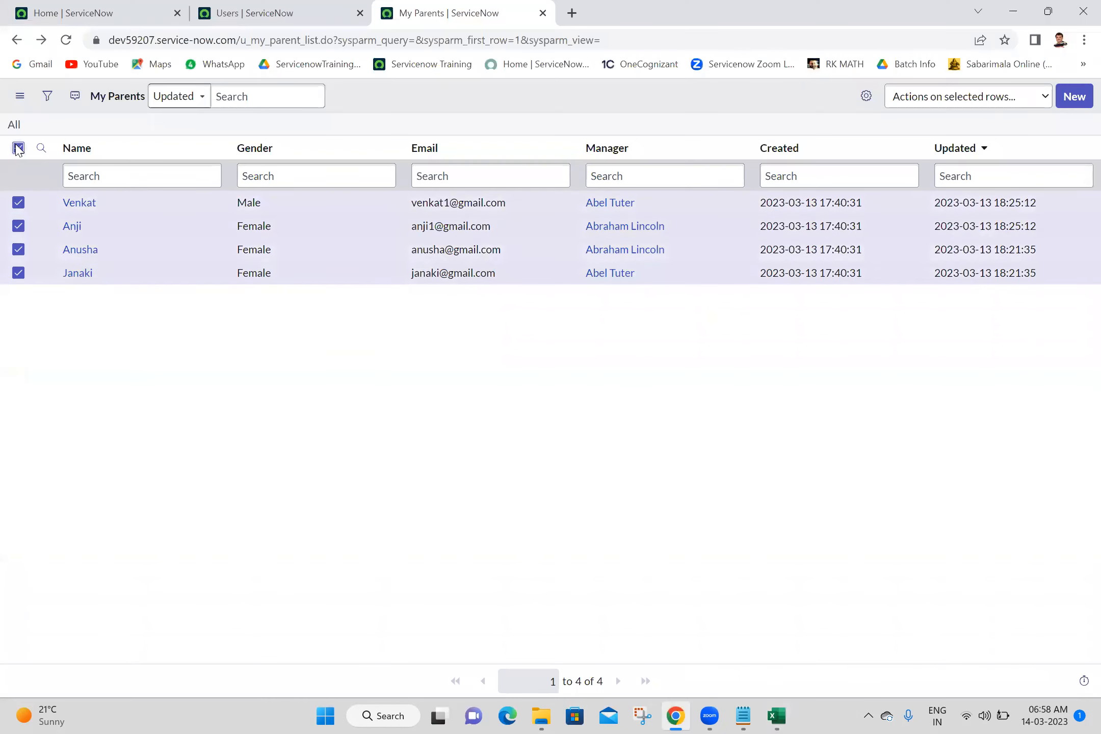
{"action": "left_click", "coordinate": [938, 108]}
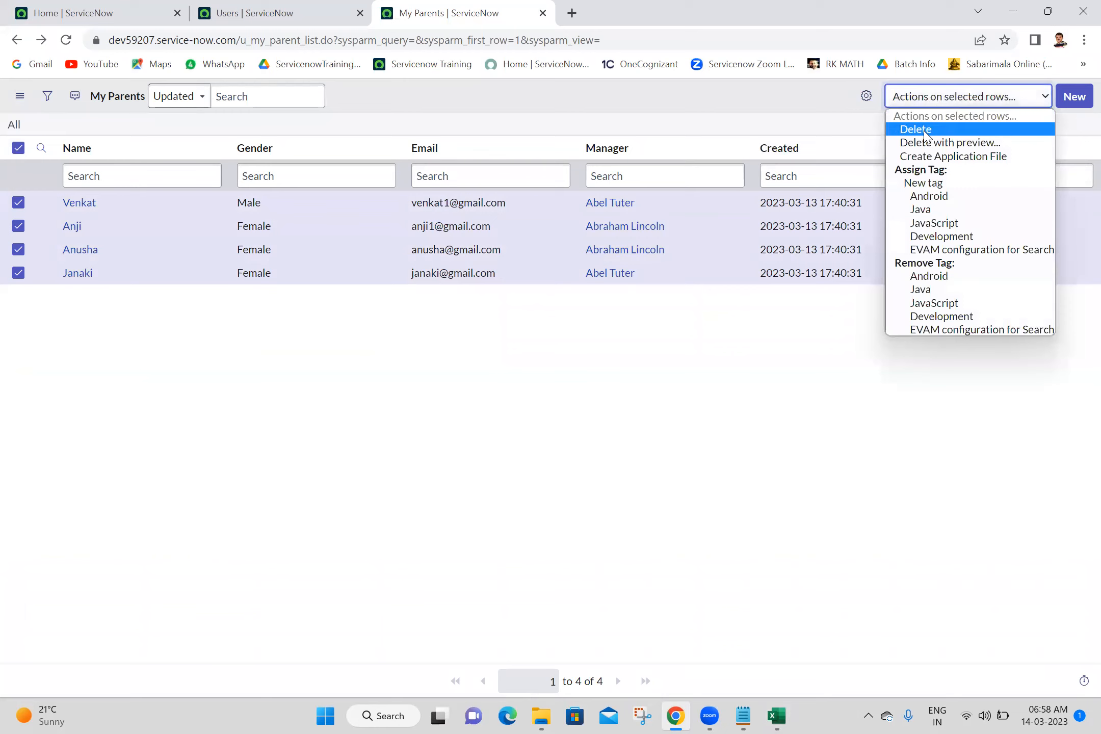
{"action": "left_click", "coordinate": [927, 134]}
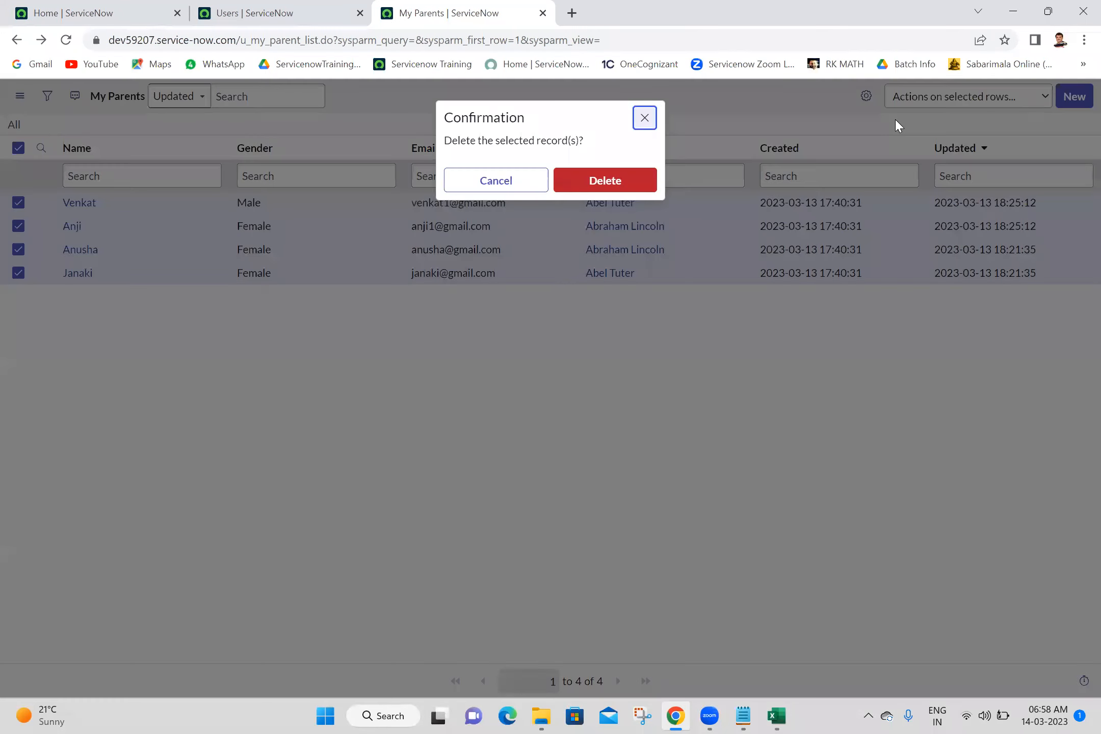
{"action": "left_click", "coordinate": [619, 181]}
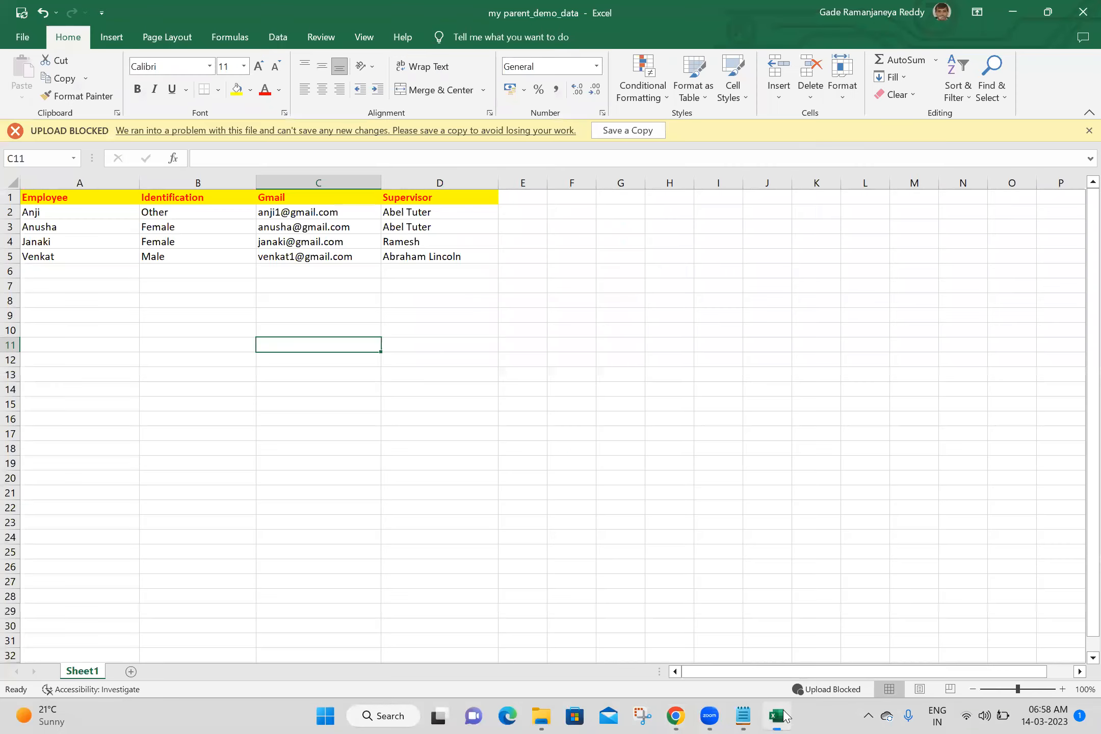
Close the my parent_demo_data workbook and open the Data Sources list from the Home tab by filtering the navigator for "data source"
{"action": "left_click", "coordinate": [781, 716]}
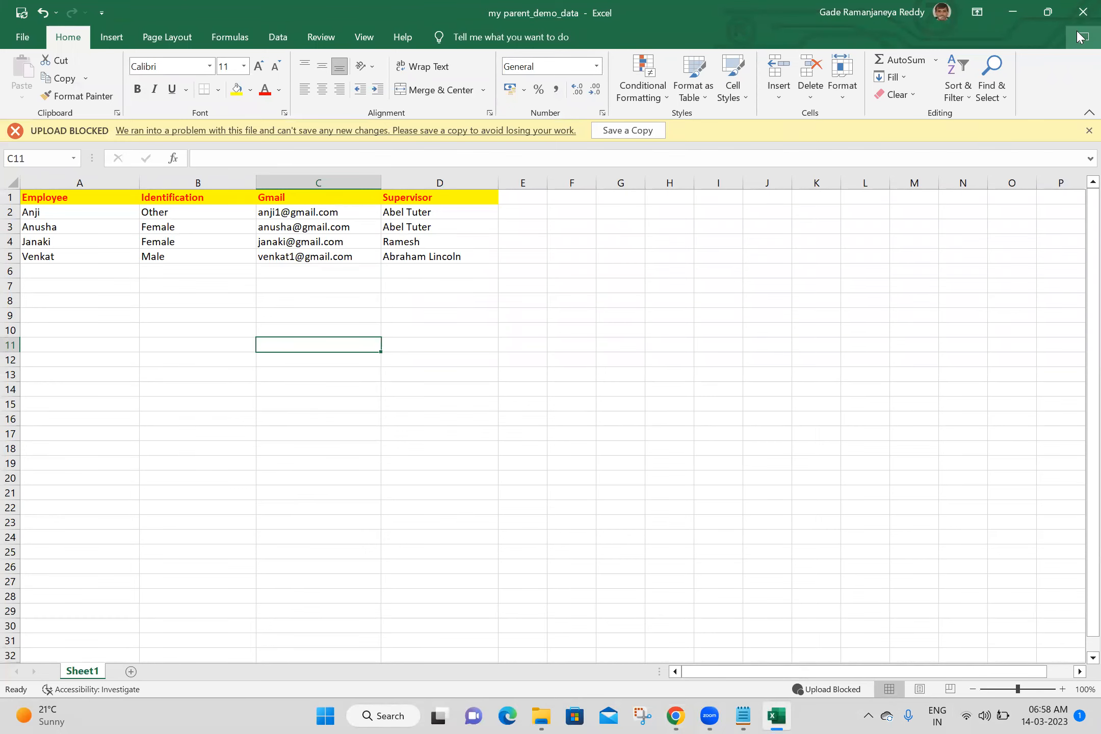
{"action": "left_click", "coordinate": [1080, 10]}
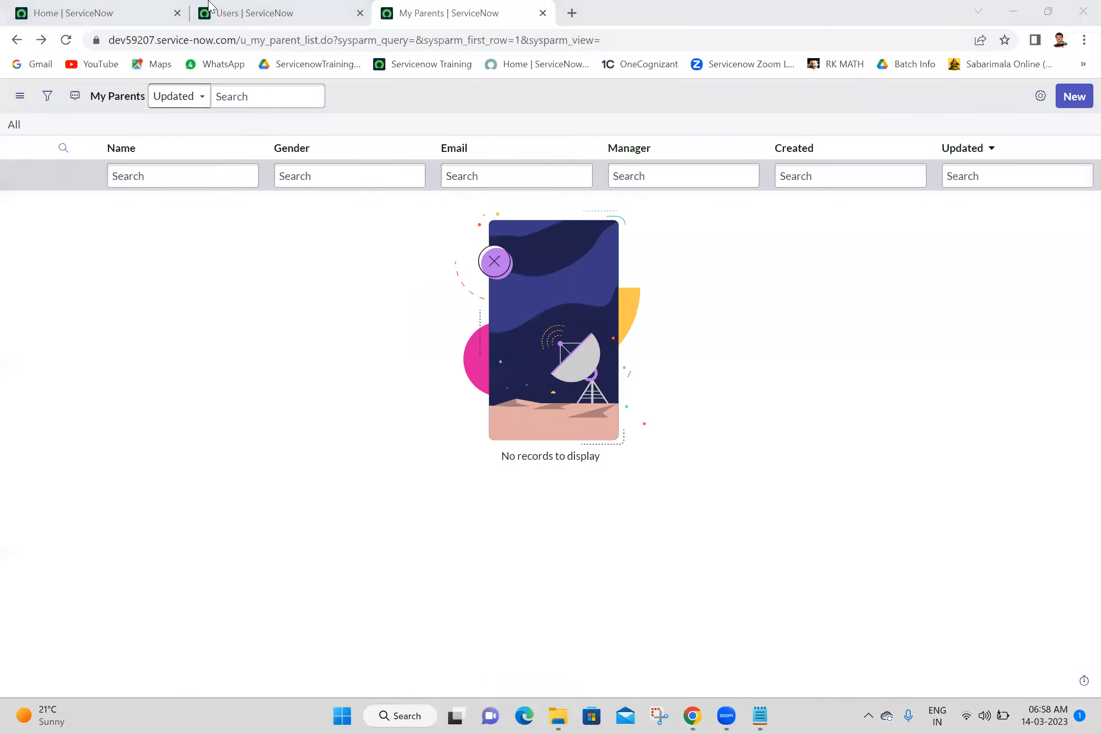
{"action": "left_click", "coordinate": [194, 7]}
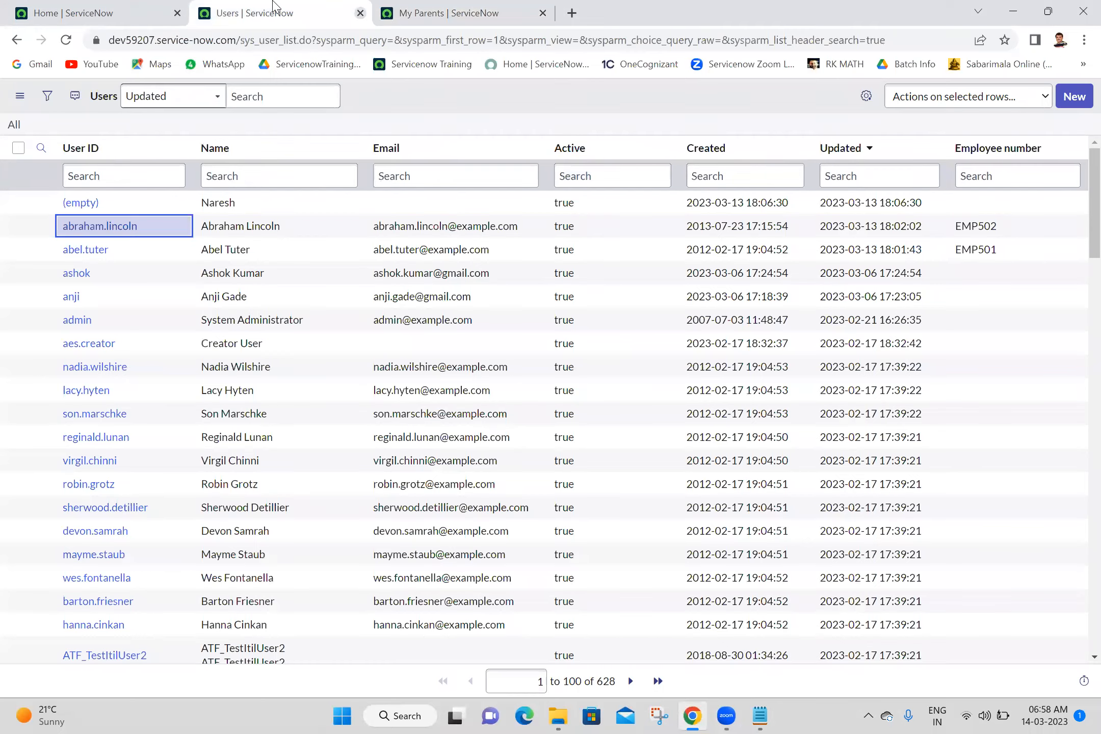
{"action": "left_click", "coordinate": [118, 7]}
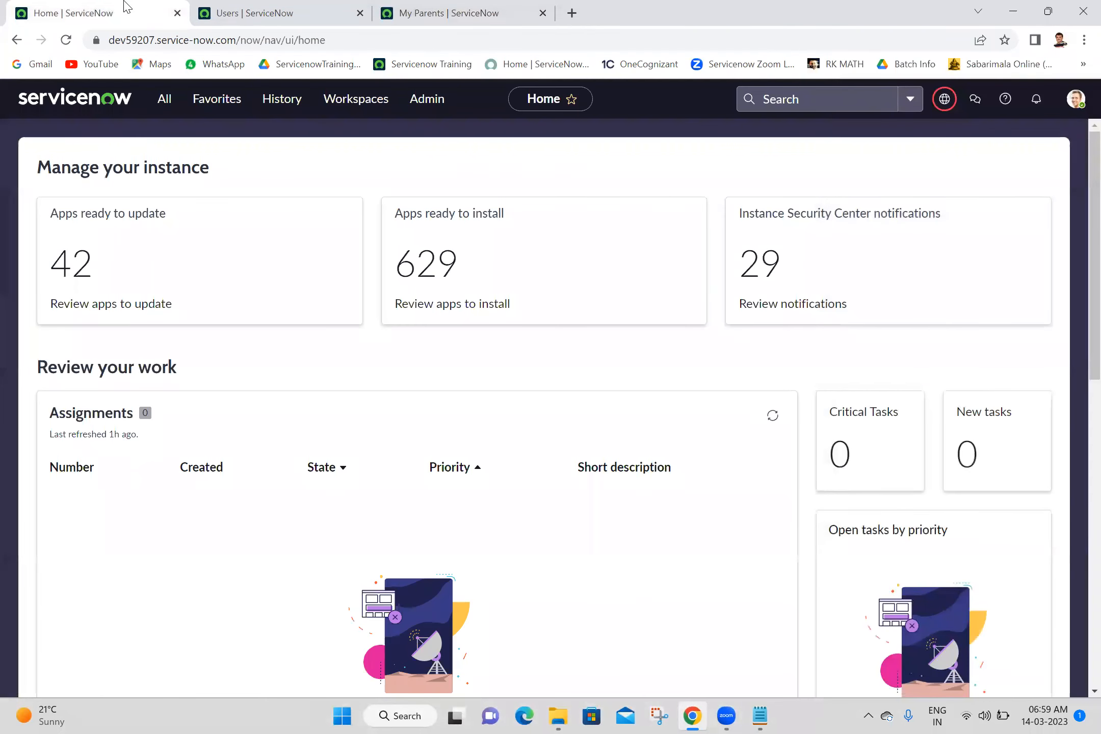
{"action": "left_click", "coordinate": [170, 110]}
{"action": "type", "text": "data source"}
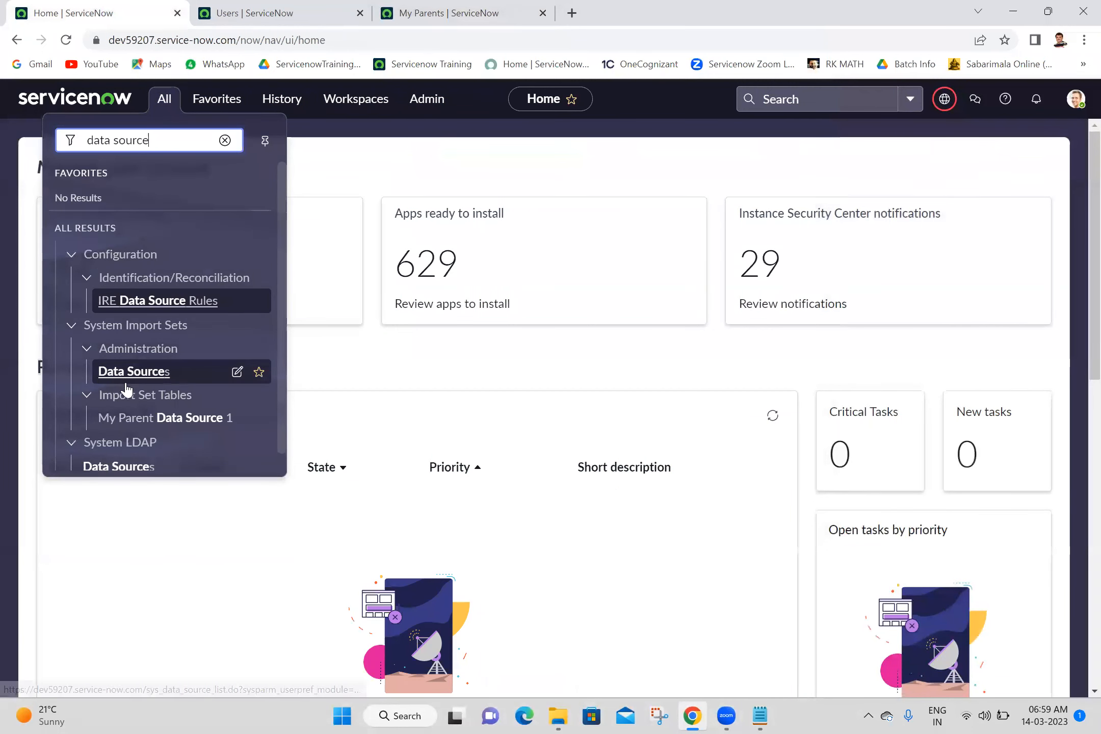
{"action": "left_click", "coordinate": [130, 374]}
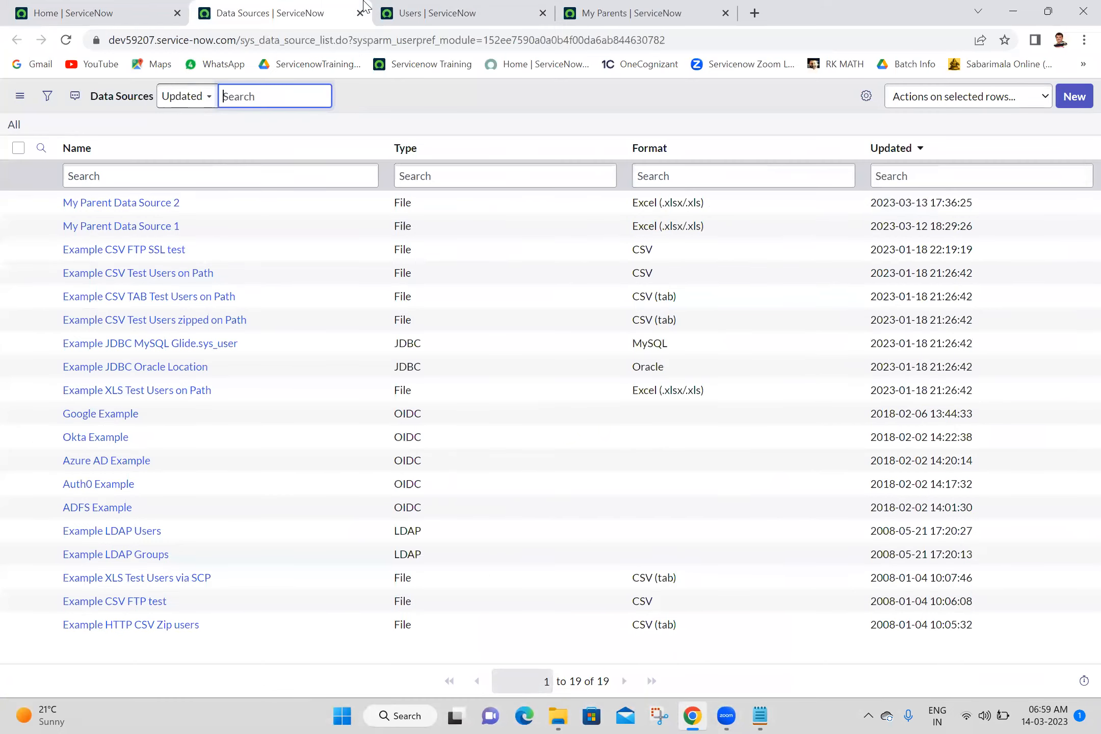
Open My Parent Data Source 2 and remove its my parent_demo_data.xlsx attachment
{"action": "left_click", "coordinate": [174, 204]}
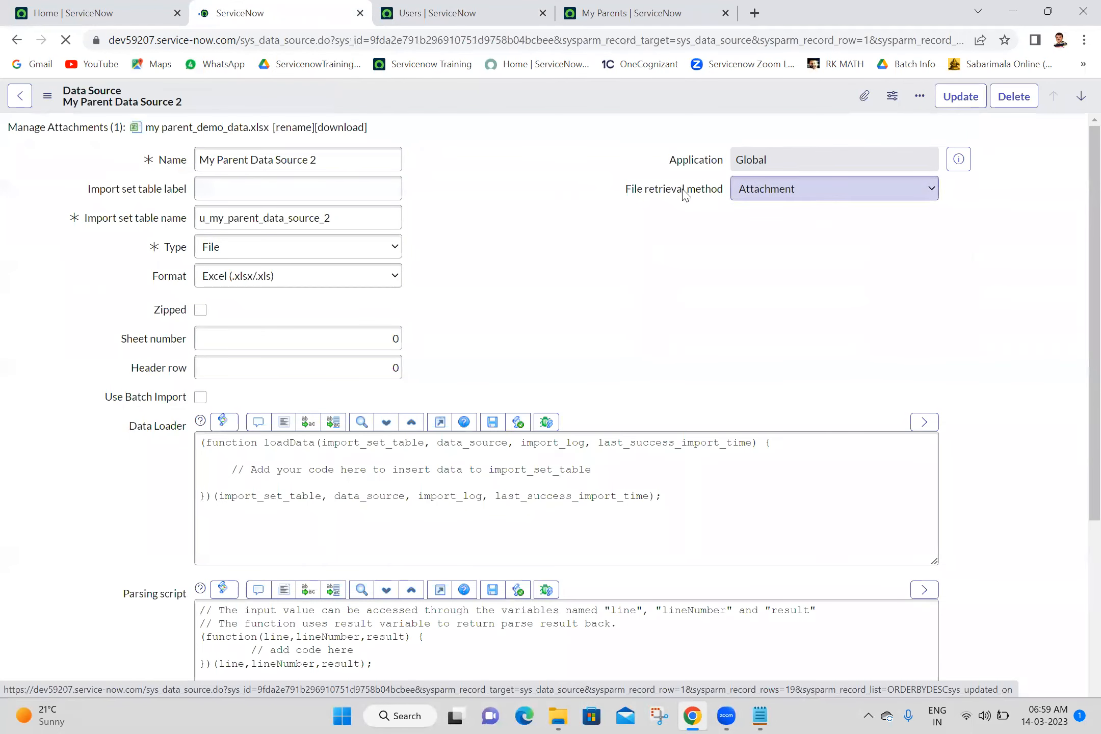
{"action": "left_click", "coordinate": [864, 96]}
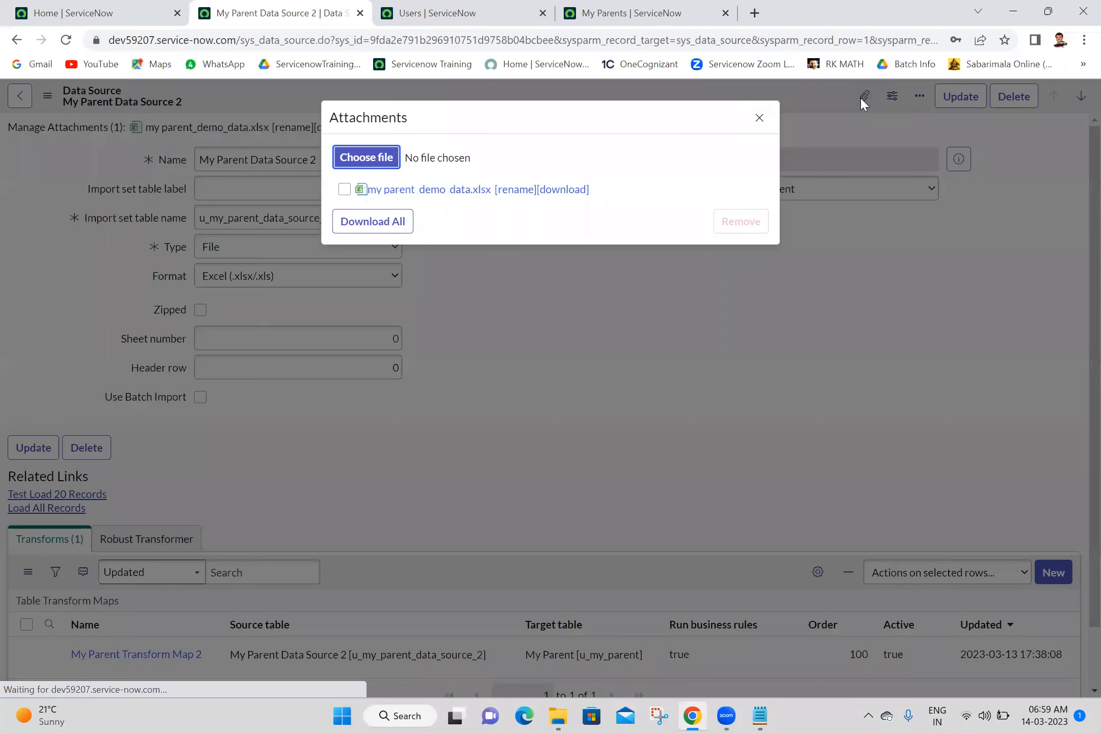
{"action": "left_click", "coordinate": [344, 189]}
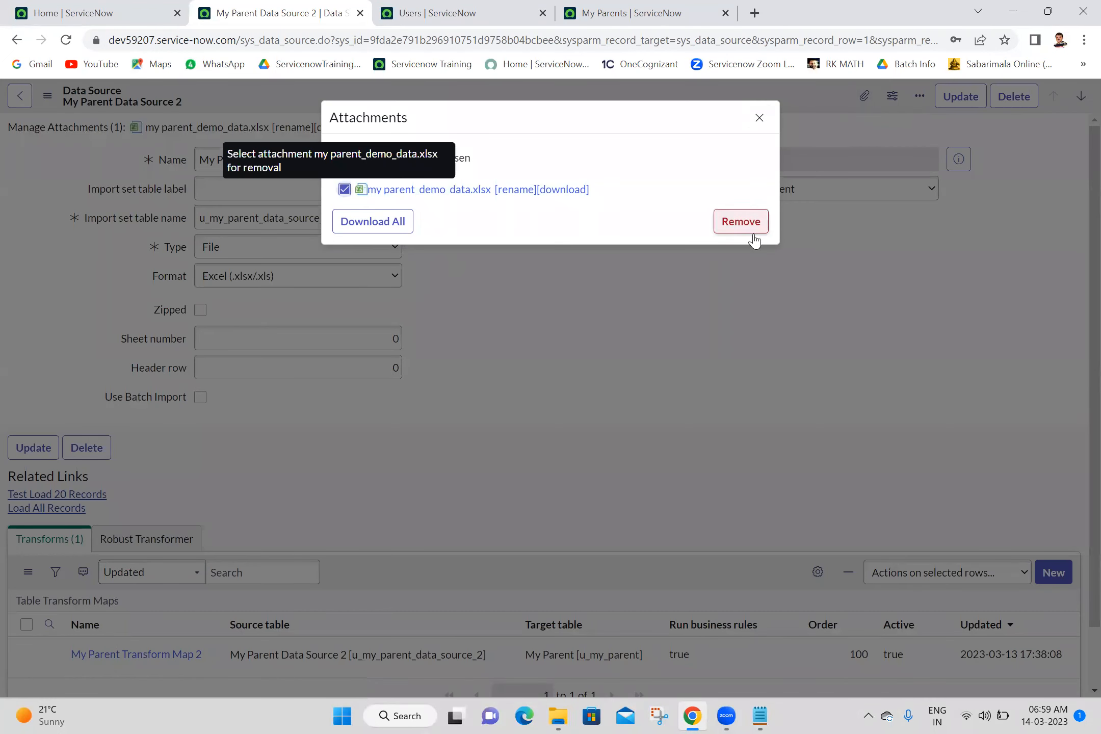
{"action": "left_click", "coordinate": [737, 224]}
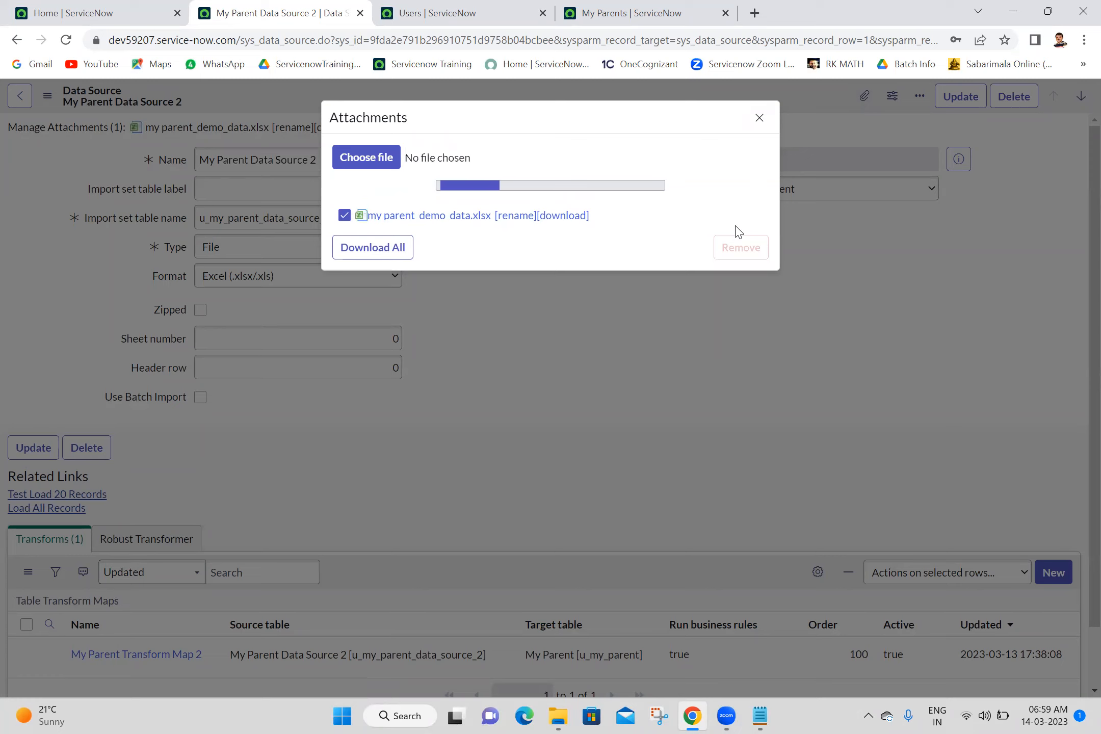
Attach the updated my parent_demo_data.xlsx from the Desktop, then load all records and close the import status tab
{"action": "left_click", "coordinate": [550, 312]}
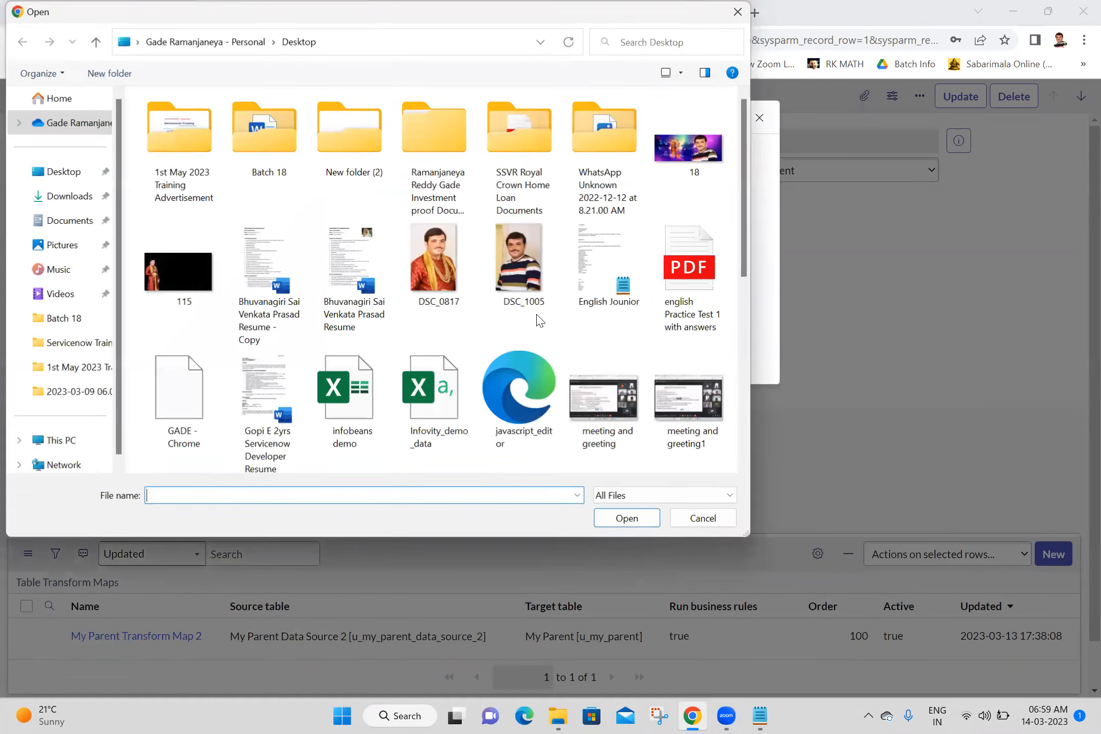
{"action": "left_click_drag", "start_coordinate": [744, 225], "coordinate": [746, 312]}
{"action": "double_click", "coordinate": [175, 321]}
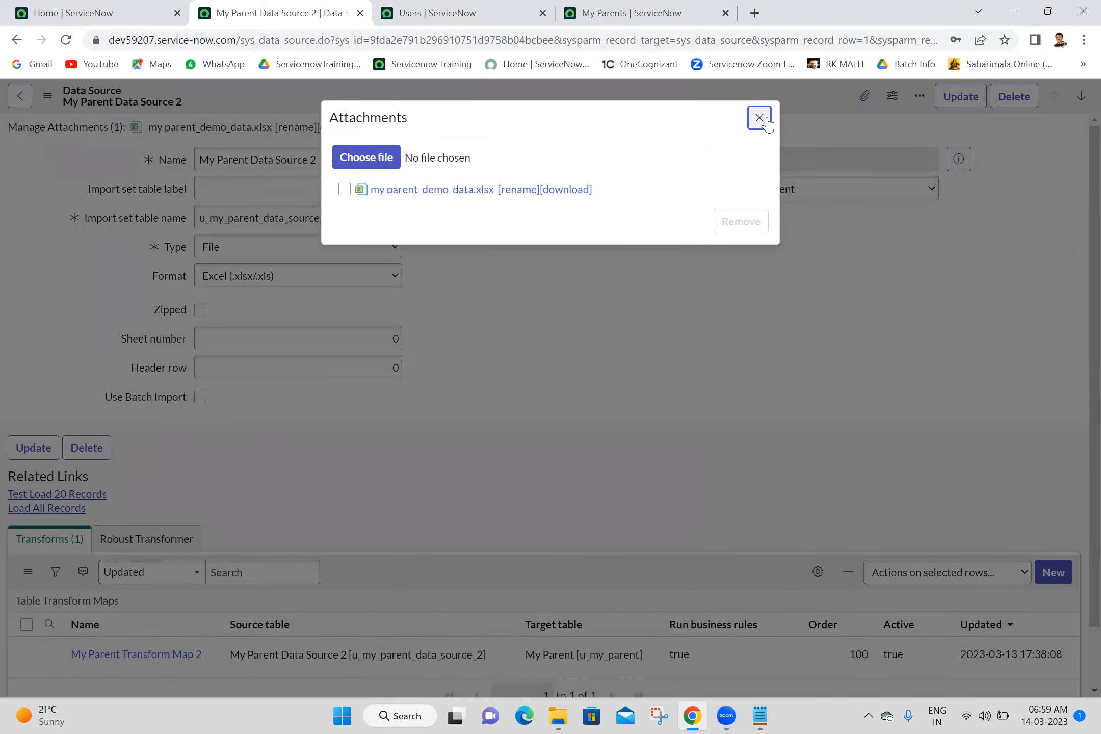
{"action": "left_click", "coordinate": [760, 118]}
{"action": "left_click", "coordinate": [51, 508]}
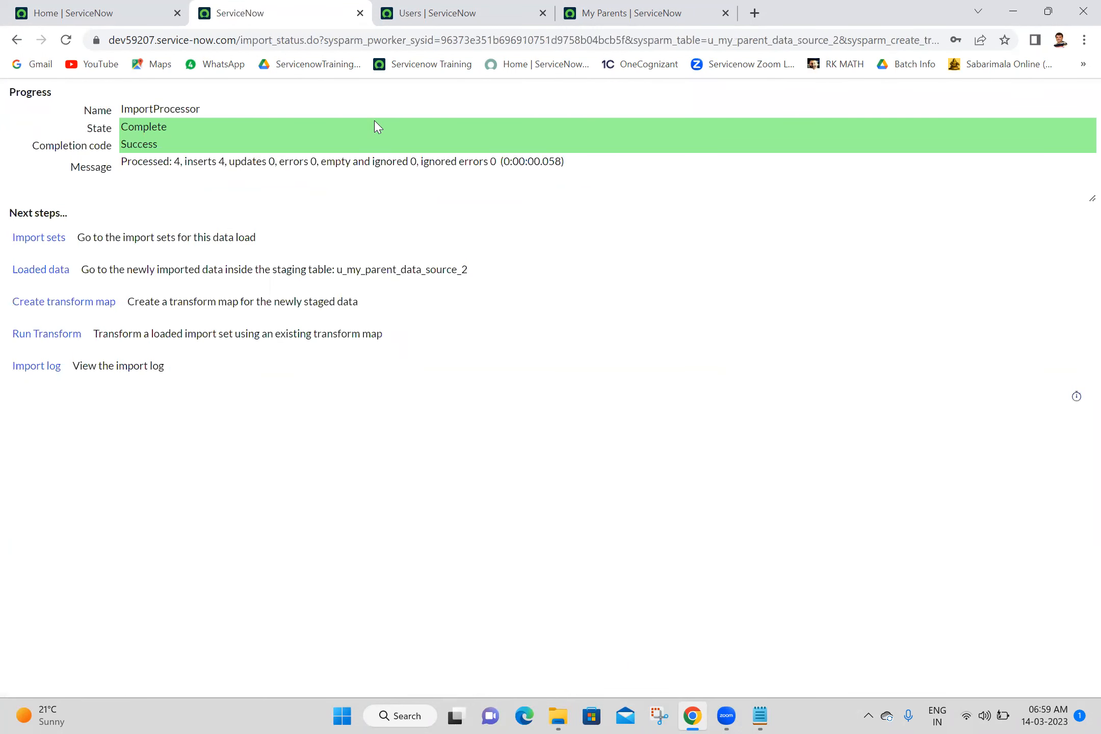
{"action": "left_click", "coordinate": [360, 13]}
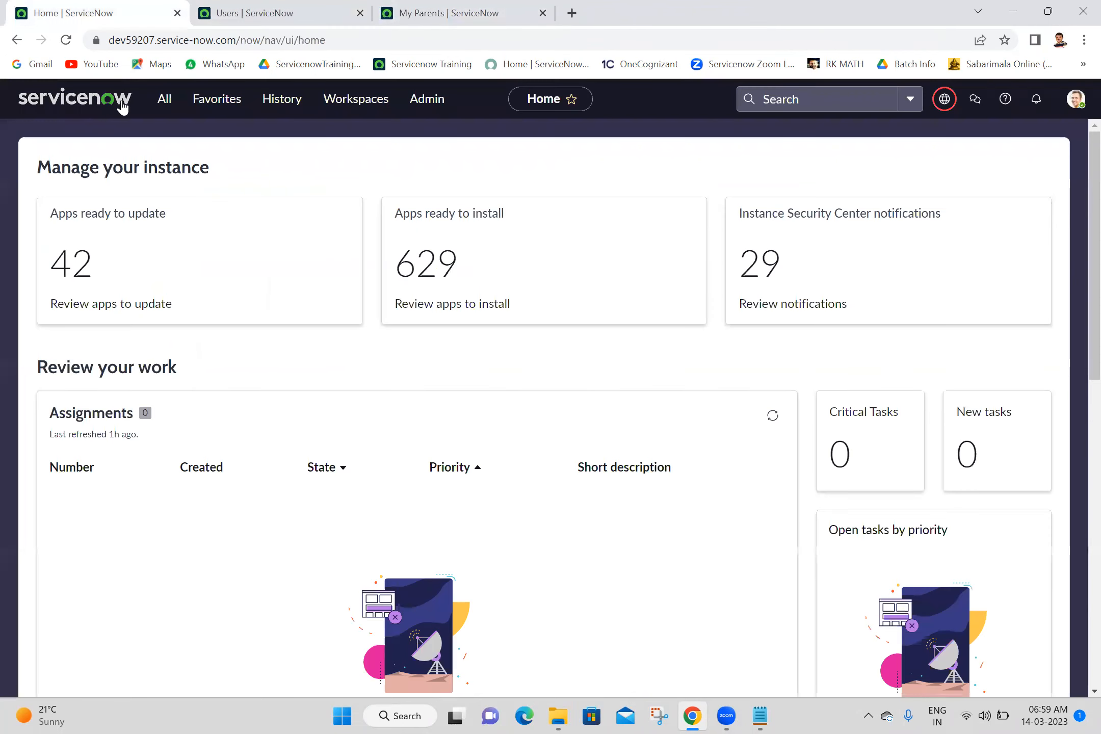
Open the System Import Sets Transform Maps list in a new tab by filtering the navigator for "transform ma"
{"action": "left_click", "coordinate": [162, 100]}
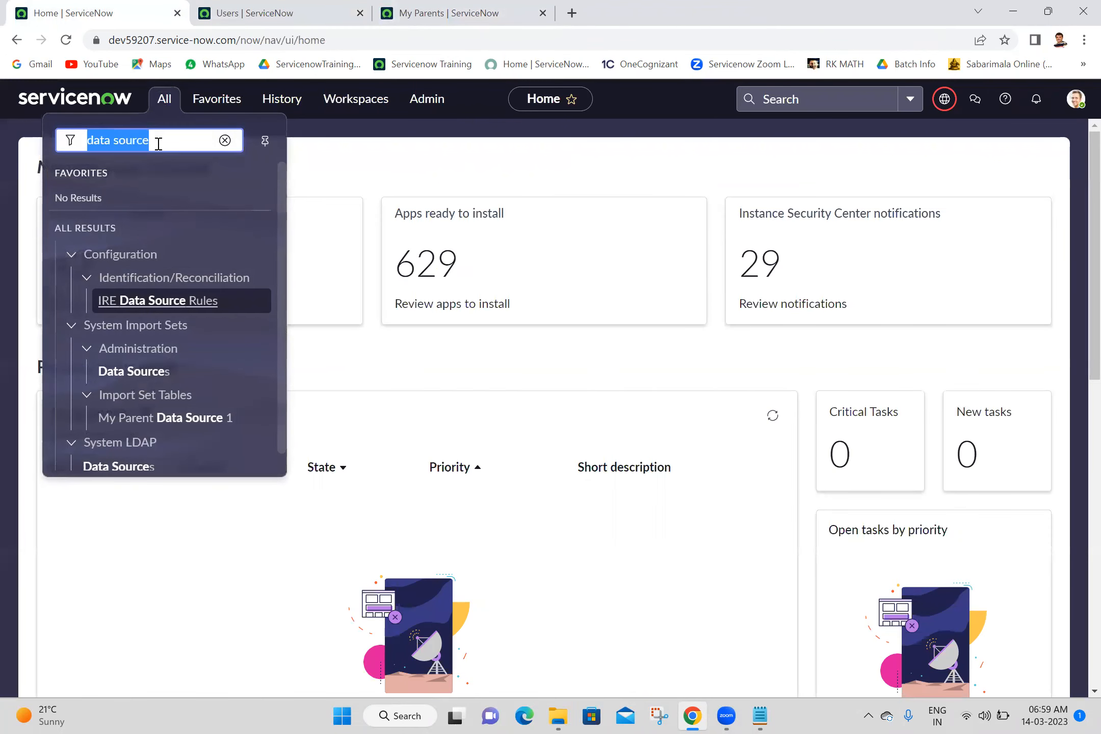
{"action": "type", "text": "trans"}
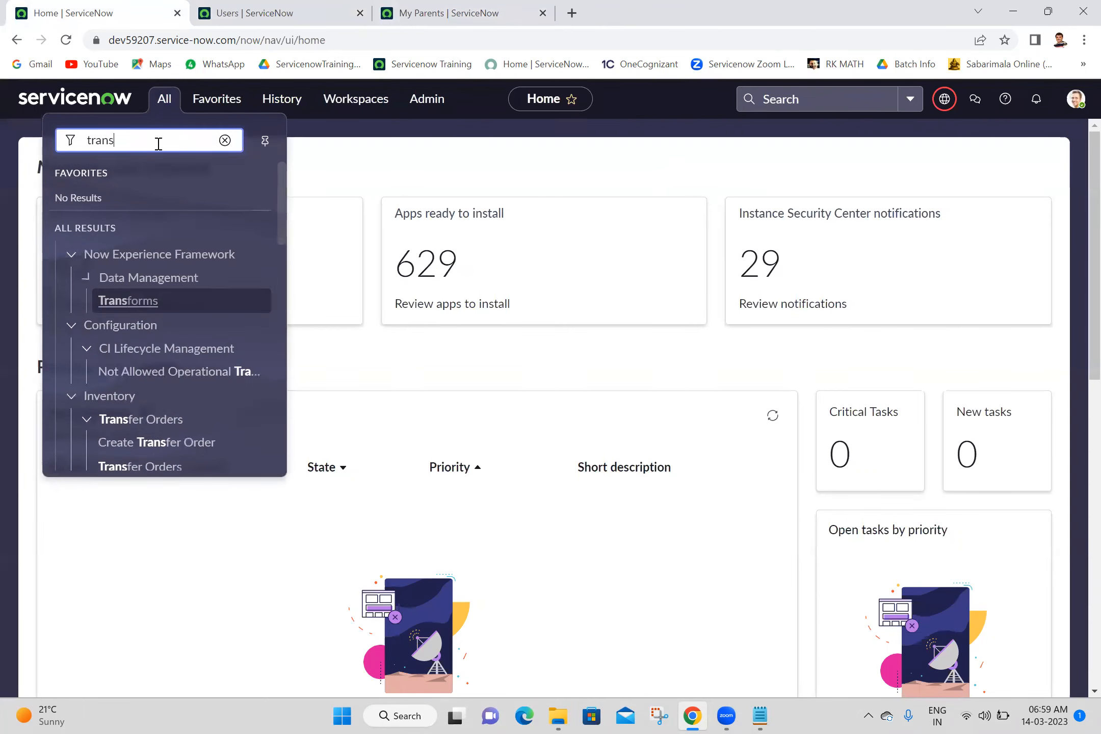
{"action": "type", "text": "form ma"}
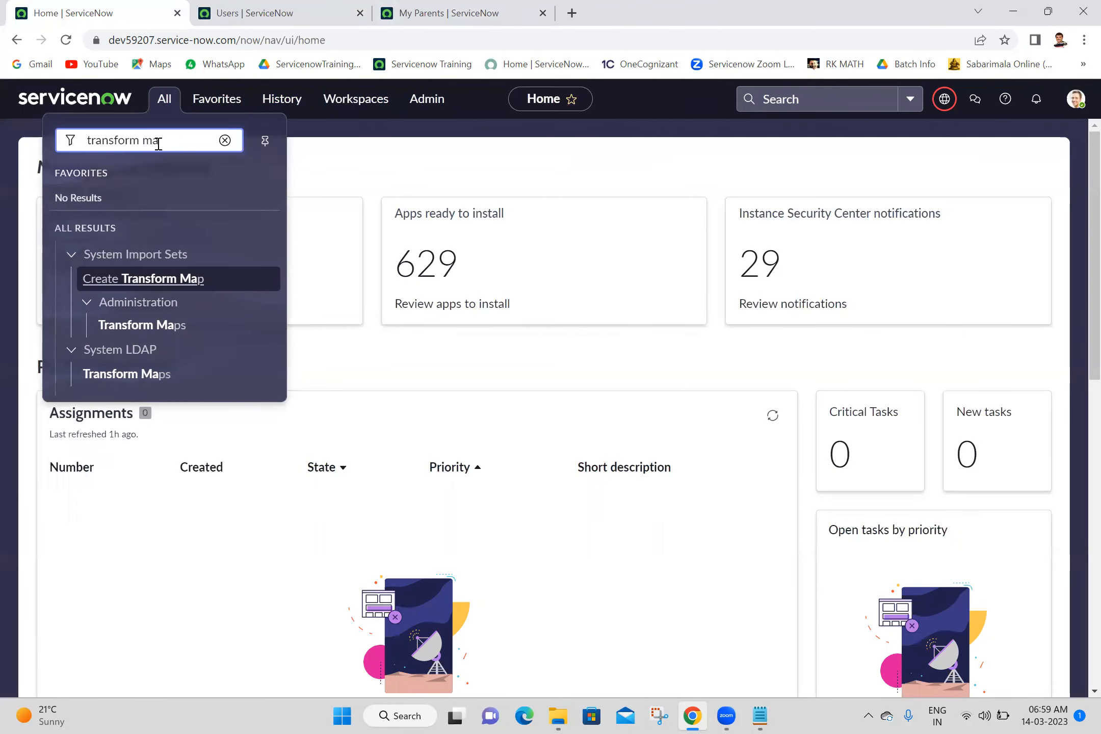
{"action": "left_click", "coordinate": [123, 324], "text": "ctrl"}
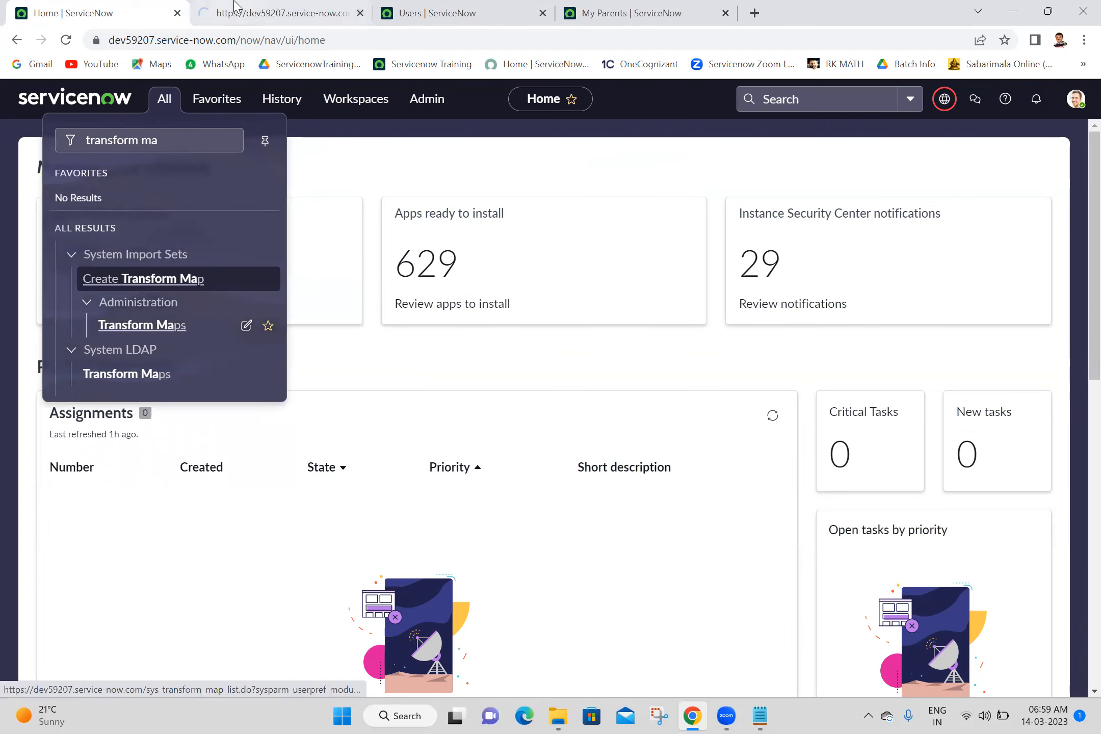
Open My Parent Transform Map 2 and add the Choice action column to its Field Maps list
{"action": "left_click", "coordinate": [235, 9]}
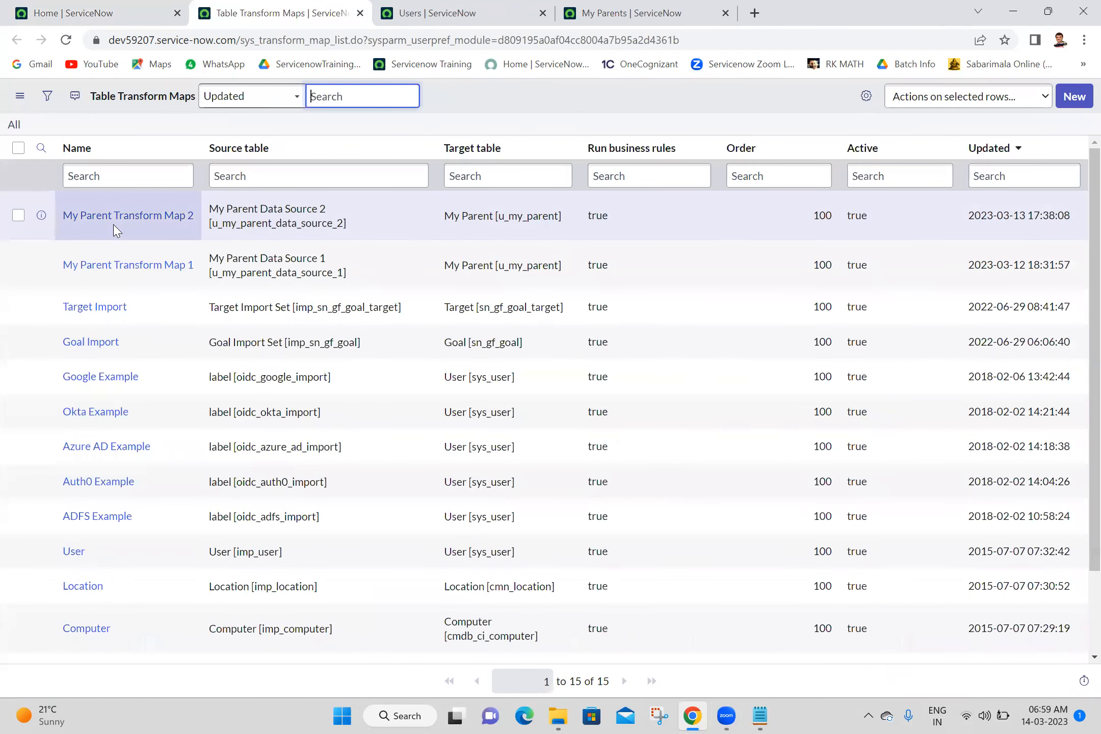
{"action": "left_click", "coordinate": [116, 225]}
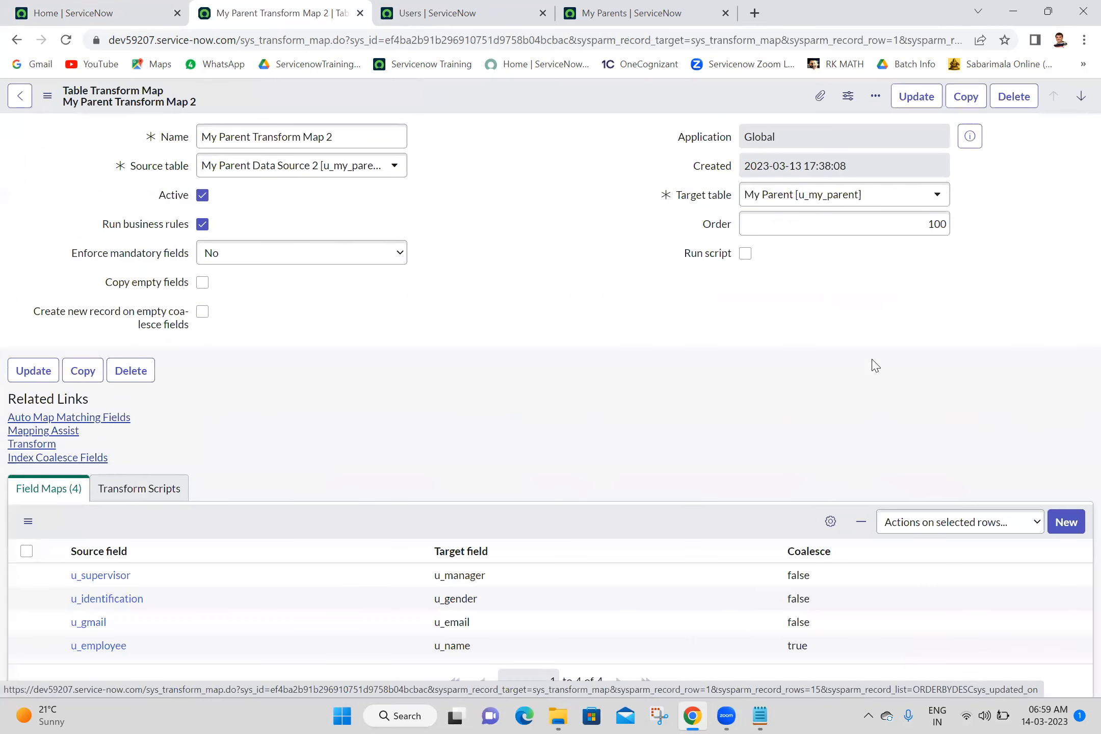
{"action": "scroll", "coordinate": [1079, 543], "scroll_direction": "down", "scroll_amount": 1}
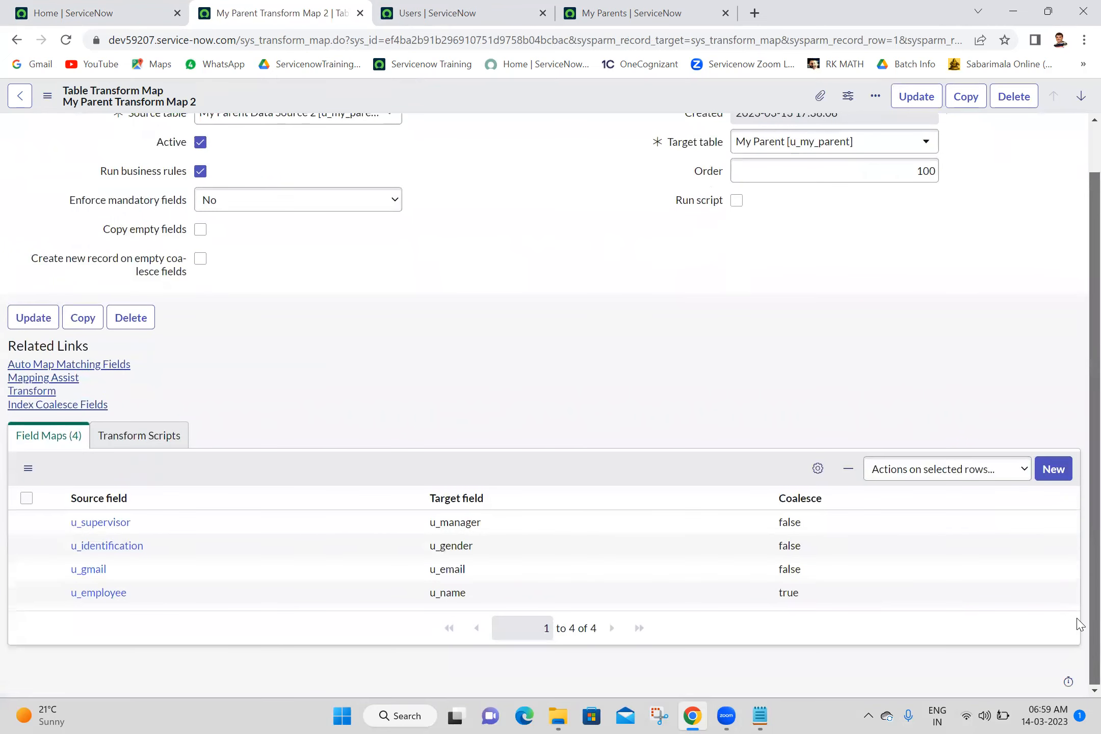
{"action": "left_click", "coordinate": [816, 469]}
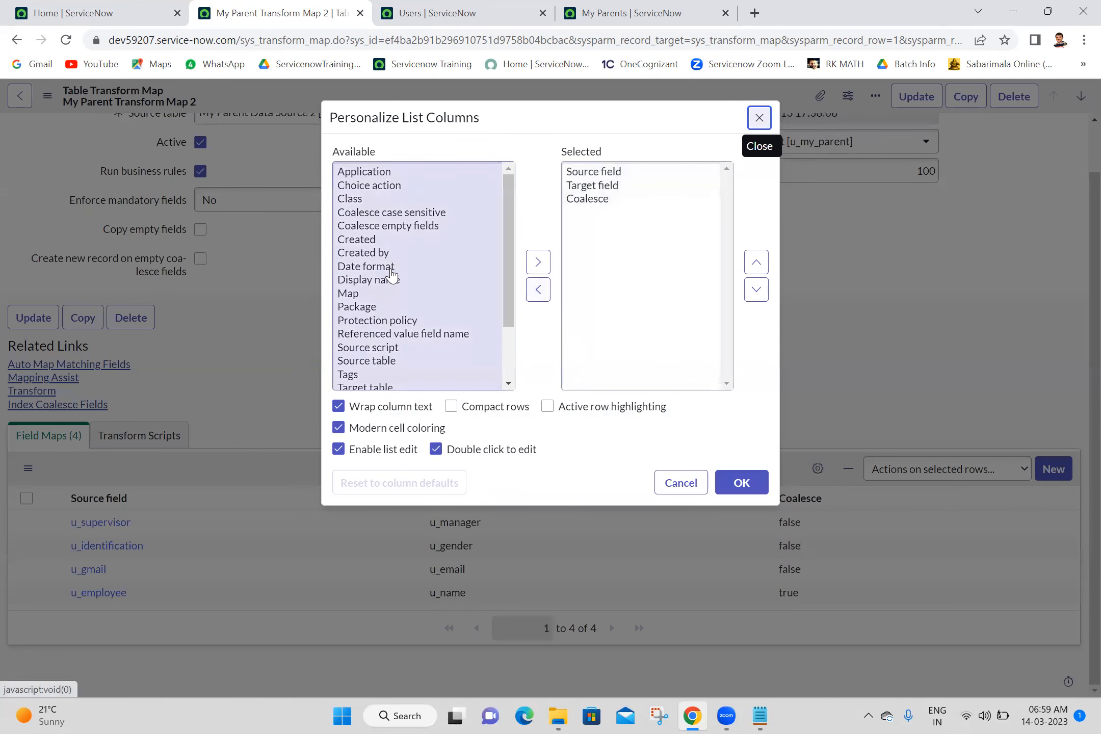
{"action": "double_click", "coordinate": [381, 186]}
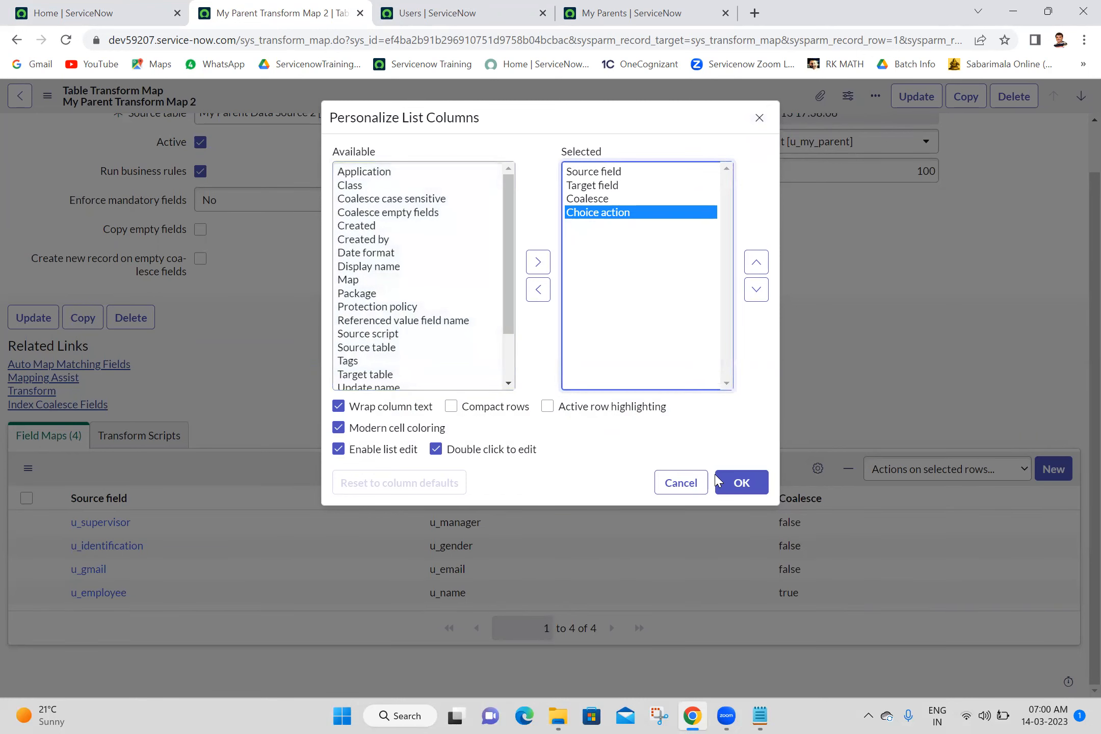
{"action": "left_click", "coordinate": [740, 486]}
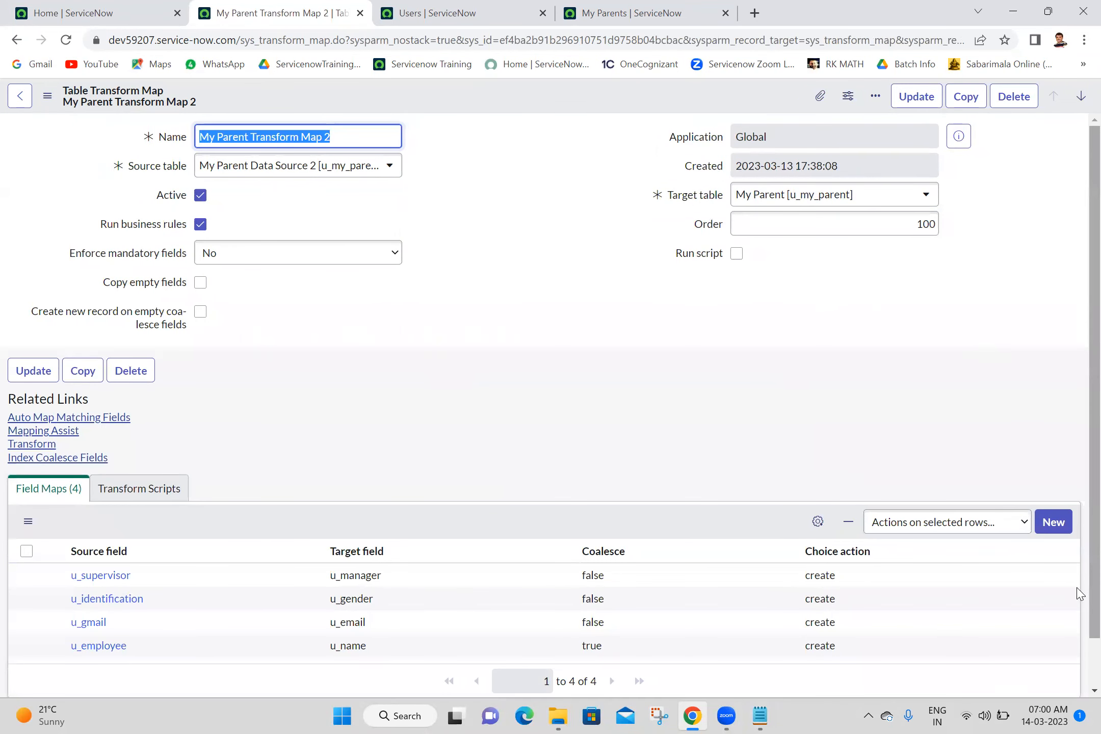
Search the web in a new tab for "choice action in field map servicenow"
{"action": "left_click", "coordinate": [754, 13]}
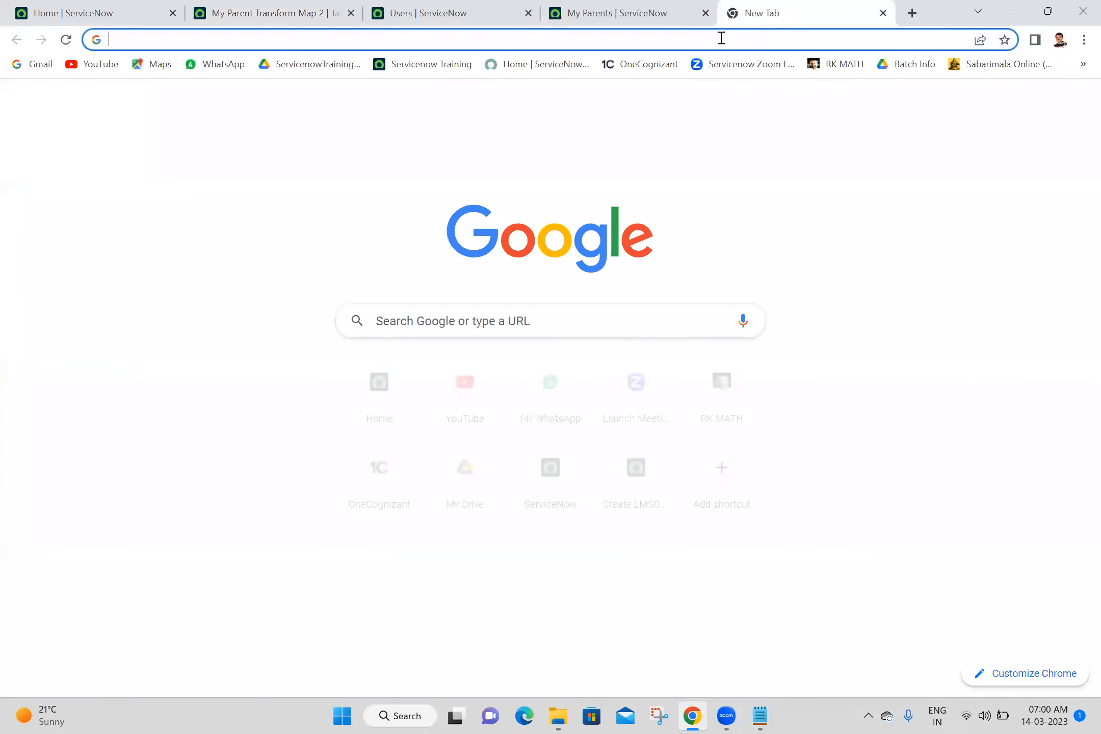
{"action": "left_click", "coordinate": [722, 44]}
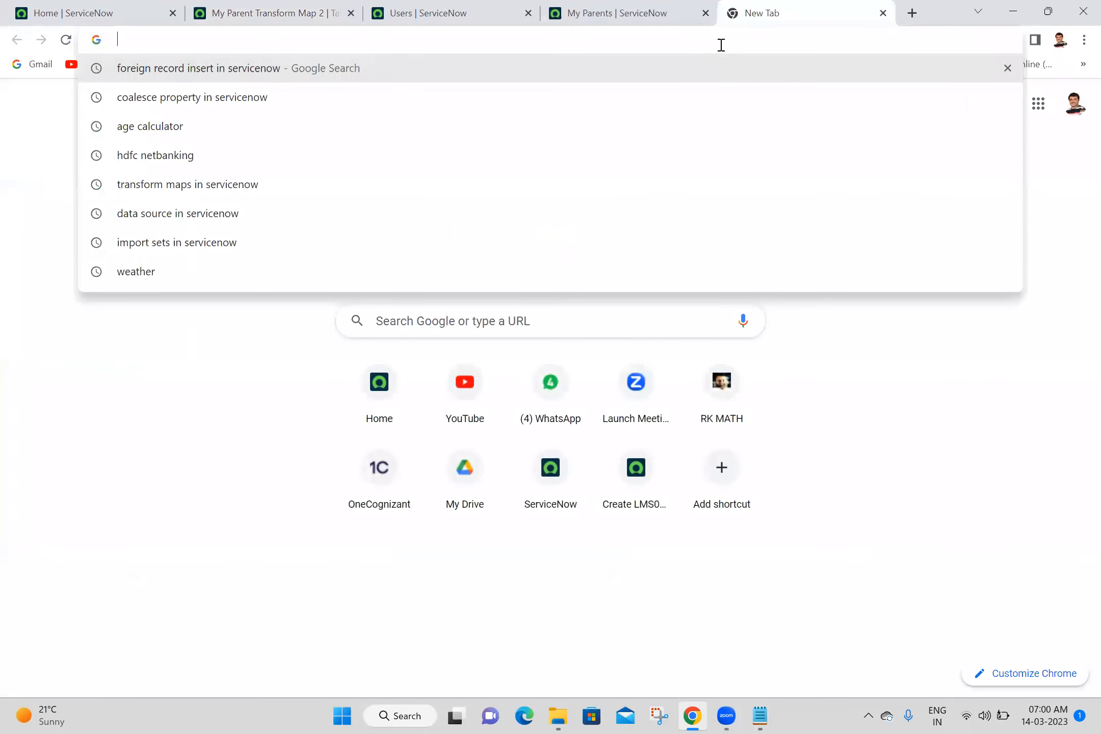
{"action": "type", "text": "choice action in field mapps"}
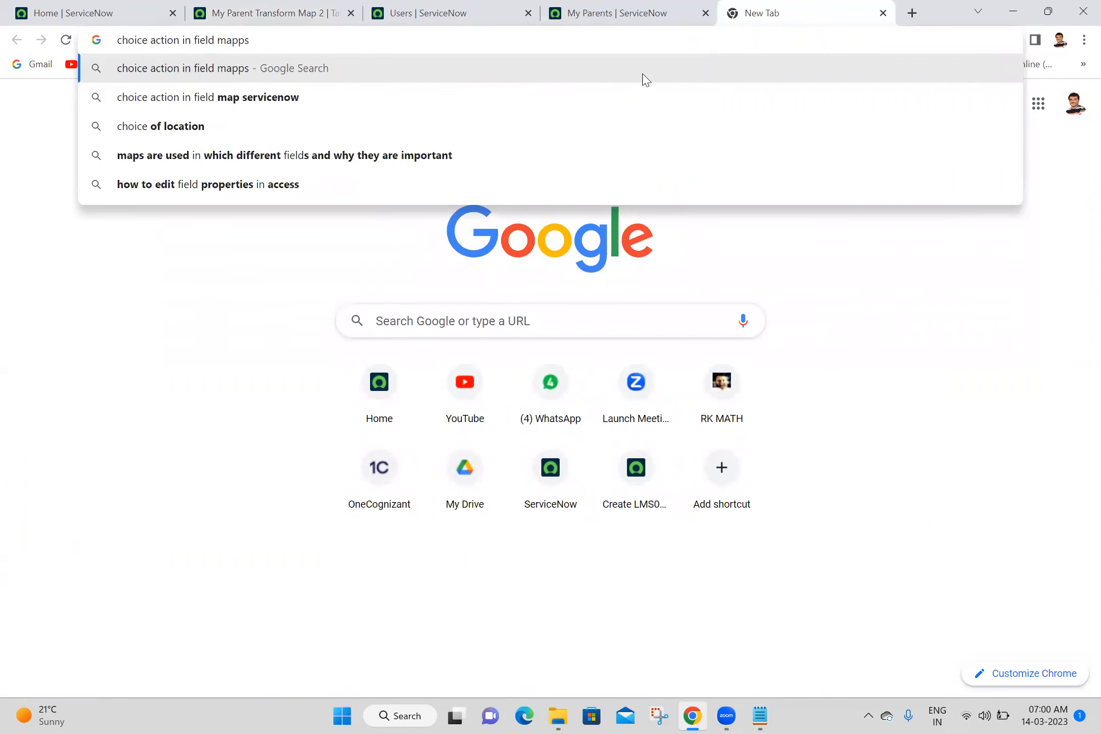
{"action": "left_click", "coordinate": [485, 98]}
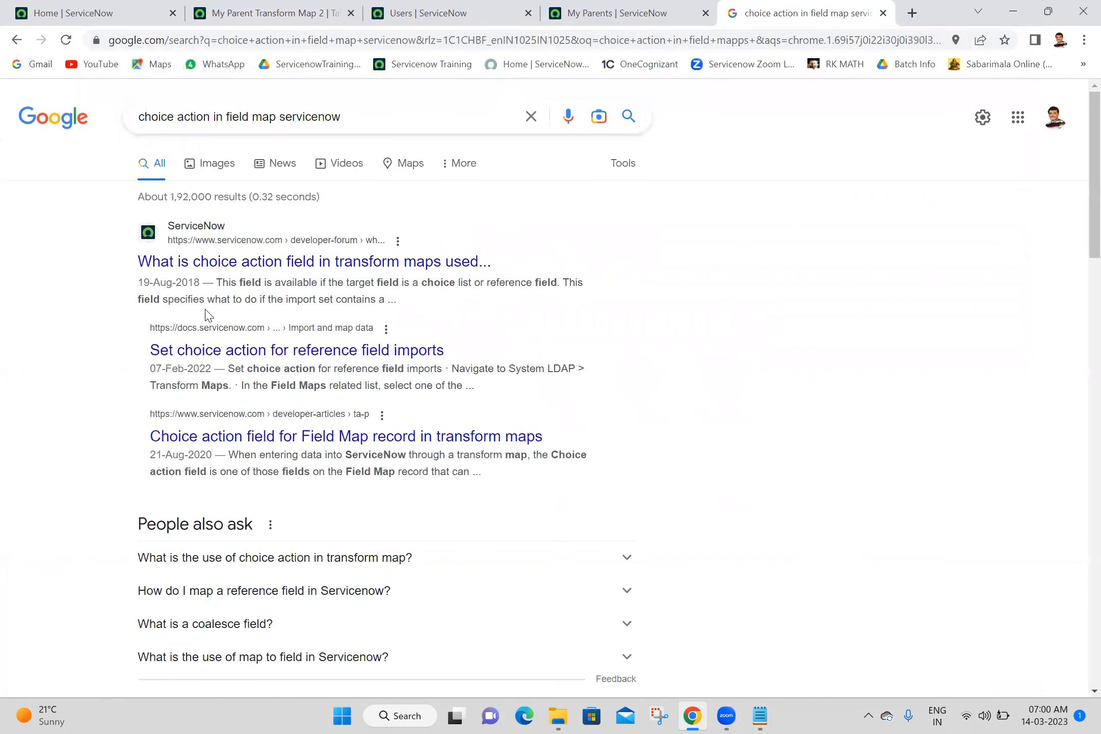
Read the "Set choice action for reference field imports" documentation, then close both web tabs and return to My Parent Transform Map 2
{"action": "middle_click", "coordinate": [238, 360]}
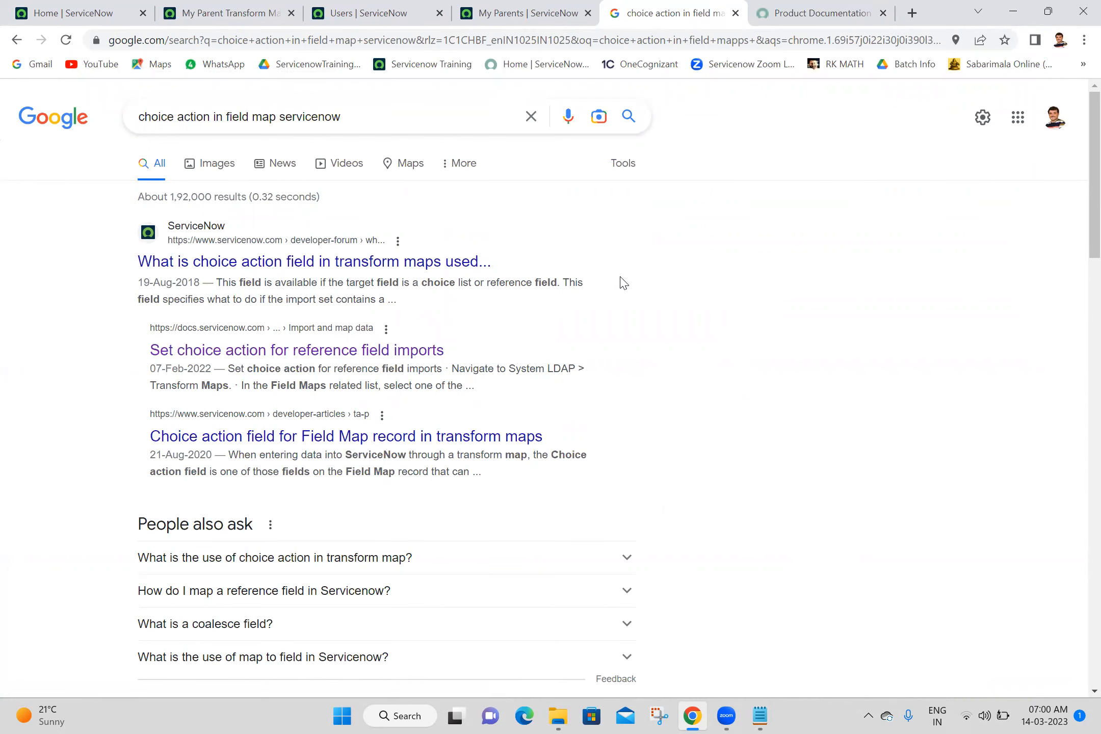
{"action": "left_click", "coordinate": [816, 12]}
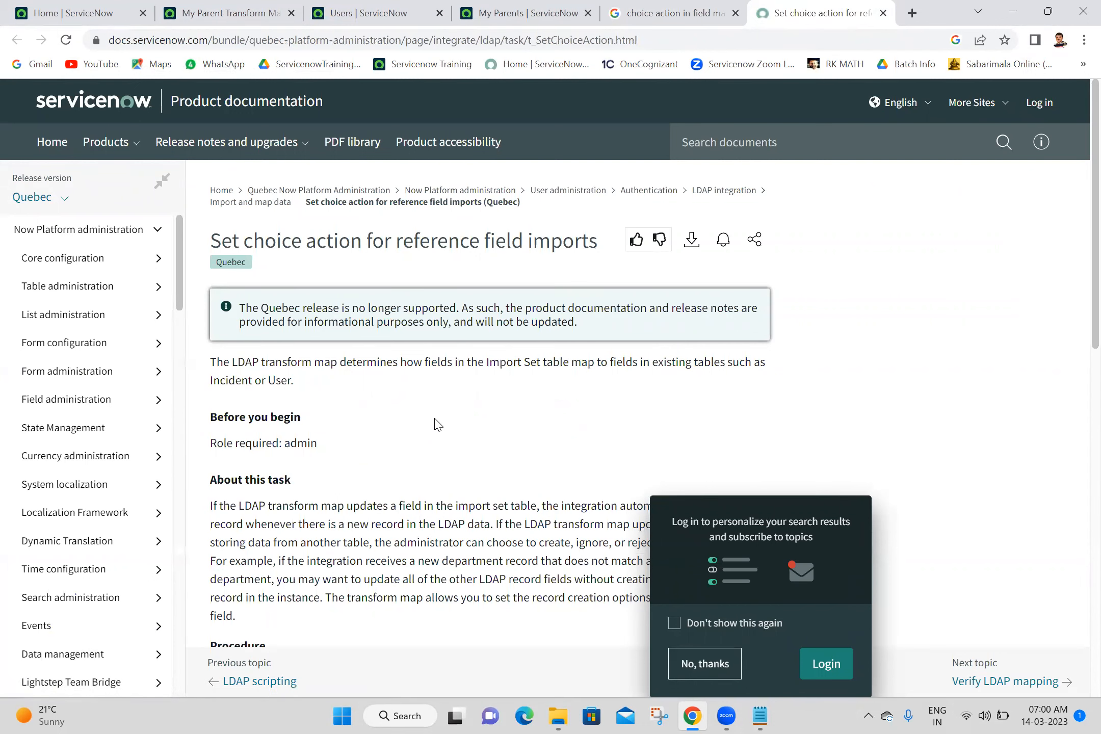
{"action": "scroll", "coordinate": [437, 425], "scroll_direction": "down", "scroll_amount": 6}
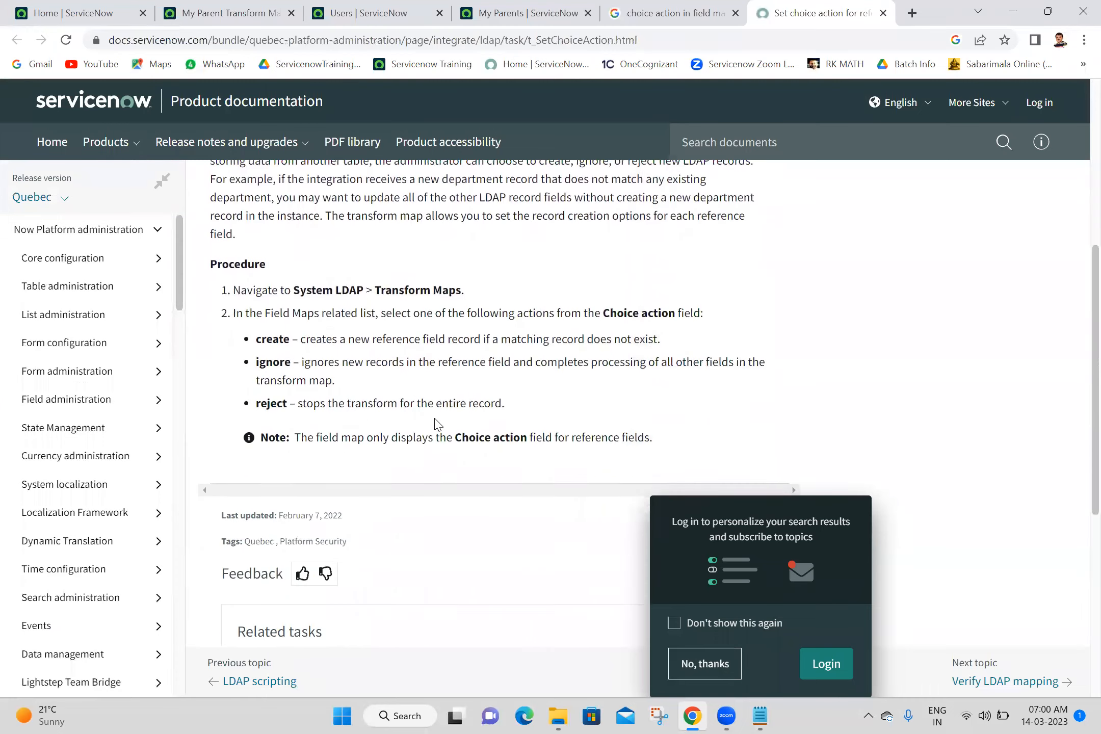
{"action": "scroll", "coordinate": [437, 425], "scroll_direction": "down", "scroll_amount": 5}
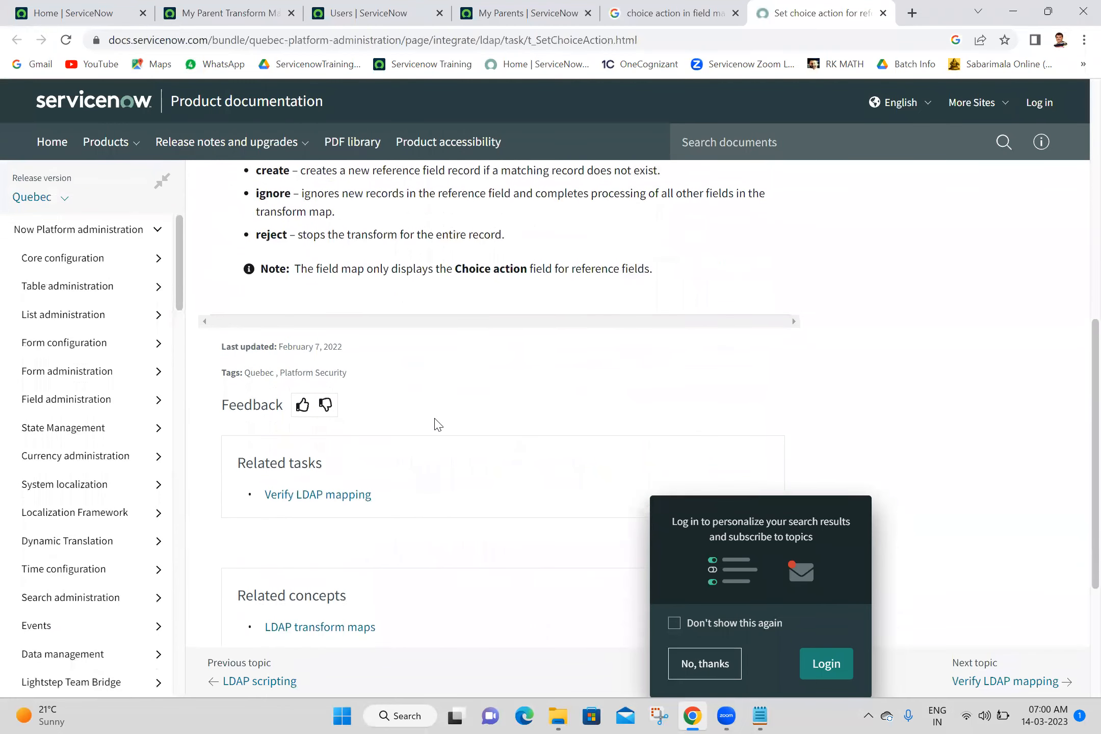
{"action": "left_click", "coordinate": [883, 13]}
{"action": "left_click", "coordinate": [884, 13]}
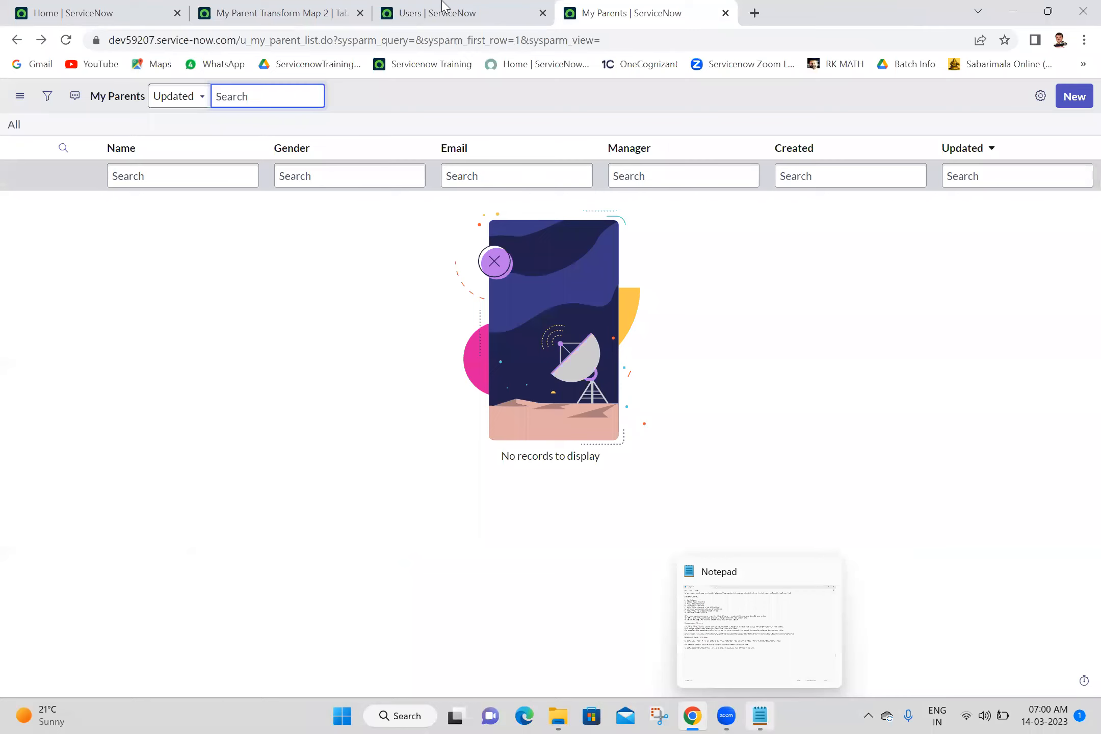
{"action": "left_click", "coordinate": [350, 7]}
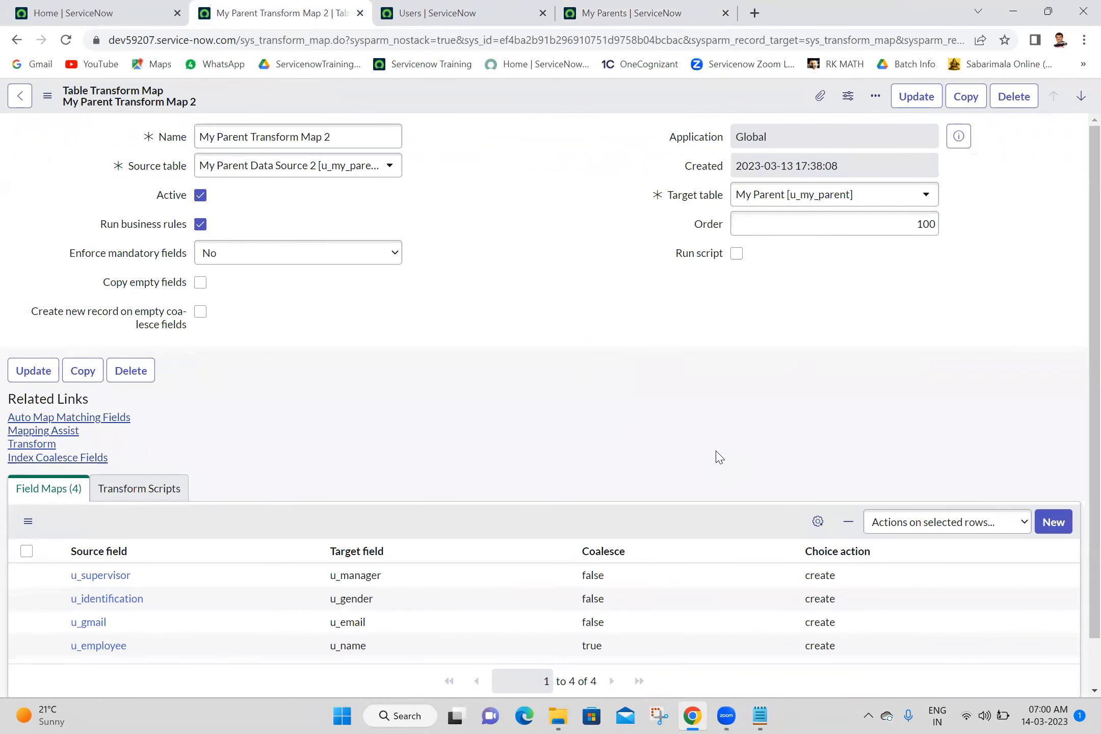
{"action": "scroll", "coordinate": [719, 456], "scroll_direction": "down", "scroll_amount": 1}
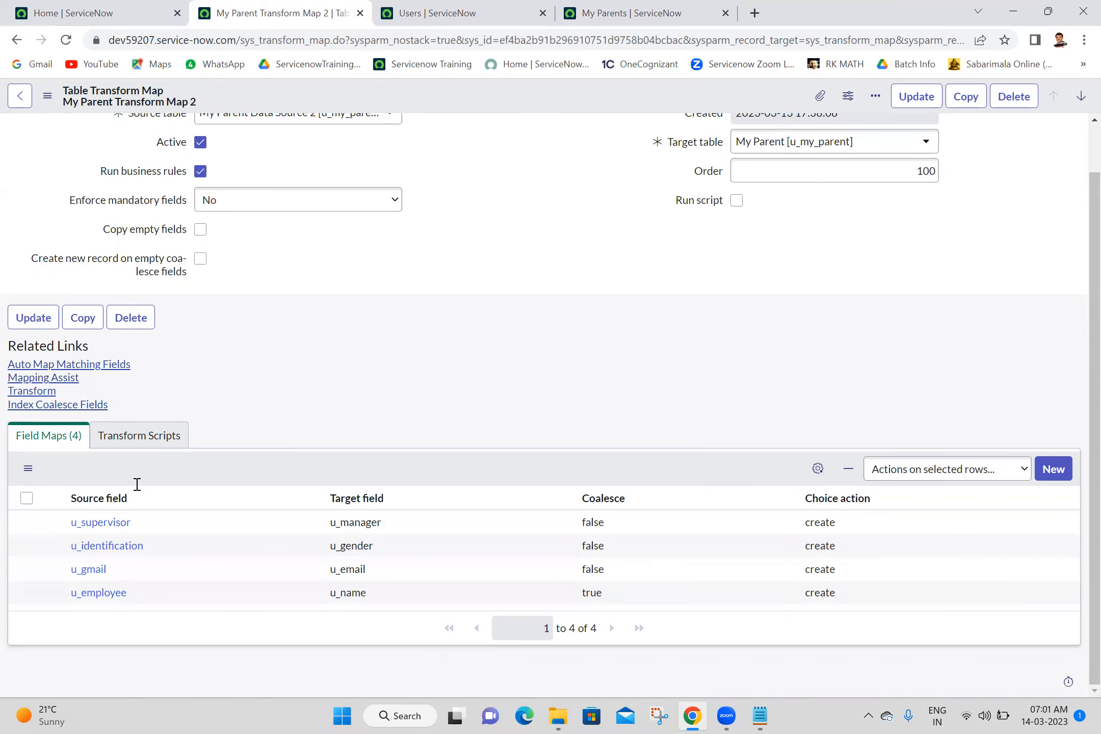
Switch to the Batch 18 notes in Notepad and add a "Choice Action:" heading with a dashed underline
{"action": "key", "text": "alt+Tab"}
{"action": "type", "text": "Choice "}
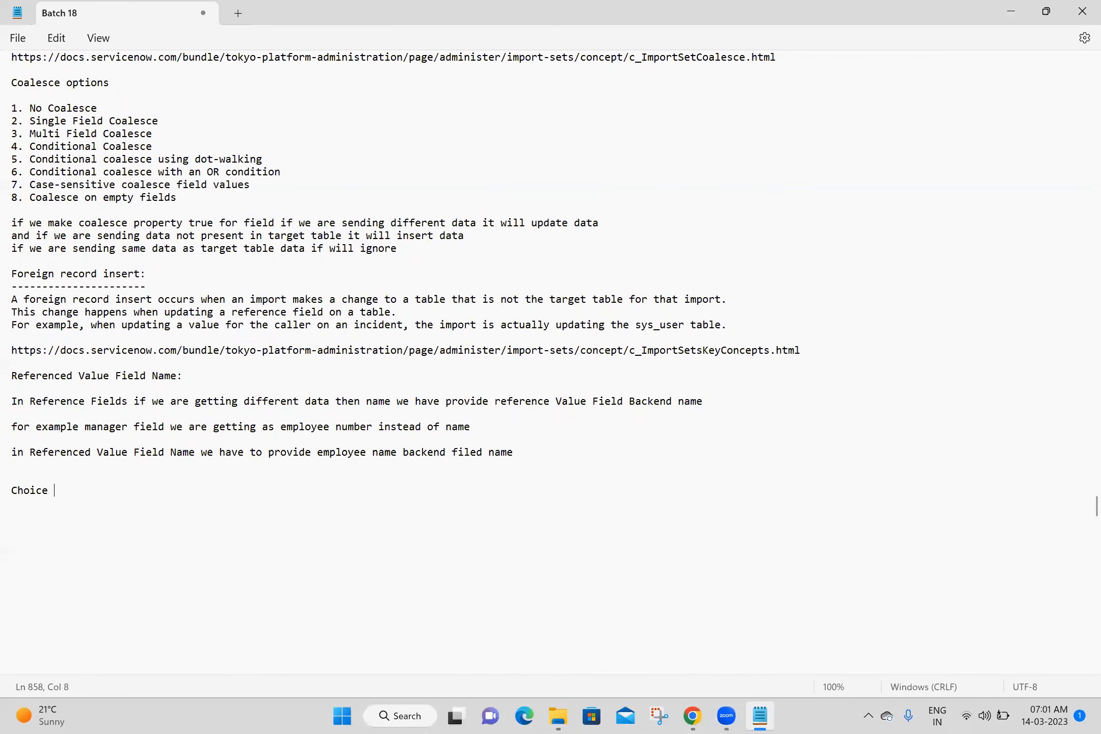
{"action": "type", "text": "Action:"}
{"action": "key", "text": "Return"}
{"action": "type", "text": "-------------- "}
Write "Choice Action used only for Choice Fields and Reference Fields" below the heading, followed by a blank line, and save the notes
{"action": "type", "text": "Choic"}
{"action": "type", "text": "e Acti"}
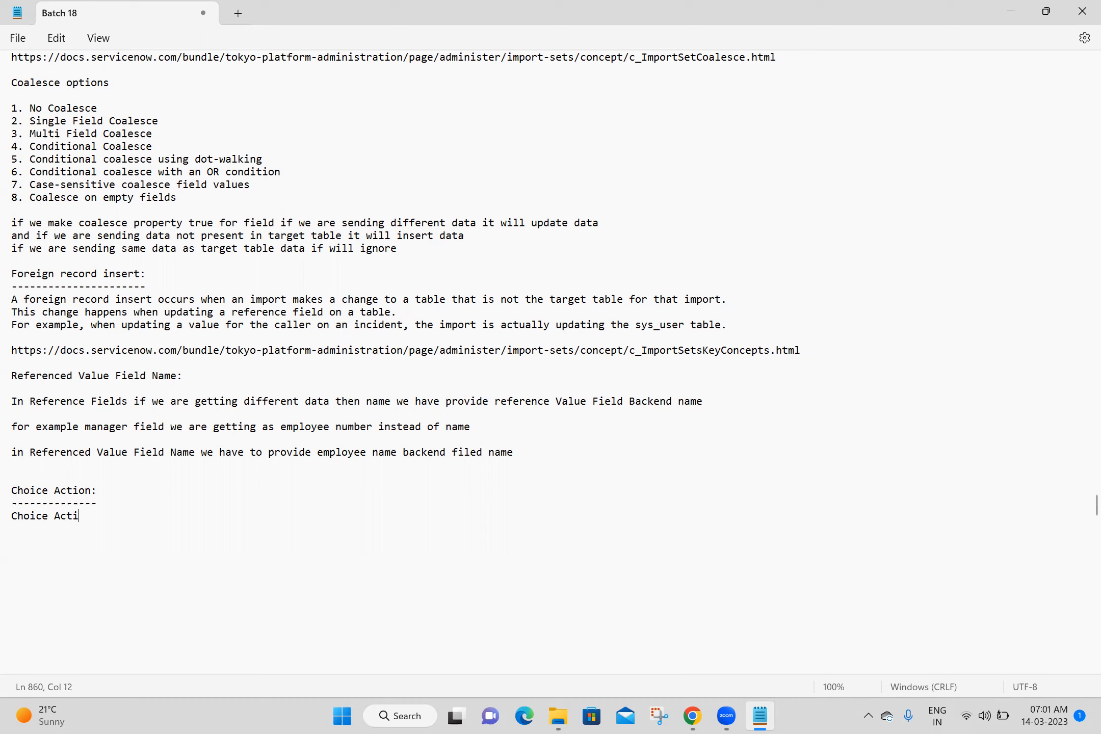
{"action": "type", "text": "on used only for Choice and"}
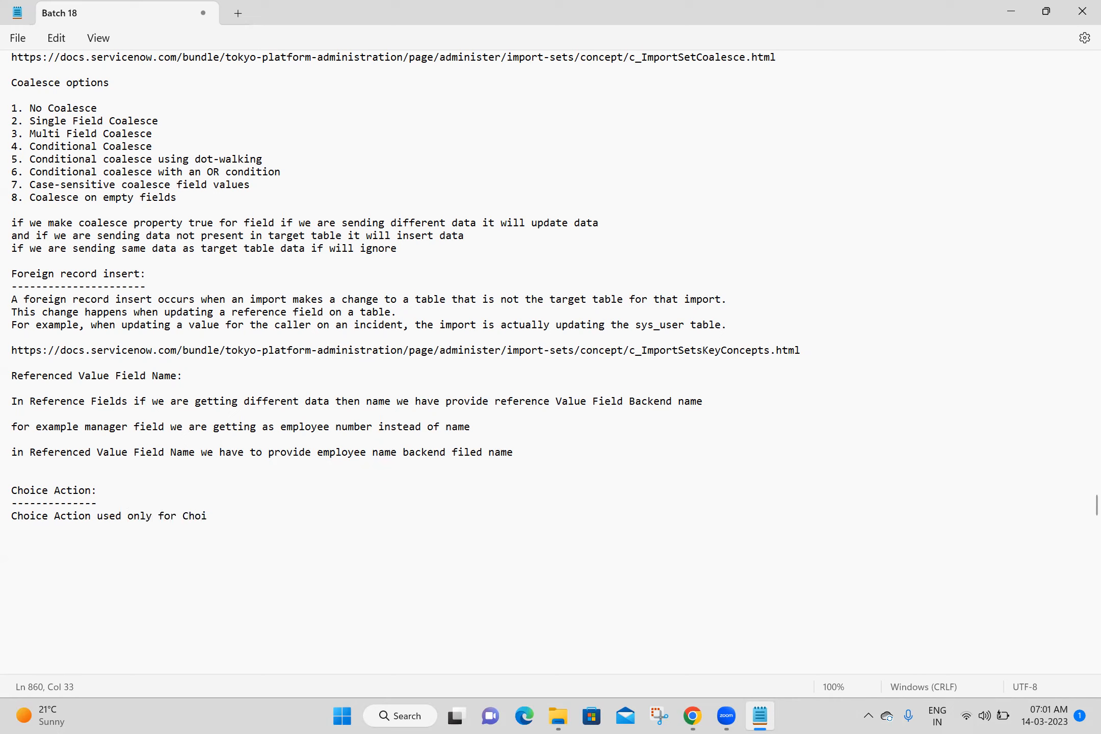
{"action": "key", "text": "BackSpace"}
{"action": "key", "text": "BackSpace"}
{"action": "key", "text": "BackSpace"}
{"action": "key", "text": "BackSpace"}
{"action": "type", "text": "Fields and Referen"}
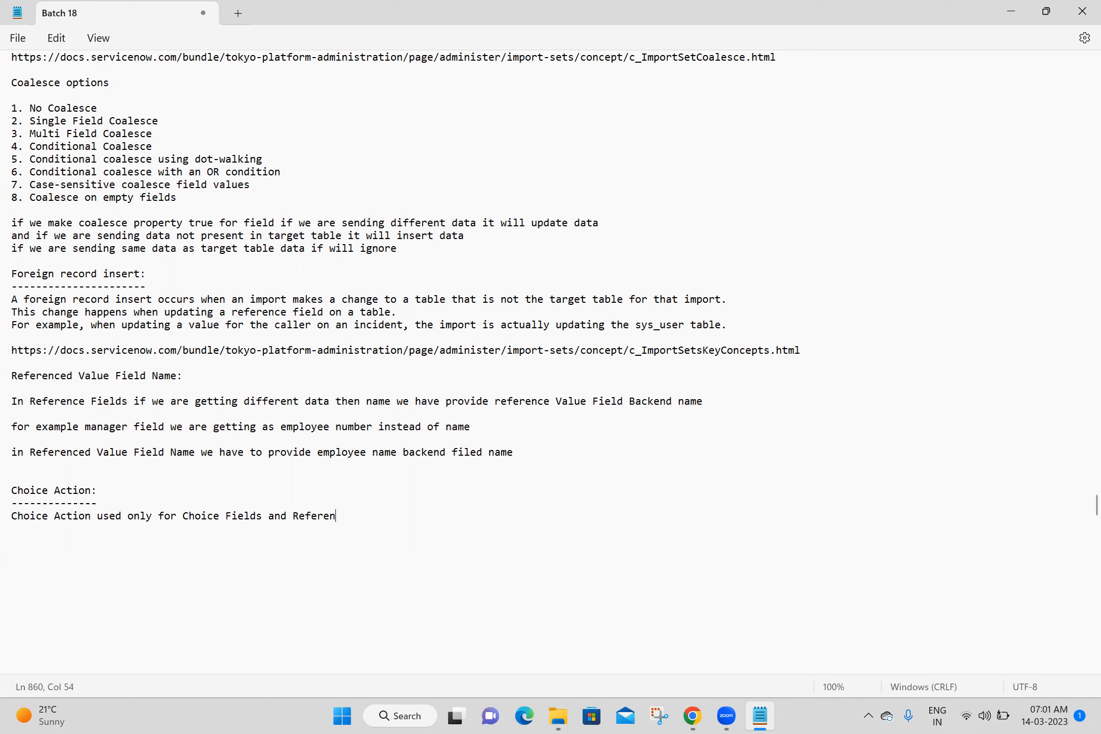
{"action": "type", "text": "ce Fields"}
{"action": "key", "text": "Return"}
{"action": "key", "text": "Return"}
{"action": "key", "text": "ctrl+s"}
List Create, Ignore and Reject on separate lines and save the notes
{"action": "type", "text": "Create "}
{"action": "type", "text": "Ignore"}
{"action": "key", "text": "Return"}
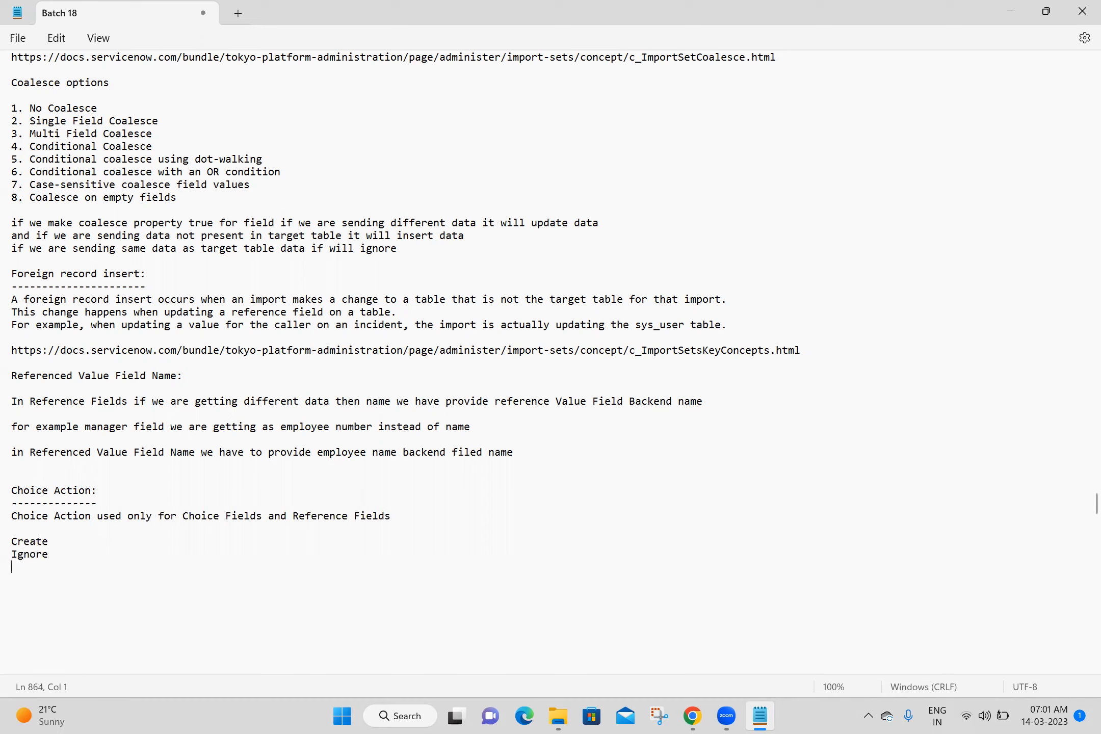
{"action": "type", "text": "Reject"}
{"action": "key", "text": "ctrl+s"}
Insert the subheading "Choice Action Options:" and a blank line above the Create, Ignore, Reject list, then save
{"action": "left_click", "coordinate": [81, 542]}
{"action": "key", "text": "Home"}
{"action": "key", "text": "Return"}
{"action": "key", "text": "Up"}
{"action": "type", "text": "Choice "}
{"action": "type", "text": "Action"}
{"action": "type", "text": " Typ"}
{"action": "key", "text": "BackSpace"}
{"action": "key", "text": "BackSpace"}
{"action": "key", "text": "BackSpace"}
{"action": "type", "text": "Options"}
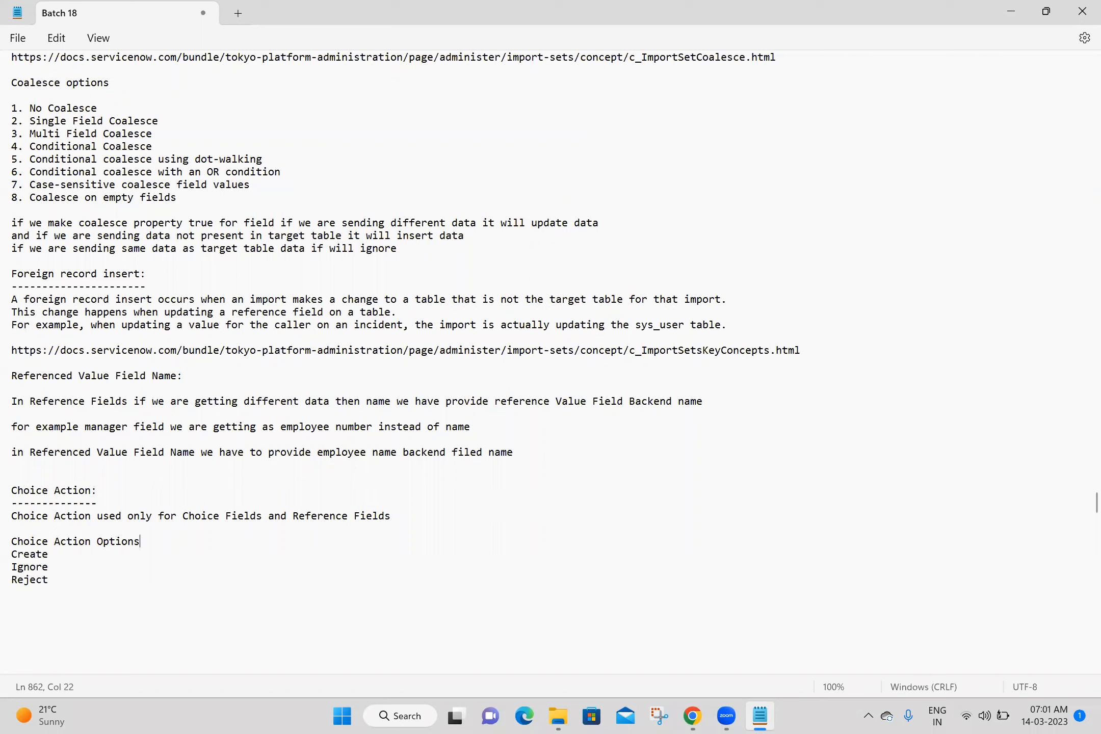
{"action": "type", "text": ":"}
{"action": "key", "text": "Return"}
{"action": "key", "text": "ctrl+s"}
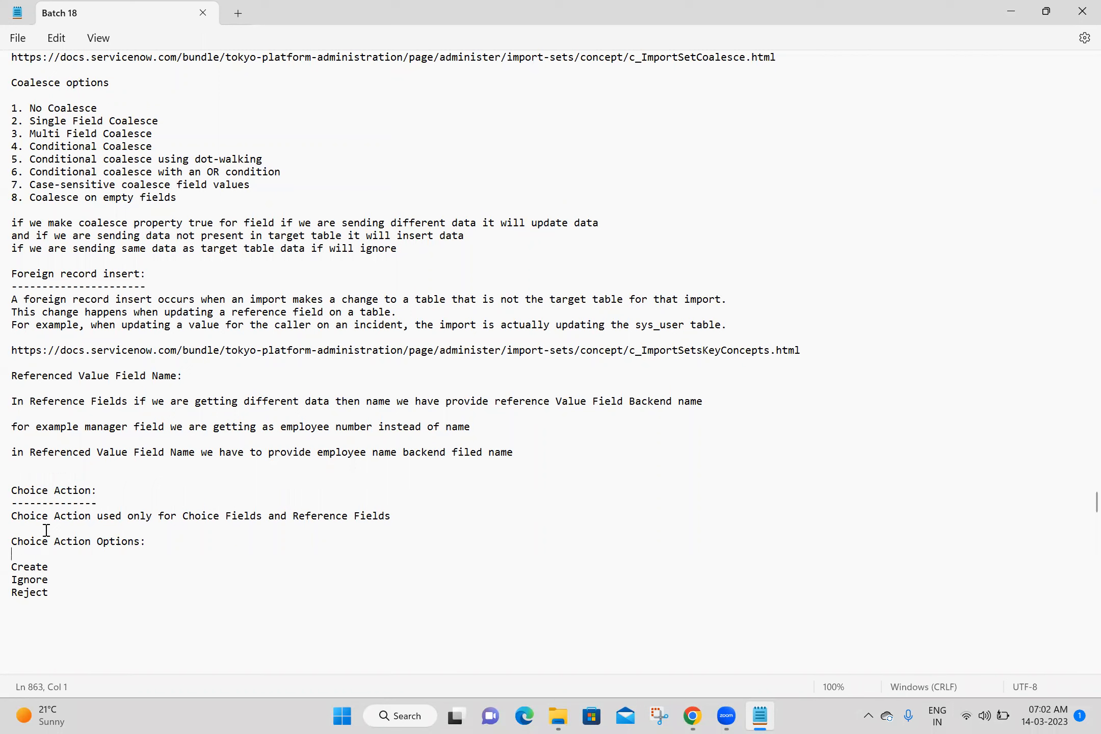
After Create, append "-->if we are getting new data which is not available in our servicenow Tables if will create a new record"
{"action": "left_click", "coordinate": [693, 716]}
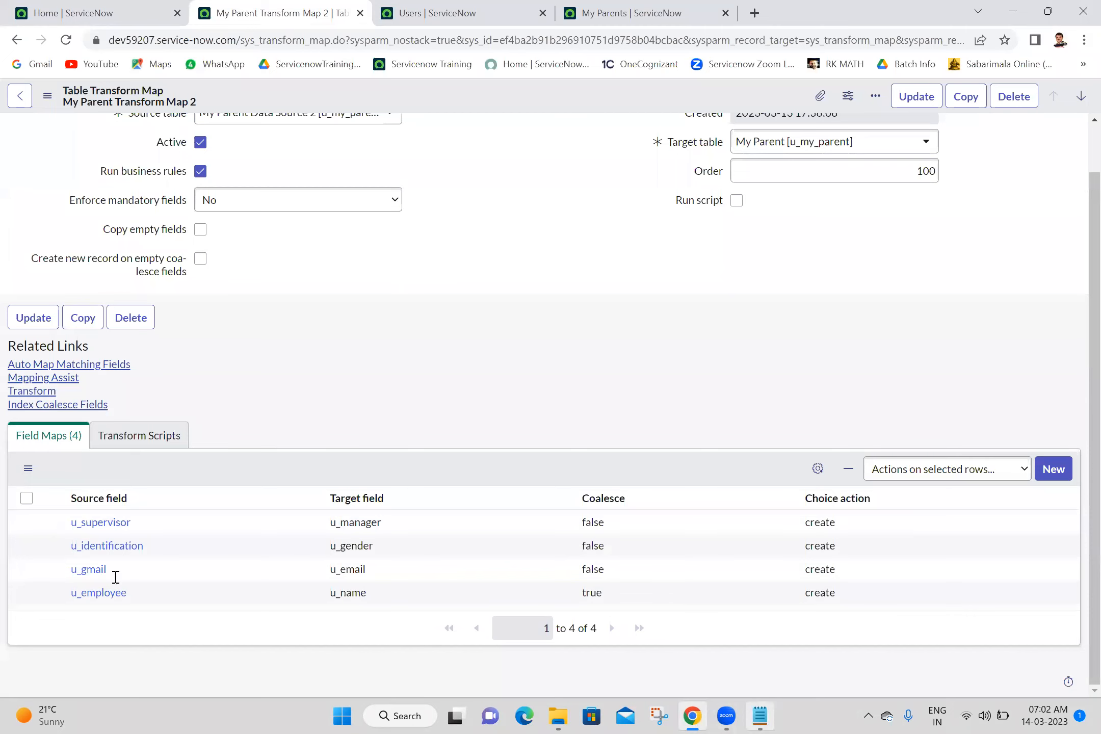
{"action": "key", "text": "alt+Tab"}
{"action": "type", "text": "--"}
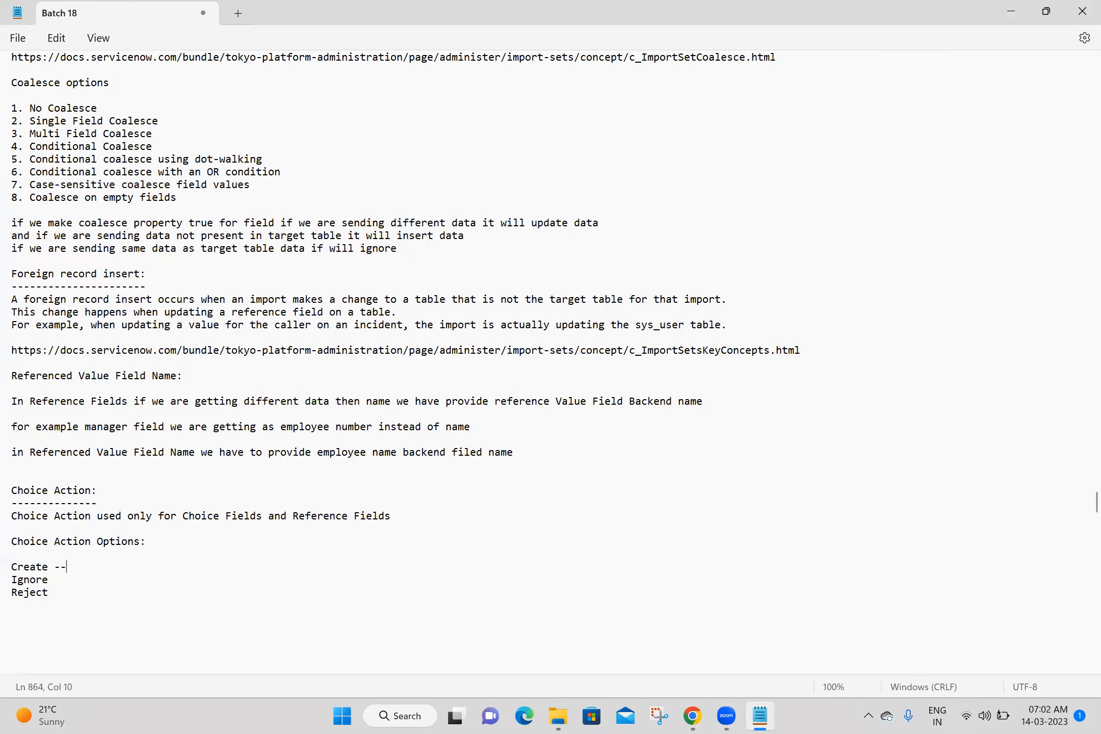
{"action": "type", "text": ">ifr"}
{"action": "key", "text": "BackSpace"}
{"action": "key", "text": "BackSpace"}
{"action": "type", "text": "we are getting new dat"}
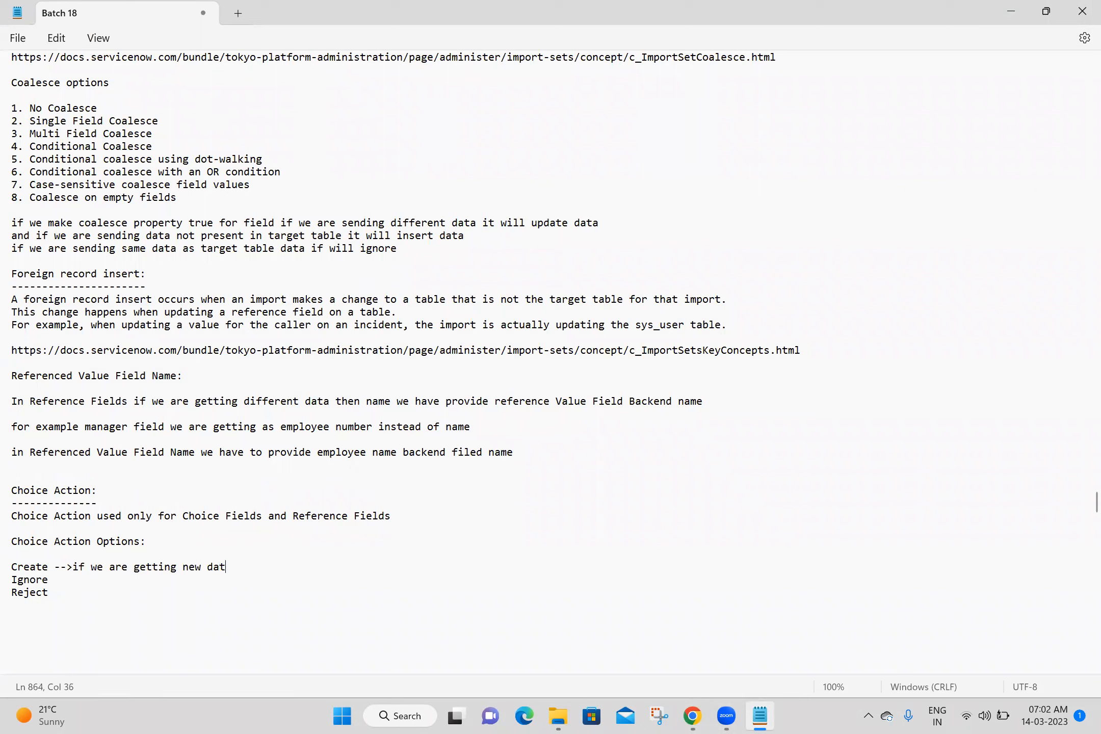
{"action": "type", "text": "a which"}
{"action": "type", "text": " is not a"}
{"action": "type", "text": "va"}
{"action": "type", "text": "i"}
{"action": "type", "text": "lable in"}
{"action": "type", "text": " our se"}
{"action": "type", "text": "rvicenow"}
{"action": "type", "text": " t"}
{"action": "key", "text": "BackSpace"}
{"action": "key", "text": "BackSpace"}
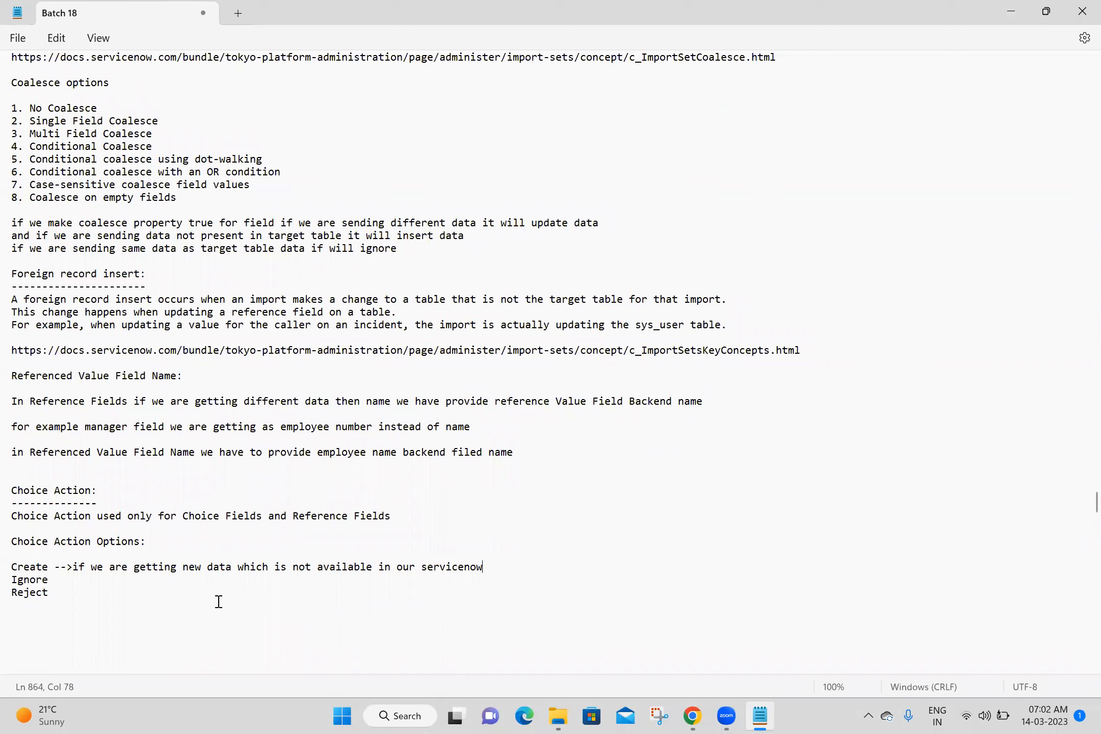
{"action": "type", "text": "Tables if will create a new record"}
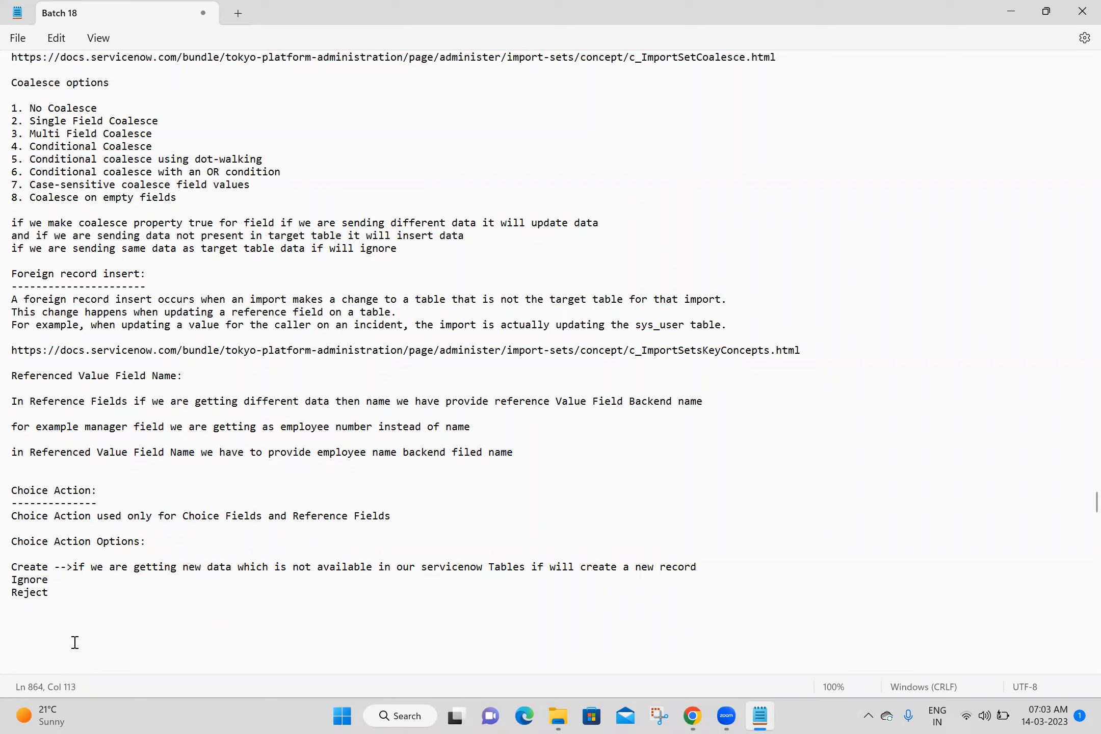
Add "-->" after Ignore and paste in the Create line's clause from "if we are getting" through "servicenow Tables"
{"action": "left_click", "coordinate": [118, 582]}
{"action": "type", "text": "-->"}
{"action": "left_click_drag", "start_coordinate": [73, 565], "coordinate": [530, 572]}
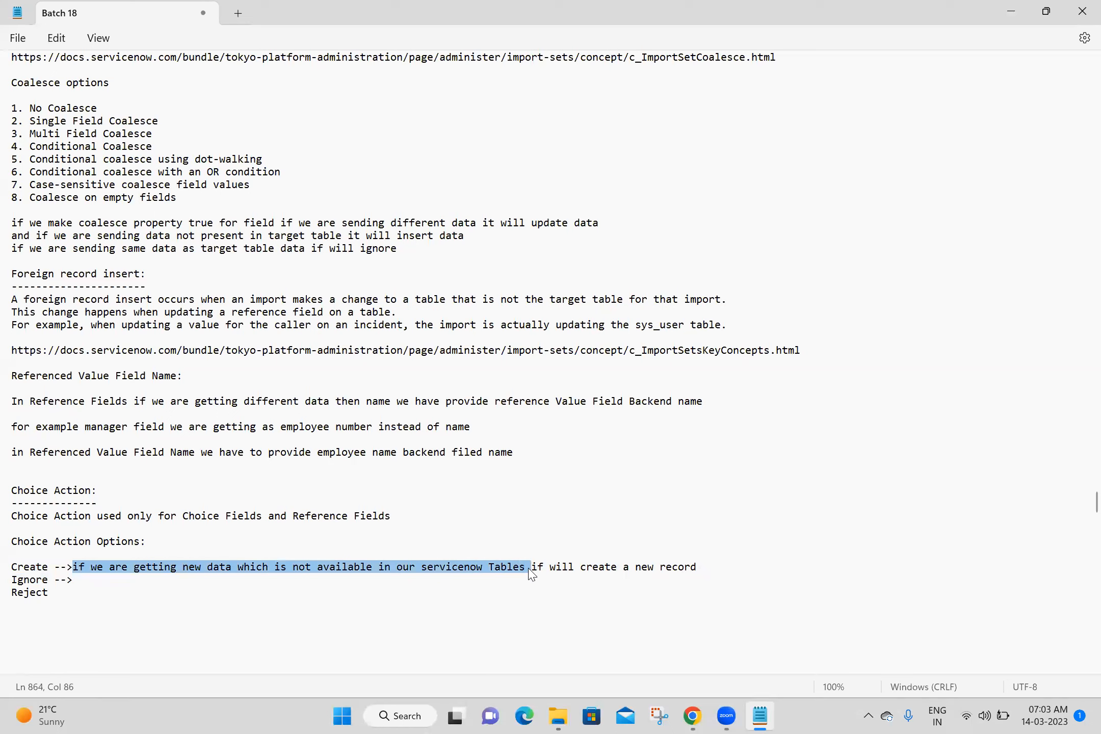
{"action": "key", "text": "ctrl+c"}
{"action": "left_click", "coordinate": [128, 582]}
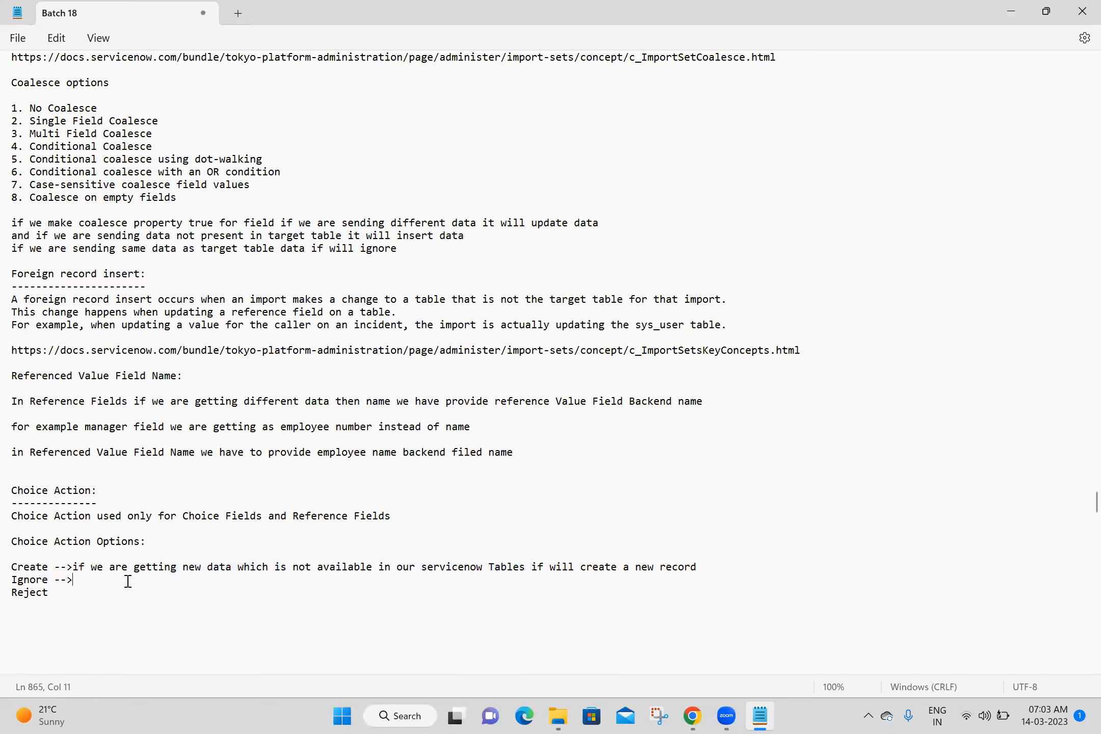
{"action": "key", "text": "ctrl+v"}
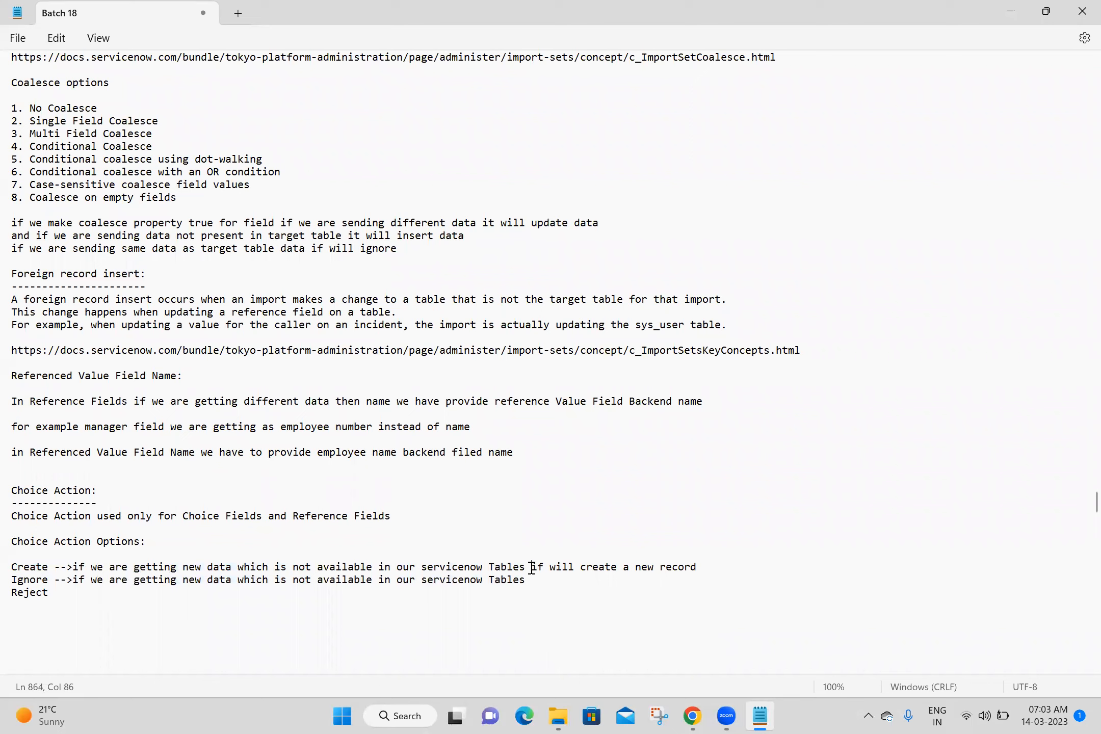
Remove the word "Tables" from the Create line
{"action": "key", "text": "BackSpace"}
{"action": "key", "text": "BackSpace"}
{"action": "key", "text": "BackSpace"}
{"action": "key", "text": "BackSpace"}
{"action": "key", "text": "BackSpace"}
{"action": "key", "text": "BackSpace"}
{"action": "key", "text": "BackSpace"}
{"action": "key", "text": "BackSpace"}
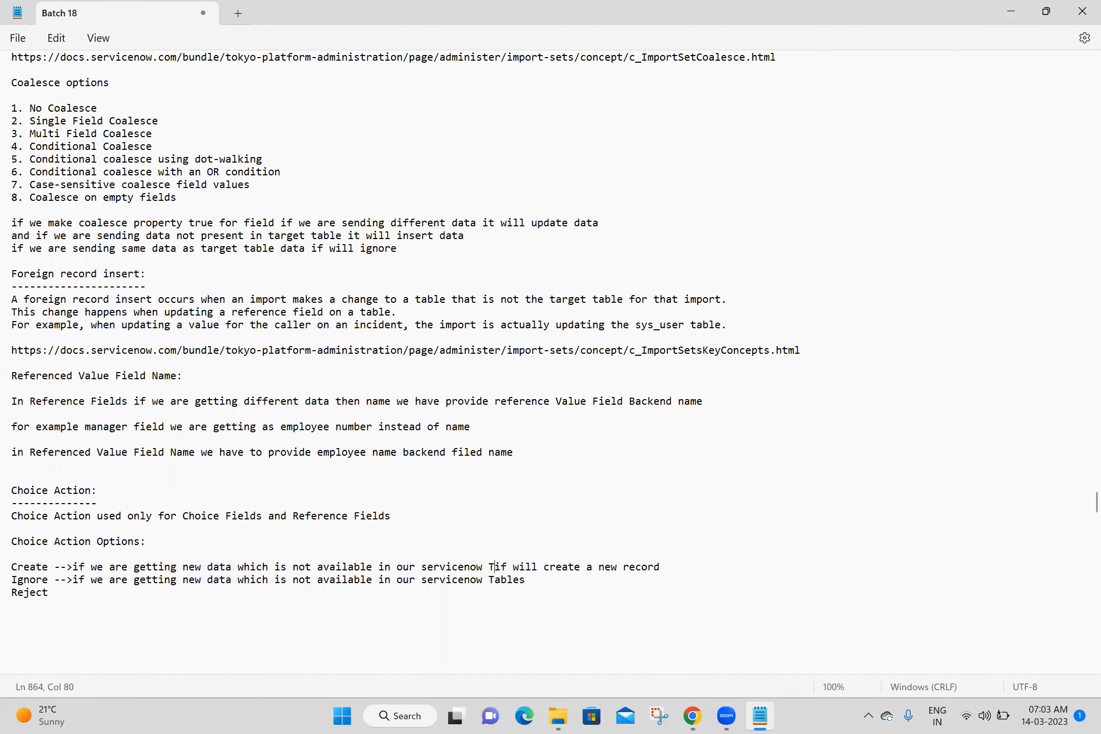
Replace "Tables" at the end of the Ignore line with "referece/choice field"
{"action": "left_click", "coordinate": [561, 580]}
{"action": "key", "text": "BackSpace"}
{"action": "key", "text": "BackSpace"}
{"action": "key", "text": "BackSpace"}
{"action": "key", "text": "BackSpace"}
{"action": "key", "text": "BackSpace"}
{"action": "key", "text": "BackSpace"}
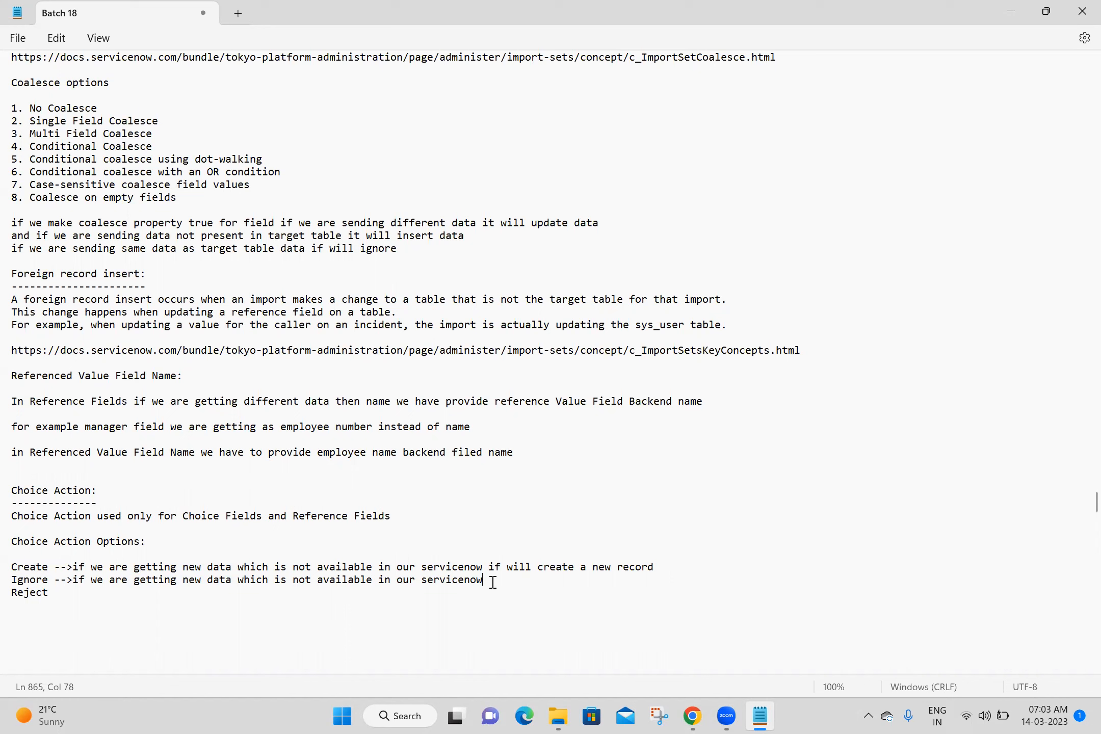
{"action": "type", "text": "referece/choice field"}
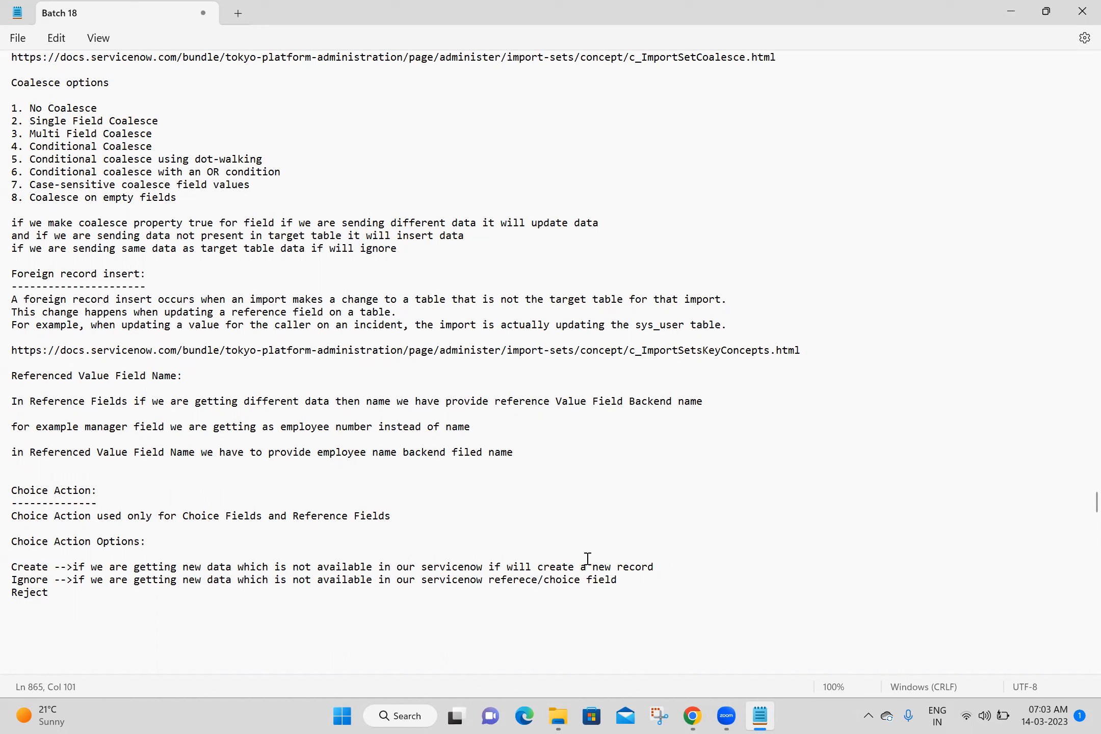
Copy "referece/choice field" from the Ignore line and insert it after "servicenow" in the Create line
{"action": "left_click_drag", "start_coordinate": [487, 581], "coordinate": [629, 581]}
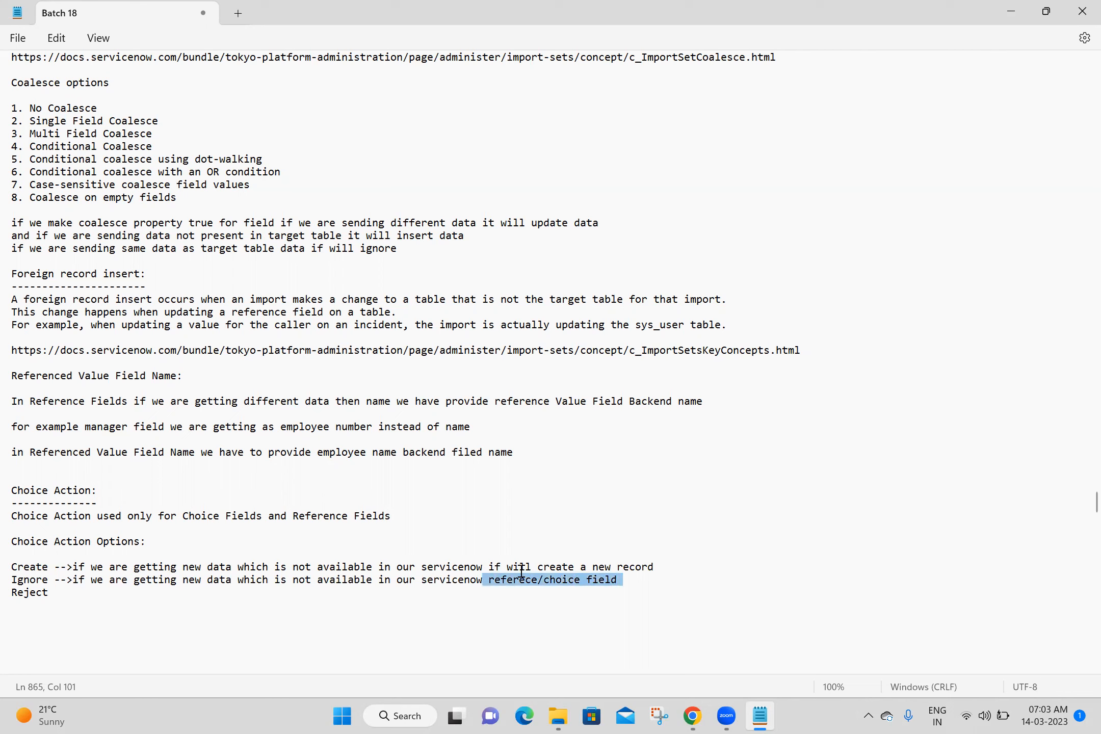
{"action": "left_click", "coordinate": [490, 565]}
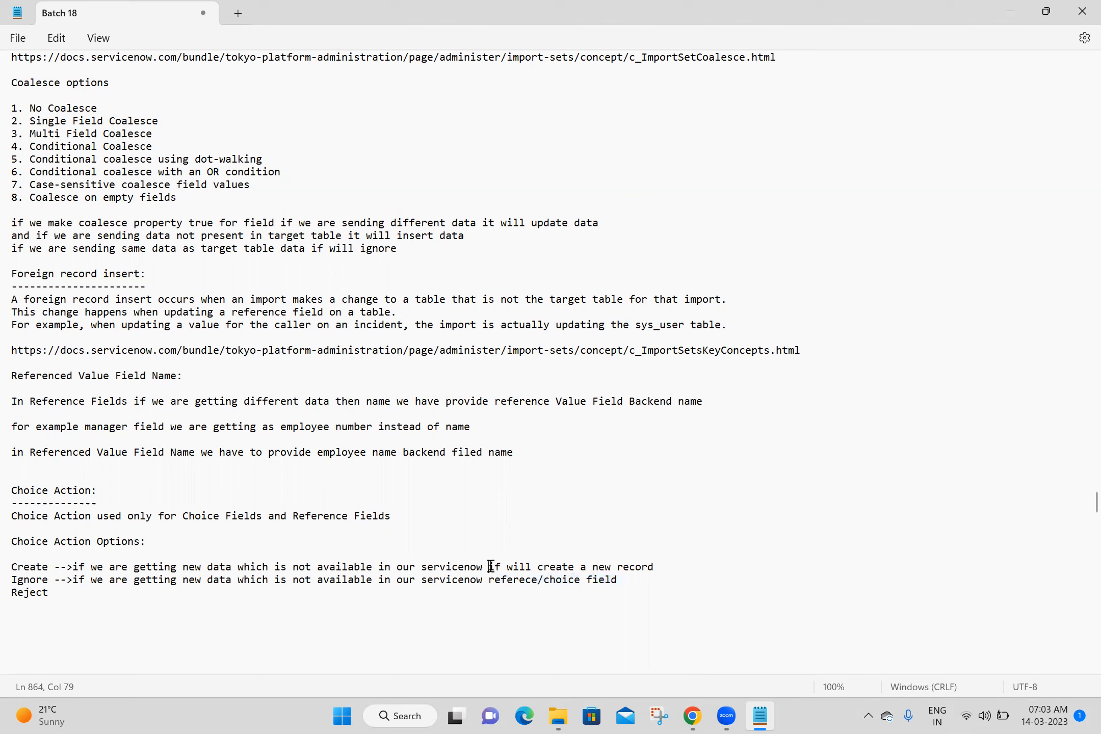
{"action": "key", "text": "ctrl+v"}
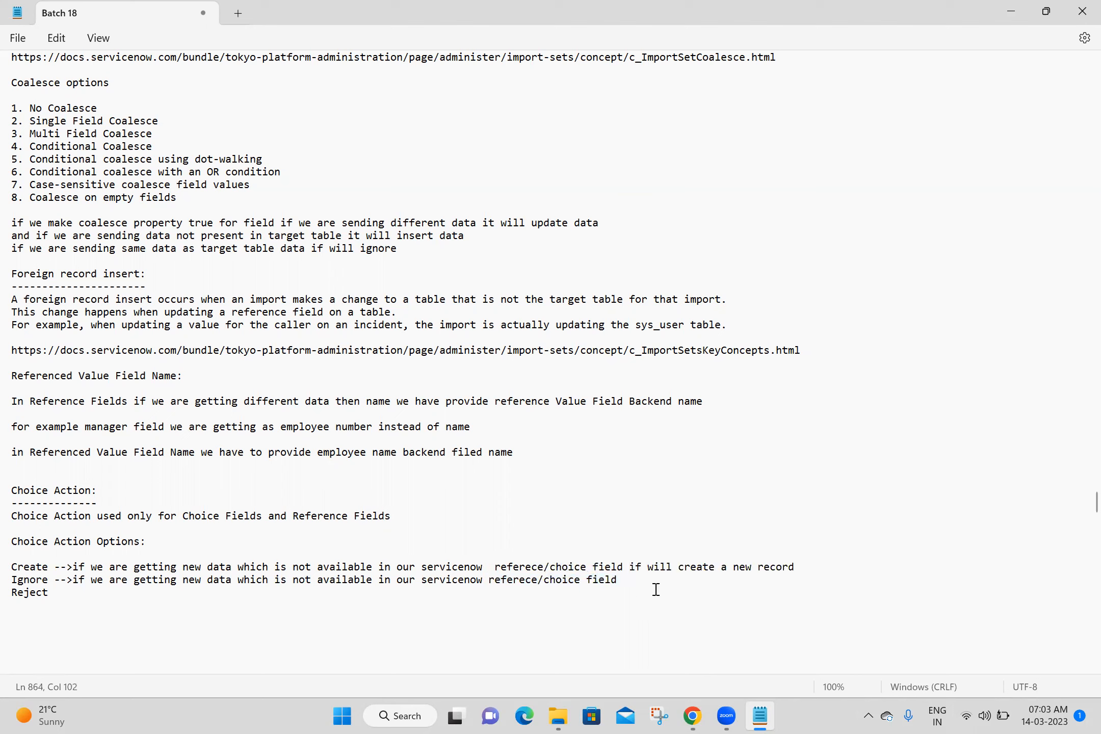
Correct "if will create" to "it will create" in the Create line and append "it will ignore the data" to the Ignore line
{"action": "left_click", "coordinate": [657, 584]}
{"action": "left_click", "coordinate": [641, 567]}
{"action": "key", "text": "BackSpace"}
{"action": "type", "text": "t"}
{"action": "left_click", "coordinate": [652, 582]}
{"action": "type", "text": "it will ignore the data"}
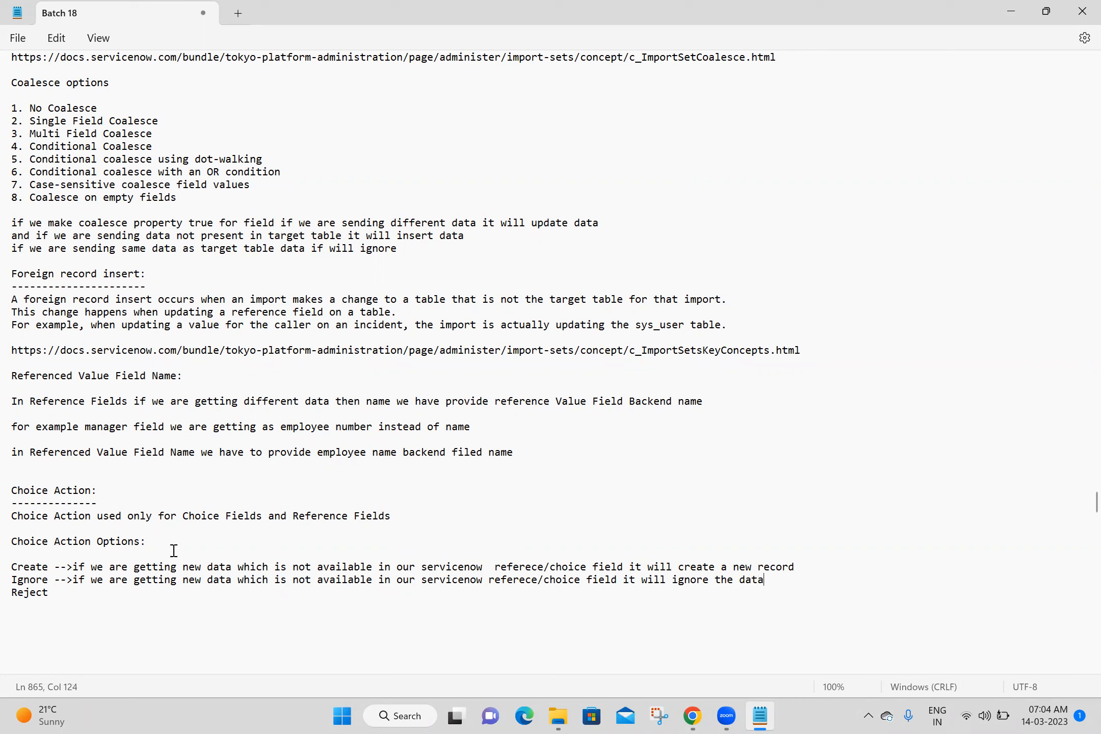
After Reject, add "-->" and a copy of the Ignore line's explanation, with its ending changed to "reject the entire record"
{"action": "left_click_drag", "start_coordinate": [76, 579], "coordinate": [783, 581]}
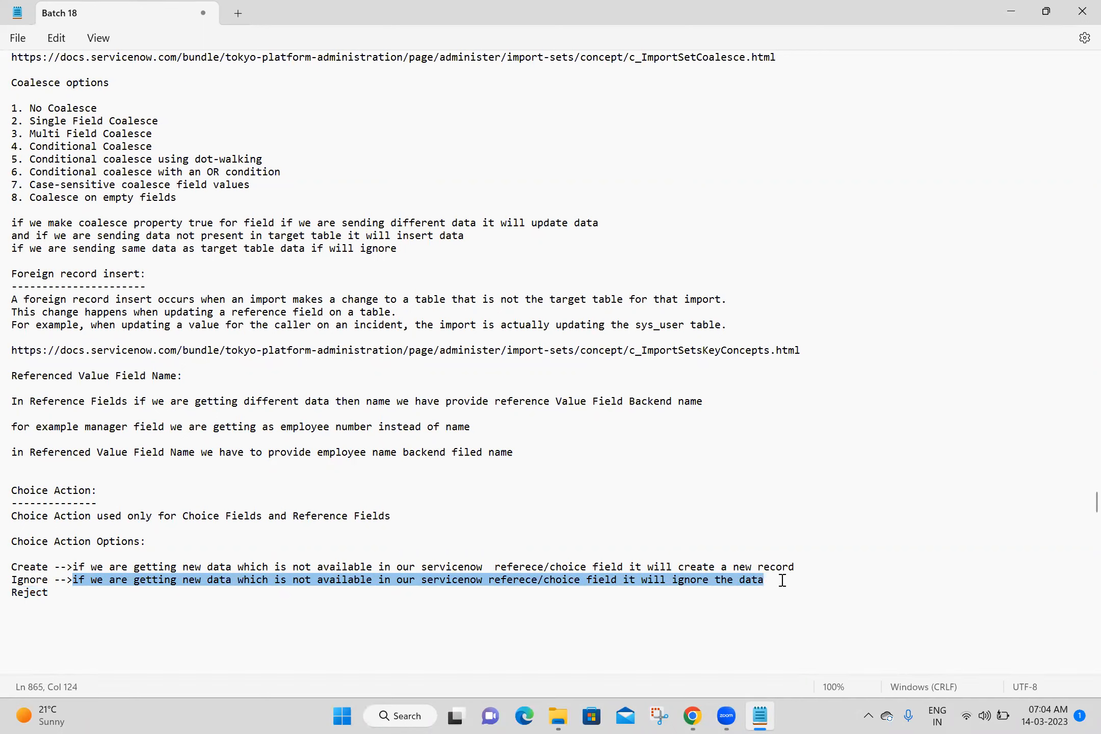
{"action": "left_click", "coordinate": [158, 591]}
{"action": "type", "text": "--"}
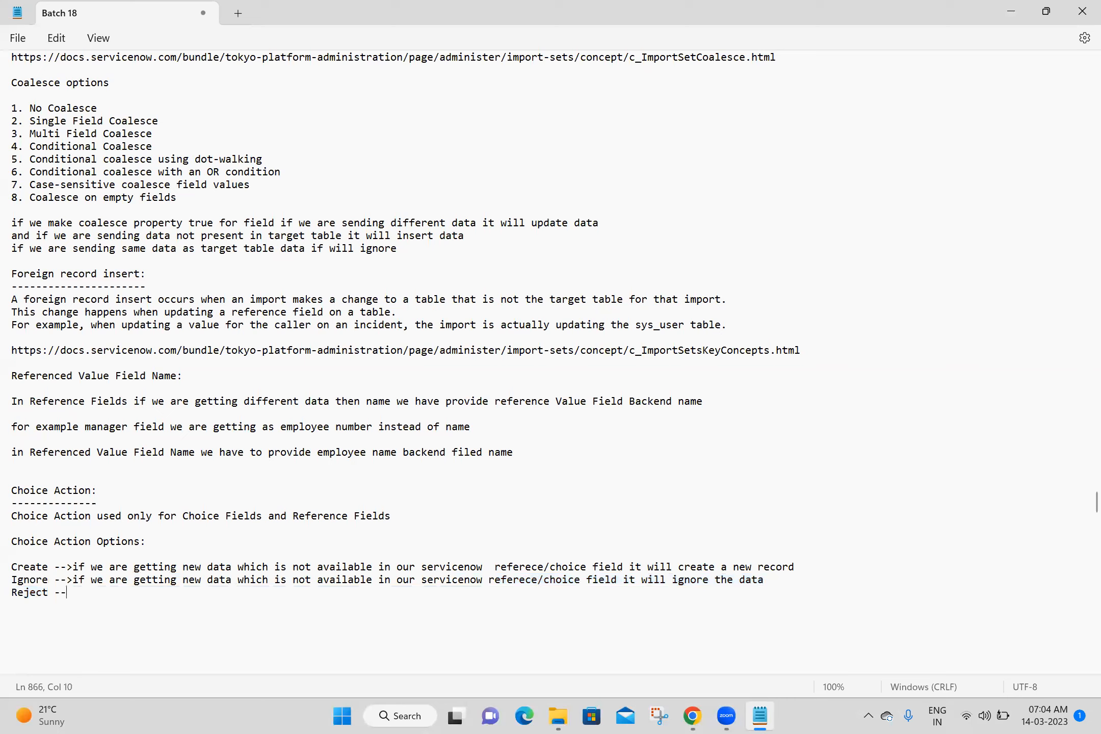
{"action": "type", "text": ">"}
{"action": "key", "text": "ctrl+v"}
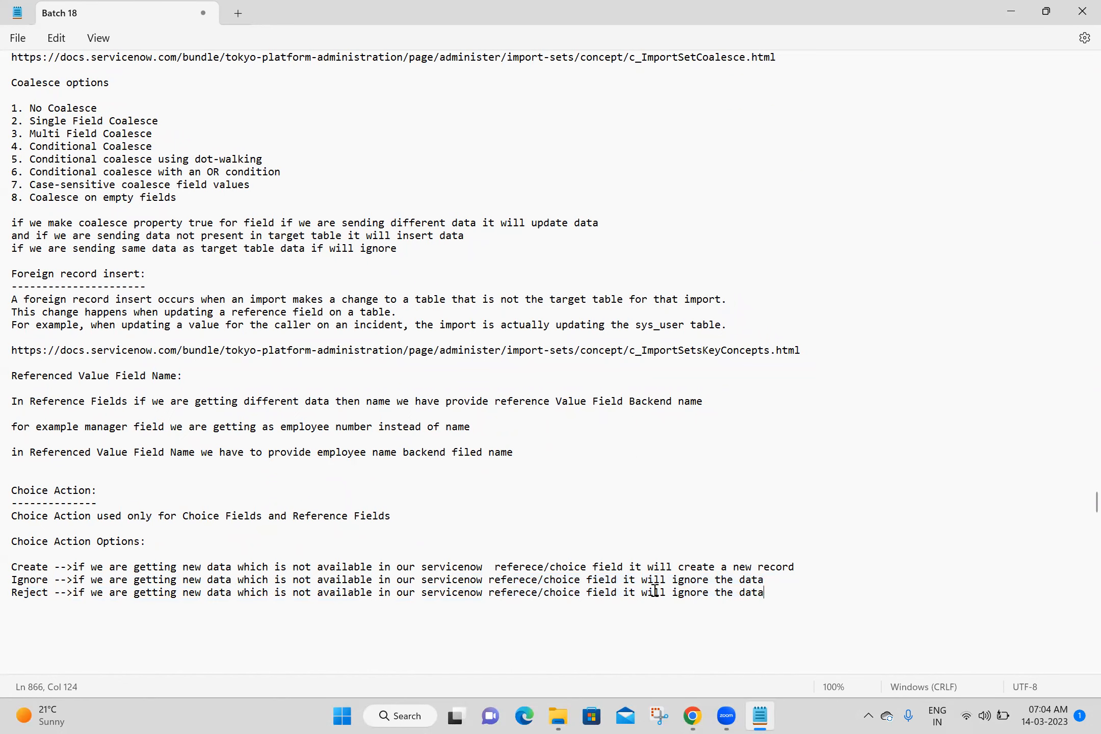
{"action": "left_click_drag", "start_coordinate": [677, 593], "coordinate": [783, 595]}
{"action": "type", "text": "reject the entire record"}
Add nine line breaks below the Reject line and save the notes
{"action": "key", "text": "Return"}
{"action": "key", "text": "Return"}
{"action": "key", "text": "Return"}
{"action": "key", "text": "Return"}
{"action": "key", "text": "Return"}
{"action": "key", "text": "Return"}
{"action": "key", "text": "Return"}
{"action": "key", "text": "Return"}
{"action": "key", "text": "Return"}
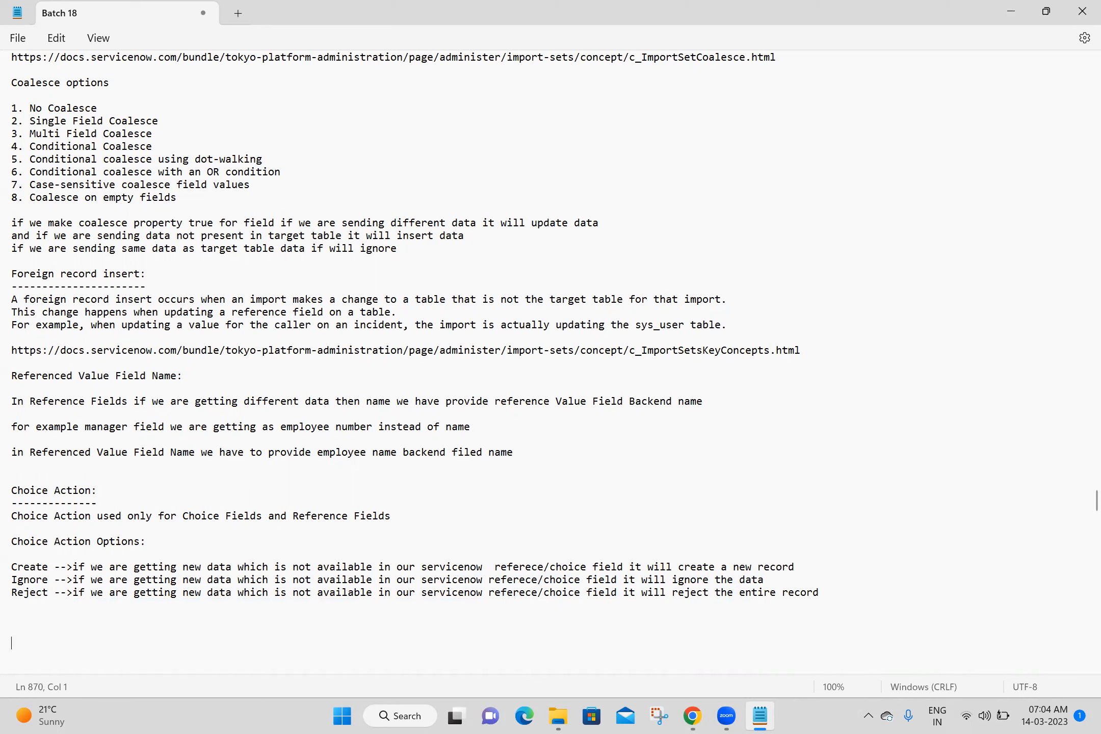
{"action": "key", "text": "ctrl+s"}
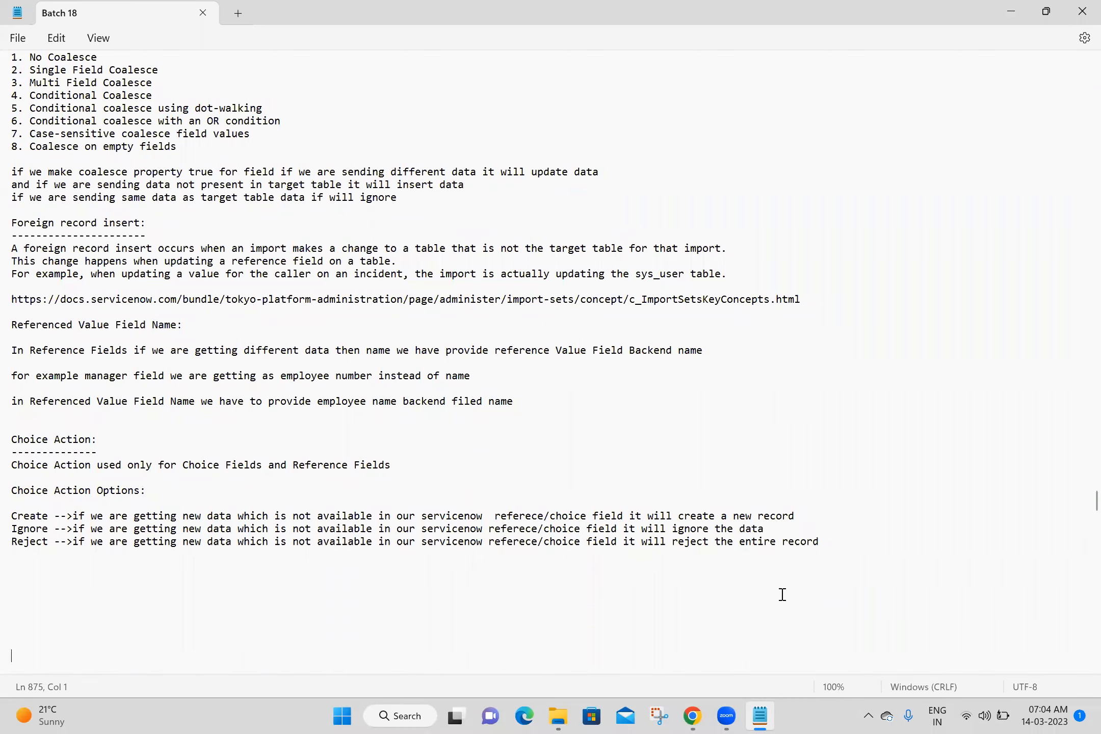
Open the my parent_demo_data workbook from the desktop in Excel and examine the Supervisor value and full record in row 4
{"action": "left_click", "coordinate": [1080, 716]}
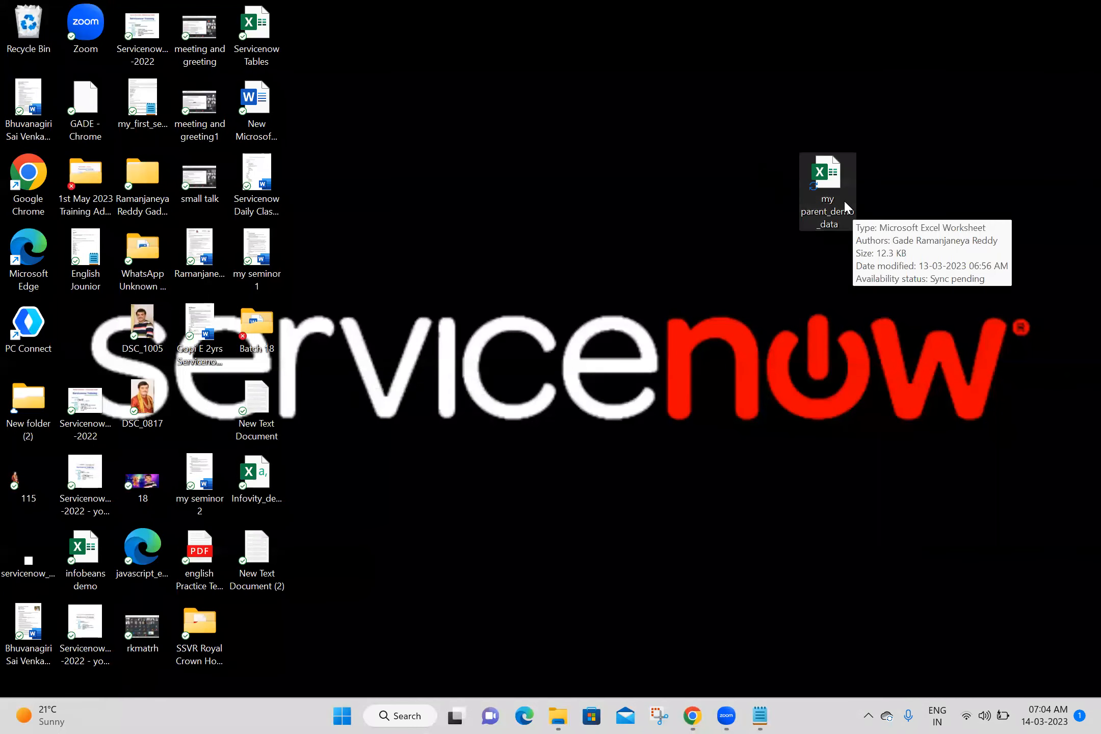
{"action": "double_click", "coordinate": [826, 202]}
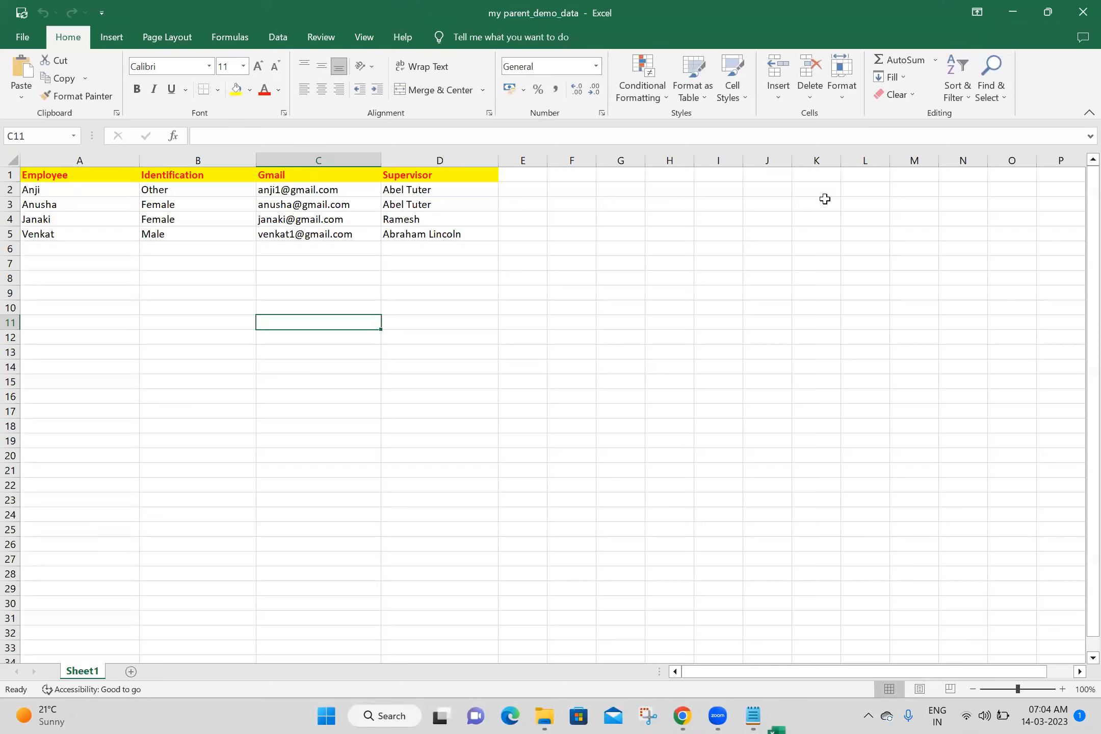
{"action": "left_click", "coordinate": [703, 281]}
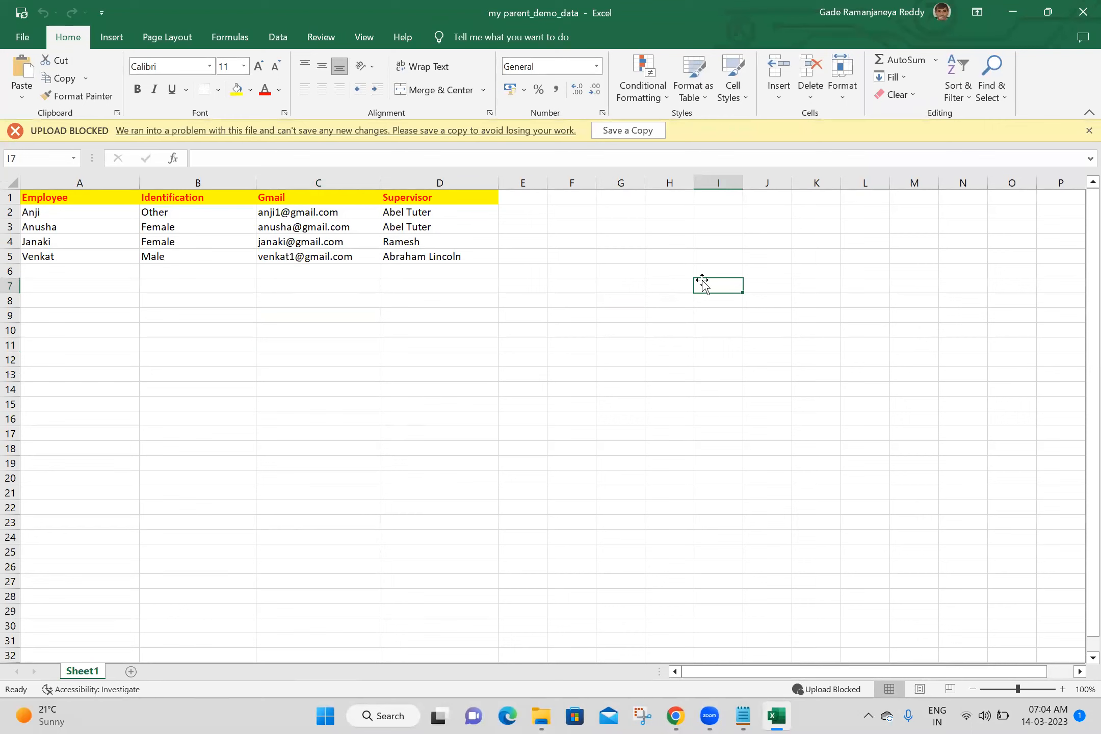
{"action": "left_click", "coordinate": [438, 244]}
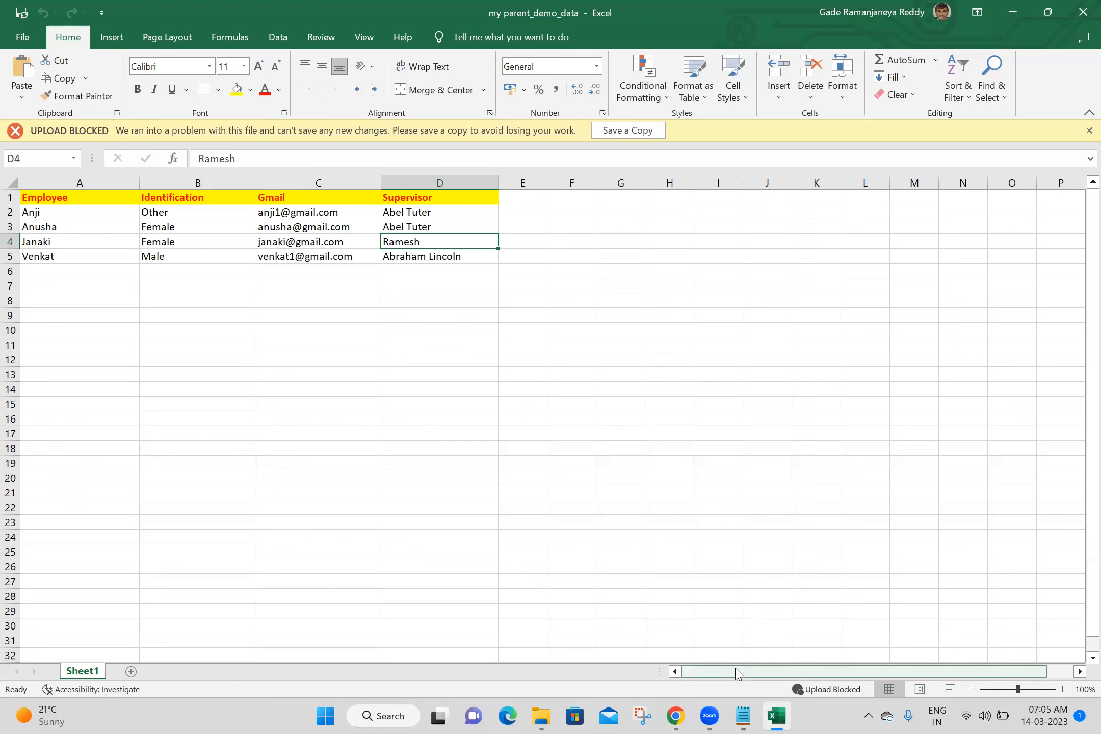
{"action": "left_click", "coordinate": [10, 242]}
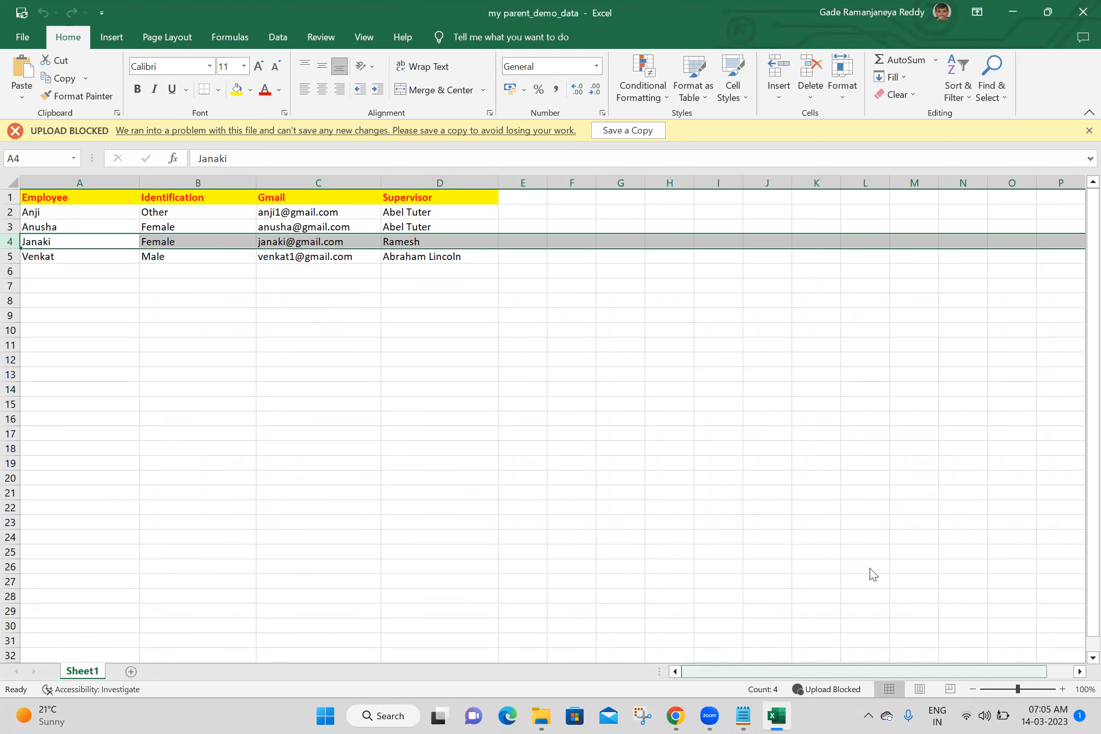
Switch to ServiceNow in Chrome and set the choice action of the u_supervisor field map to reject
{"action": "key", "text": "alt+Tab"}
{"action": "left_click", "coordinate": [873, 528]}
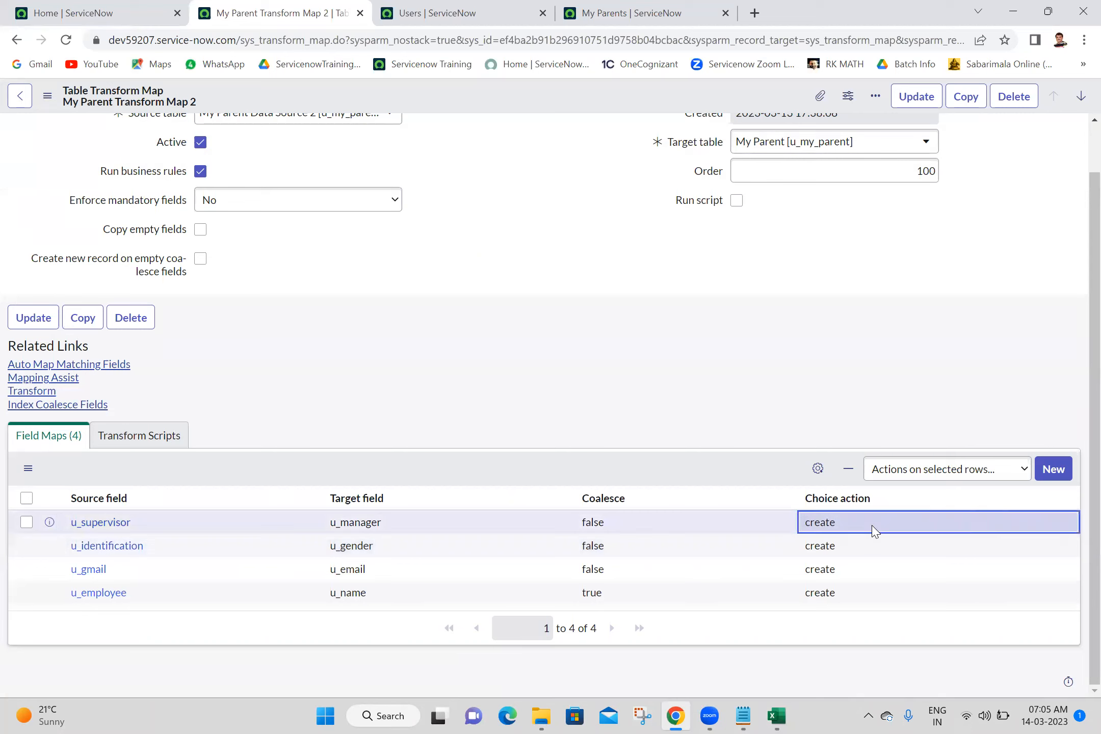
{"action": "left_click", "coordinate": [843, 530]}
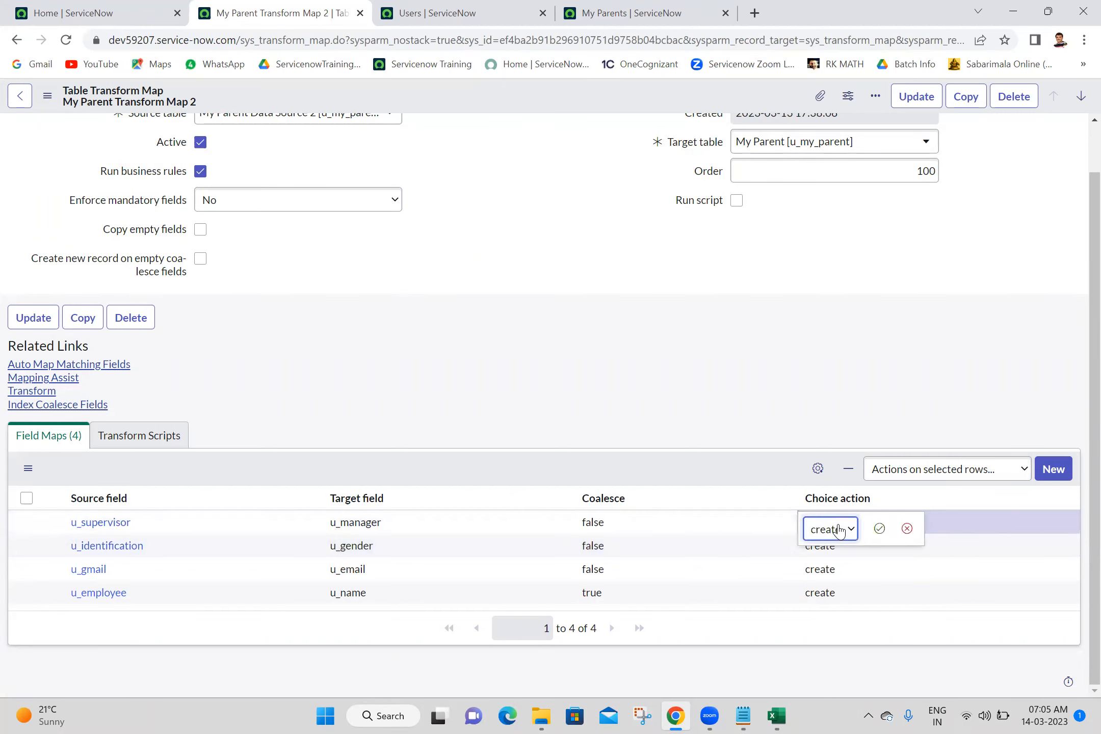
{"action": "left_click", "coordinate": [843, 530]}
{"action": "left_click", "coordinate": [824, 575]}
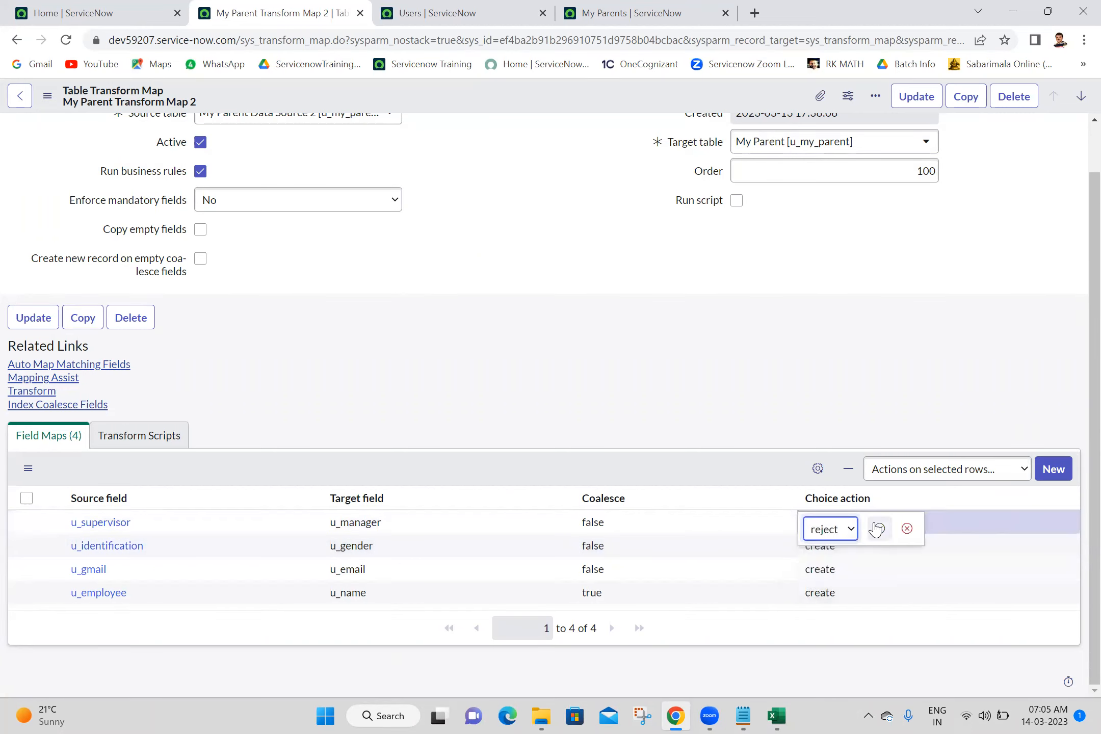
{"action": "left_click", "coordinate": [879, 529]}
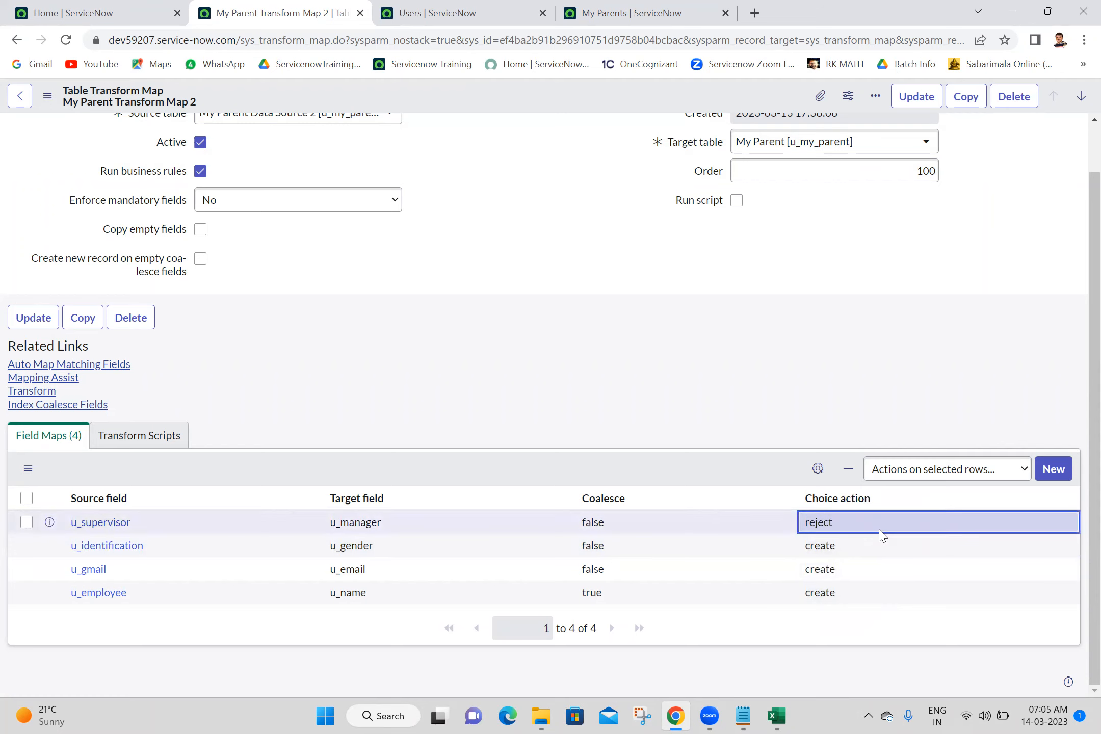
{"action": "left_click", "coordinate": [822, 374]}
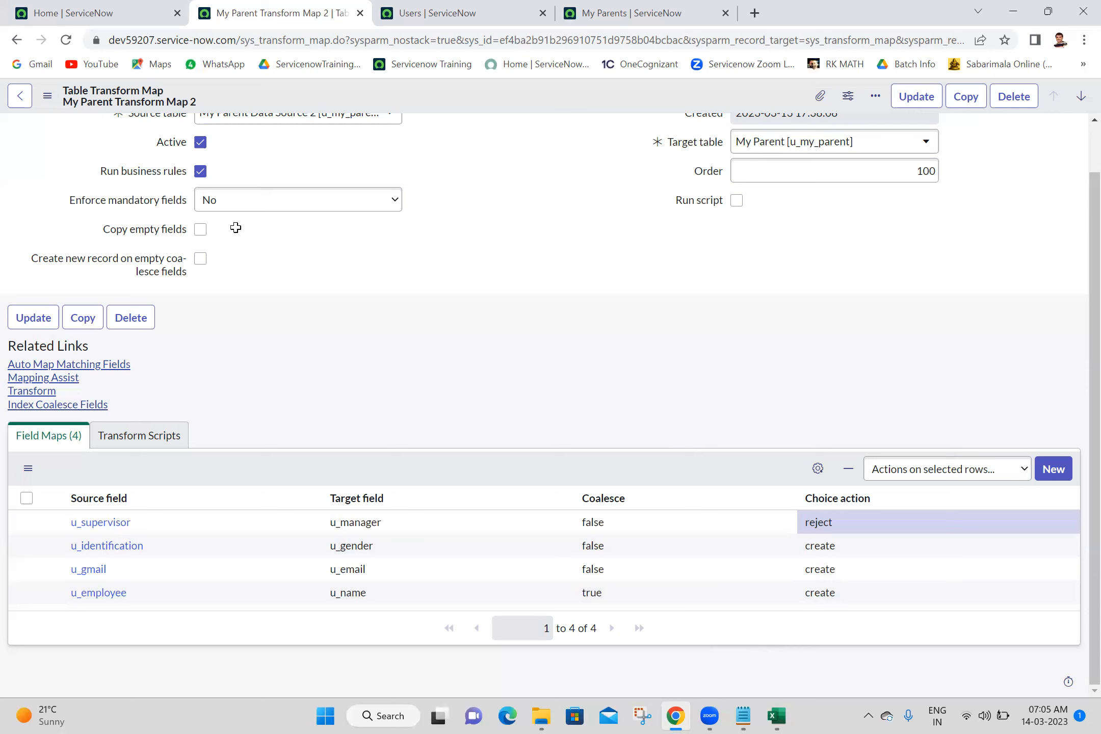
Compare the Identification value in workbook cell B2 with the Gender choices on a new My Parent record, then look at the Users list
{"action": "key", "text": "alt+Tab"}
{"action": "left_click", "coordinate": [214, 211]}
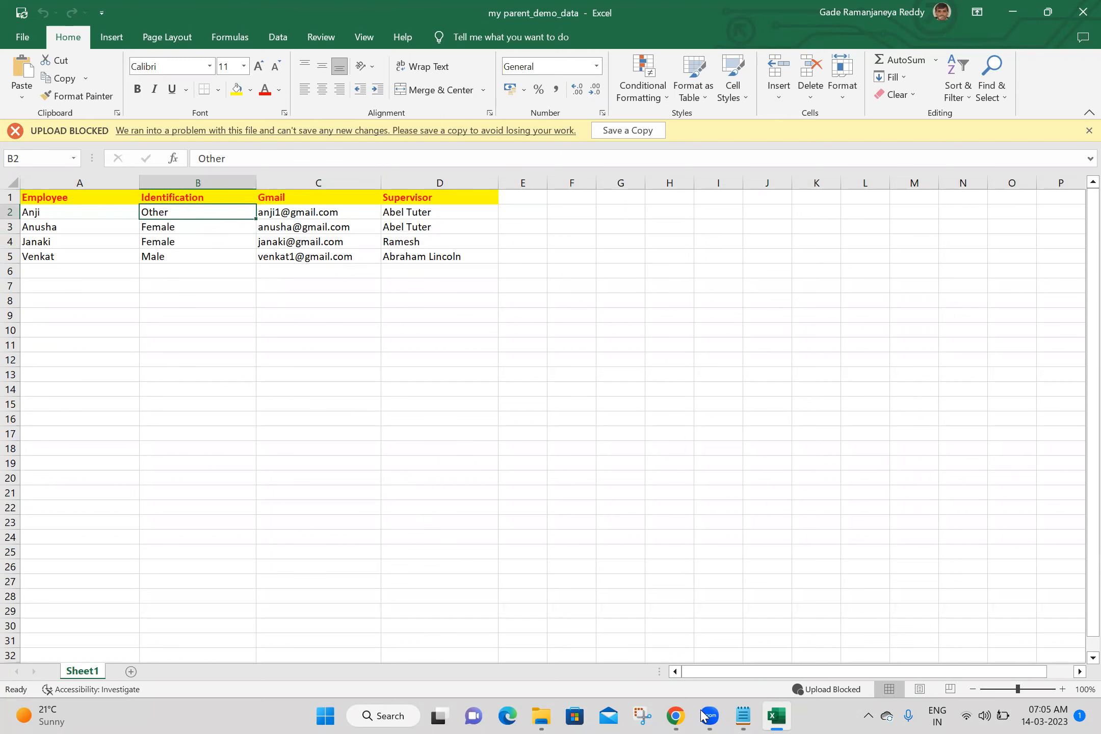
{"action": "left_click", "coordinate": [675, 716]}
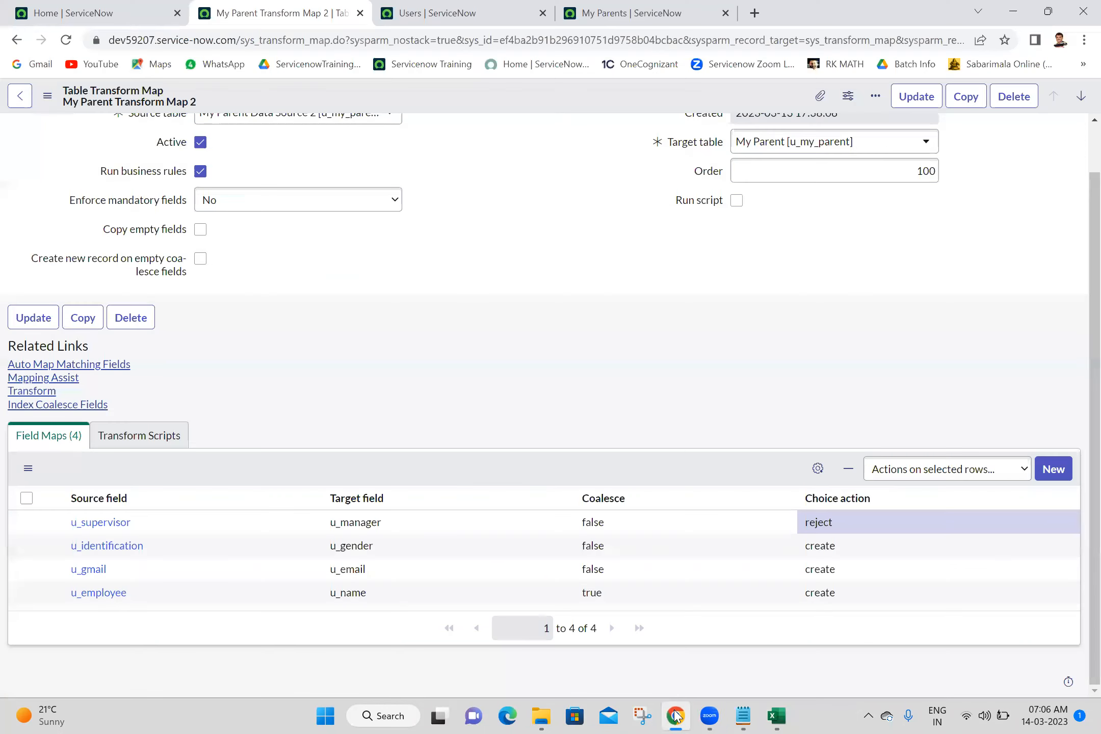
{"action": "left_click", "coordinate": [632, 13]}
{"action": "left_click", "coordinate": [1066, 107]}
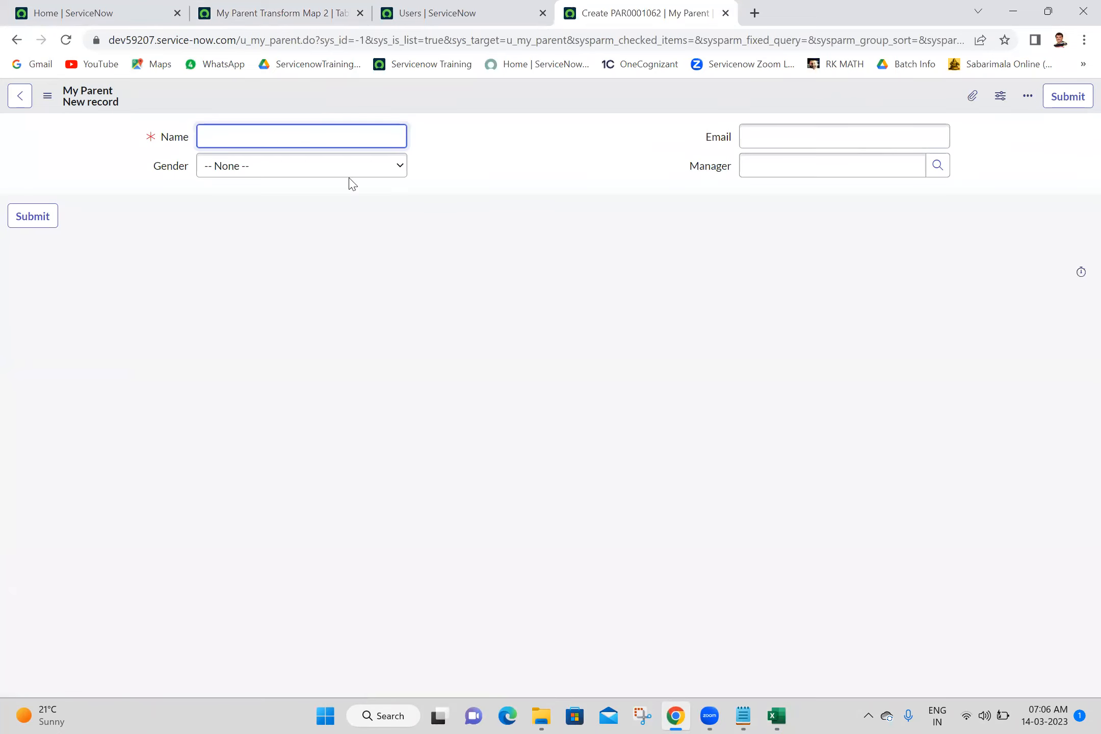
{"action": "left_click", "coordinate": [306, 174]}
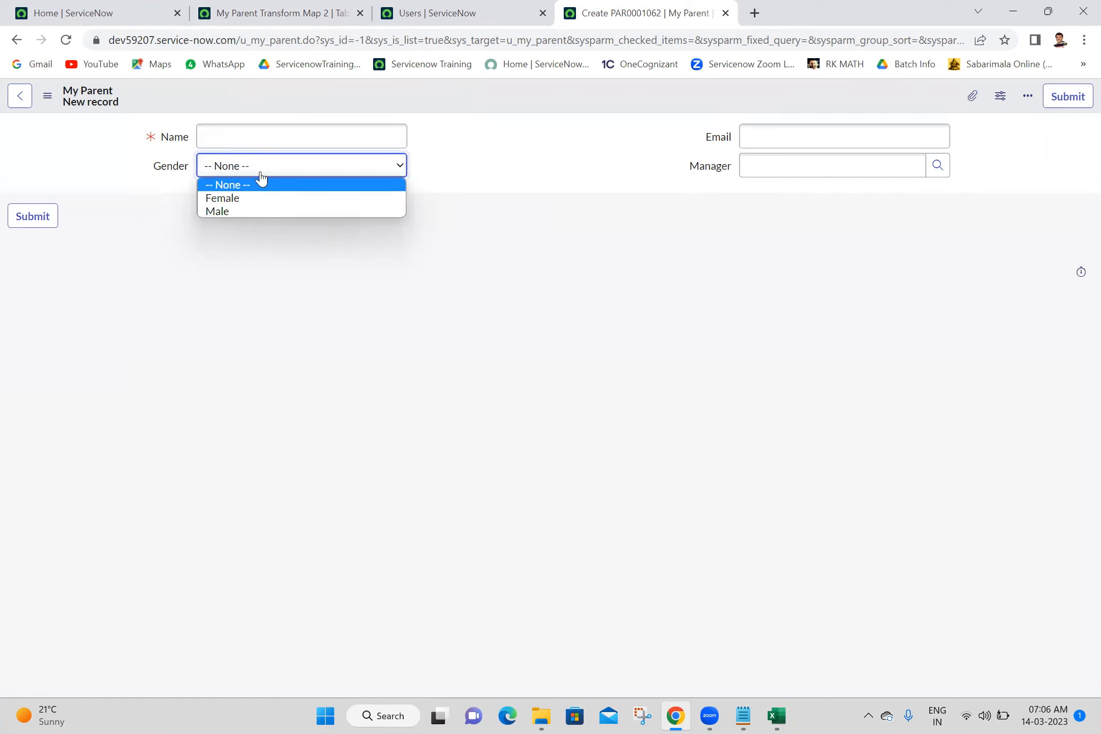
{"action": "left_click", "coordinate": [114, 125]}
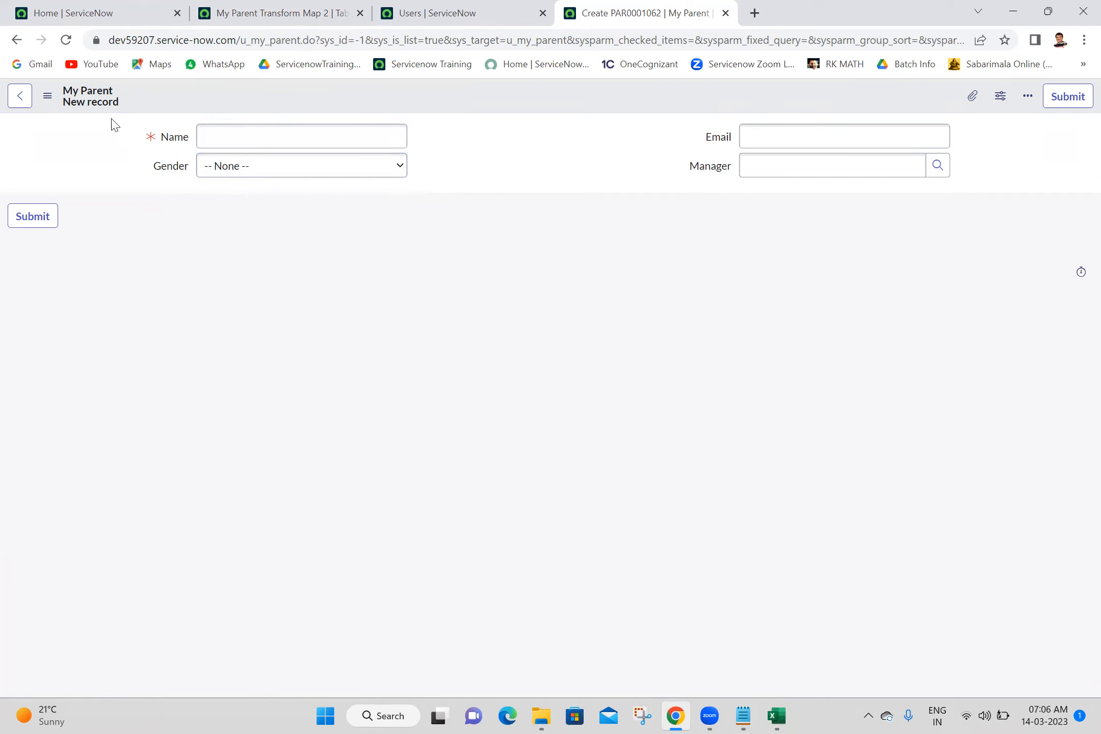
{"action": "left_click", "coordinate": [16, 40]}
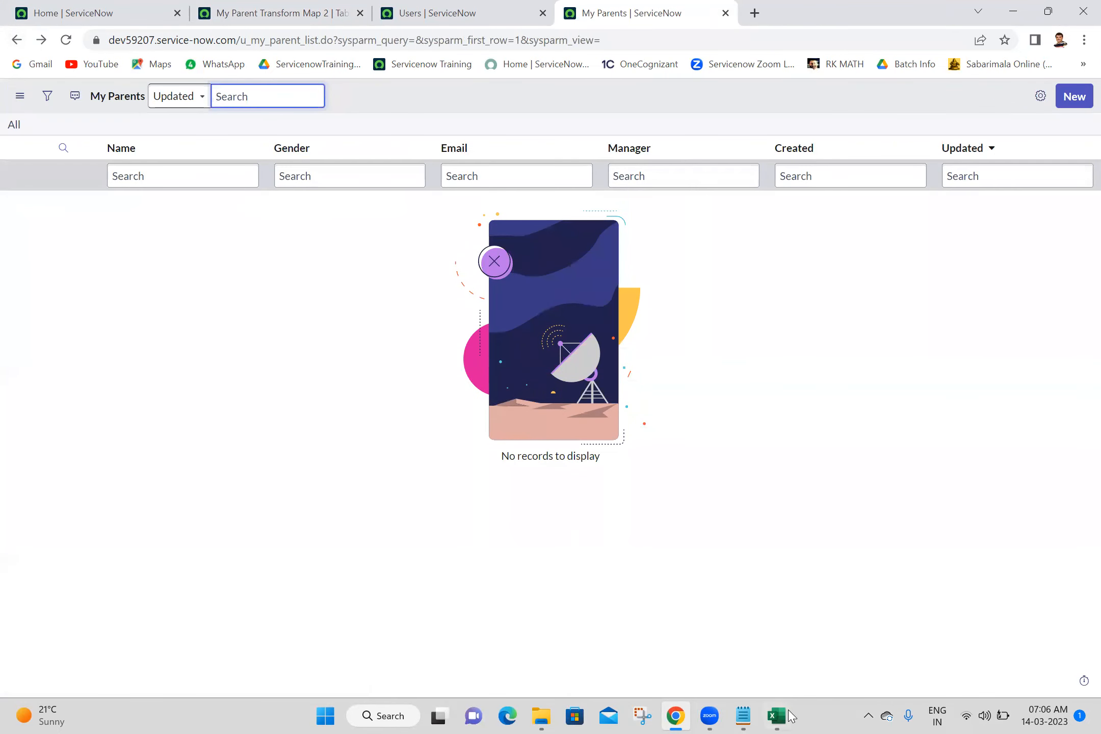
{"action": "left_click", "coordinate": [783, 716]}
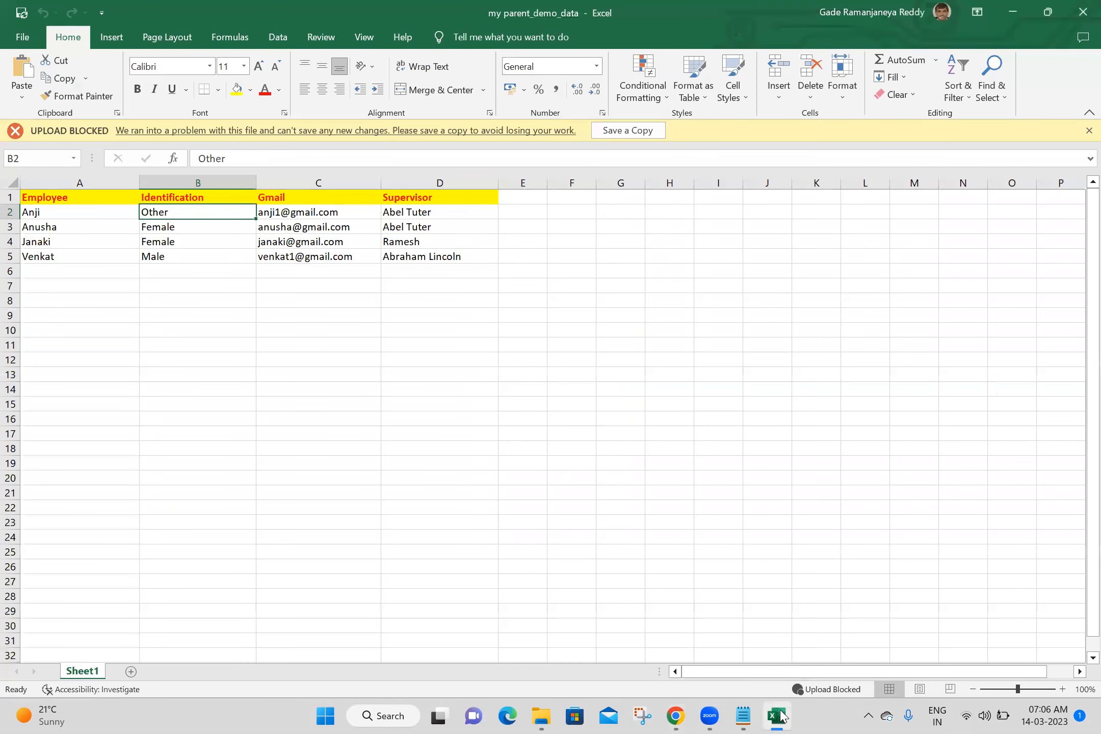
{"action": "left_click", "coordinate": [780, 716]}
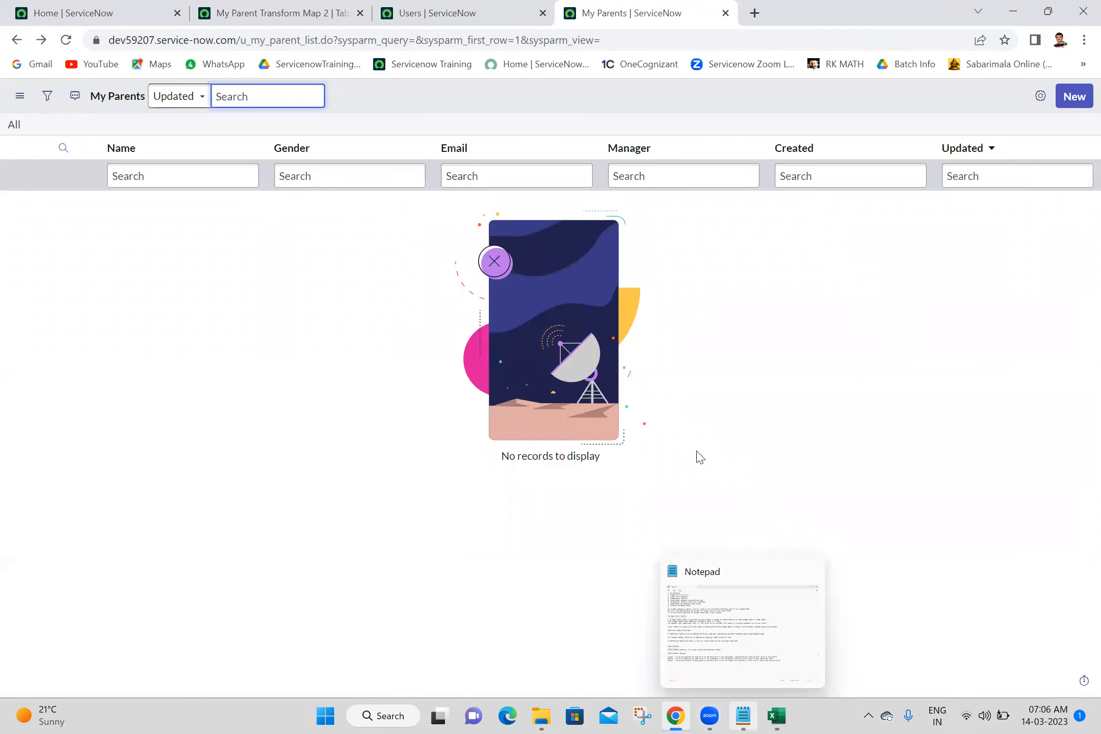
{"action": "left_click", "coordinate": [457, 10]}
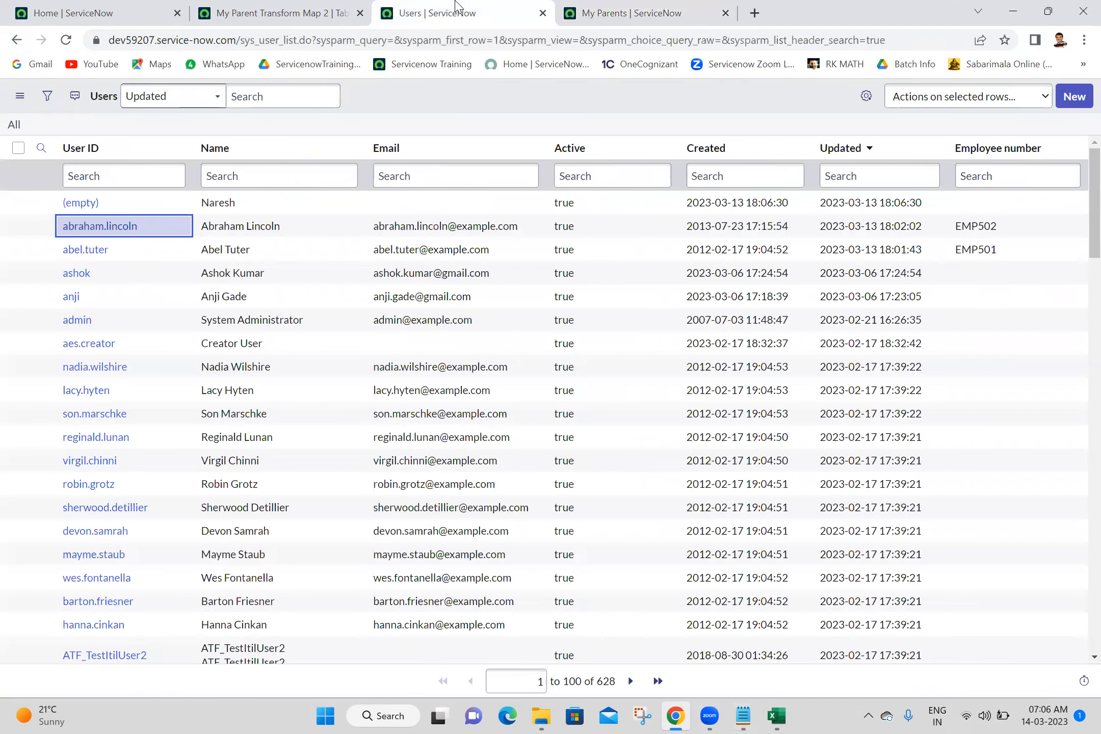
In My Parent Transform Map 2, set the choice action of the u_identification field map to ignore
{"action": "left_click", "coordinate": [301, 7]}
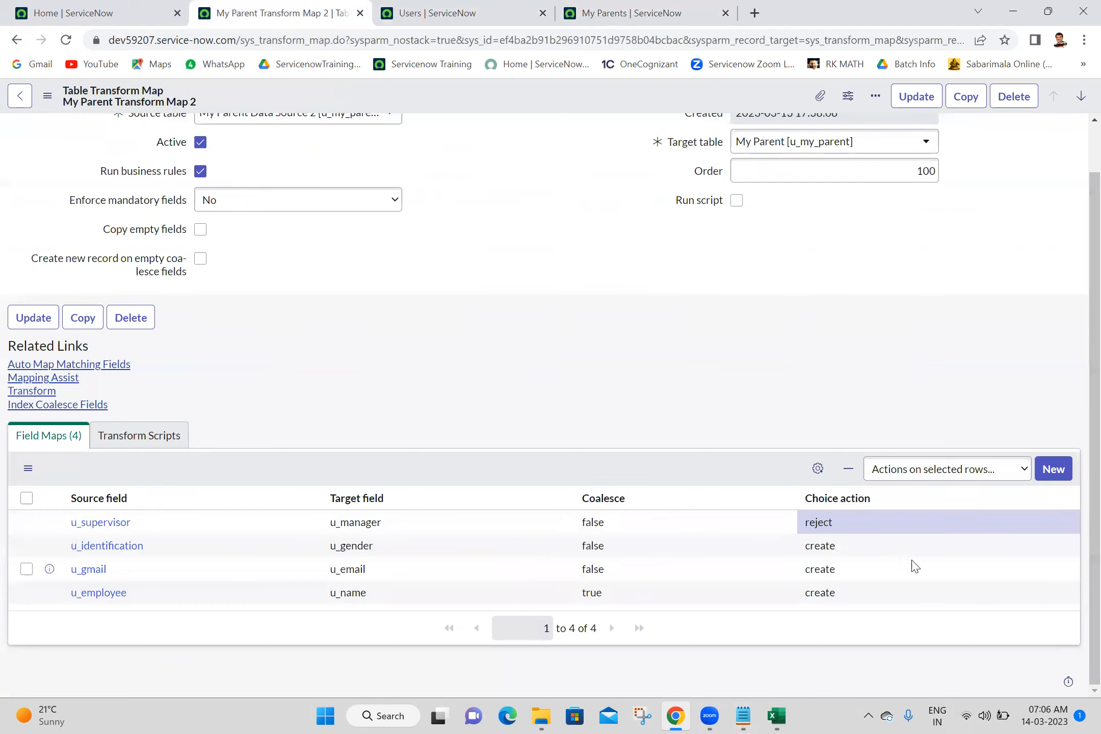
{"action": "left_click", "coordinate": [855, 555]}
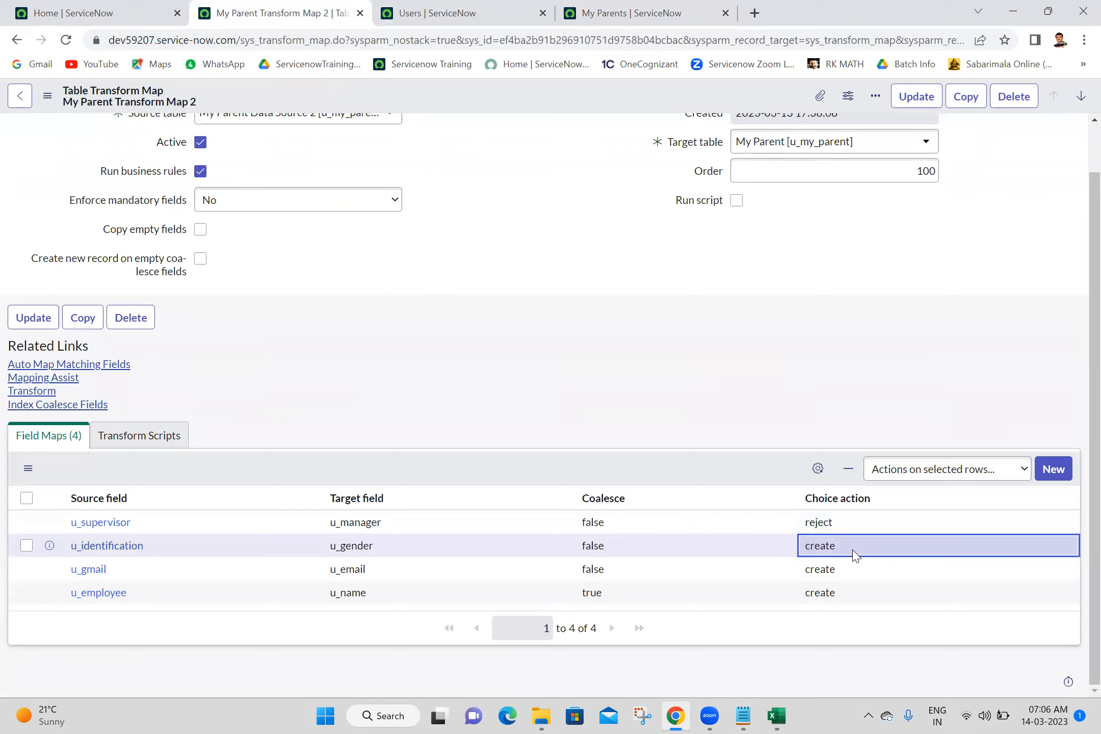
{"action": "left_click", "coordinate": [846, 555]}
{"action": "left_click", "coordinate": [841, 553]}
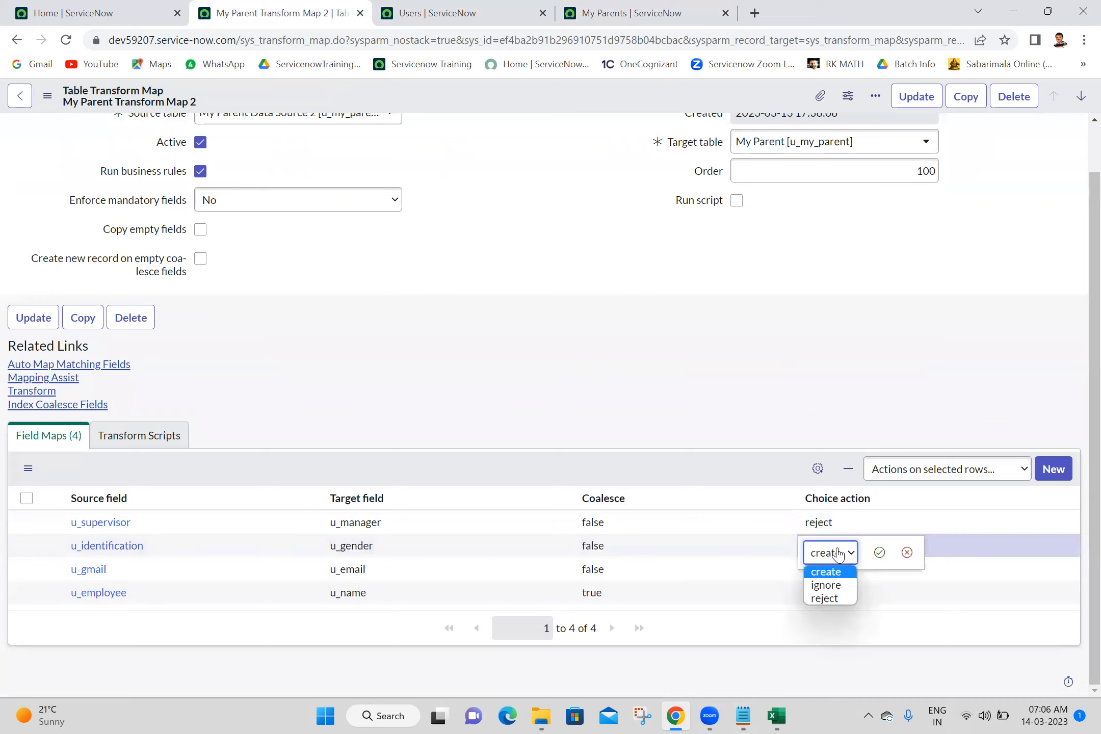
{"action": "left_click", "coordinate": [828, 585]}
{"action": "left_click", "coordinate": [879, 553]}
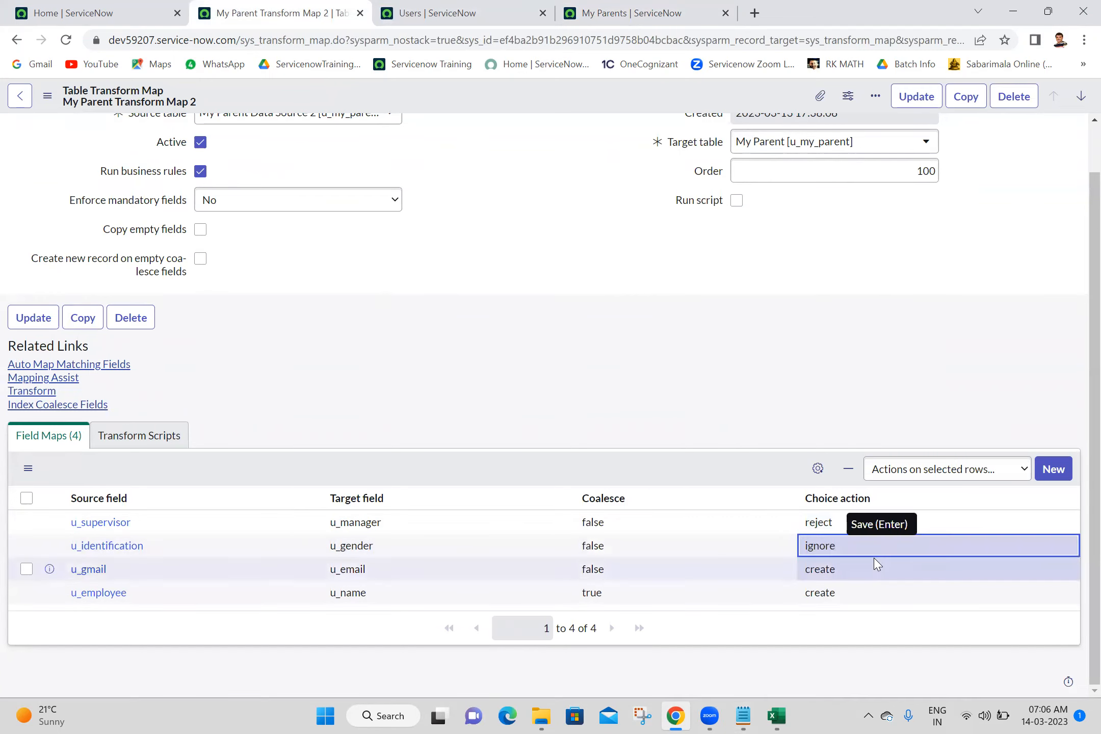
{"action": "left_click", "coordinate": [763, 397]}
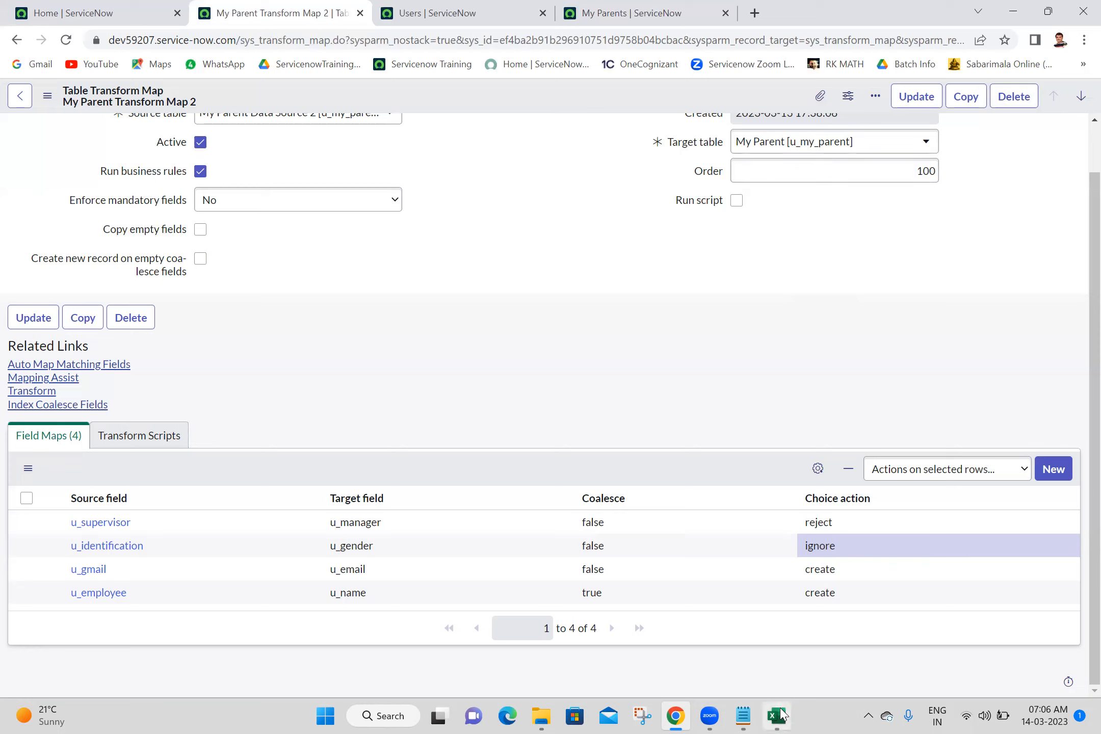
Check the My Parents list for existing records and return to My Parent Transform Map 2
{"action": "mouse_move", "coordinate": [781, 709]}
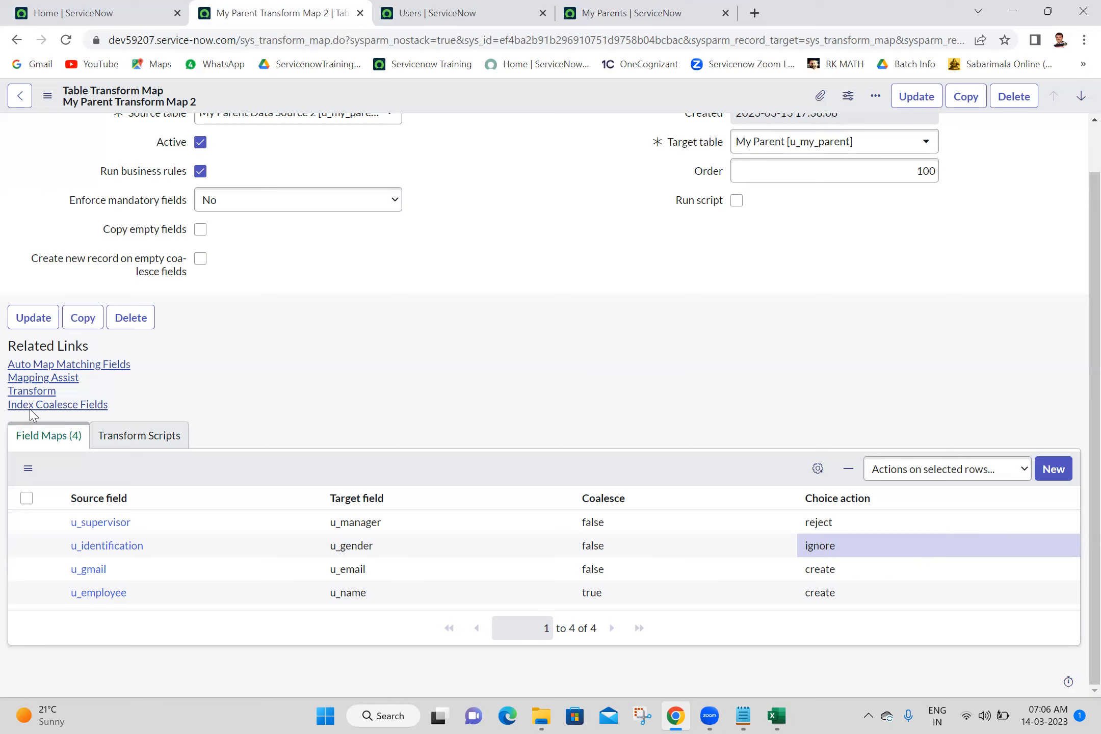
{"action": "left_click", "coordinate": [712, 10]}
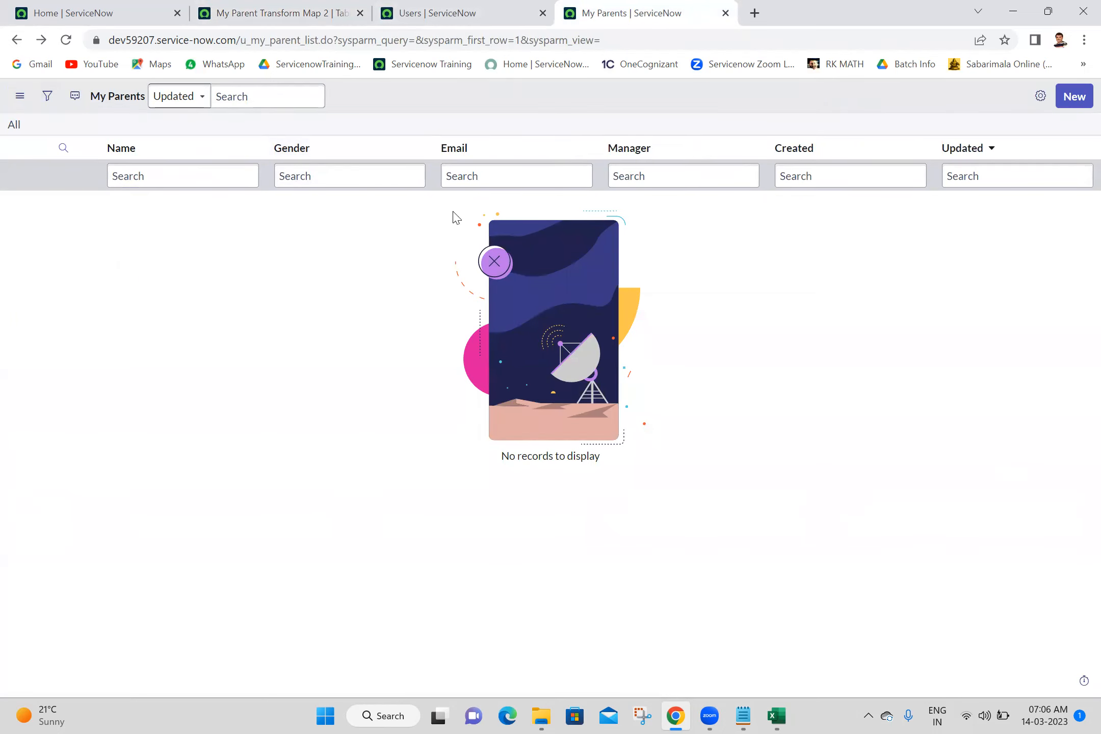
{"action": "left_click", "coordinate": [301, 8]}
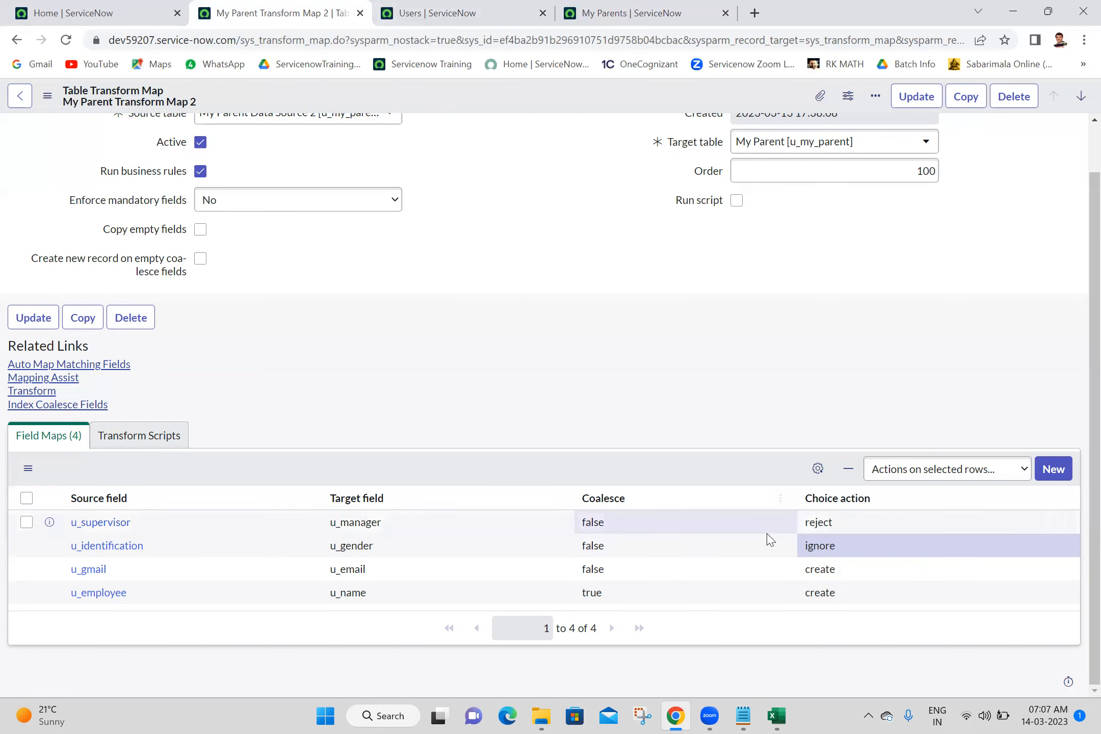
Switch to the Excel workbook and examine the records in rows 2 and 4 against the ignore and reject settings
{"action": "left_click", "coordinate": [779, 716]}
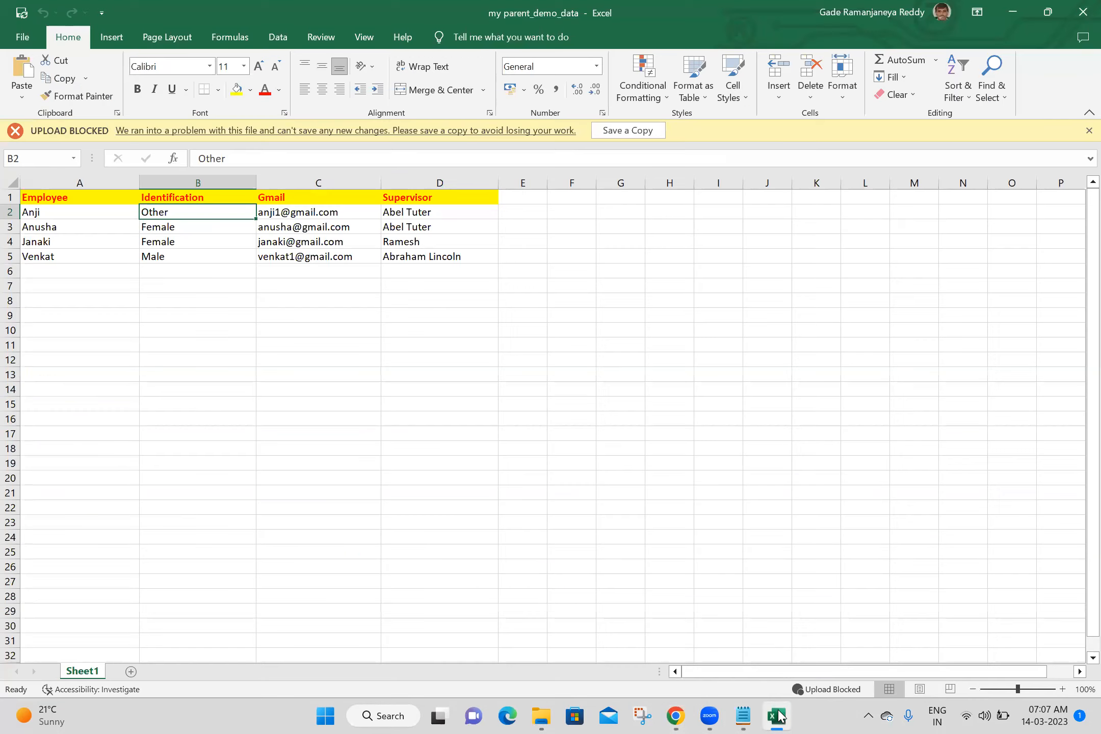
{"action": "left_click", "coordinate": [10, 212]}
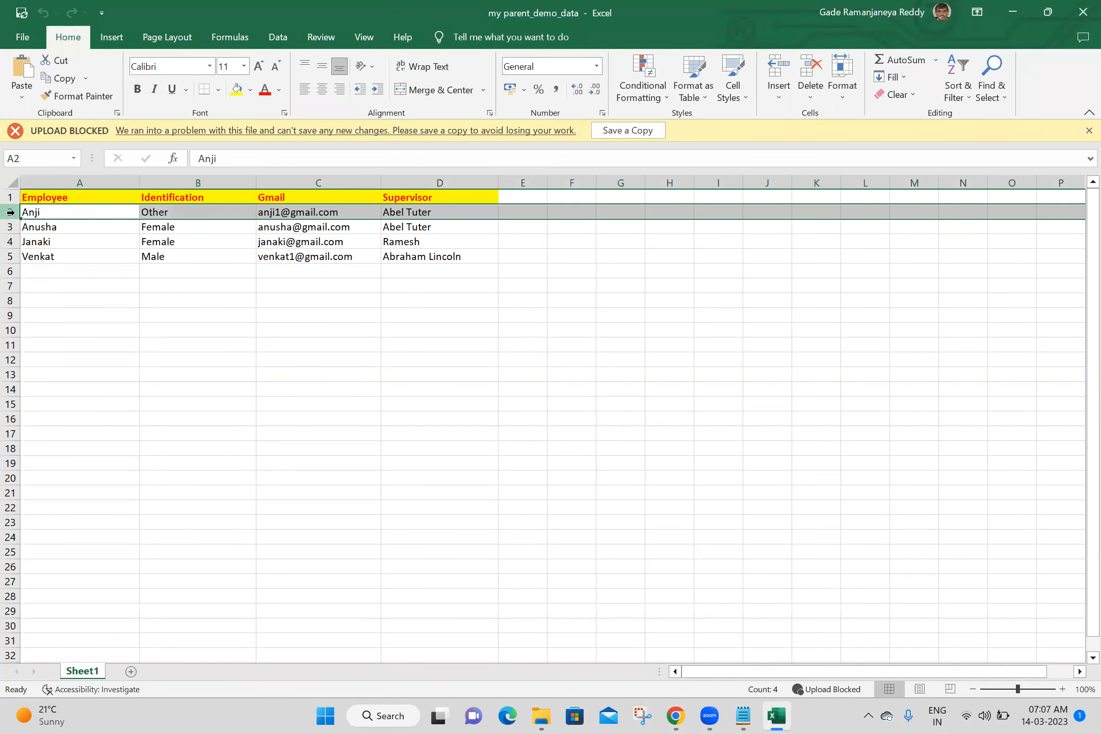
{"action": "left_click", "coordinate": [10, 242]}
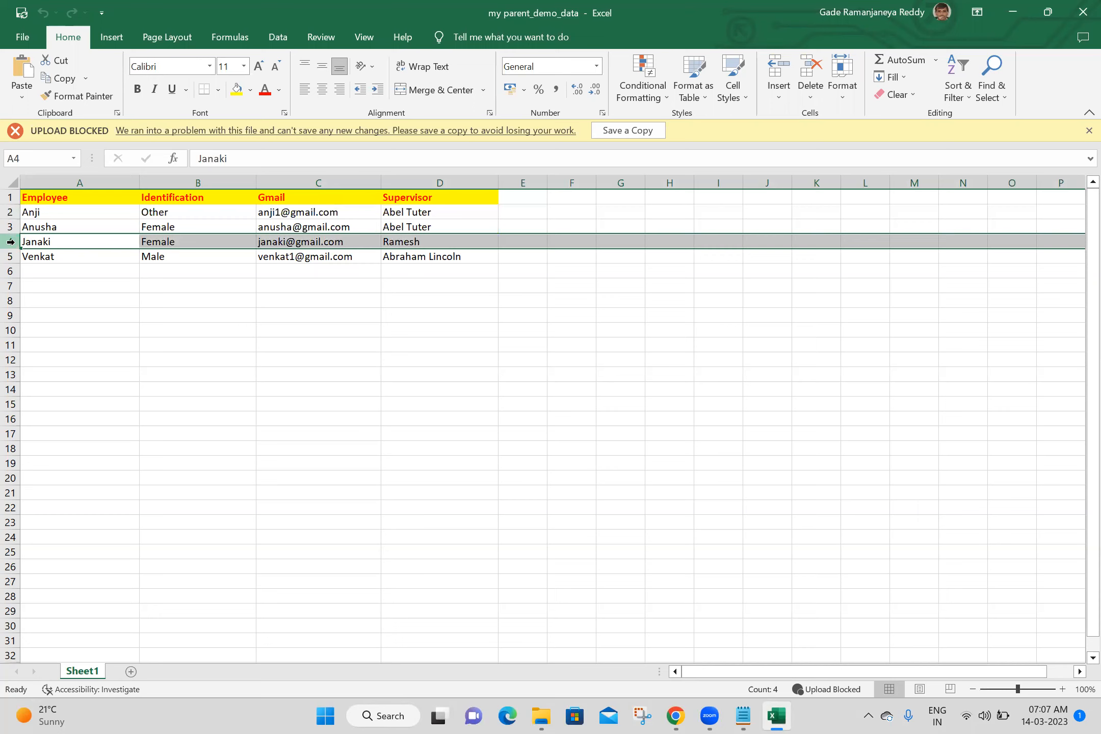
{"action": "left_click_drag", "start_coordinate": [10, 241], "coordinate": [10, 241]}
{"action": "left_click", "coordinate": [10, 212]}
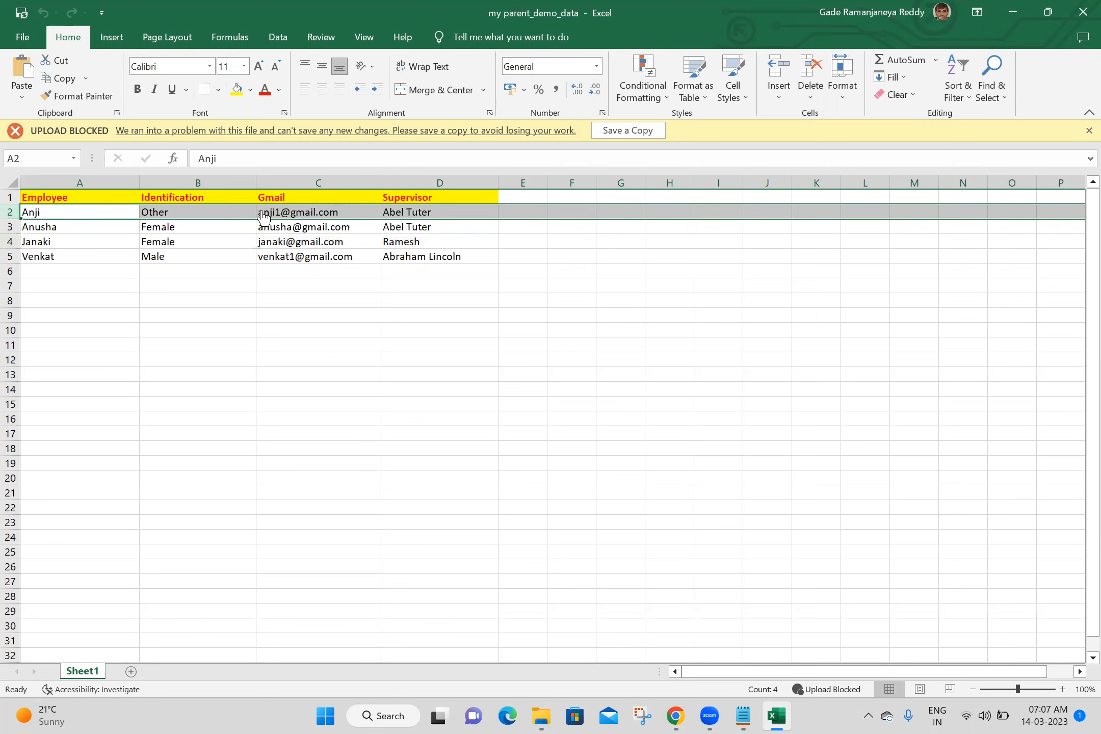